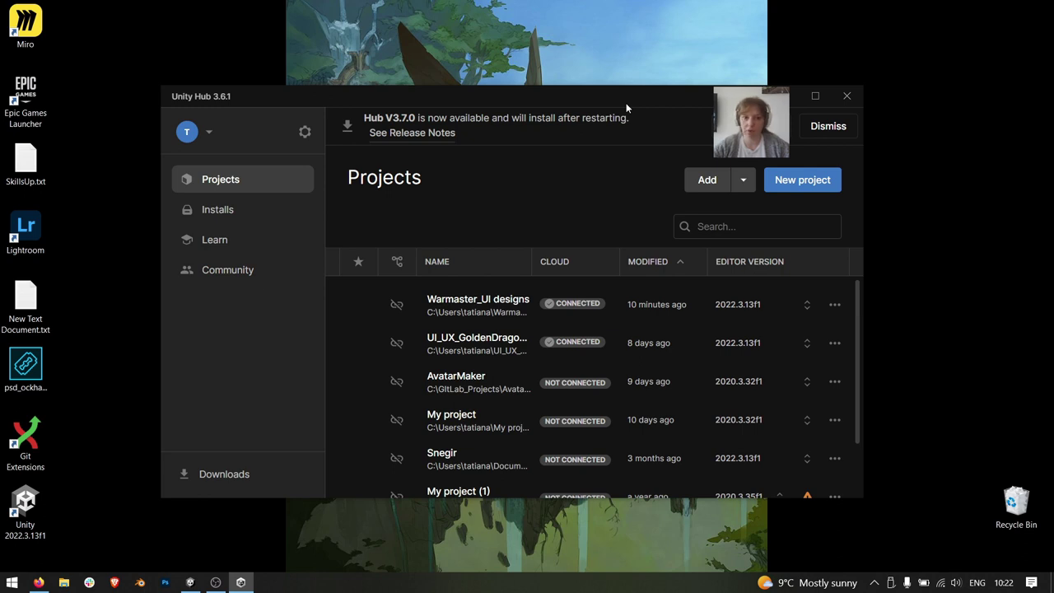
Review the new-project templates, cancel, and open the Warmaster_UI designs project
click(786, 178)
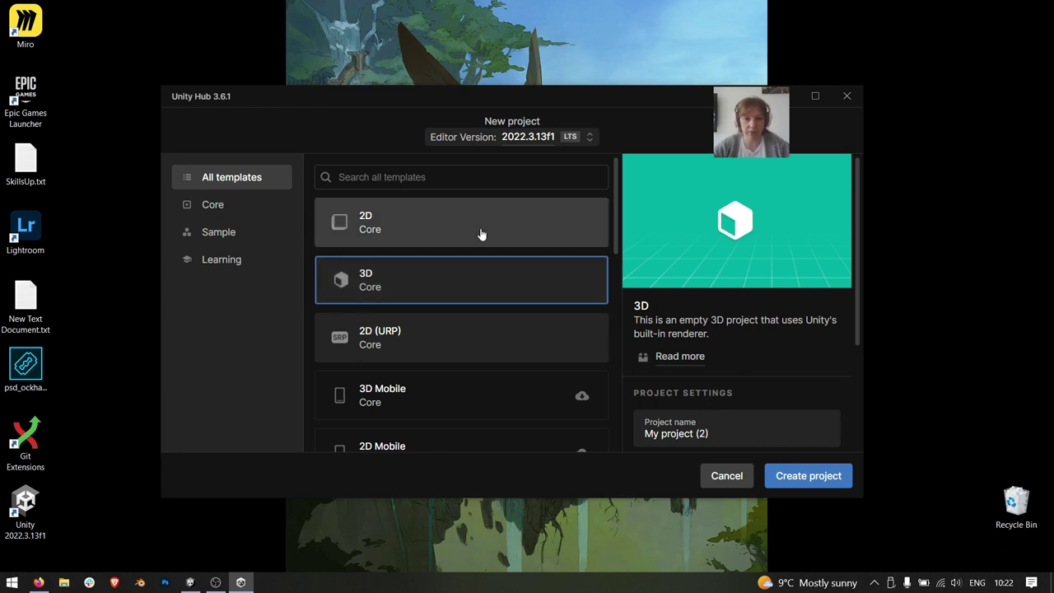
click(684, 434)
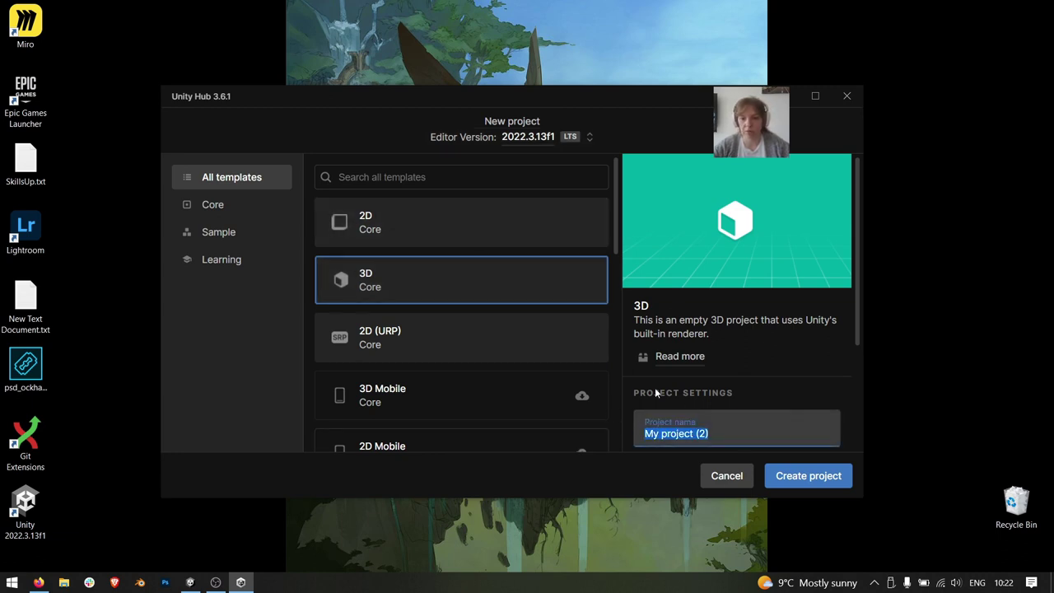
scroll(730, 375, down, 2)
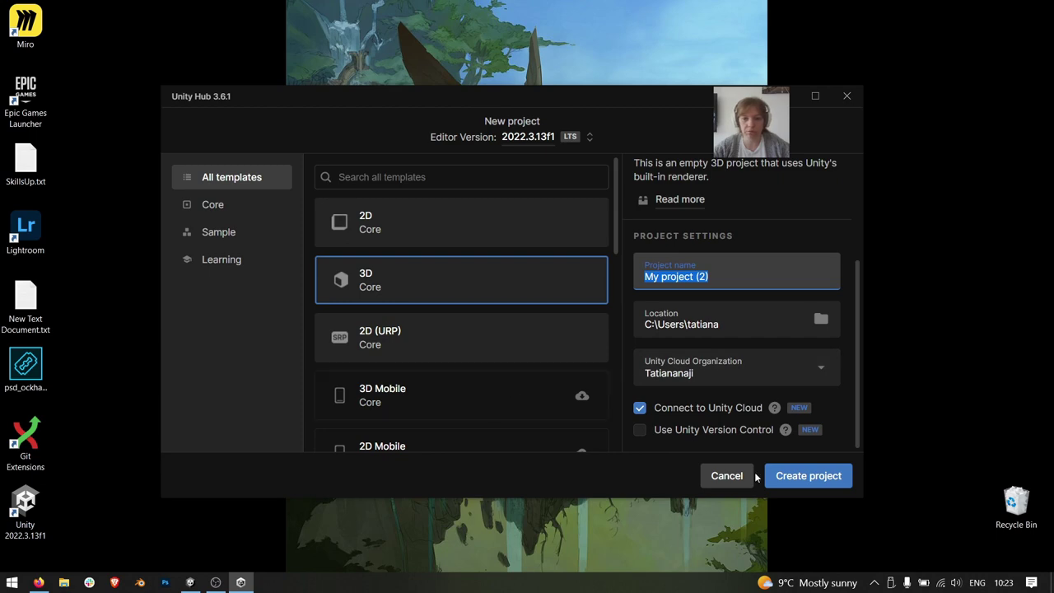
click(723, 479)
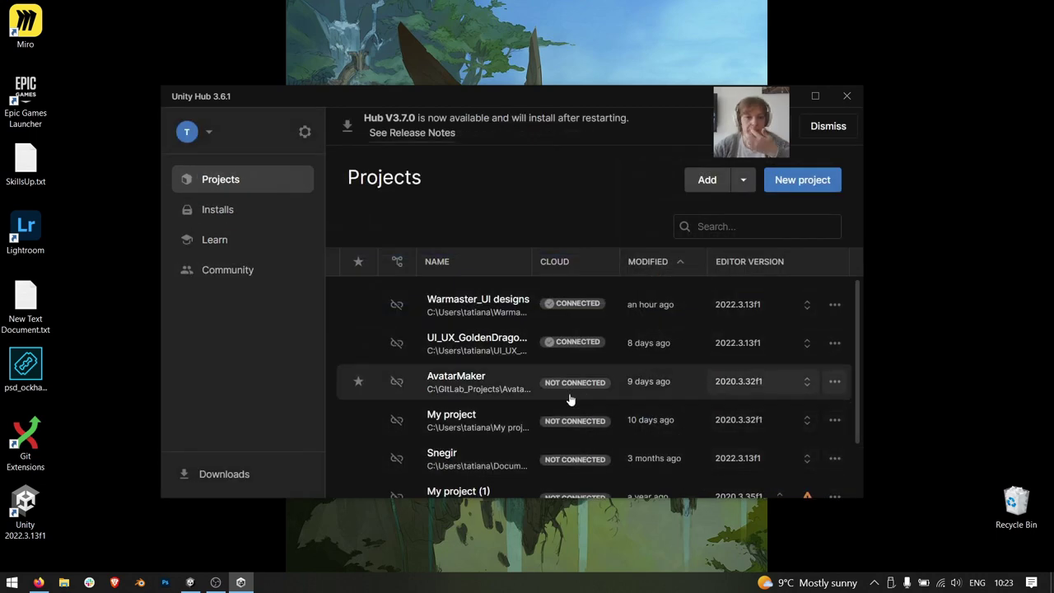
click(477, 304)
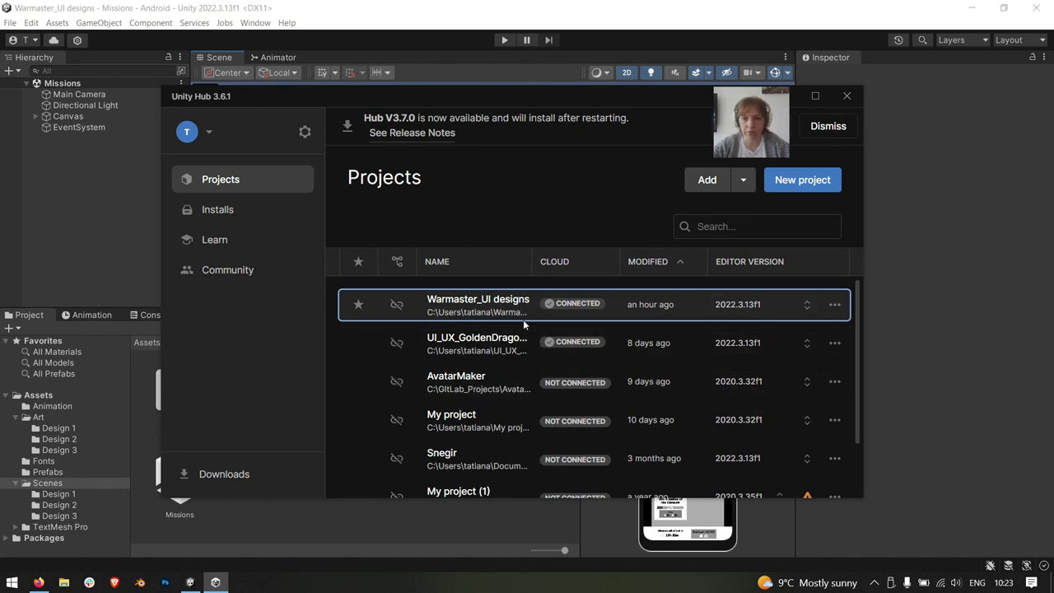
Minimize Unity Hub, toggle the preview from Game back to Simulator, and widen the Simulator panel
click(784, 95)
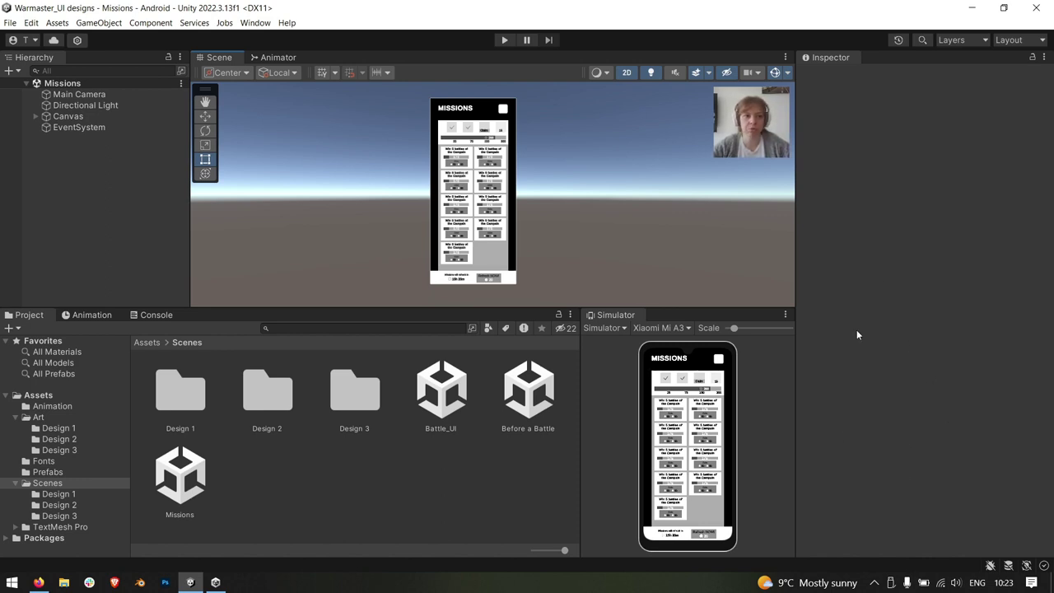
click(624, 326)
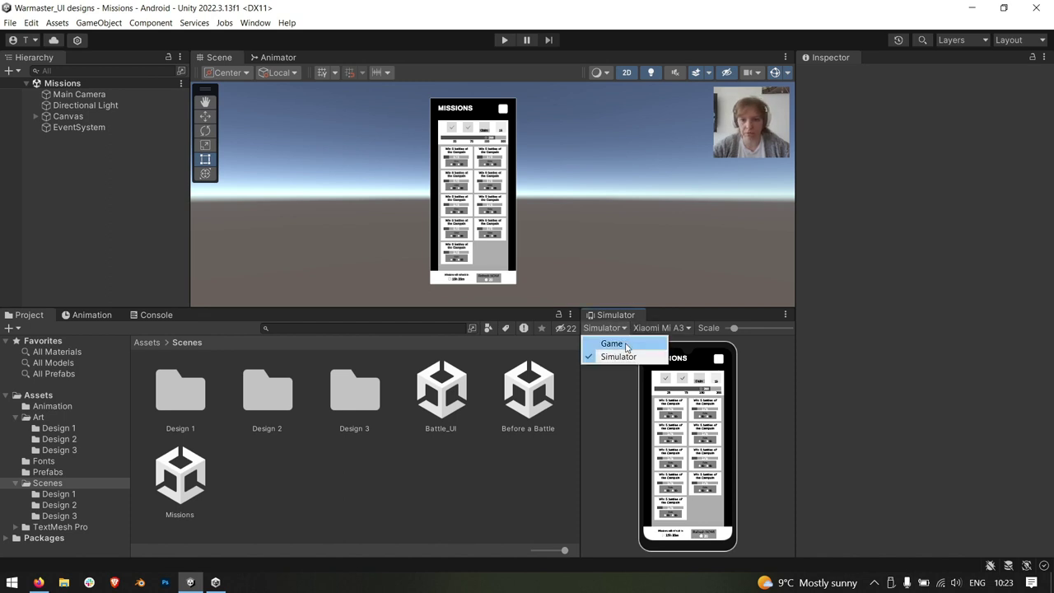
click(625, 346)
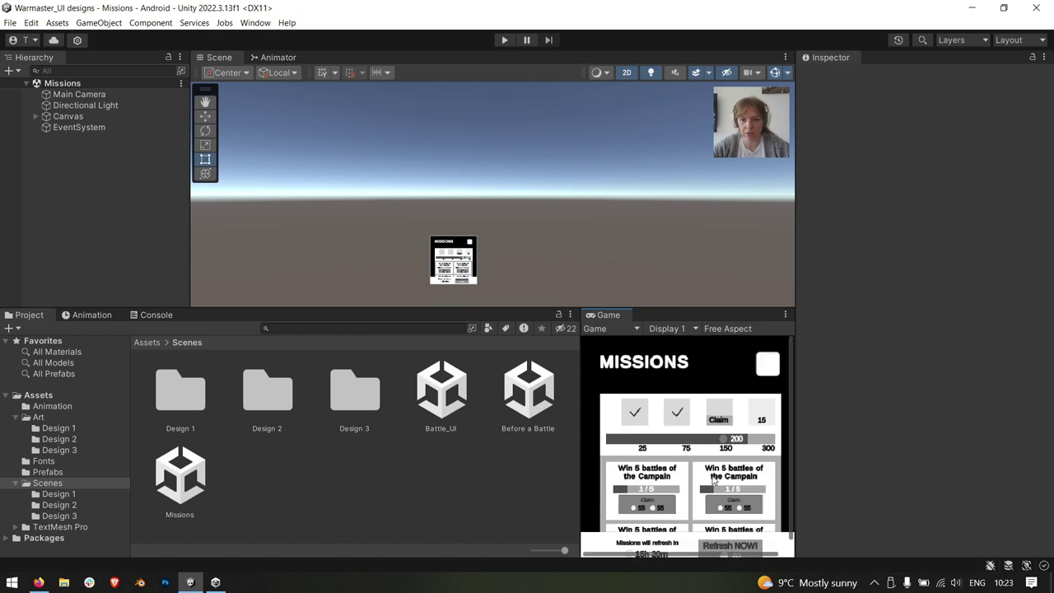
click(636, 329)
click(640, 356)
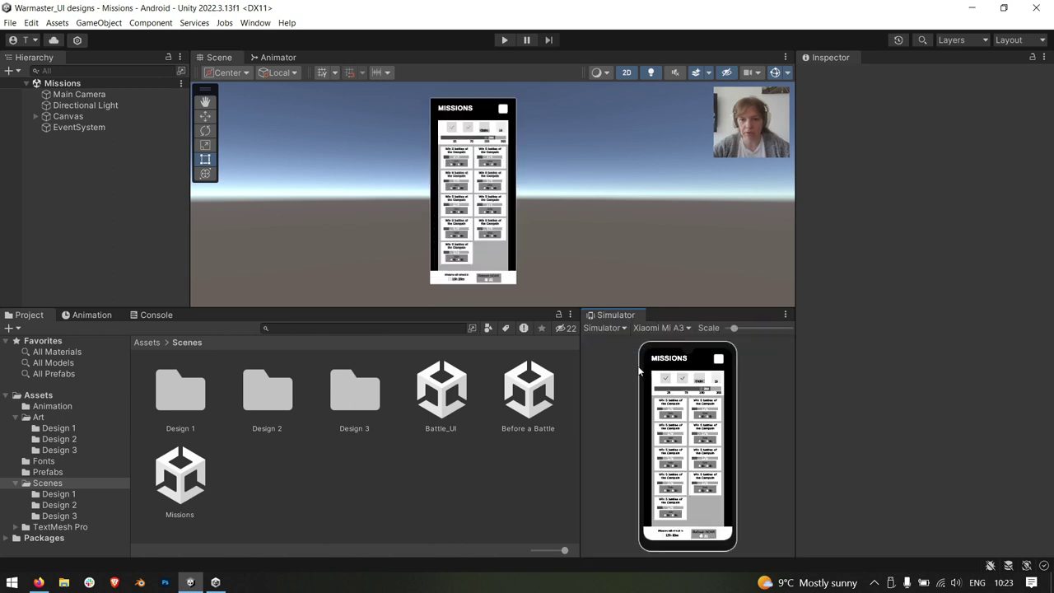
click(662, 329)
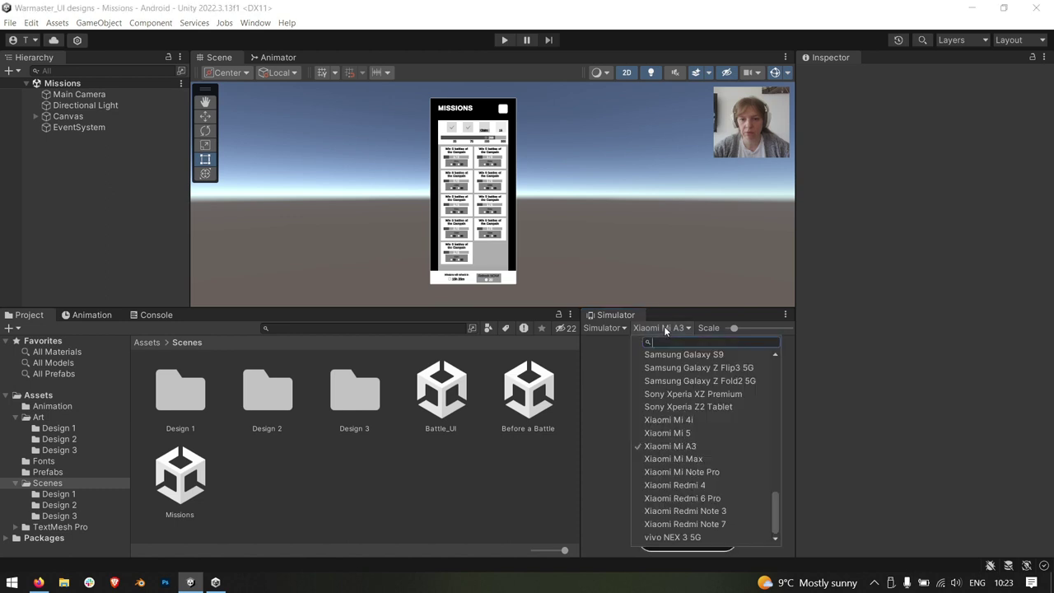
scroll(708, 455, up, 3)
scroll(707, 444, up, 3)
key(Escape)
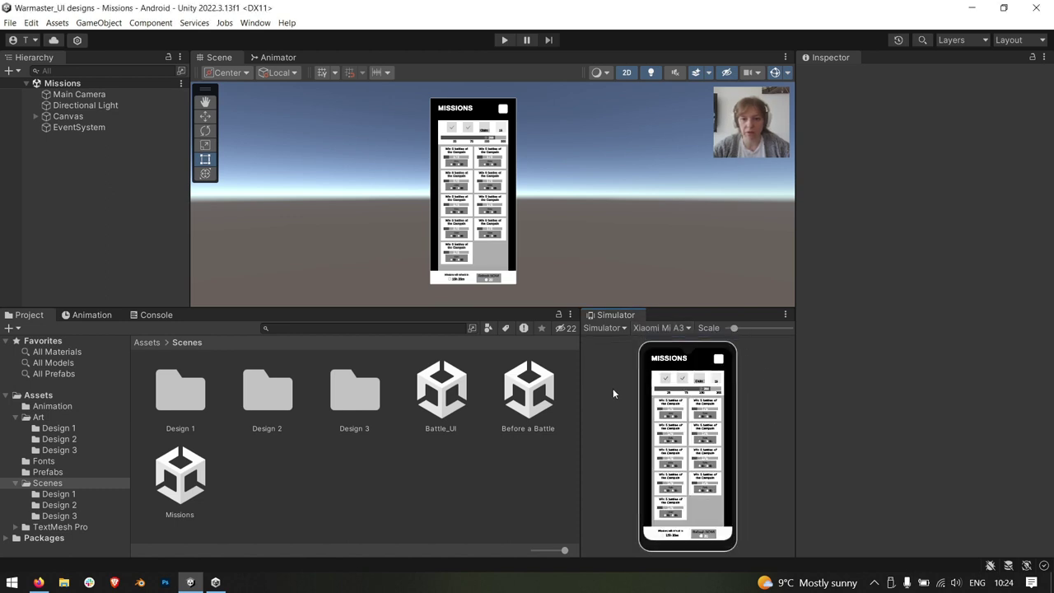
mouse_move(581, 433)
mouse_down()
mouse_move(522, 428)
mouse_move(553, 427)
mouse_up()
Switch the simulated device to Apple iPhone 11, then to Xiaomi Redmi 6 Pro
click(623, 328)
scroll(658, 440, up, 2)
scroll(659, 440, up, 5)
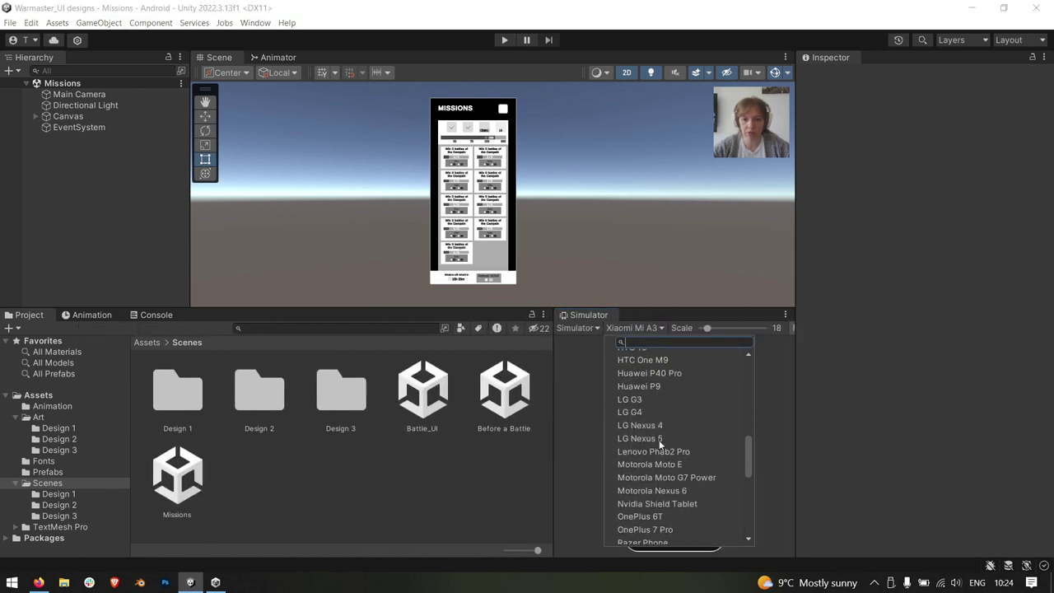
scroll(659, 439, up, 5)
click(663, 440)
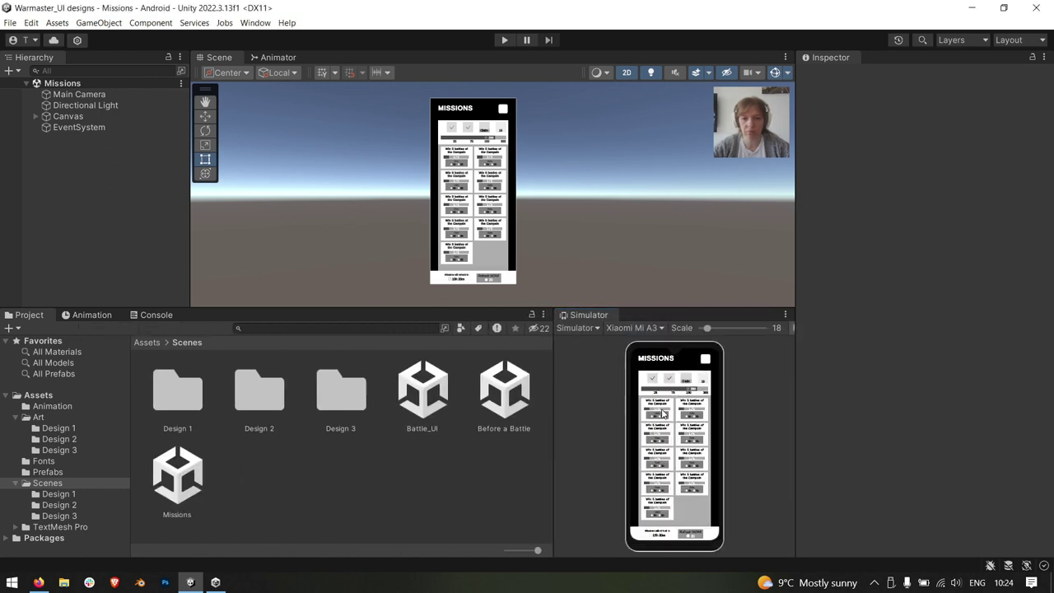
click(657, 326)
scroll(702, 434, down, 5)
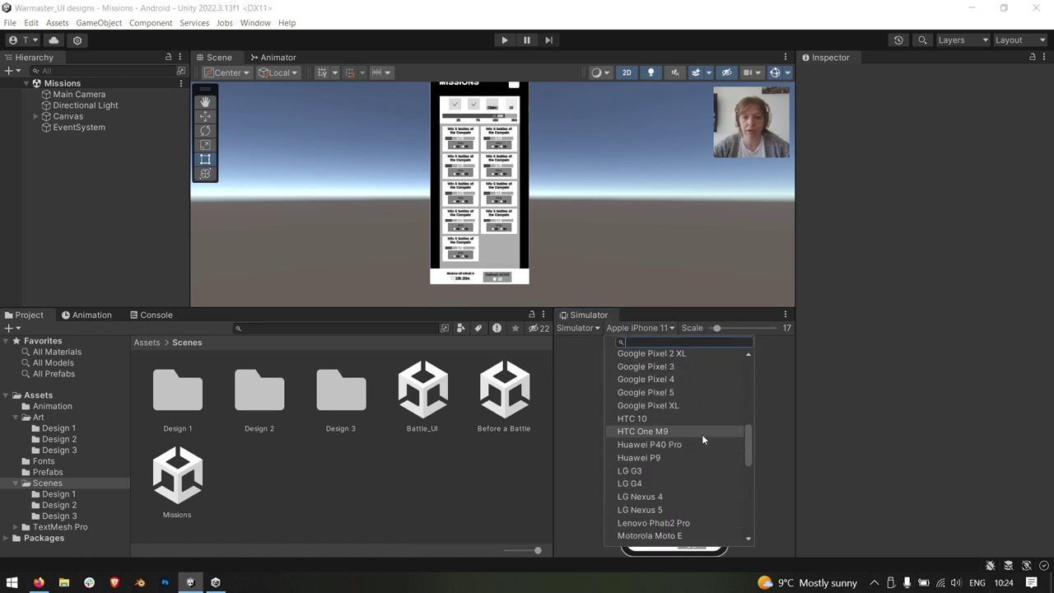
scroll(701, 434, down, 10)
click(683, 497)
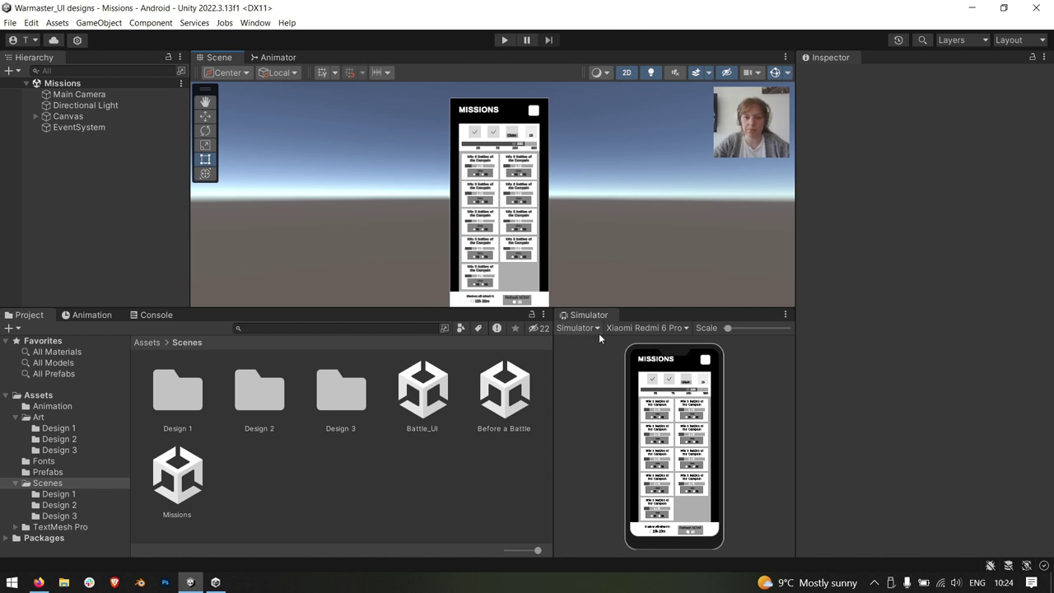
Simulate the Apple iPad (7th gen), then the Samsung Galaxy Z Flip3 5G
click(637, 327)
scroll(709, 461, up, 3)
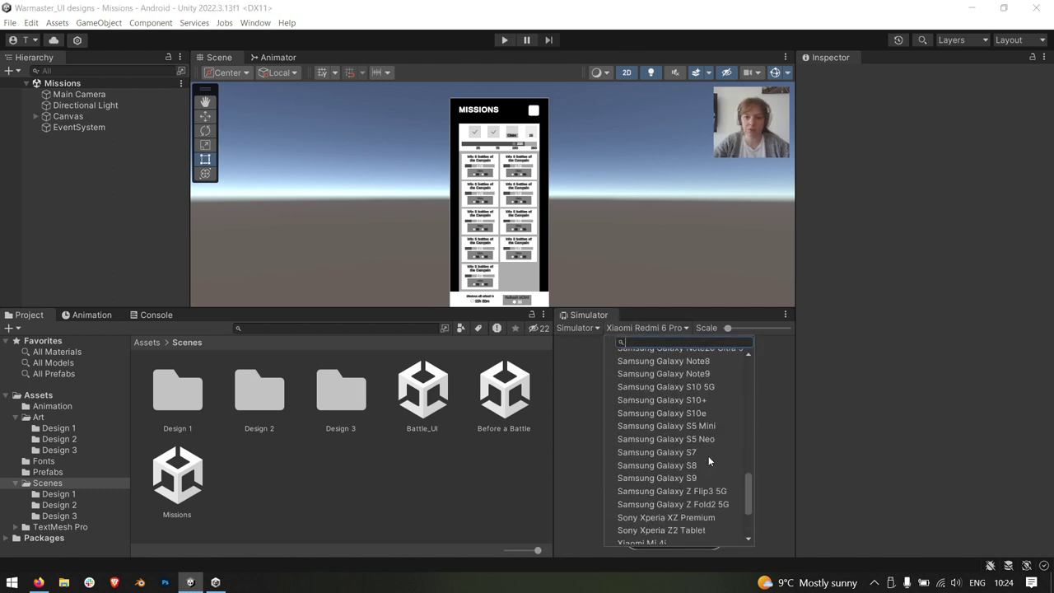
scroll(708, 460, up, 5)
scroll(707, 460, up, 5)
scroll(707, 460, up, 5)
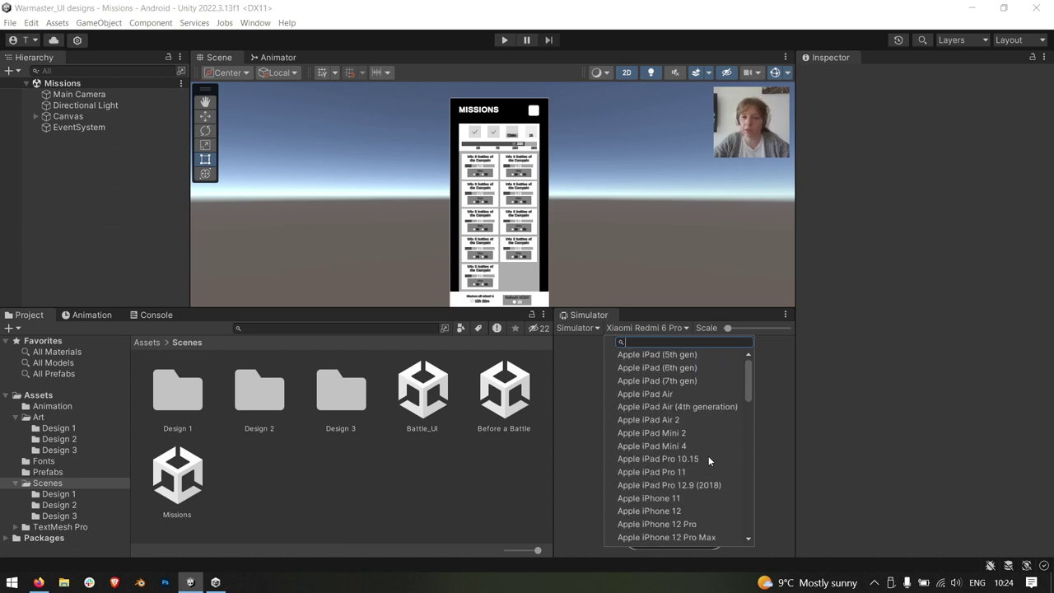
click(694, 380)
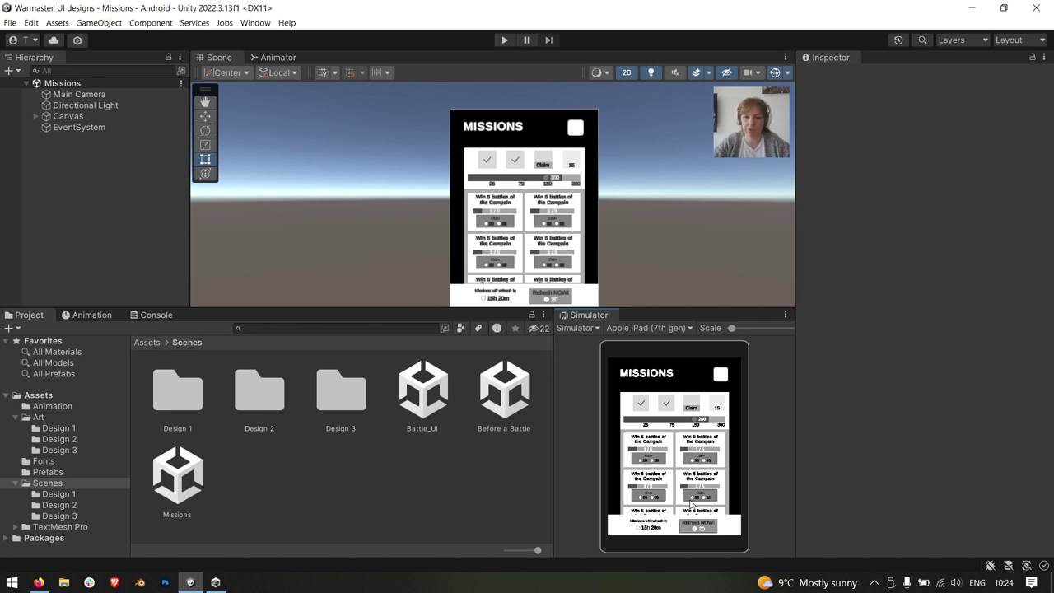
click(680, 328)
scroll(698, 453, down, 3)
scroll(698, 453, down, 5)
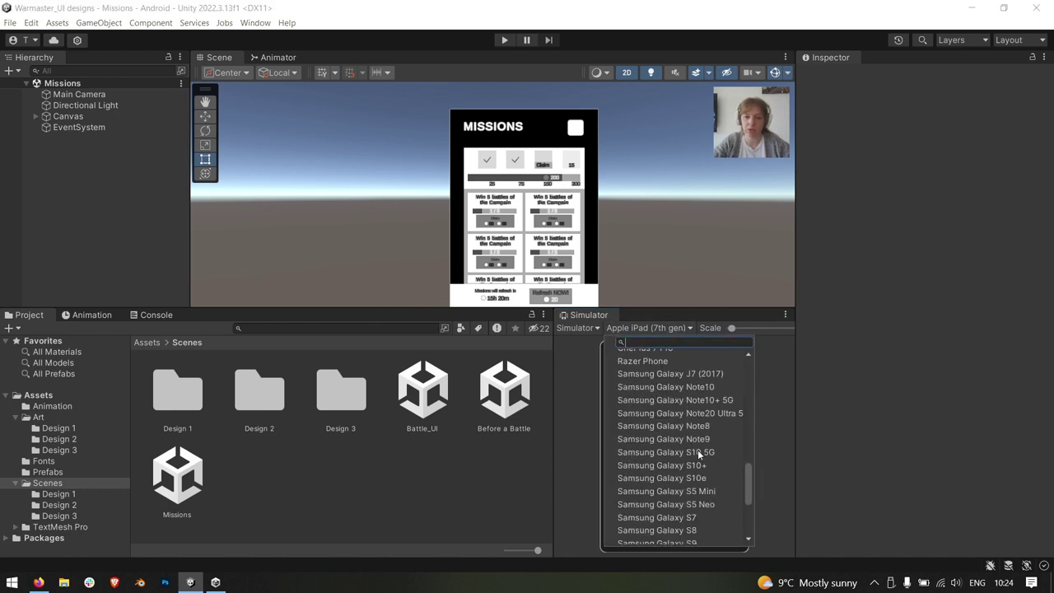
scroll(697, 453, down, 5)
click(671, 370)
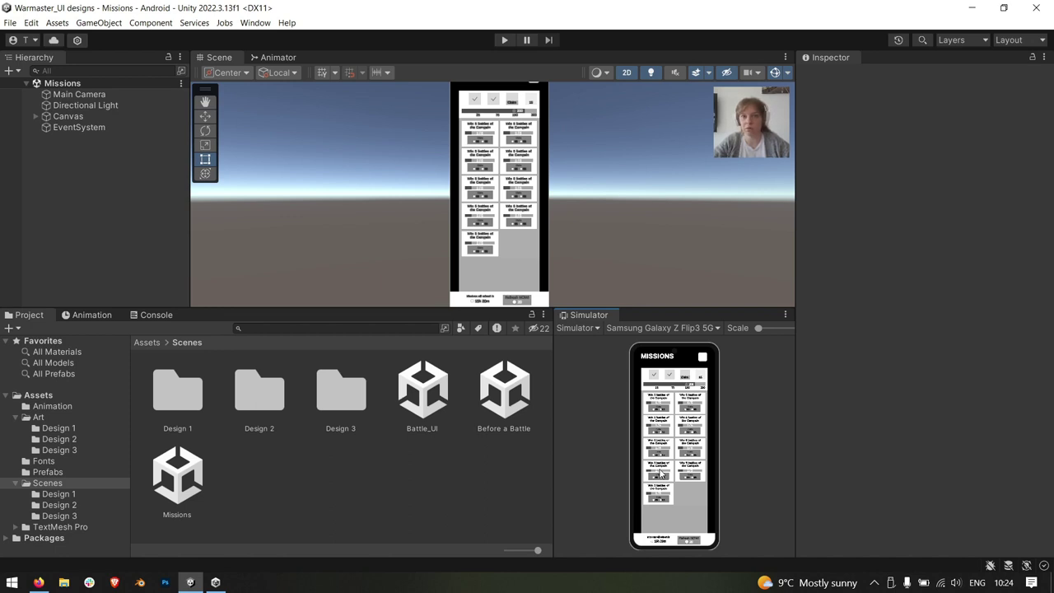
Try the Motorola Moto E, then settle on the Apple iPhone X
click(682, 328)
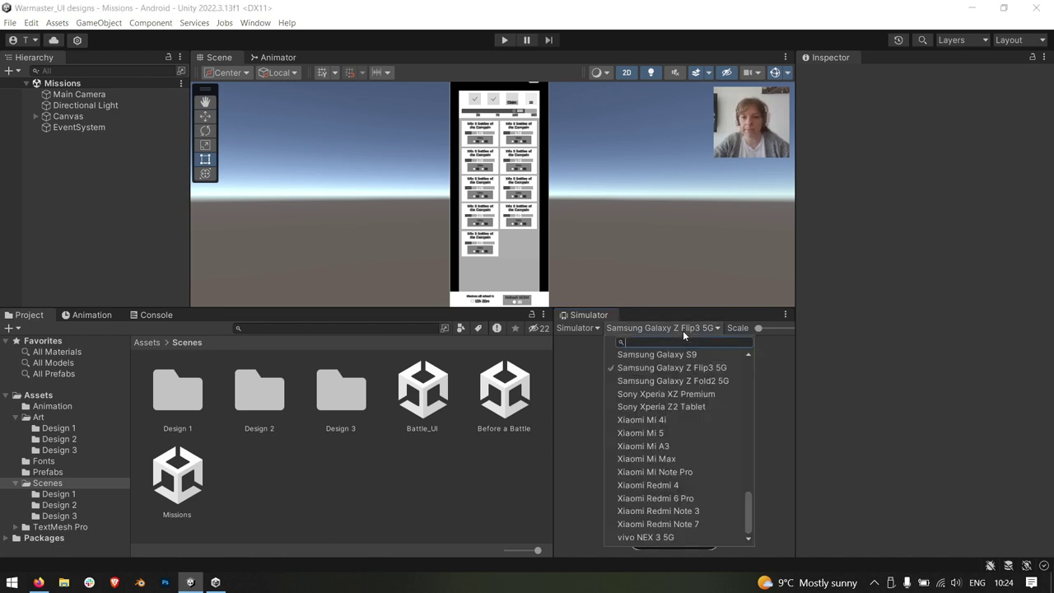
scroll(686, 464, up, 2)
scroll(687, 467, up, 5)
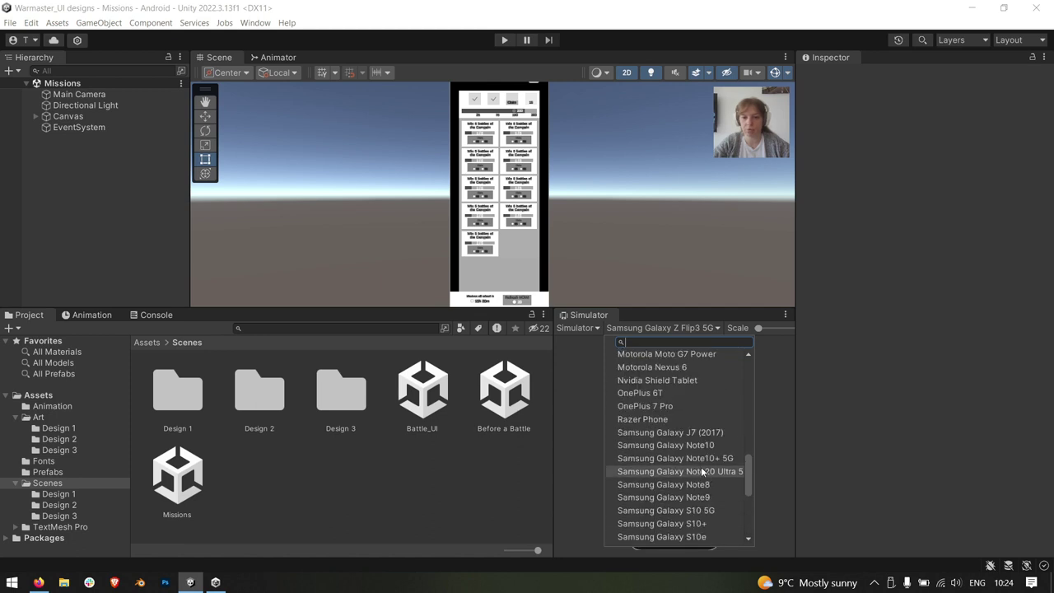
scroll(689, 488, up, 4)
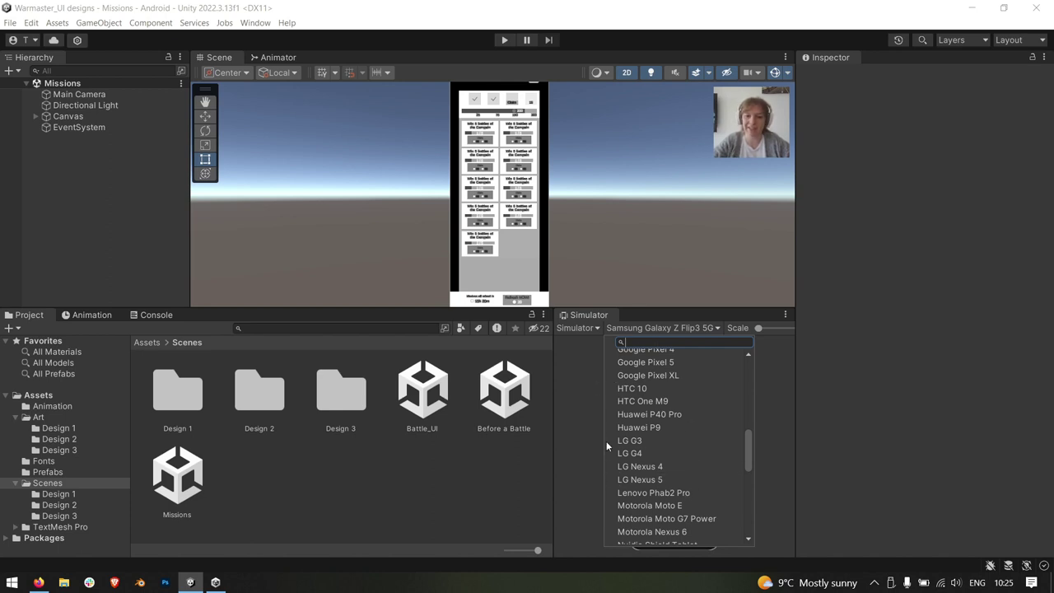
click(582, 372)
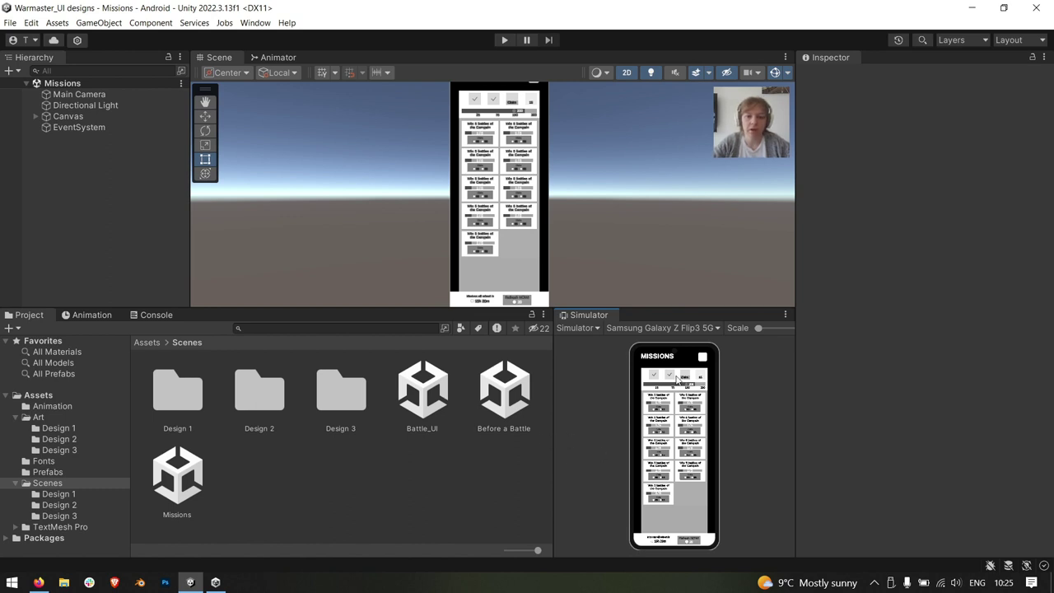
click(685, 327)
scroll(678, 438, up, 2)
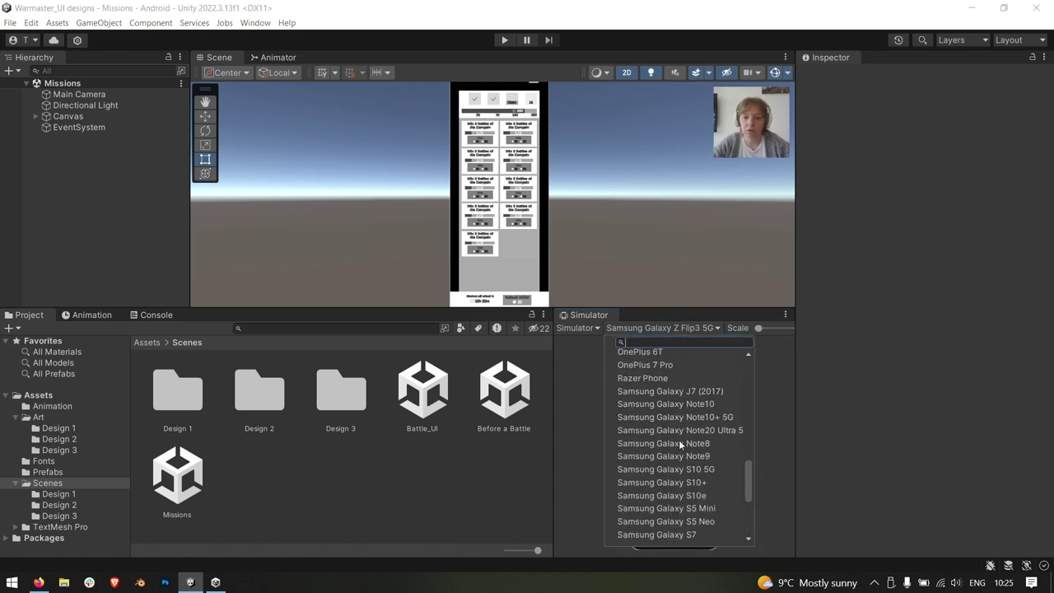
scroll(678, 440, up, 2)
click(688, 382)
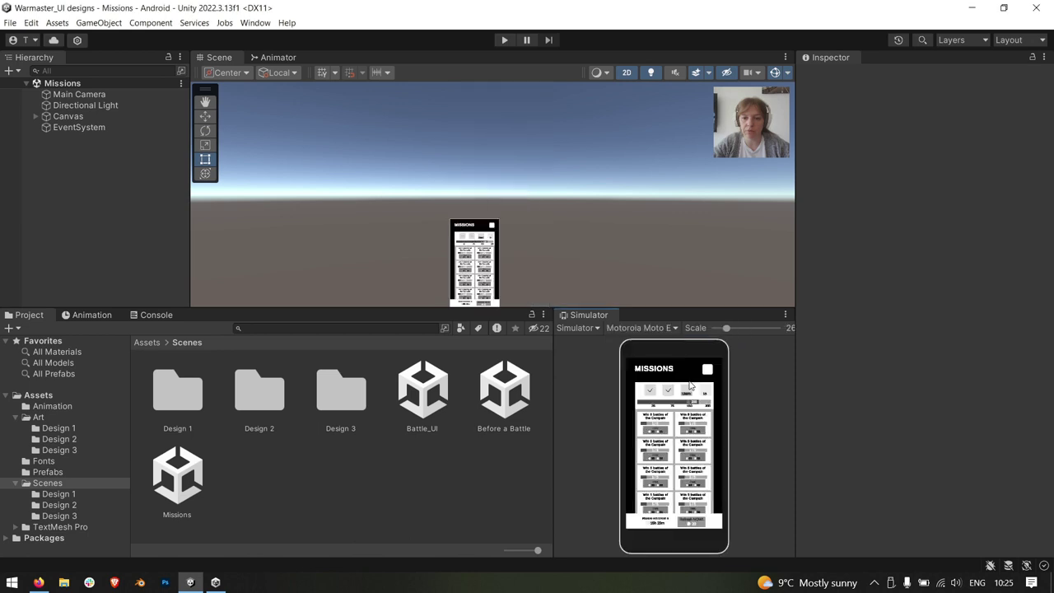
click(639, 326)
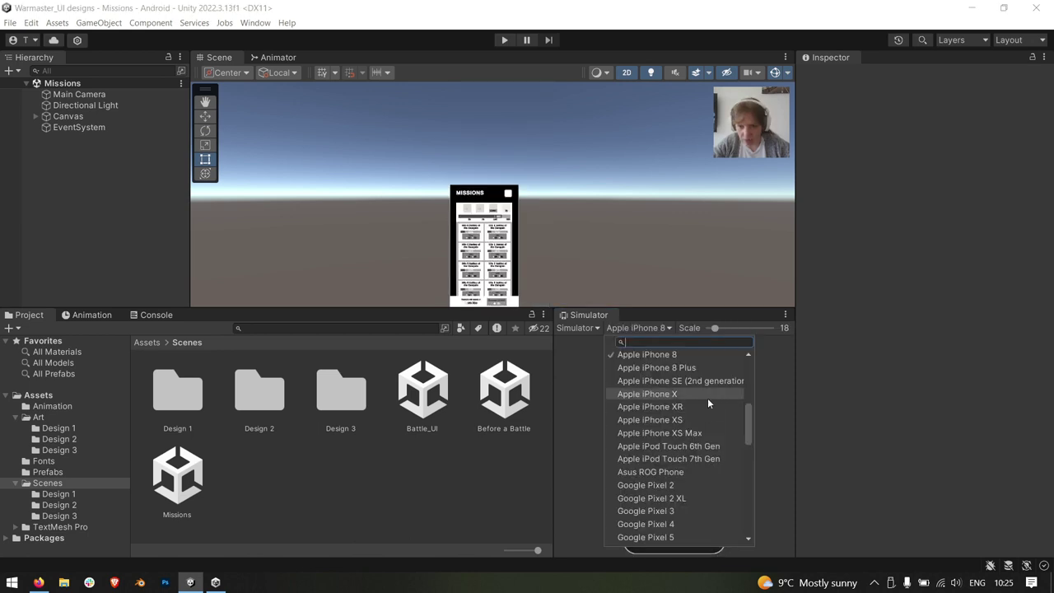
click(707, 397)
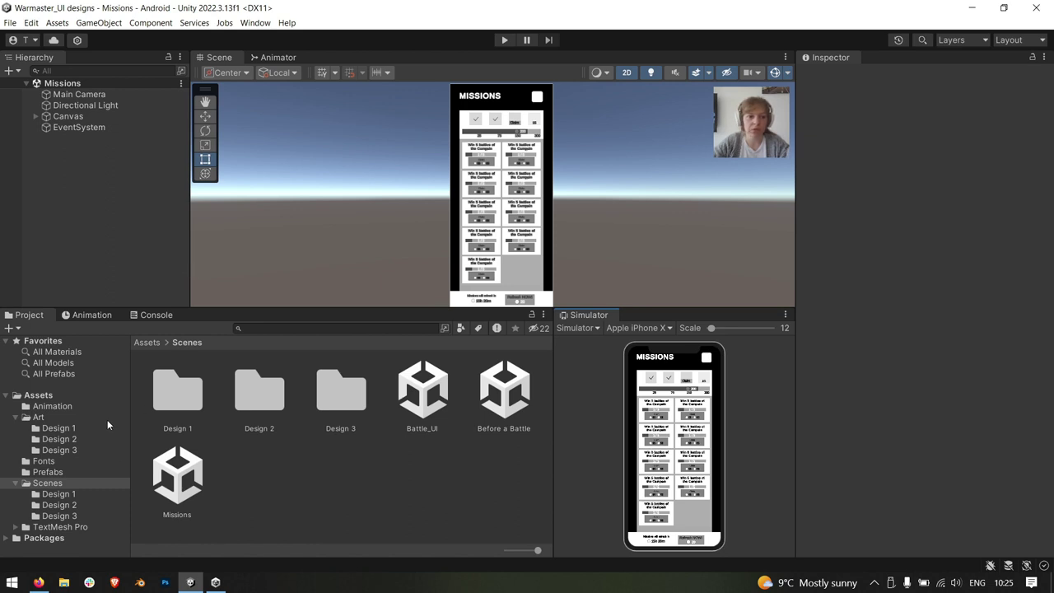
Browse the Assets folders: Animation, Art, Fonts, Prefabs, Scenes and TextMesh Pro
click(33, 318)
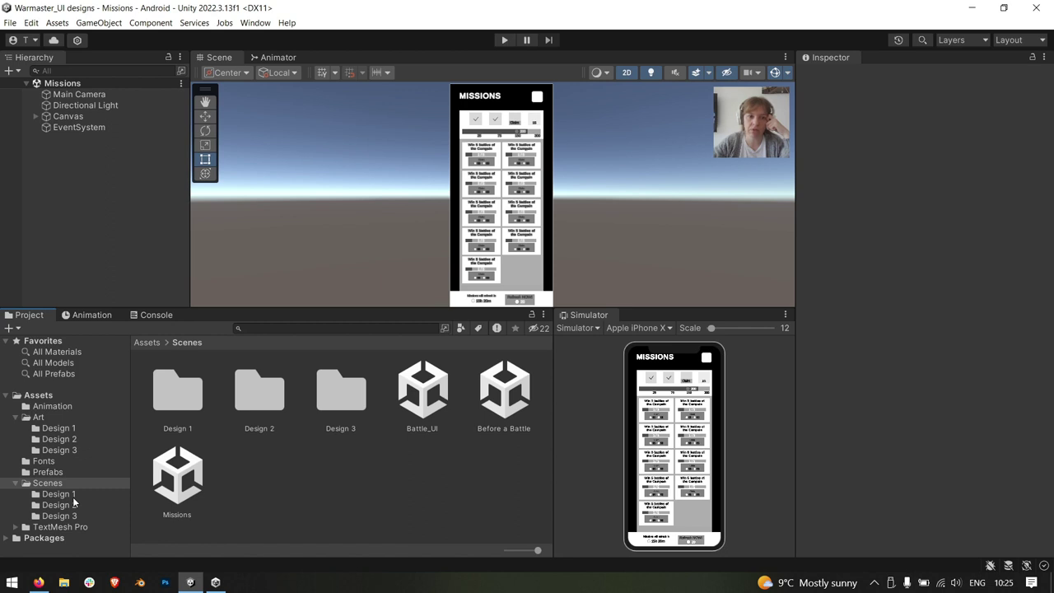
click(50, 405)
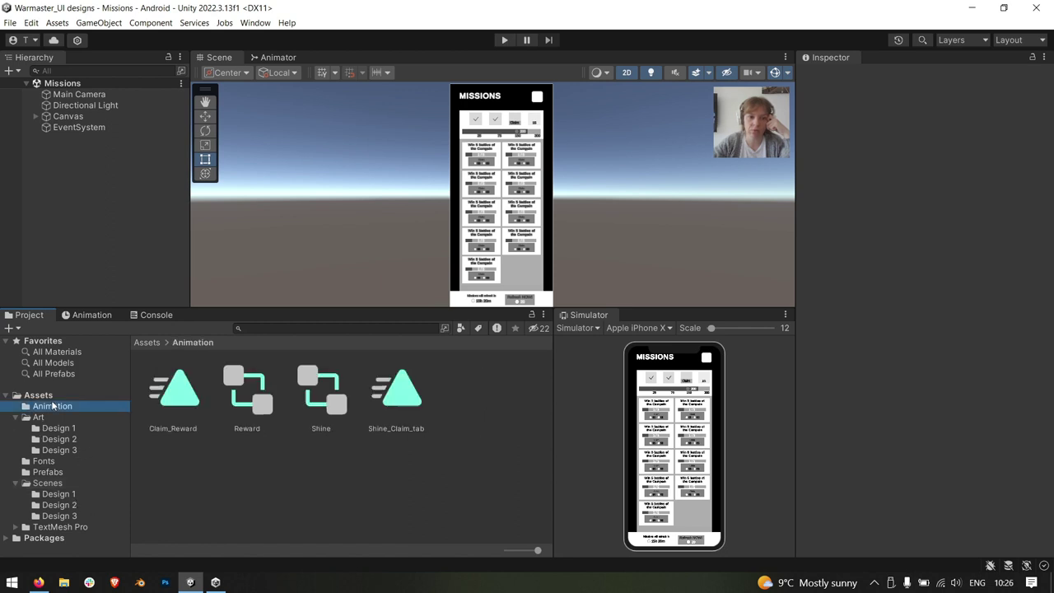
click(53, 395)
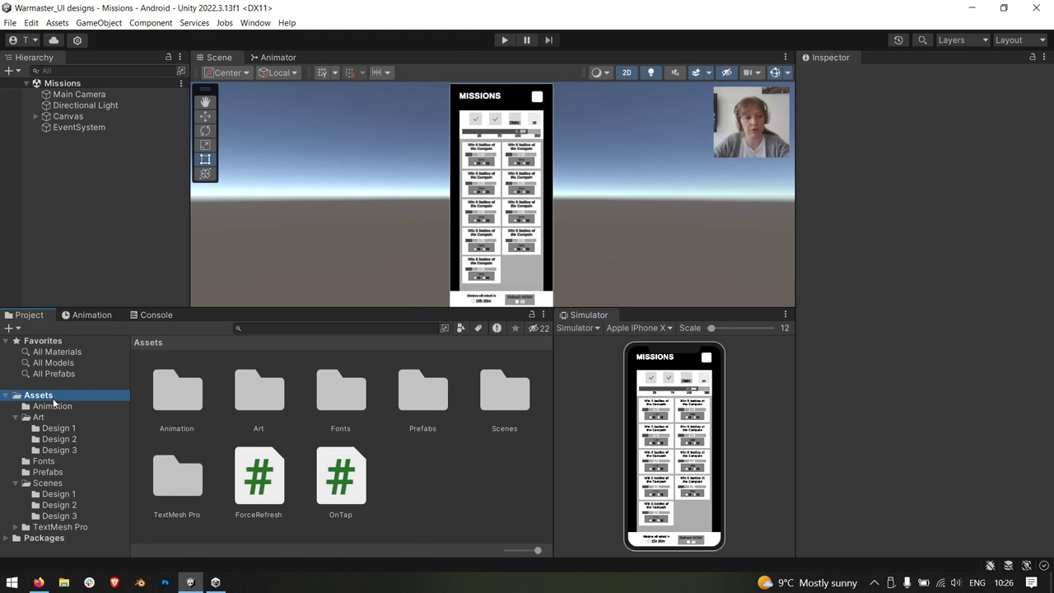
click(264, 387)
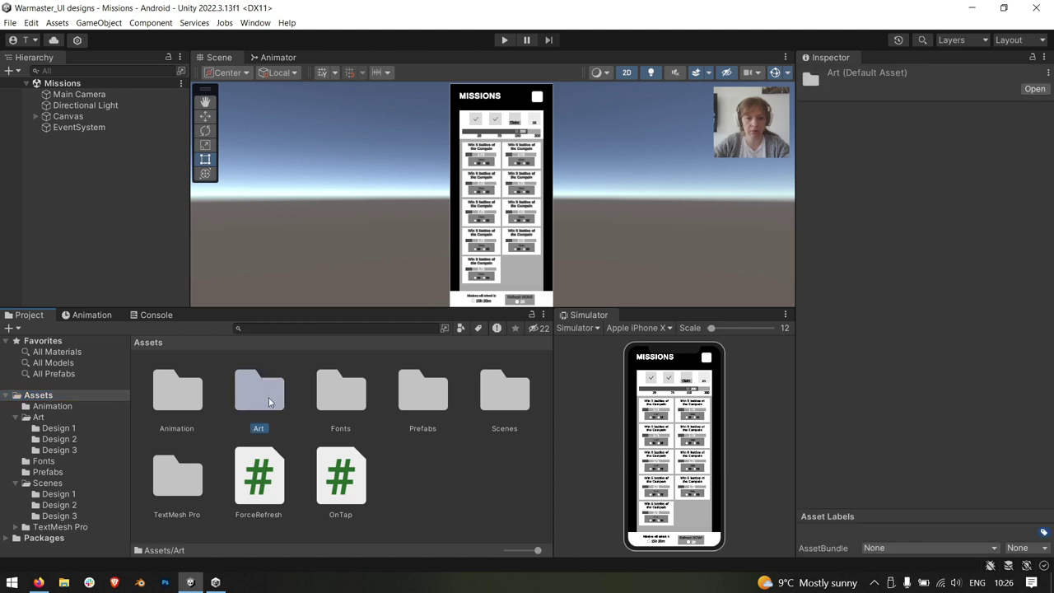
click(341, 410)
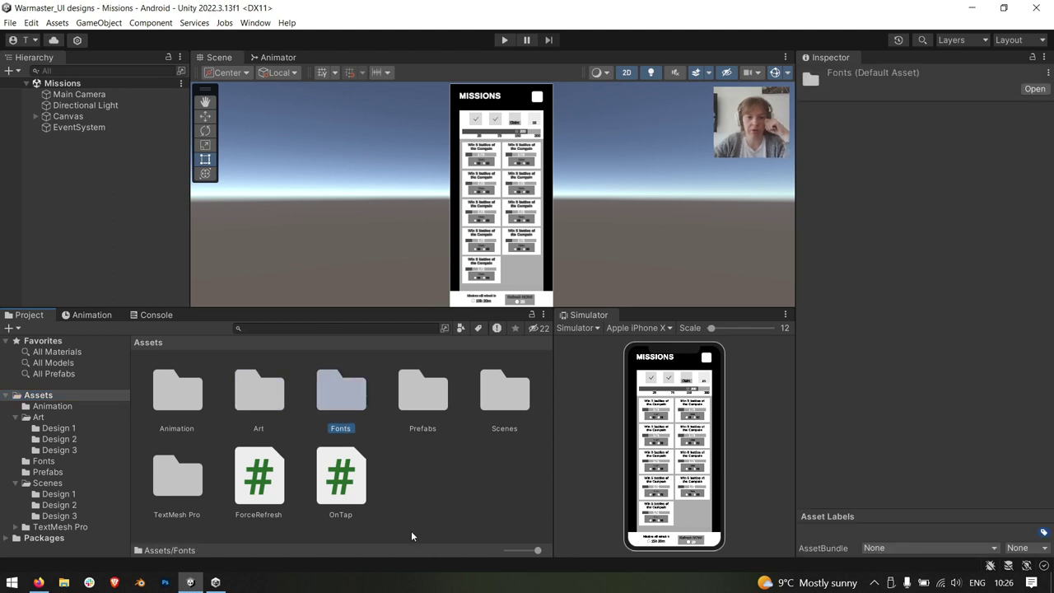
click(423, 393)
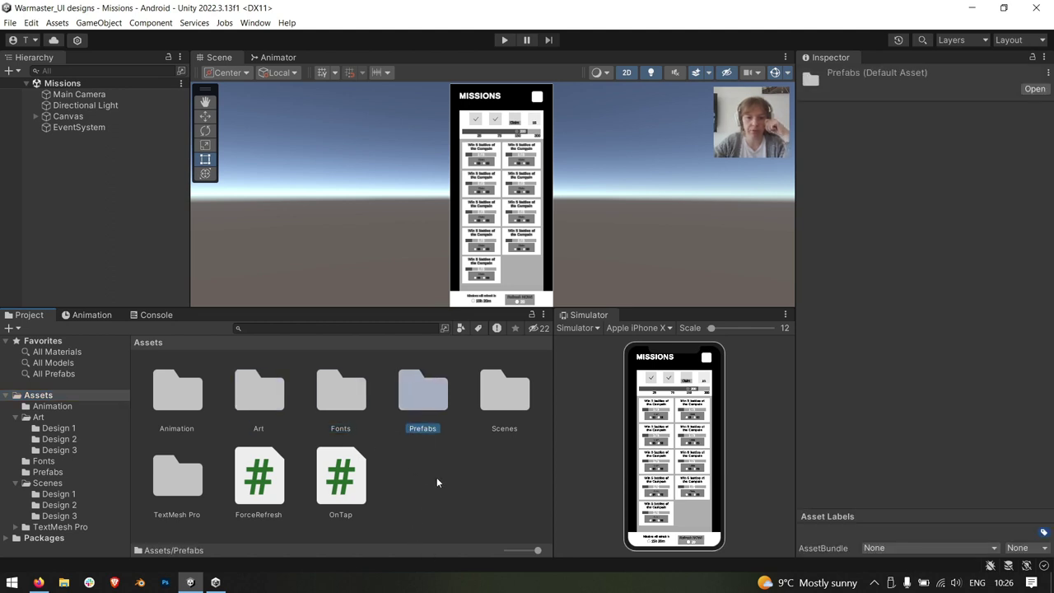
click(500, 389)
click(439, 423)
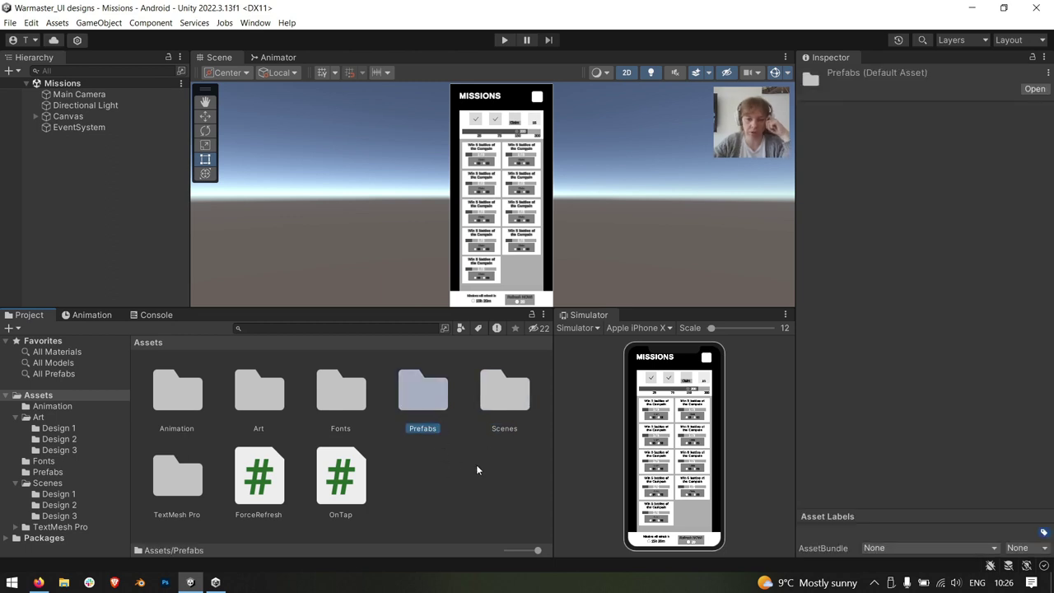
click(494, 435)
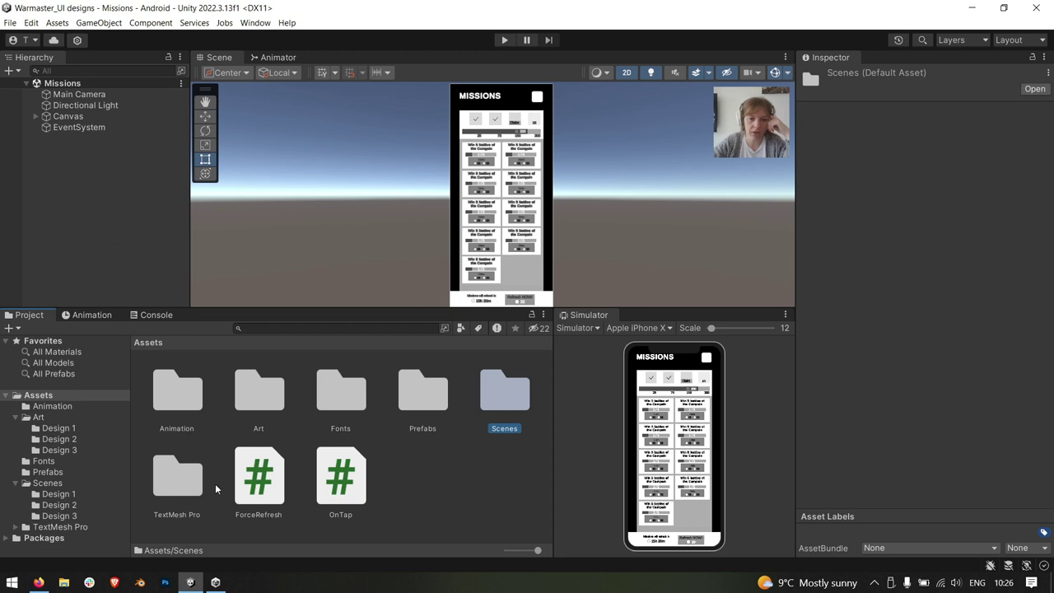
click(190, 482)
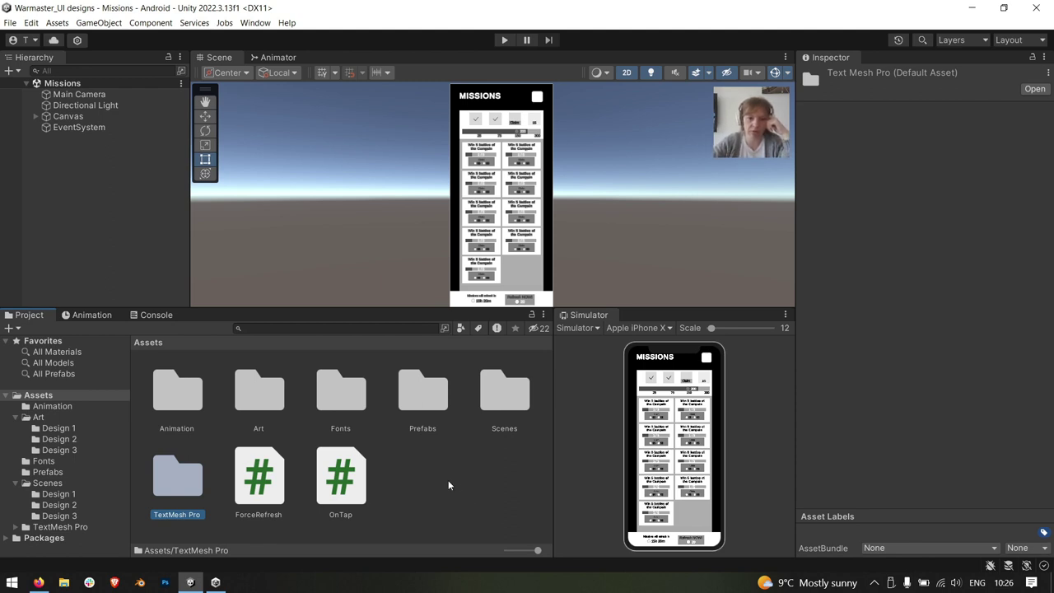
click(219, 371)
click(197, 394)
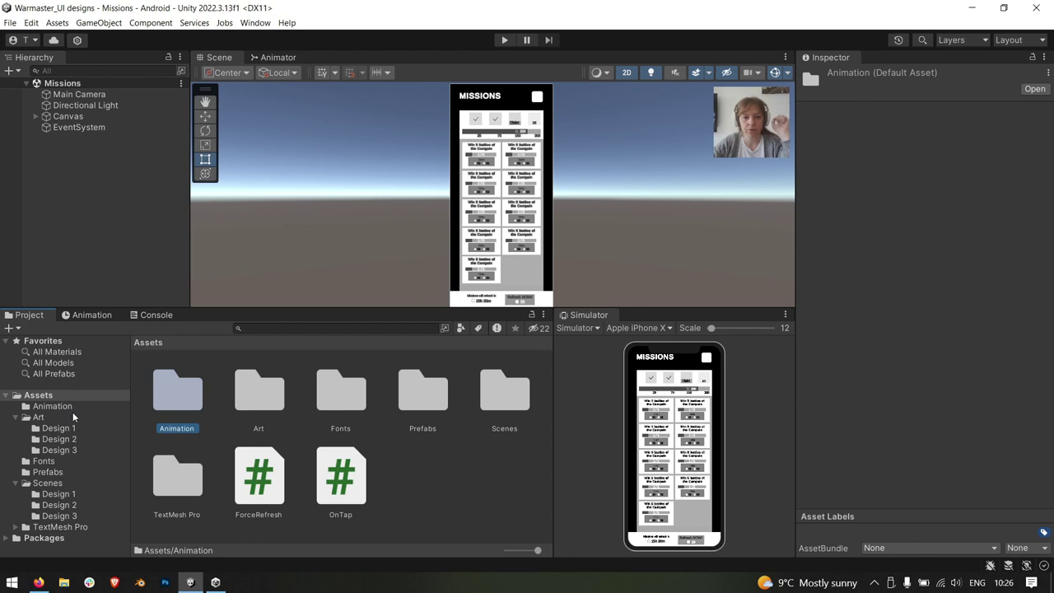
click(504, 391)
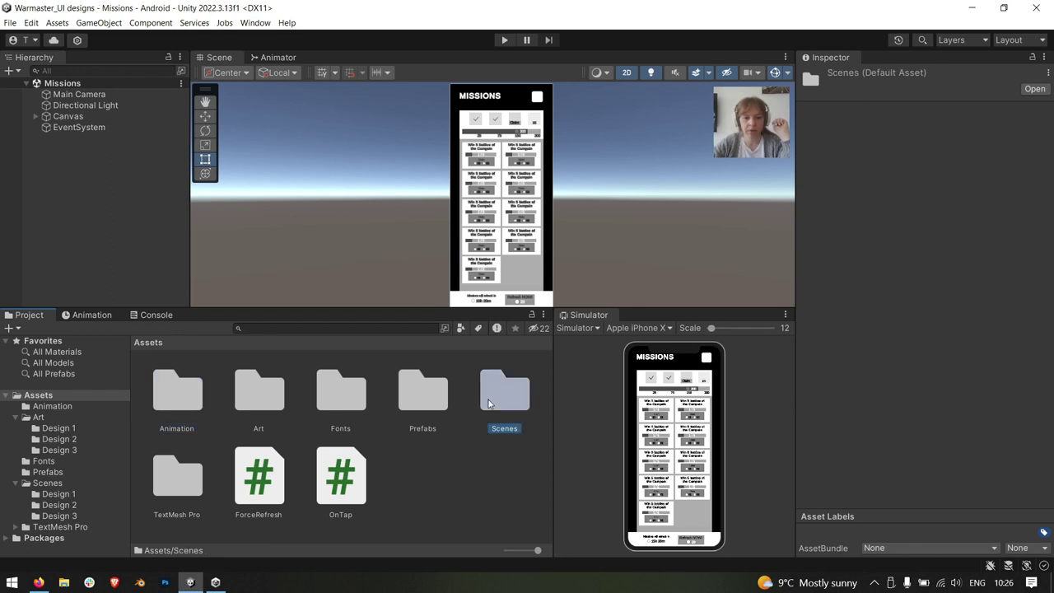
click(444, 499)
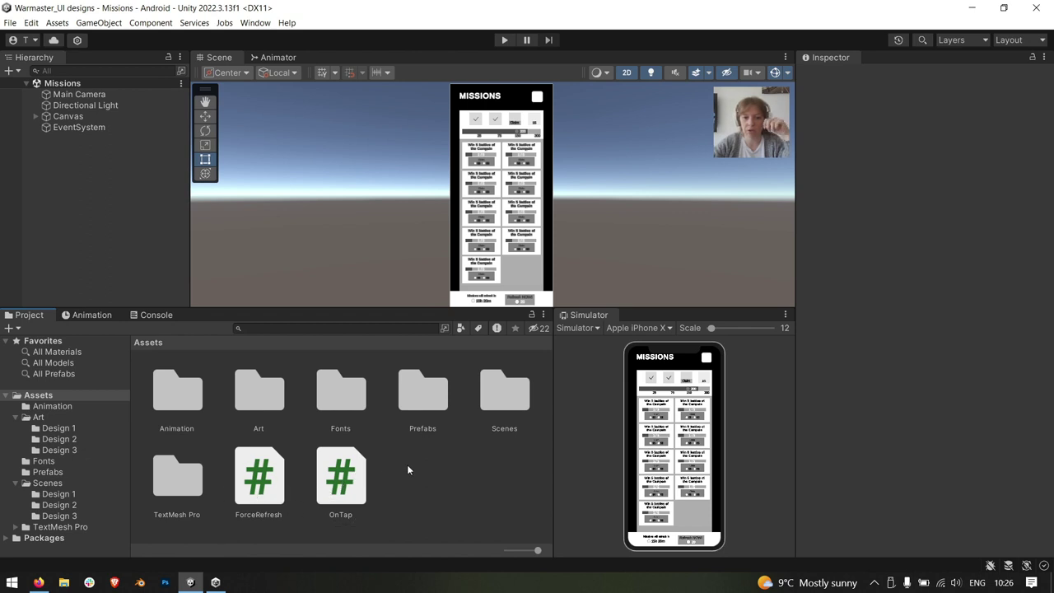
Open the Scenes folder and select the Battle_UI, Before a Battle and Missions scenes
click(485, 391)
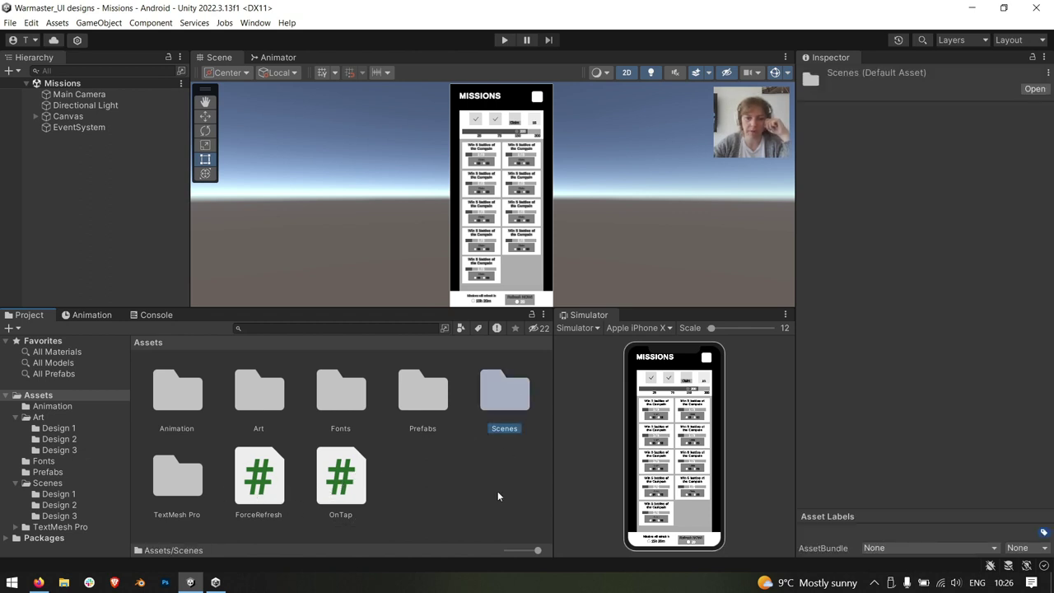
double_click(508, 400)
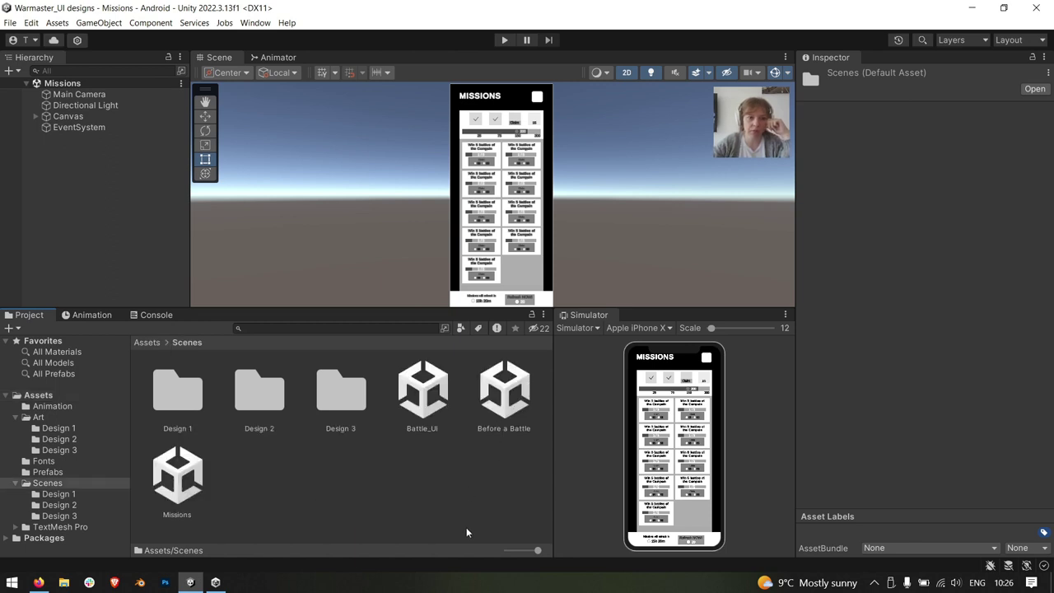
click(471, 469)
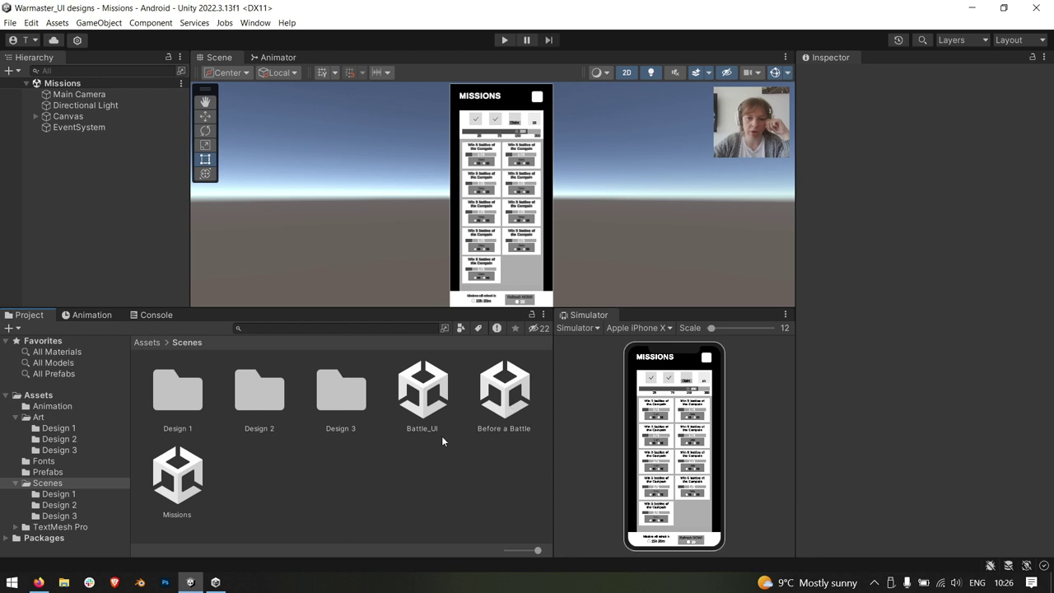
click(435, 403)
click(497, 407)
click(177, 476)
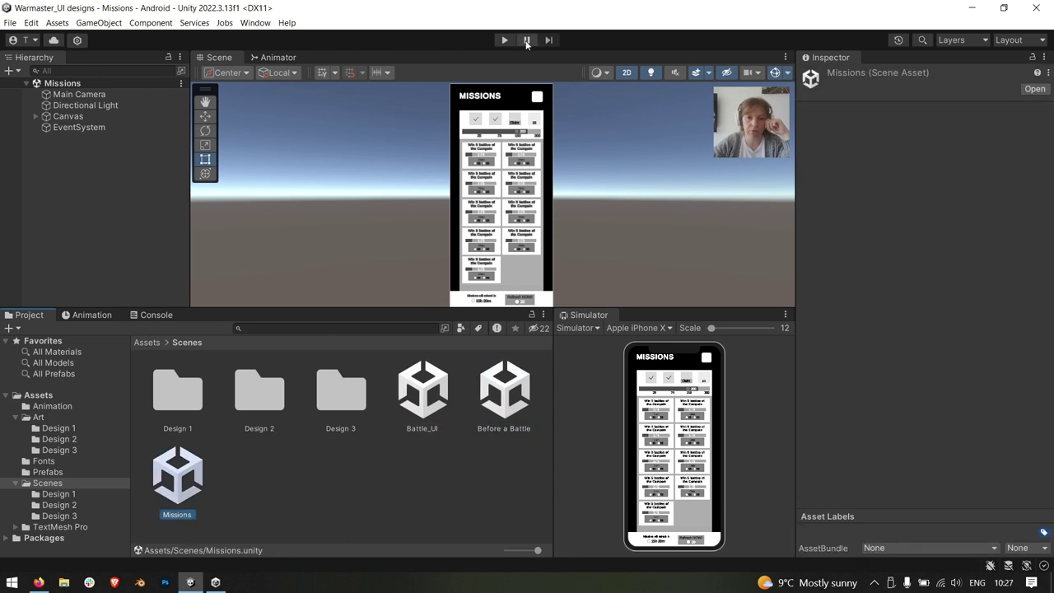
Expand the Missions Canvas in the Hierarchy, then view the User Flow_Wareframes.psd wireframe board
click(507, 211)
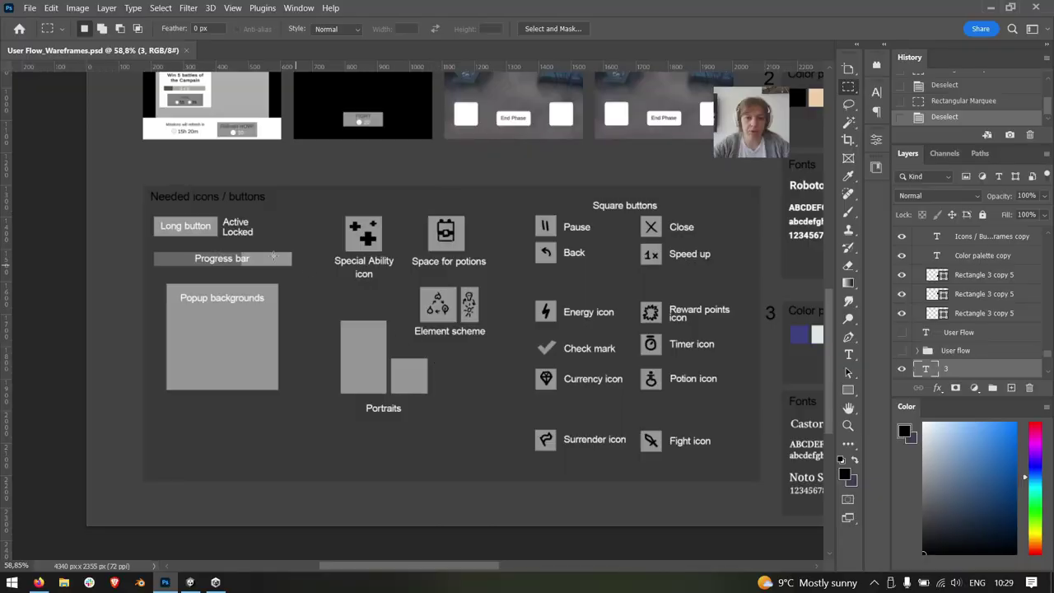
drag(125, 164, 770, 504)
click(748, 521)
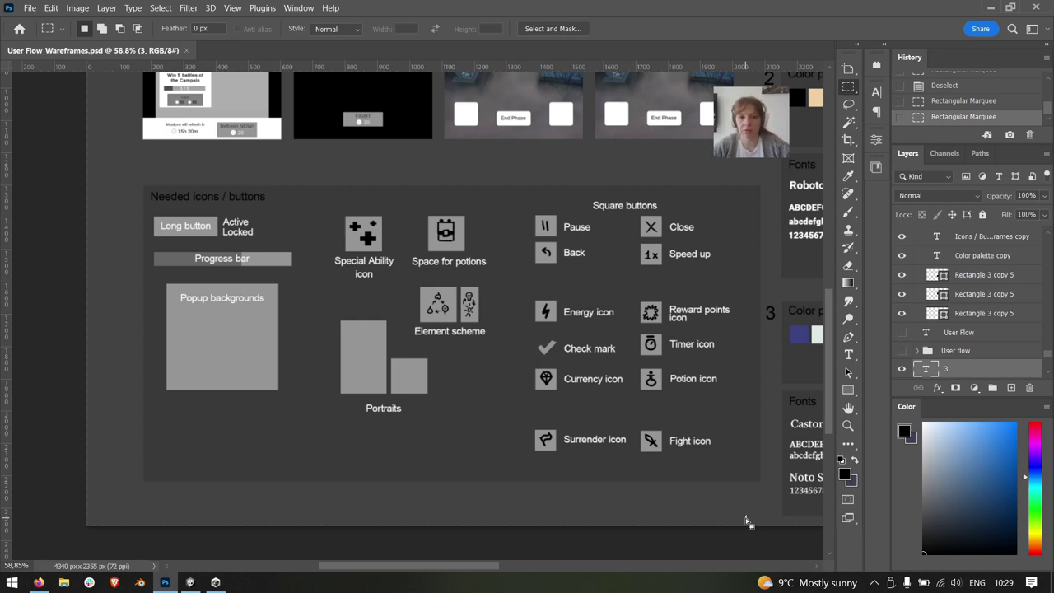
alt+scroll(387, 396, down, 1)
alt+scroll(383, 394, down, 1)
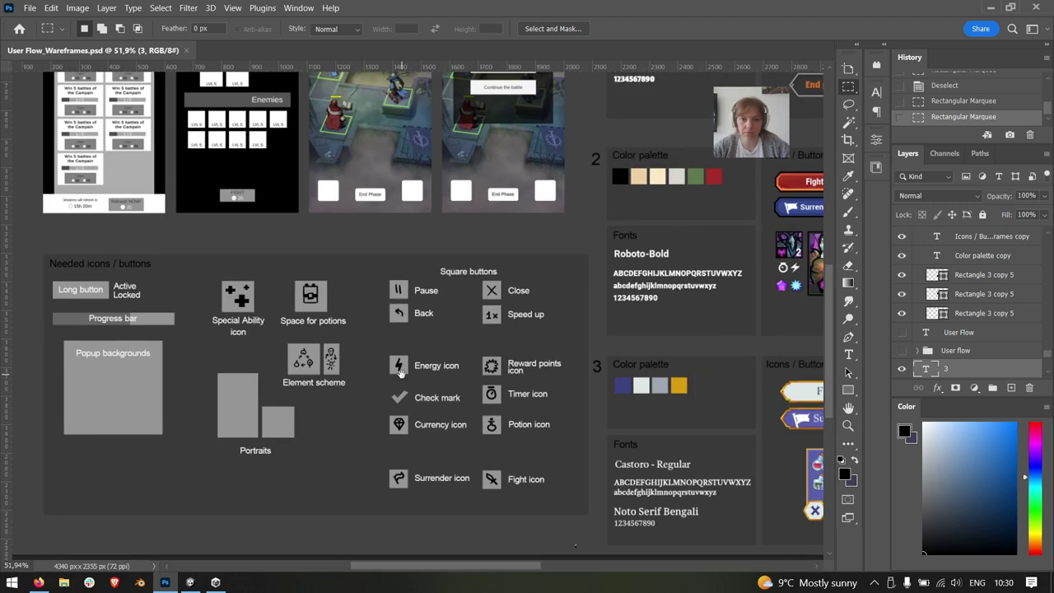
alt+scroll(377, 391, down, 1)
alt+scroll(398, 387, up, 2)
drag(77, 275, 550, 448)
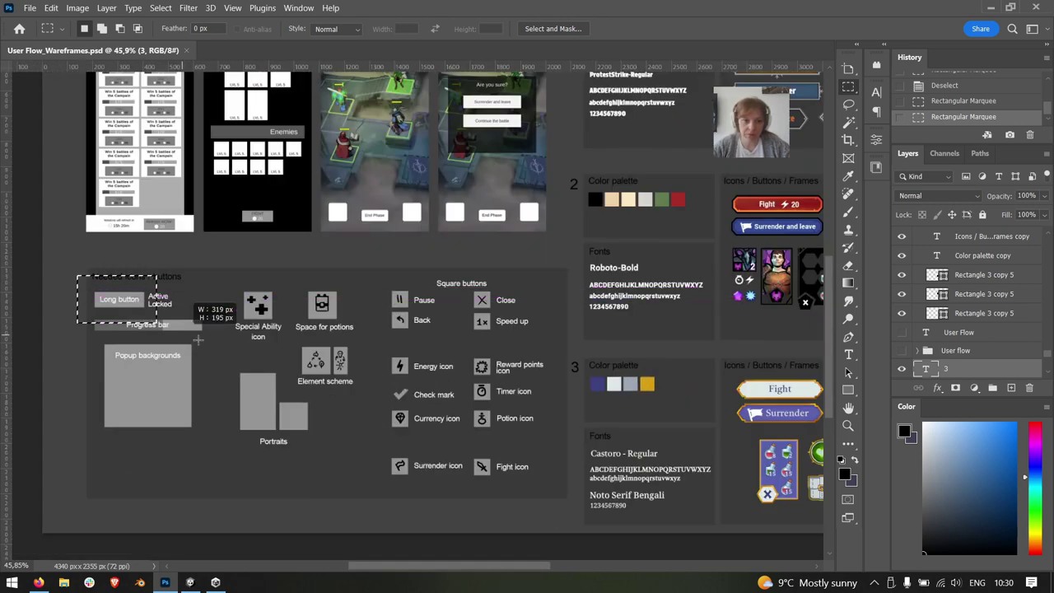
click(550, 448)
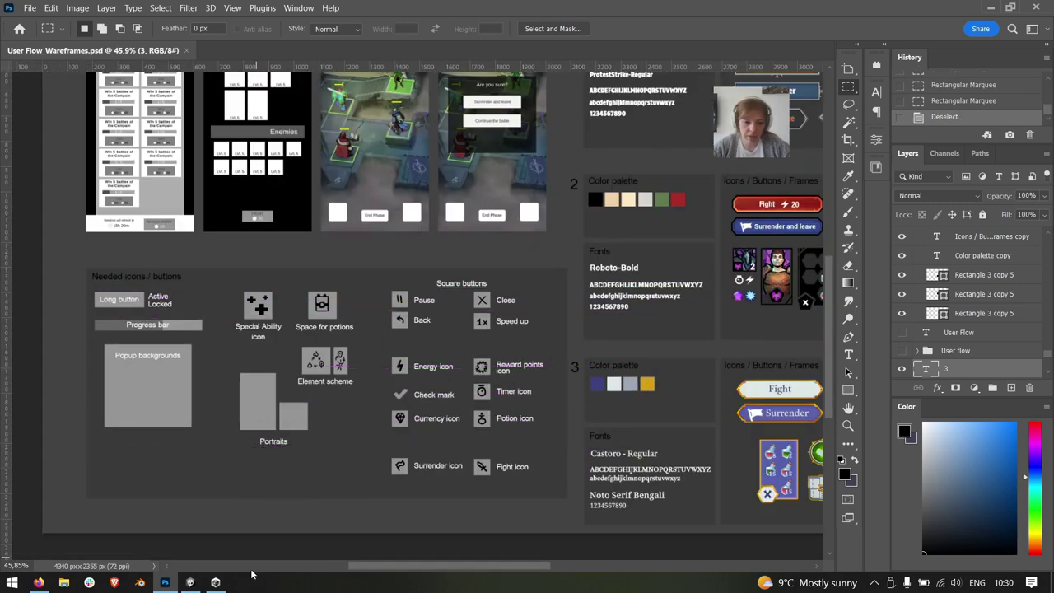
click(219, 582)
click(219, 582)
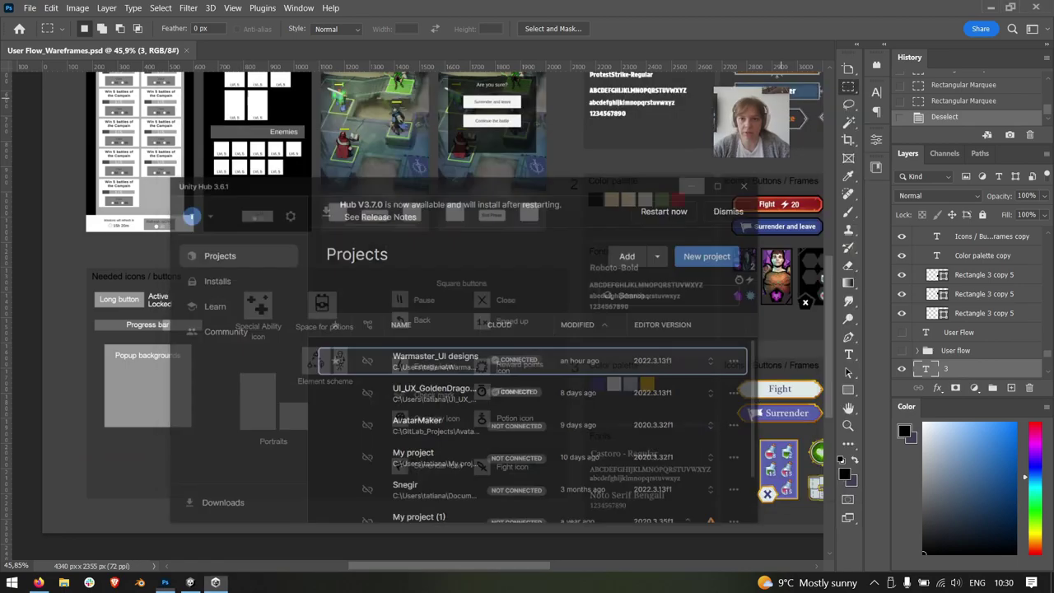
Open the Battle_UI scene, deactivate Pause_Popup, and select it in the Hierarchy
click(190, 582)
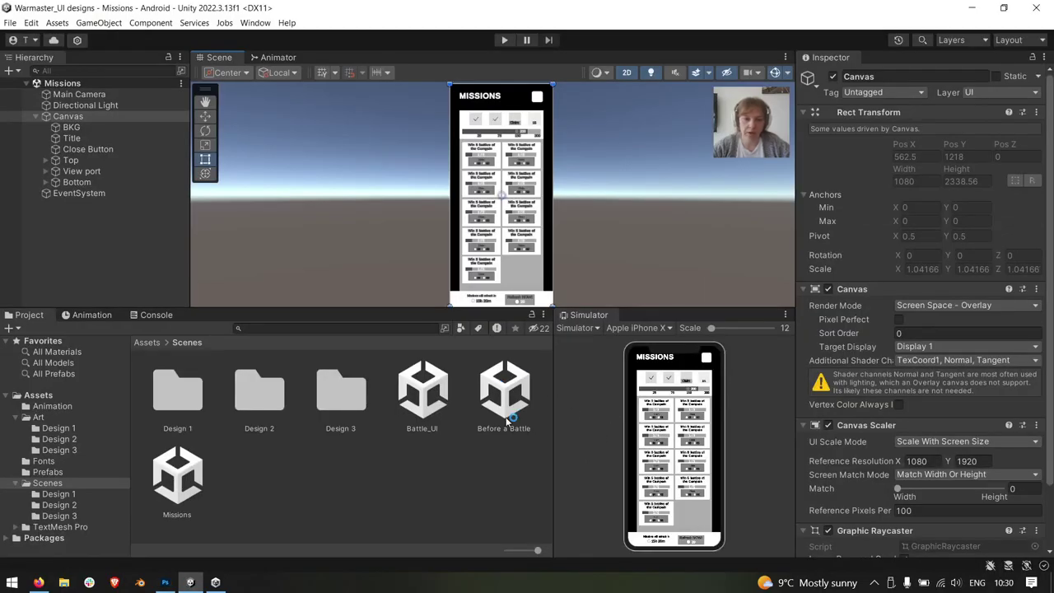
click(427, 403)
double_click(427, 402)
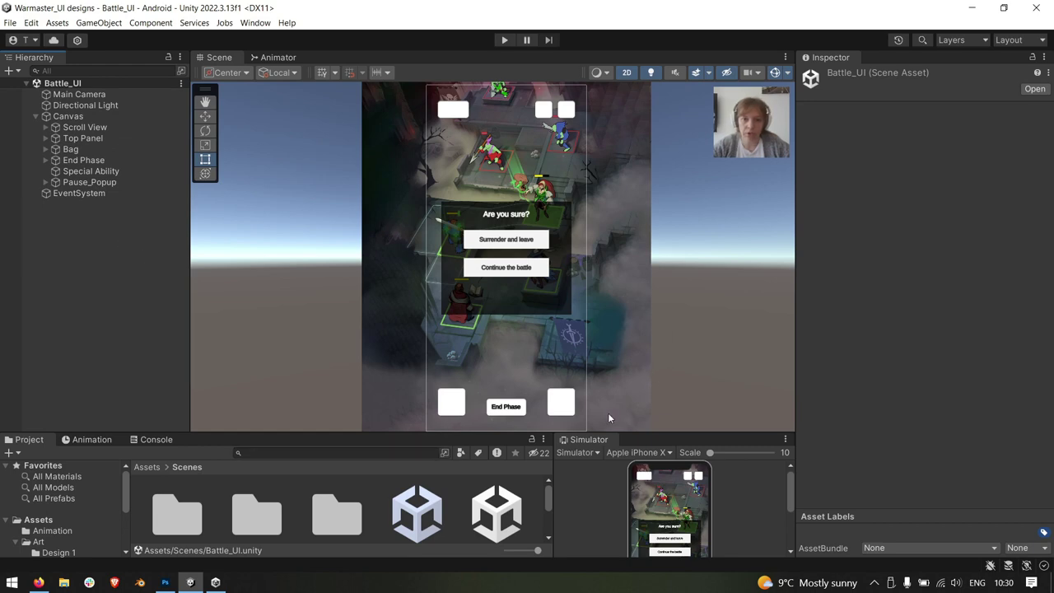
middle_drag(608, 417, 599, 402)
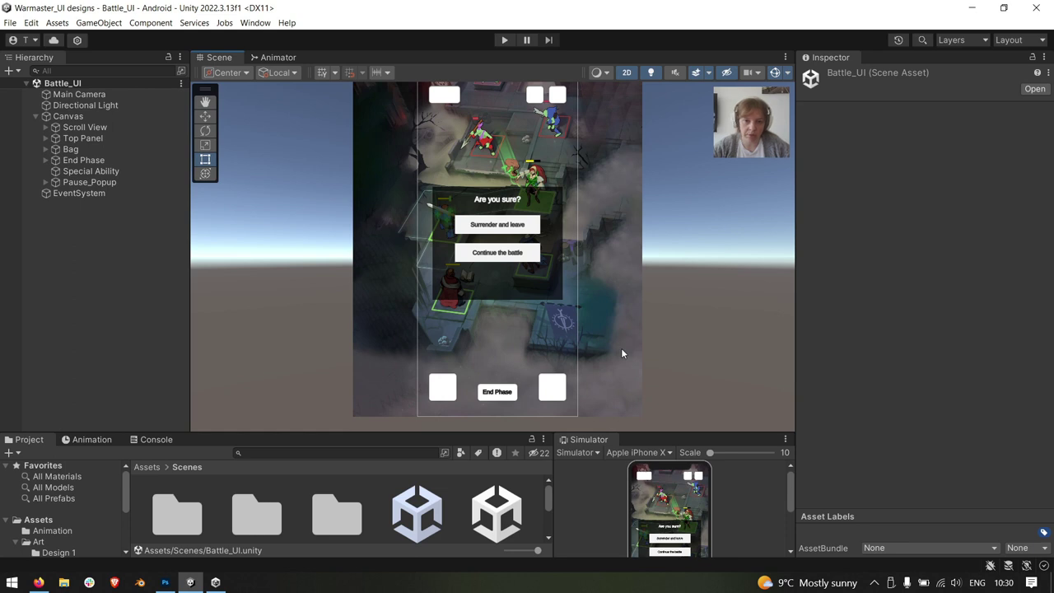
key(ctrl+z)
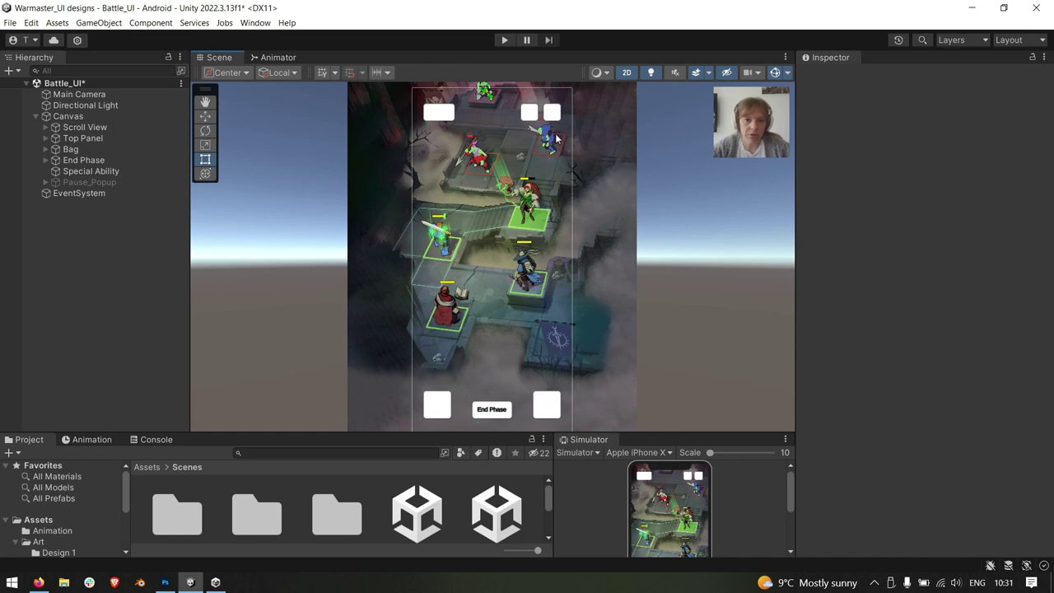
click(90, 182)
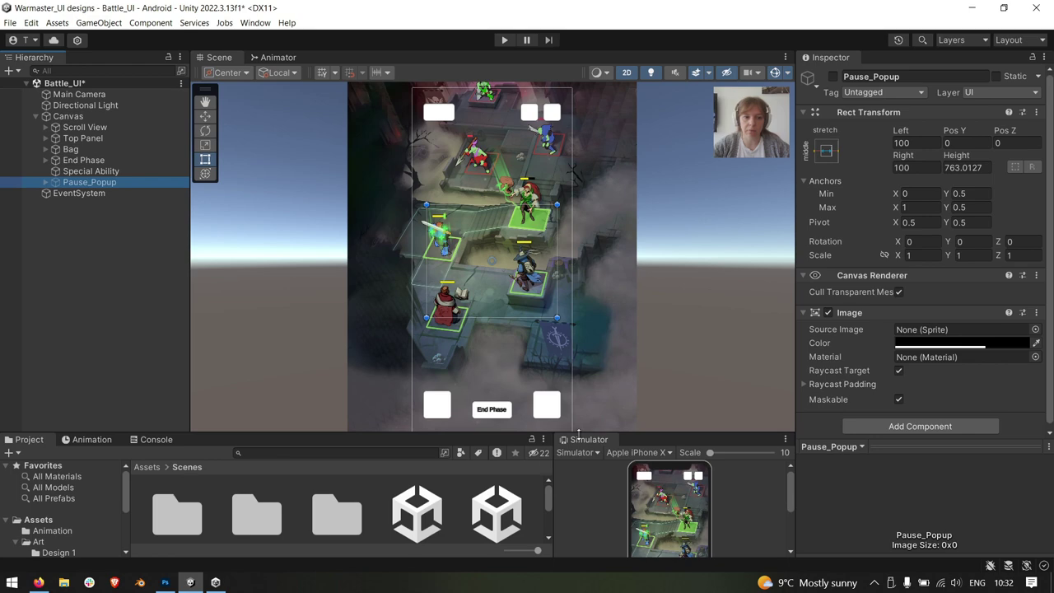
Raise the Project panel splitter, peek into Animation, and return to the top-level Assets folder
mouse_move(634, 432)
mouse_down()
mouse_move(672, 276)
mouse_move(672, 308)
mouse_up()
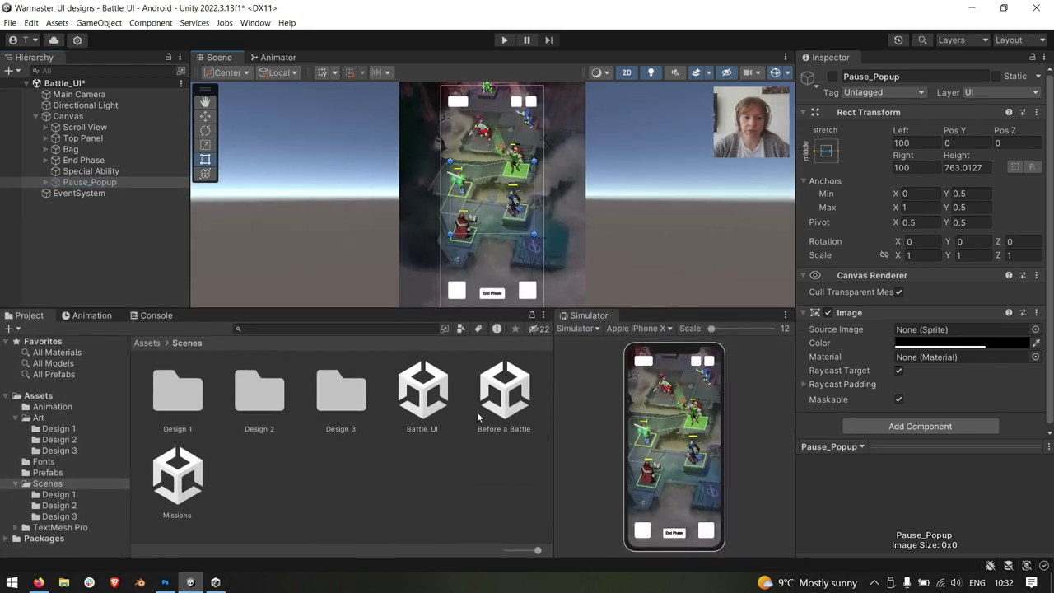
click(82, 395)
click(84, 404)
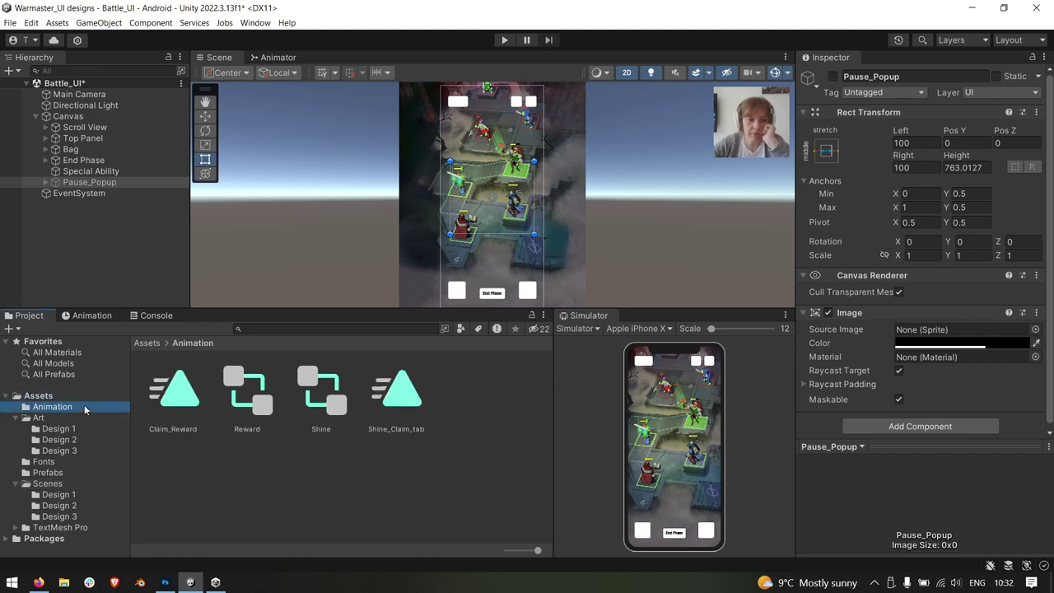
click(82, 395)
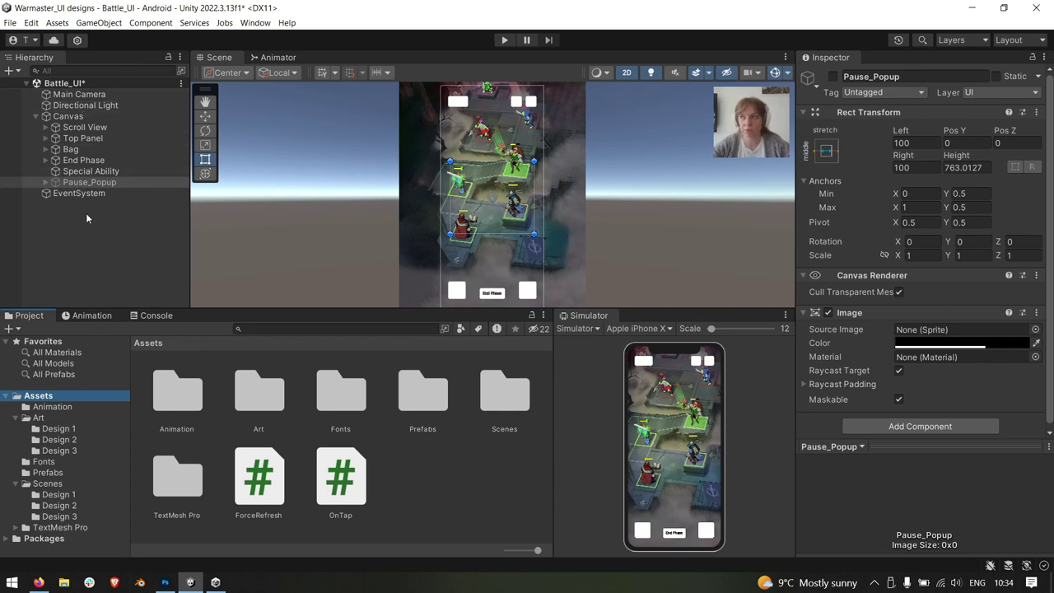
In Photoshop, select Layer 42 and move Shape 114 directly below it
key(alt+Tab)
drag(453, 247, 382, 330)
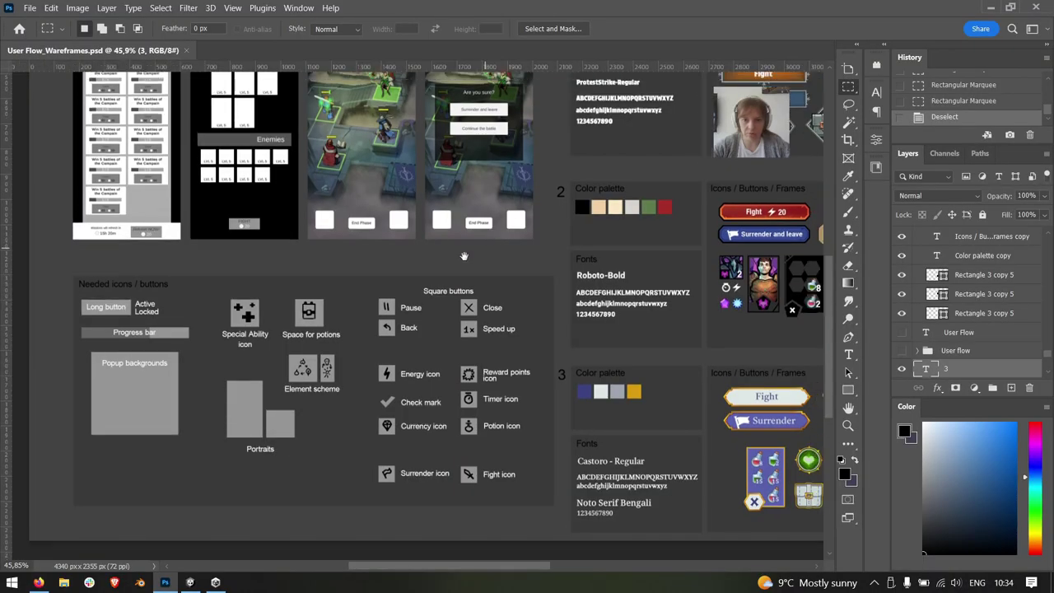
alt+scroll(823, 303, up, 5)
ctrl+click(680, 341)
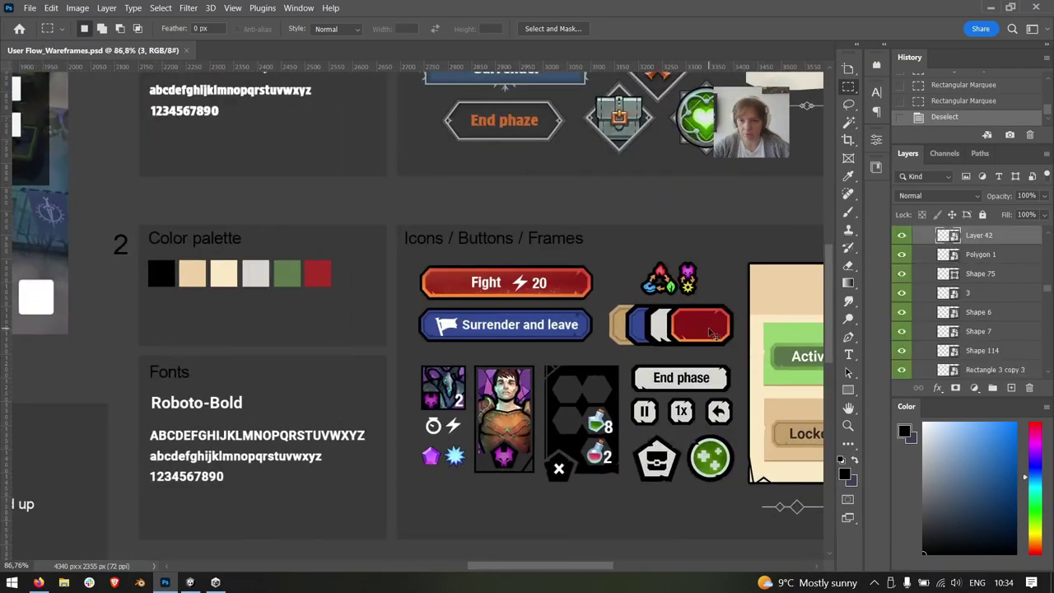
ctrl+click(669, 338)
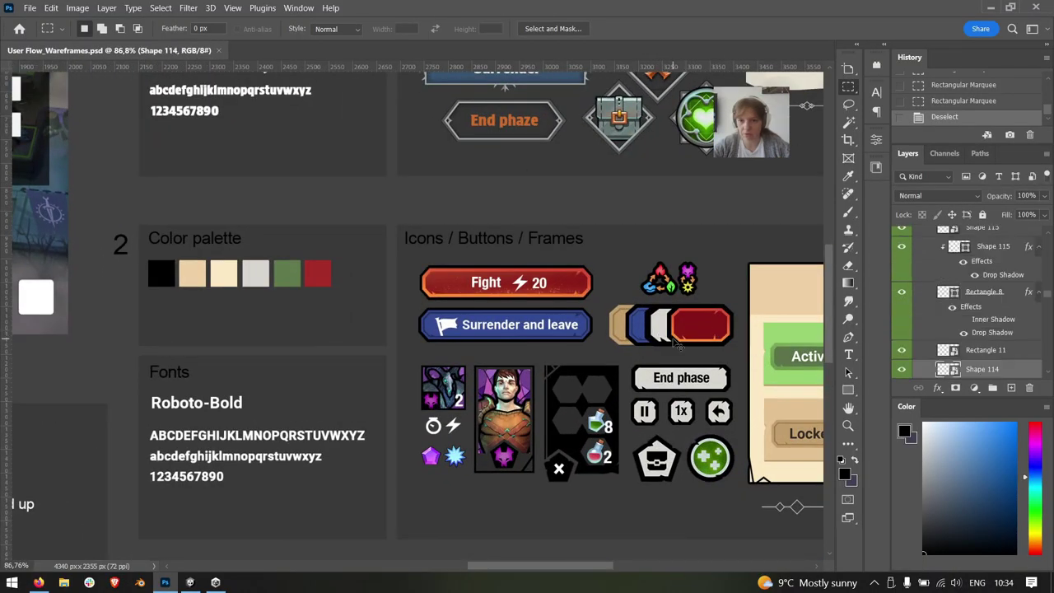
drag(706, 333, 665, 345)
ctrl+click(659, 347)
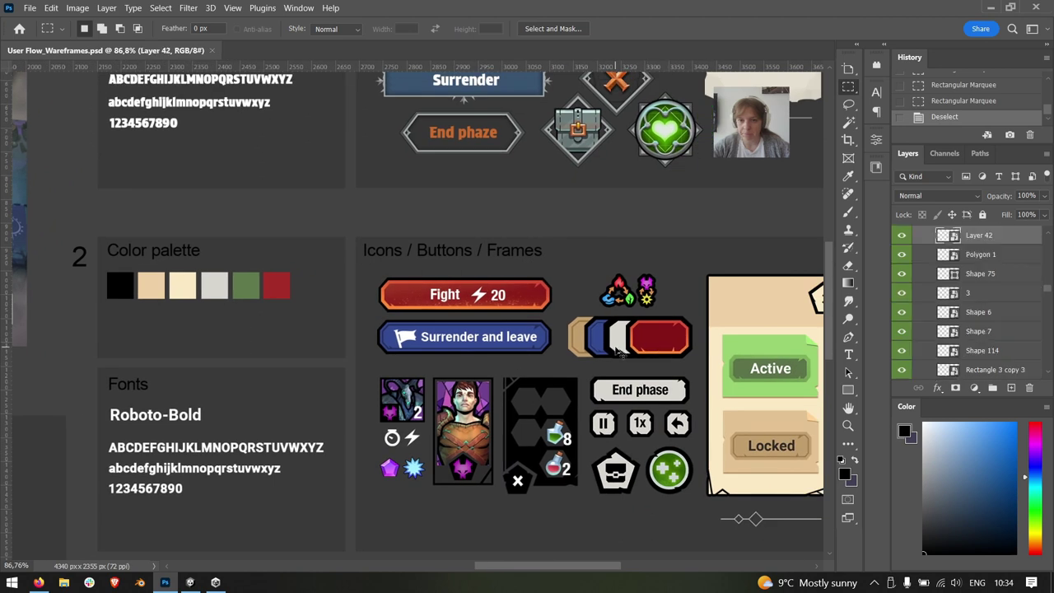
drag(962, 240, 965, 250)
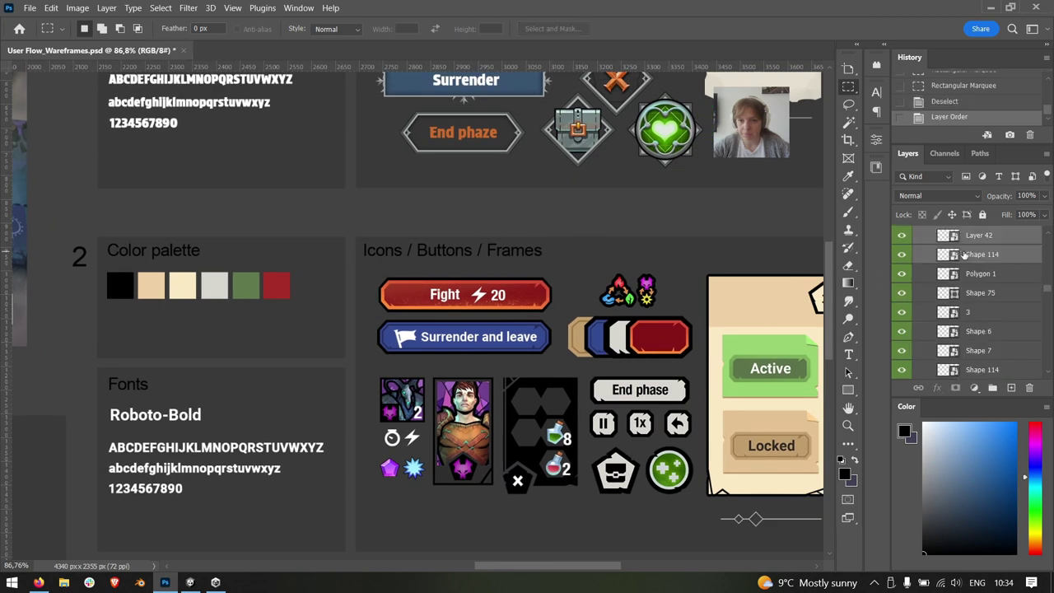
Hide and reshow Shape 114 and Layer 42, reselect Layer 42, then return to Unity
click(969, 255)
click(901, 255)
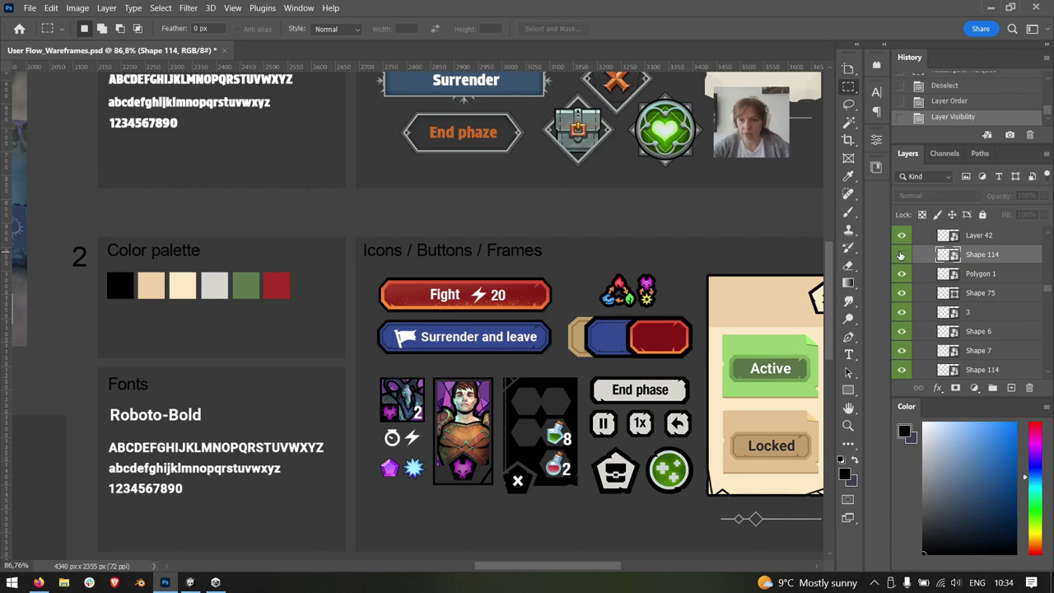
click(901, 254)
click(901, 236)
click(900, 236)
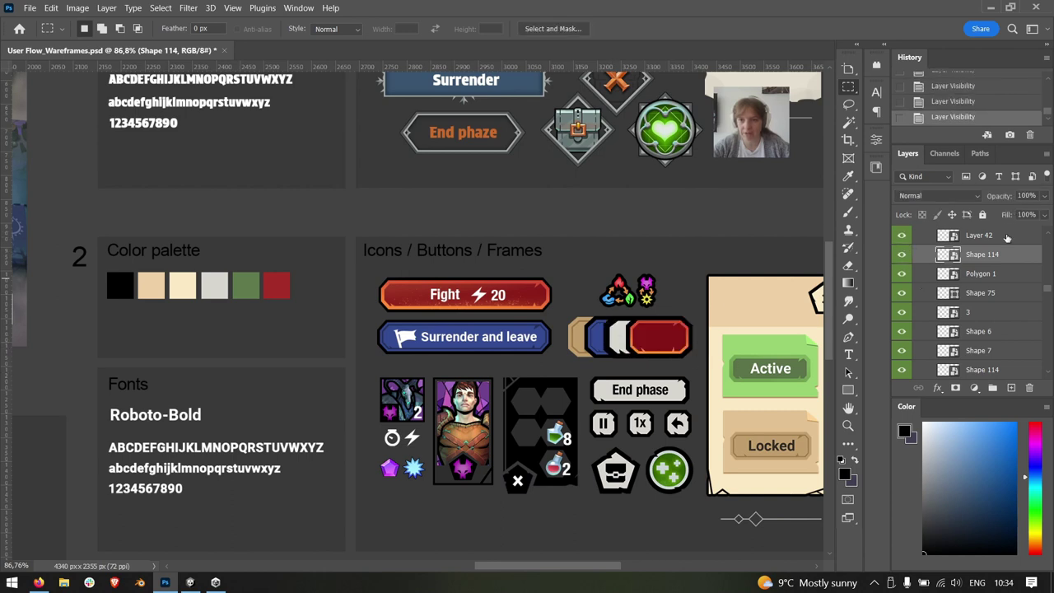
click(1006, 238)
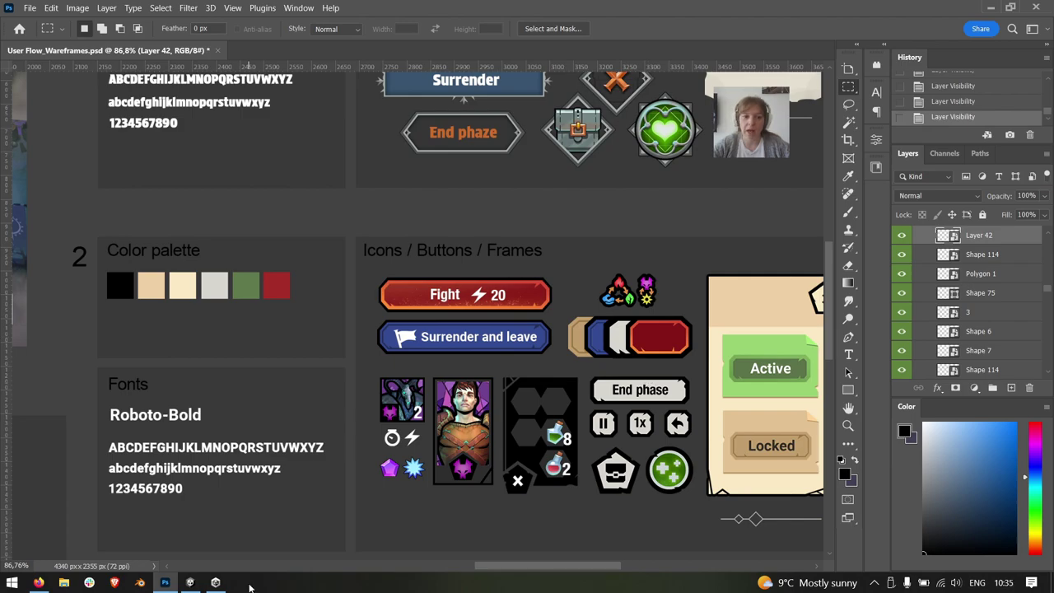
click(216, 582)
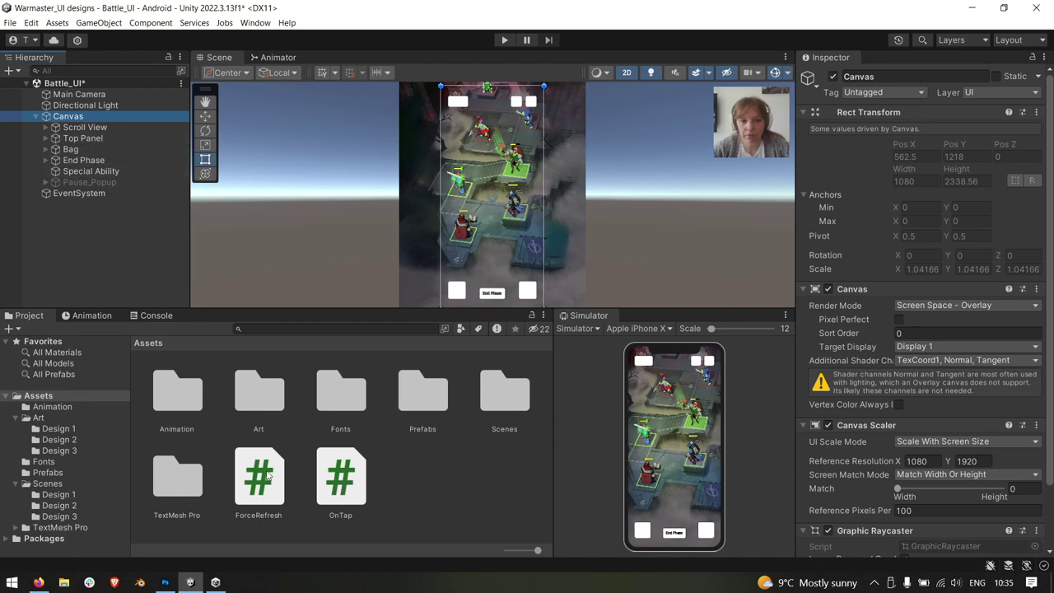
Create a scene asset named New Scene in Assets/Scenes and open it without saving Battle_UI
right_click(385, 472)
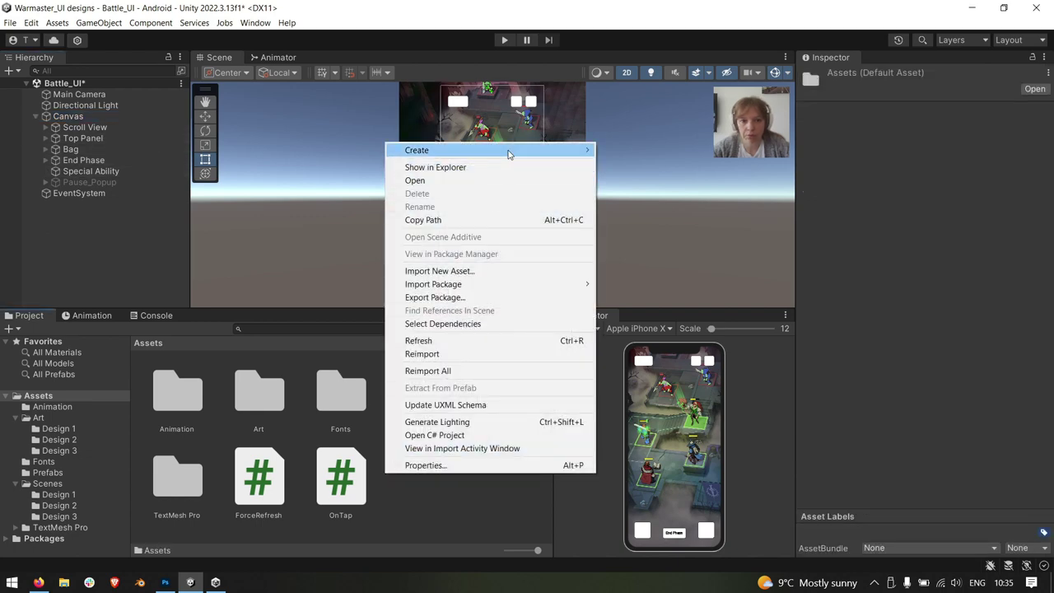
click(434, 531)
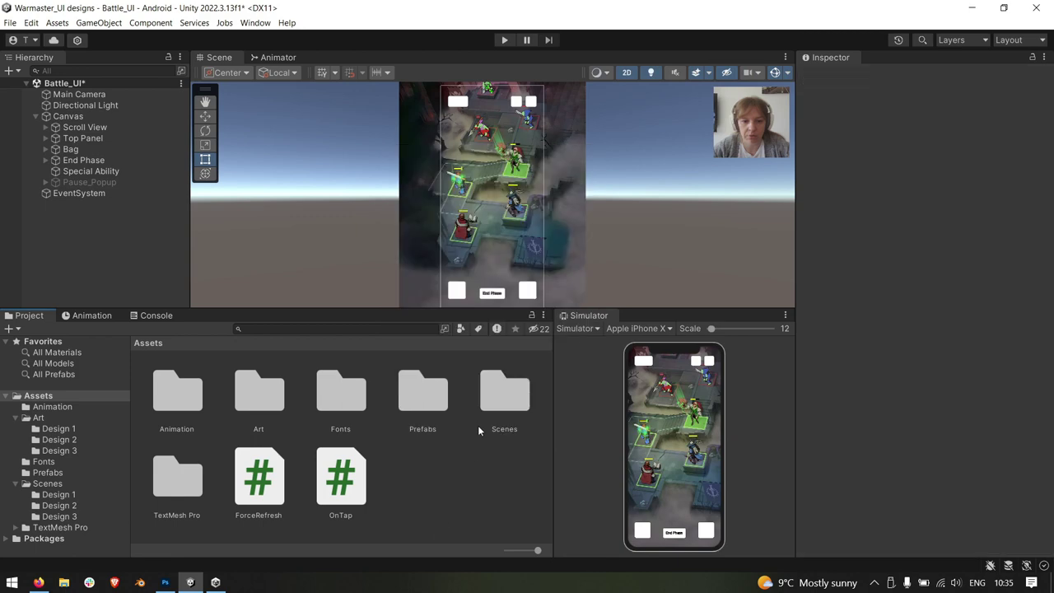
double_click(479, 424)
right_click(430, 493)
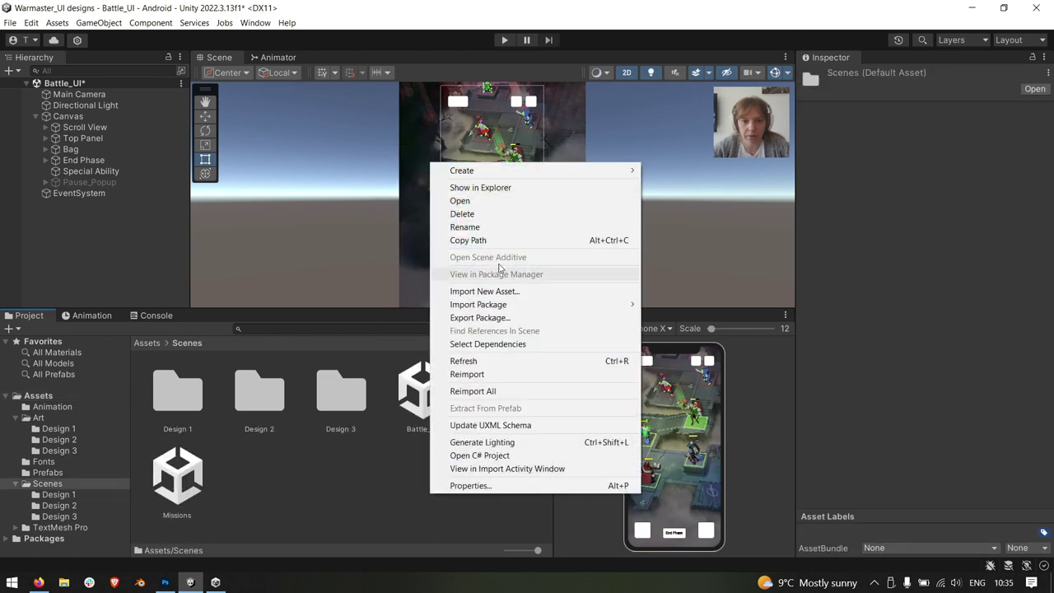
mouse_move(536, 171)
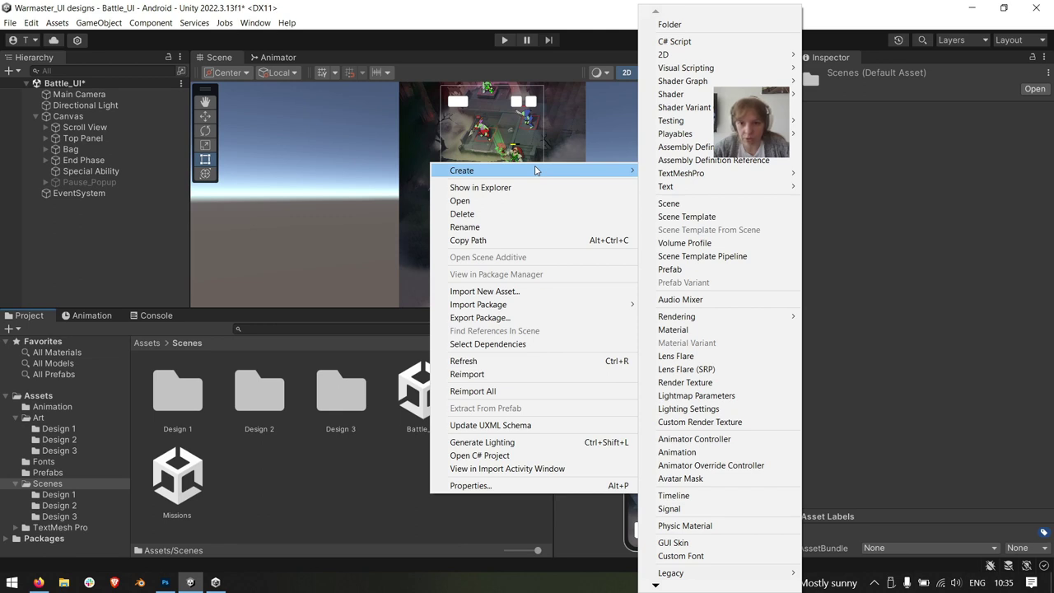
click(693, 207)
key(Return)
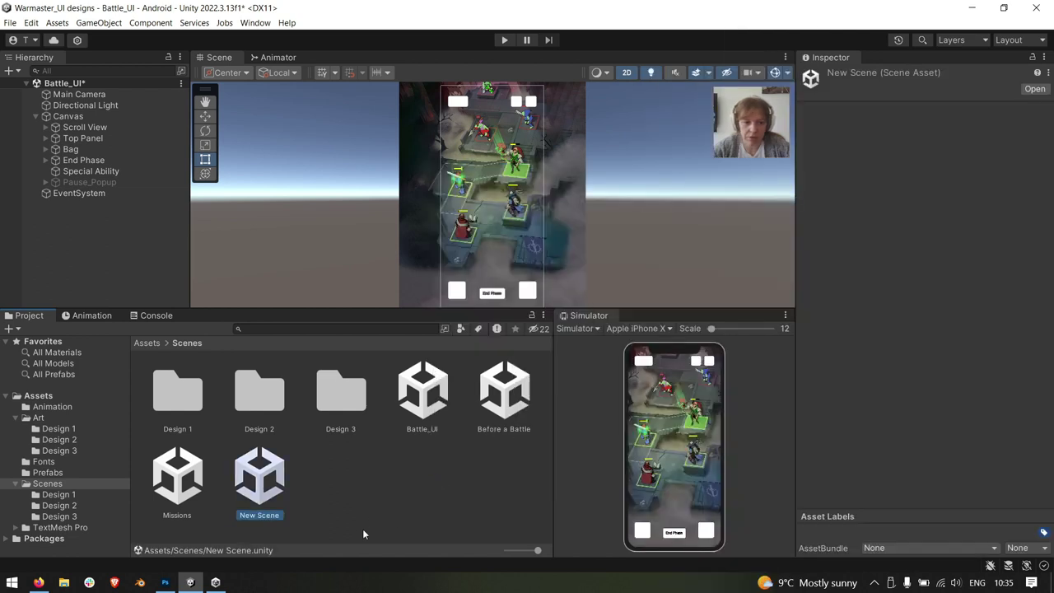
double_click(259, 487)
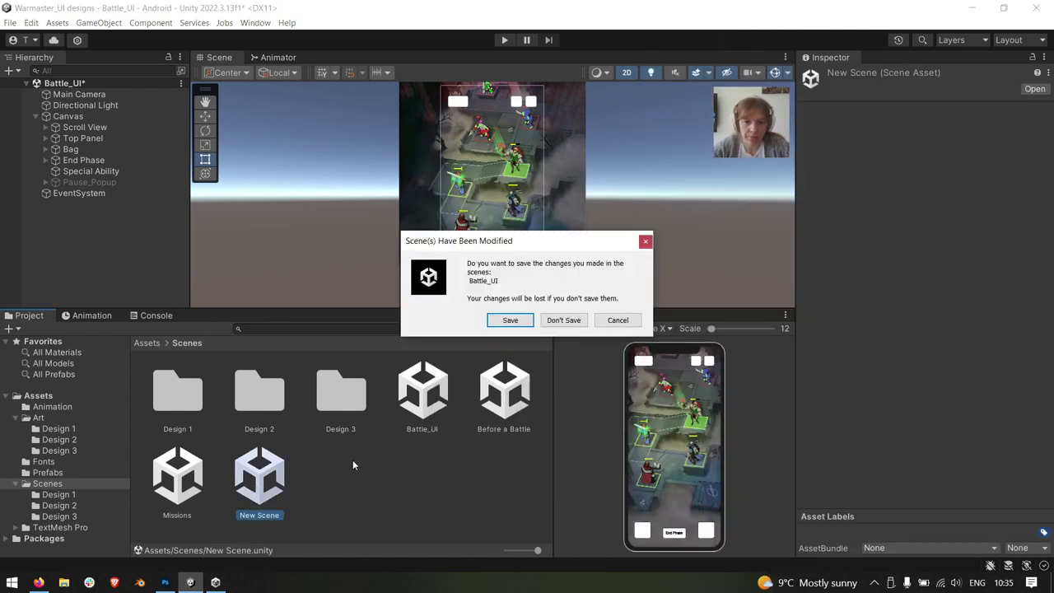
click(563, 320)
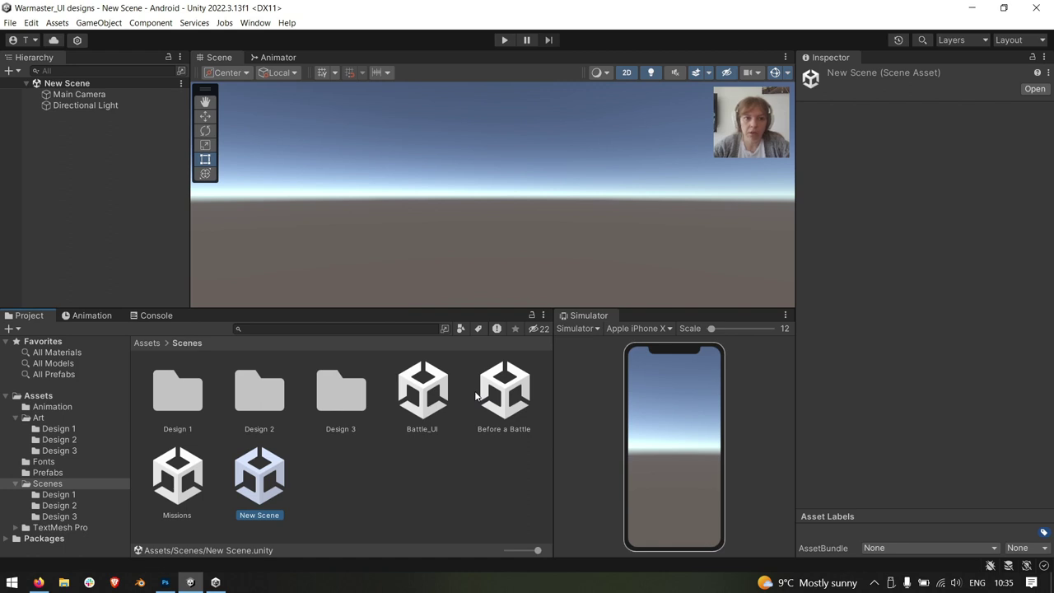
Select the Main Camera and Directional Light, framing the camera in the scene view
click(123, 94)
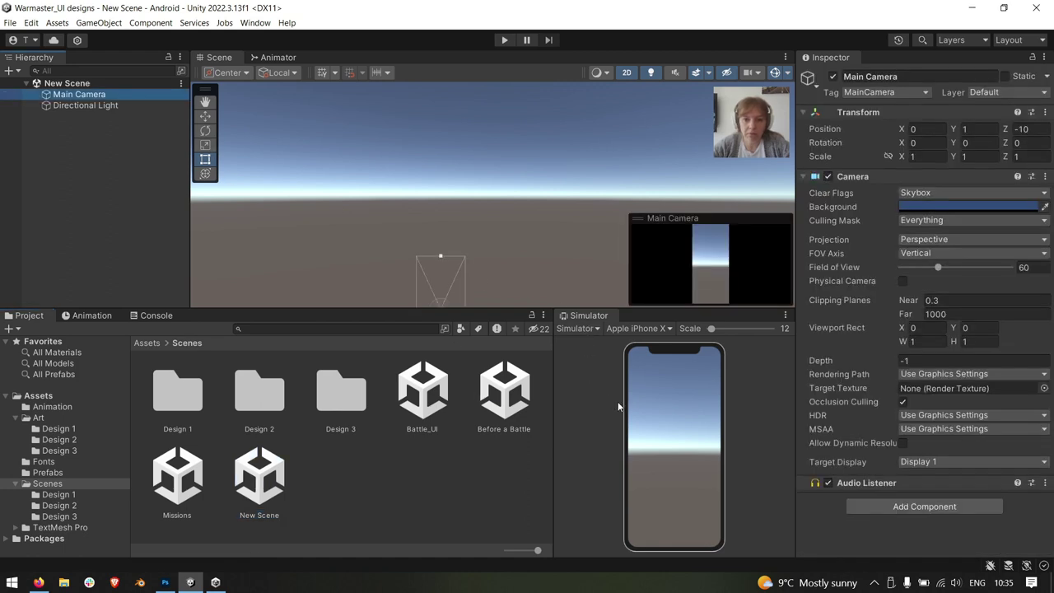
key(f)
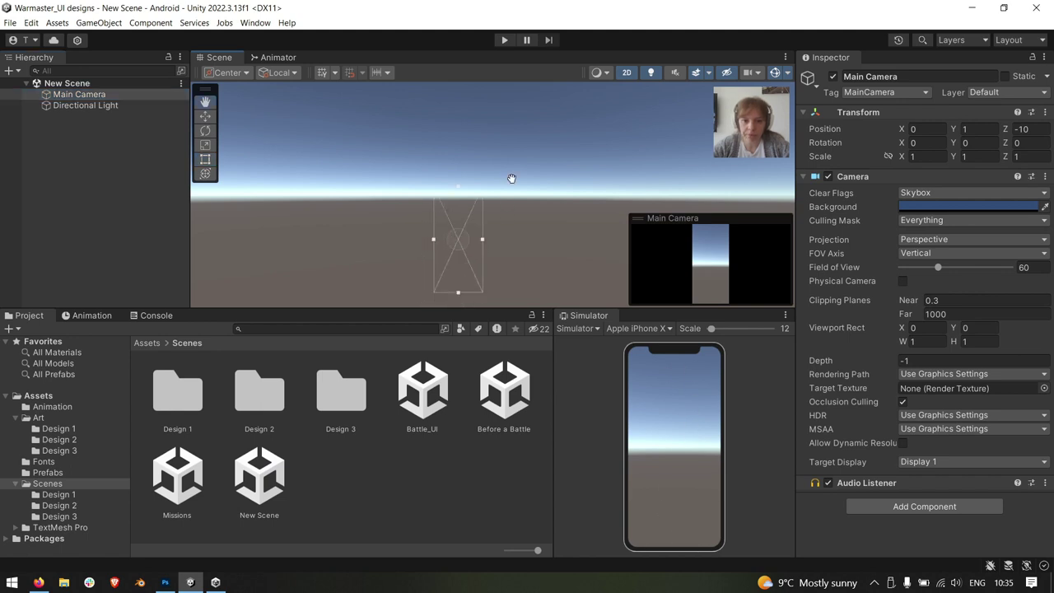
middle_drag(528, 231, 517, 234)
click(122, 105)
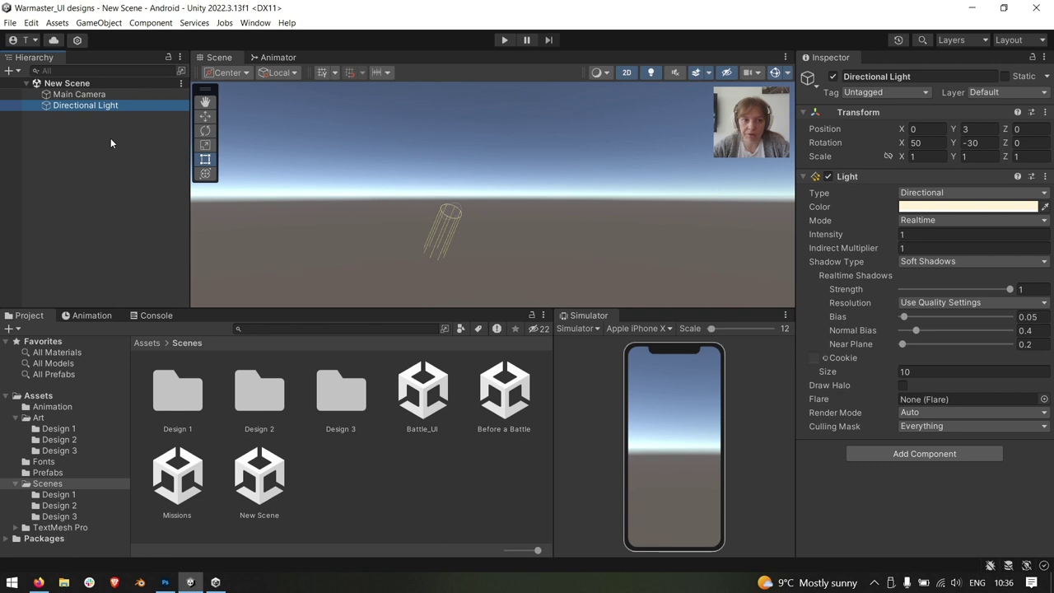
Add a UI Canvas with its EventSystem from the Hierarchy's UI menu and frame it
right_click(76, 147)
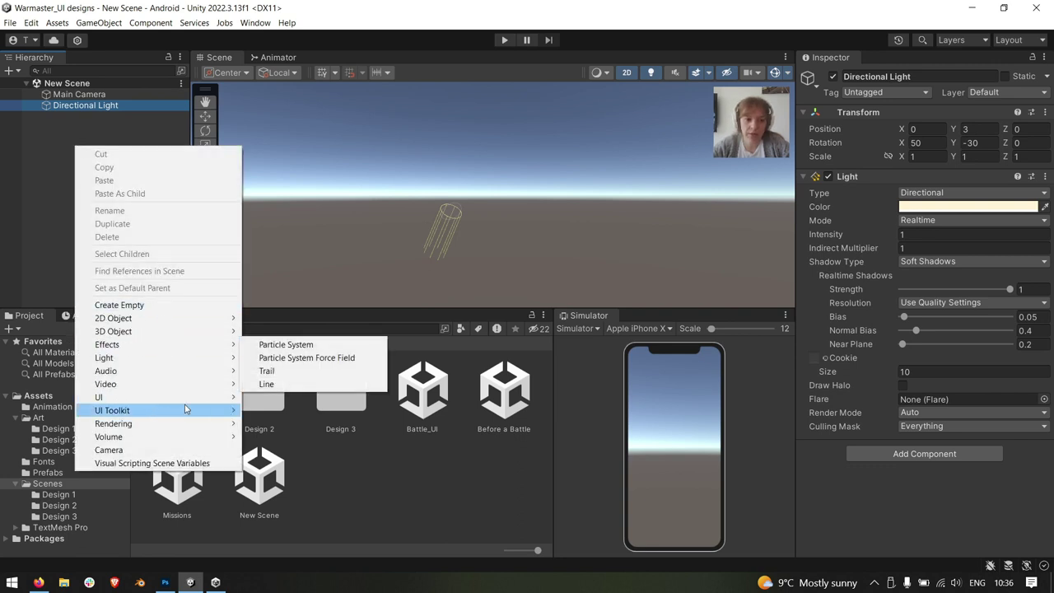
mouse_move(203, 334)
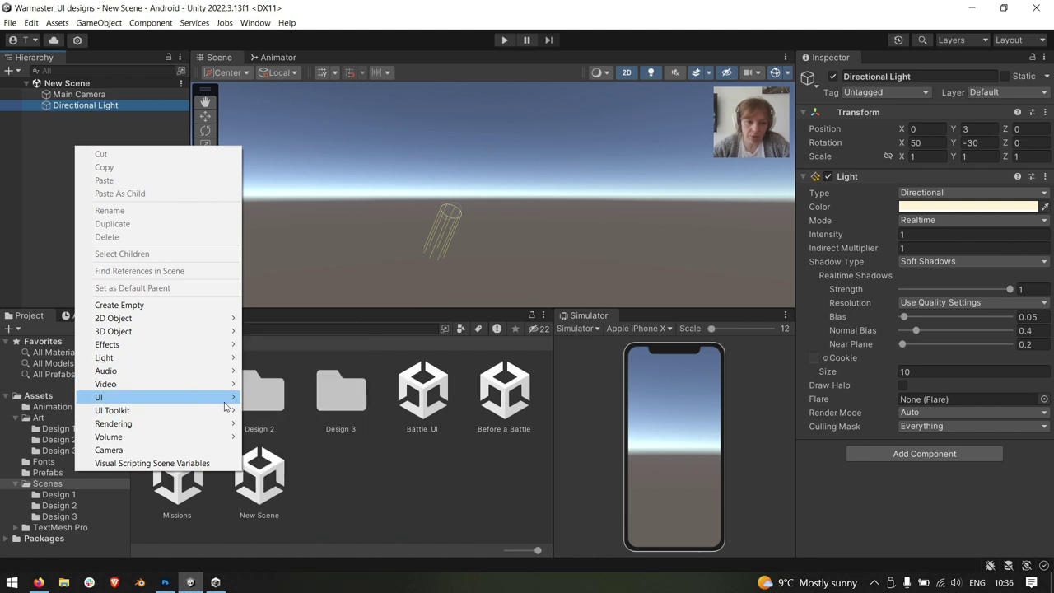
mouse_move(231, 399)
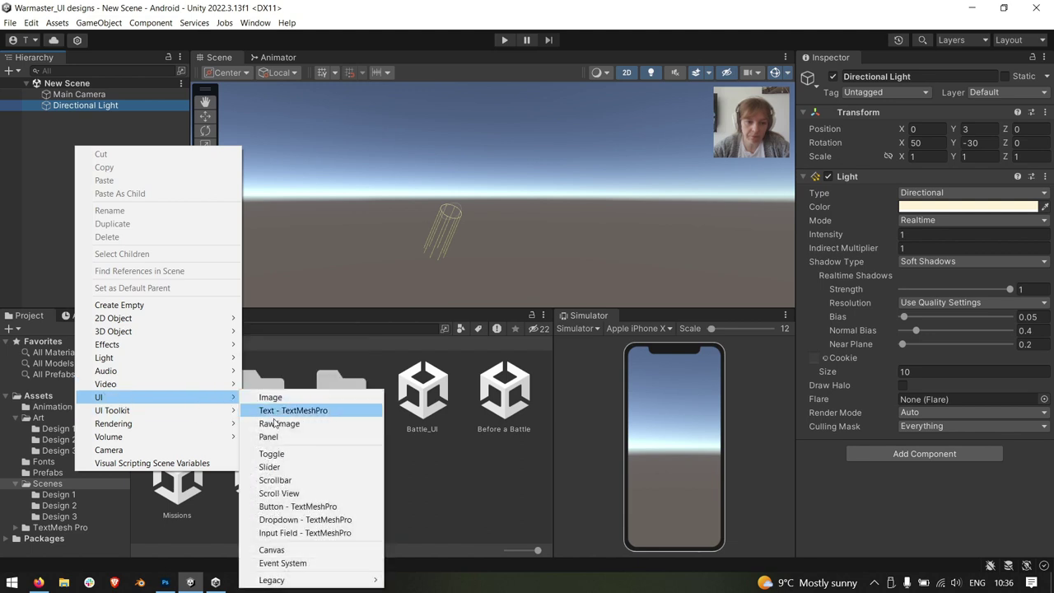
click(304, 549)
key(f)
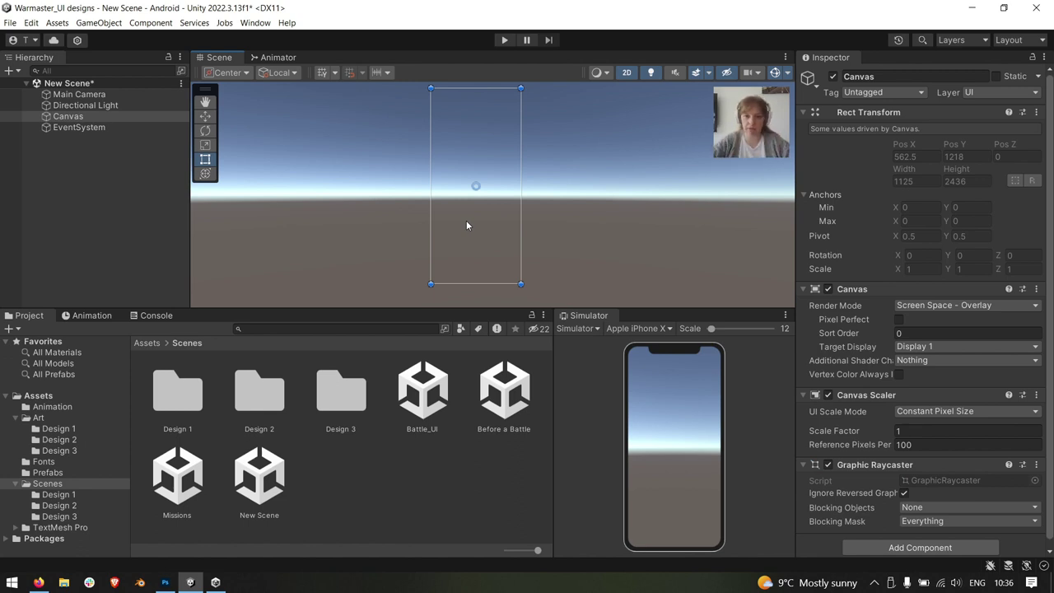
Browse the Simulator device list and keep the iPhone X preview
click(638, 328)
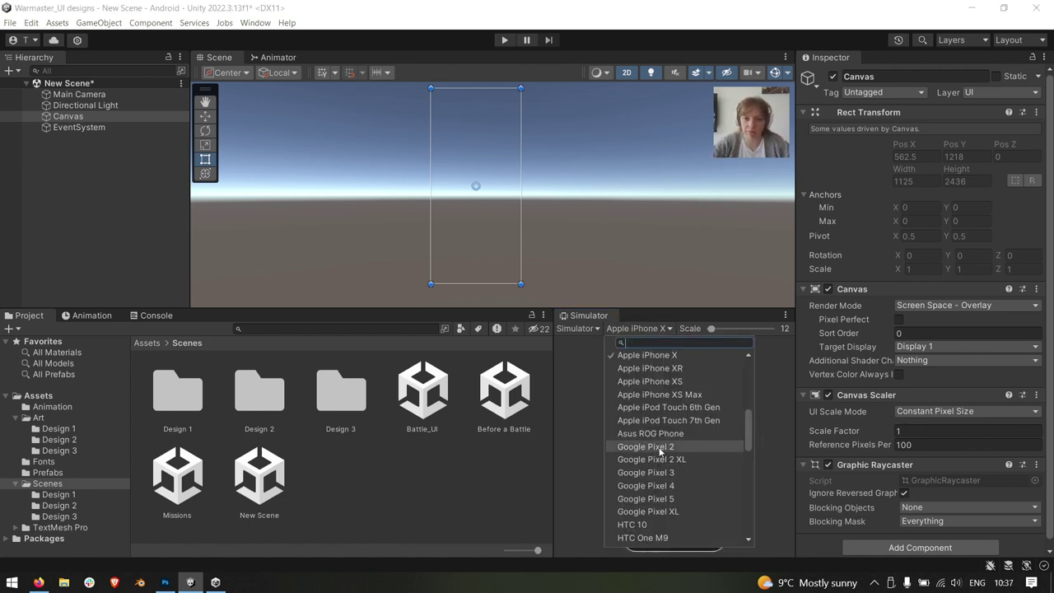
scroll(660, 451, down, 5)
scroll(659, 451, up, 4)
scroll(659, 451, up, 4)
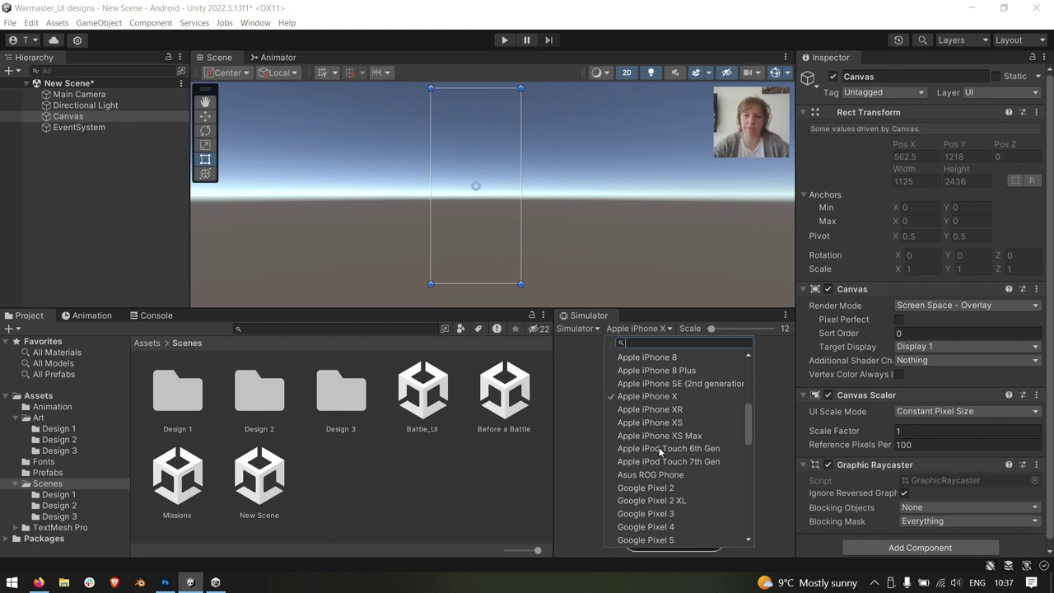
click(592, 418)
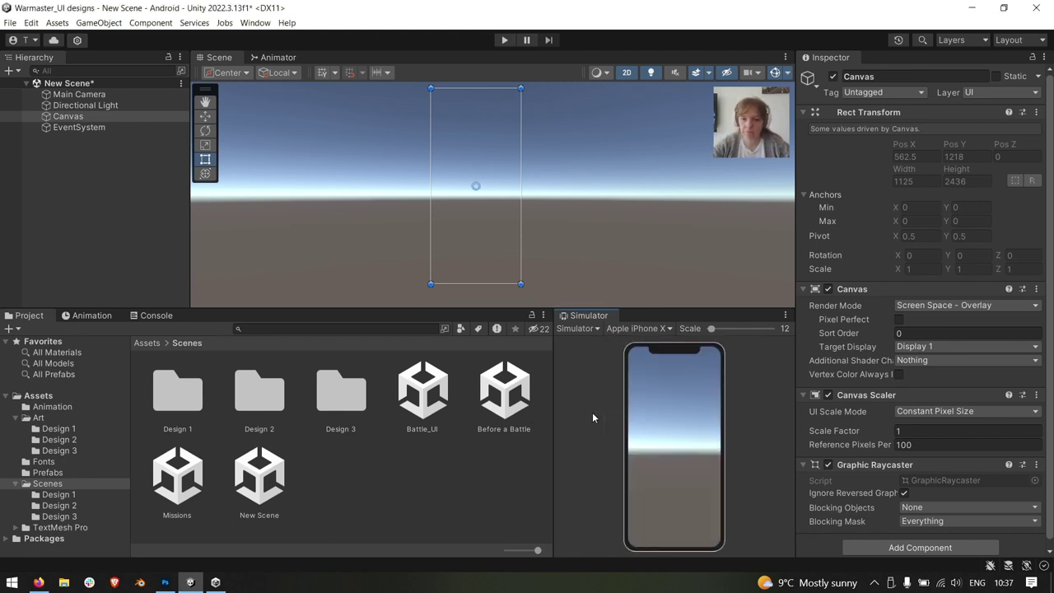
scroll(906, 411, down, 1)
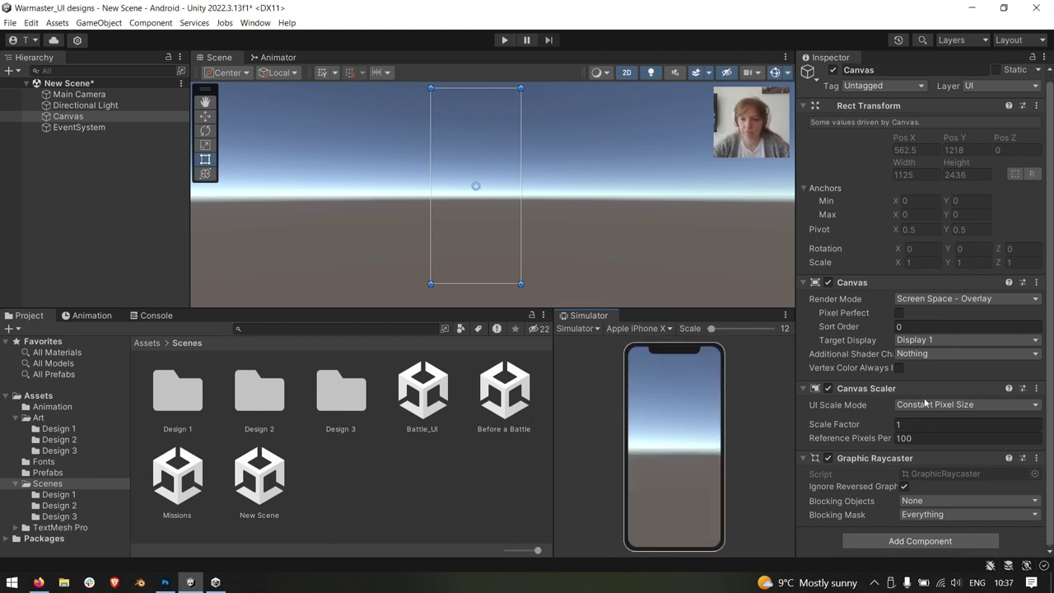
Set the Canvas Scaler to Scale With Screen Size, 1920×1080 reference, Match Width Or Height
click(998, 404)
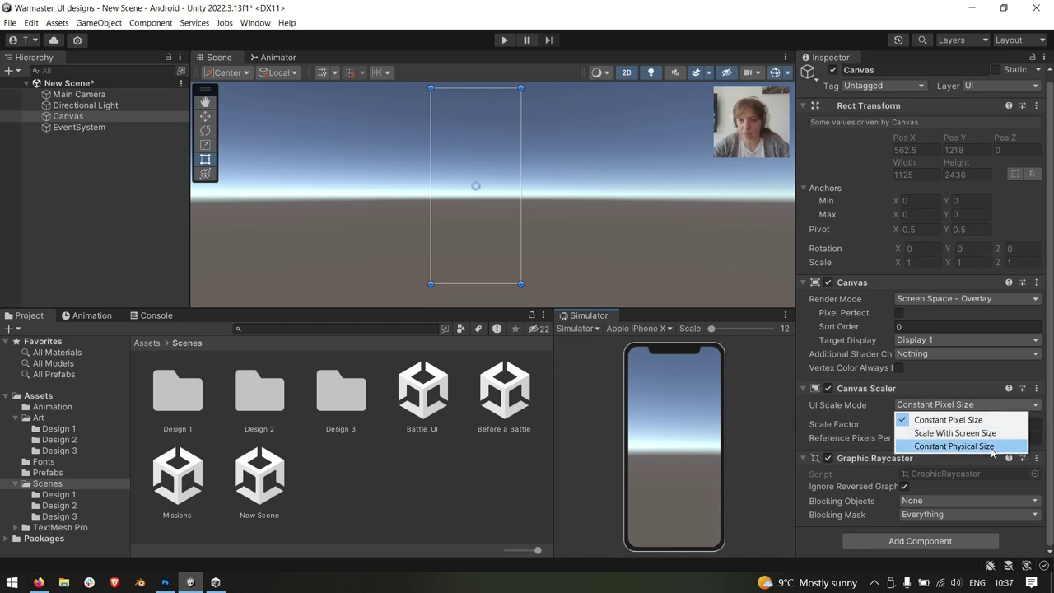
click(976, 433)
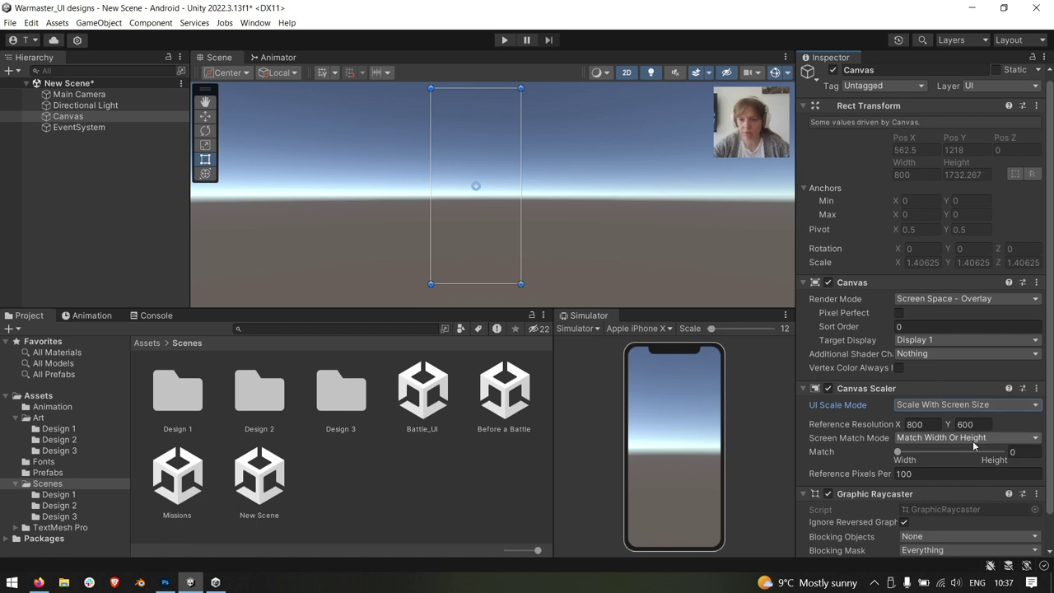
click(976, 439)
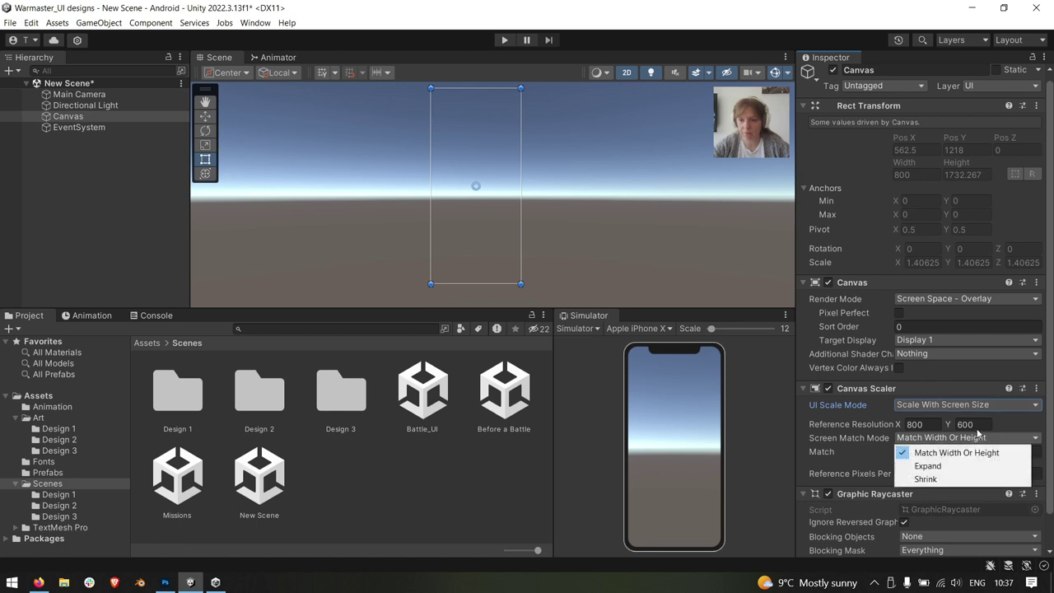
click(978, 437)
click(931, 423)
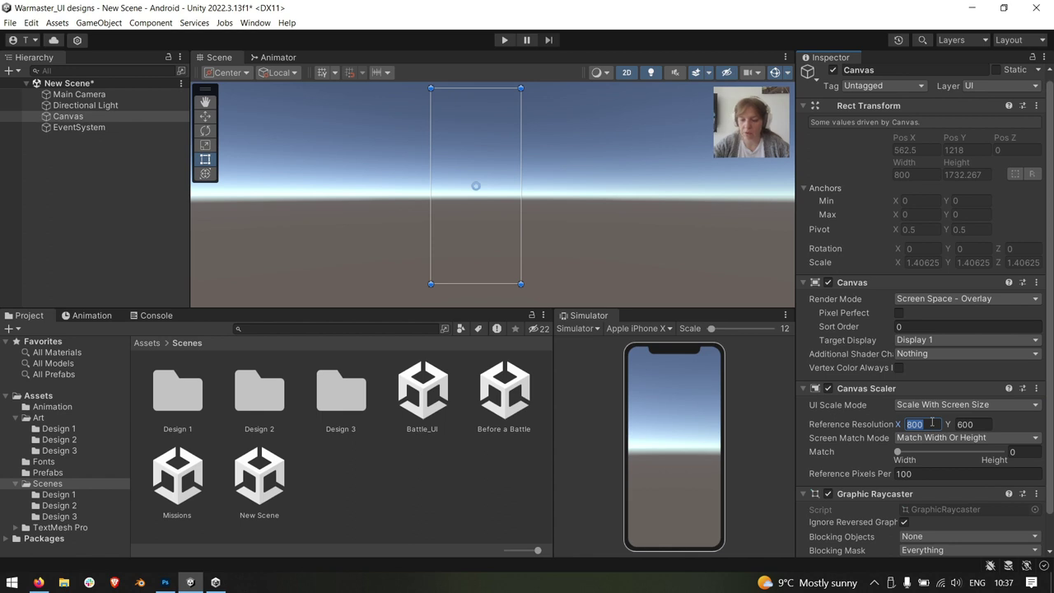
text(1920)
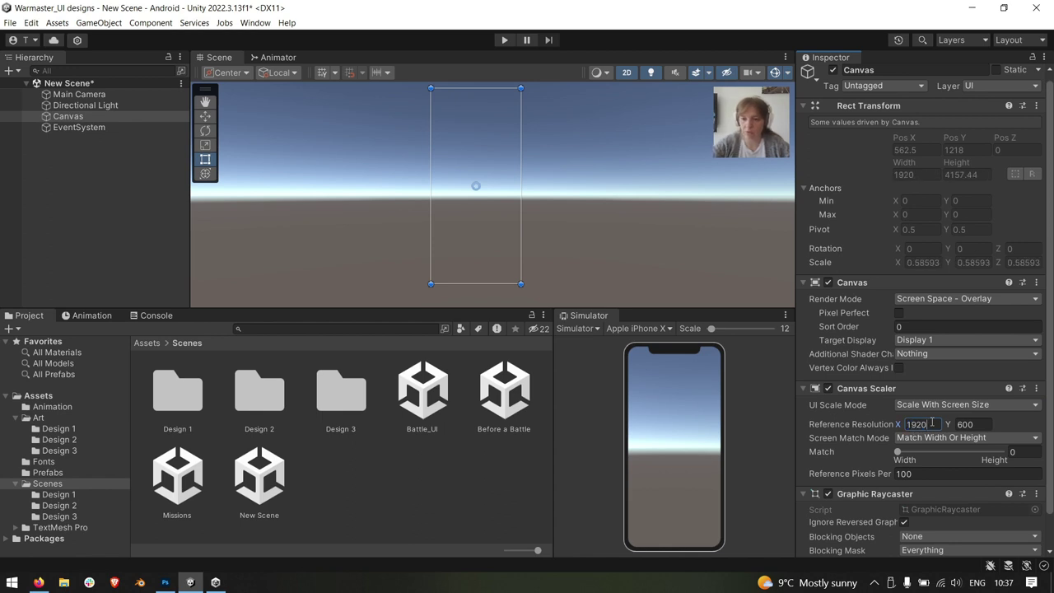
click(990, 424)
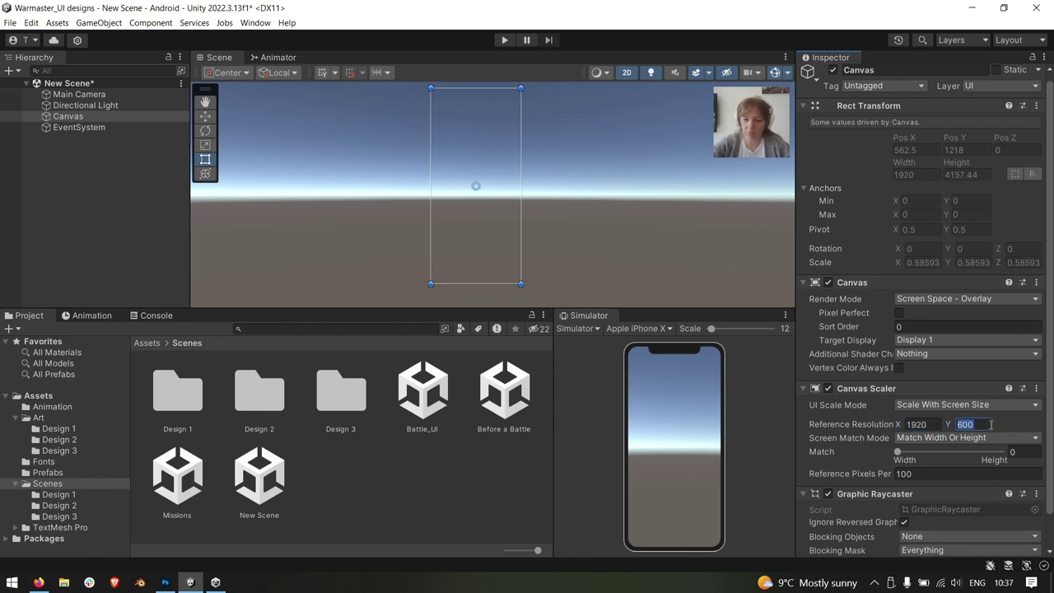
text(1080)
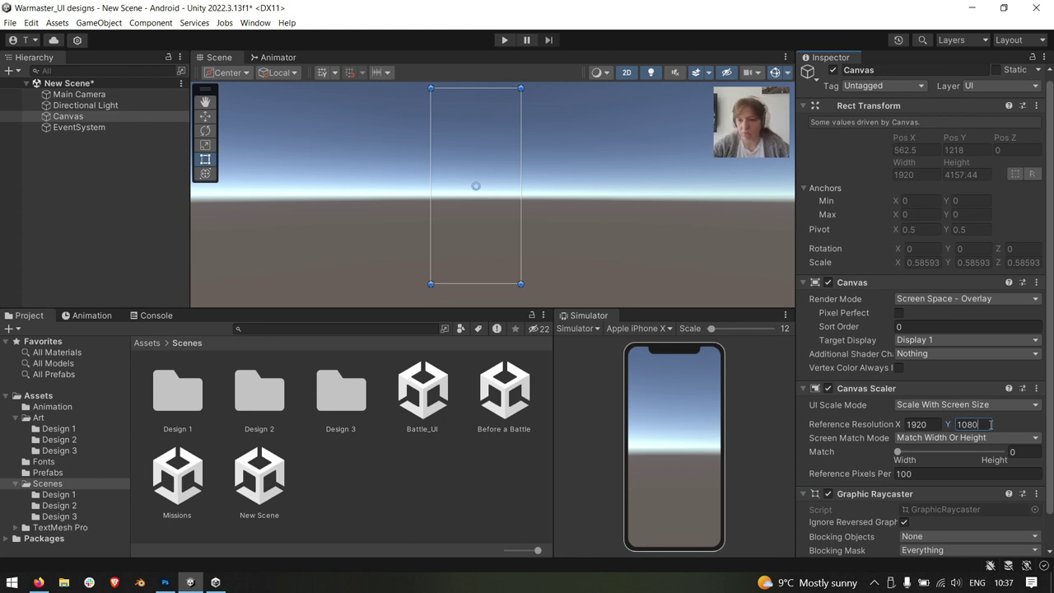
click(991, 438)
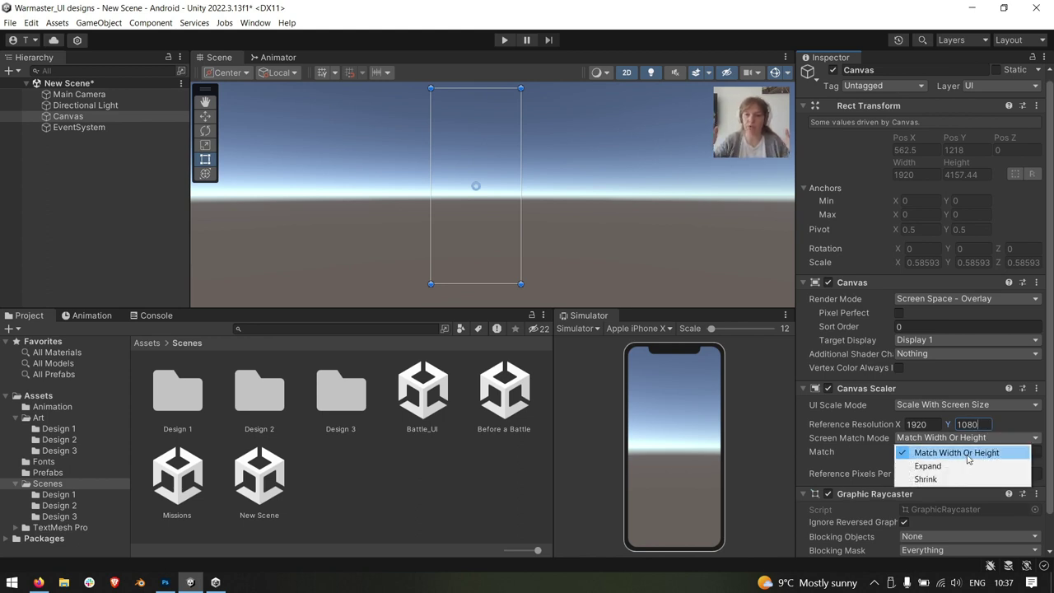
click(880, 455)
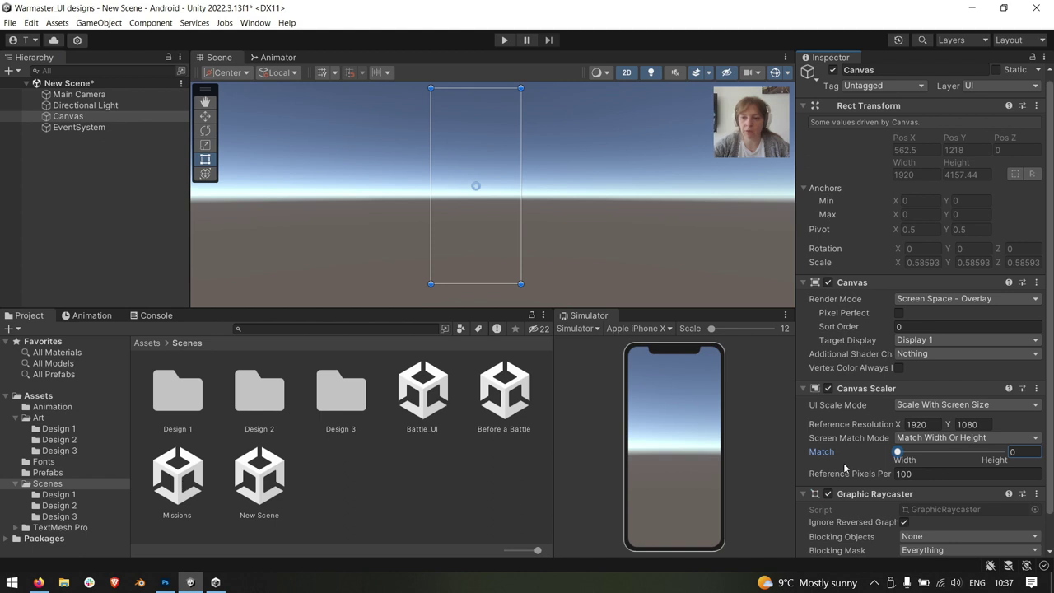
mouse_move(851, 460)
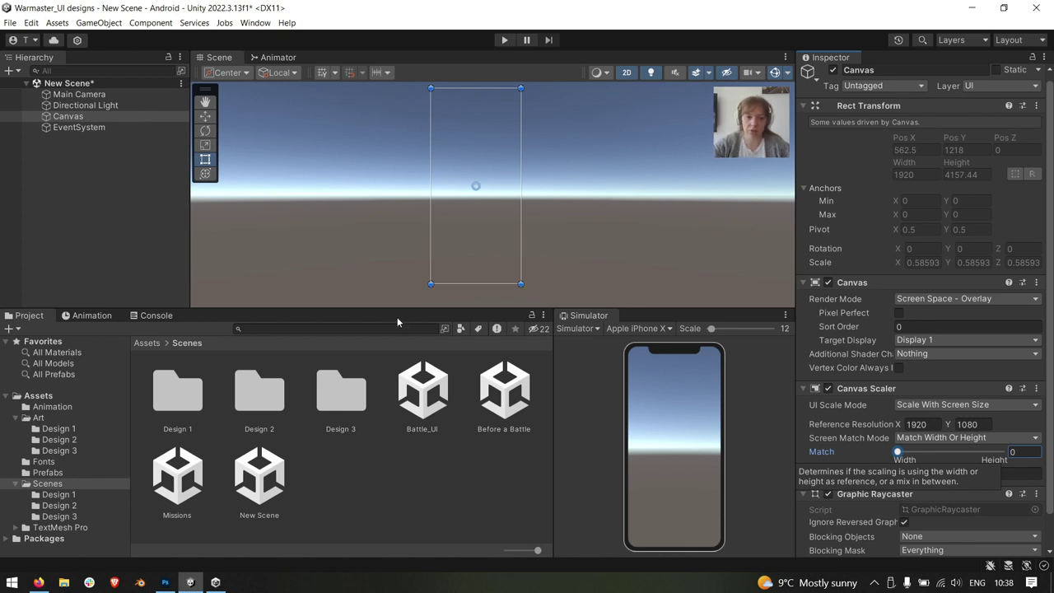
Save the new scene and reopen Battle_UI, previewing on Apple iPhone 12, then Samsung Galaxy J7 (2017)
double_click(423, 412)
click(508, 320)
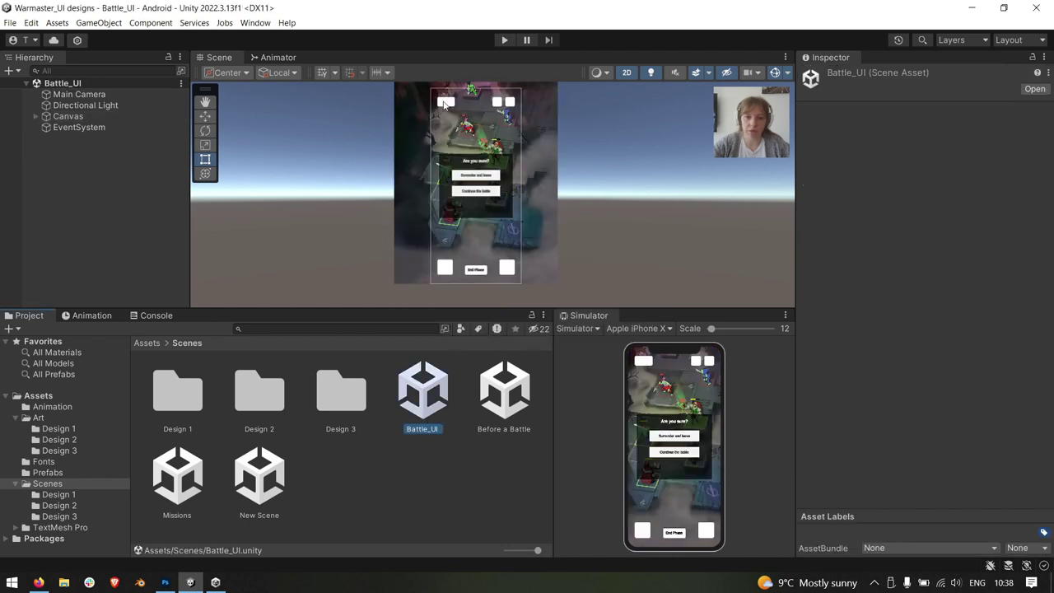
click(663, 328)
scroll(672, 441, up, 3)
scroll(672, 442, up, 2)
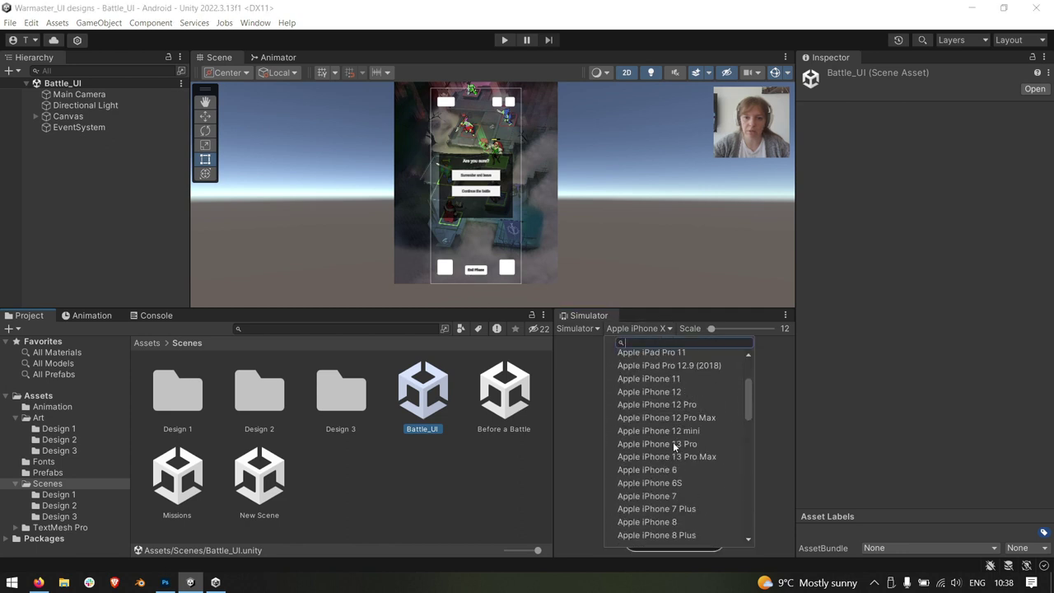
click(683, 397)
click(654, 330)
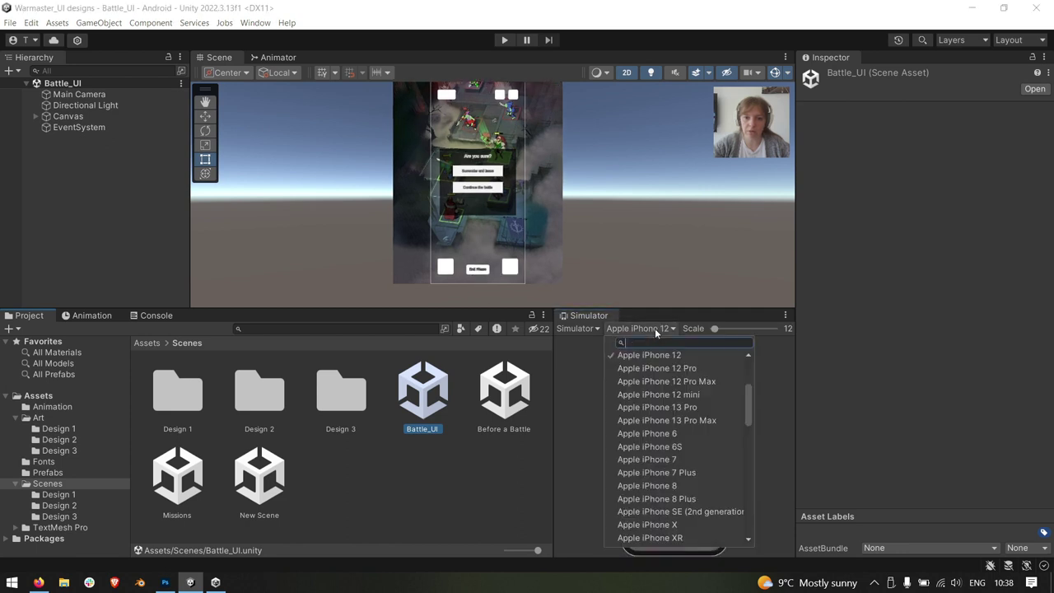
scroll(684, 461, down, 10)
scroll(683, 469, down, 10)
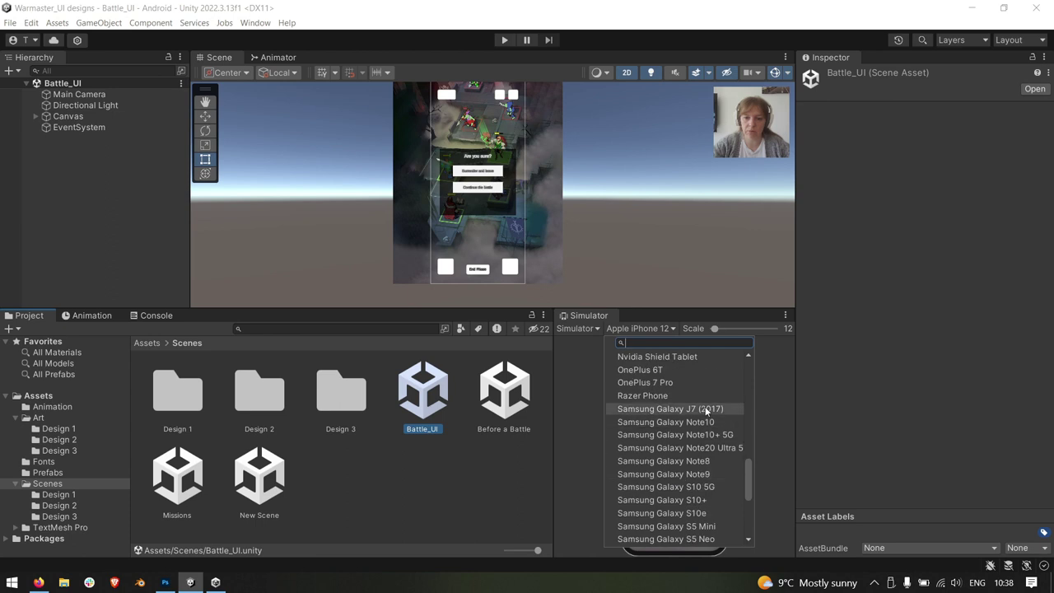
click(671, 408)
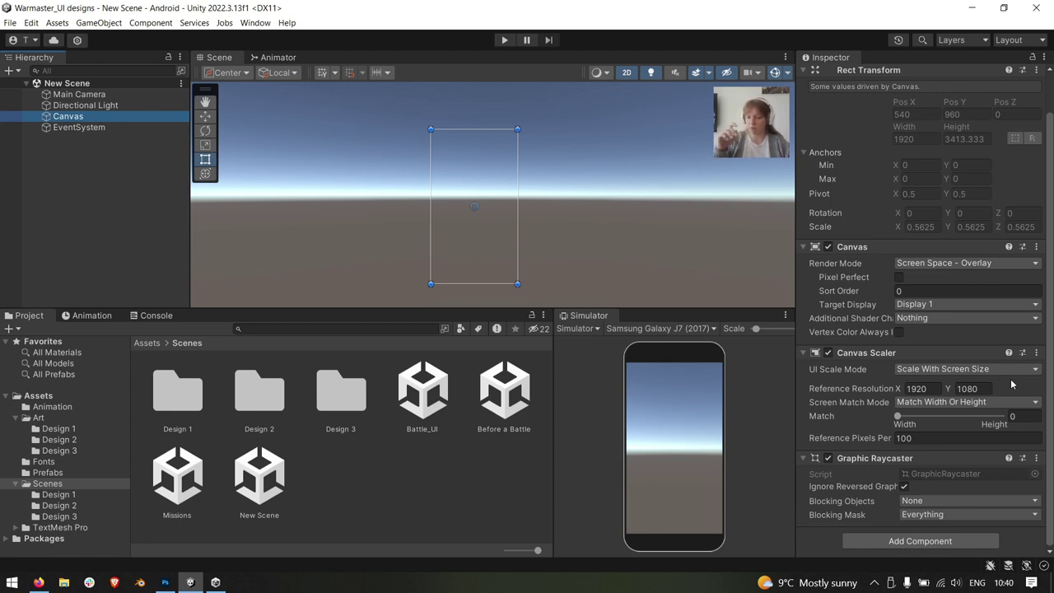
Check the Canvas Scaler's UI Scale Mode options without changing them, then reopen the Battle_UI scene
click(947, 374)
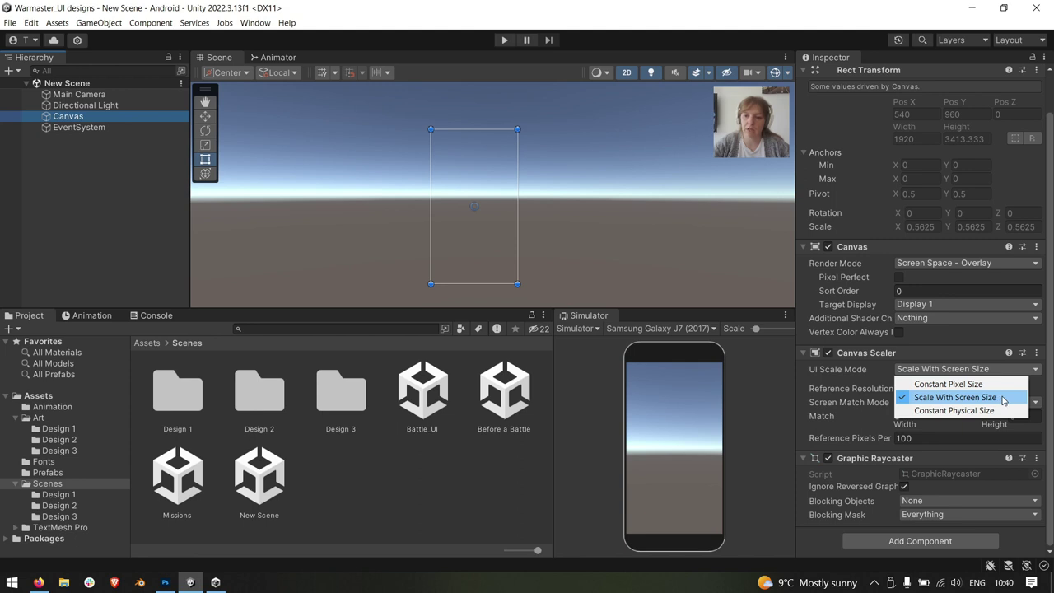
click(848, 397)
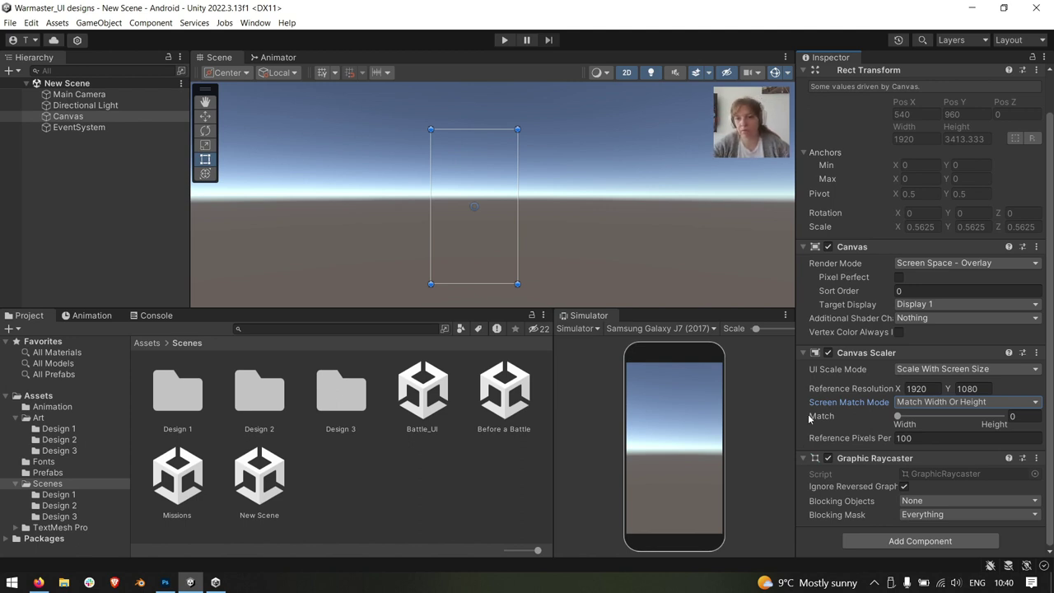
double_click(422, 403)
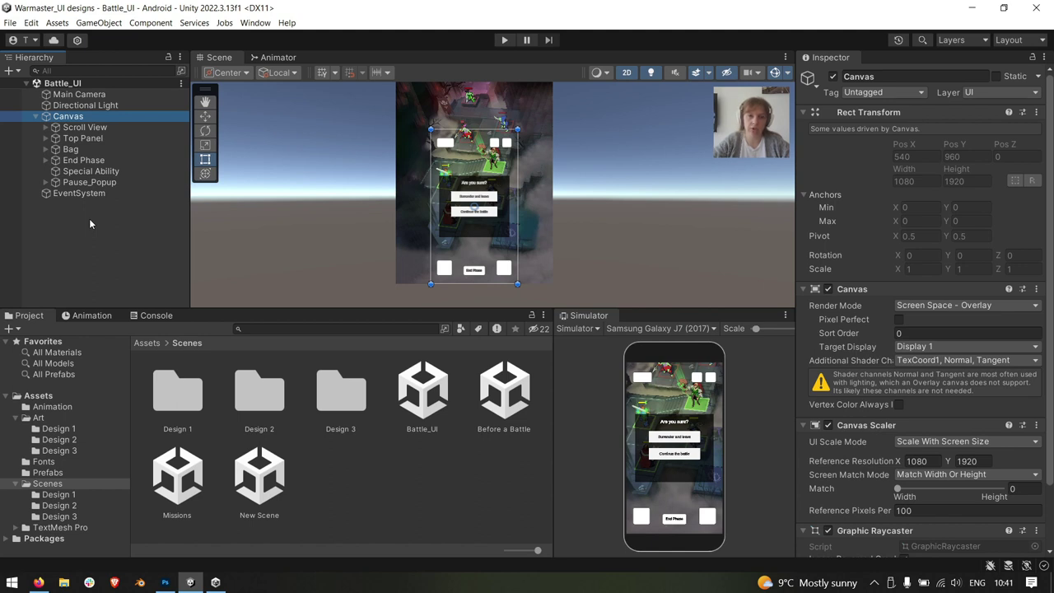
Peek into Scroll View, then expand and select Top Panel showing Elements, Leave_battle_Button and Speed_Up_Button
scroll(565, 122, up, 1)
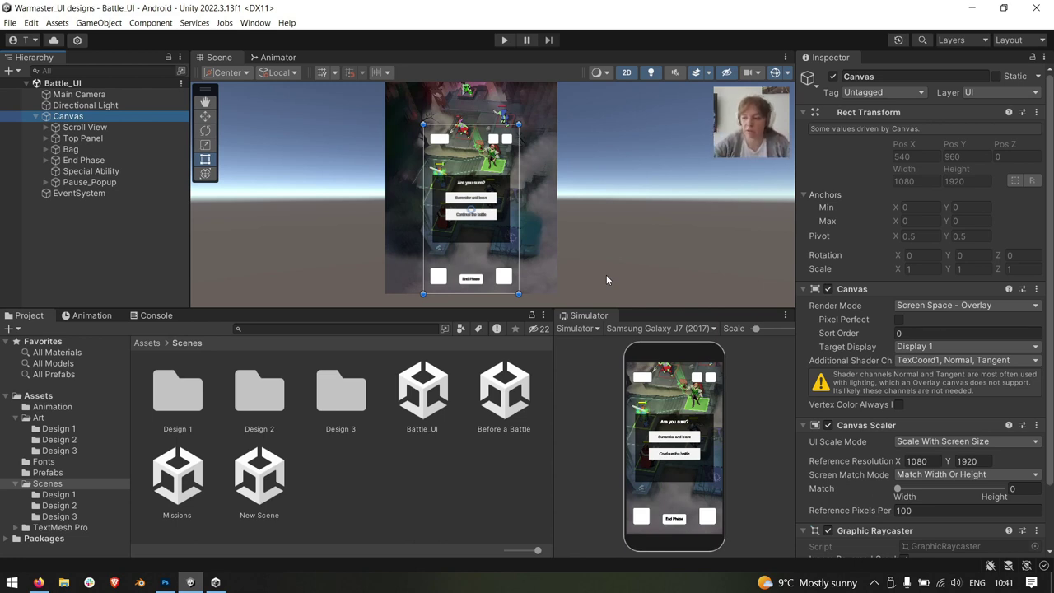
click(74, 126)
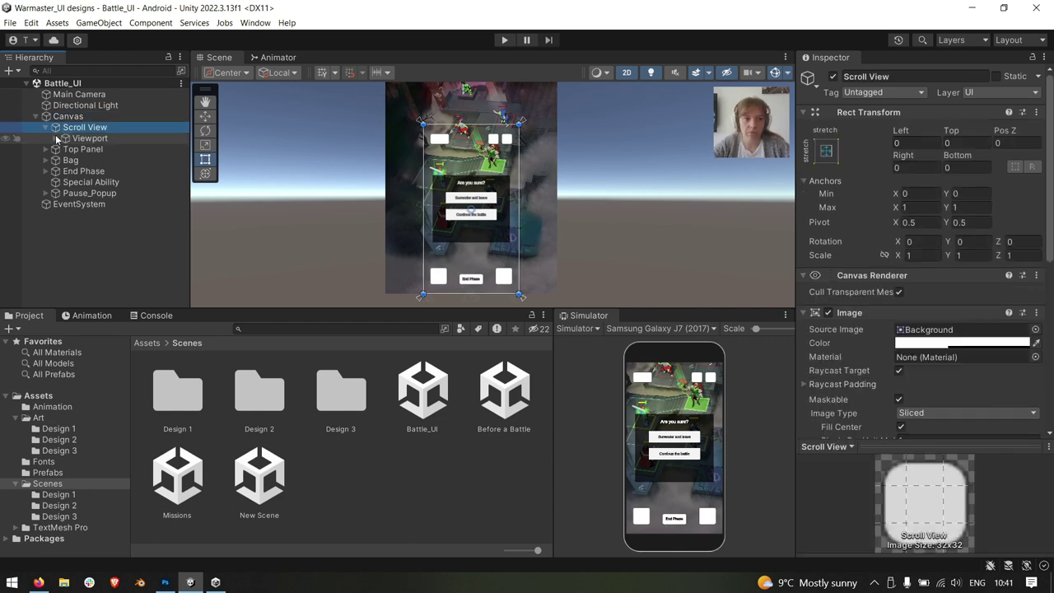
click(45, 127)
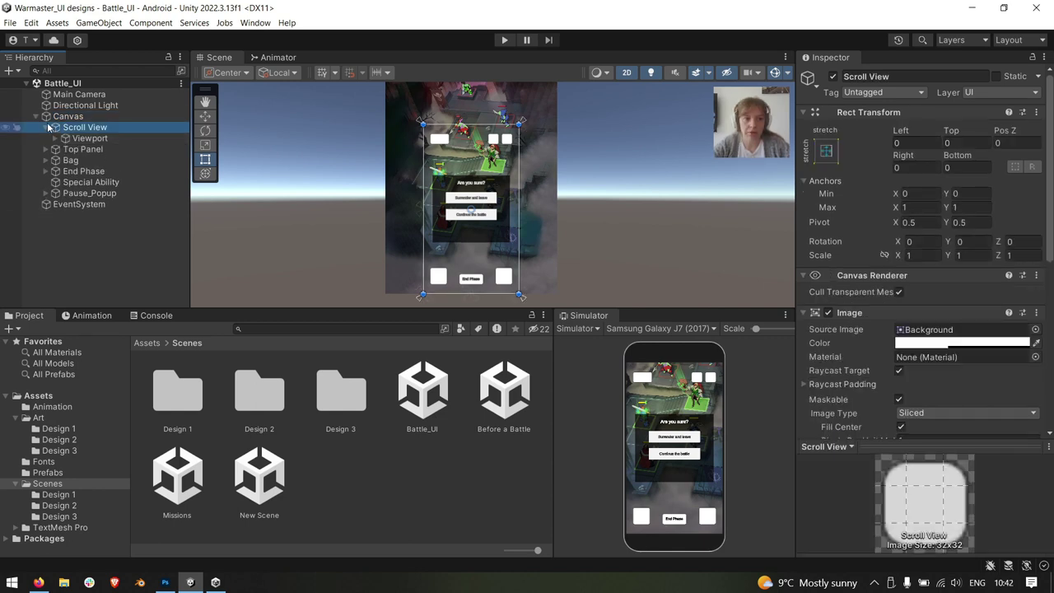
click(47, 128)
click(45, 138)
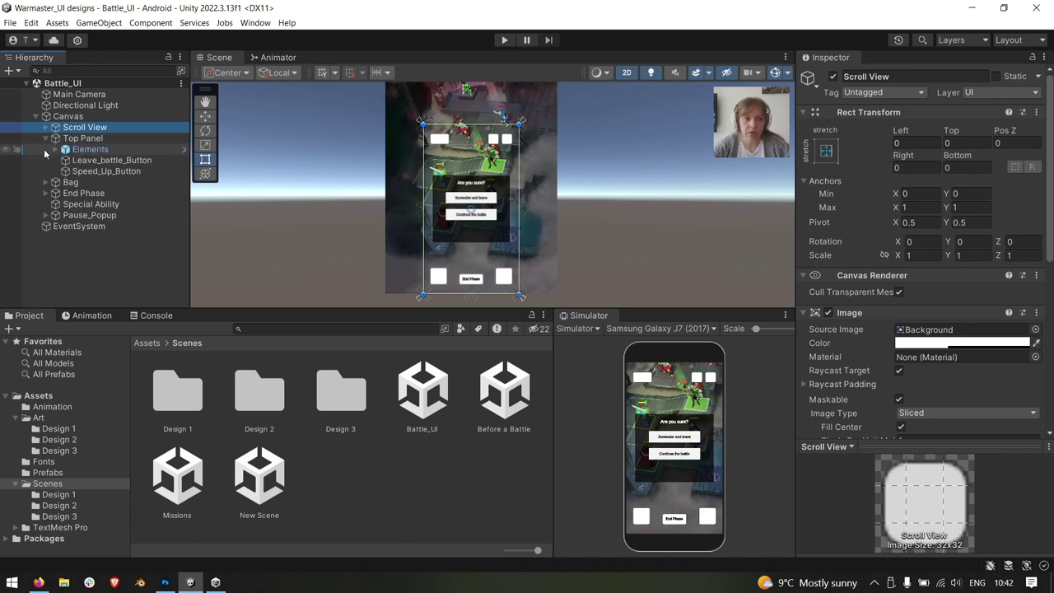
click(82, 139)
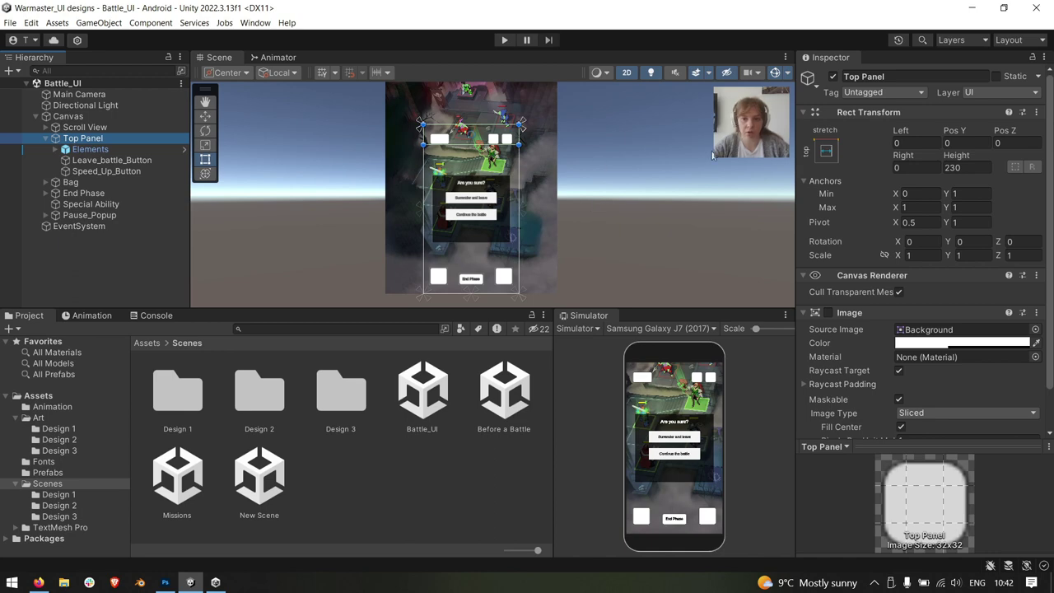
Zoom and pan onto the Top Panel and view its anchor presets without changing them
scroll(590, 206, up, 2)
scroll(527, 105, up, 1)
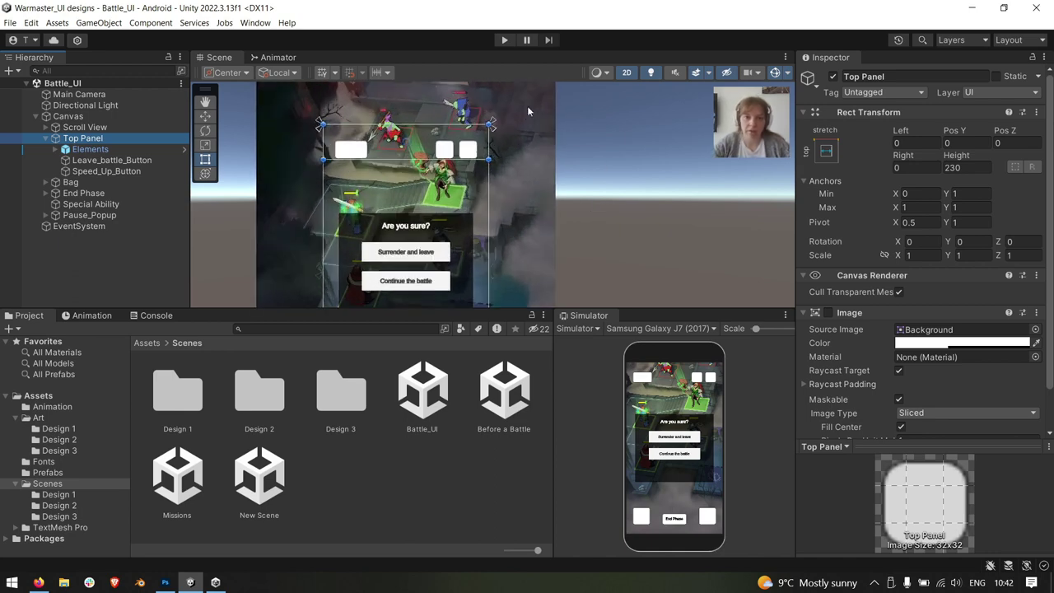
scroll(527, 105, up, 2)
middle_drag(465, 201, 564, 207)
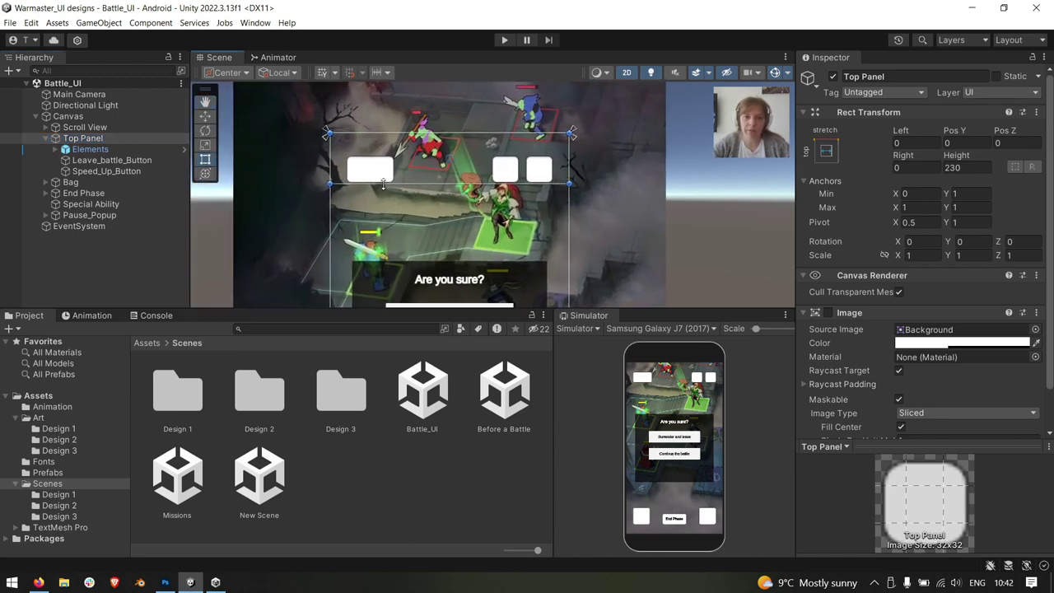
scroll(436, 188, up, 1)
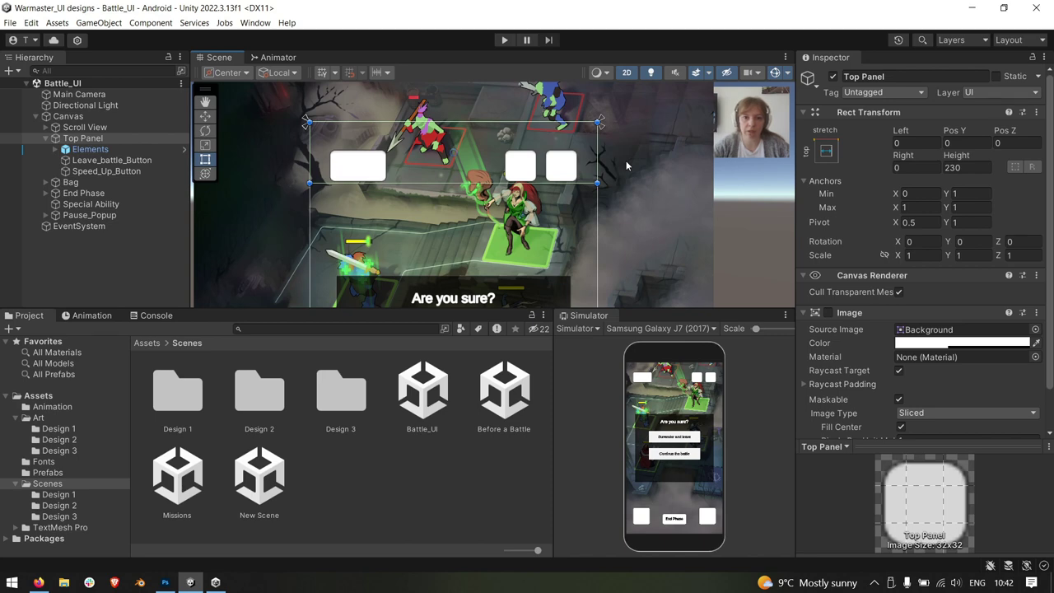
click(825, 150)
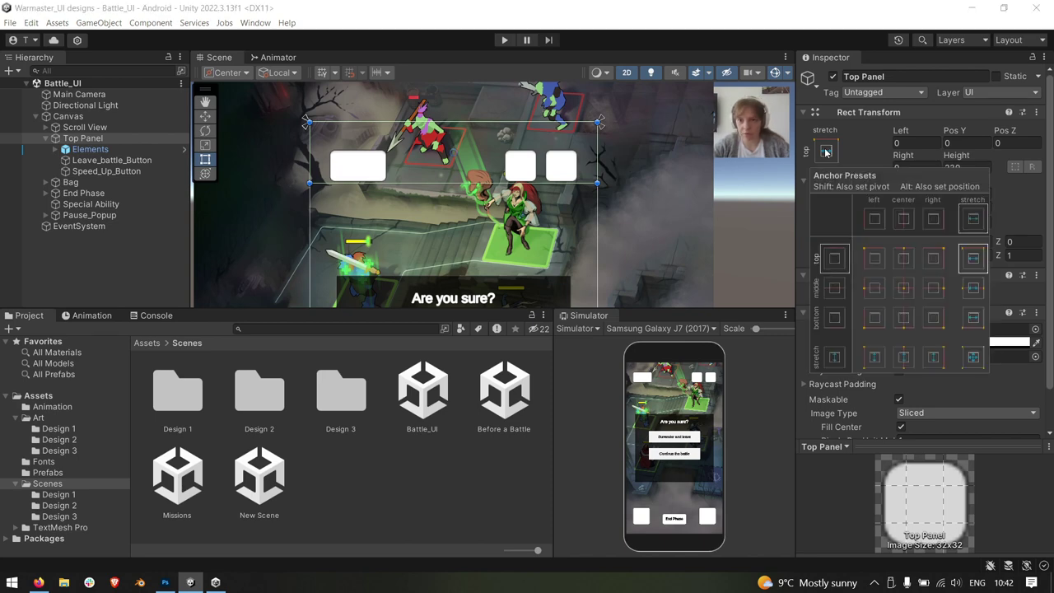
click(852, 72)
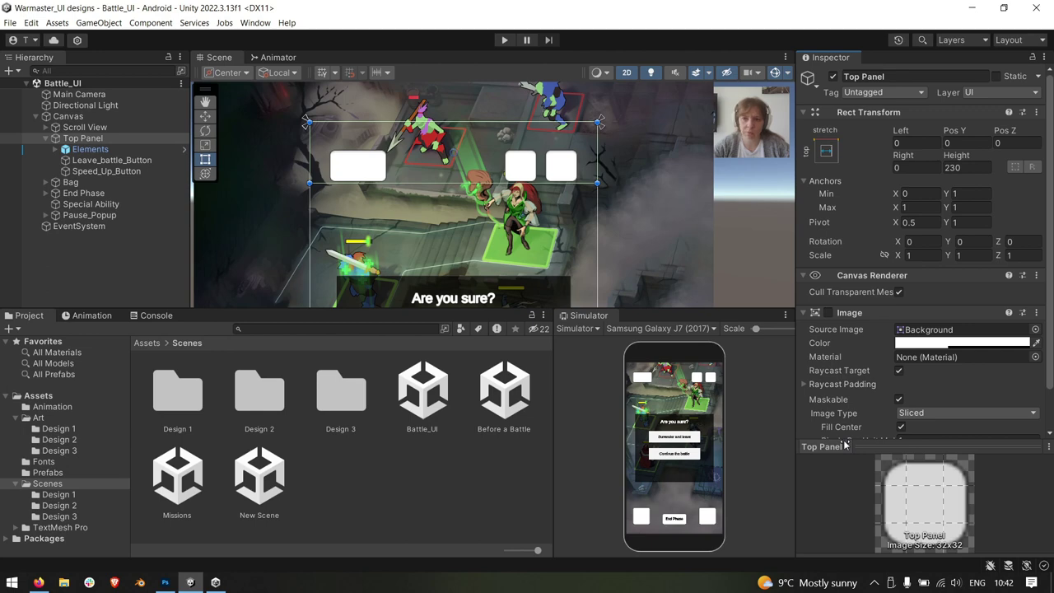
click(255, 22)
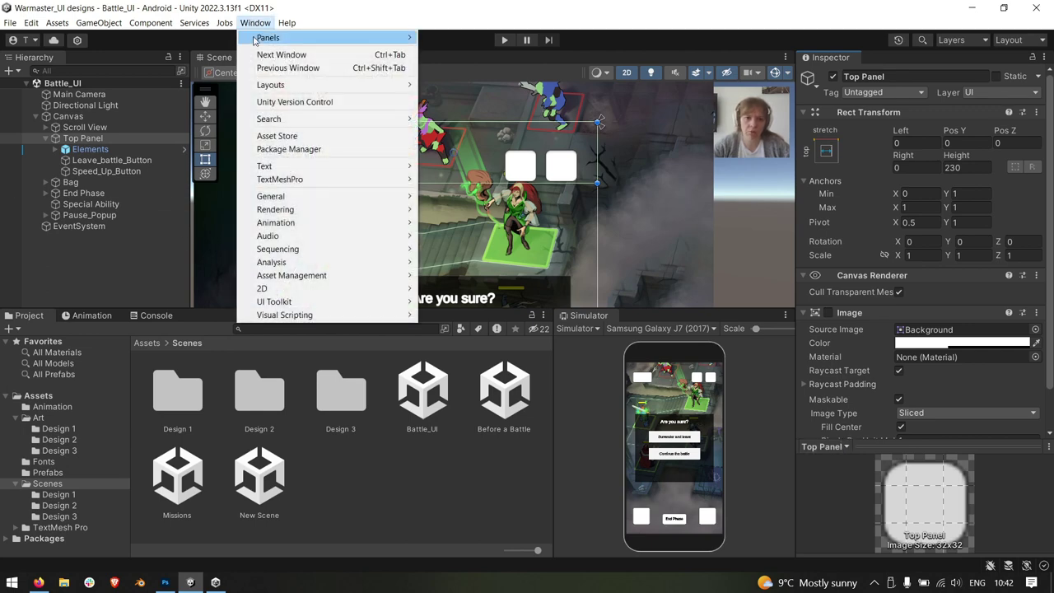
mouse_move(254, 41)
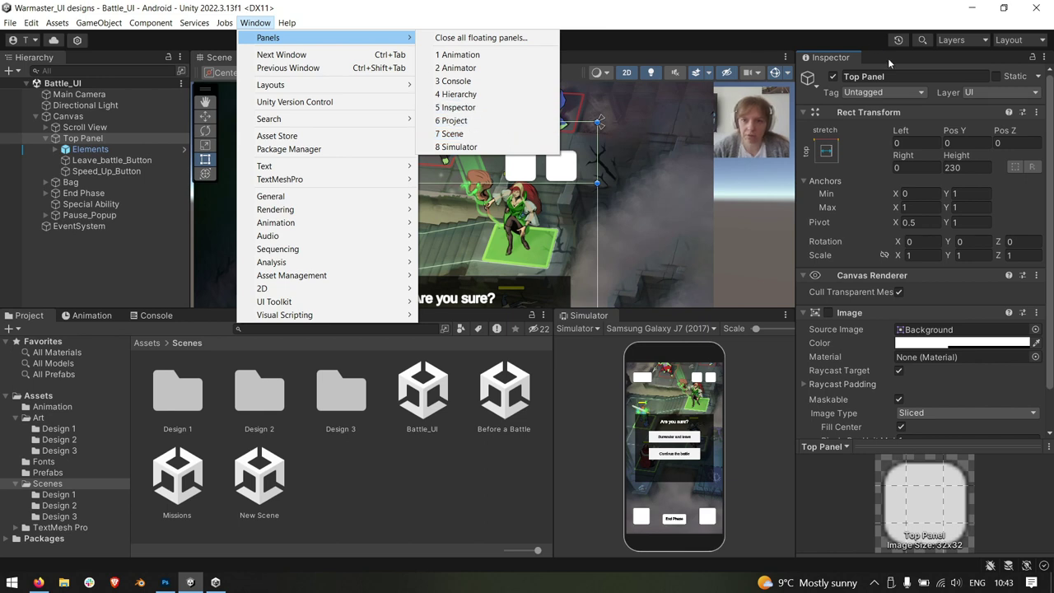
click(855, 147)
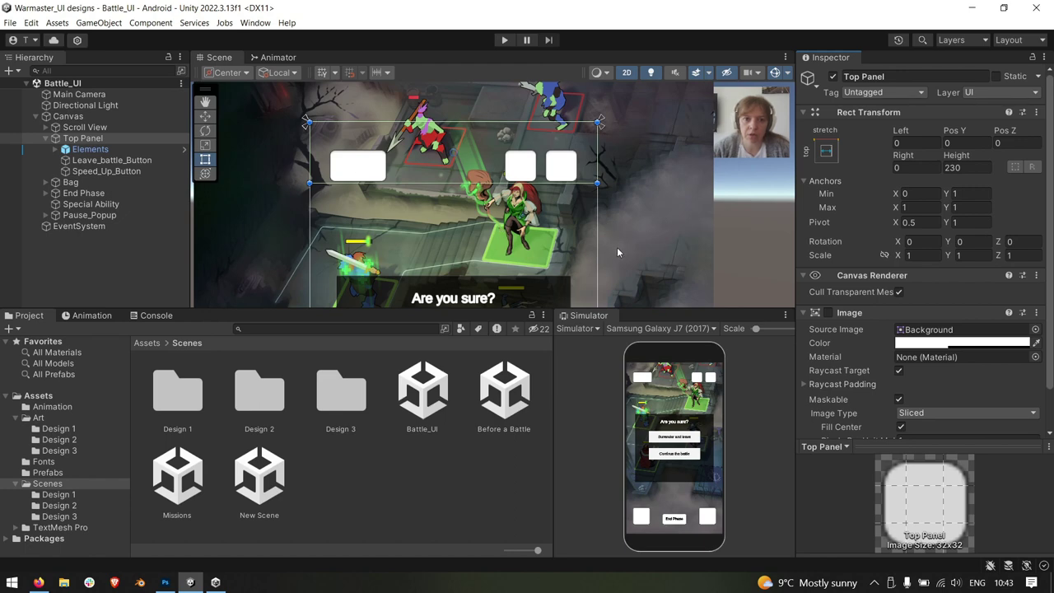
Select Top Panel, collapse its Anchors foldout, and bring up its anchor presets
click(133, 138)
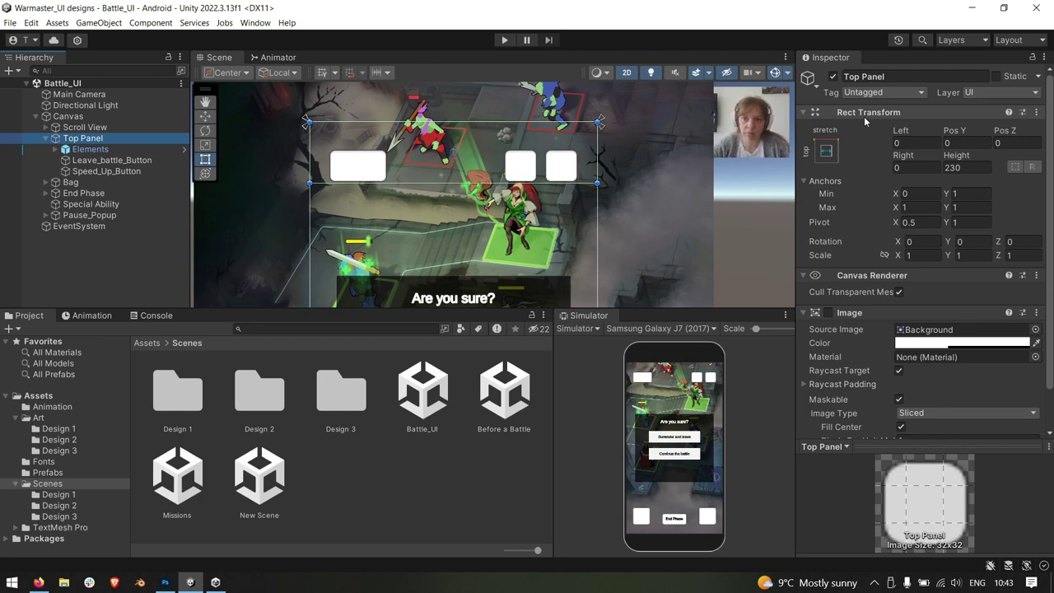
click(867, 179)
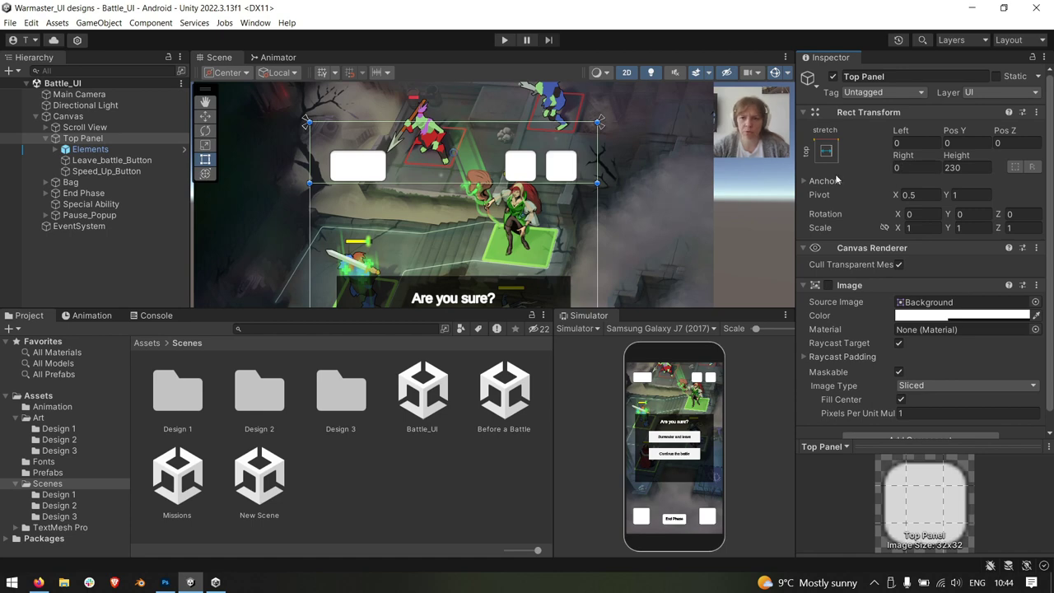
click(825, 151)
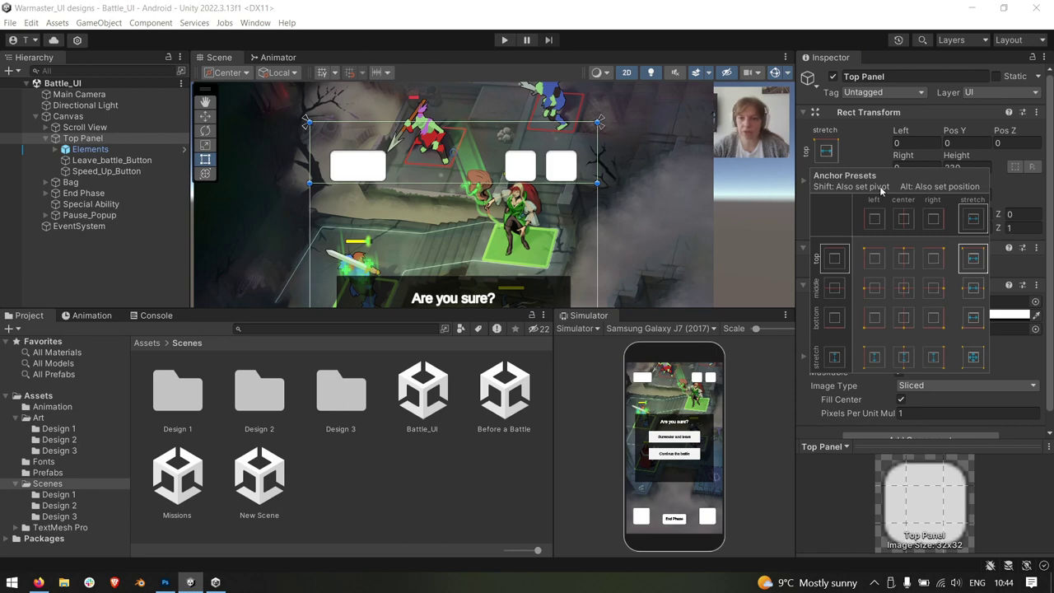
click(827, 154)
click(826, 154)
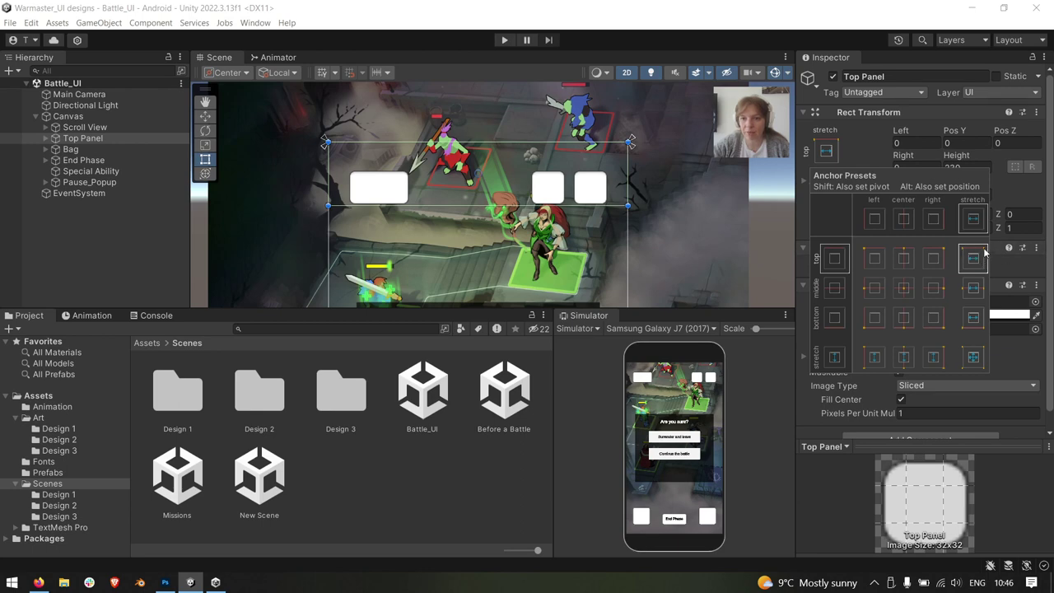
Anchor Top Panel to top-centre and preview the UI on a Samsung Galaxy S10e
click(905, 262)
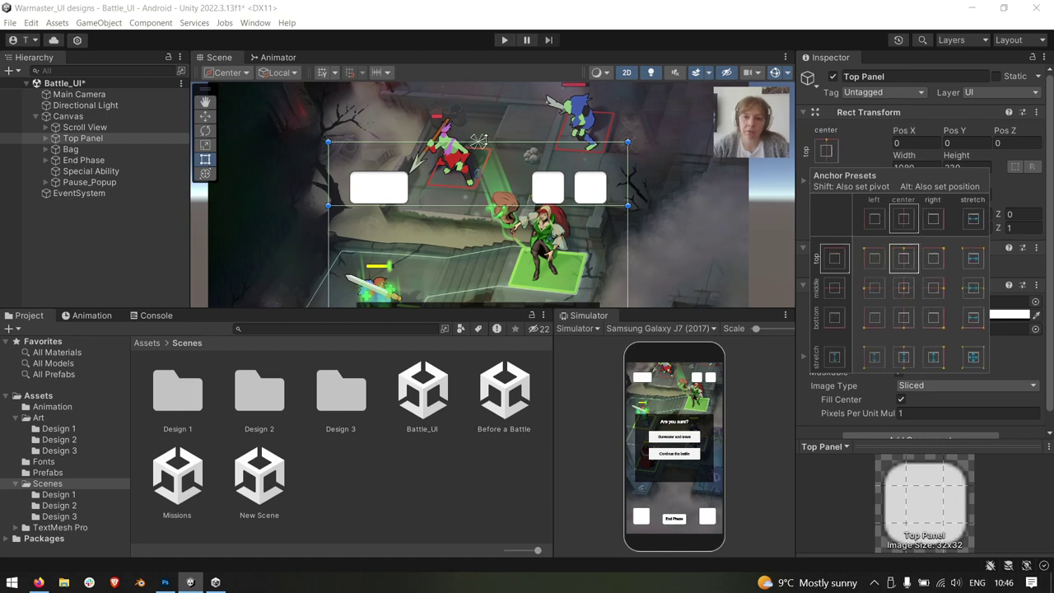
click(660, 328)
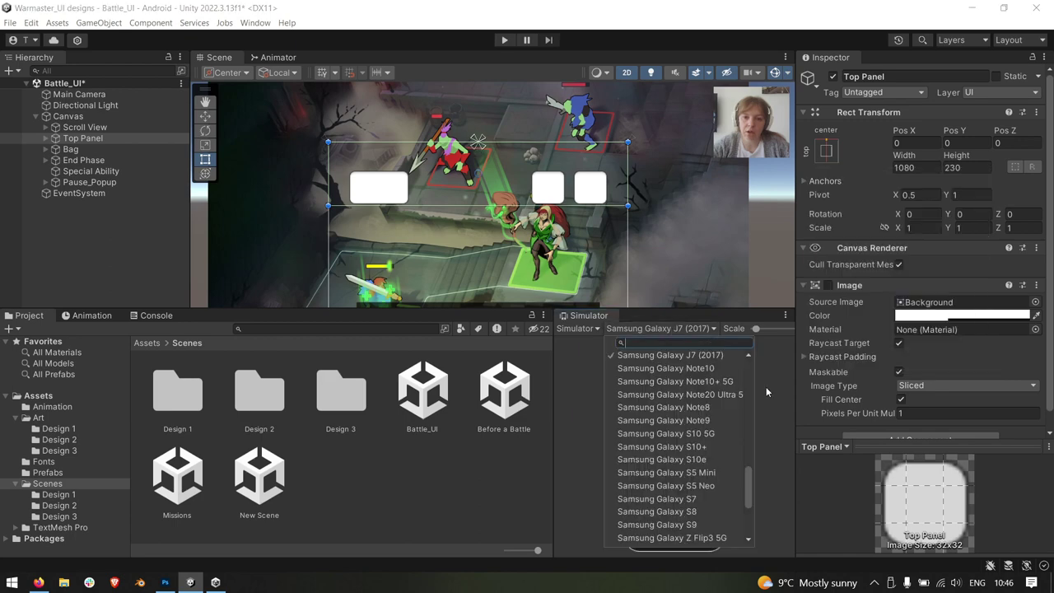
click(691, 457)
scroll(566, 242, down, 2)
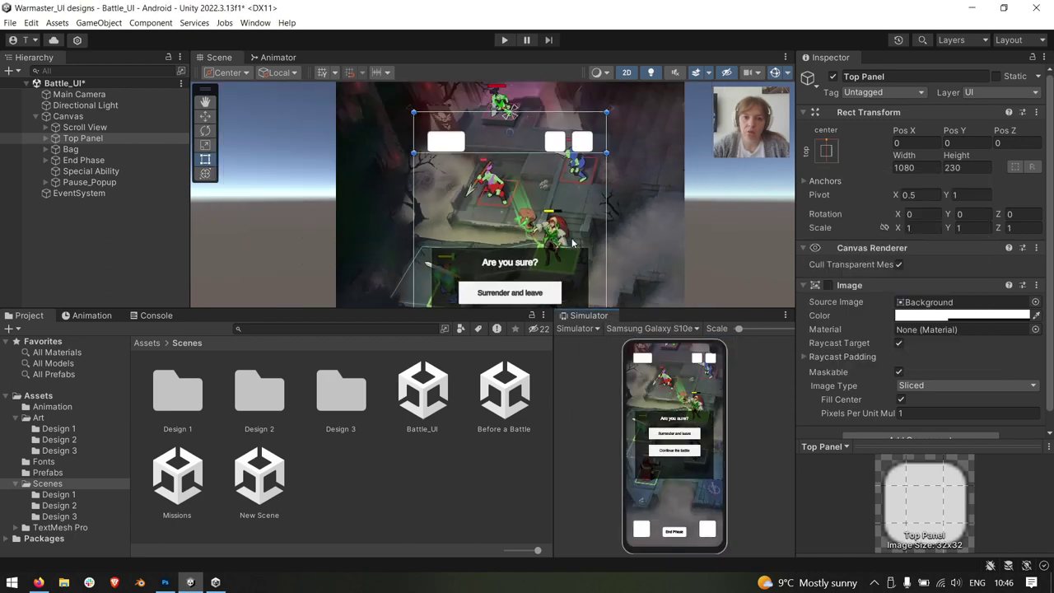
scroll(570, 235, down, 2)
scroll(574, 227, down, 1)
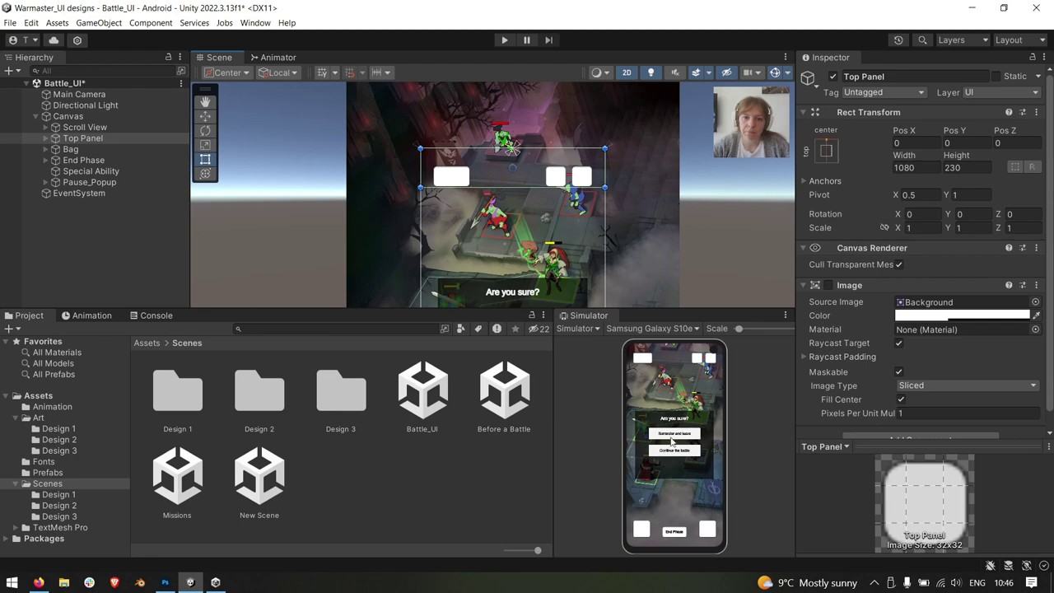
click(650, 328)
scroll(643, 439, up, 3)
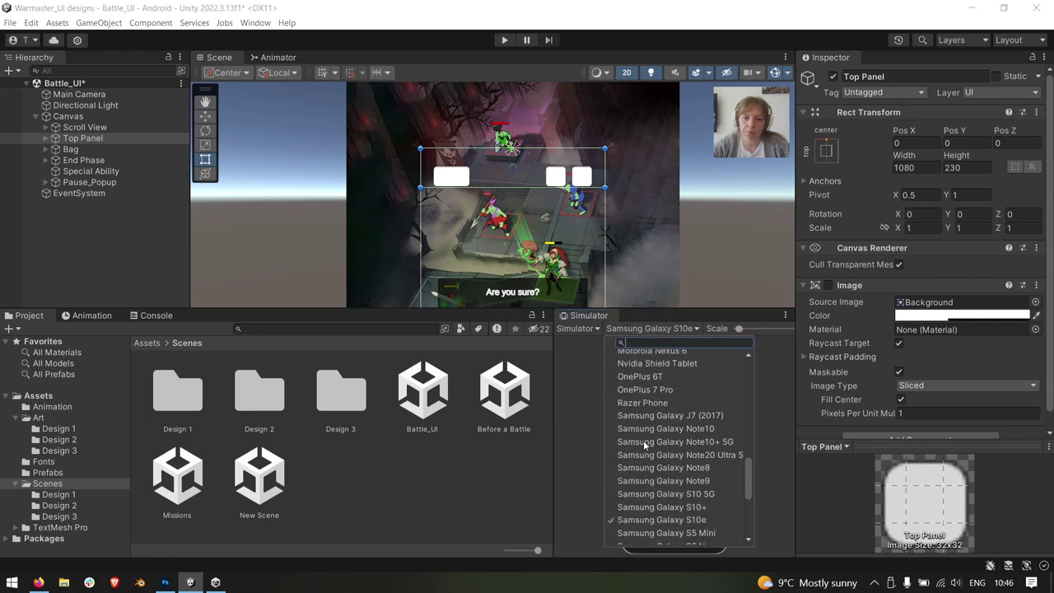
scroll(643, 440, up, 2)
key(Escape)
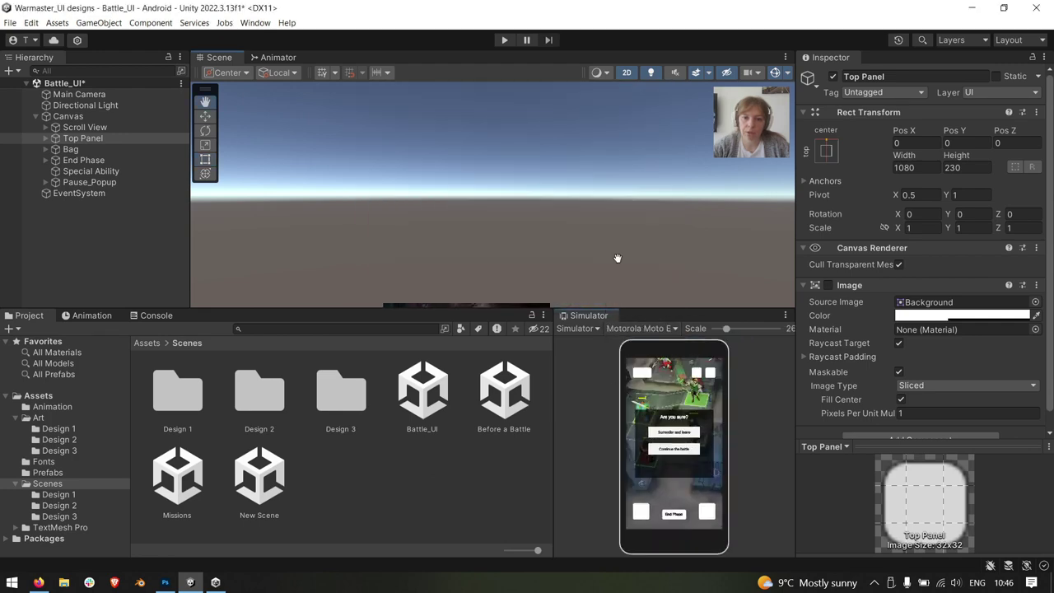
scroll(555, 199, up, 2)
scroll(576, 234, up, 2)
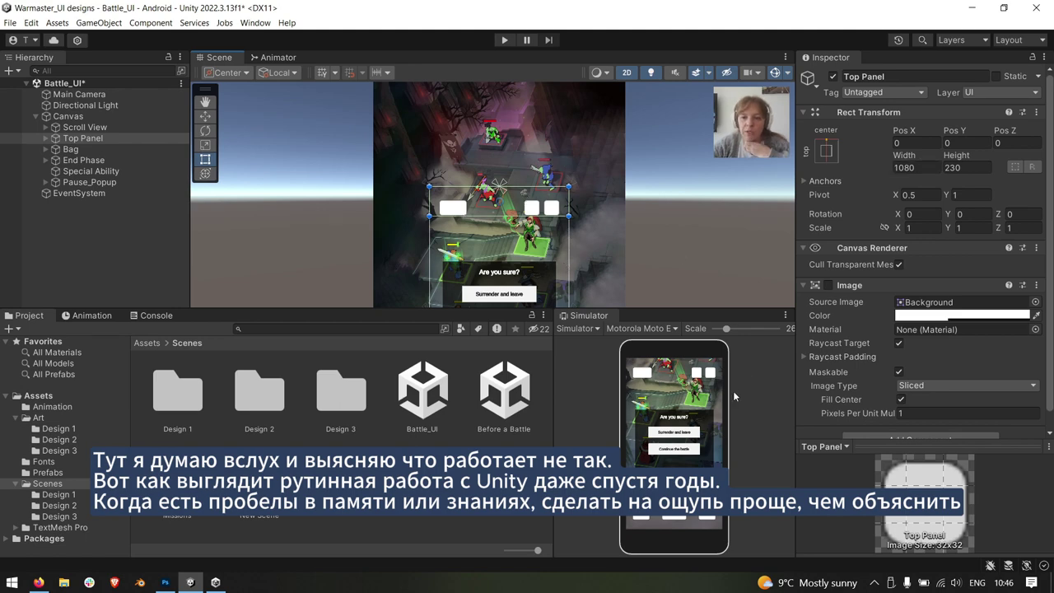
Switch the Simulator preview to a Google Pixel 4 and reopen Top Panel's anchor presets
click(648, 329)
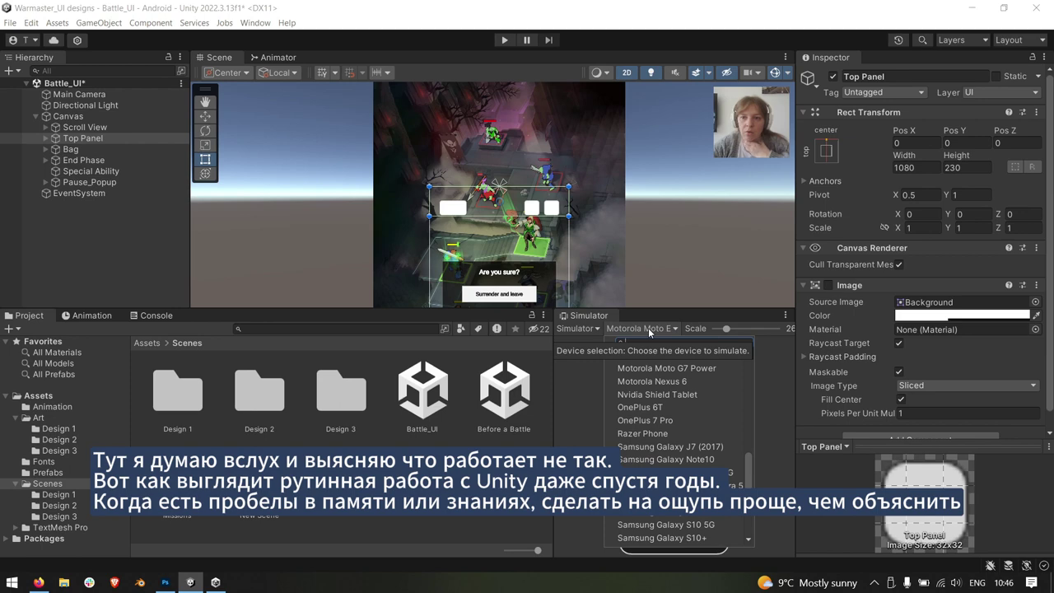
click(658, 341)
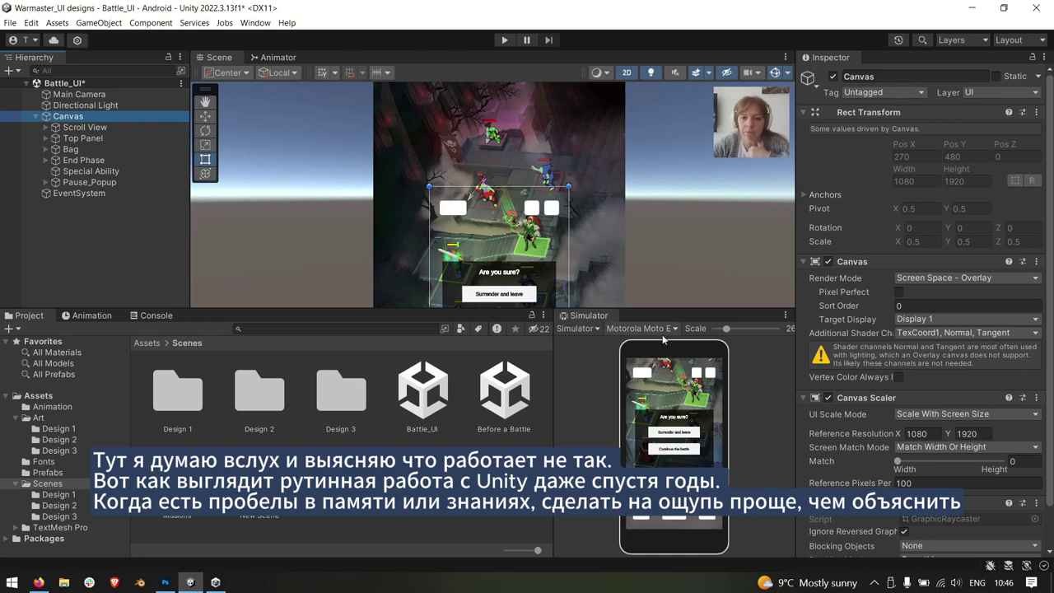
scroll(690, 433, up, 5)
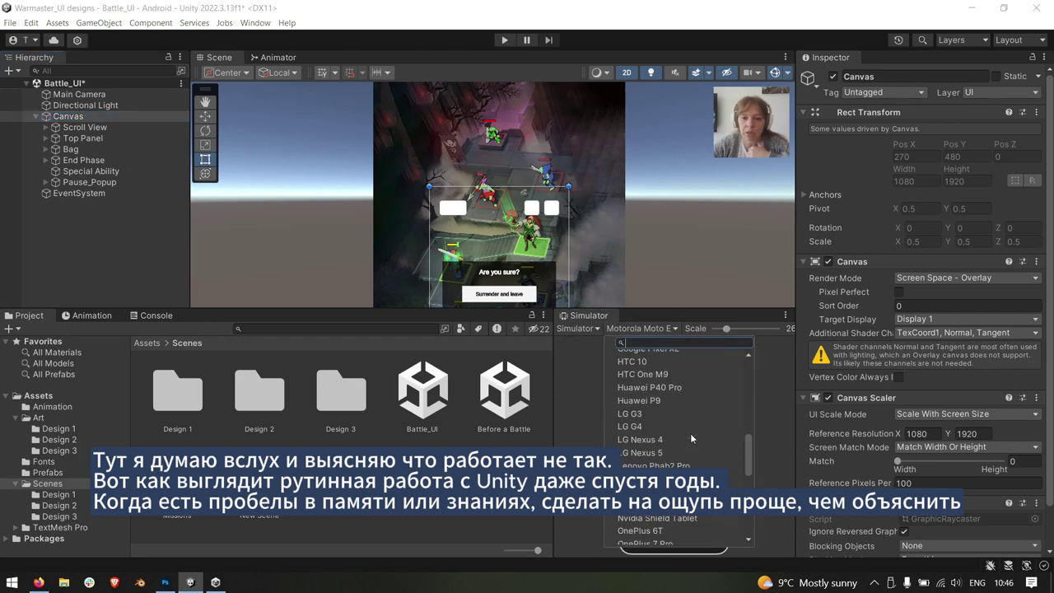
scroll(690, 433, up, 3)
click(671, 402)
scroll(613, 196, down, 2)
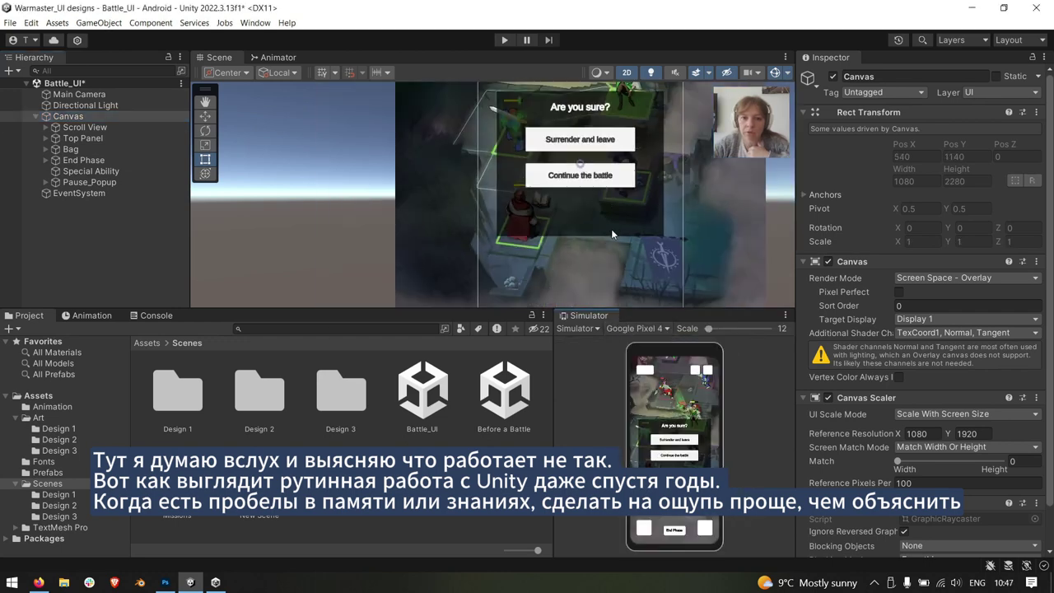
scroll(614, 195, down, 2)
scroll(616, 196, down, 2)
scroll(619, 198, down, 2)
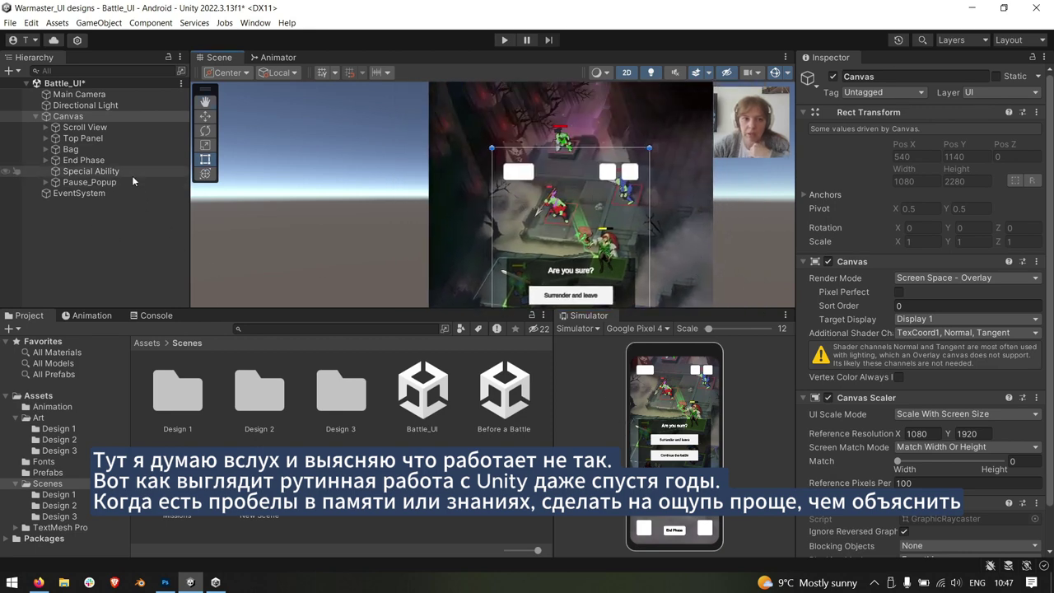
click(146, 137)
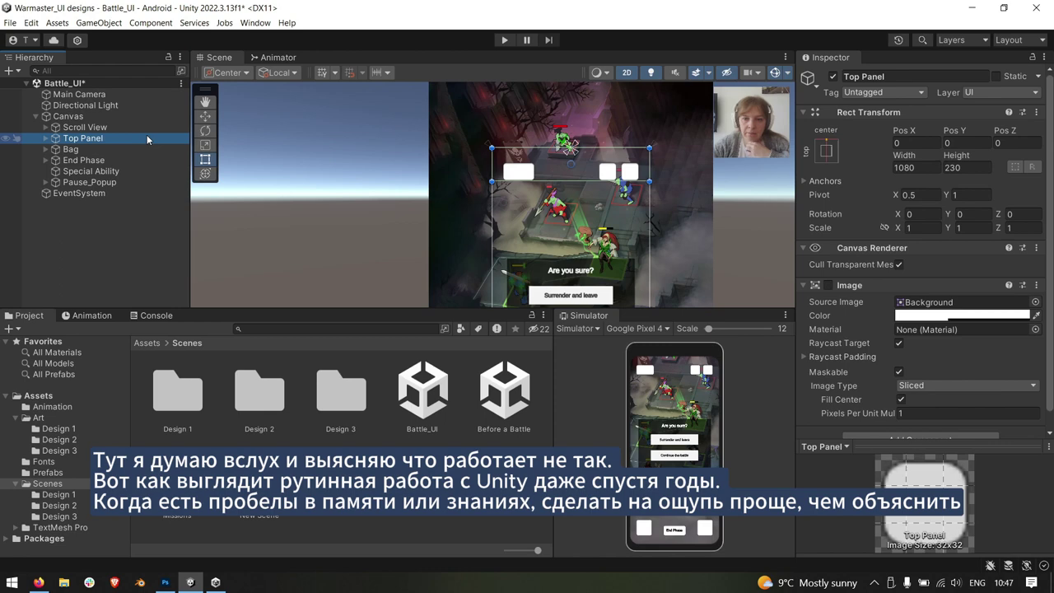
click(827, 151)
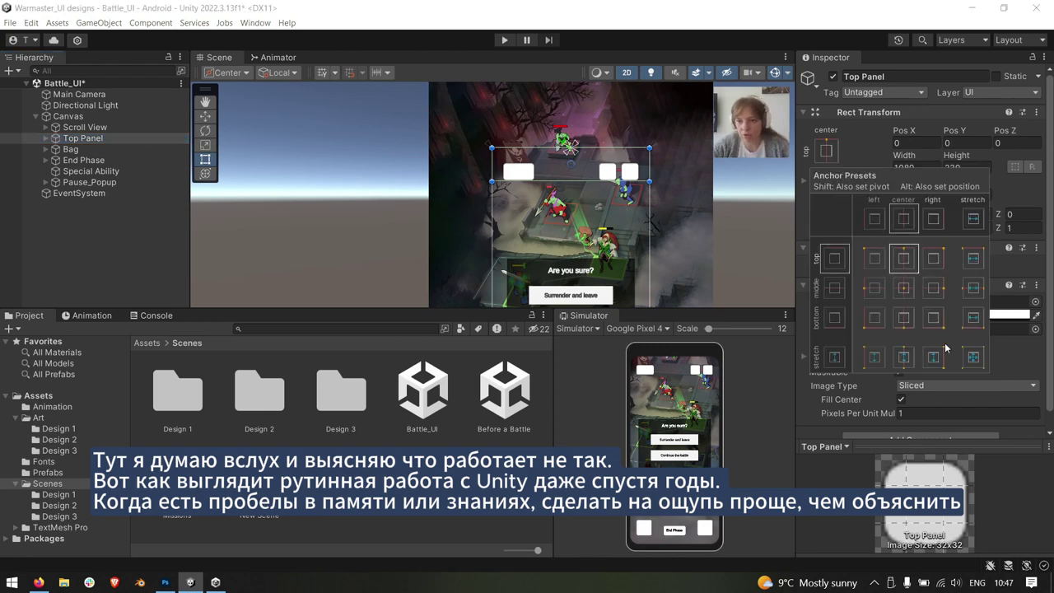
Anchor Top Panel middle-centre, preview on an LG Nexus 4, then undo the anchor change
click(905, 295)
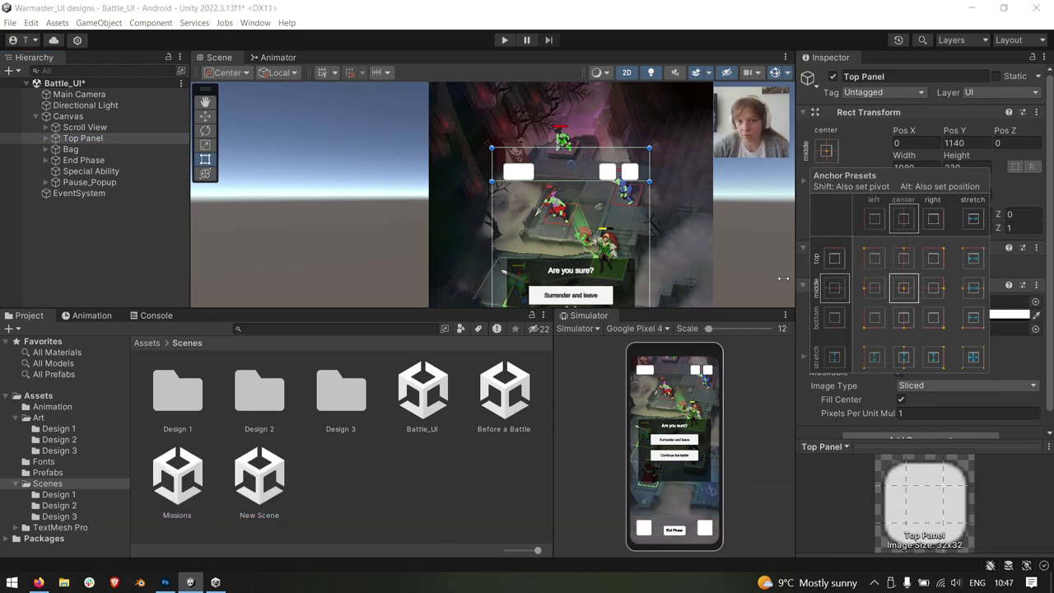
click(651, 328)
click(670, 470)
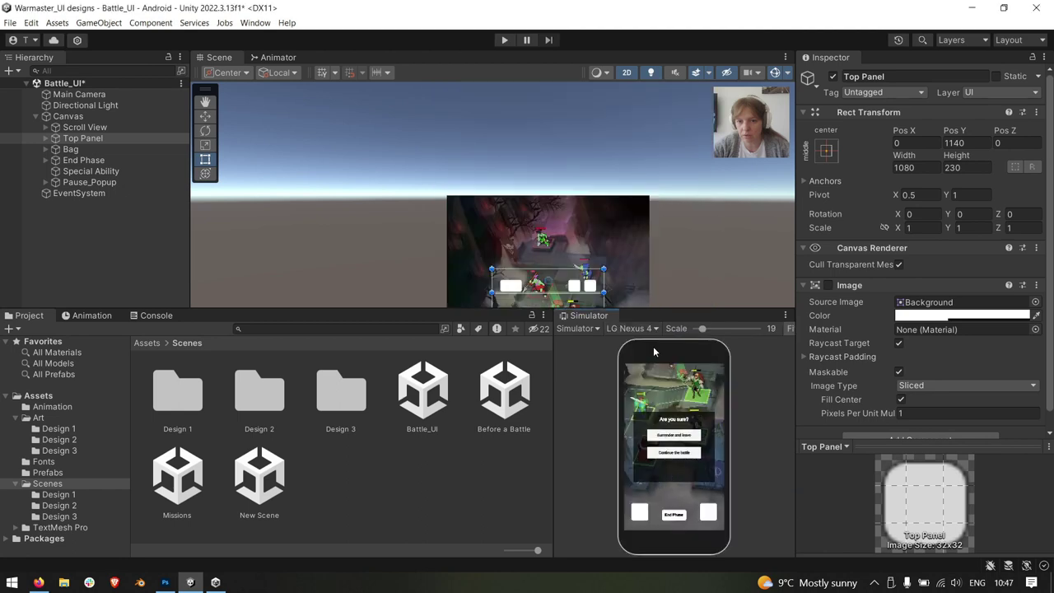
middle_drag(674, 143, 665, 116)
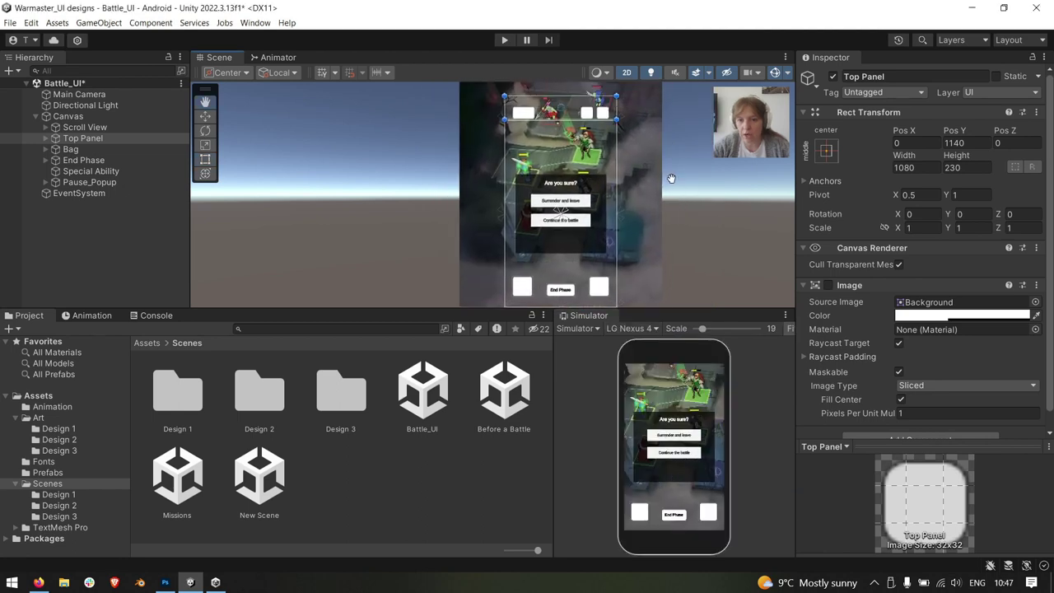
key(ctrl+z)
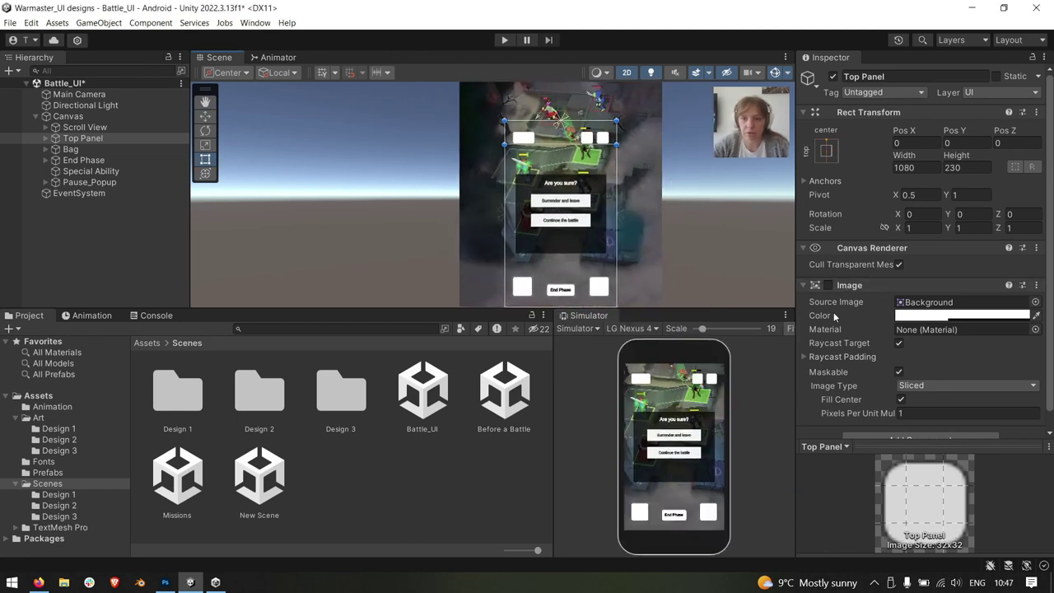
key(ctrl+z)
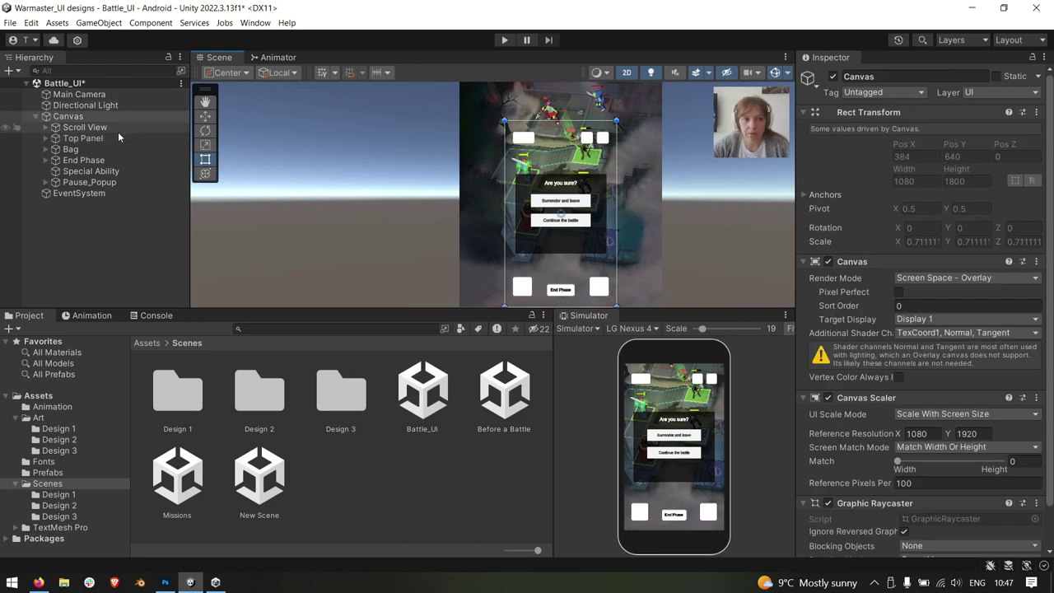
Try Top Panel anchor presets top-left, top-stretch, top-right and top-centre with Shift/Alt modifiers
click(117, 138)
click(828, 150)
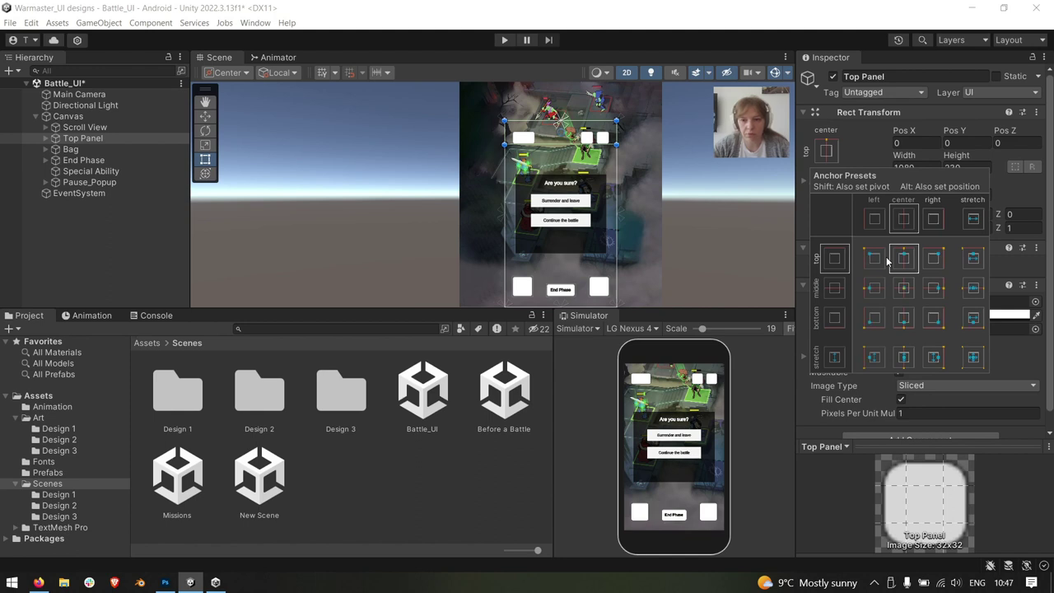
key(shift+alt)
click(875, 262)
key(alt)
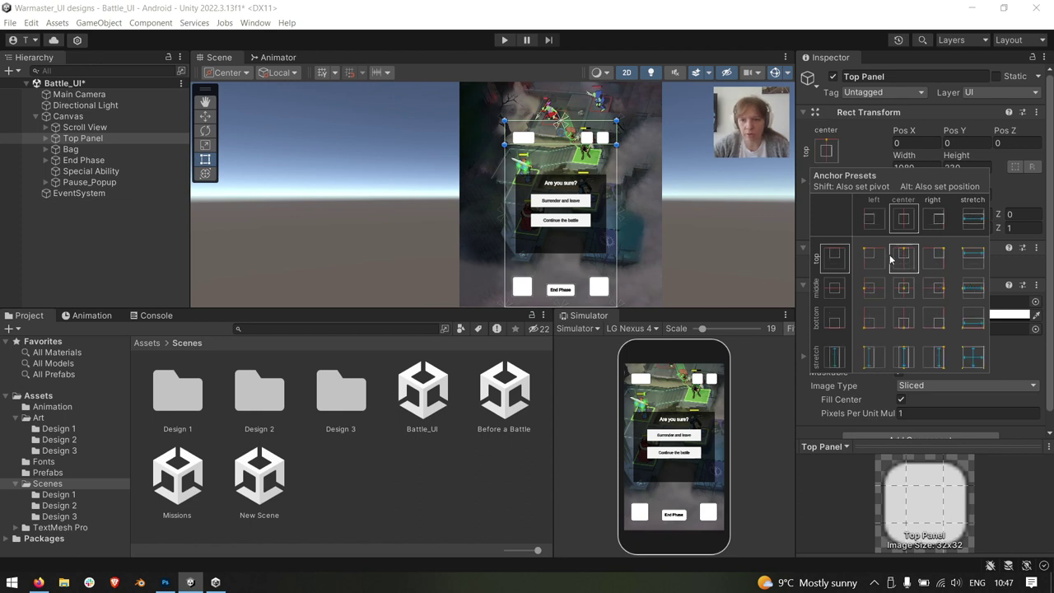
click(971, 258)
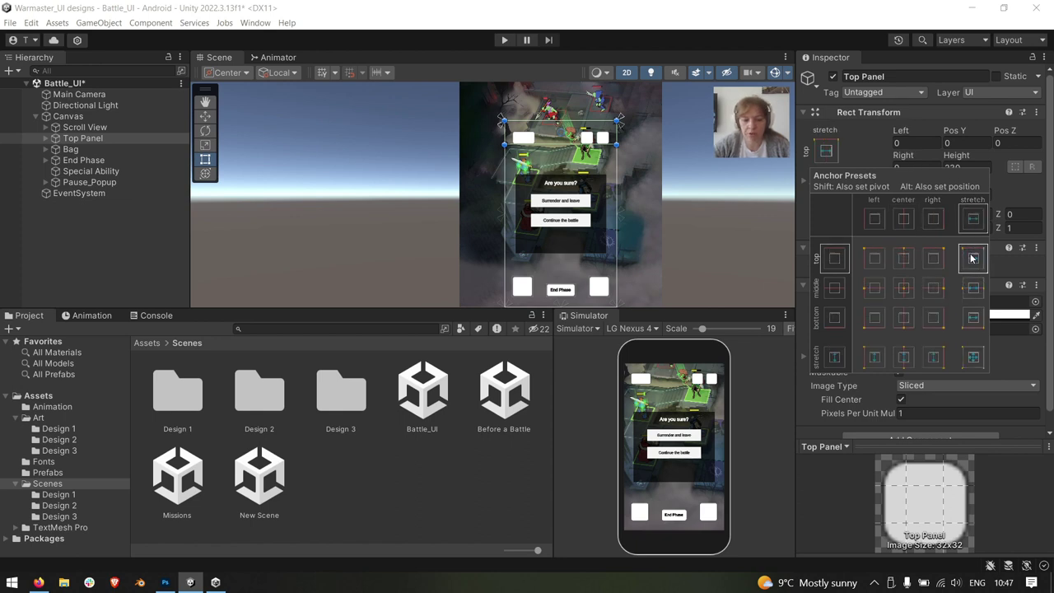
key(alt)
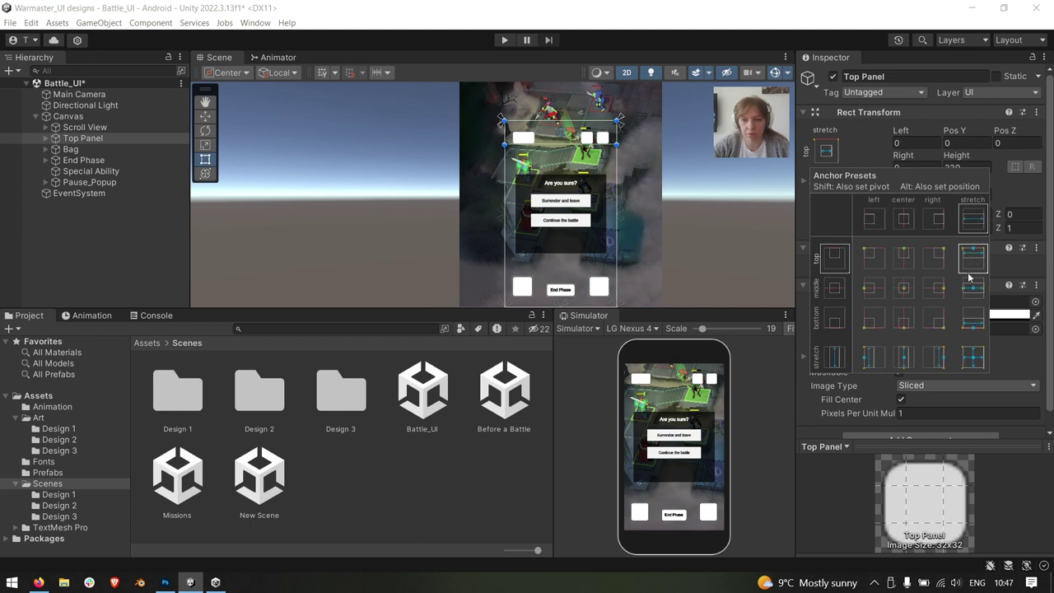
click(932, 257)
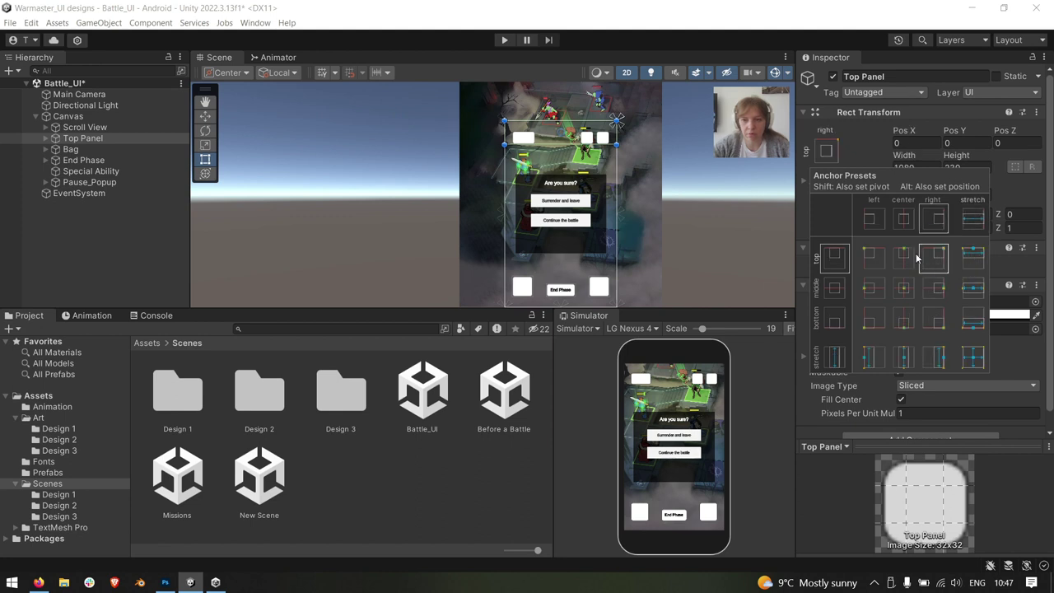
click(902, 257)
click(874, 258)
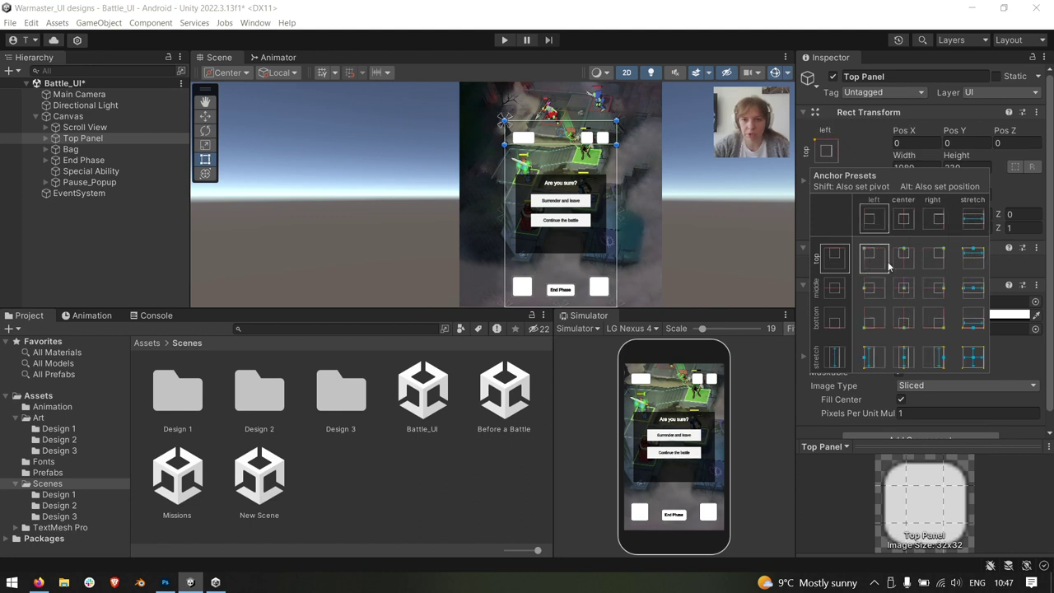
Compare Shift/Alt preset variants, apply top-right and top-stretch, then undo the latest anchor changes
key(alt)
key(shift)
key(shift+alt)
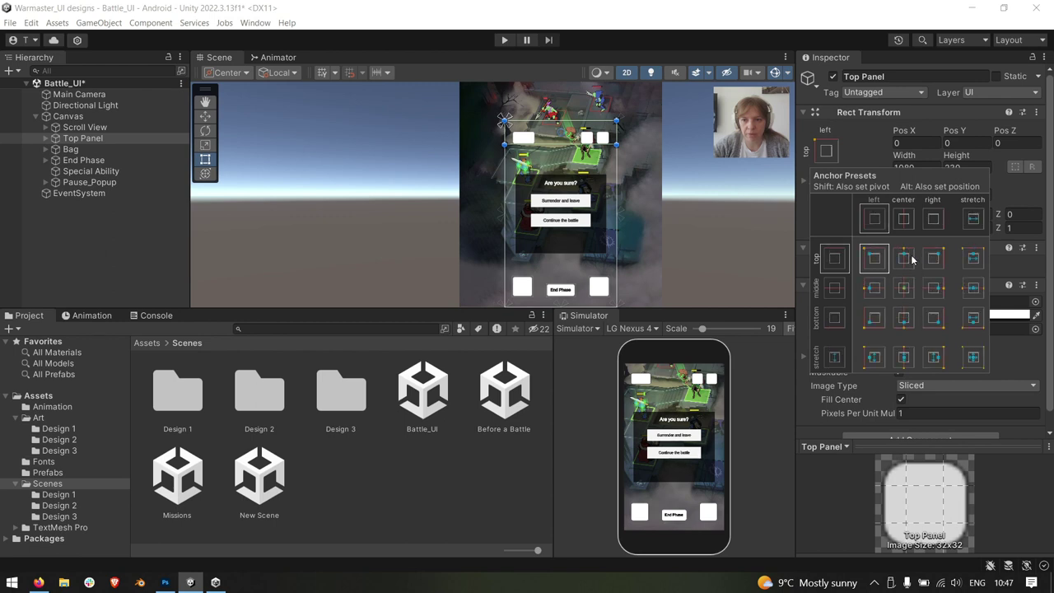
key(alt)
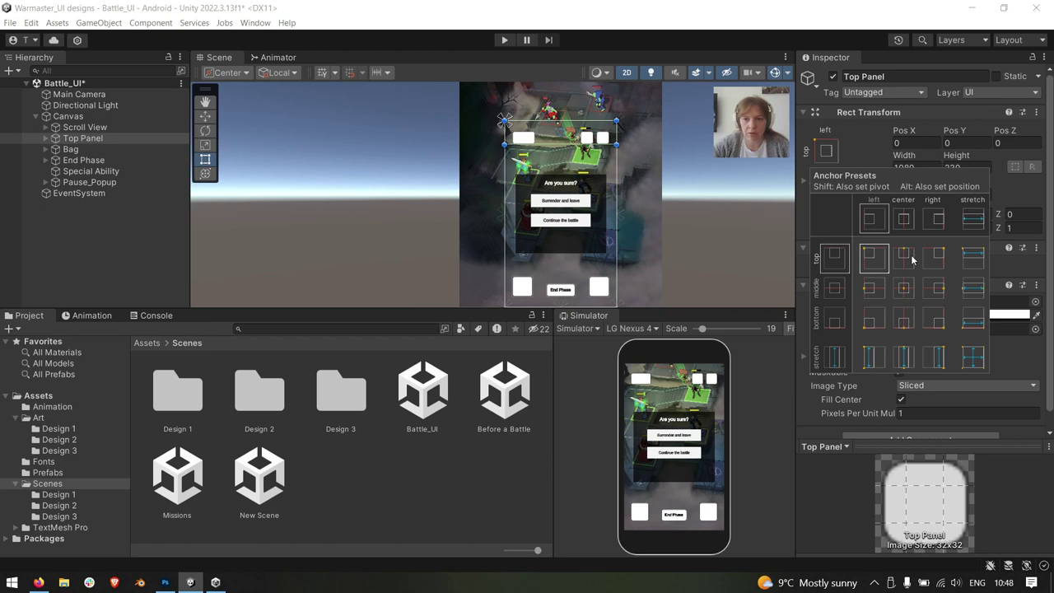
key(shift)
key(alt)
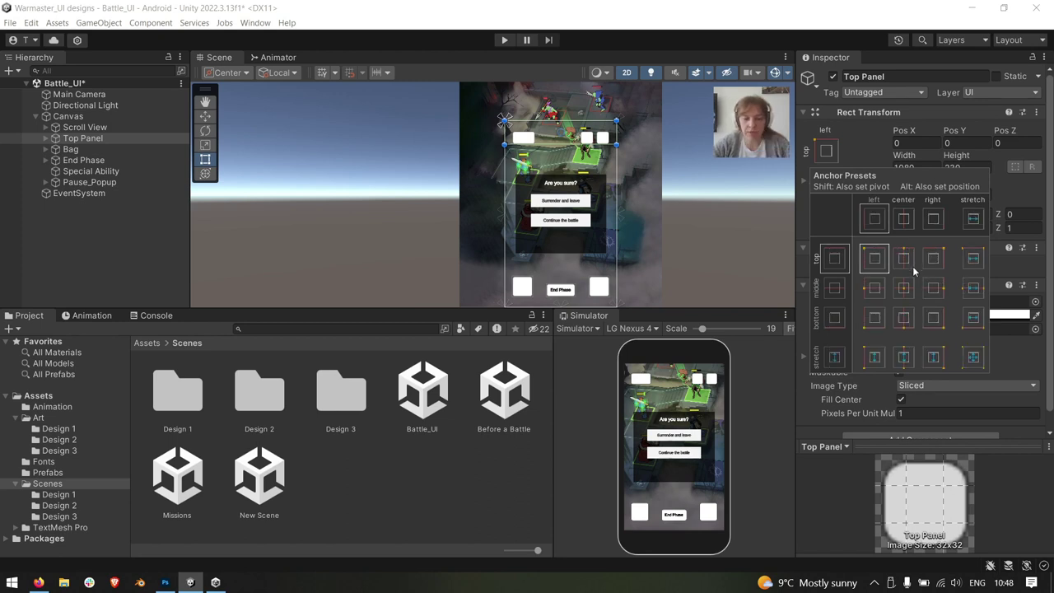
key(shift)
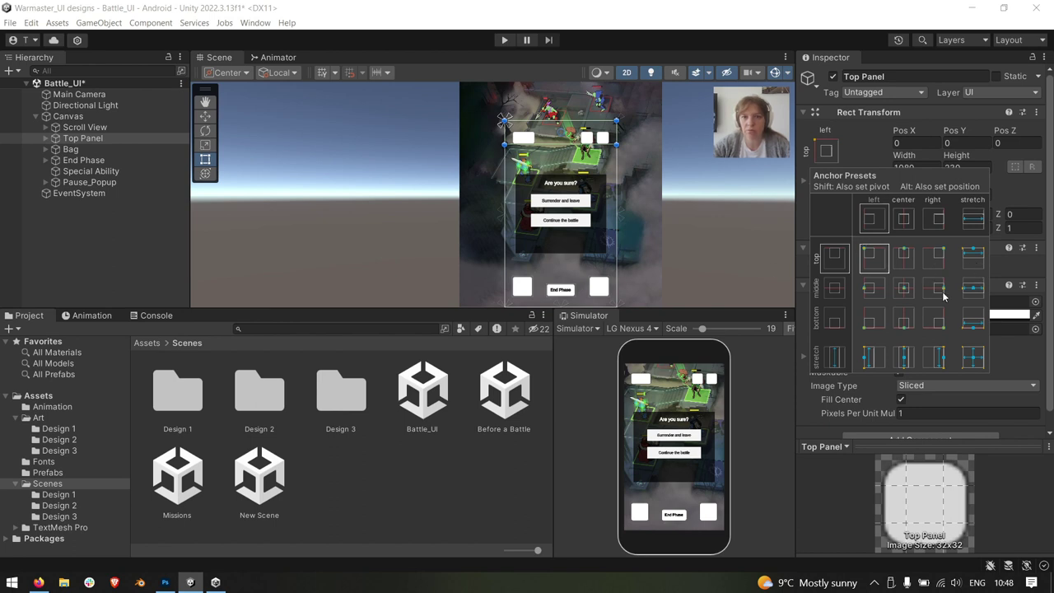
alt+shift+click(935, 260)
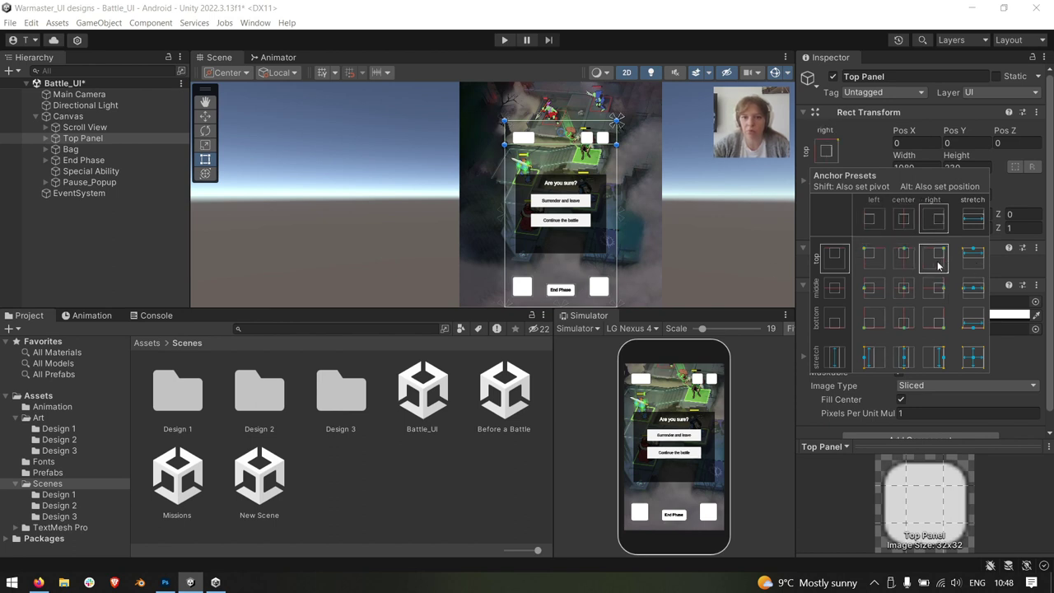
alt+shift+click(973, 257)
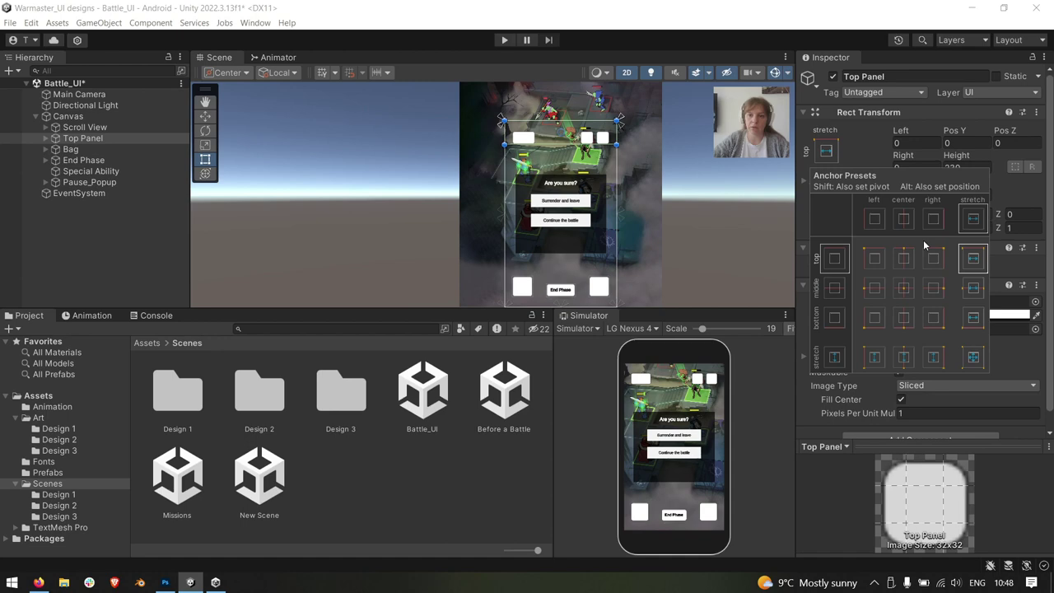
key(ctrl+z)
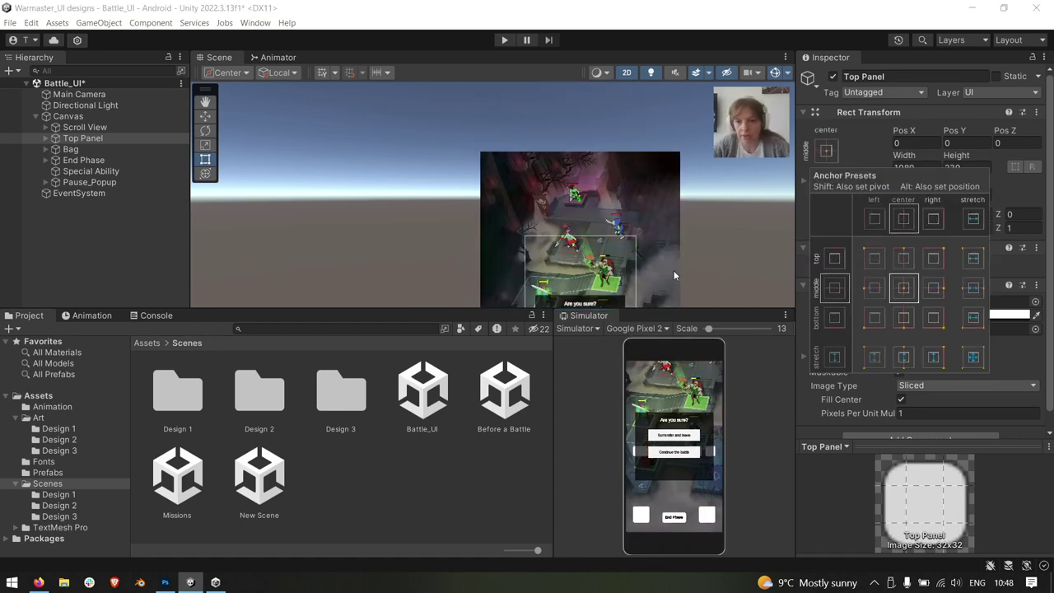
Anchor Top Panel middle-centre, then switch it to middle-right via the anchor presets
alt+click(906, 298)
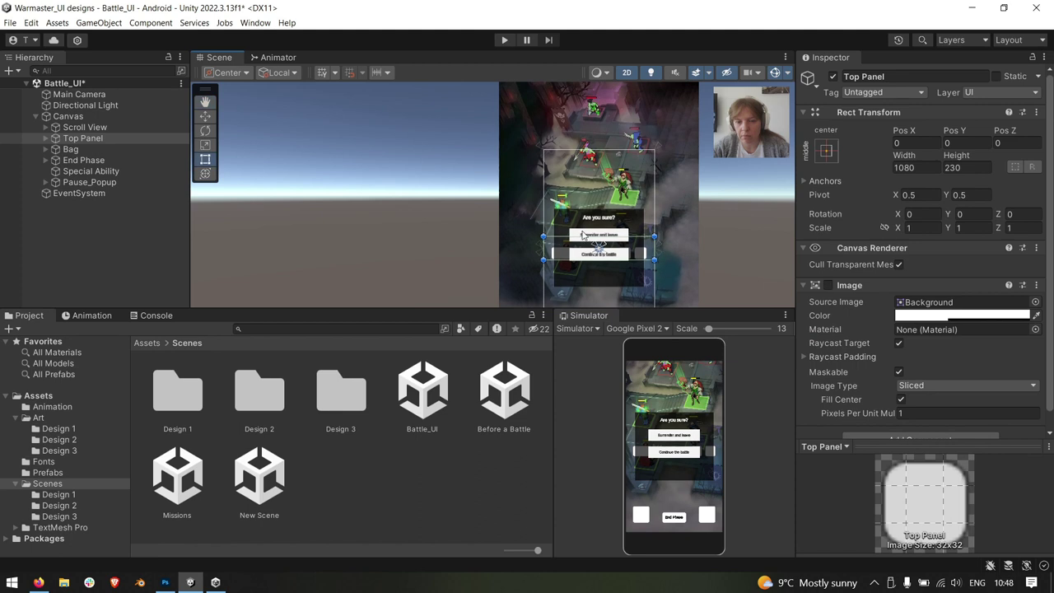
scroll(583, 281, up, 2)
scroll(583, 281, up, 2)
scroll(576, 255, up, 1)
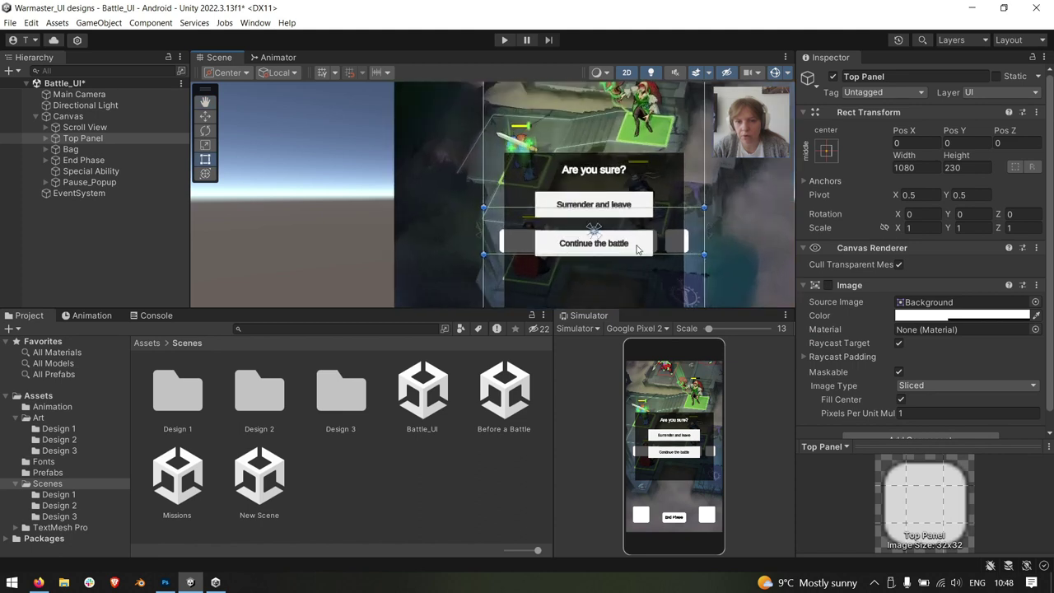
scroll(571, 239, up, 1)
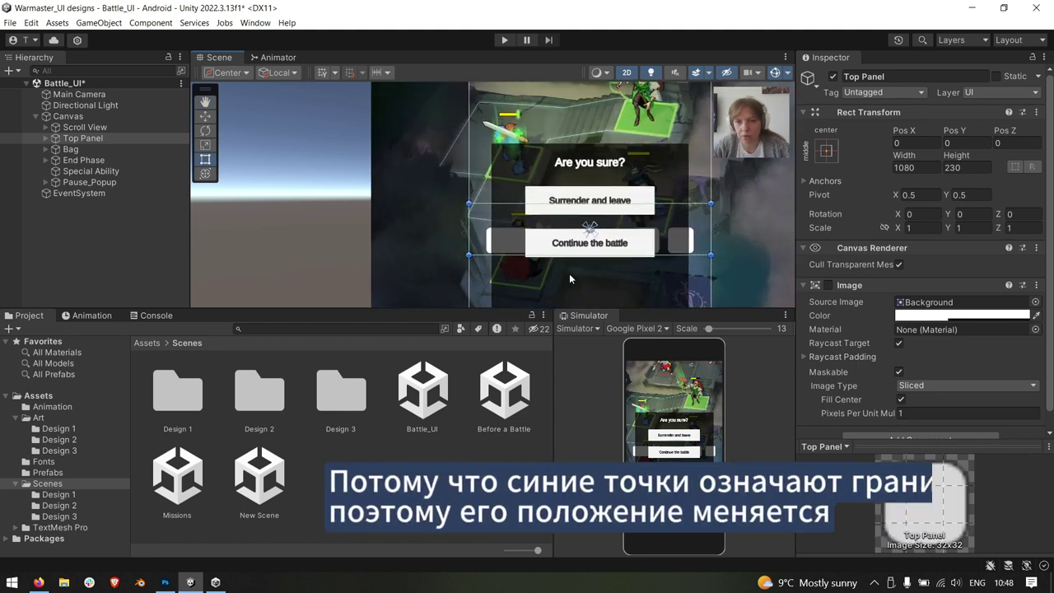
scroll(626, 183, down, 2)
scroll(626, 183, down, 2)
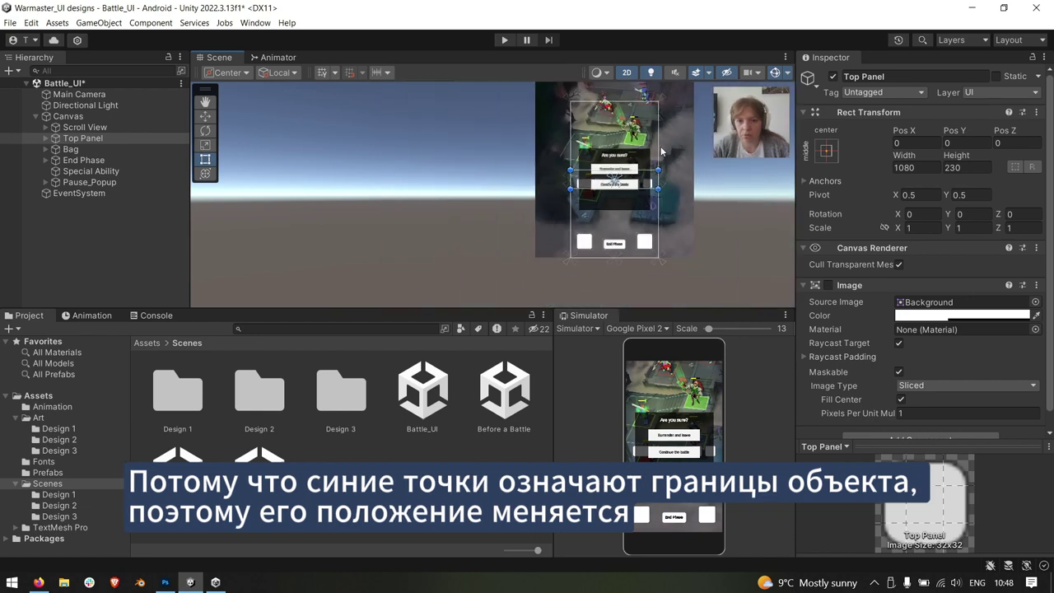
click(827, 151)
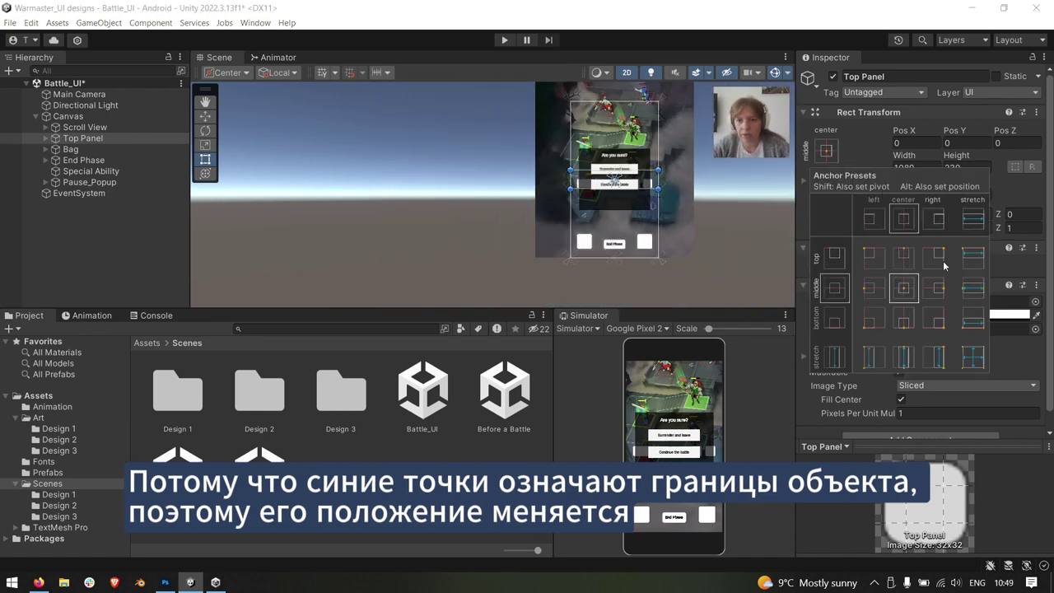
click(933, 288)
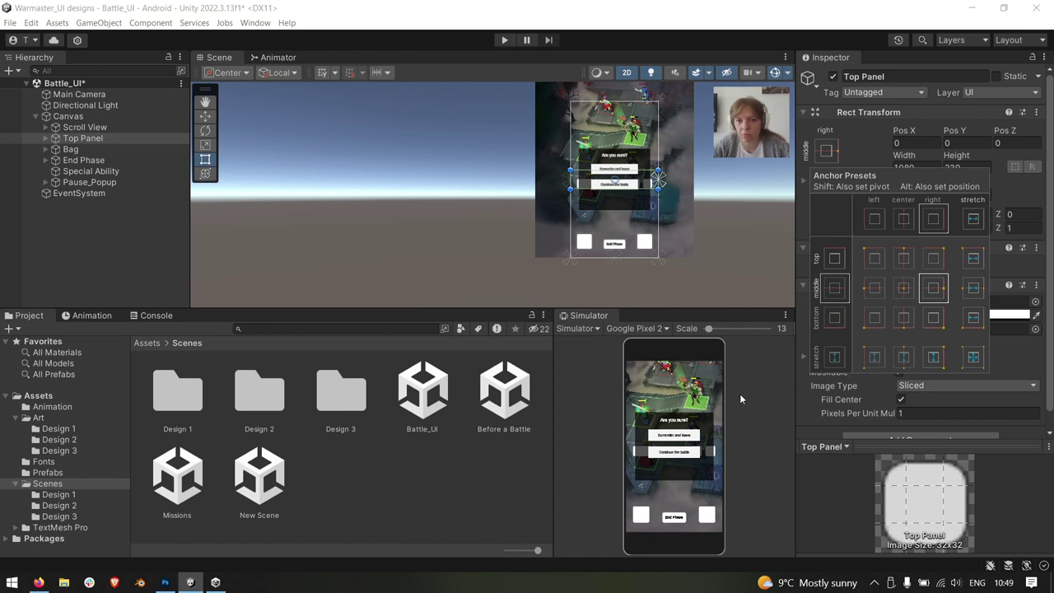
Preview the UI on a Huawei P40 Pro and reopen the panel's anchor presets
click(616, 329)
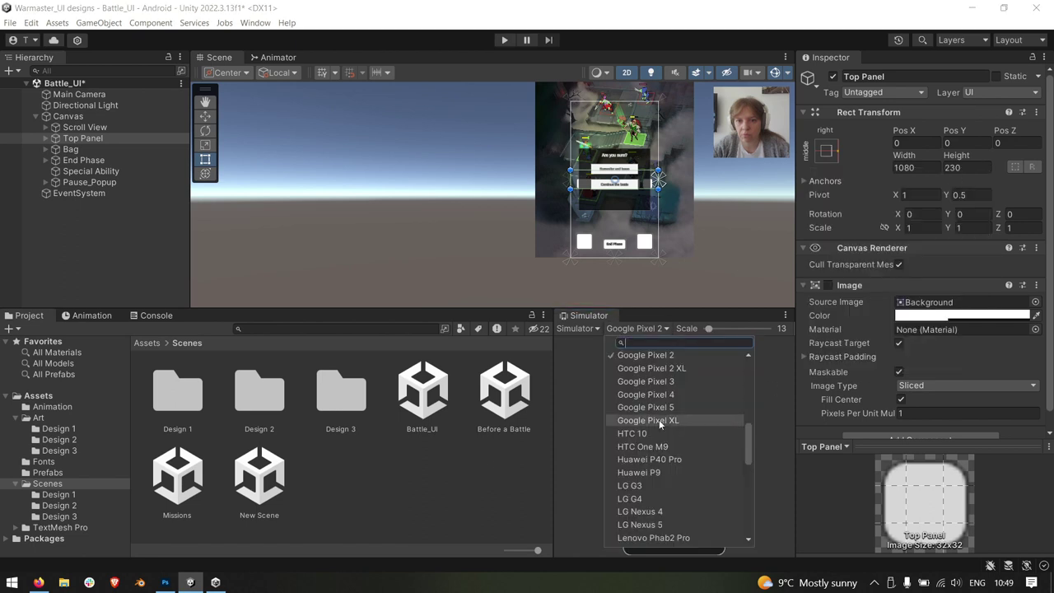
click(678, 465)
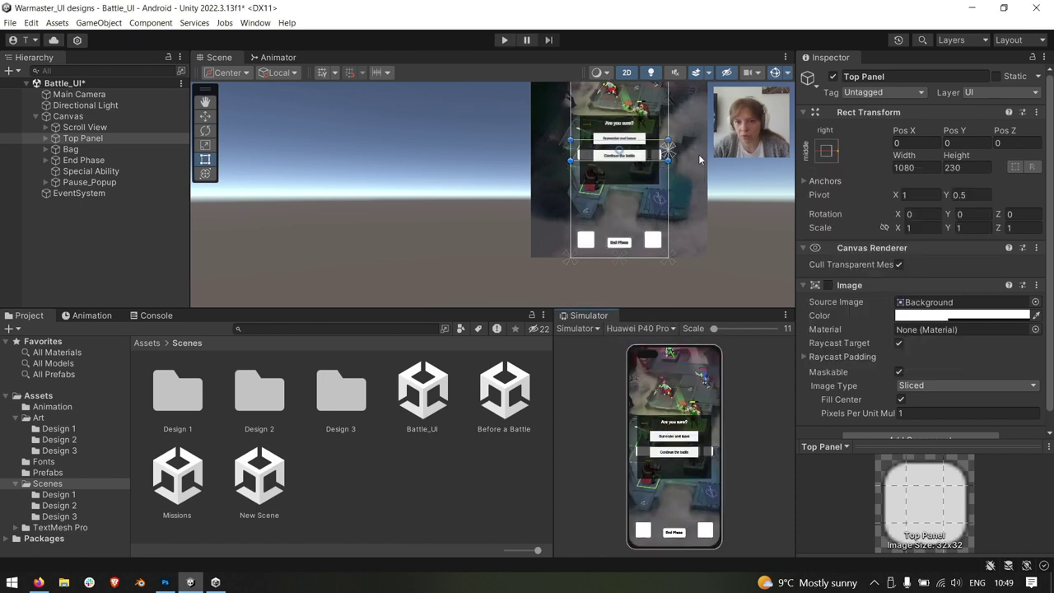
click(827, 151)
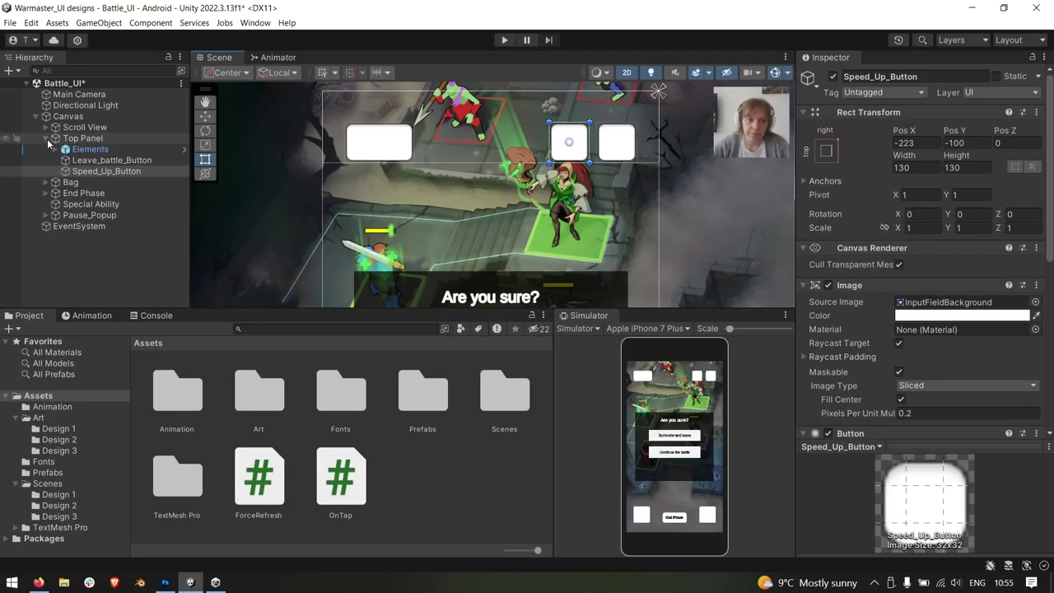
Collapse Top Panel and frame it, then the Bag, in the Scene view
click(46, 138)
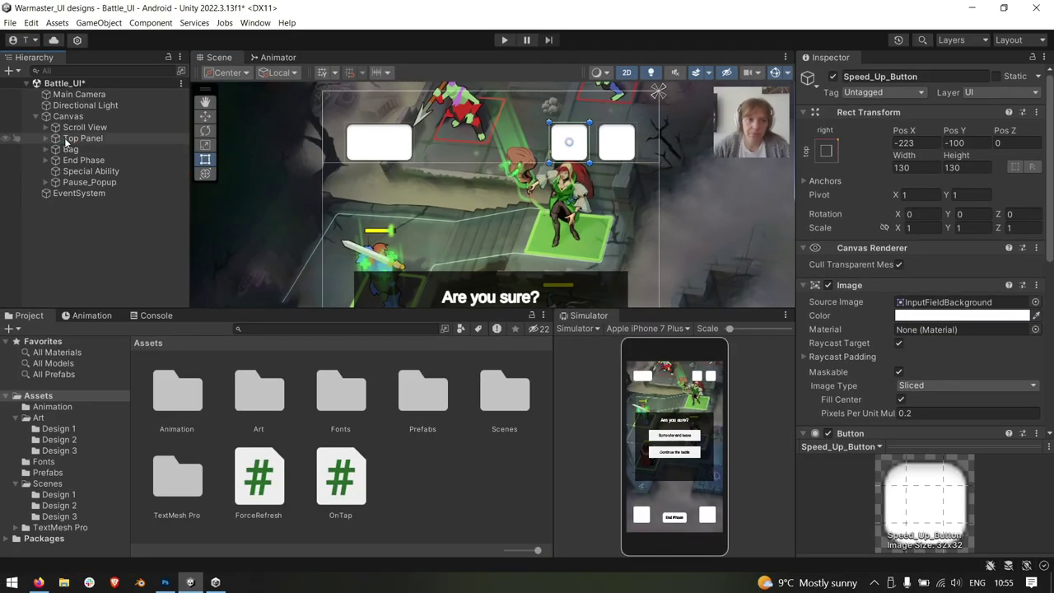
click(78, 138)
key(f)
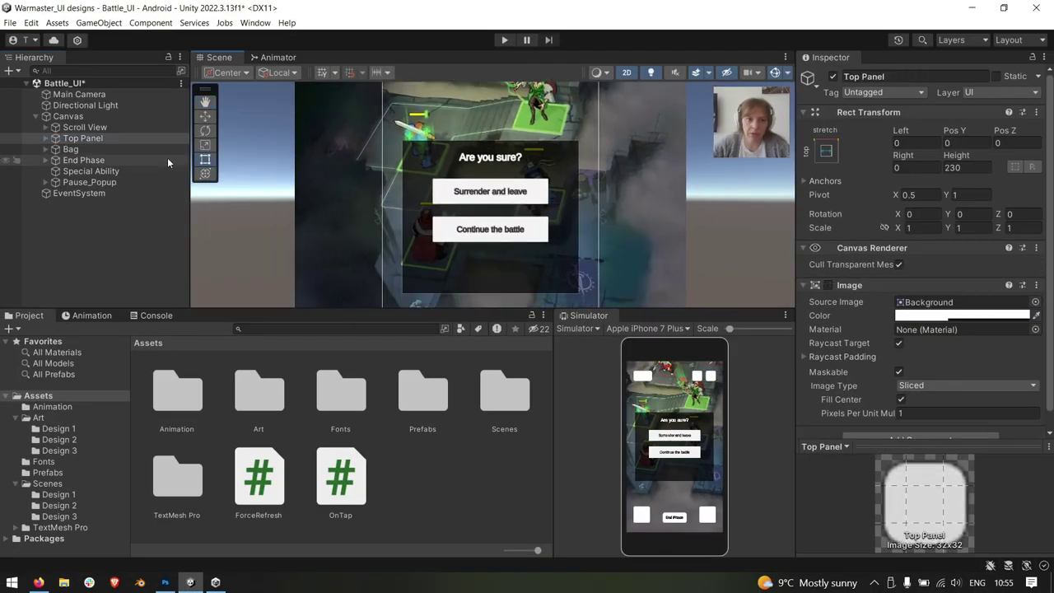
click(141, 149)
key(f)
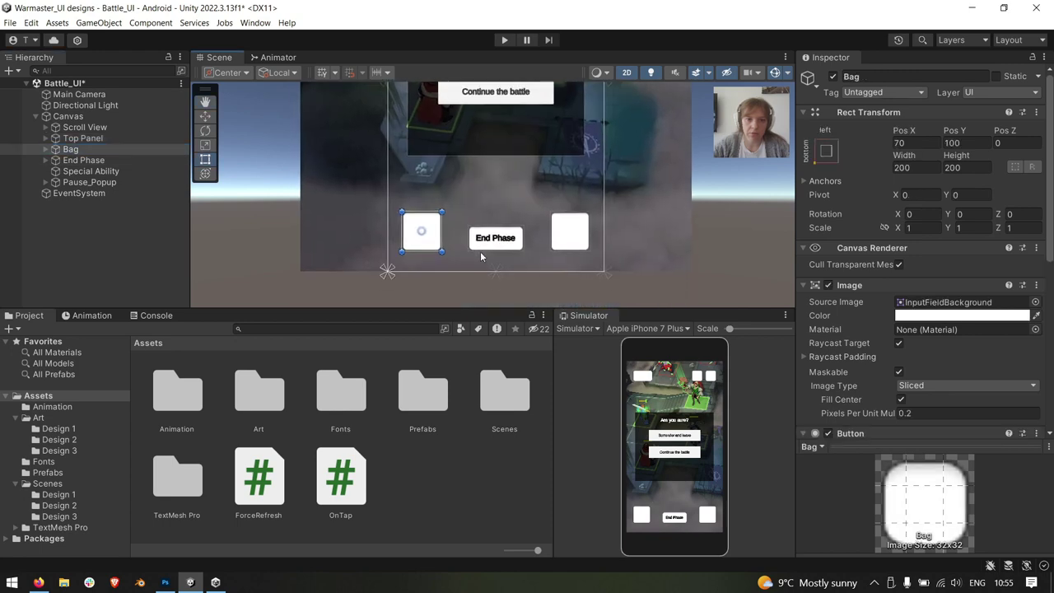
scroll(395, 198, up, 1)
scroll(395, 199, up, 1)
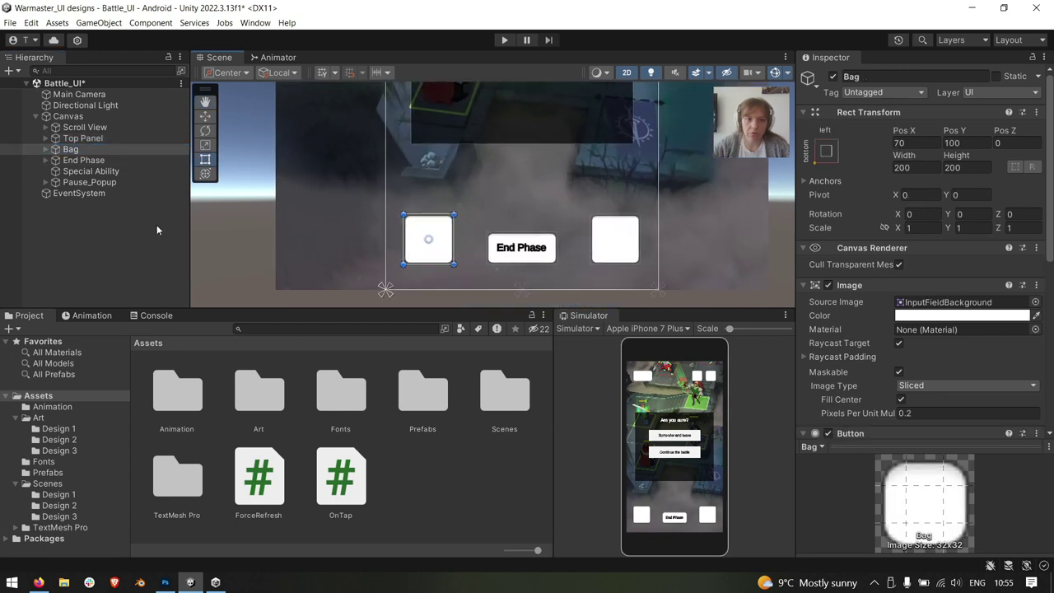
Expand Bag, activate its Content to show the potion grid, then hide Pause_Popup
click(47, 151)
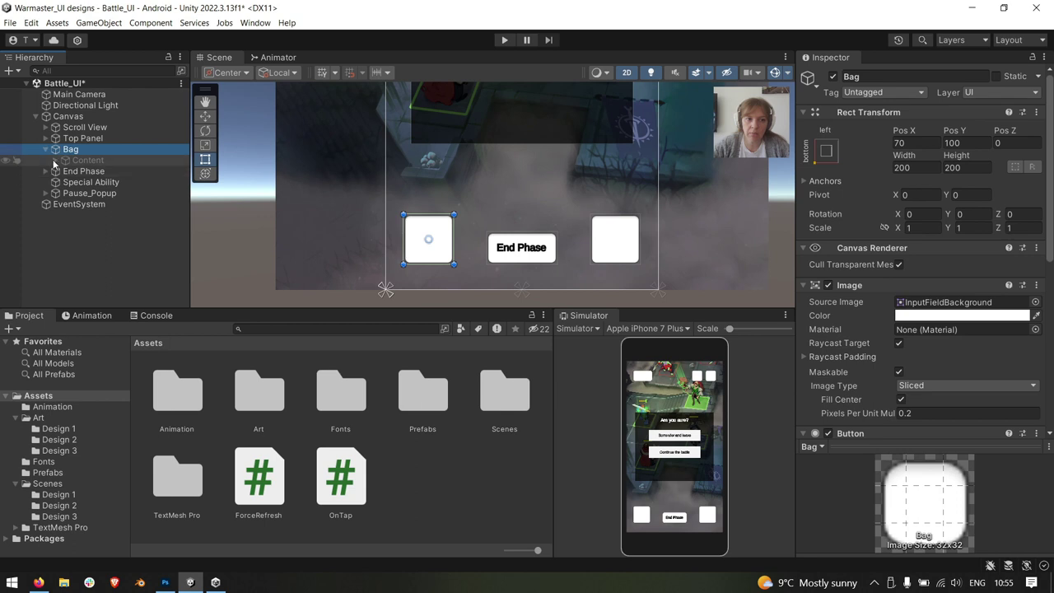
click(54, 159)
click(92, 159)
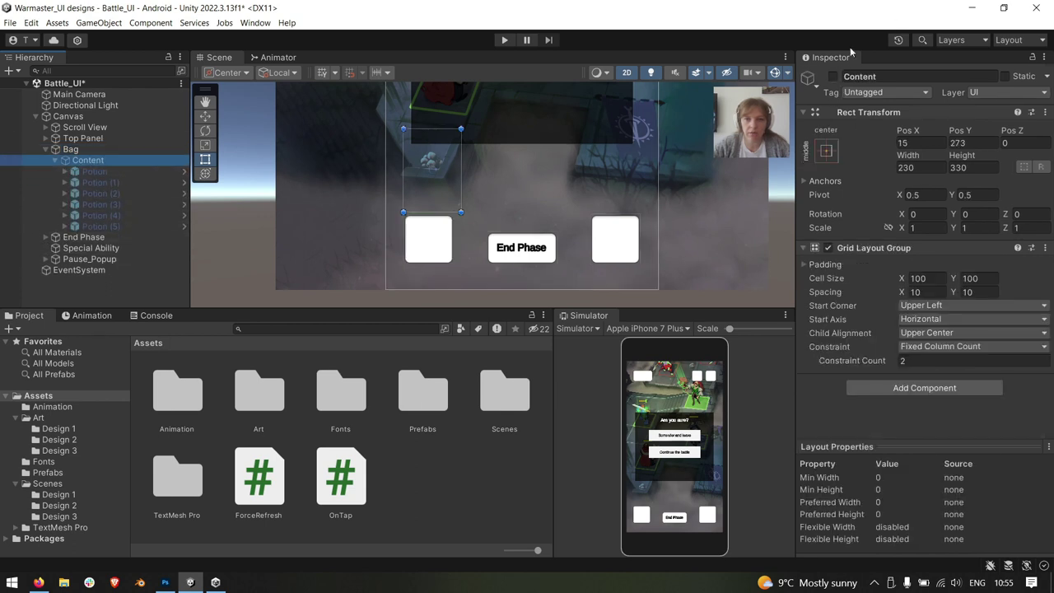
click(833, 76)
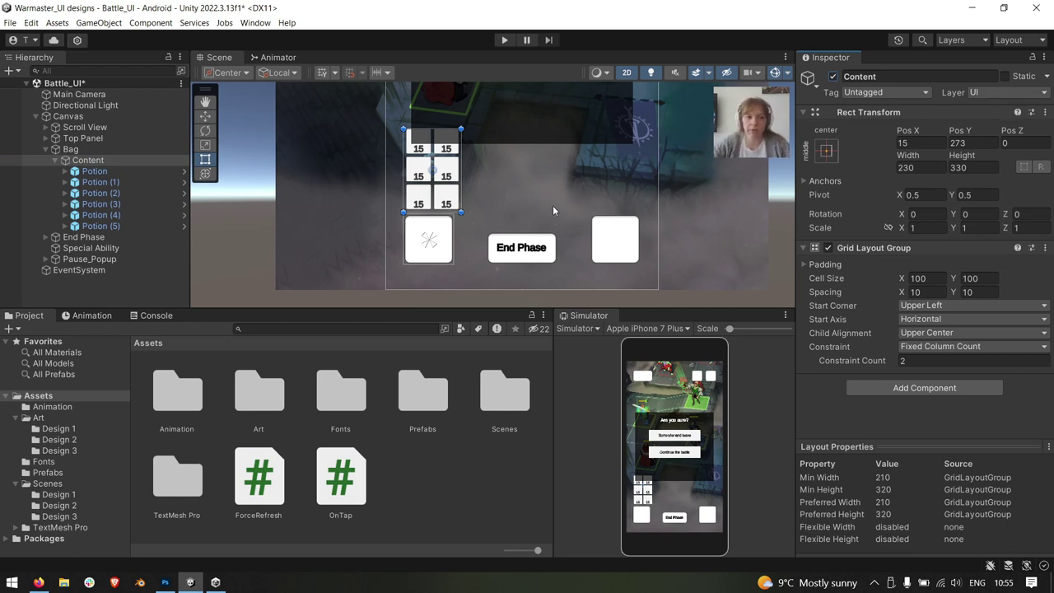
click(124, 150)
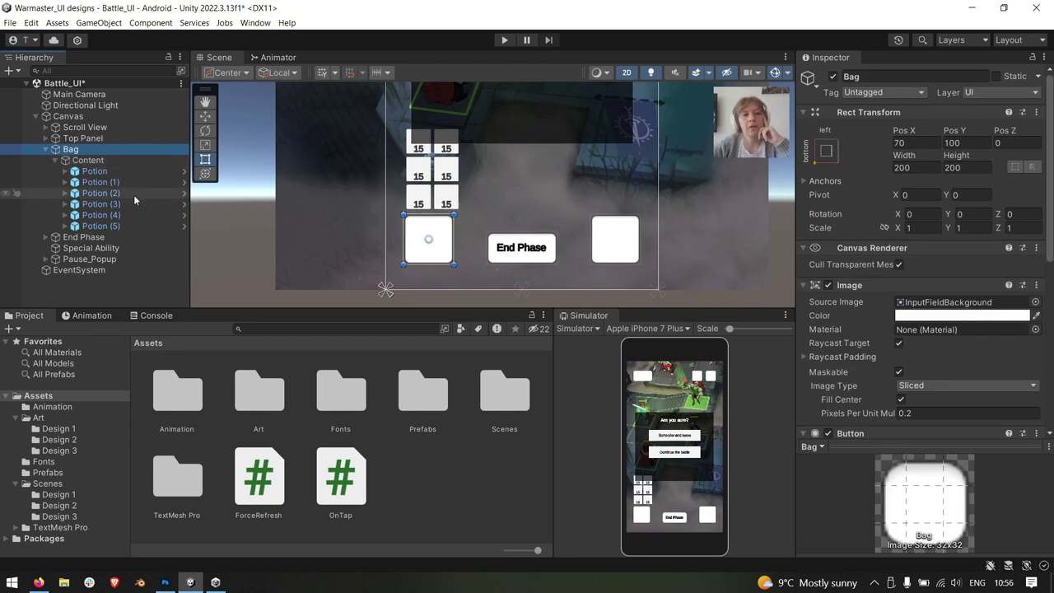
click(123, 159)
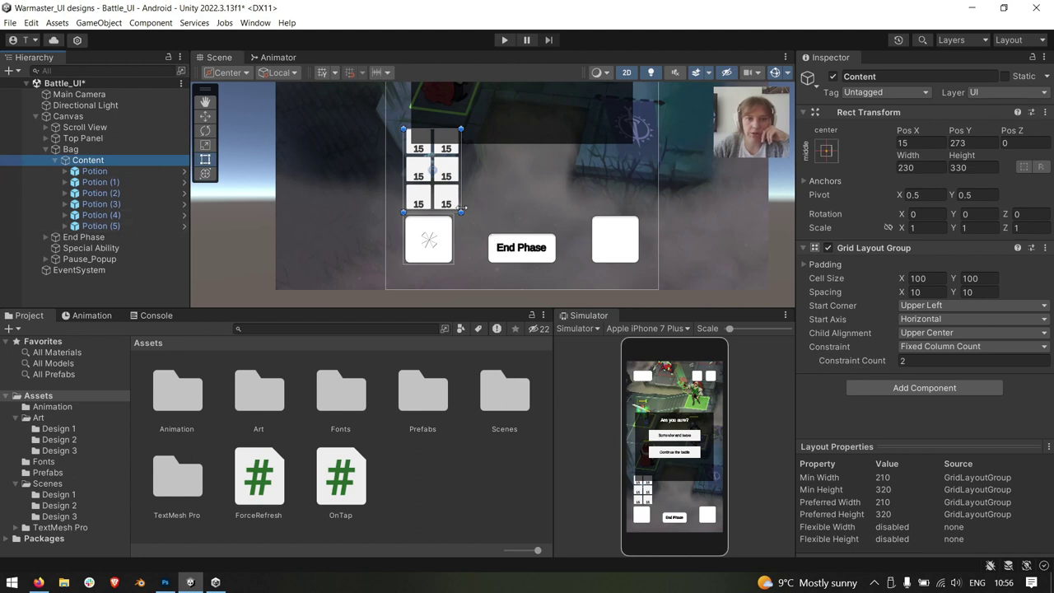
middle_drag(536, 192, 514, 229)
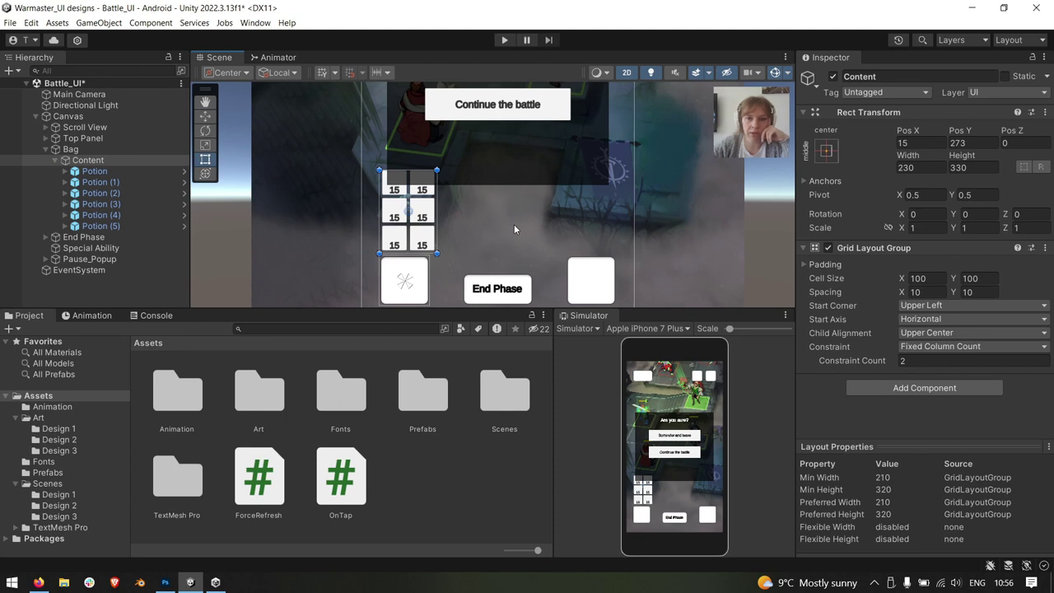
key(ctrl+z)
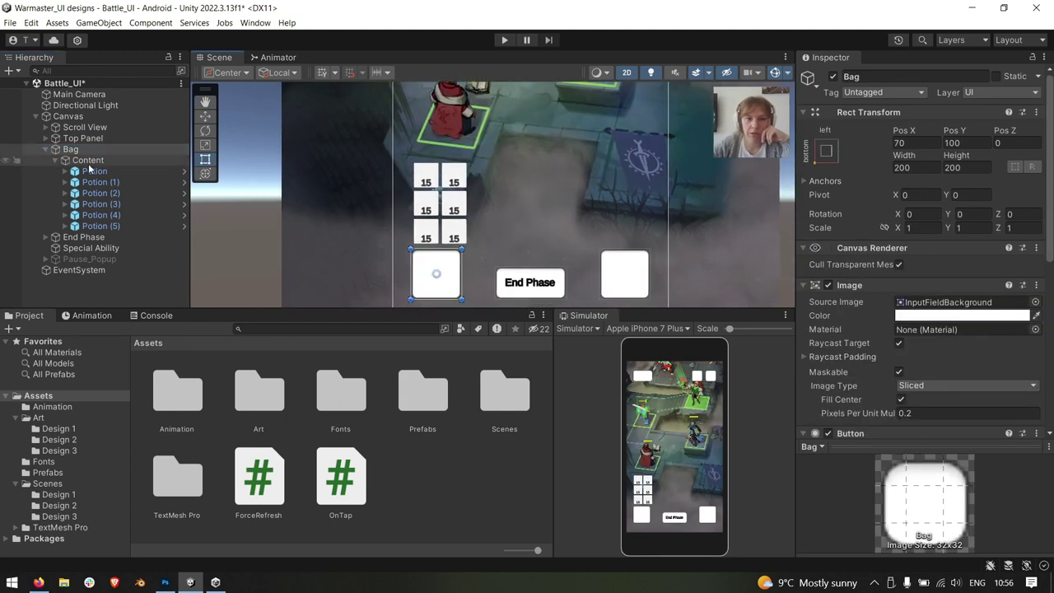
Hide the first two potion slots, re-enable them, then open Content's Child Alignment choices
click(87, 161)
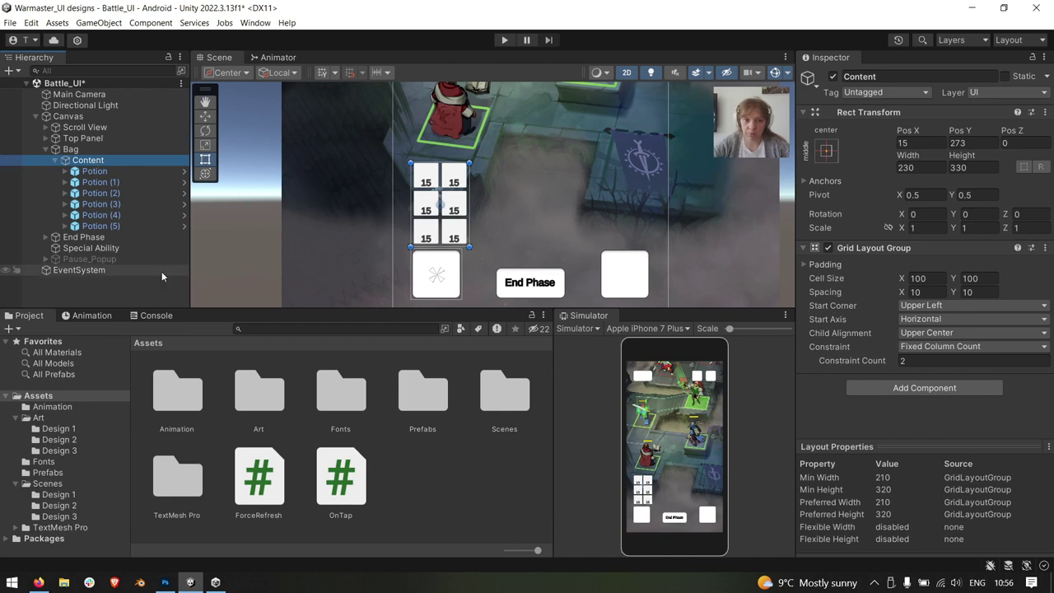
click(99, 226)
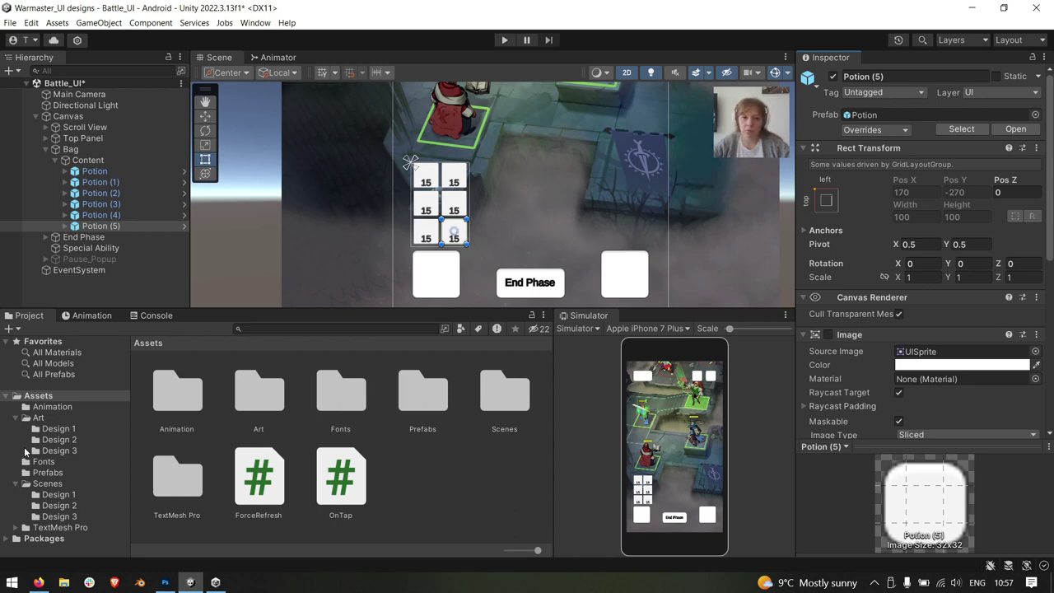
click(131, 171)
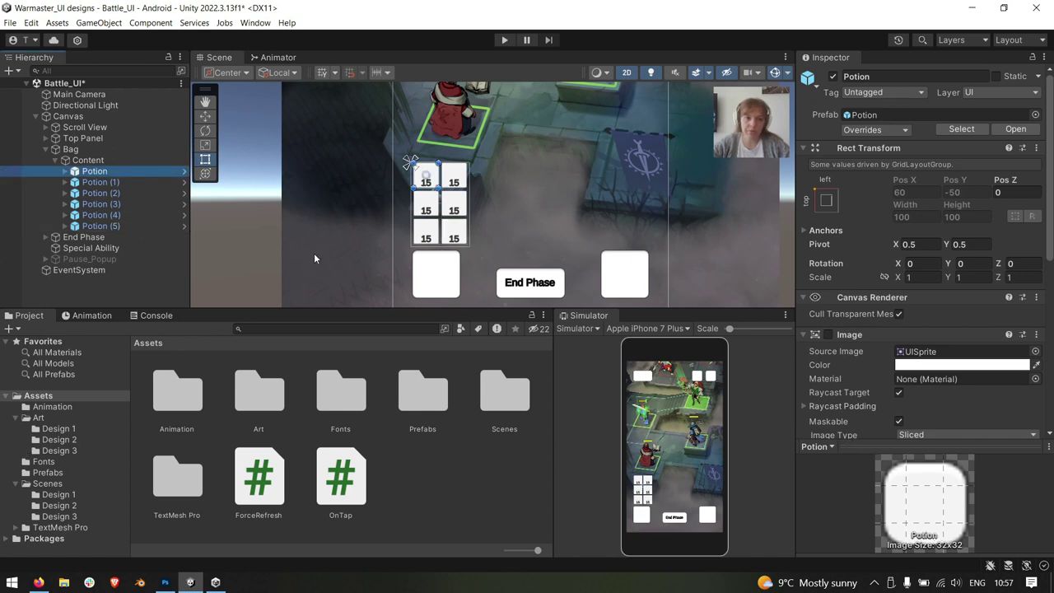
click(155, 182)
click(833, 76)
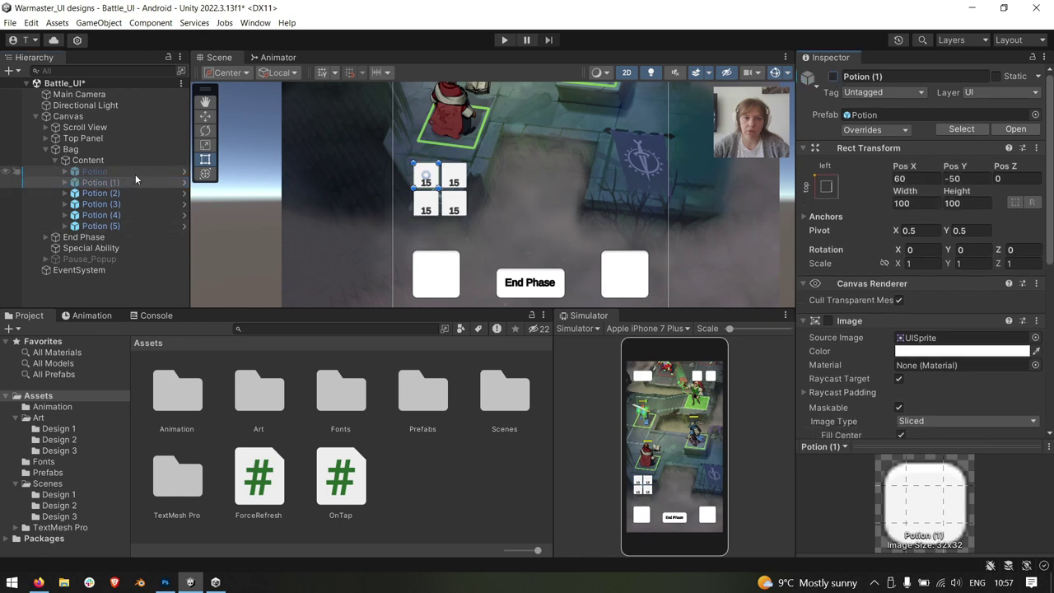
click(833, 76)
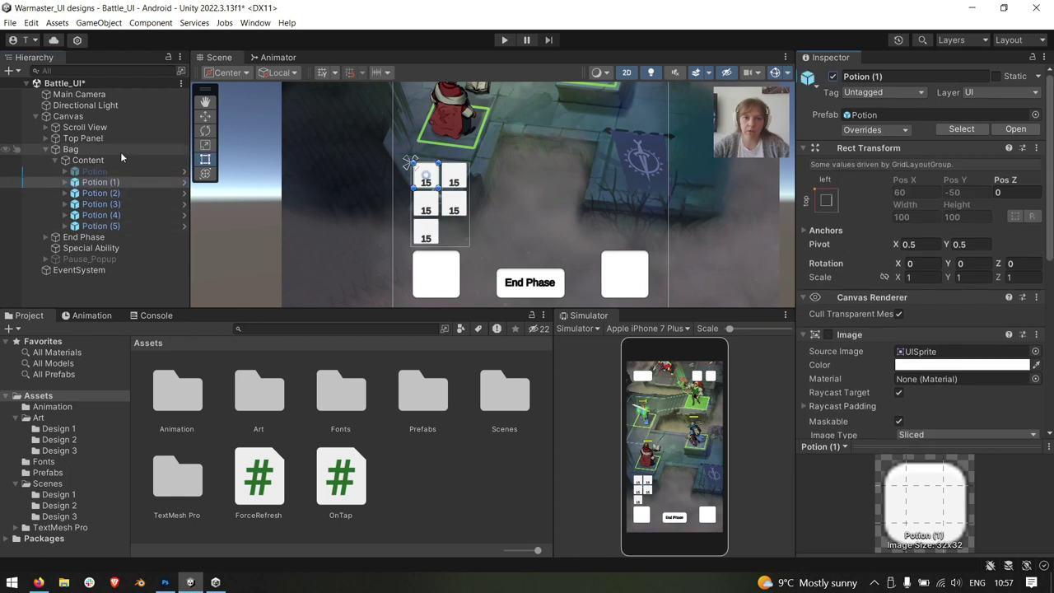
click(93, 171)
click(833, 76)
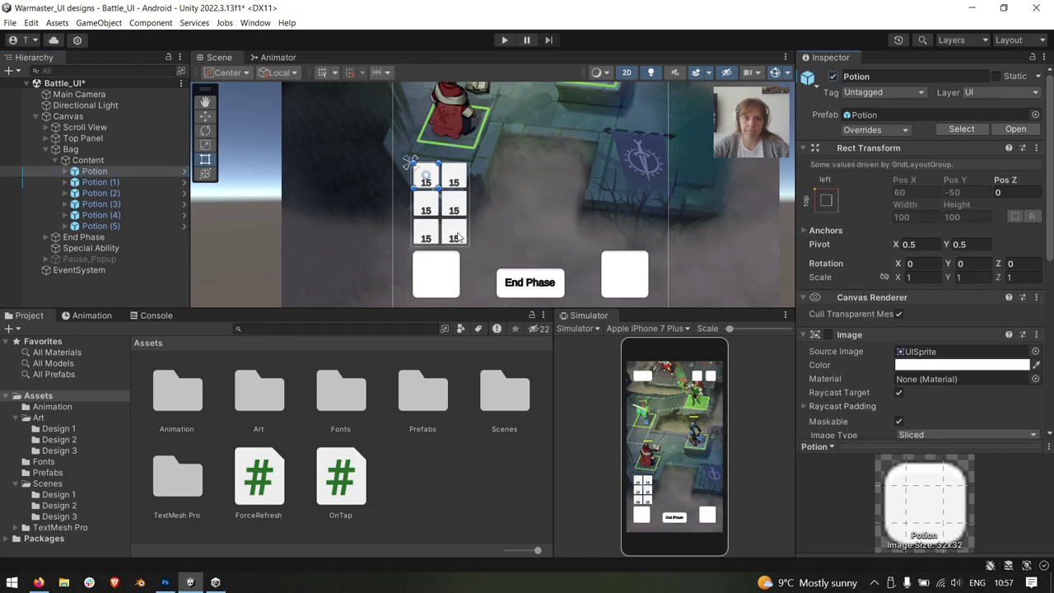
click(145, 161)
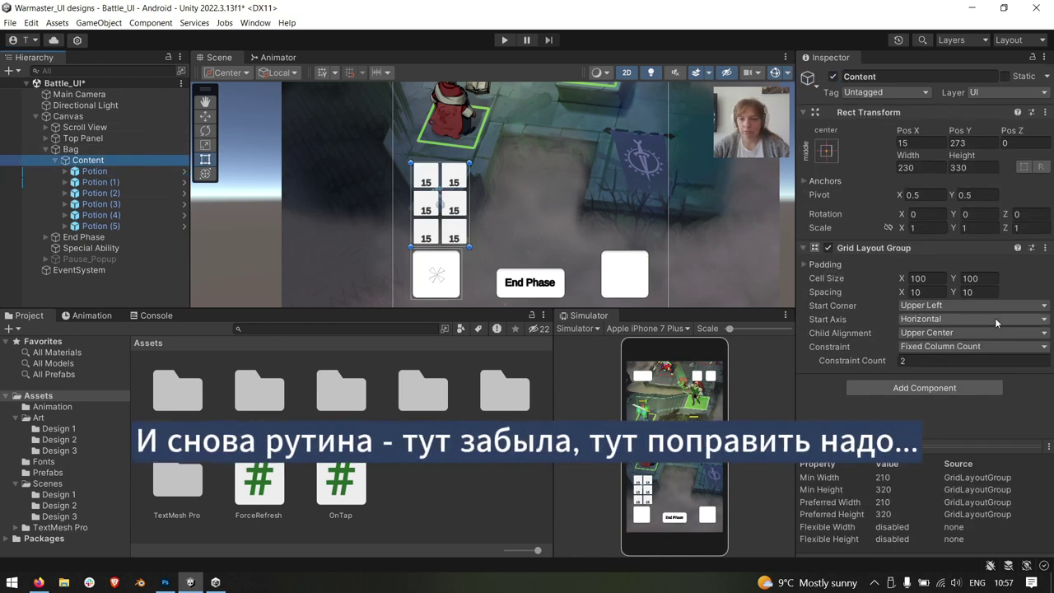
click(982, 332)
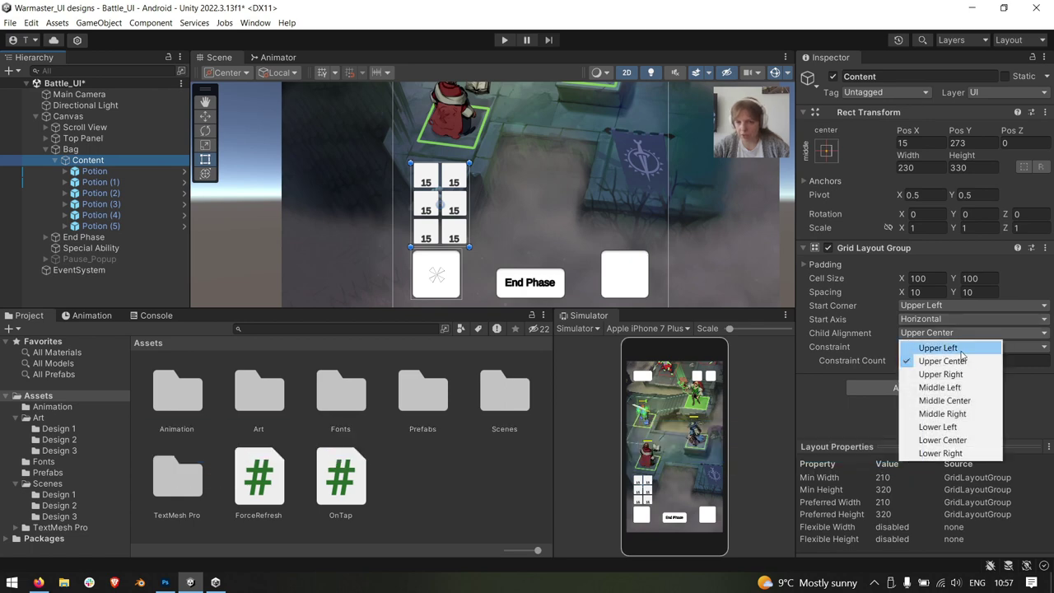
Align the grid children to Lower Center and deactivate the first Potion slot
click(959, 443)
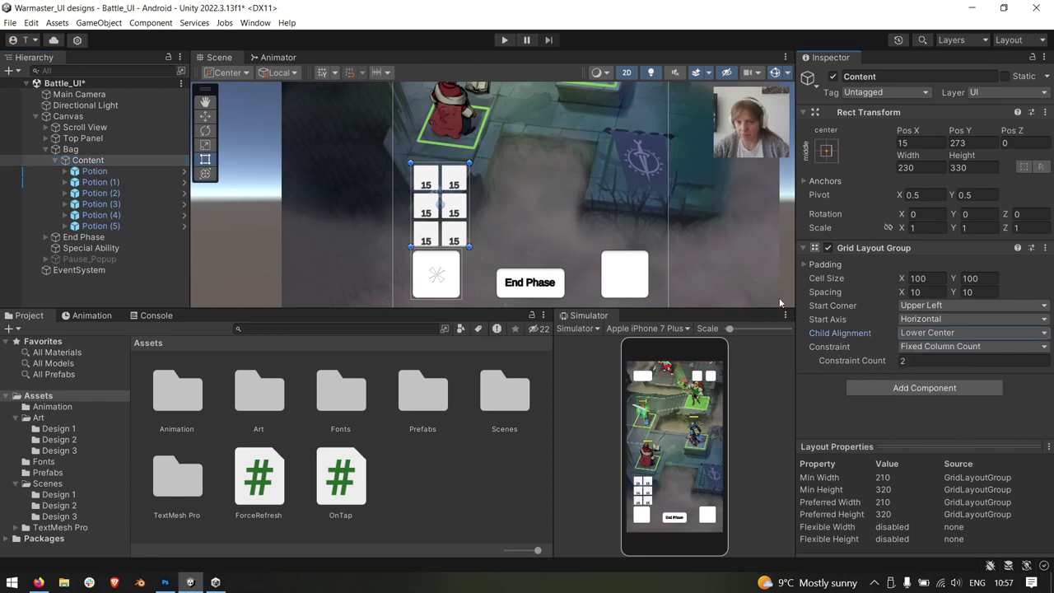
click(141, 171)
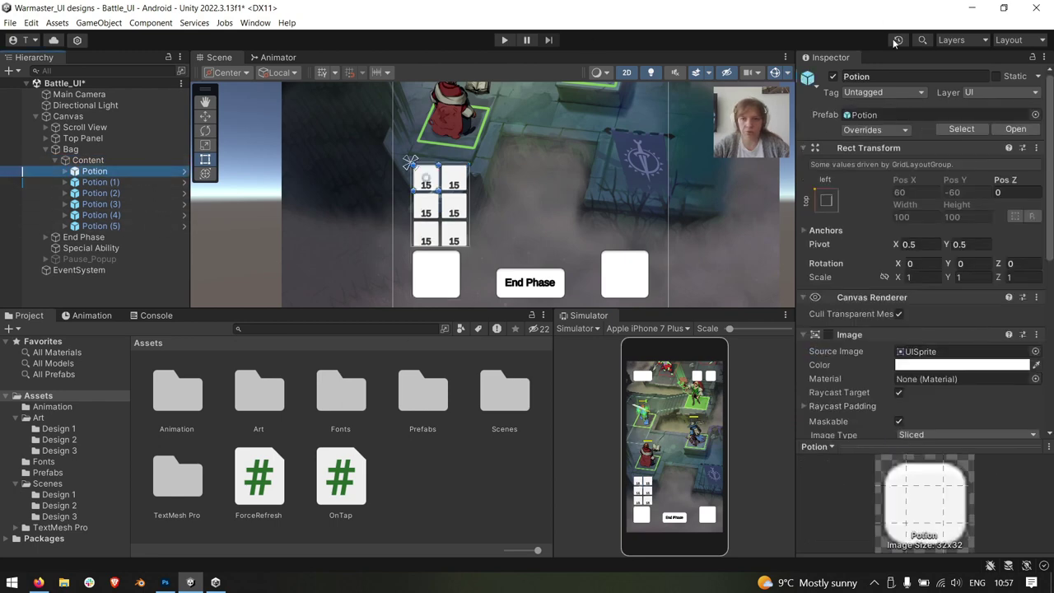
click(832, 75)
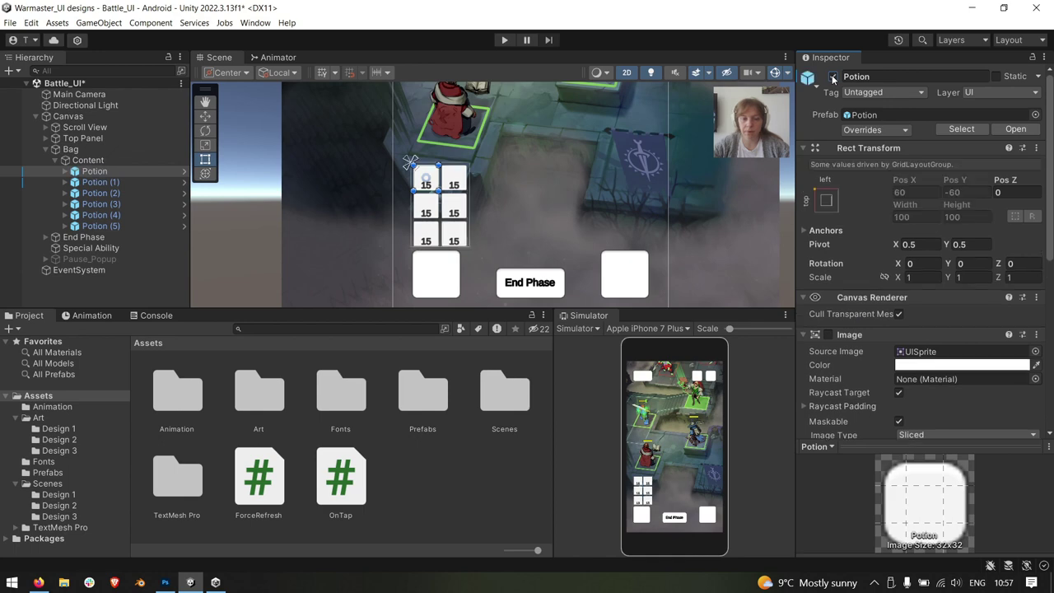
On Content, revert Child Alignment to Upper Center and set Start Corner to Lower Left
click(153, 160)
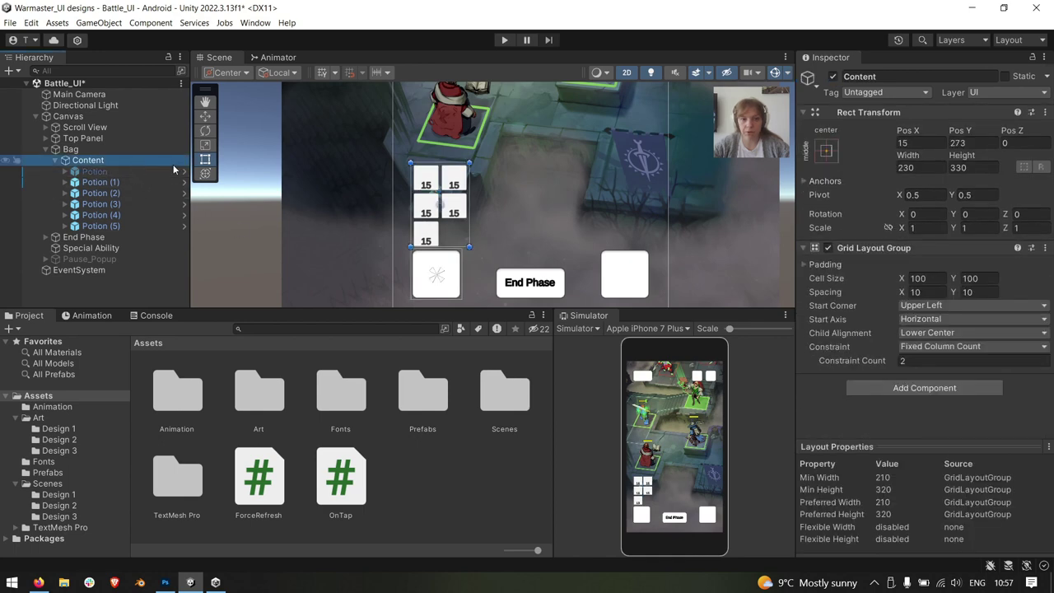
click(928, 337)
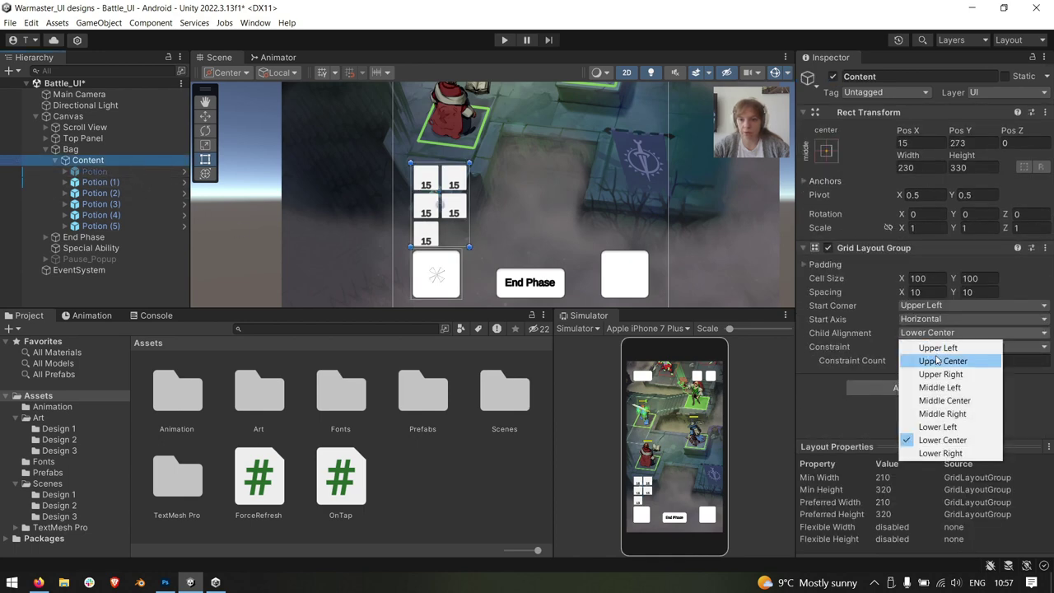
click(948, 359)
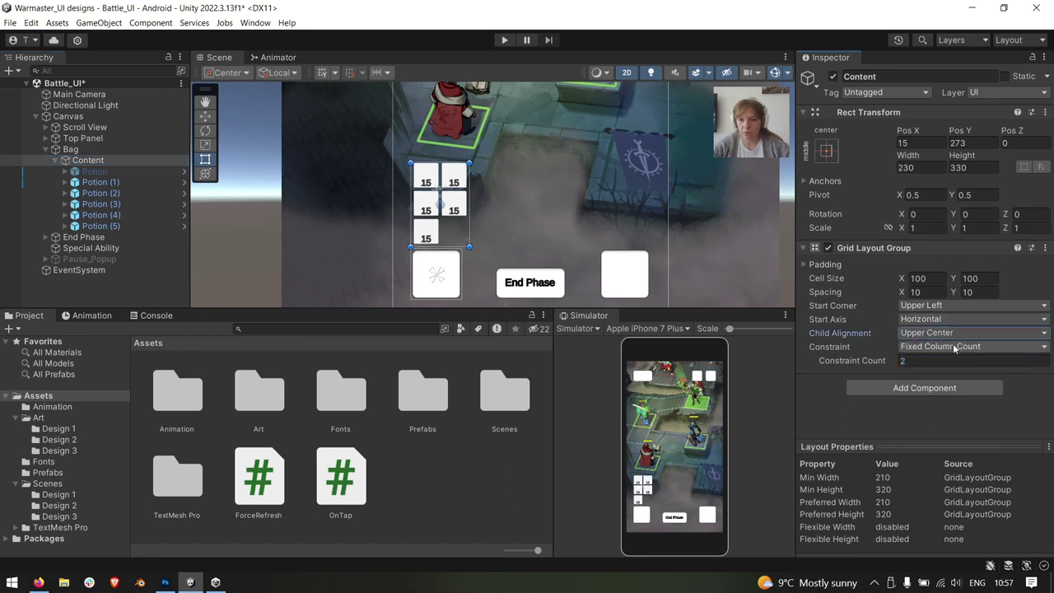
click(942, 304)
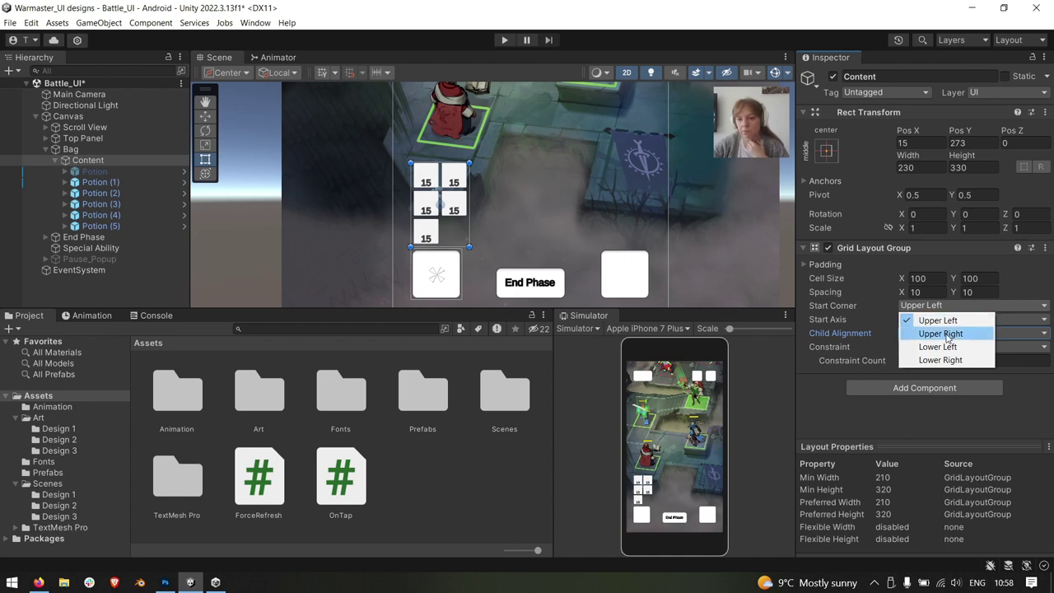
click(947, 361)
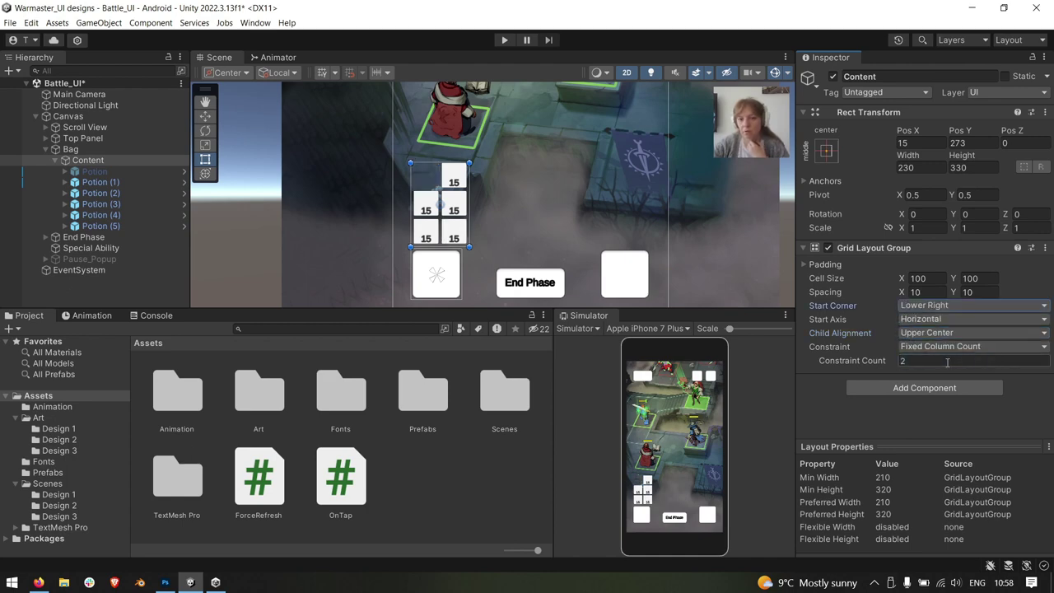
click(912, 305)
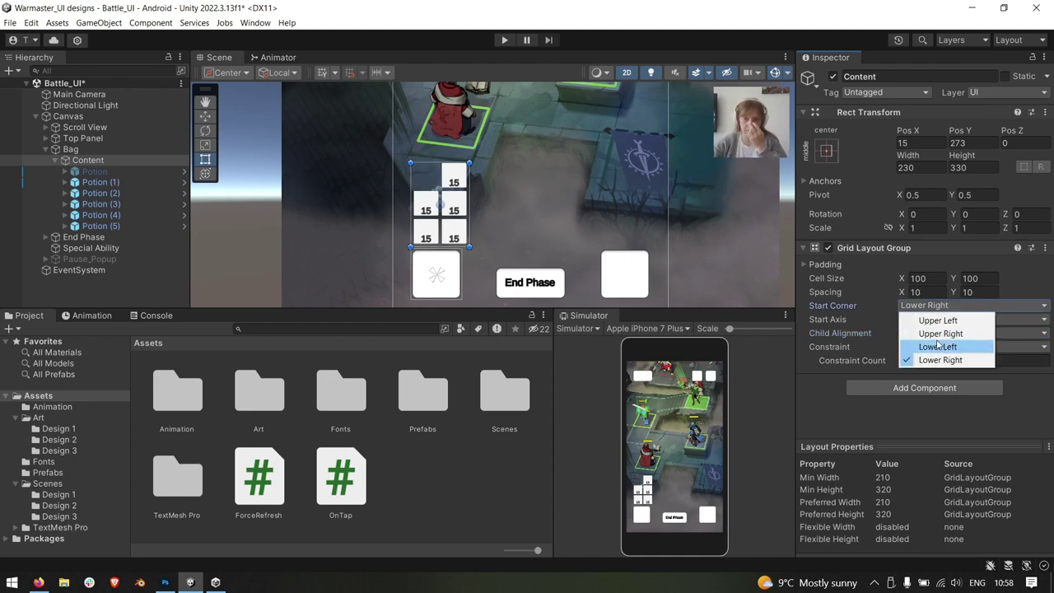
click(939, 346)
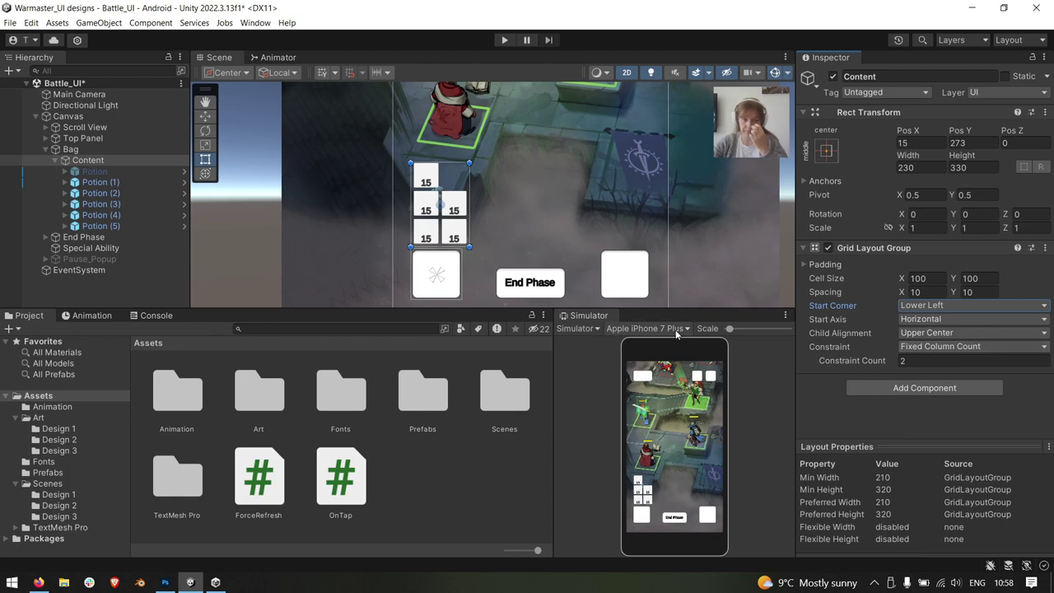
Frame Potion (1) in the scene and deactivate it
double_click(96, 182)
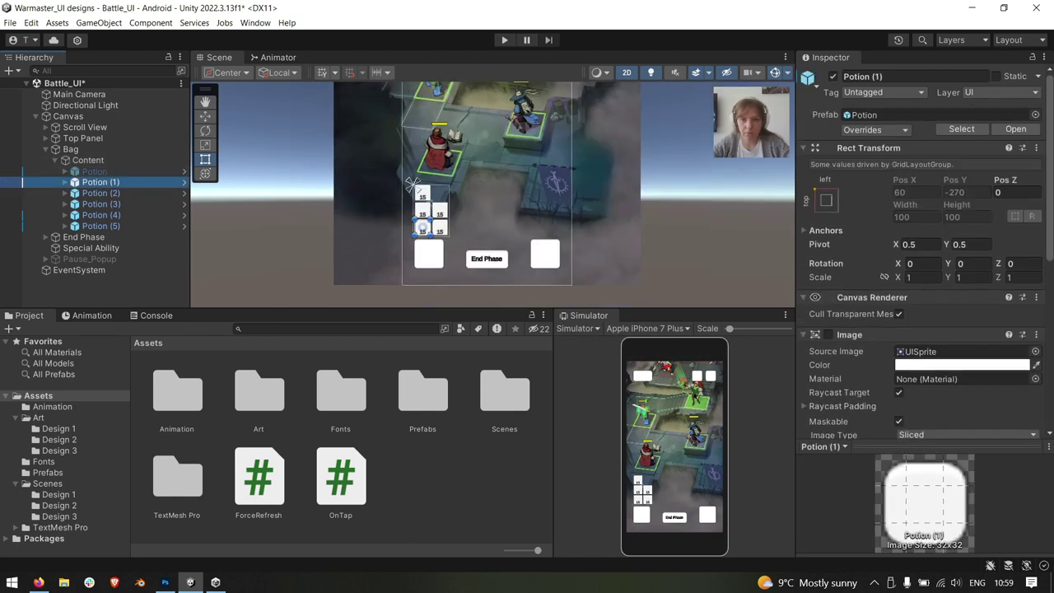
click(833, 76)
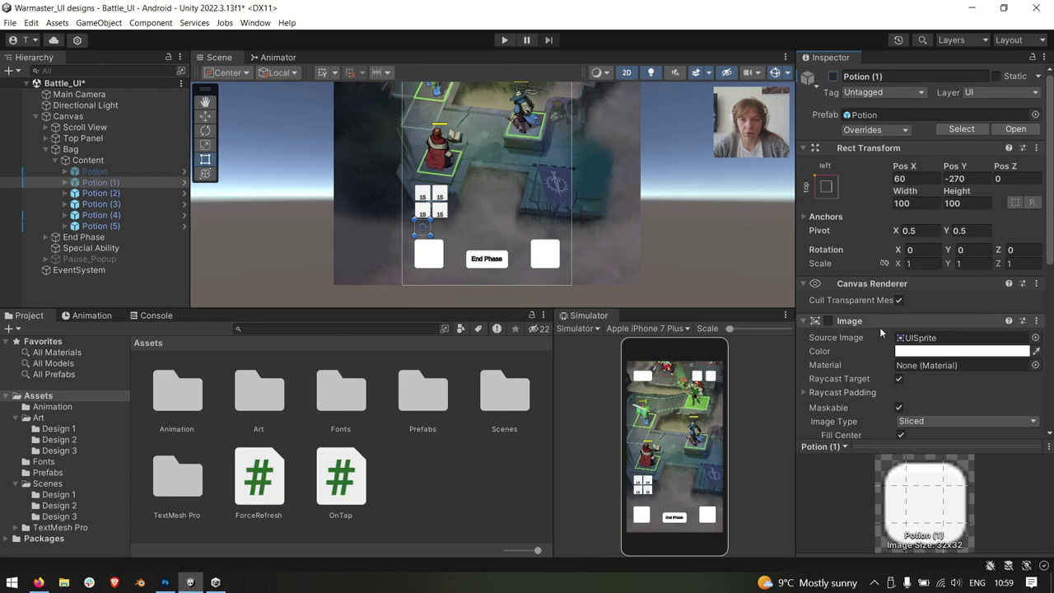
scroll(879, 332, down, 2)
Keep Content's Start Corner at Lower Left, set Child Alignment to Lower Center, then check Potion (2) and (3)
click(122, 160)
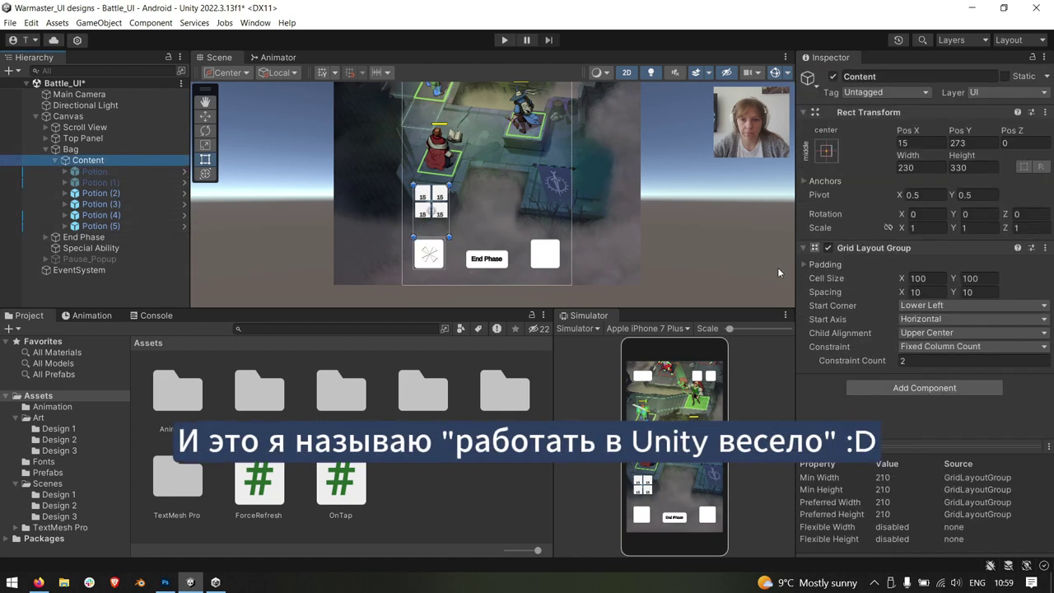
click(941, 306)
click(940, 360)
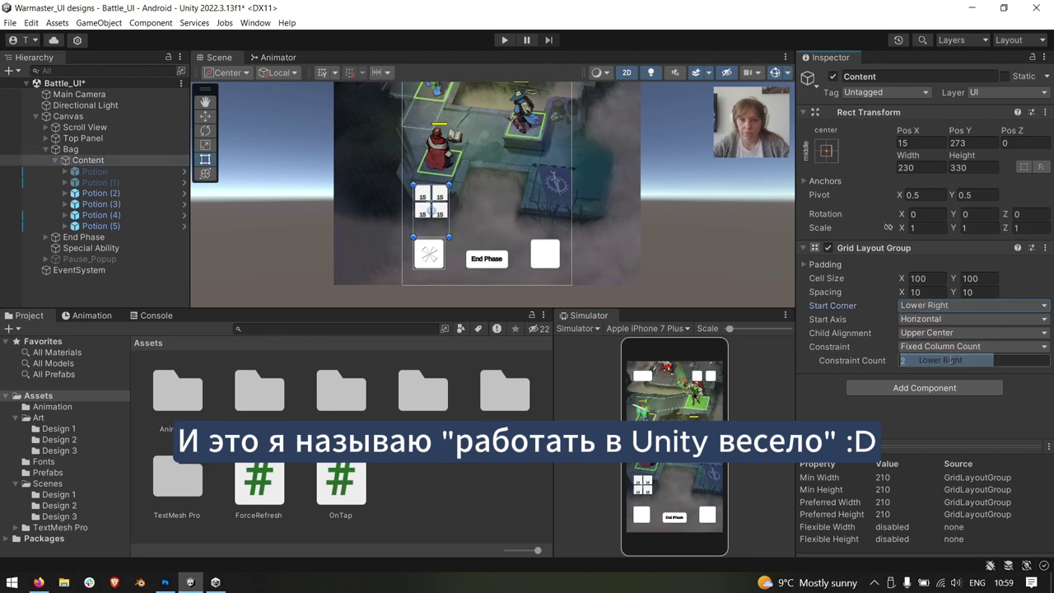
click(946, 307)
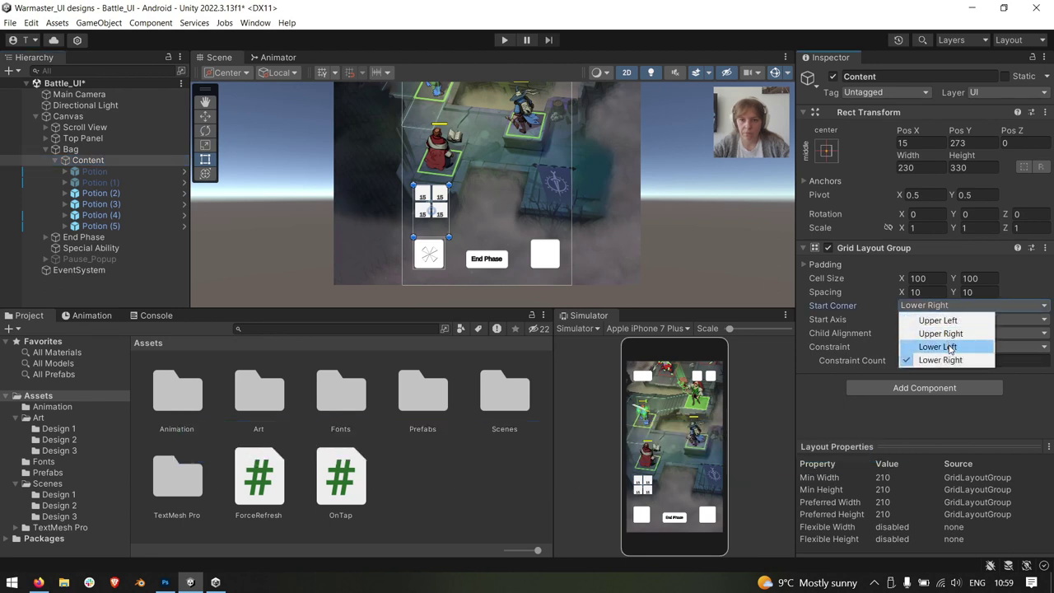
click(948, 346)
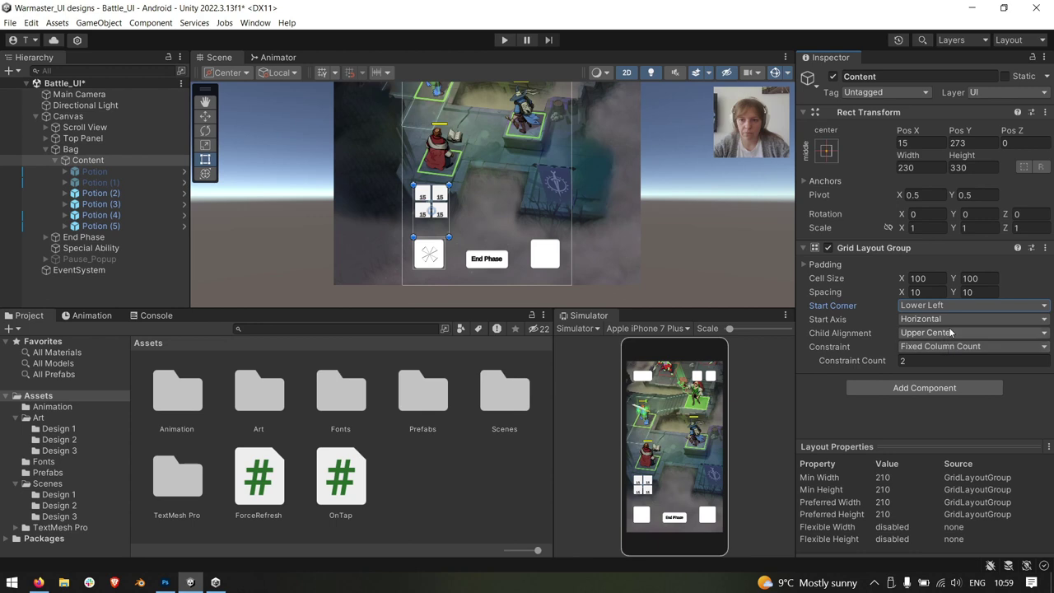
click(951, 334)
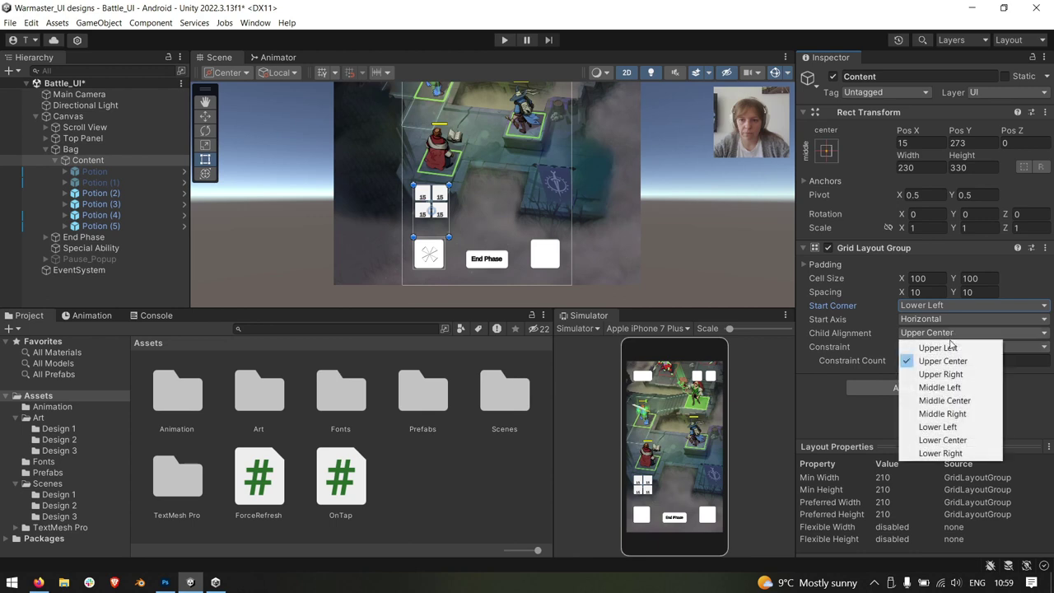
click(966, 442)
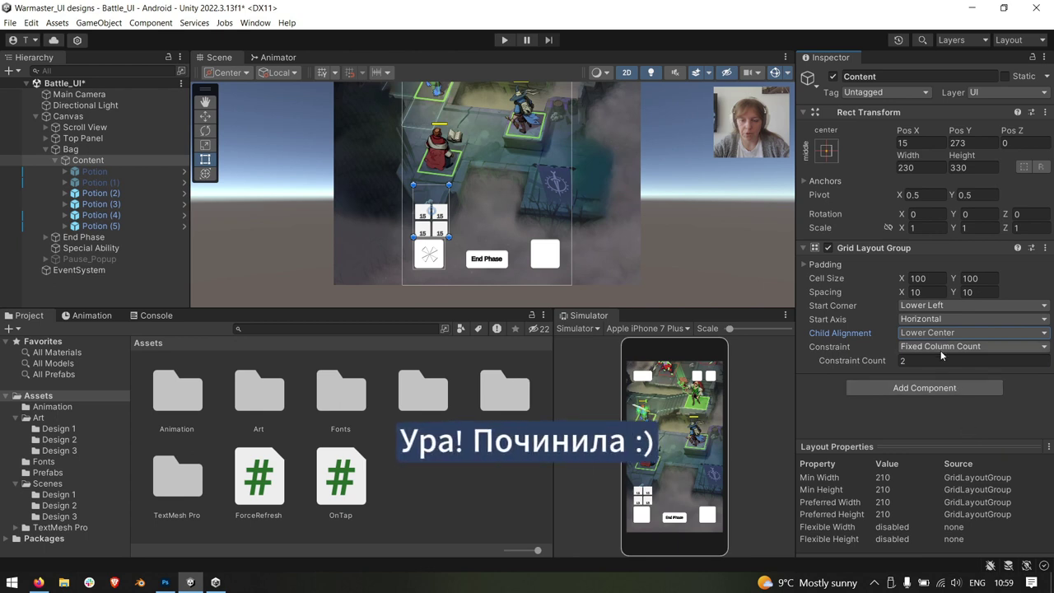
click(115, 193)
click(100, 204)
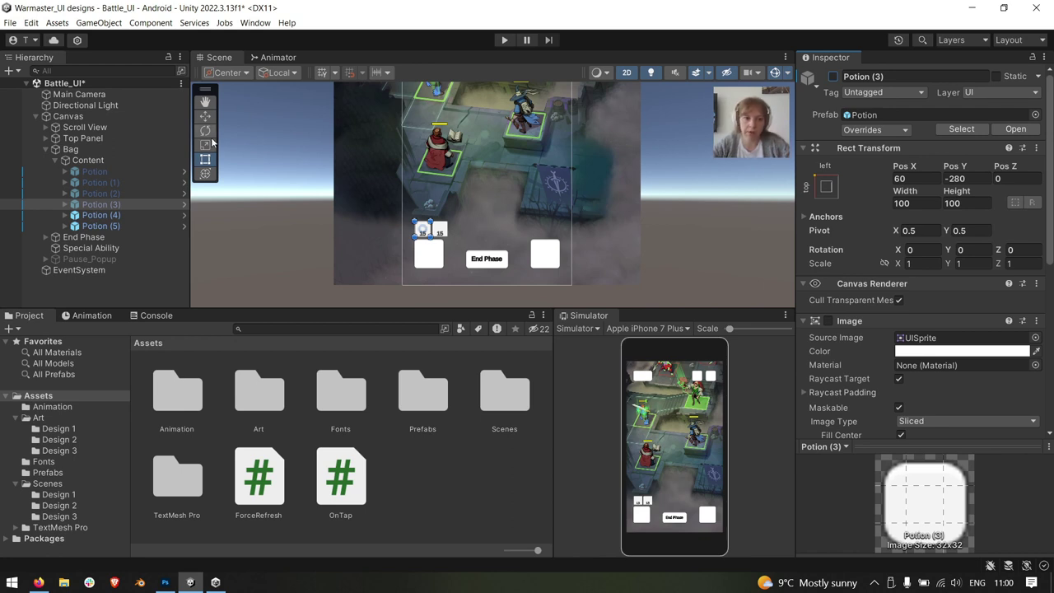
Reactivate the hidden Potion slots so all six fill three rows of two
key(ctrl+z)
key(ctrl+z)
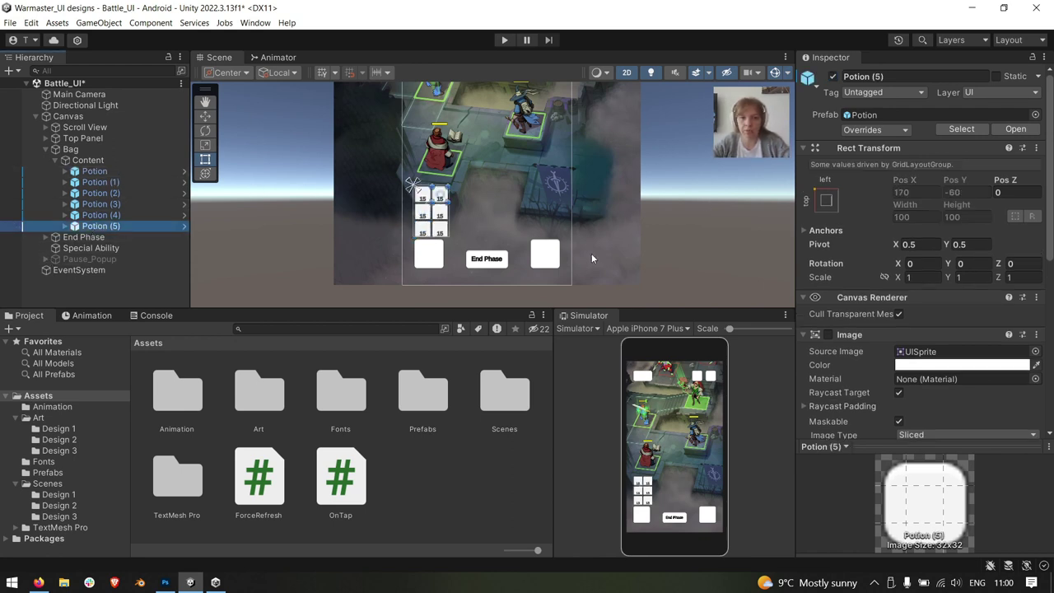
key(ctrl+d)
key(ctrl+d)
key(ctrl+d)
key(ctrl+d)
key(ctrl+d)
key(ctrl+d)
key(ctrl+d)
key(ctrl+d)
key(ctrl+d)
key(ctrl+d)
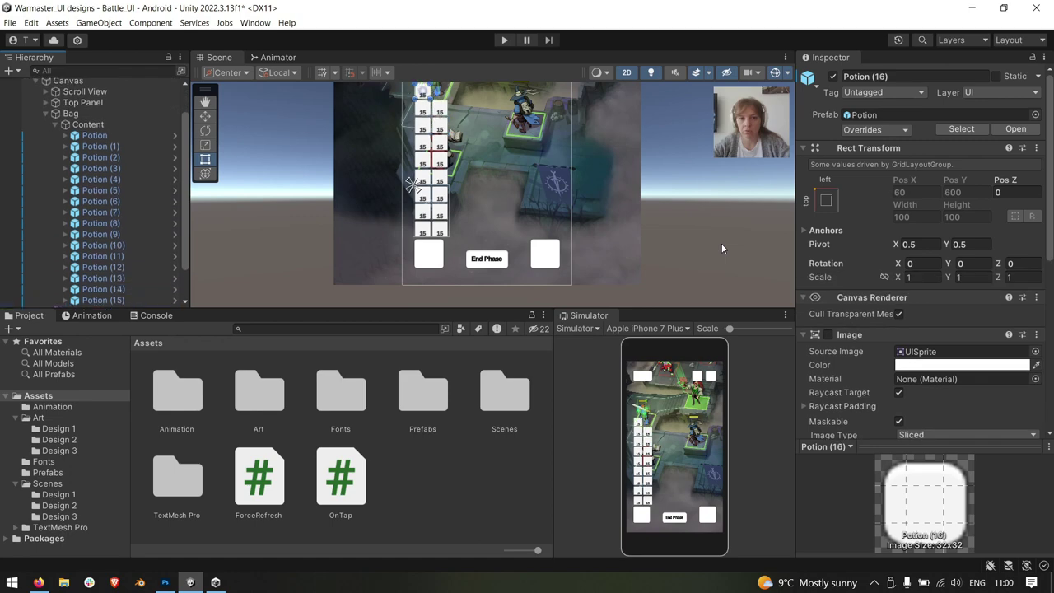
key(ctrl+d)
key(ctrl+d)
scroll(639, 244, down, 3)
scroll(540, 251, down, 2)
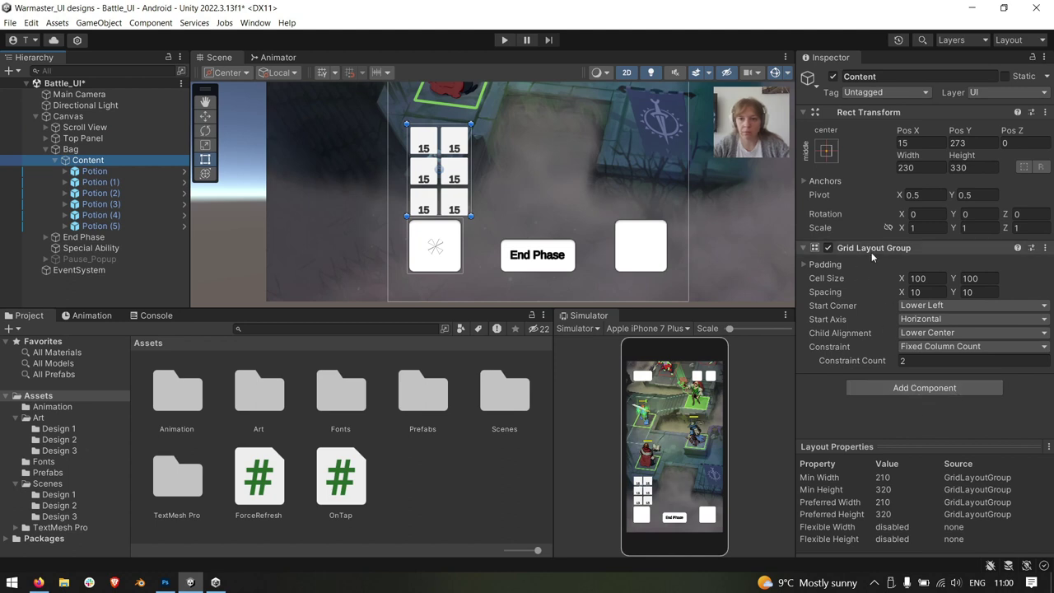
click(108, 150)
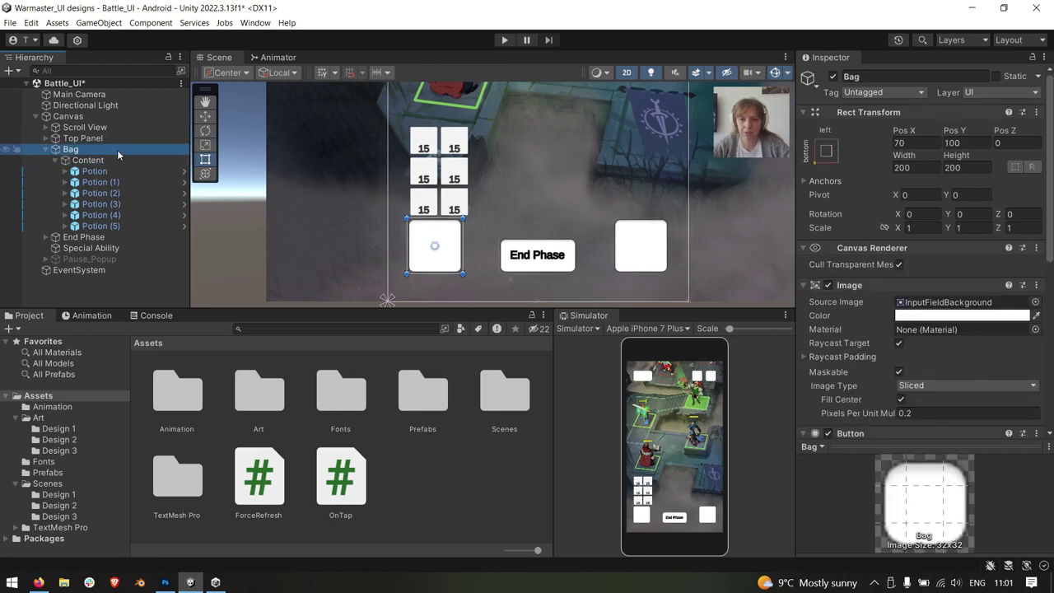
scroll(1027, 295, down, 5)
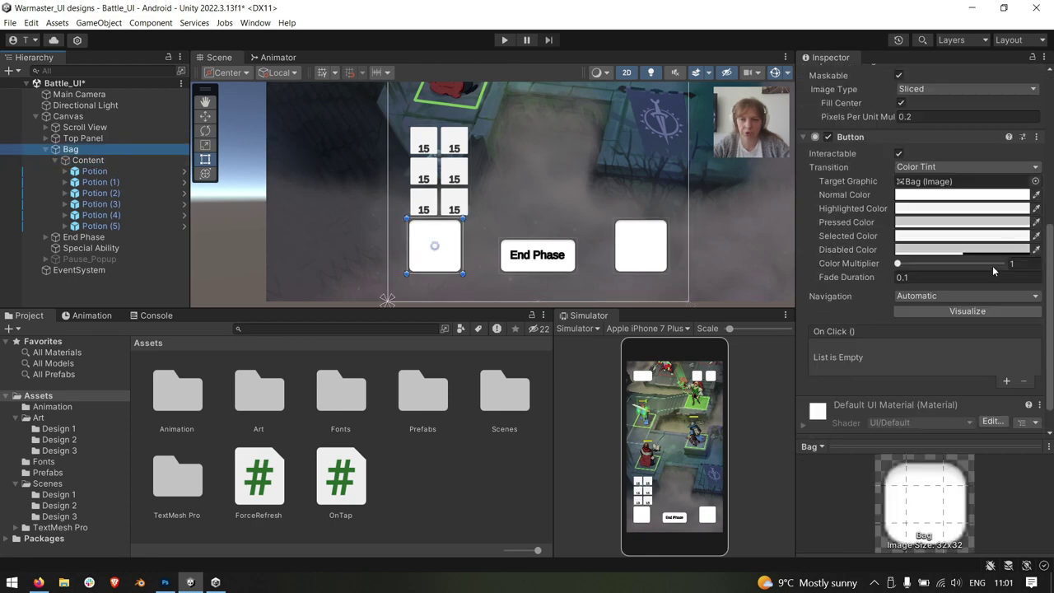
scroll(1017, 289, down, 2)
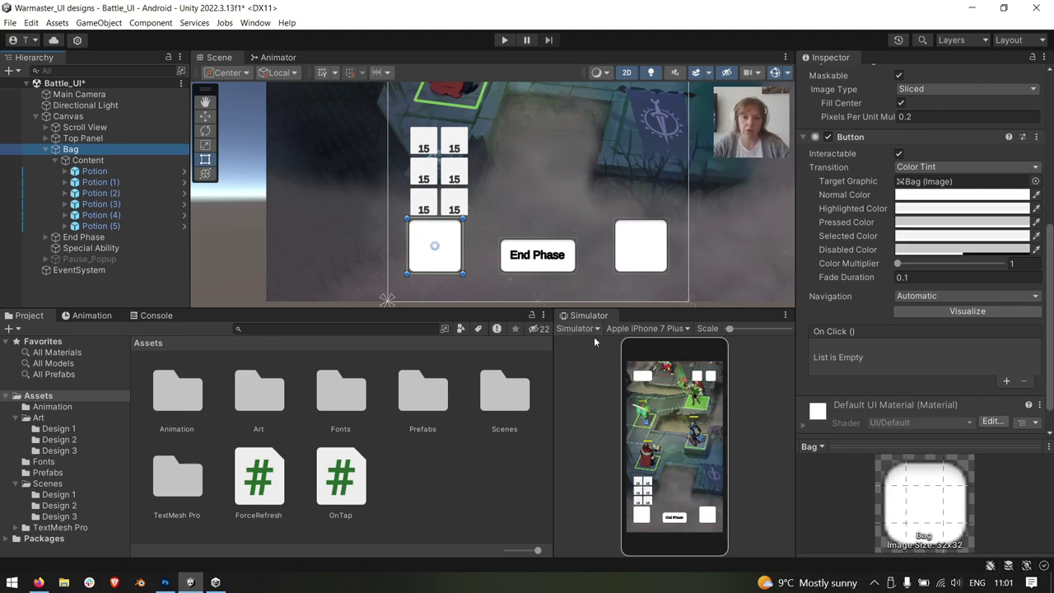
click(90, 159)
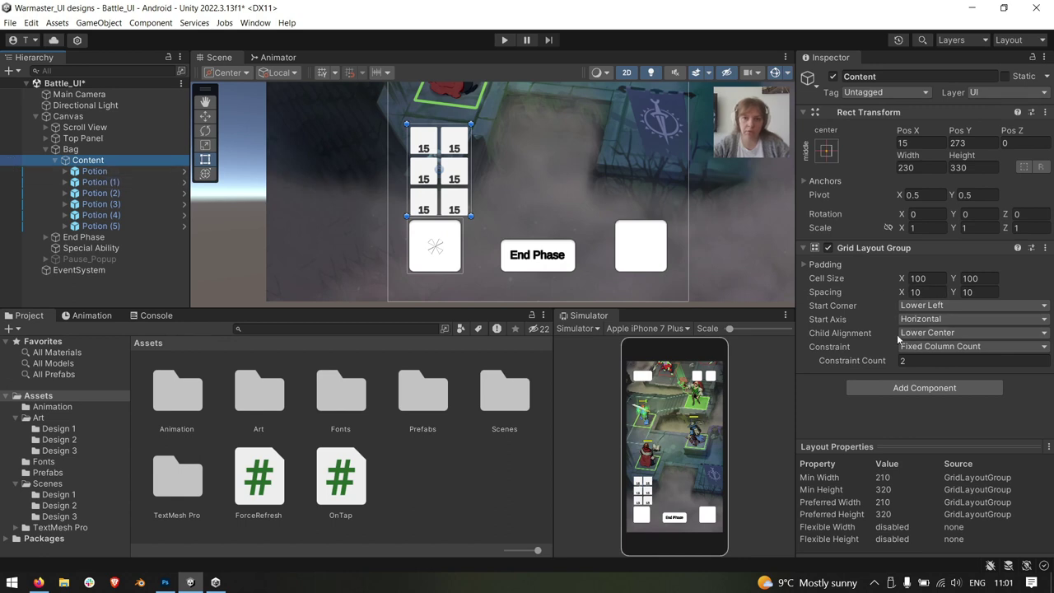
right_click(933, 303)
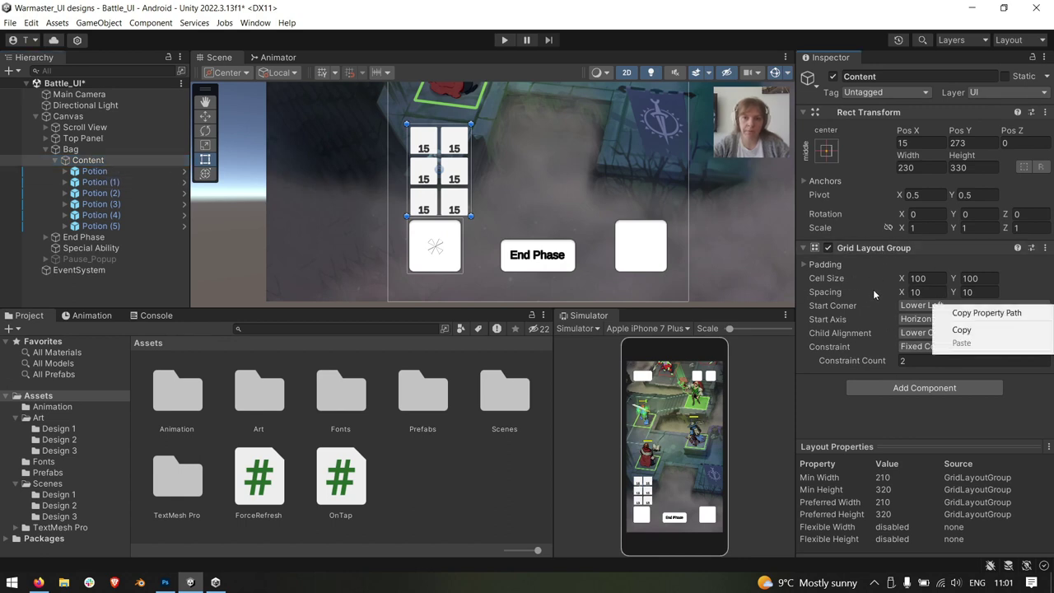
click(873, 289)
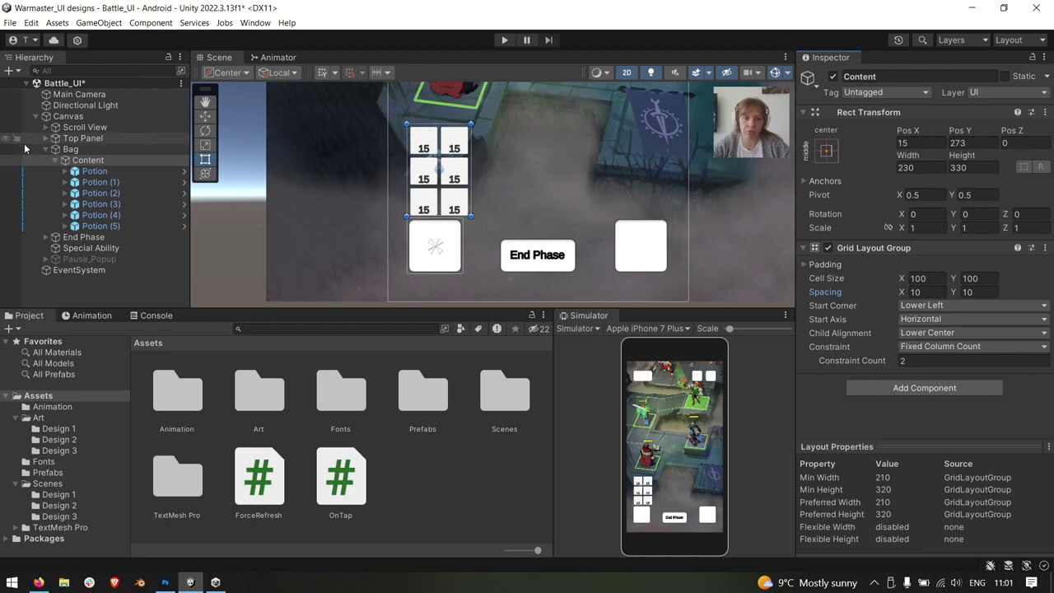
click(111, 153)
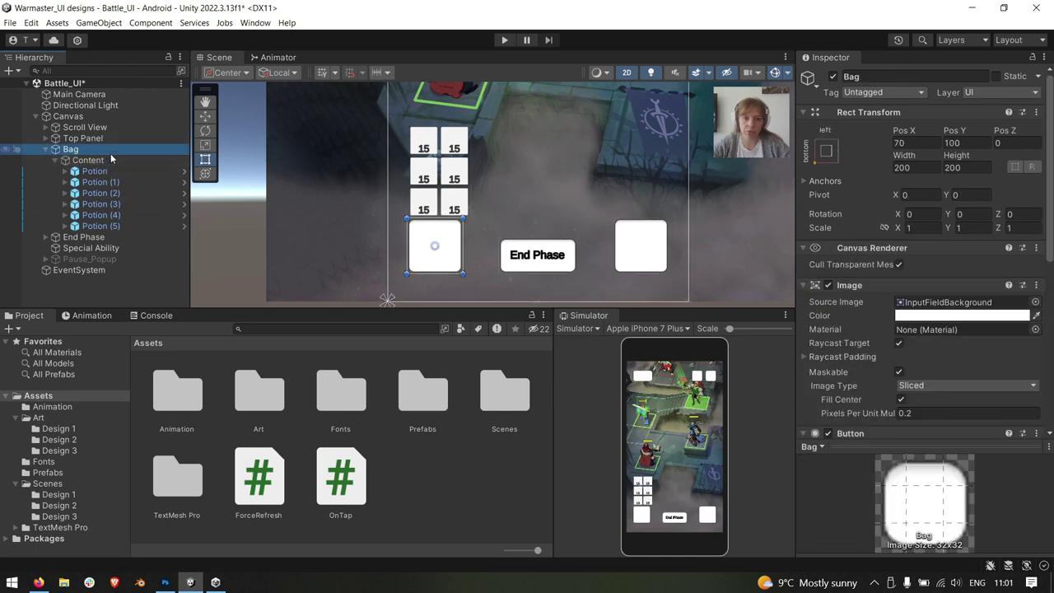
click(91, 160)
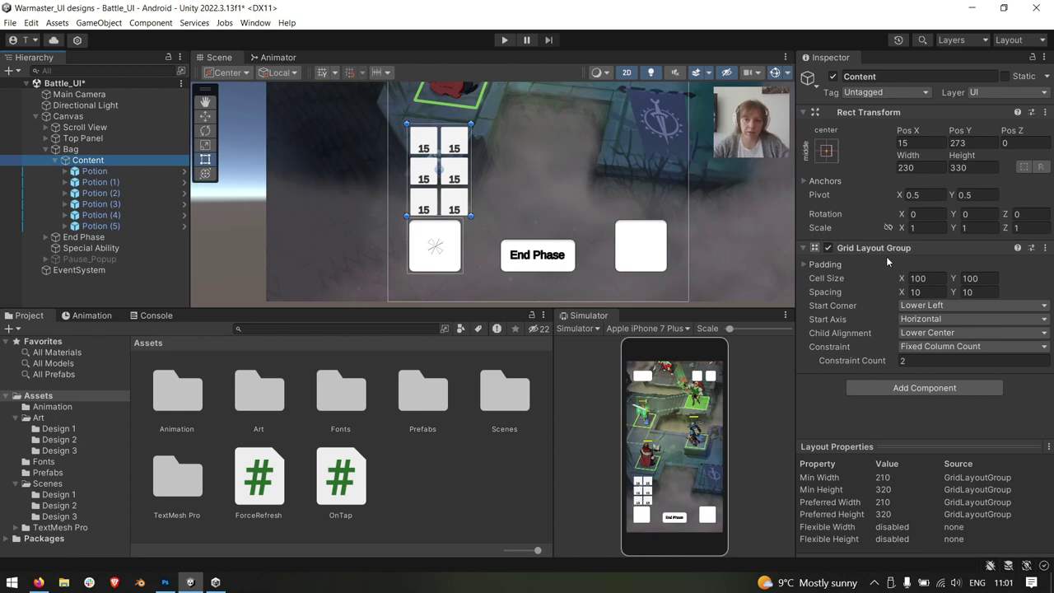
click(913, 388)
text(lay)
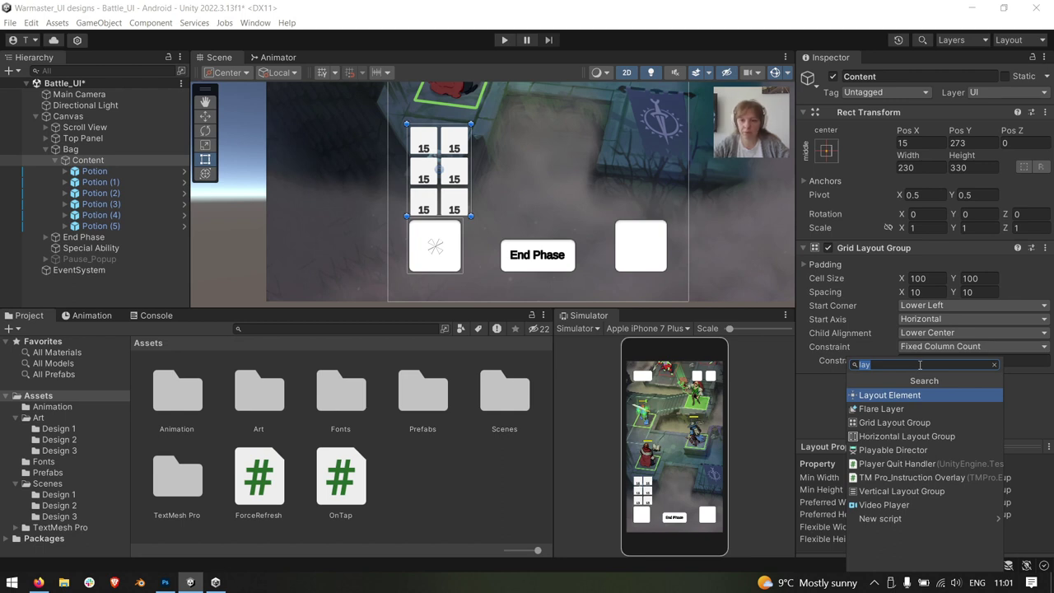
key(BackSpace)
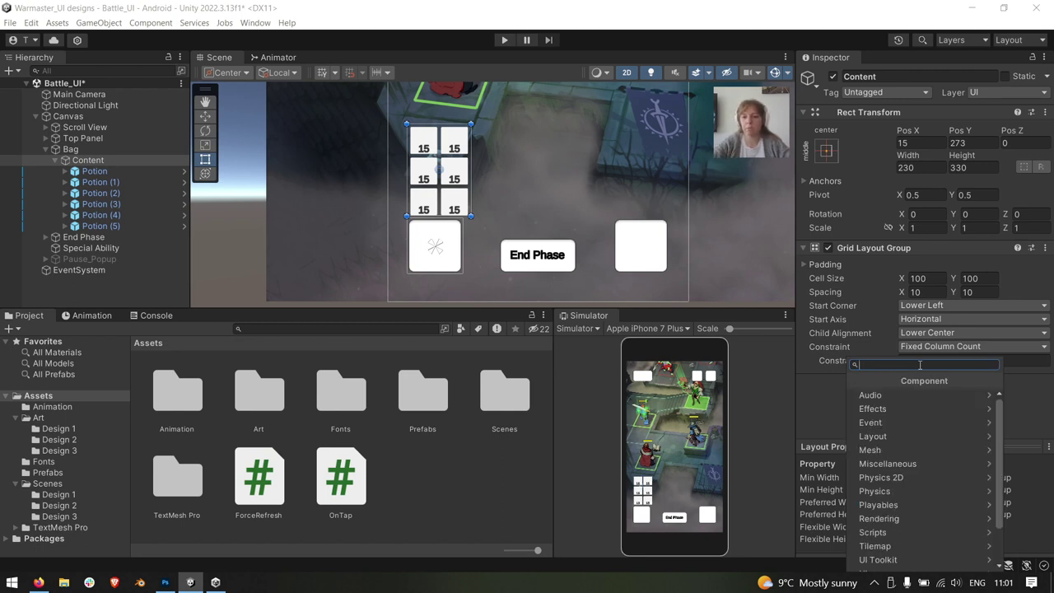
key(Down)
key(Down)
key(Down)
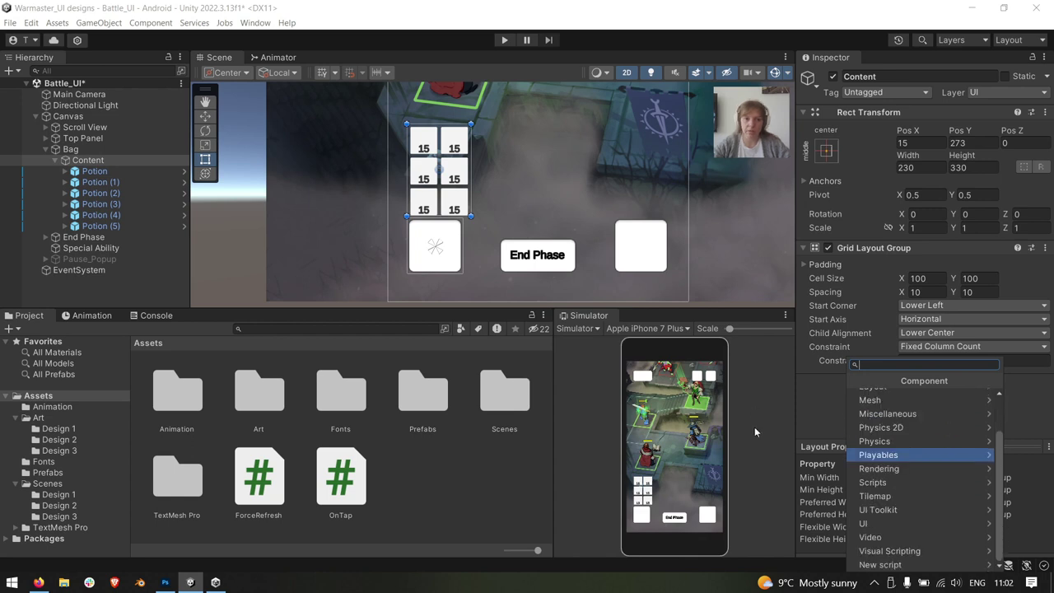
key(Escape)
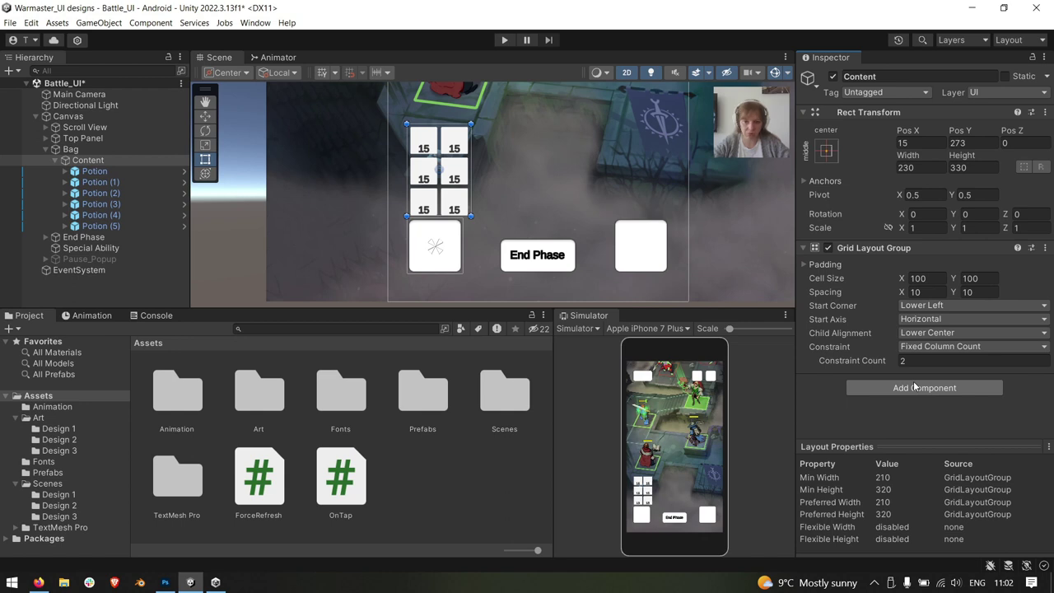
click(914, 386)
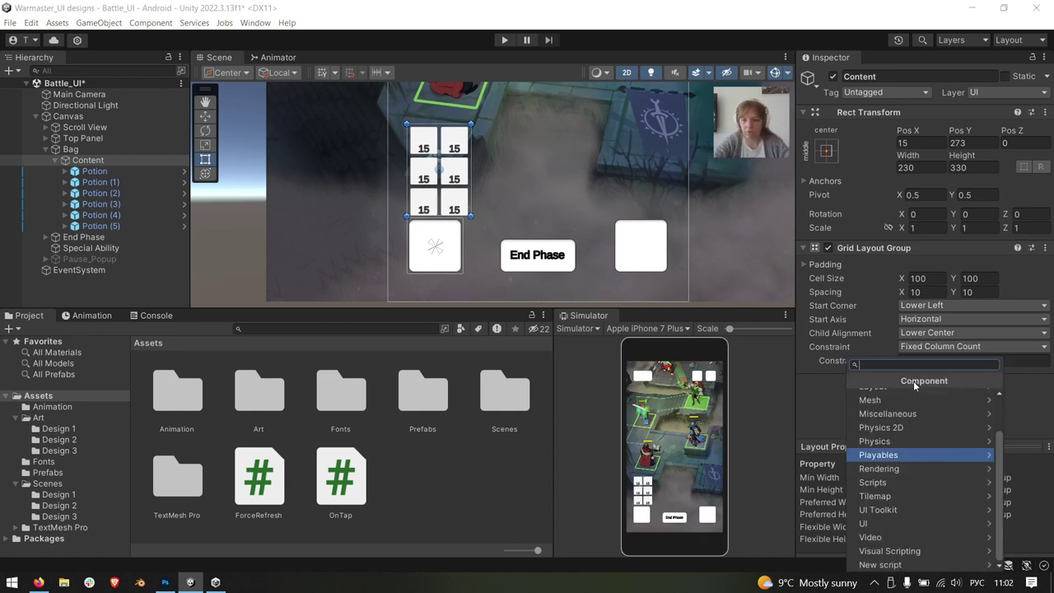
key(alt+shift)
text(layo)
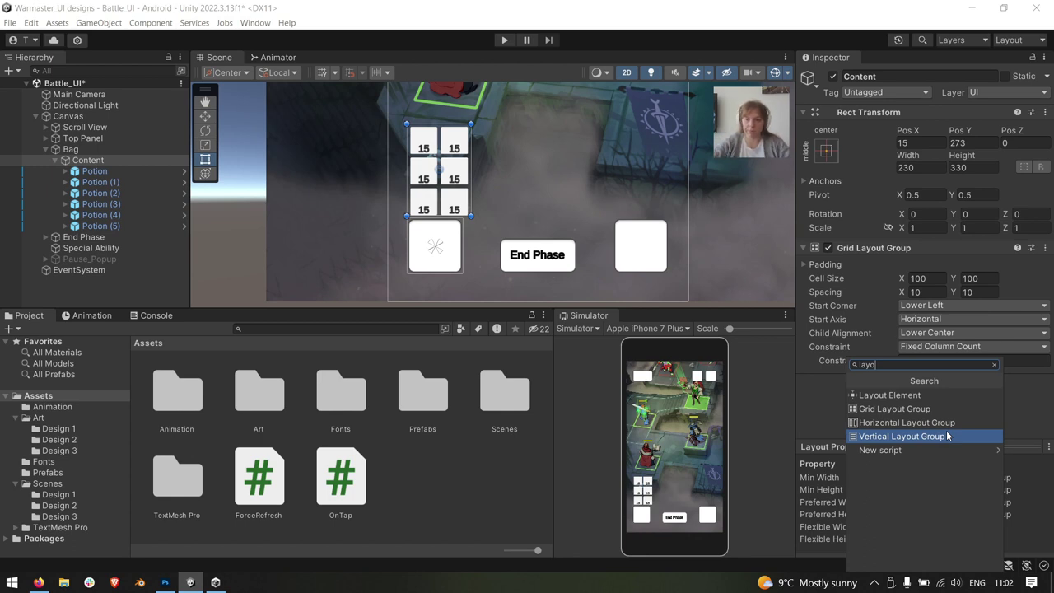
click(1024, 318)
click(921, 278)
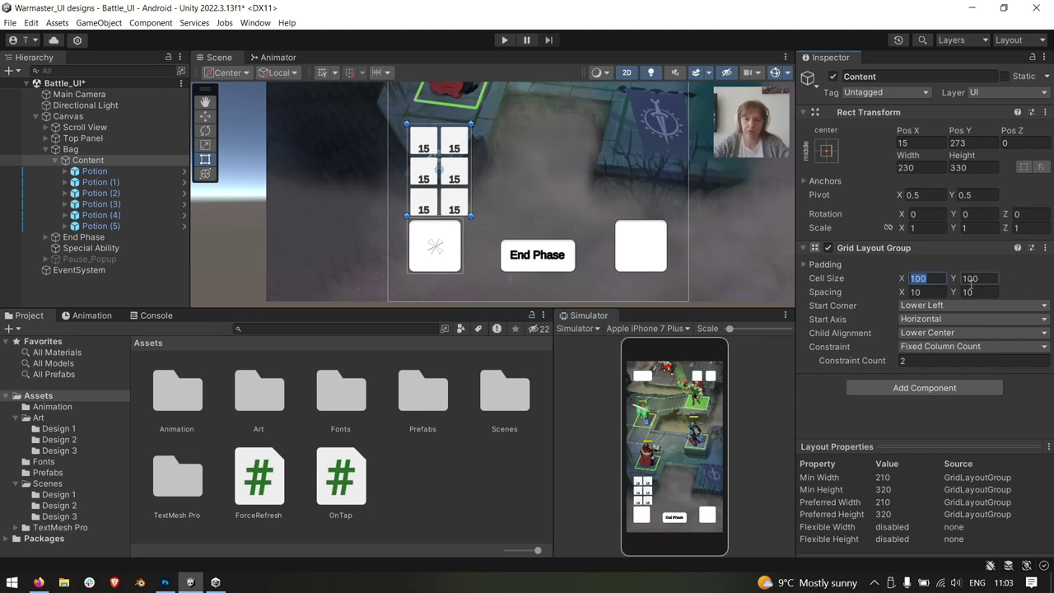
Expand the grid's Padding and try left padding values 0 and 5
click(938, 293)
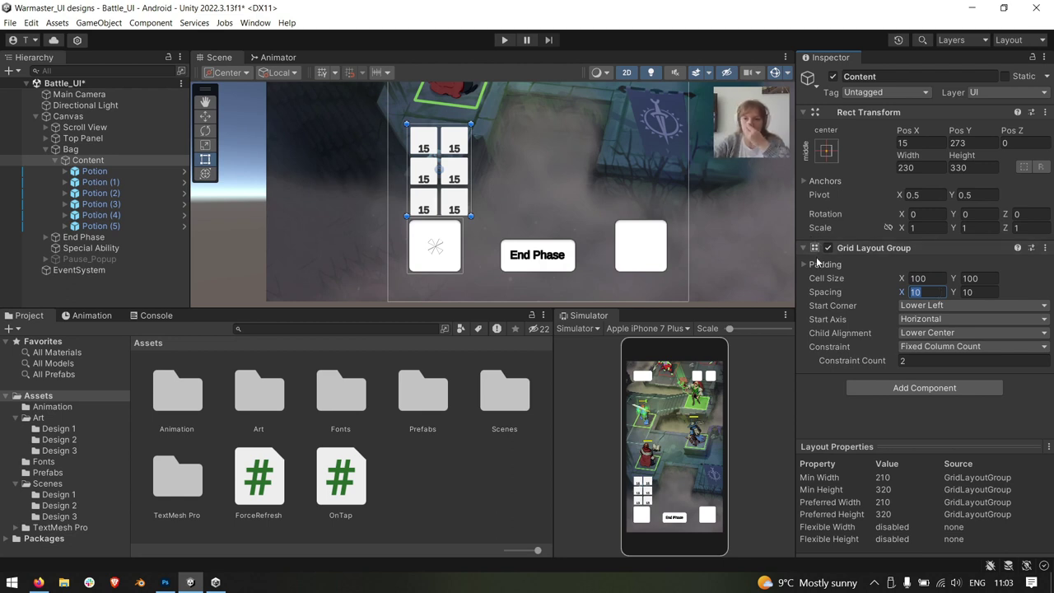
click(805, 263)
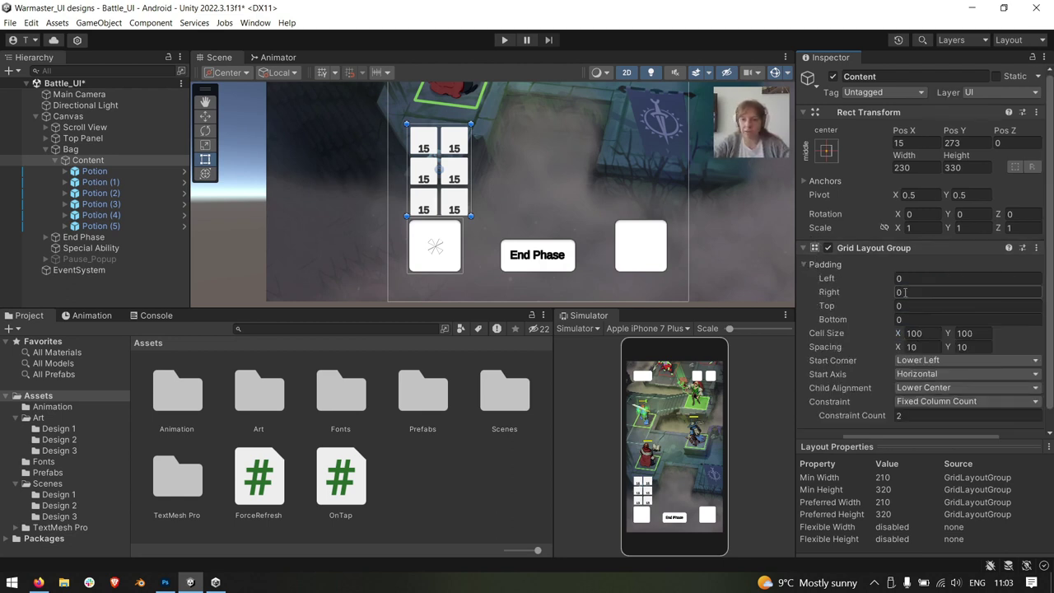
drag(882, 284, 921, 261)
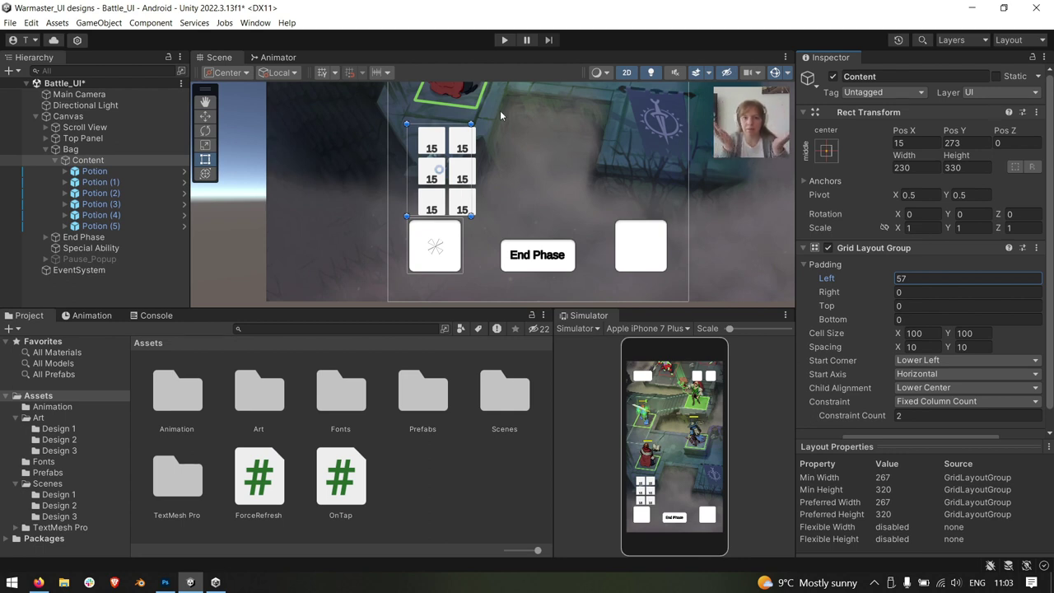
text(0)
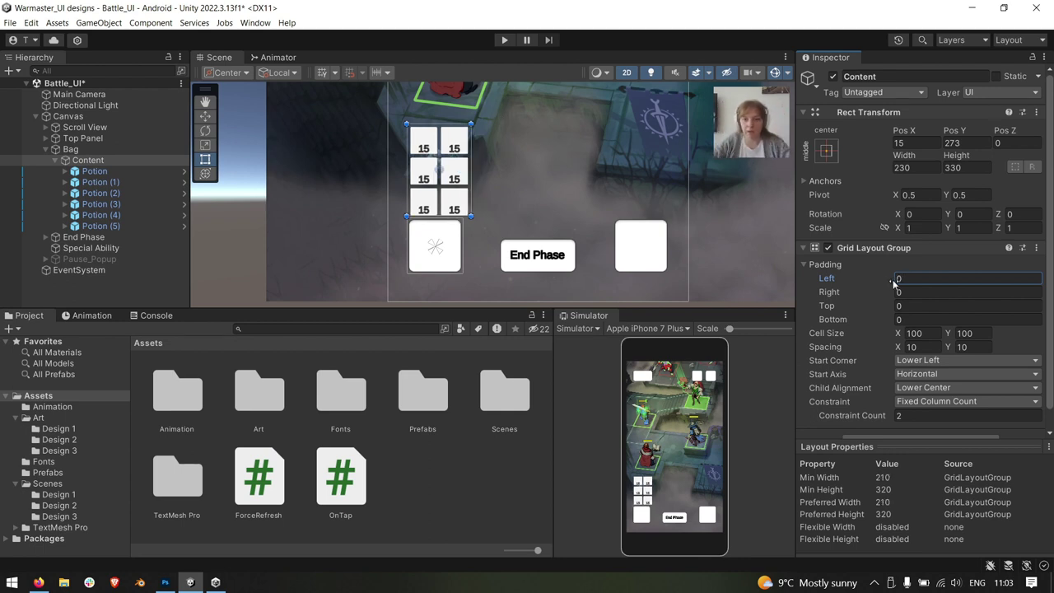
drag(889, 281, 893, 282)
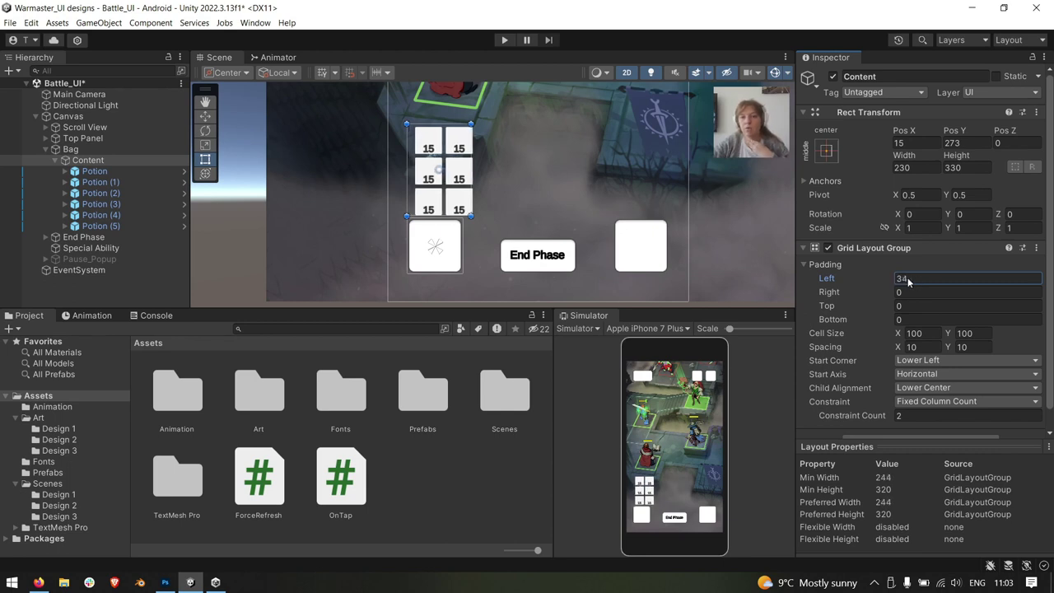
text(5)
Try right padding 18 and top/bottom tweaks, undo all padding back to 0, and collapse Padding
click(902, 292)
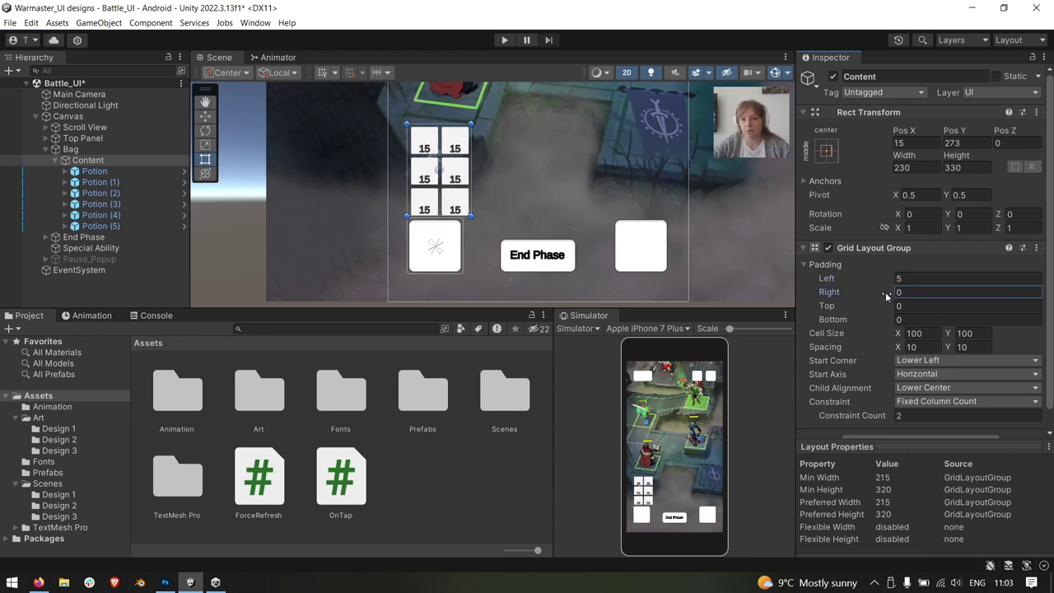
text(18)
mouse_move(886, 307)
mouse_down()
mouse_move(899, 307)
mouse_move(860, 321)
mouse_up()
key(ctrl+z)
key(ctrl+z)
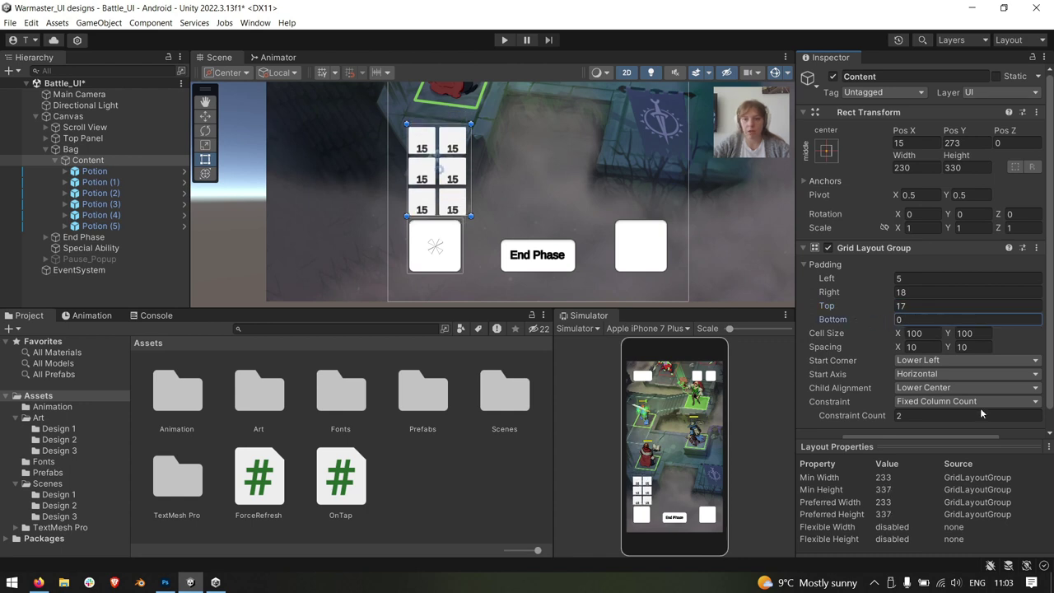
key(ctrl+z)
key(ctrl+z)
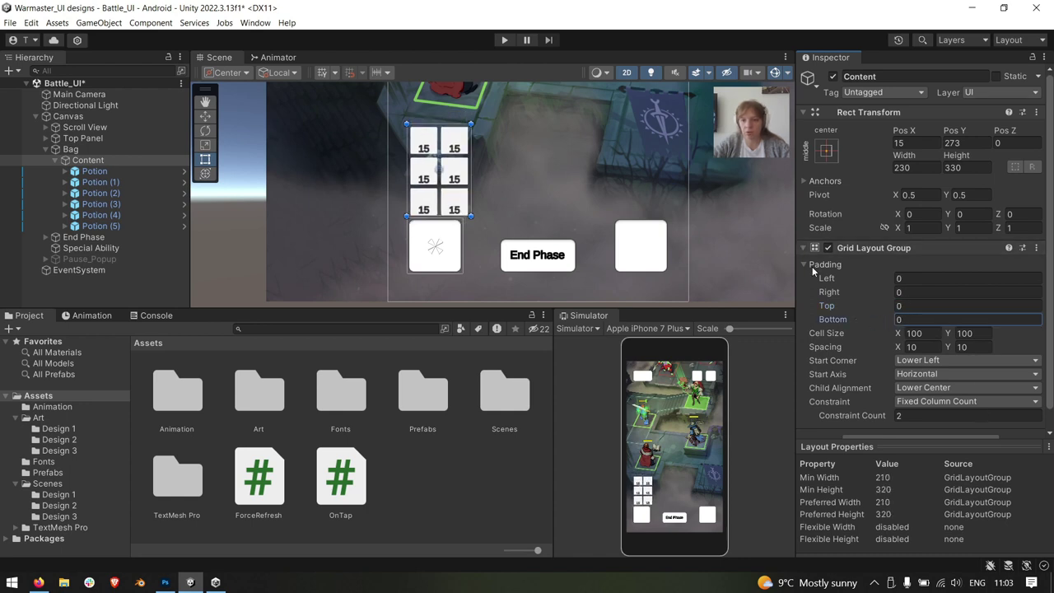
click(807, 264)
key(ctrl+z)
key(ctrl+y)
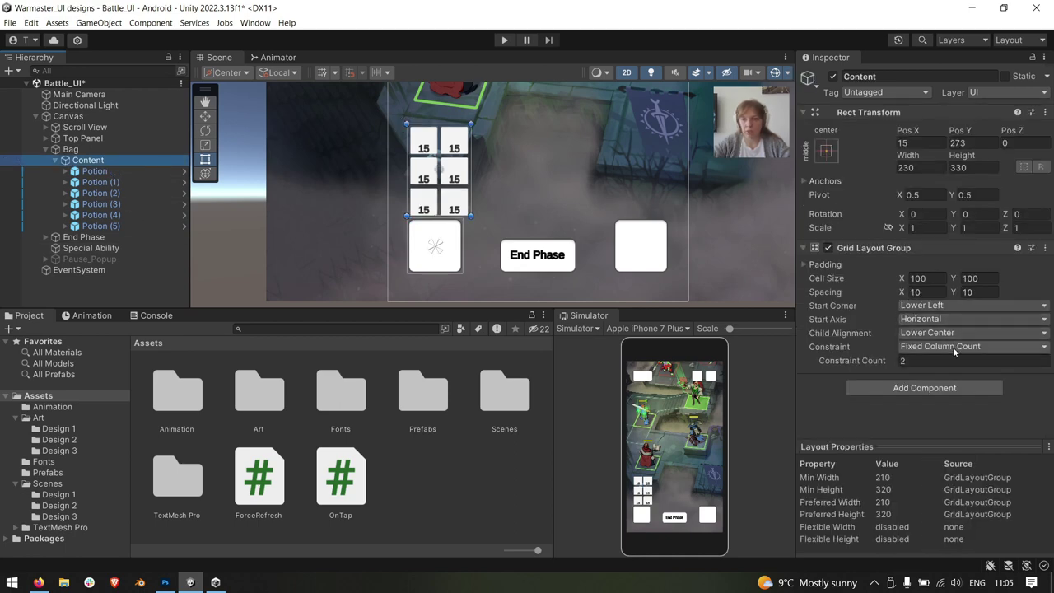
click(957, 349)
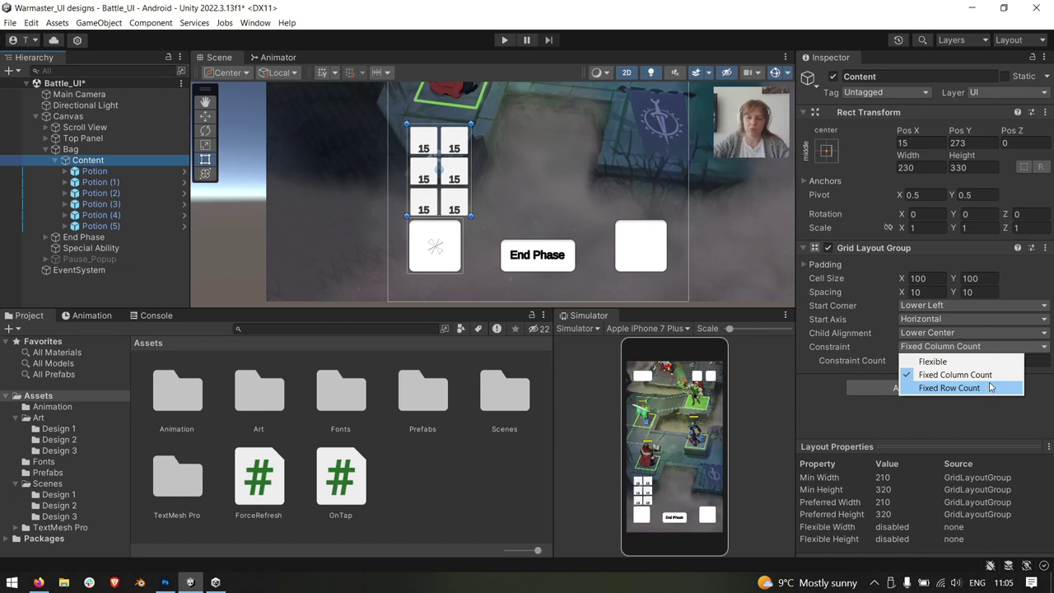
click(863, 339)
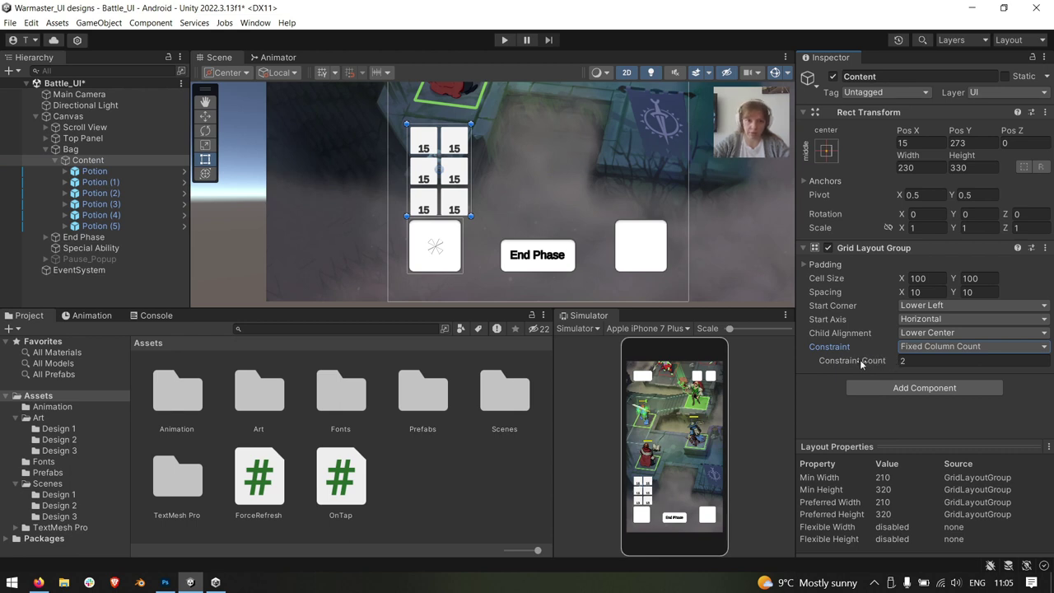
click(861, 363)
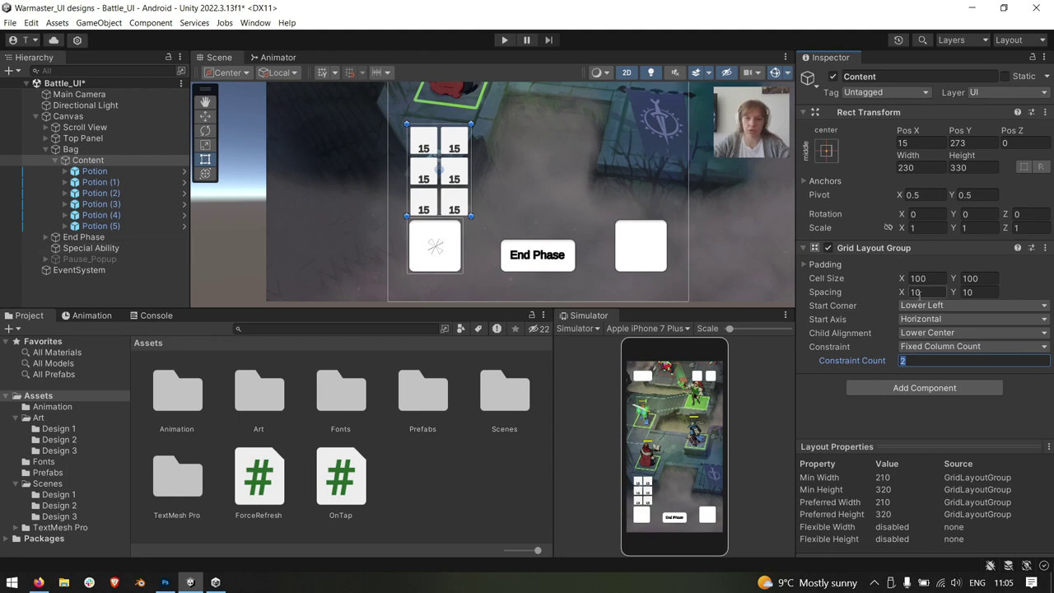
click(88, 171)
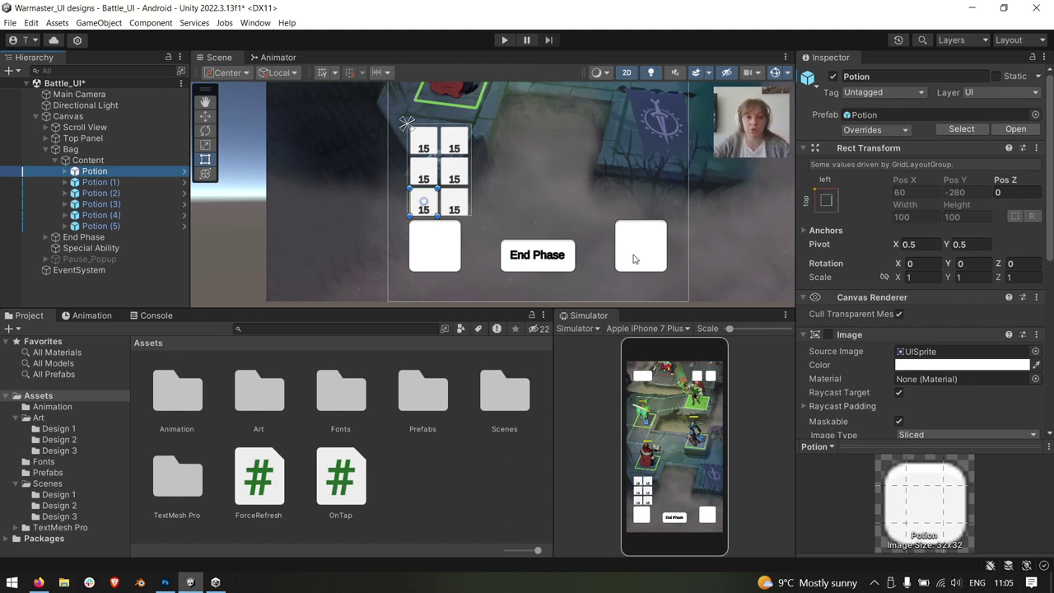
key(Right)
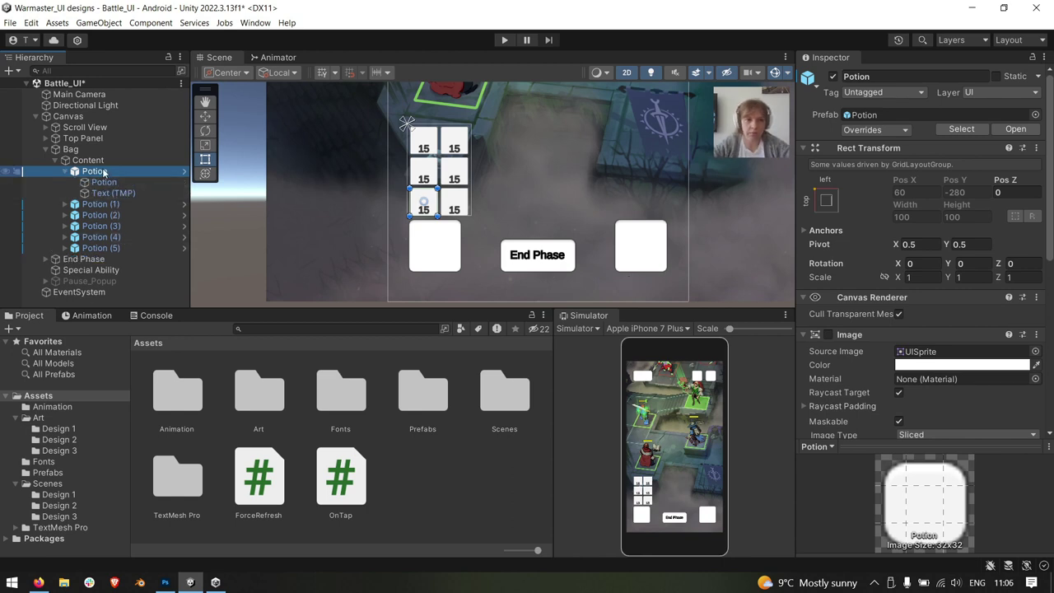
scroll(897, 324, down, 1)
scroll(897, 324, down, 1)
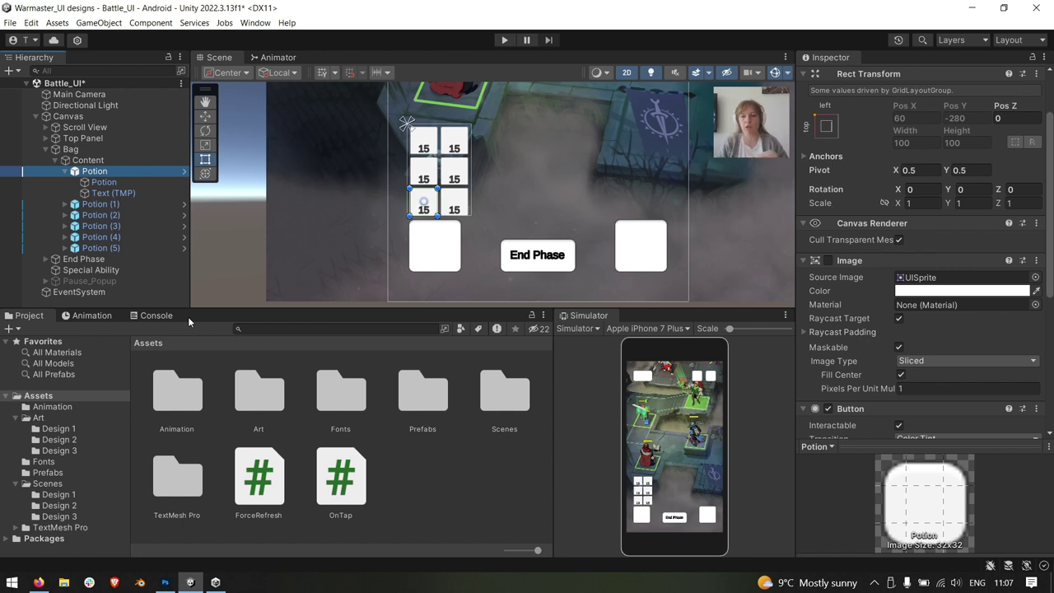
click(65, 171)
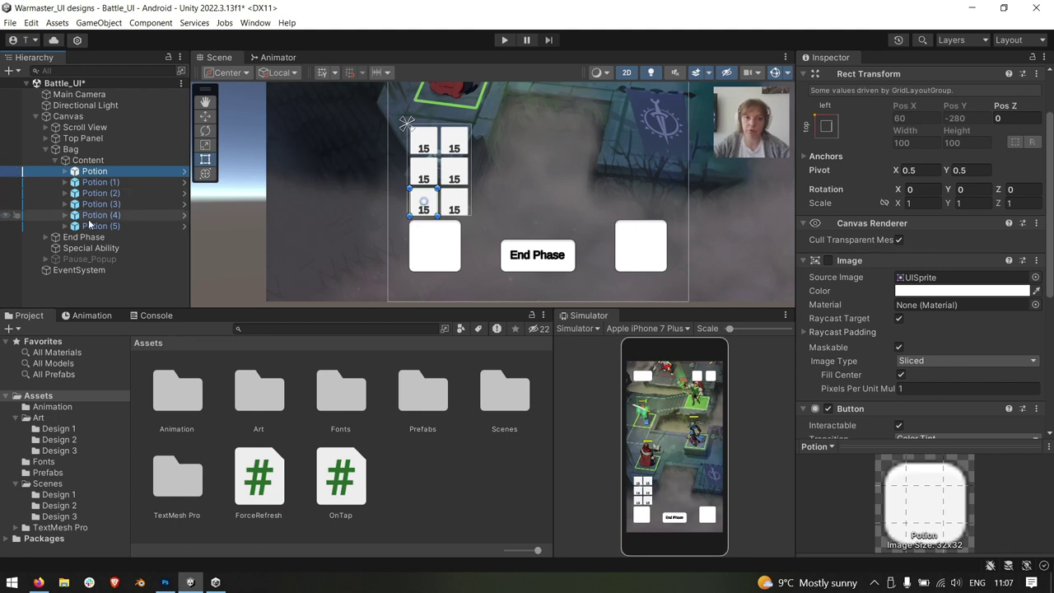
click(76, 392)
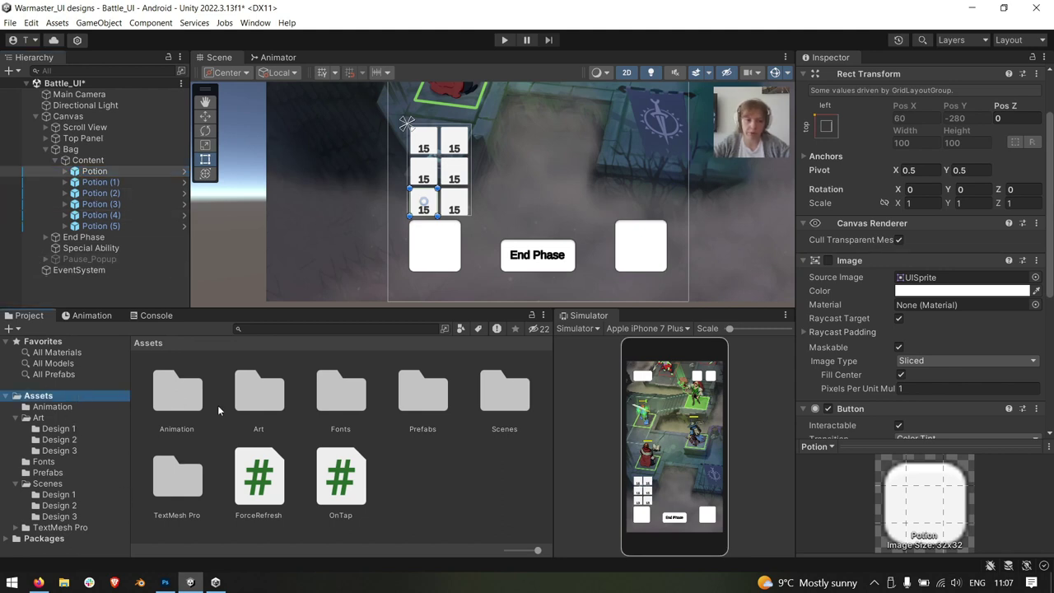
Open the Prefabs folder and select the End Phase button in the Hierarchy
click(422, 391)
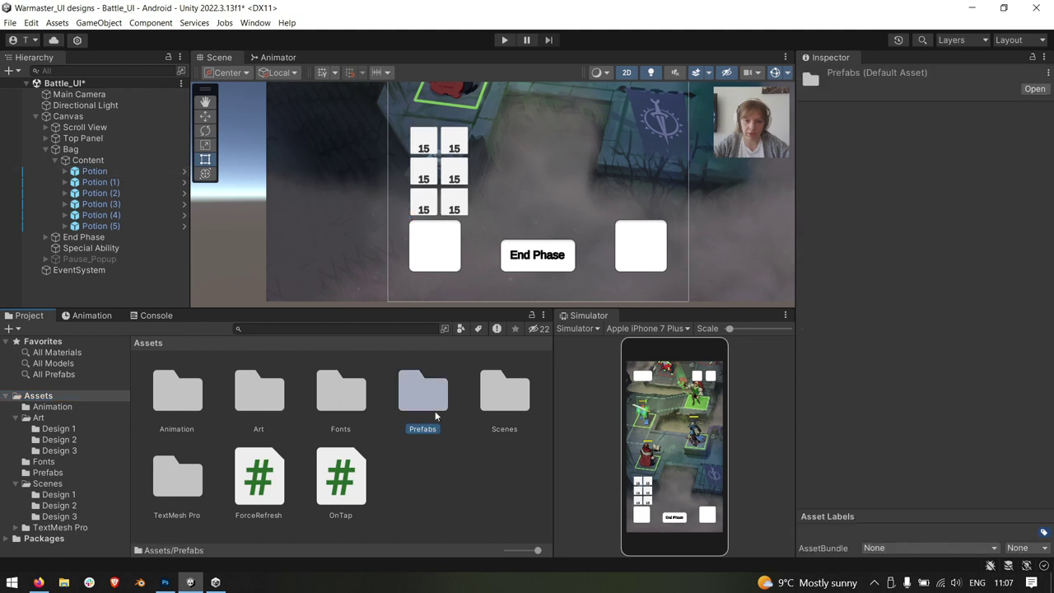
double_click(433, 386)
scroll(462, 430, down, 2)
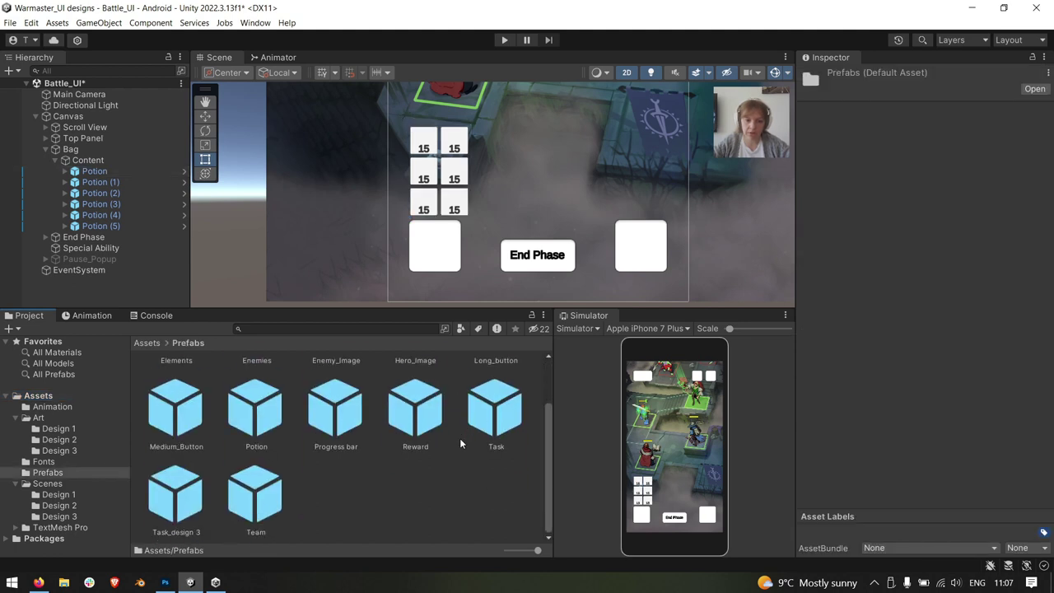
scroll(478, 460, up, 2)
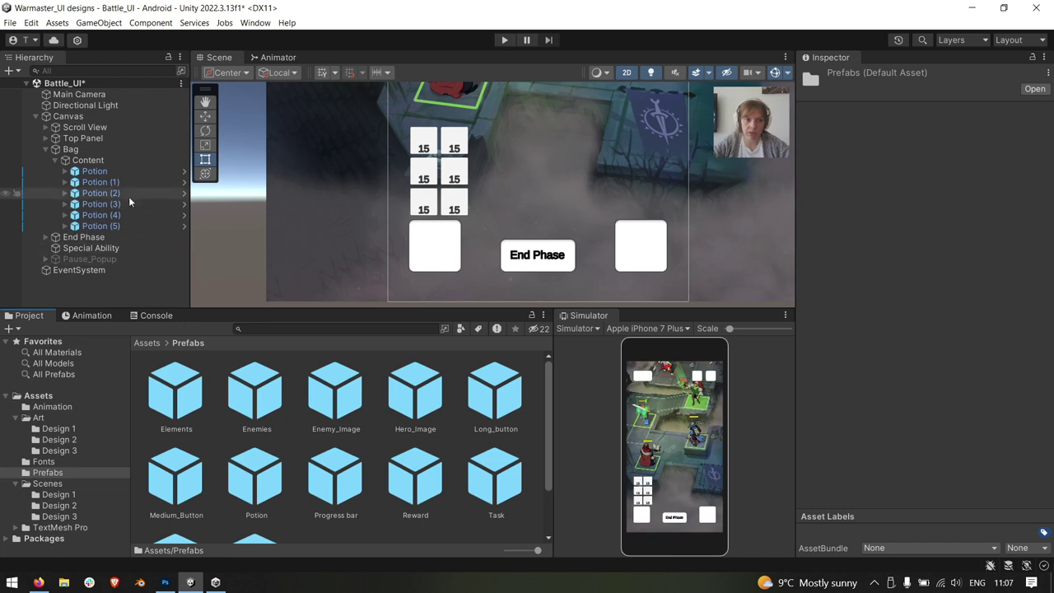
click(119, 171)
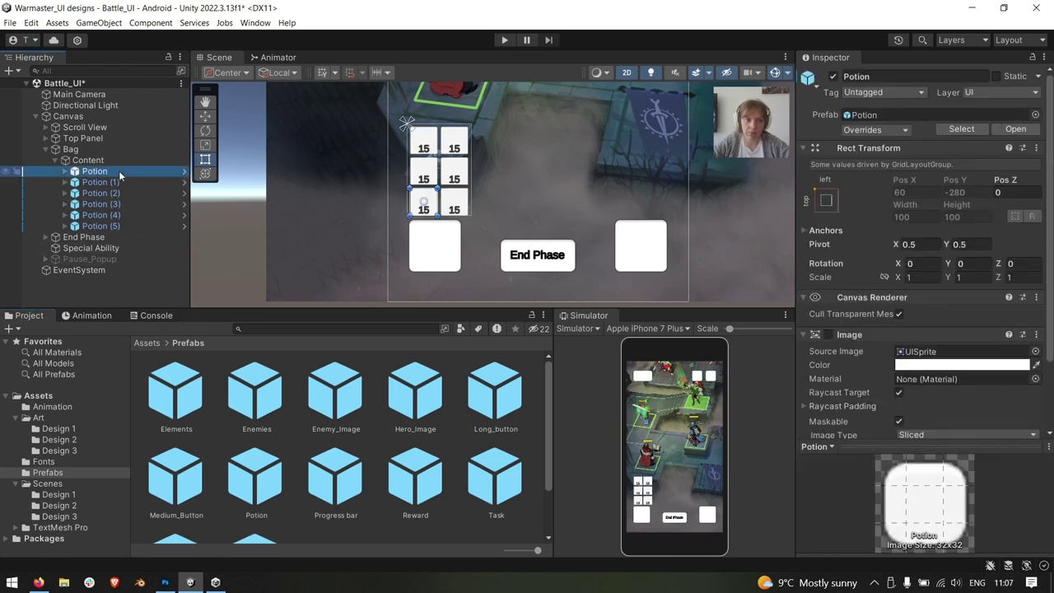
click(118, 238)
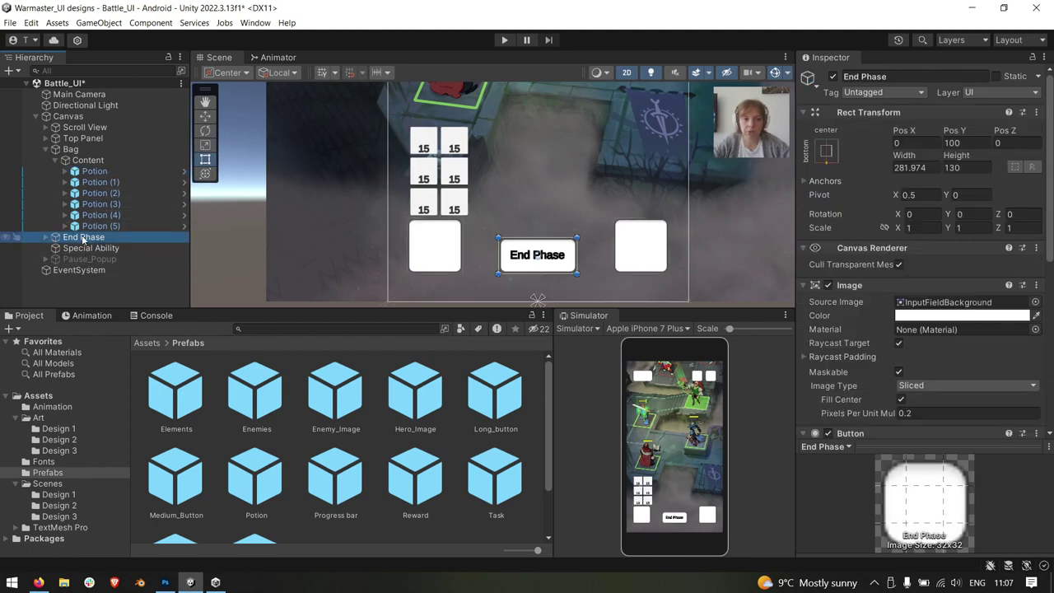
Drag End Phase into Prefabs to create a prefab, then delete that new asset
drag(83, 239, 456, 529)
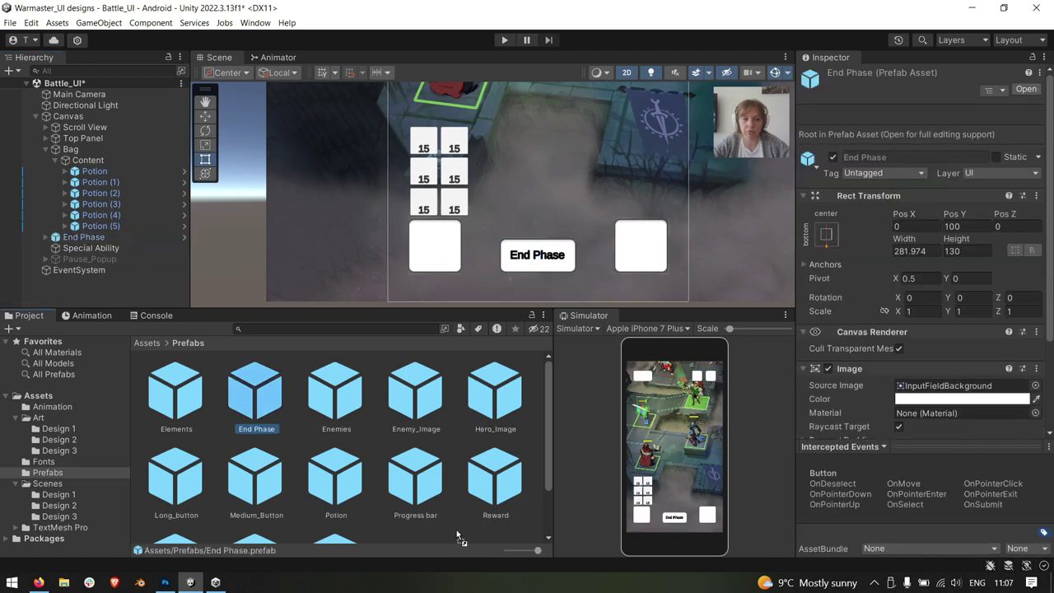
scroll(449, 476, down, 2)
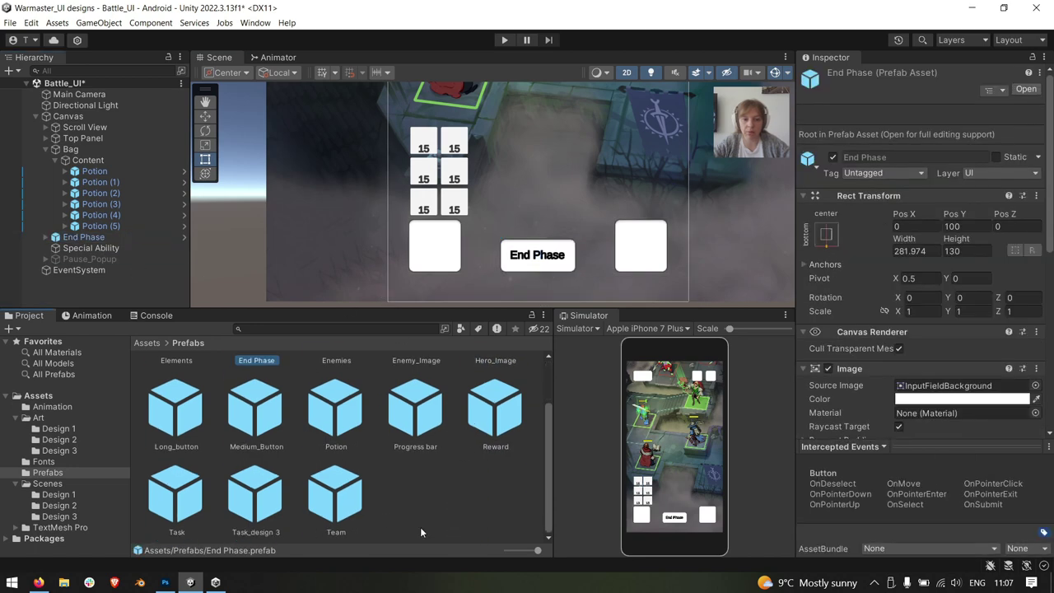
click(144, 238)
scroll(244, 396, up, 2)
click(244, 395)
key(Delete)
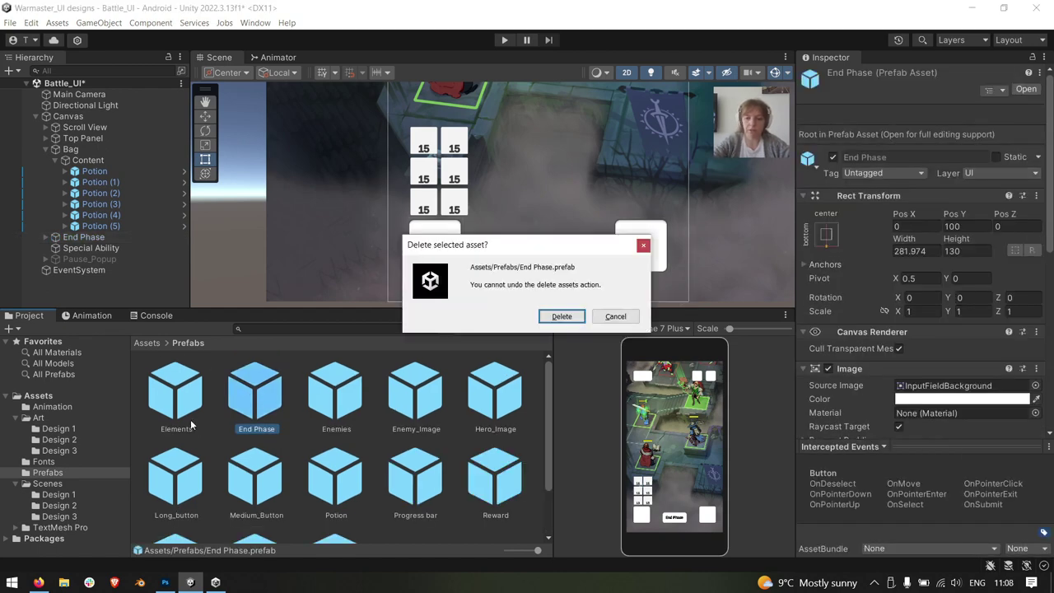
key(Escape)
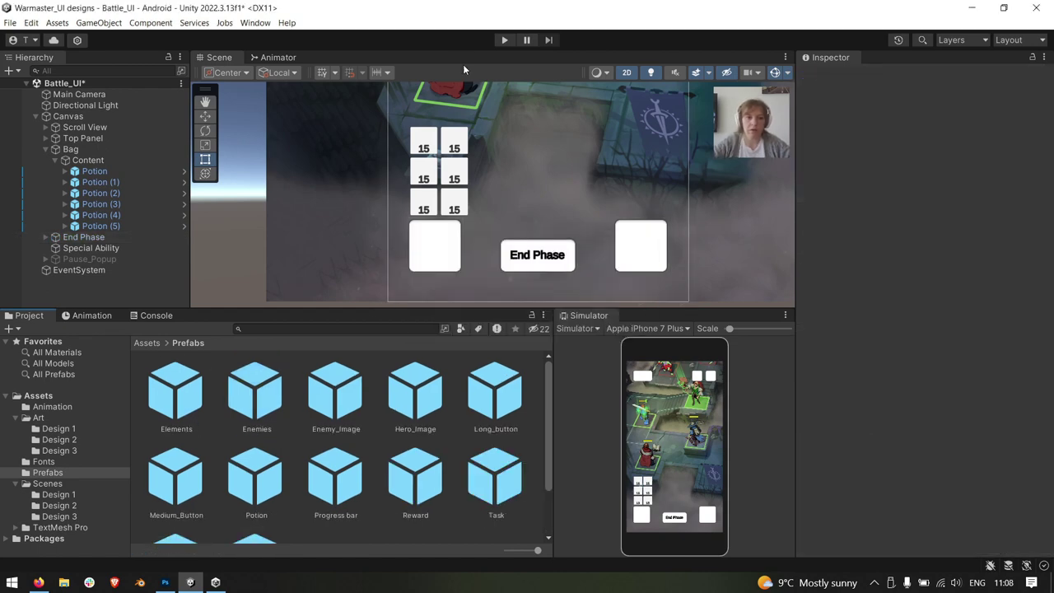
Inspect the Potion prefab asset, then expand the first Potion slot to show its Potion image and Text (TMP)
click(93, 170)
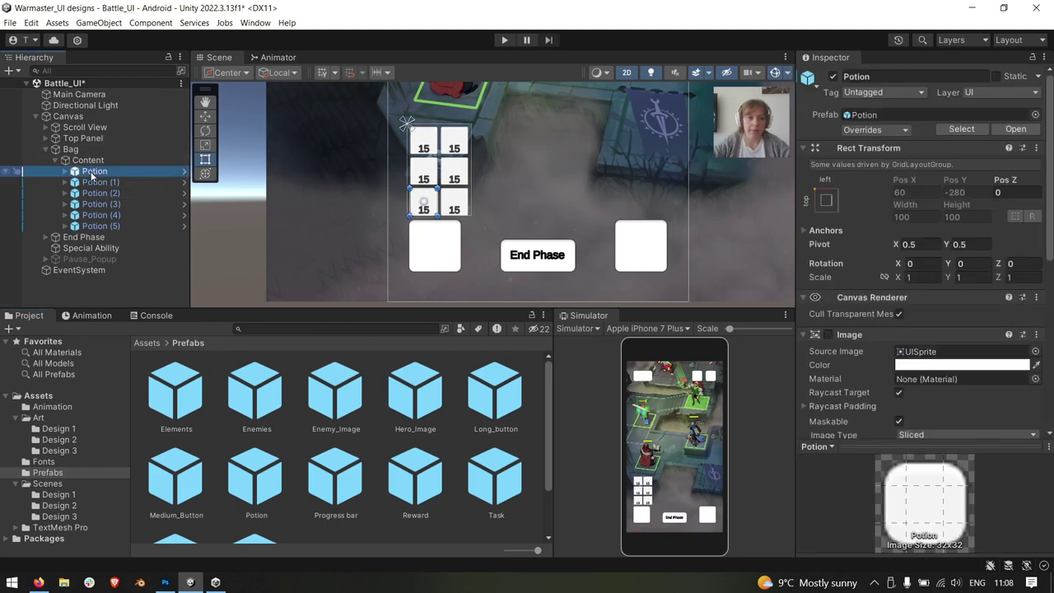
scroll(428, 439, down, 2)
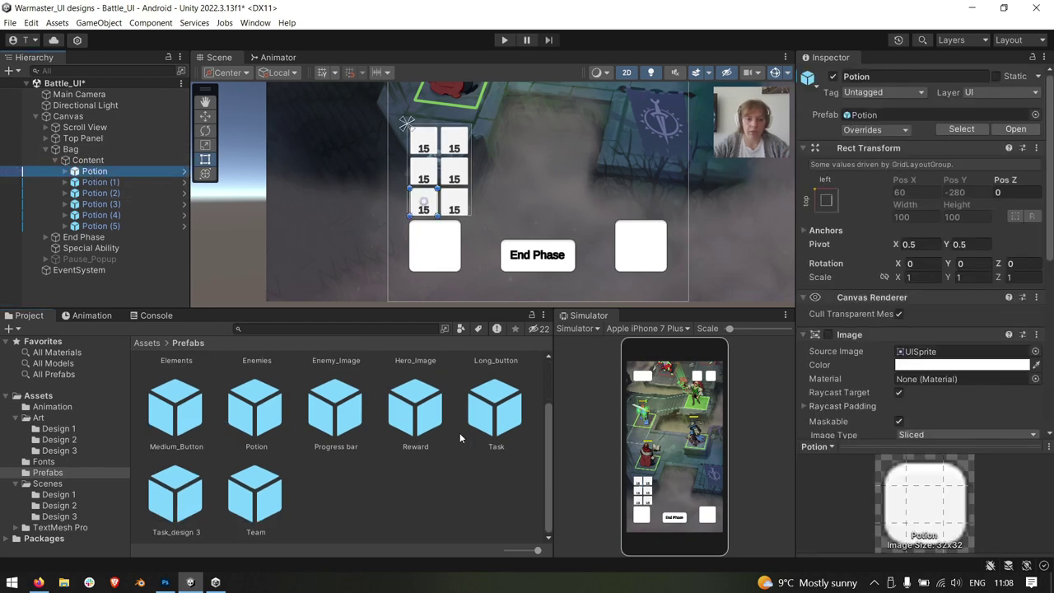
click(268, 424)
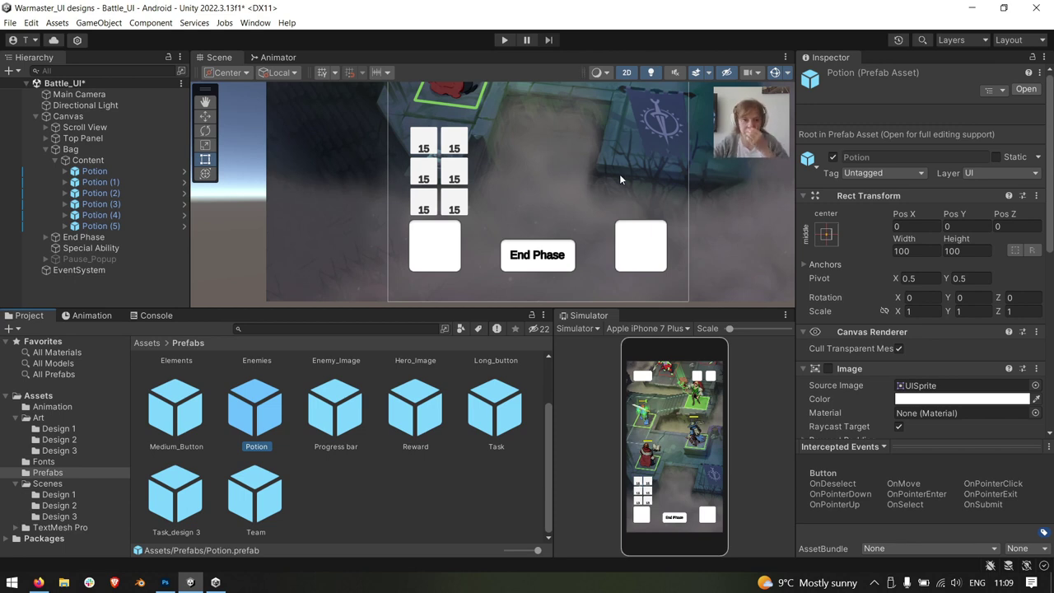
click(66, 172)
click(65, 172)
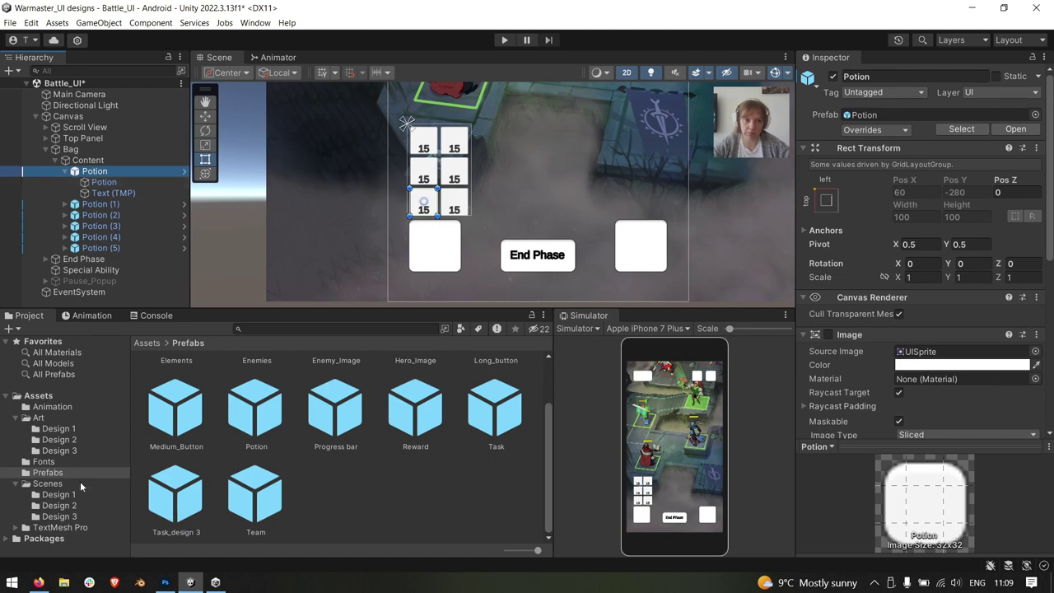
Open Art > Design 1 and undo a green icon mistakenly put on the slot background
click(59, 417)
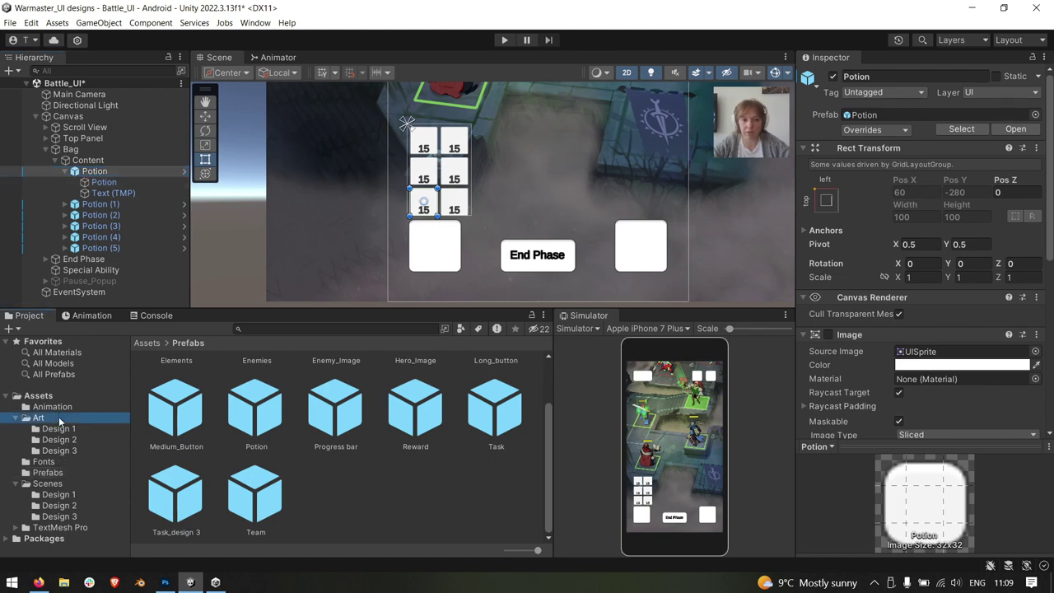
click(75, 428)
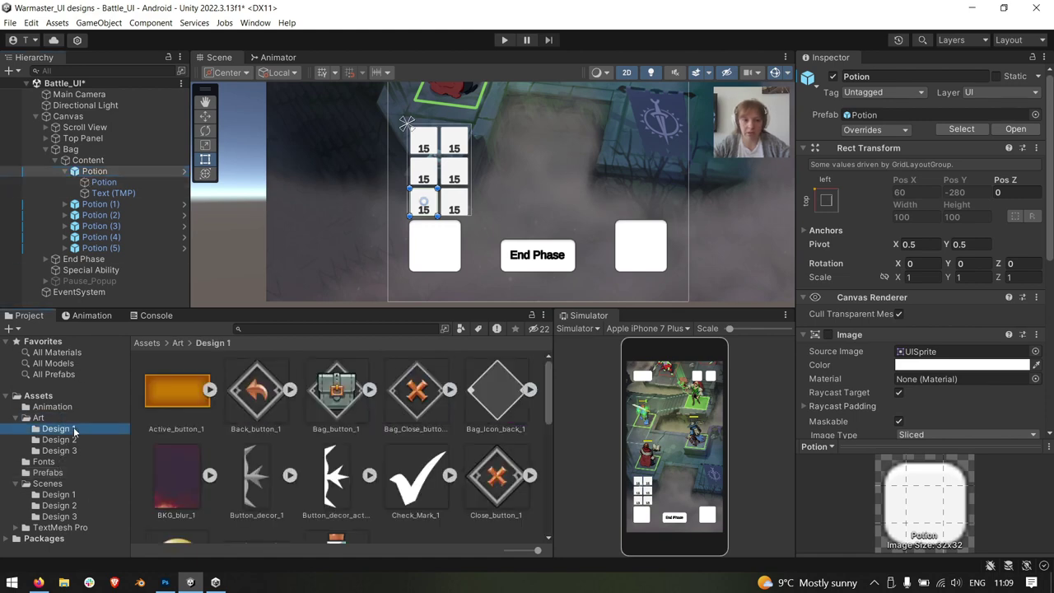
scroll(321, 512, down, 2)
scroll(321, 512, down, 1)
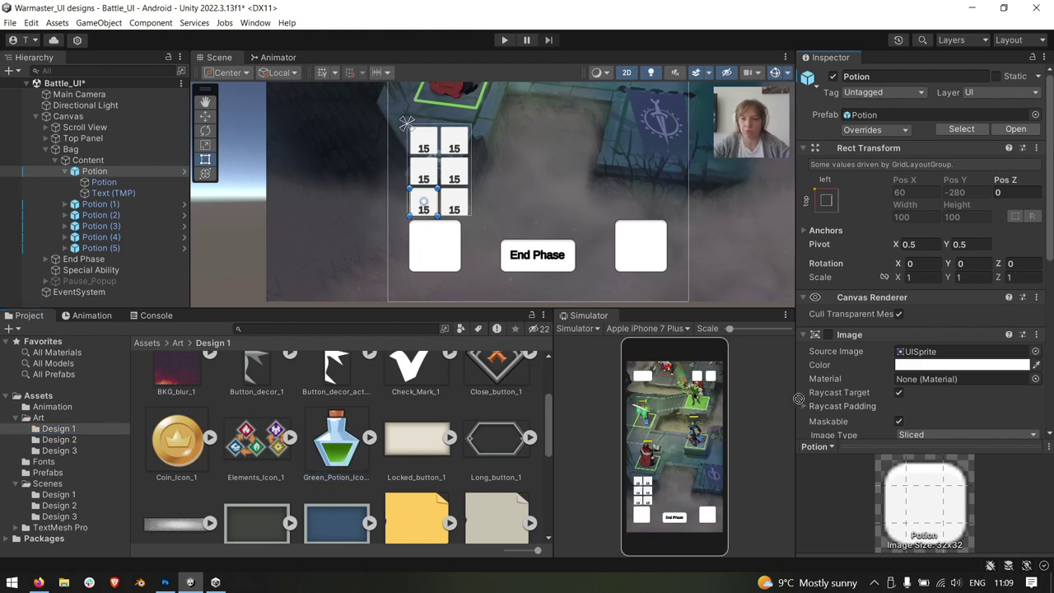
drag(952, 352, 953, 354)
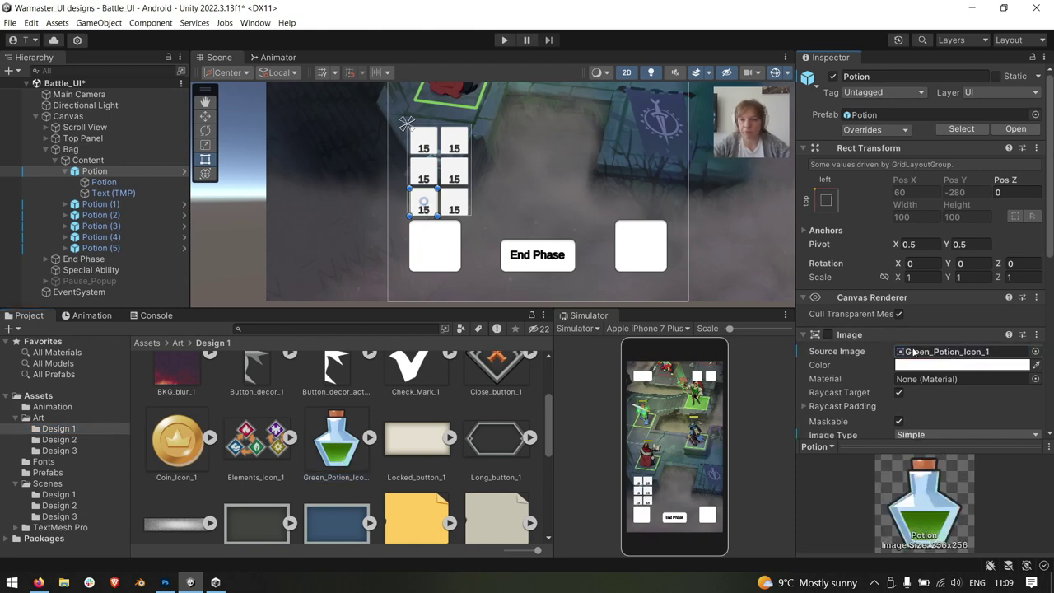
click(828, 335)
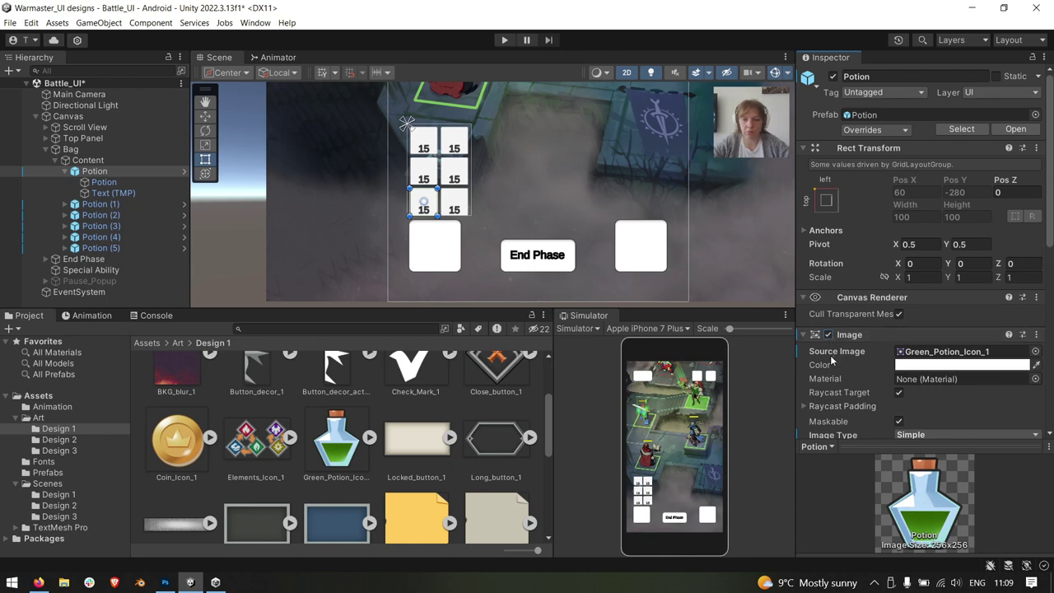
key(ctrl+z)
Assign Green_Potion_Icon_1 as the Source Image of the first slot's inner Potion image
click(104, 181)
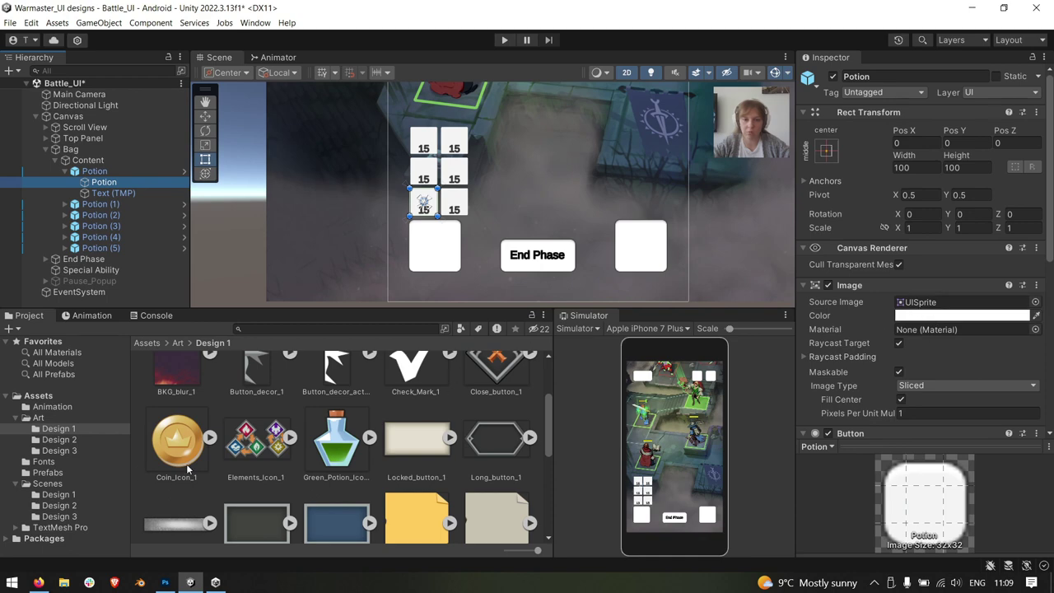
drag(336, 441, 967, 308)
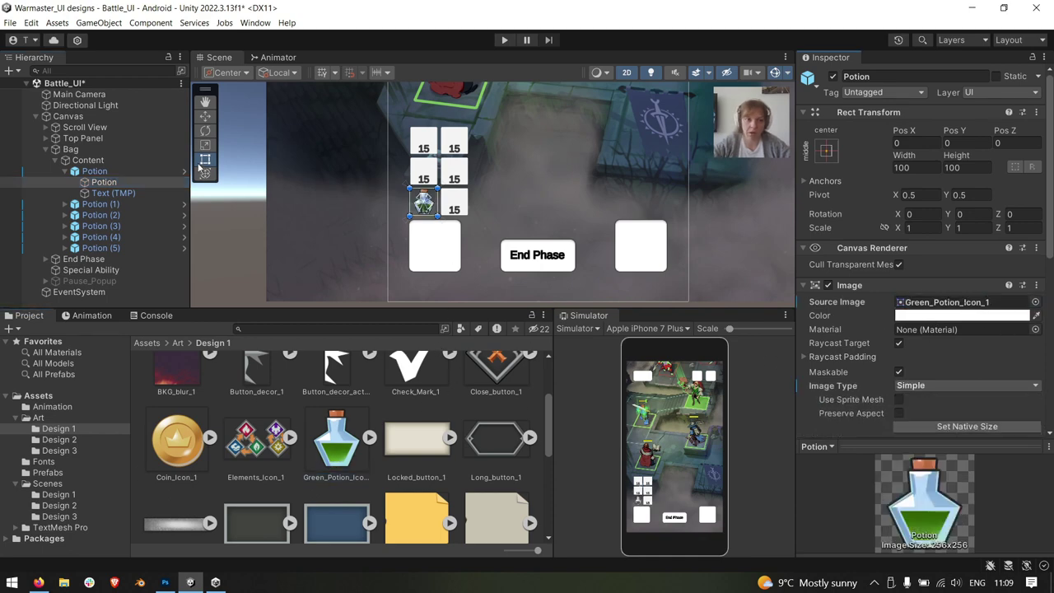
click(113, 192)
Change the label text from 15 to 20 and set its vertex colour to white
double_click(815, 336)
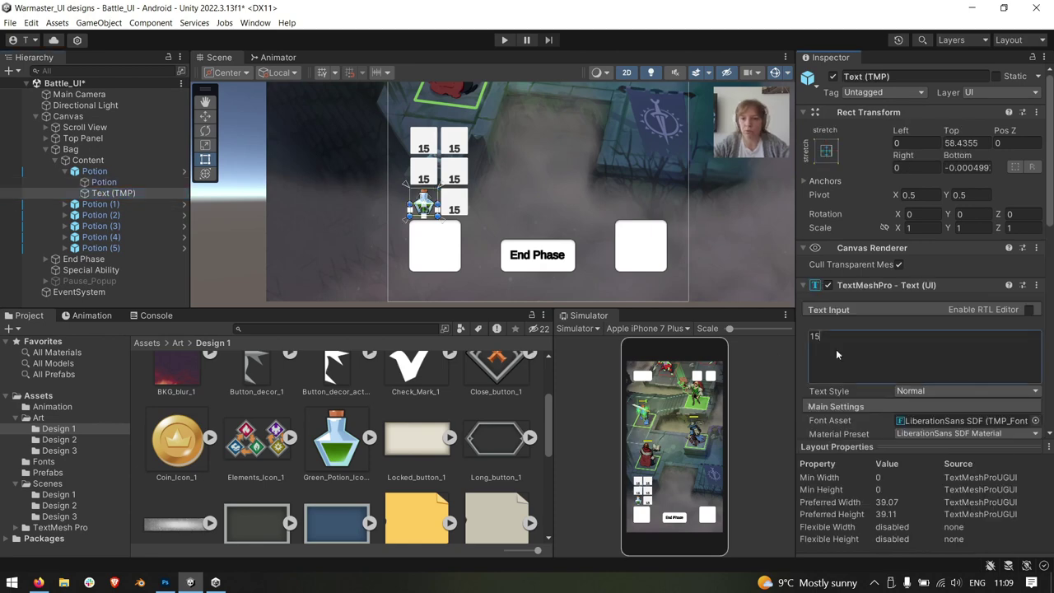
text(20)
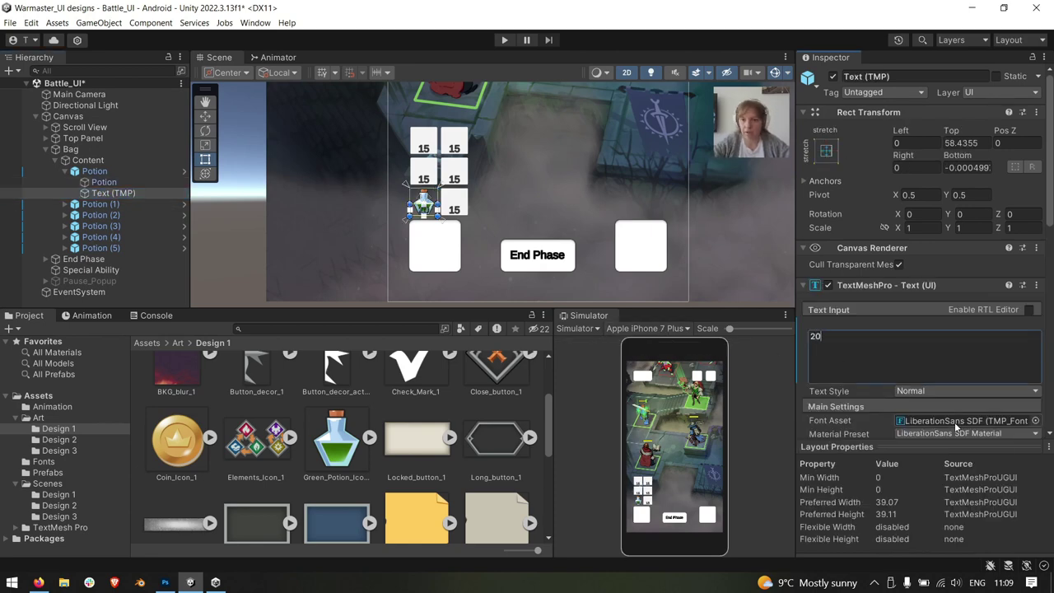
scroll(951, 373, down, 3)
click(991, 422)
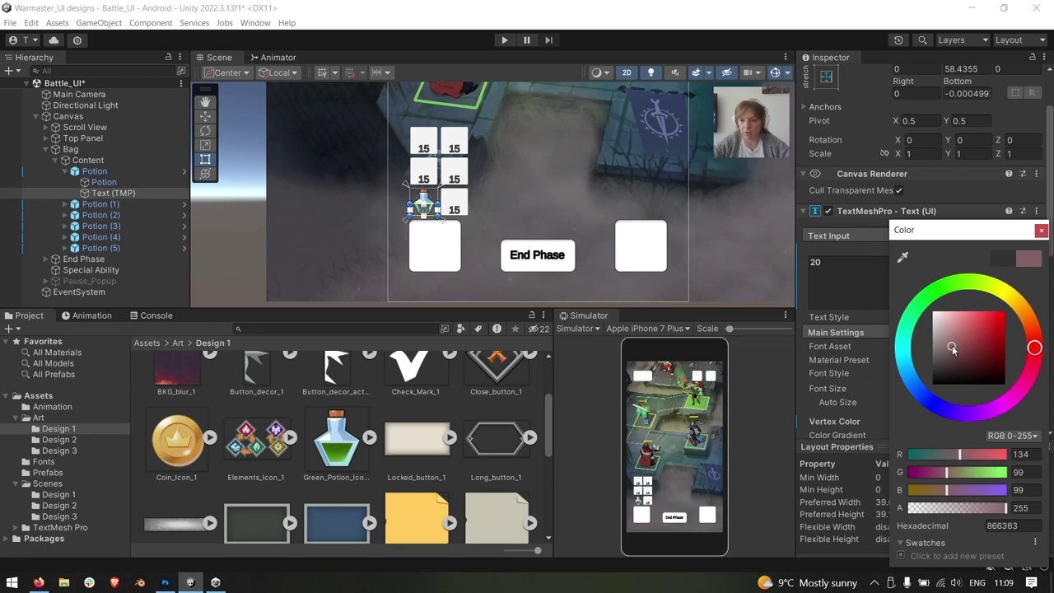
drag(939, 369, 934, 315)
Set the label's Font Asset to ProtestStrike-Regular
click(1029, 350)
click(1030, 346)
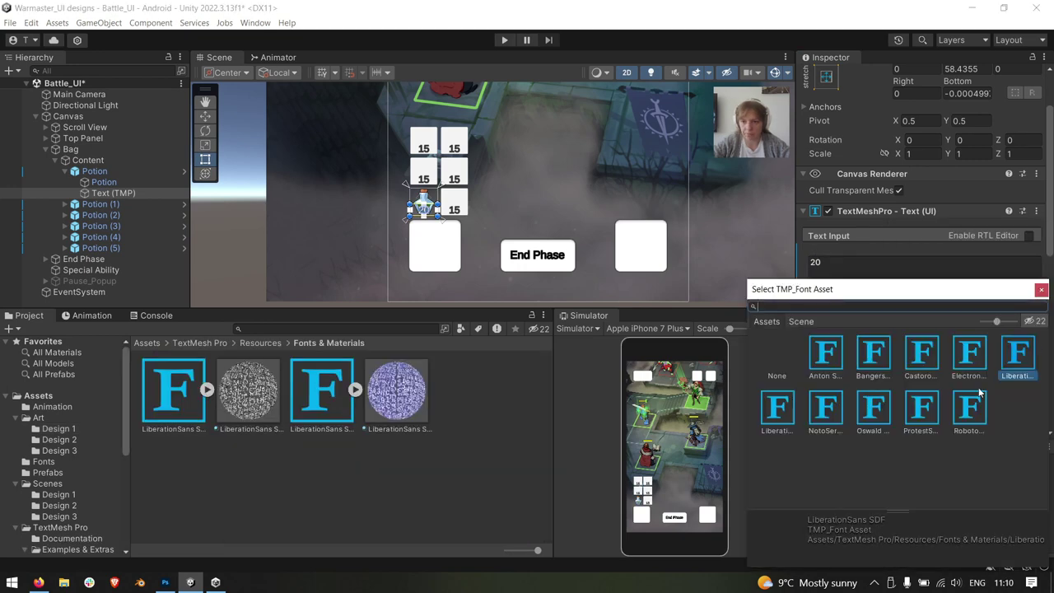
click(835, 416)
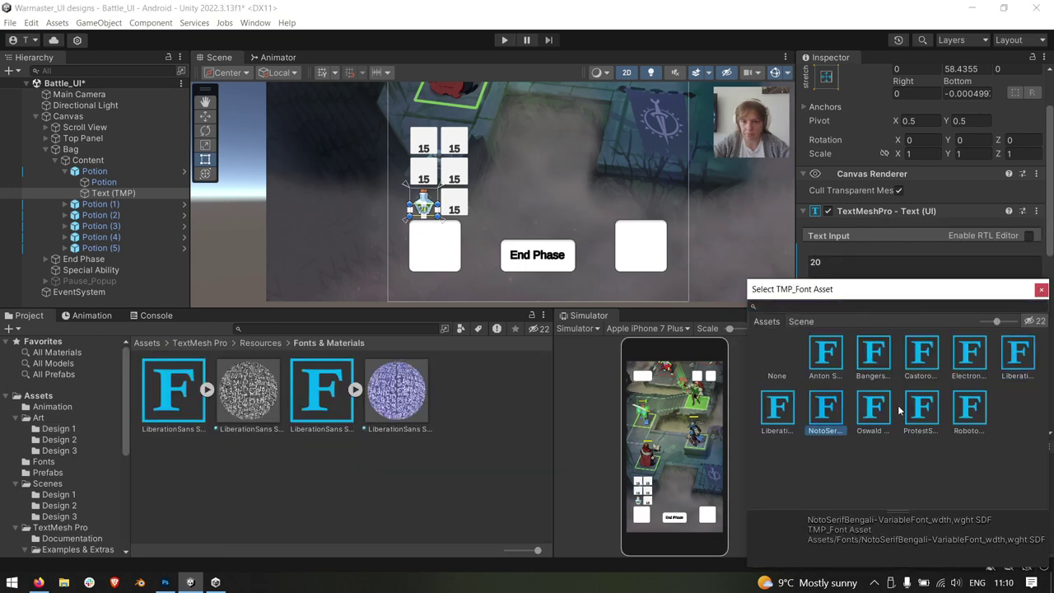
click(935, 418)
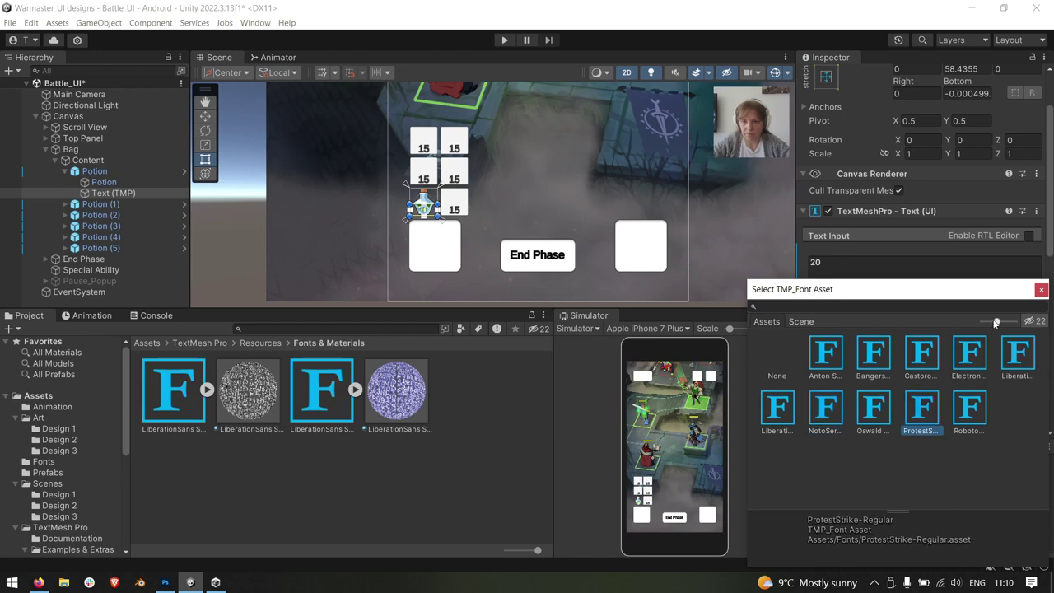
click(1041, 289)
Apply the ProtestStrike-Regular Material Variant material preset to the label
scroll(373, 193, up, 3)
scroll(454, 218, up, 3)
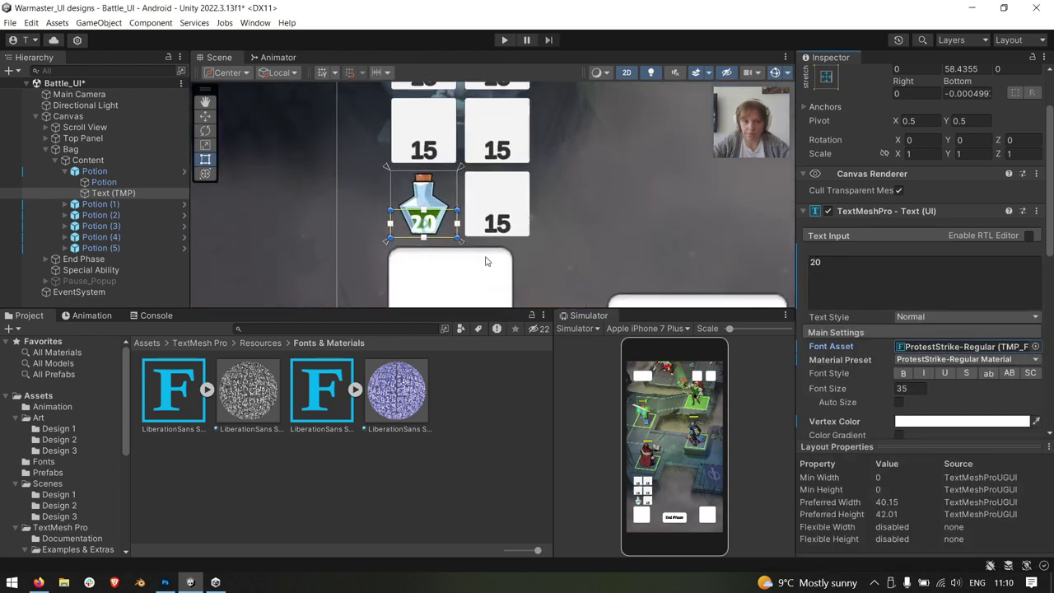
click(1035, 360)
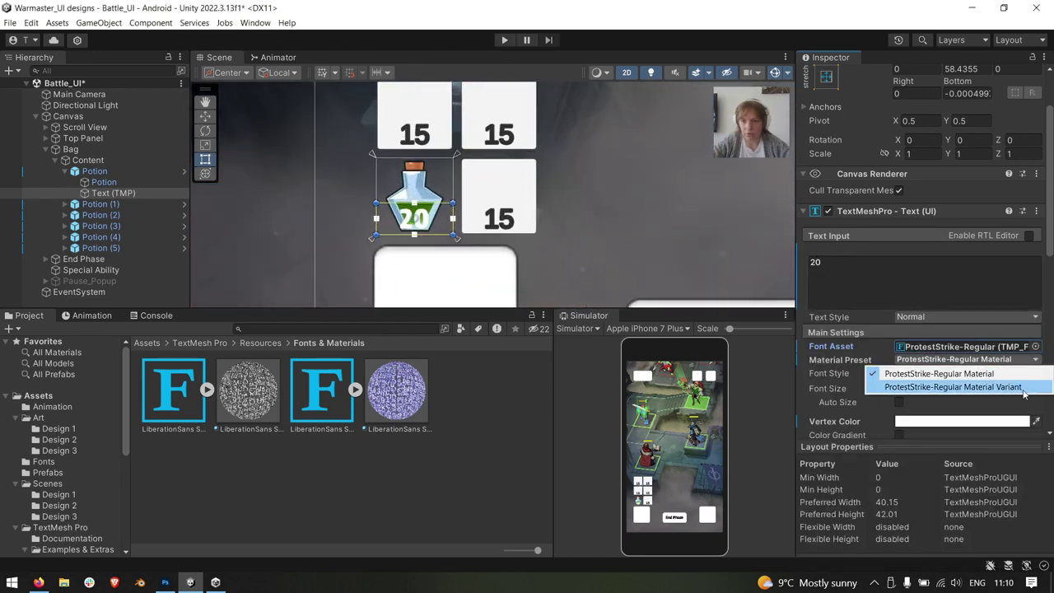
click(946, 393)
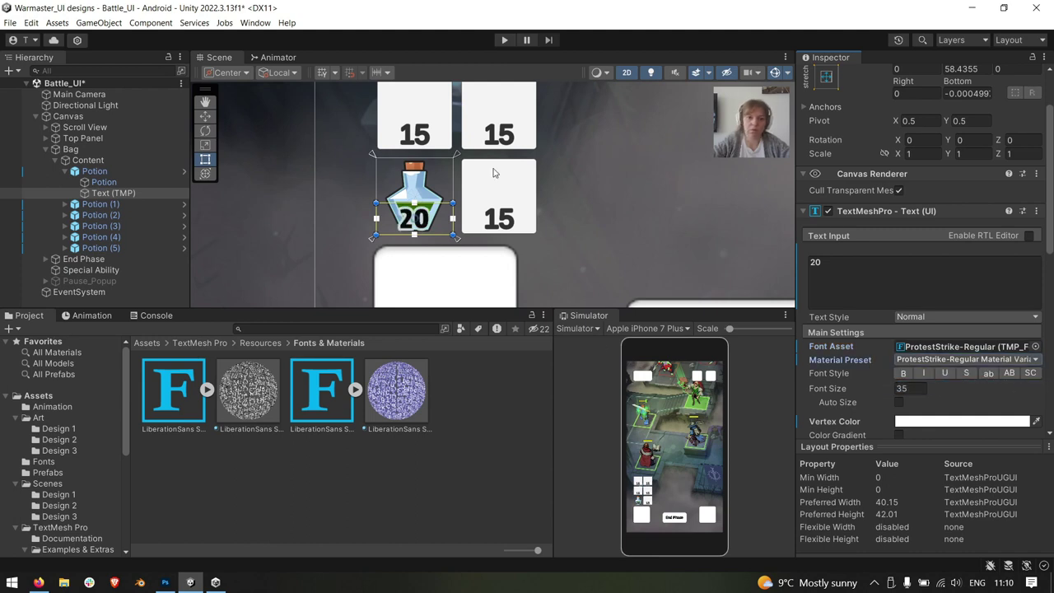
scroll(661, 209, down, 1)
middle_drag(661, 209, 642, 215)
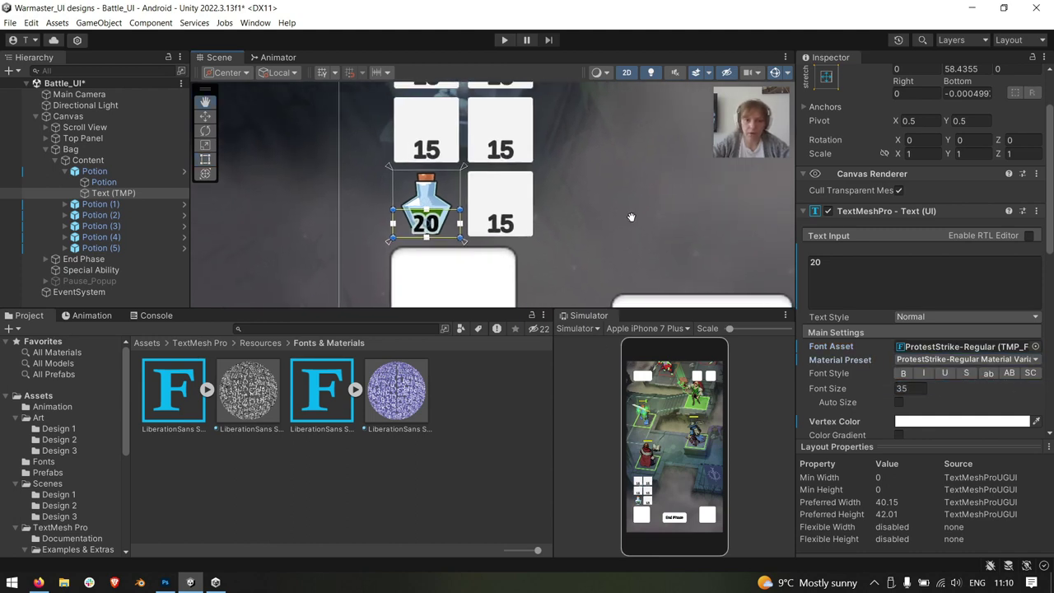
Compare the children of Potion and Potion (1), then show the Prefabs folder
click(94, 172)
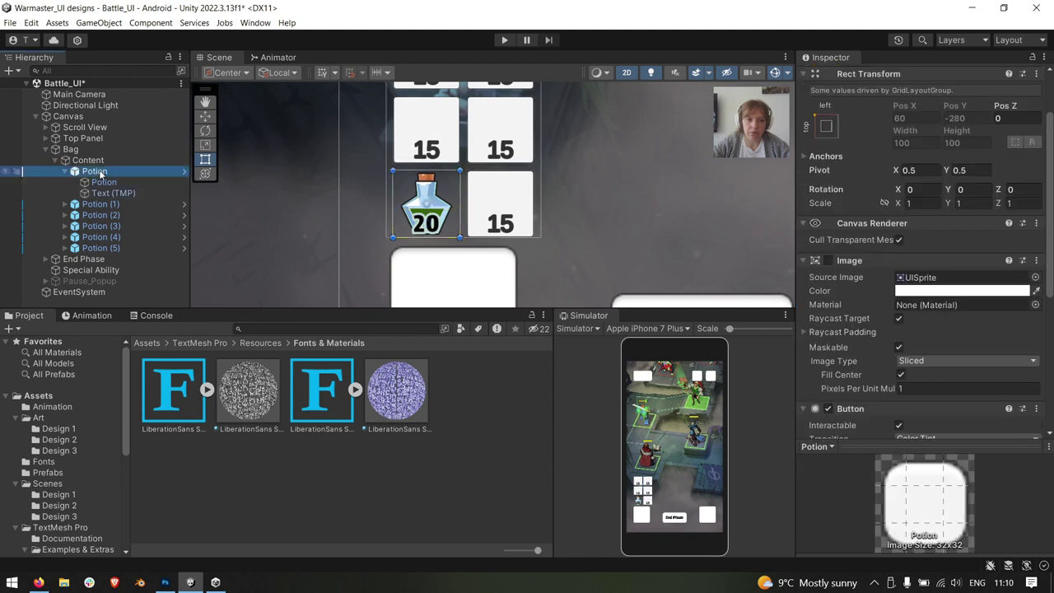
click(66, 171)
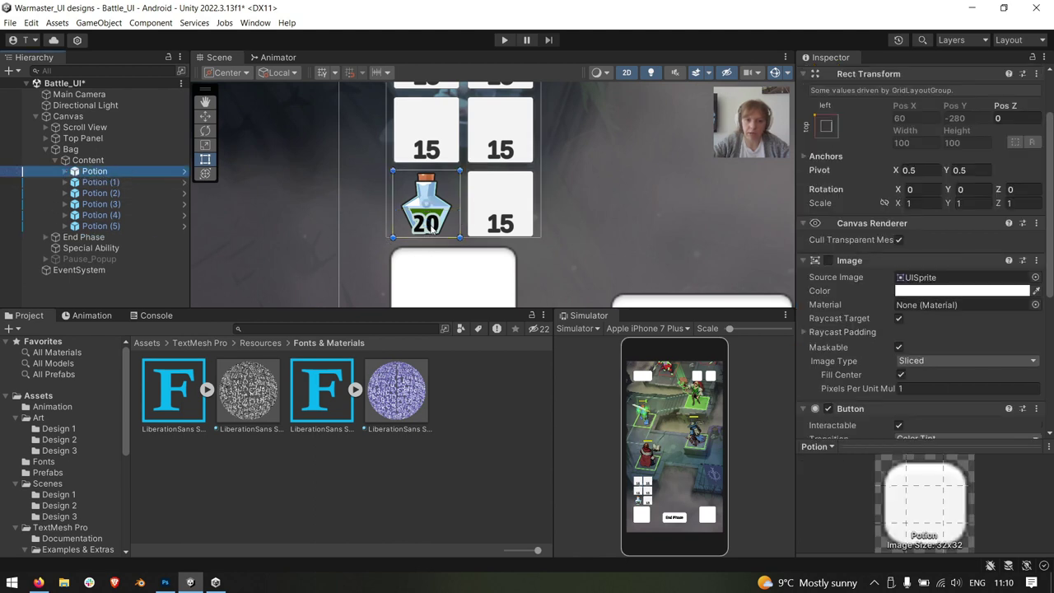
click(65, 182)
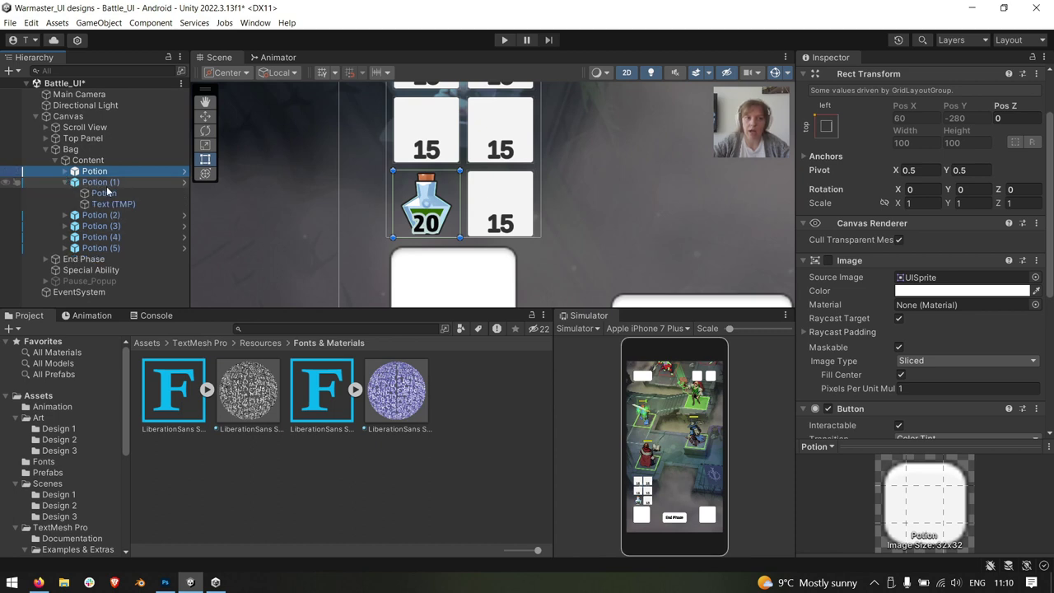
click(65, 182)
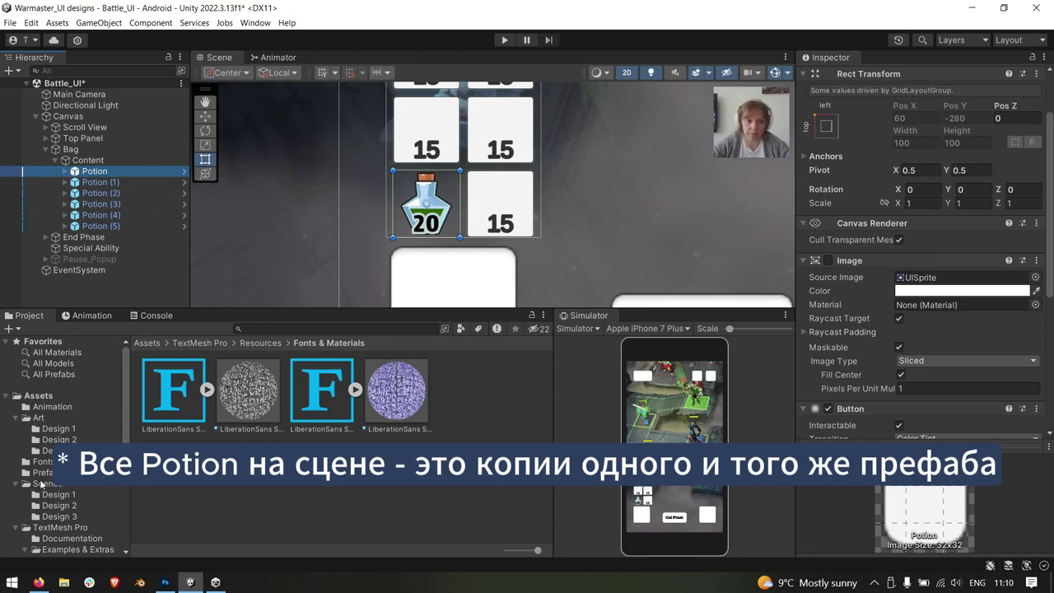
click(43, 473)
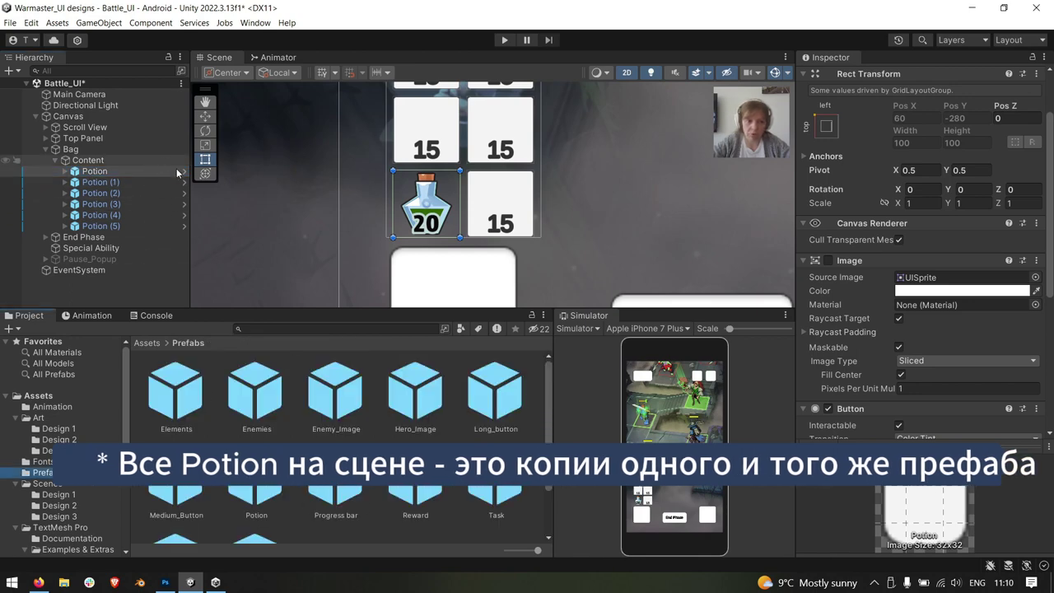
Open the Potion prefab in context, return to Battle_UI, then enter it in context again
click(180, 172)
click(185, 173)
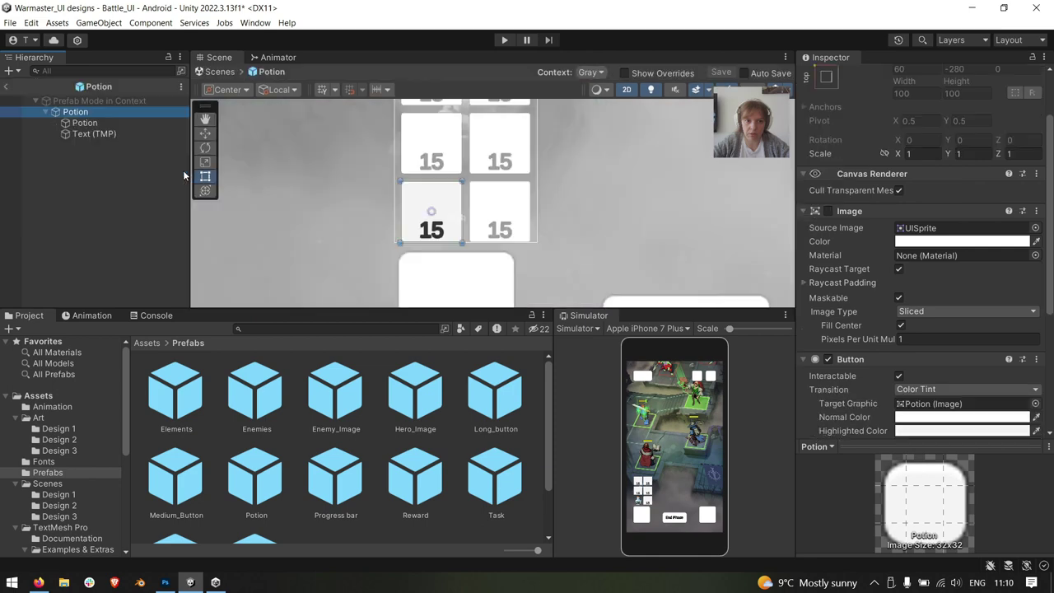
scroll(431, 256, down, 2)
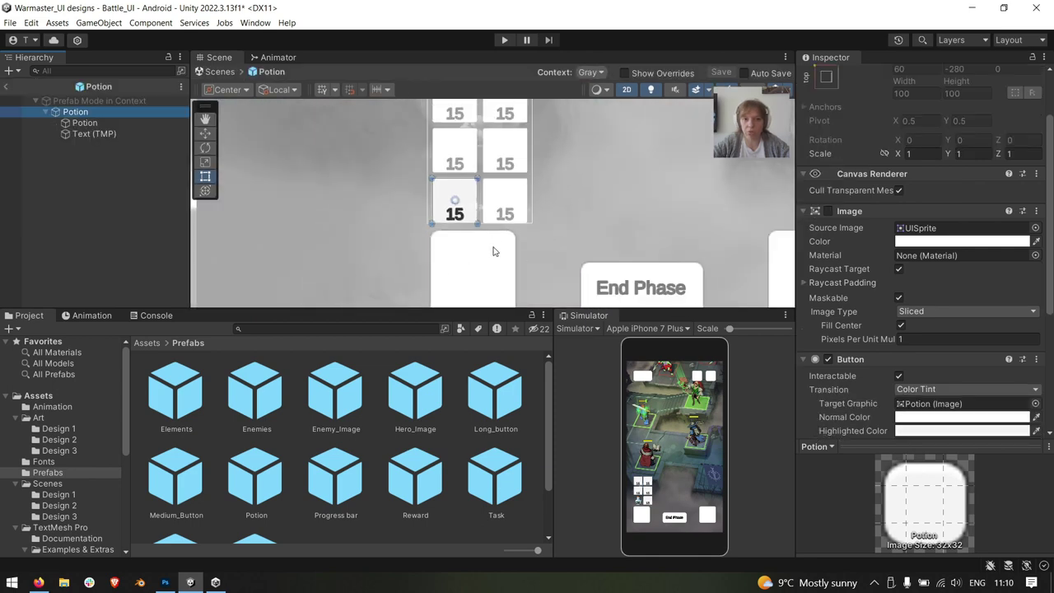
scroll(979, 305, down, 3)
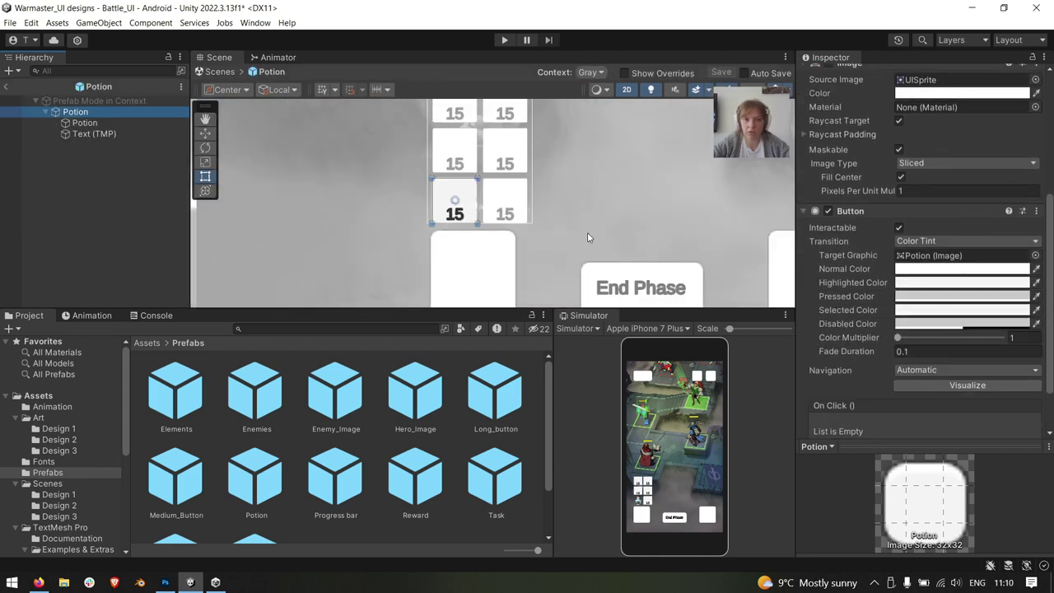
click(7, 85)
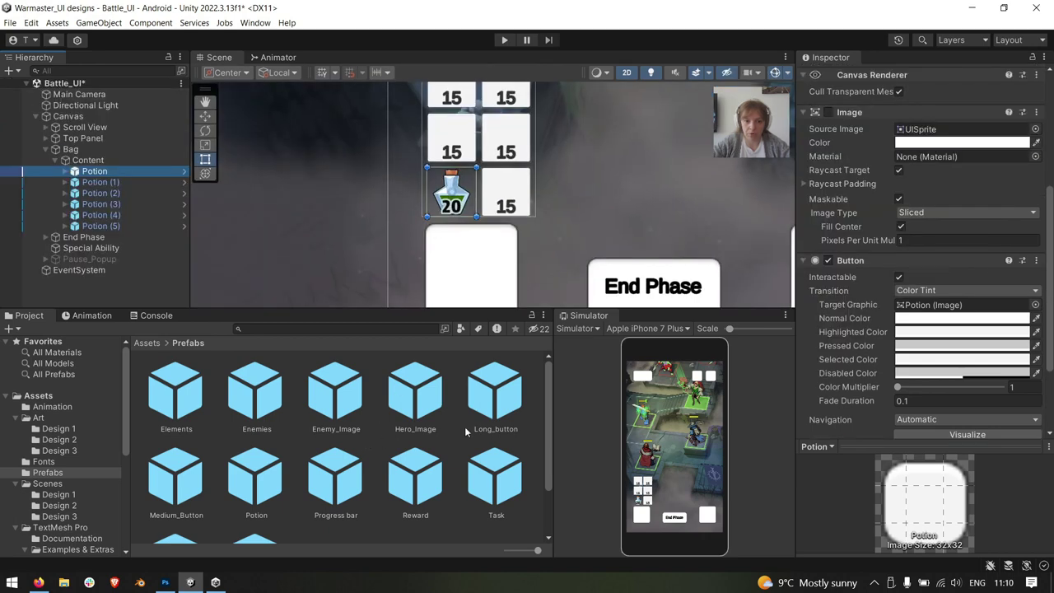
scroll(429, 453, down, 1)
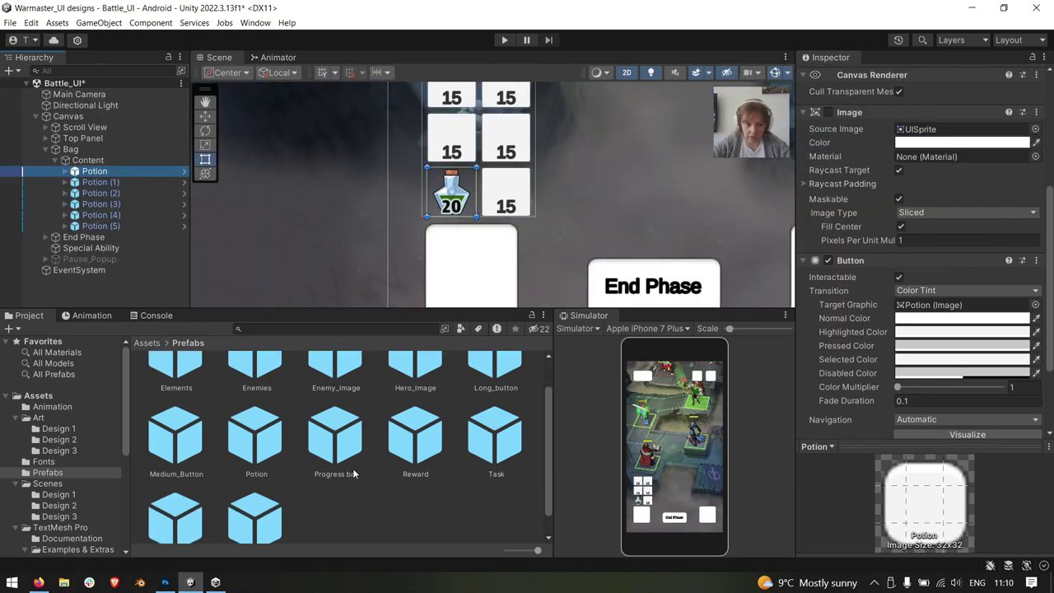
scroll(352, 468, down, 1)
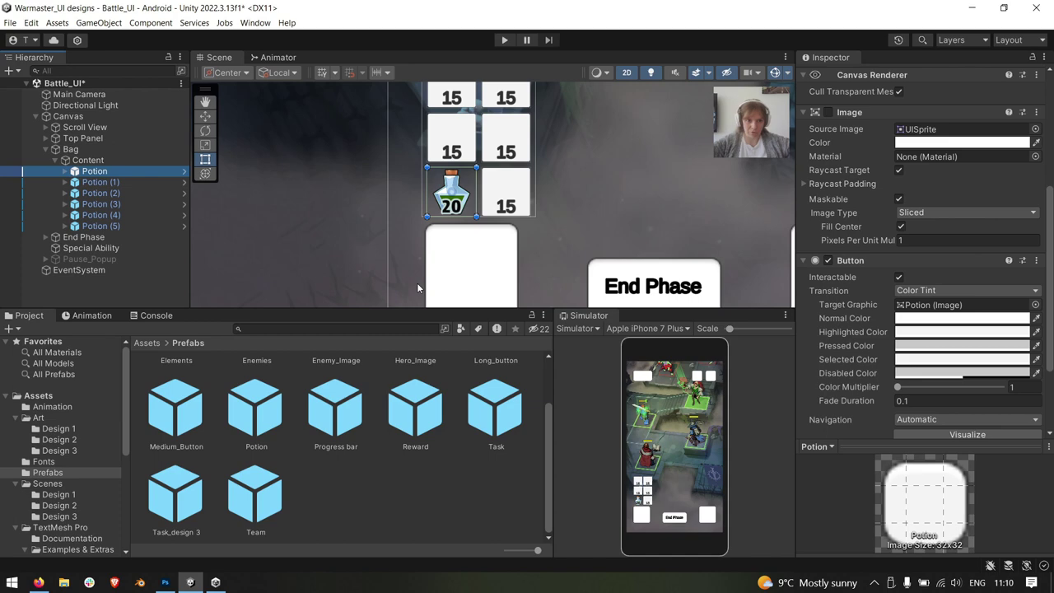
click(183, 172)
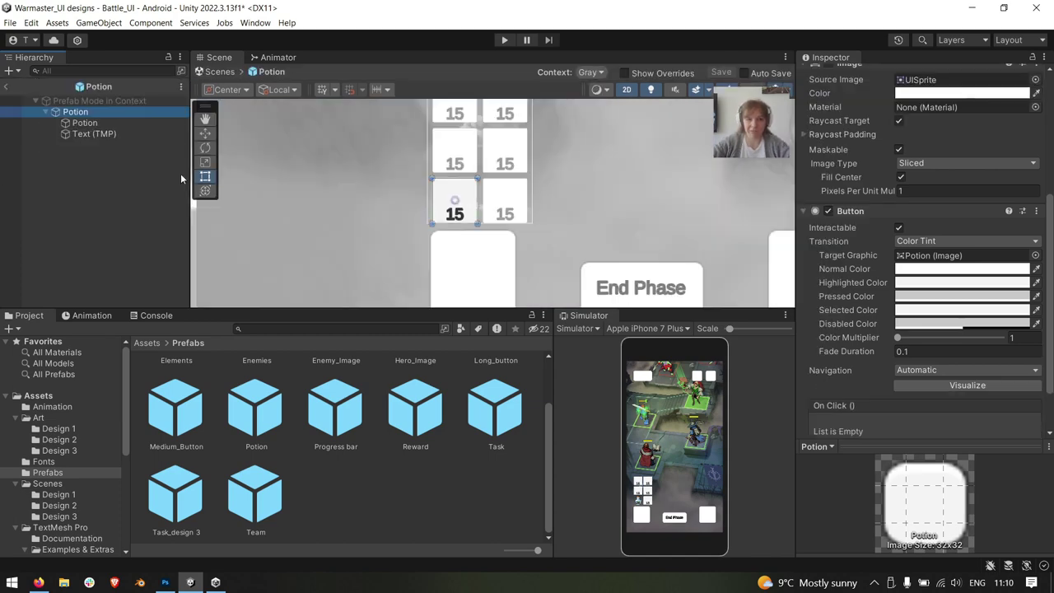
Exit Prefab Mode, open and frame the Potion prefab asset, then return to Battle_UI
click(5, 88)
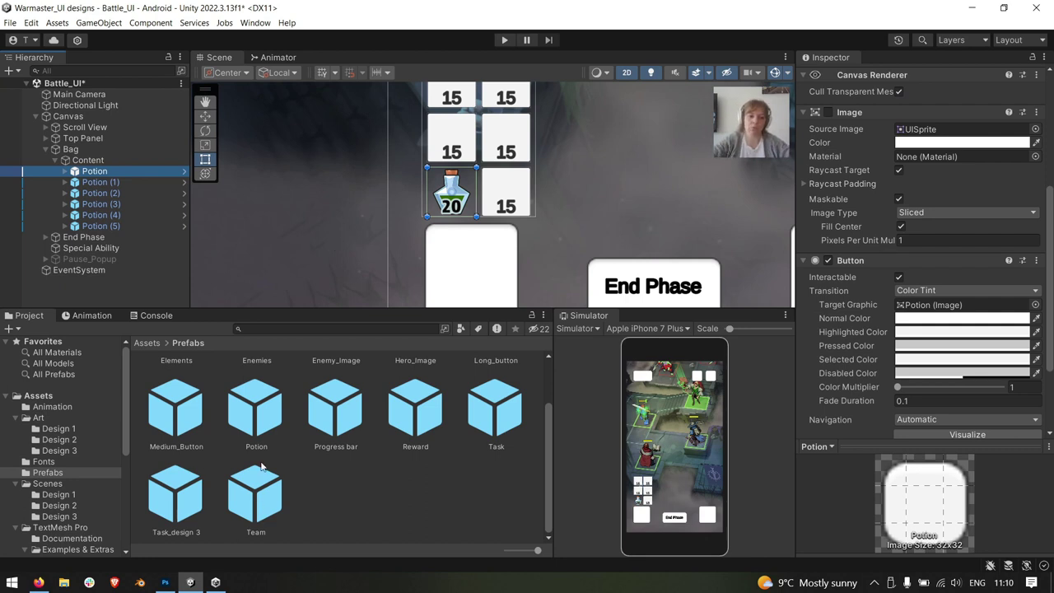
double_click(256, 409)
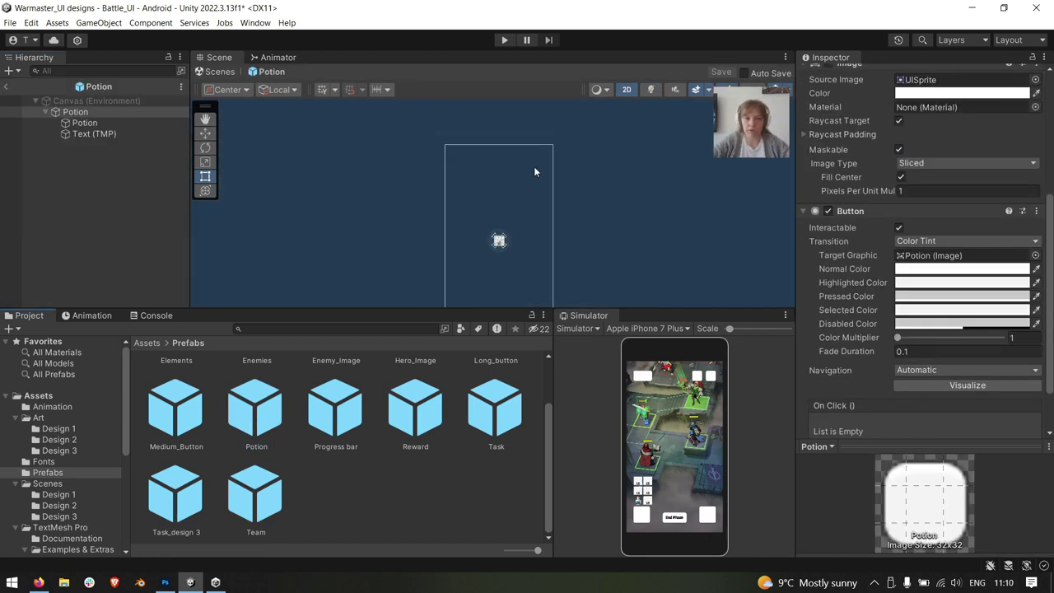
key(f)
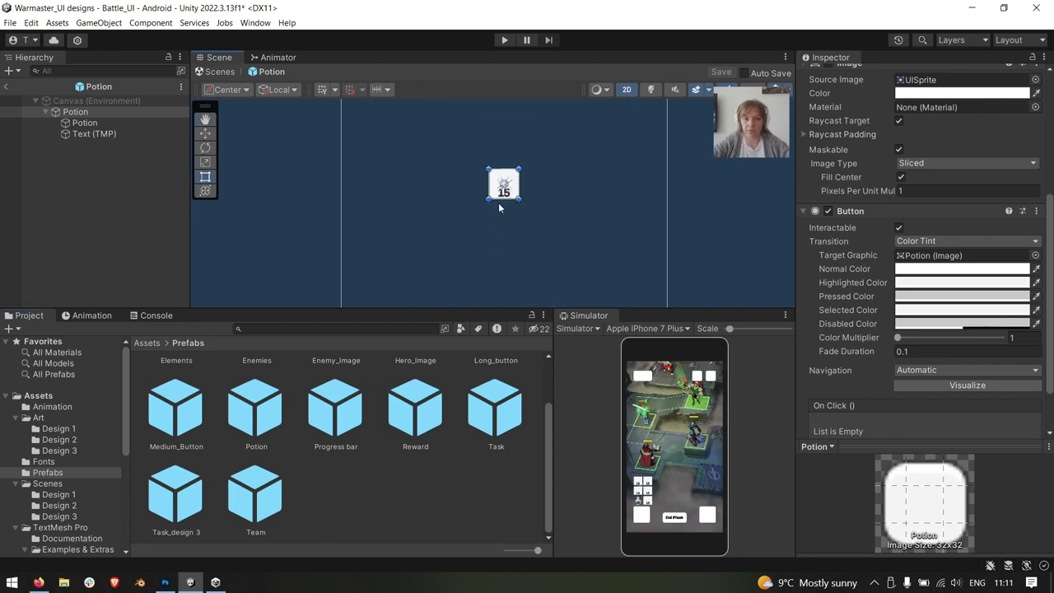
scroll(498, 206, up, 3)
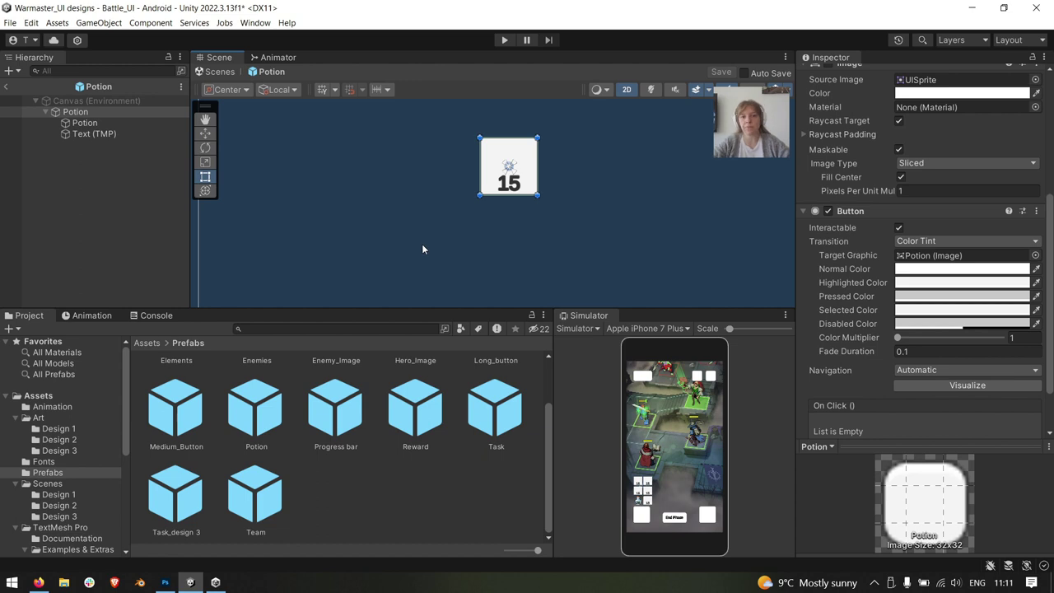
click(6, 86)
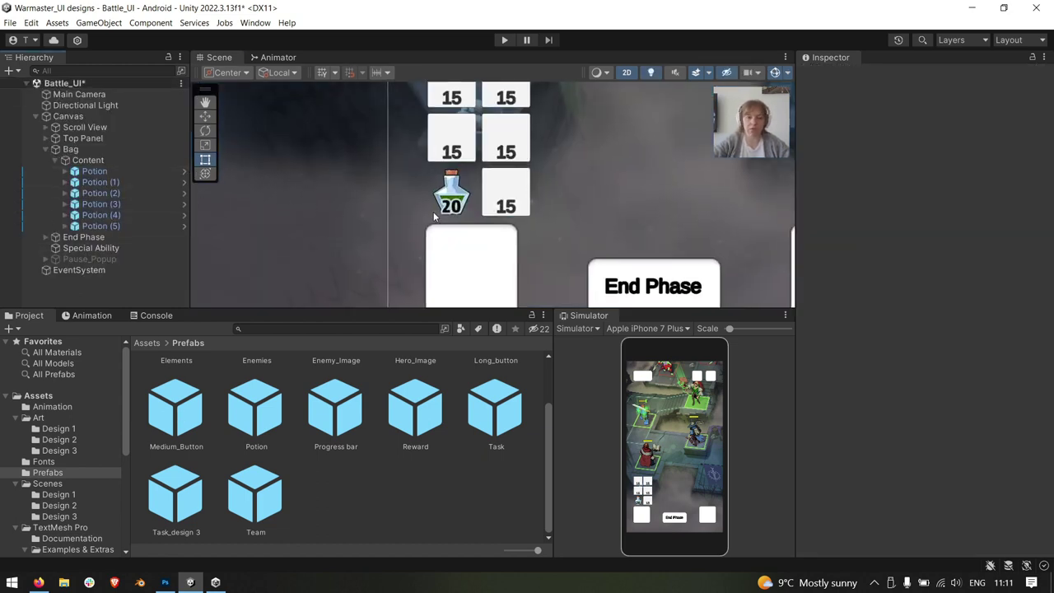
double_click(256, 412)
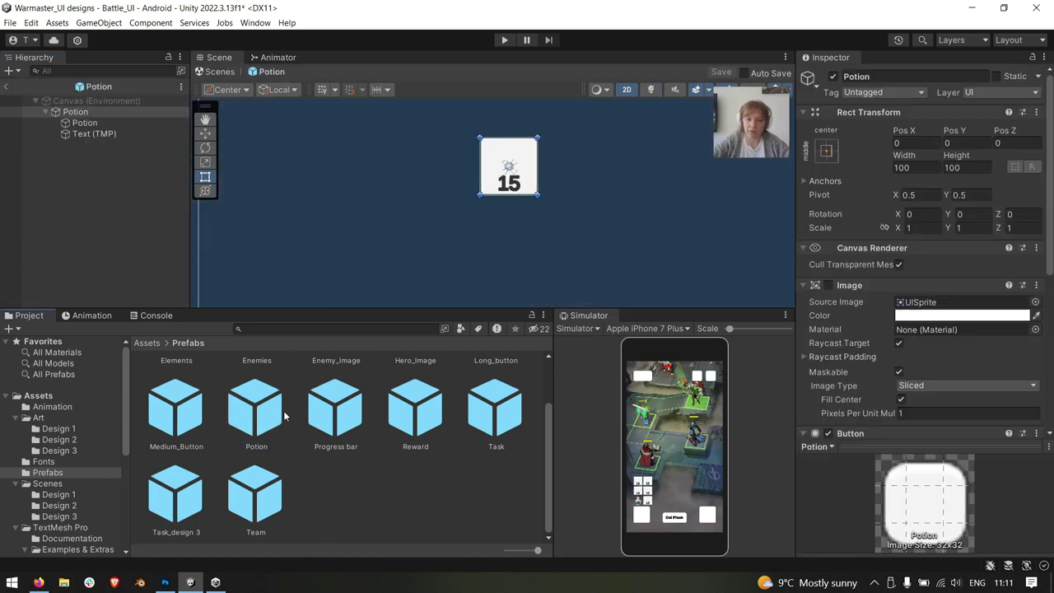
click(5, 85)
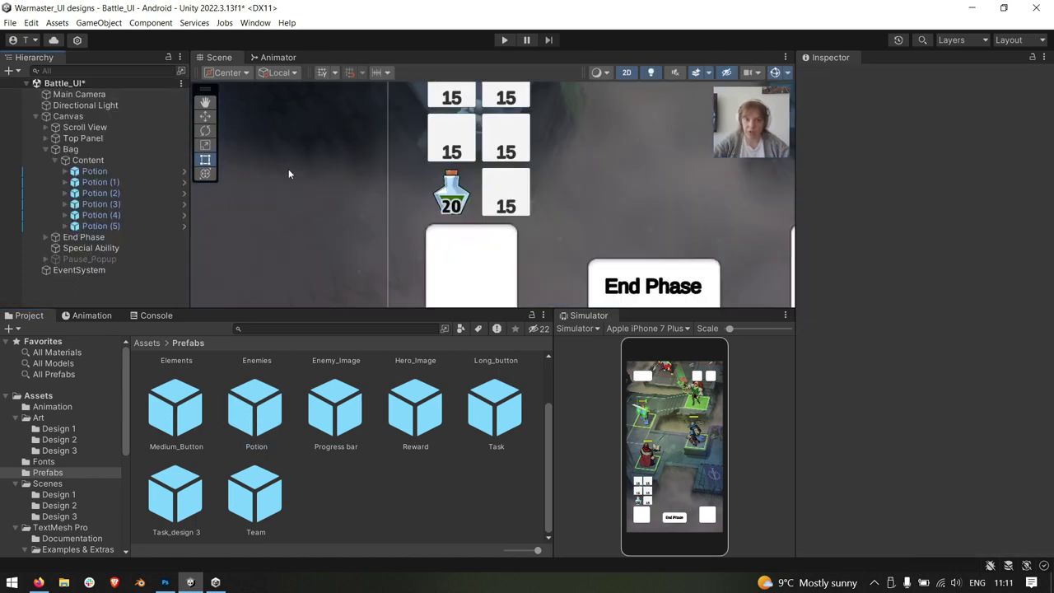
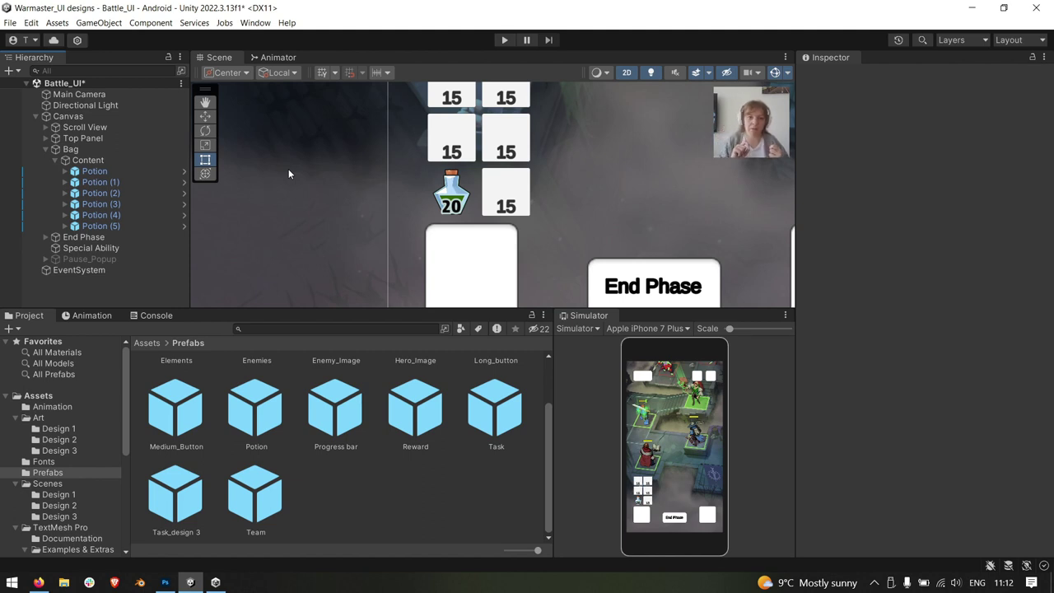
Inspect the first potion slot's image, collapse its children, and frame the potion bag and End Phase
click(451, 193)
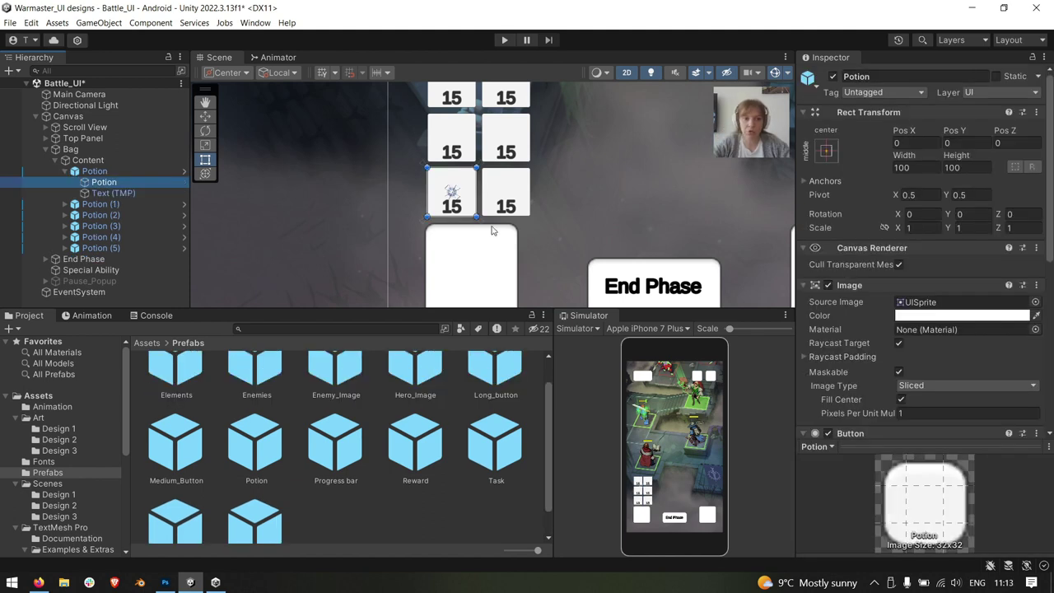
click(64, 171)
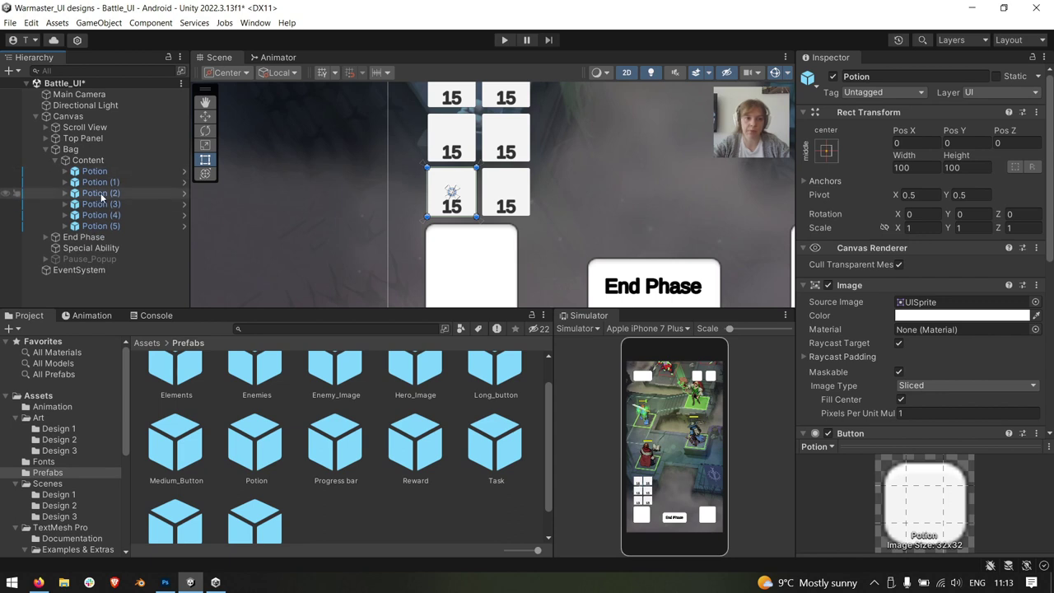
scroll(611, 178, down, 2)
scroll(621, 171, down, 2)
scroll(507, 238, down, 2)
middle_drag(507, 238, 482, 219)
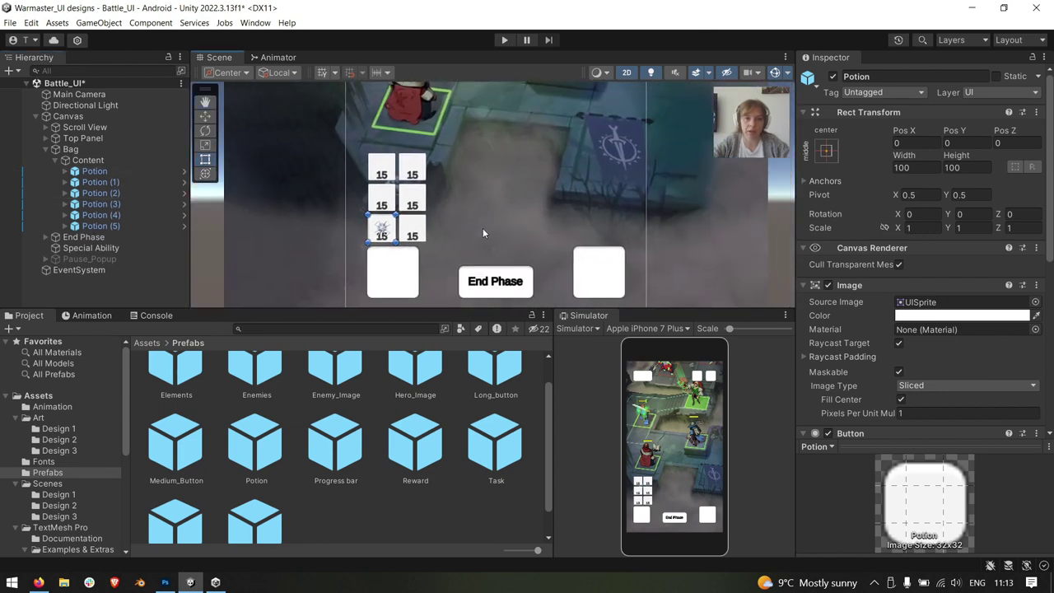
Collapse the Content potion slots, check the grid layout, then inspect End Phase and collapse its group
click(56, 160)
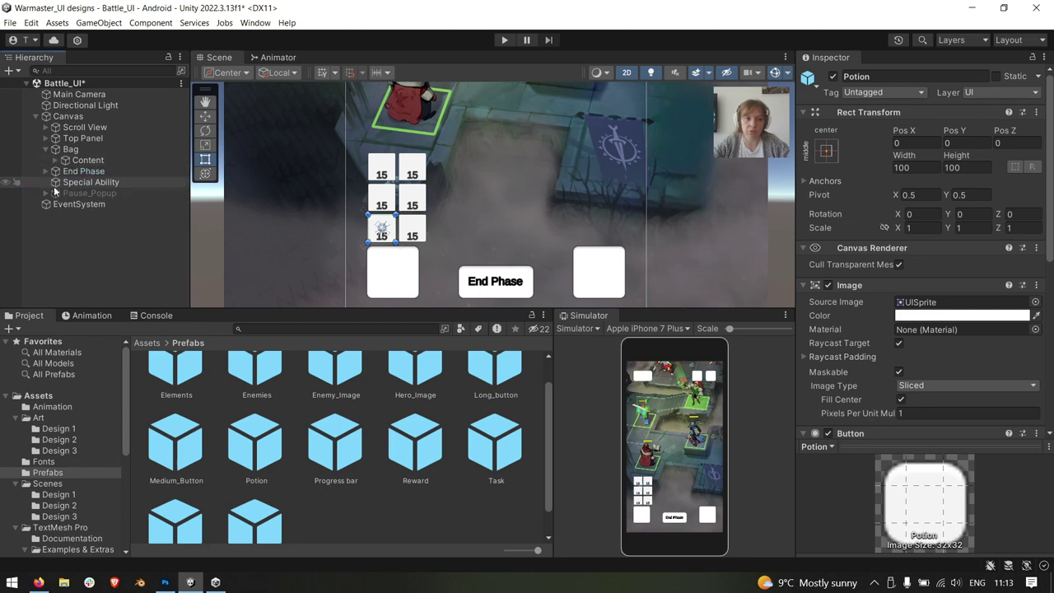
click(46, 171)
click(79, 161)
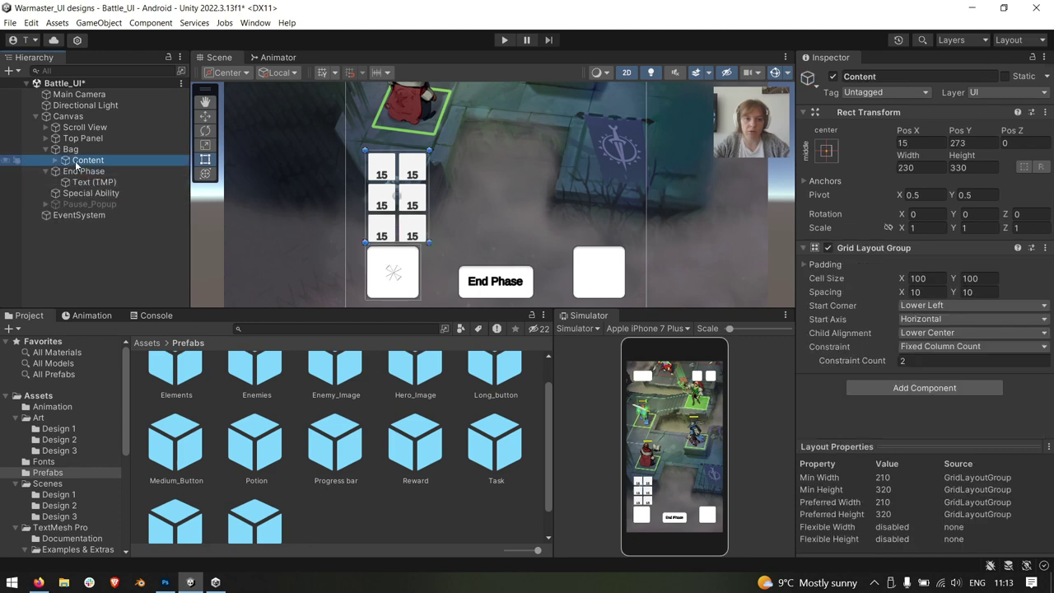
click(79, 171)
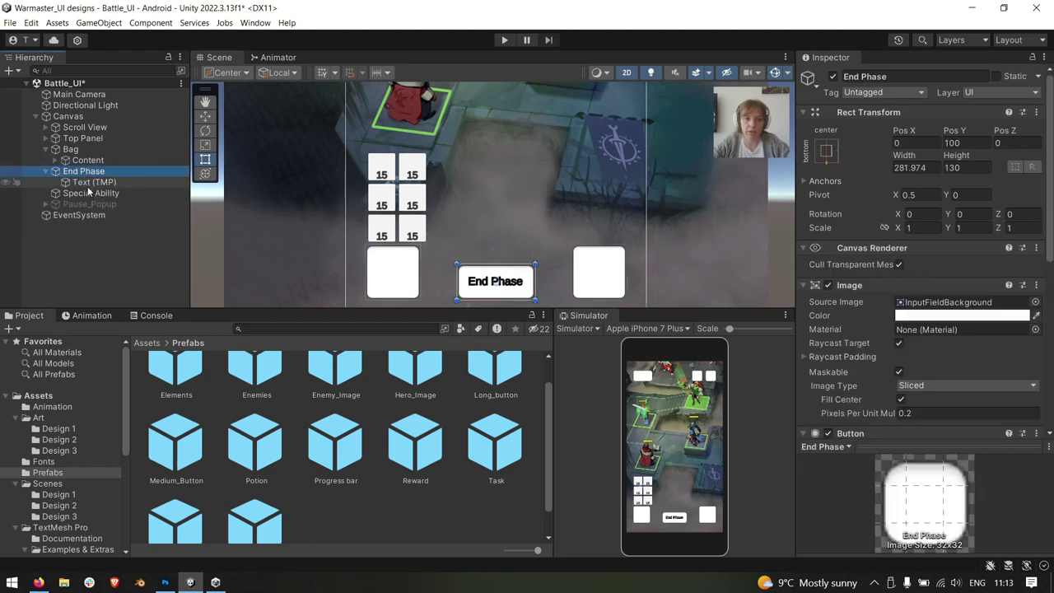
click(46, 171)
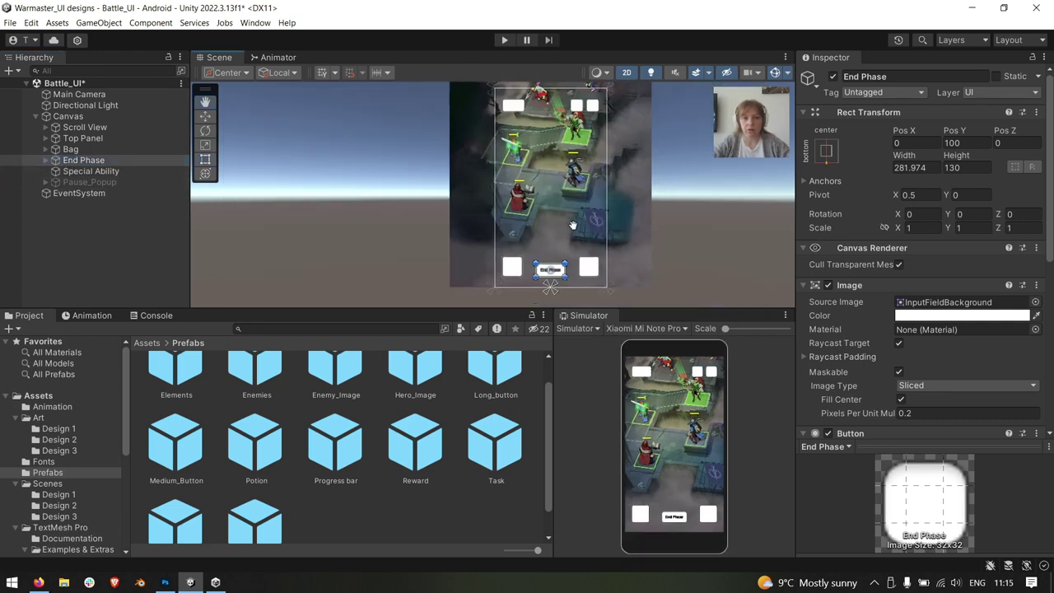
Activate Pause_Popup so its 'Are you sure?' dialog shows on the battle screen
middle_drag(572, 224, 558, 238)
click(158, 182)
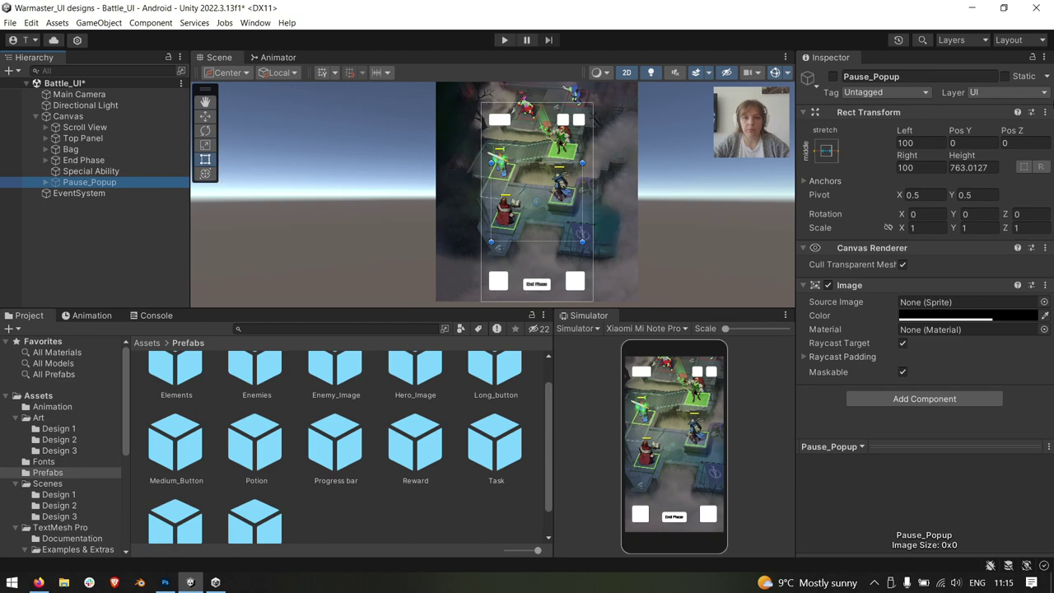
click(832, 76)
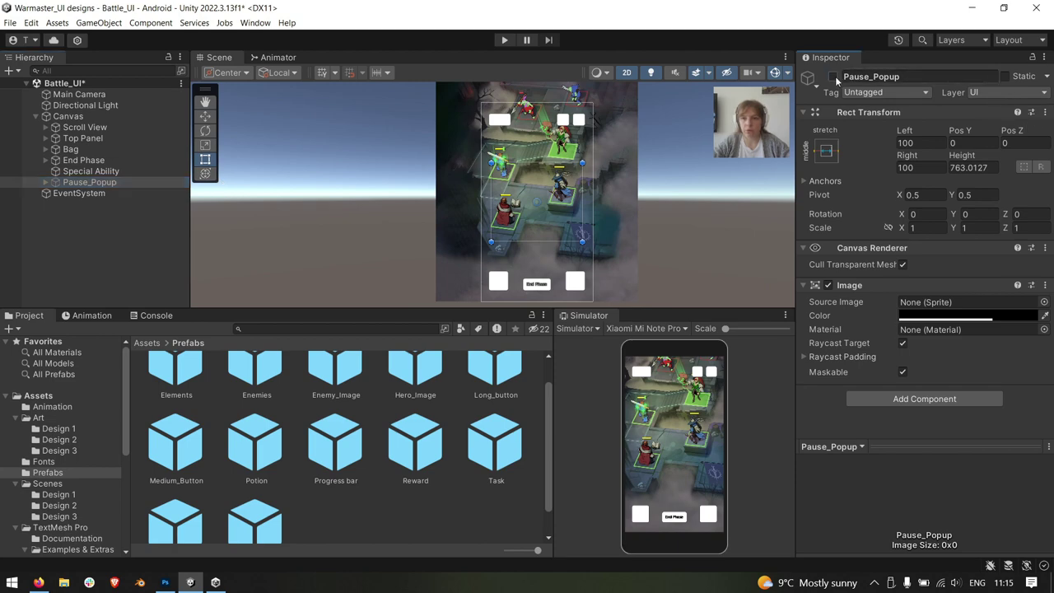
Switch the Simulator device to Apple iPad Air
scroll(622, 237, up, 2)
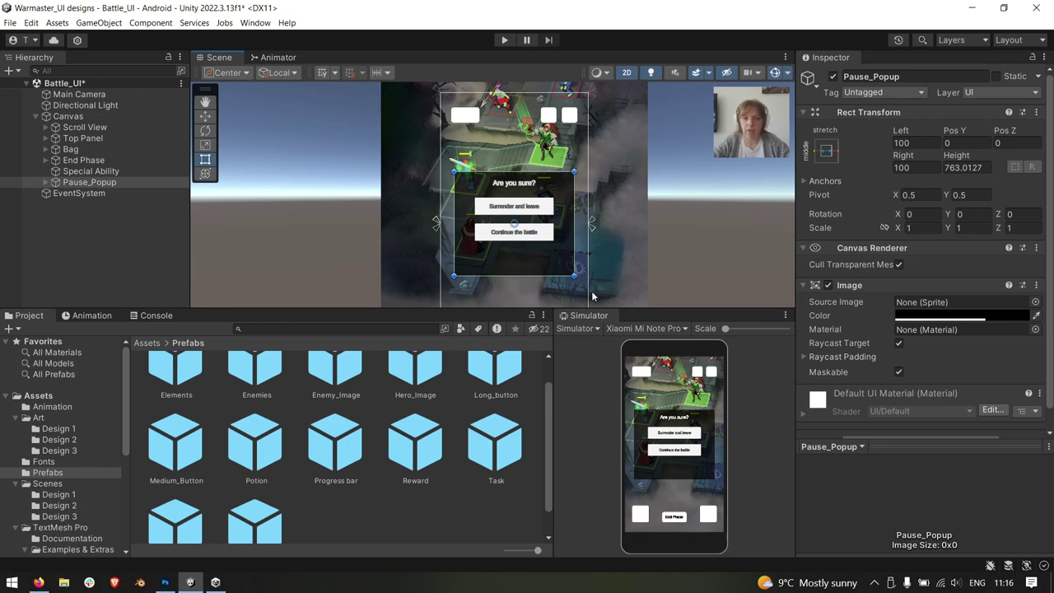
click(615, 329)
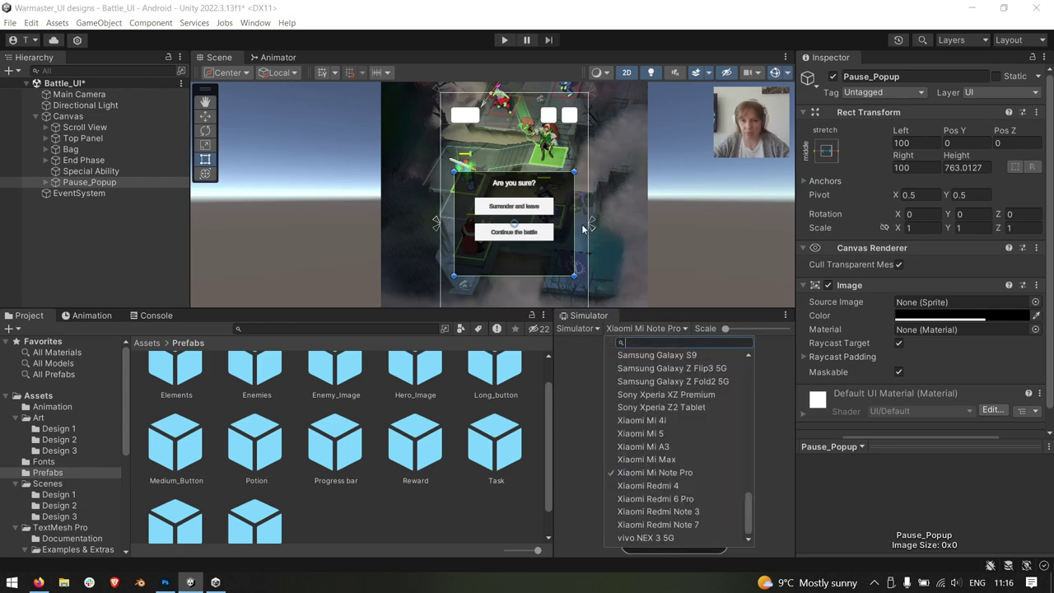
scroll(710, 437, up, 10)
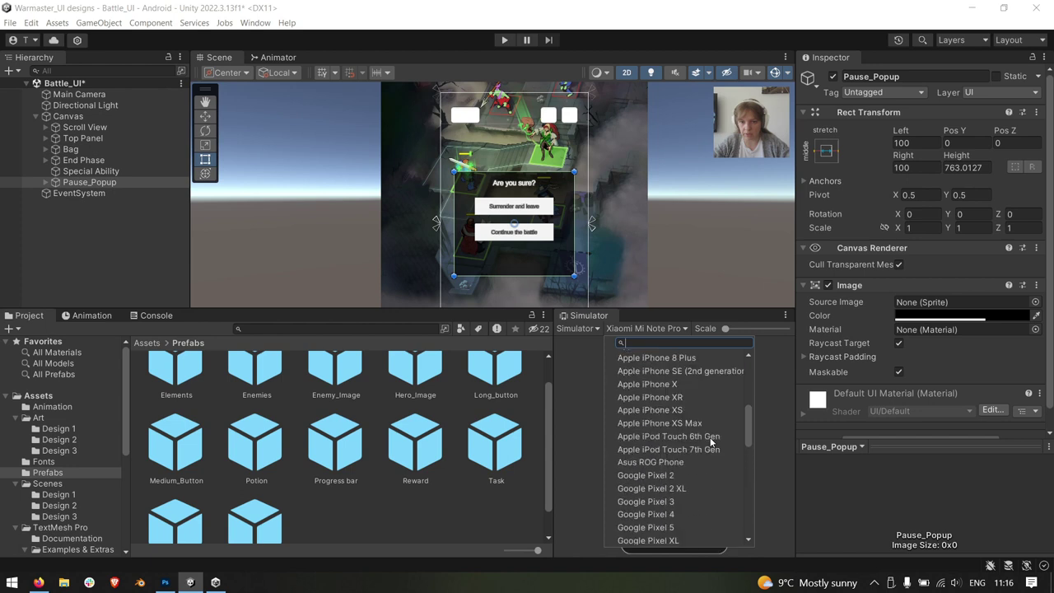
click(675, 387)
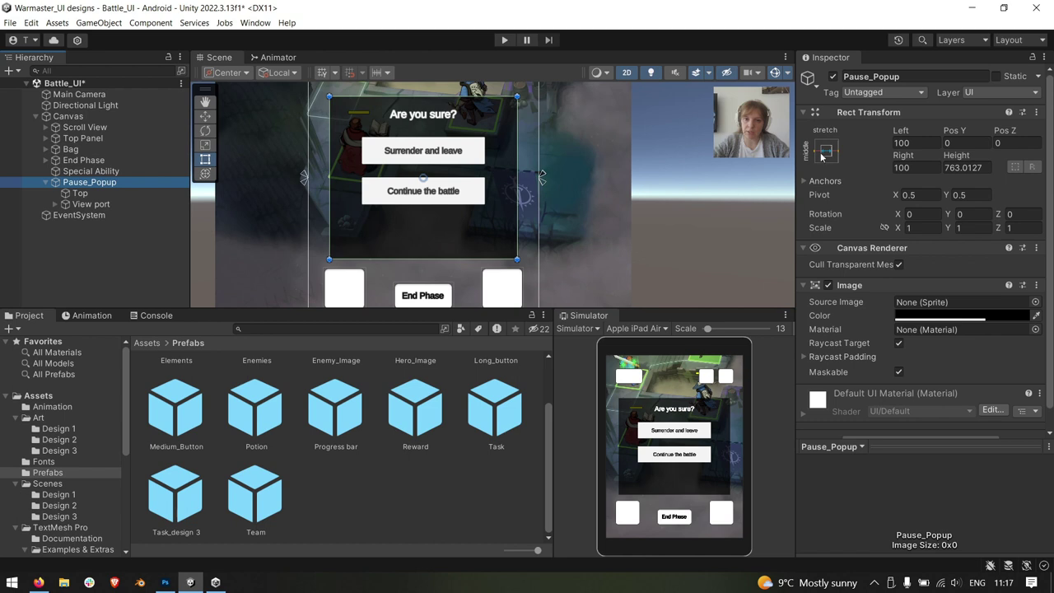
Replace Pause_Popup's Rect Transform height of 763.0127 with 750
click(914, 143)
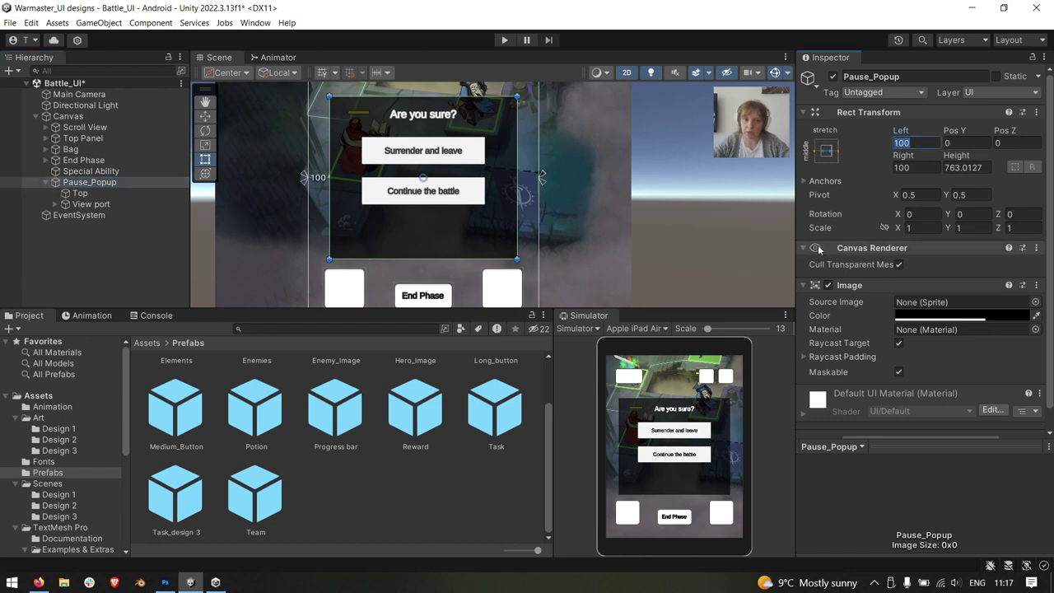
click(957, 168)
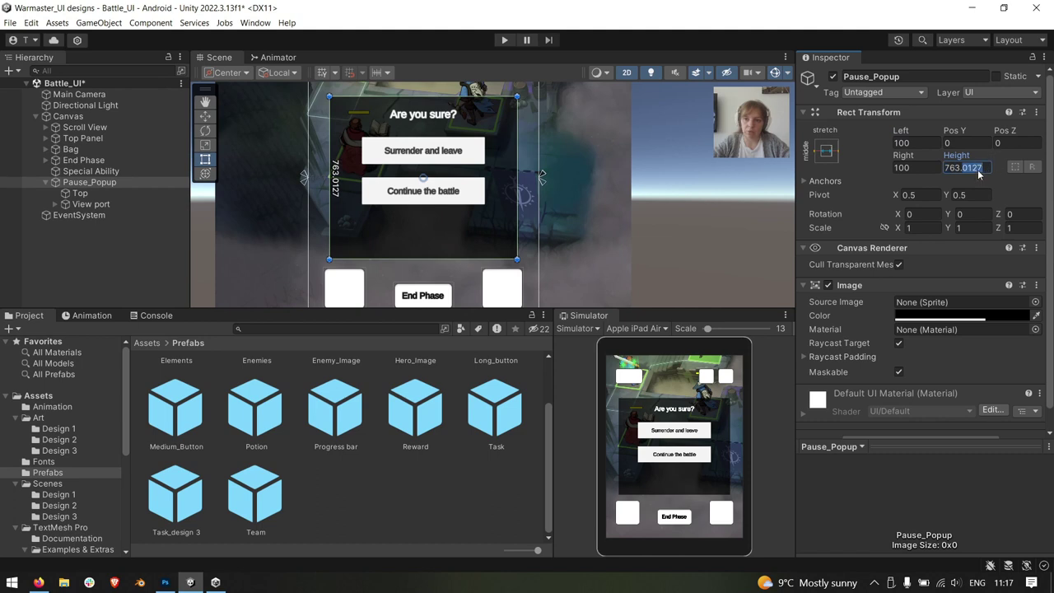
key(BackSpace)
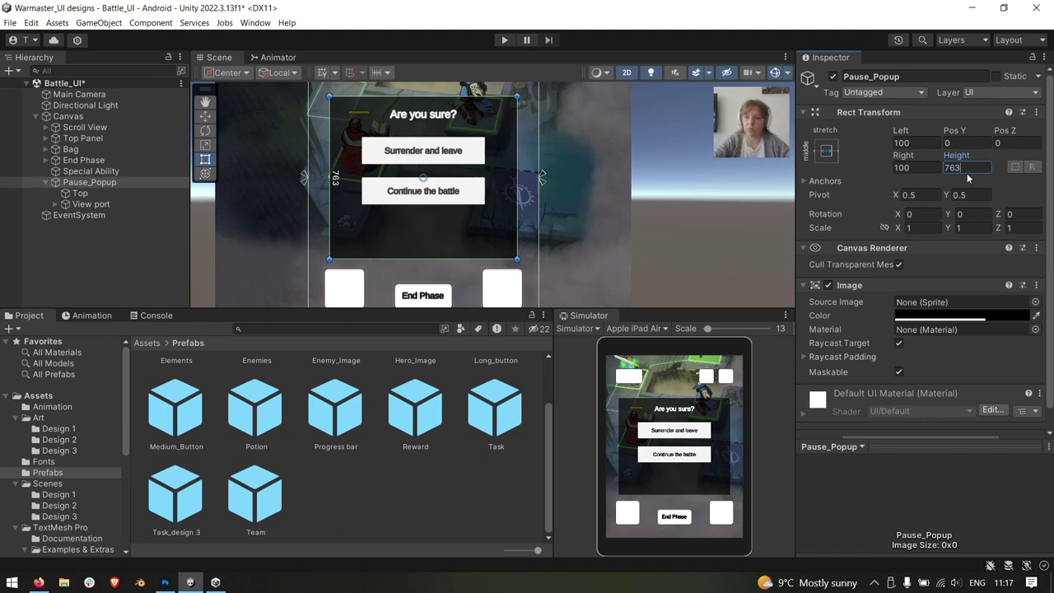
key(Return)
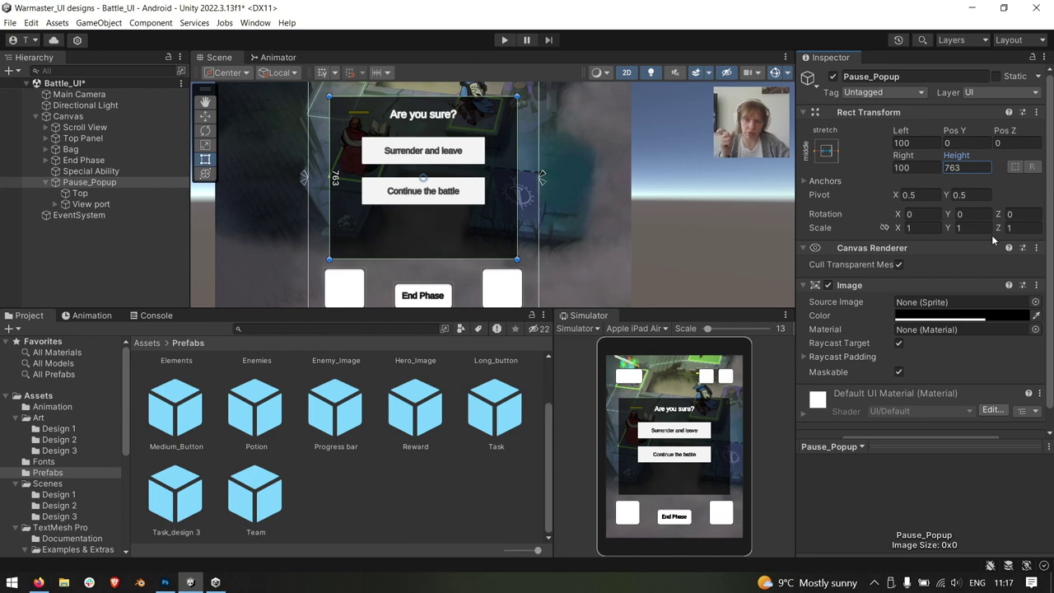
double_click(968, 167)
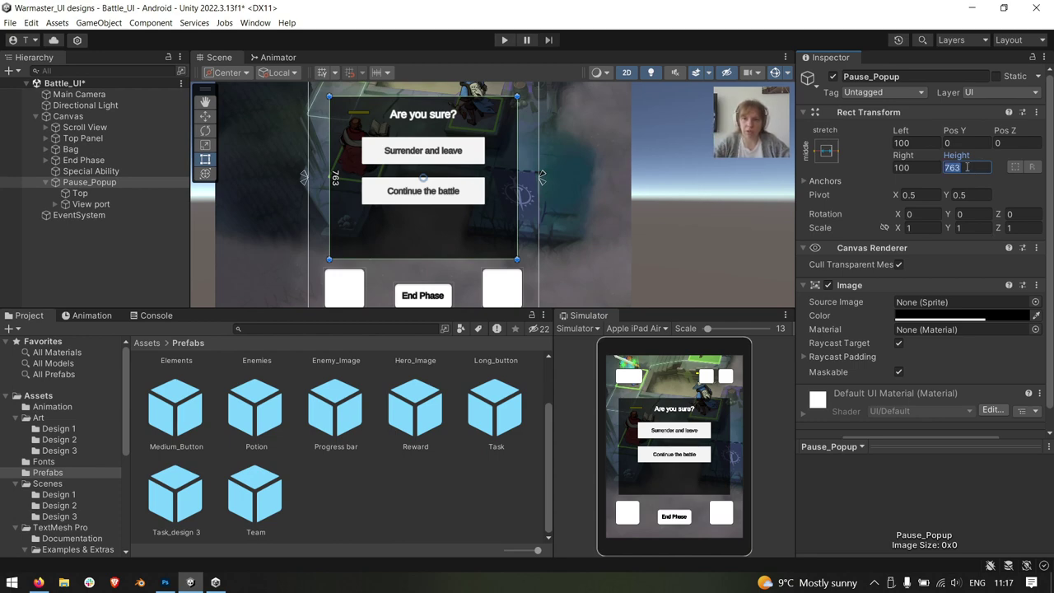
text(750)
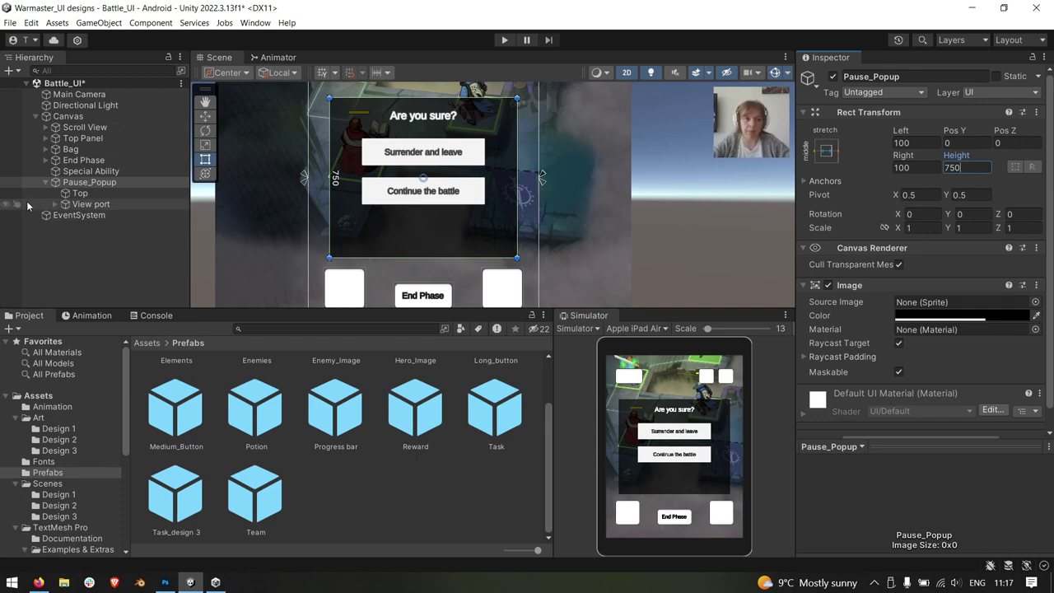
click(102, 194)
click(97, 181)
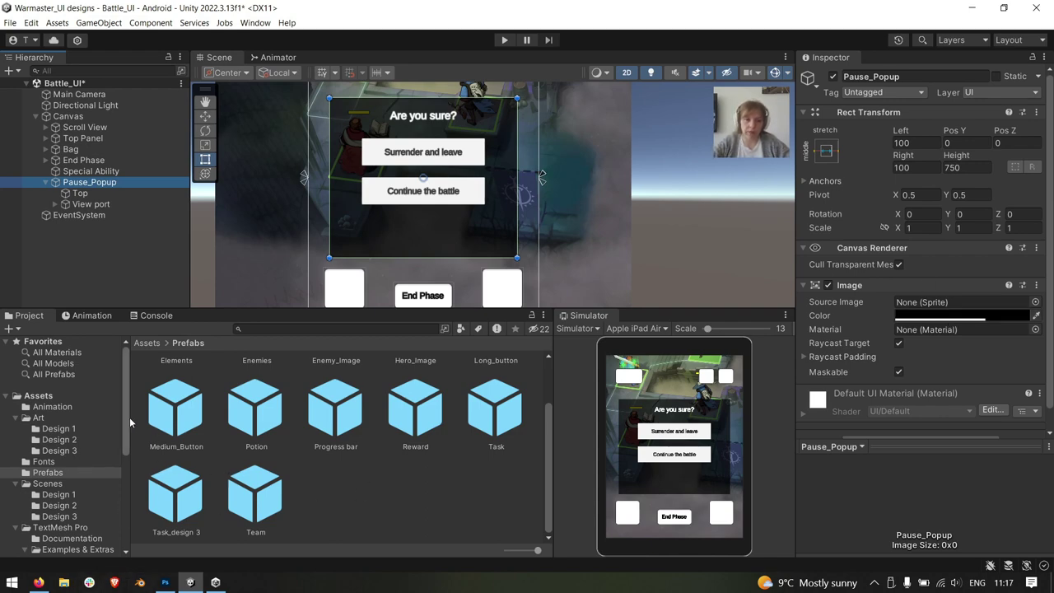
Drag the Popup_bkg_1 sprite from Assets/Art/Design 1 into Pause_Popup's Source Image field
scroll(90, 422, down, 2)
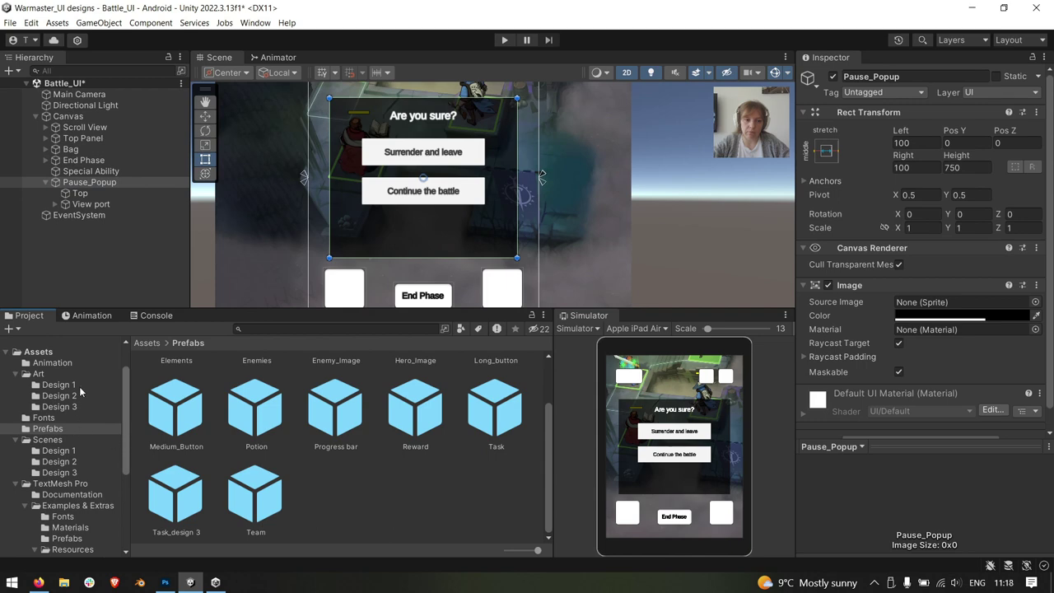
click(59, 385)
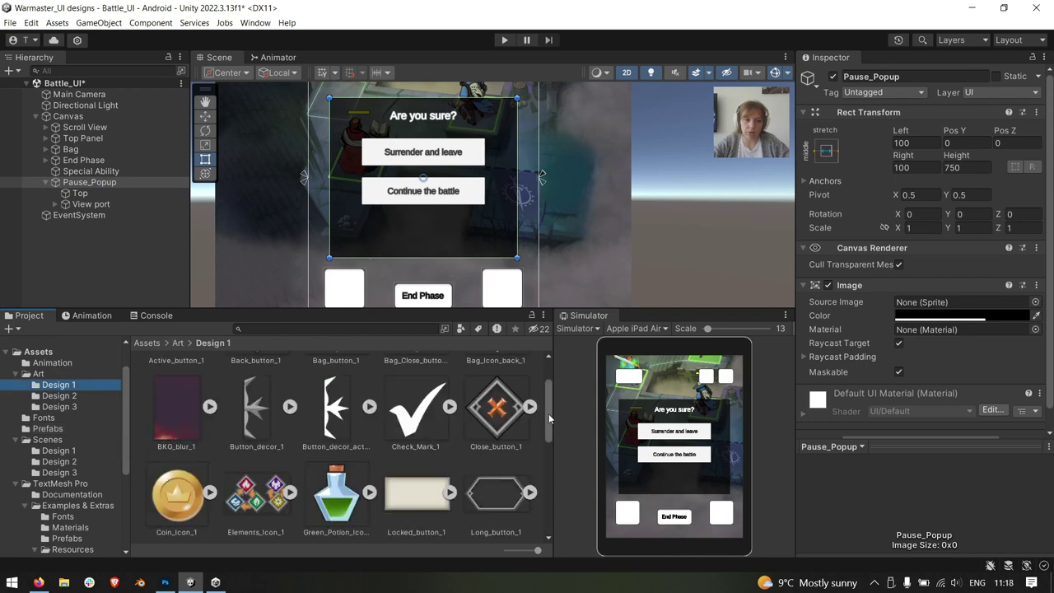
mouse_move(549, 418)
mouse_down()
mouse_move(550, 476)
mouse_move(553, 466)
mouse_up()
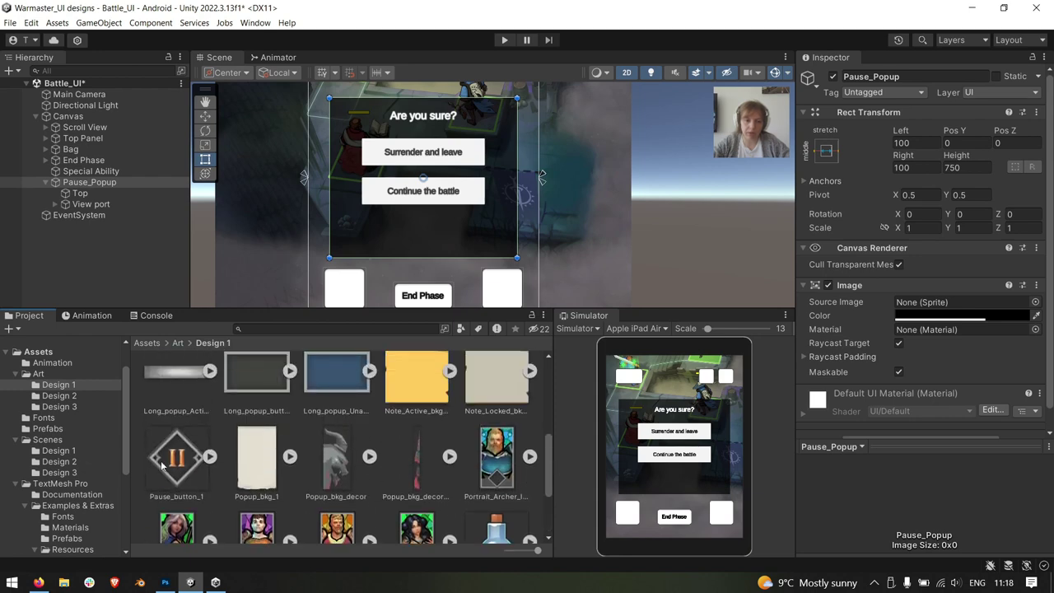
click(255, 475)
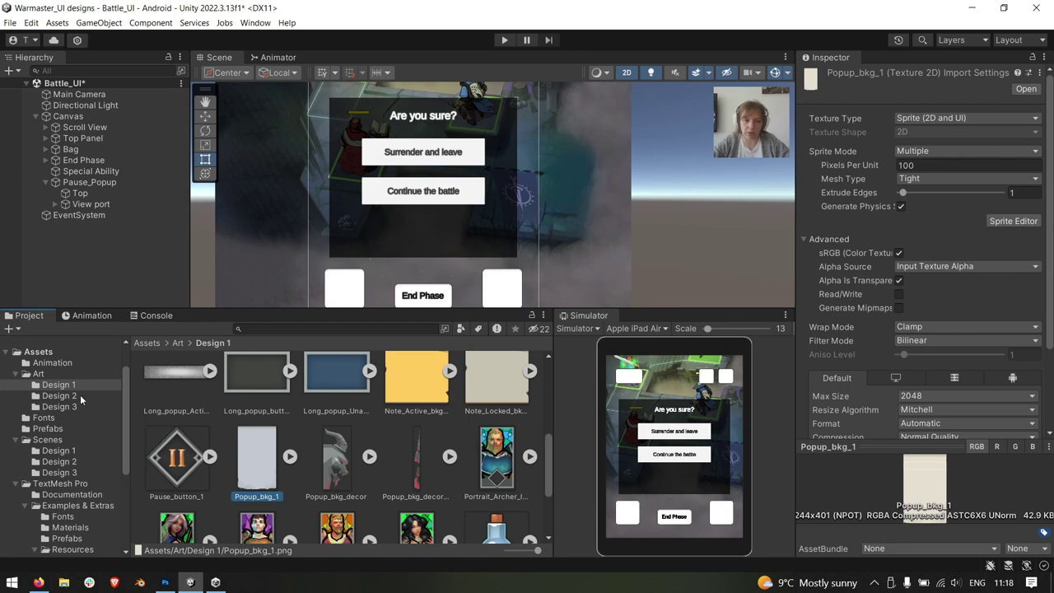
click(112, 191)
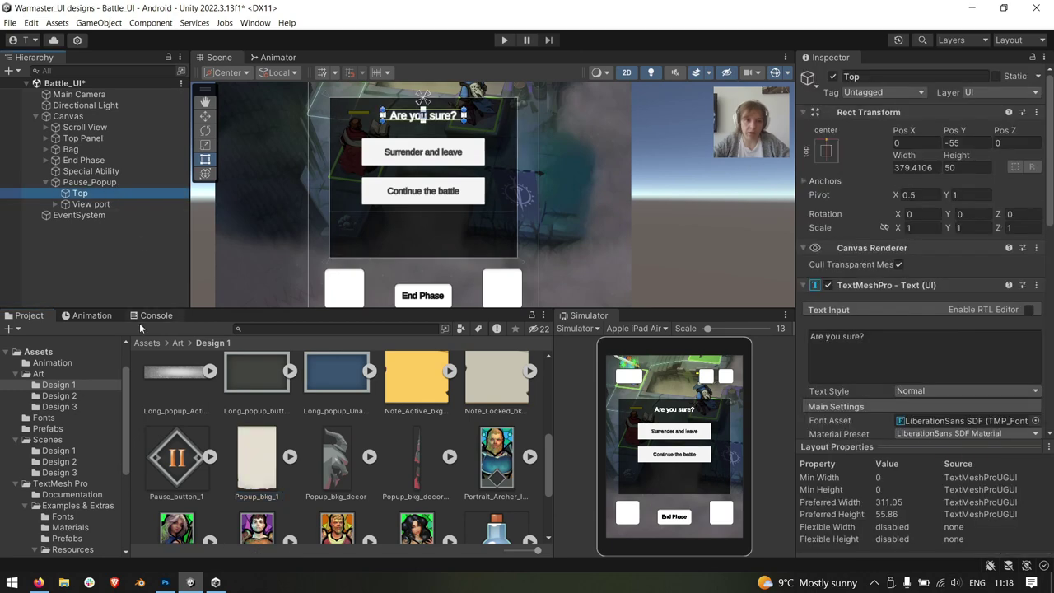
click(158, 184)
drag(255, 458, 907, 304)
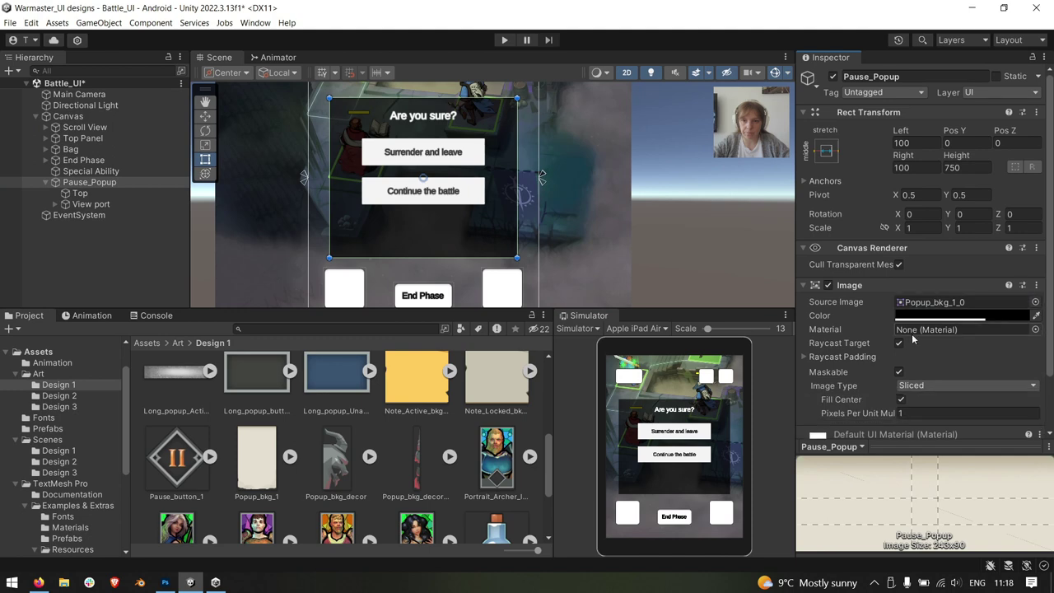
Tint the popup image white with alpha 255, close the colour picker, and deselect
click(970, 317)
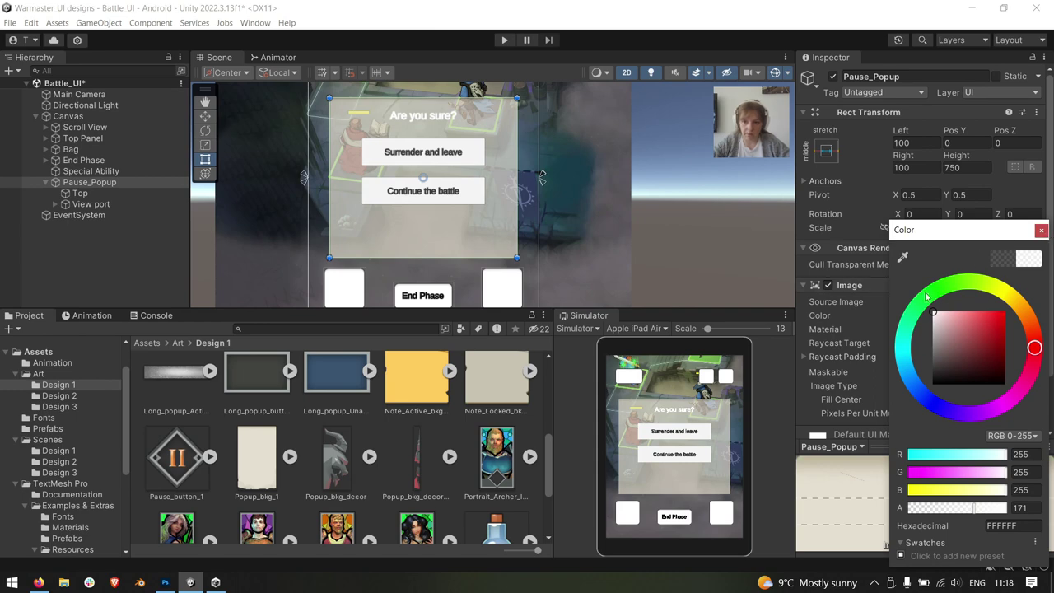
drag(987, 335, 837, 415)
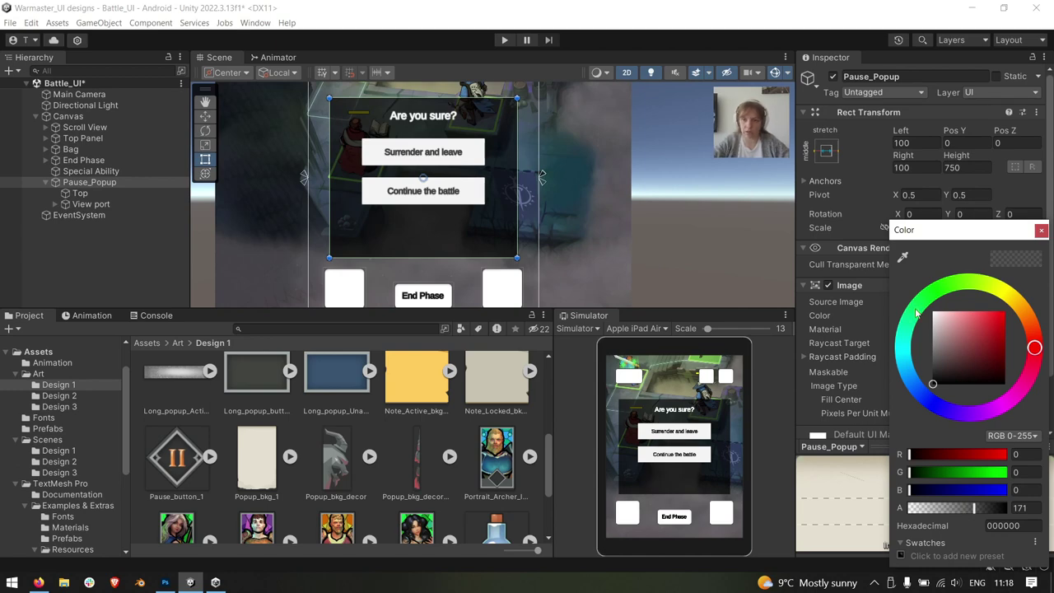
drag(961, 356, 768, 173)
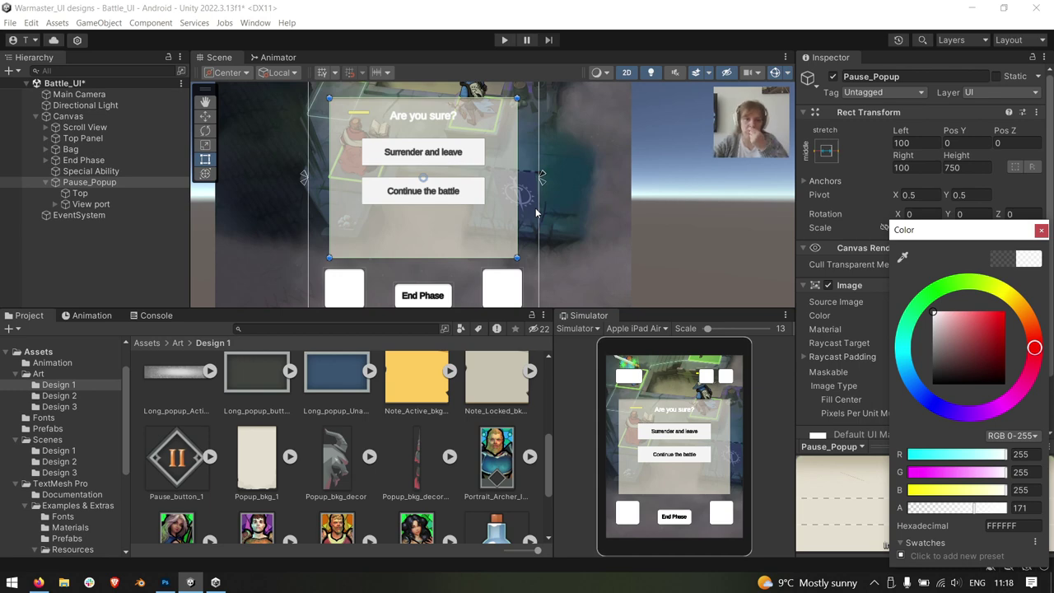
key(Escape)
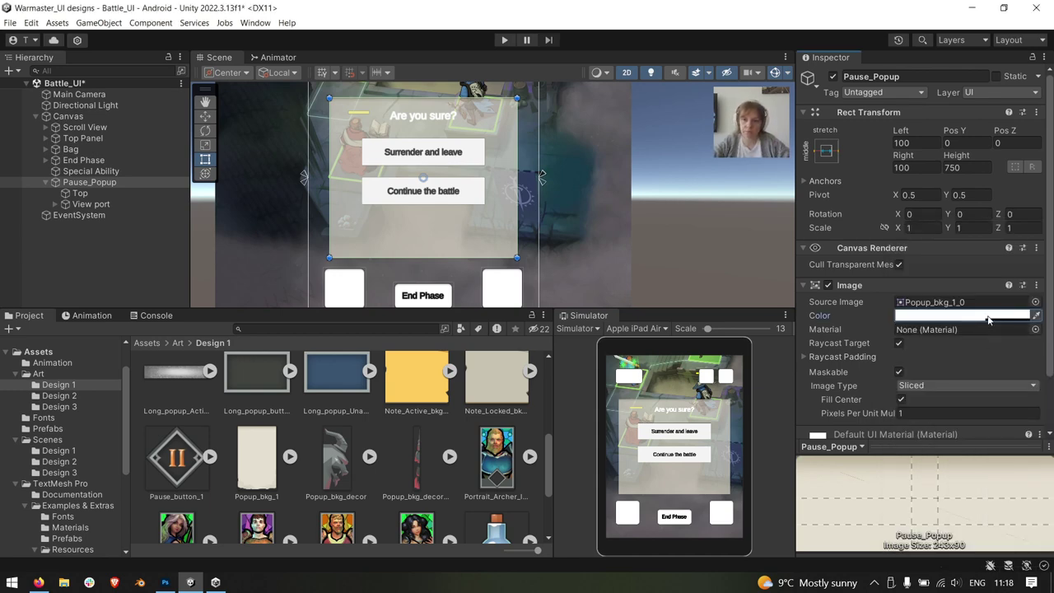
click(988, 316)
drag(1000, 515, 1051, 498)
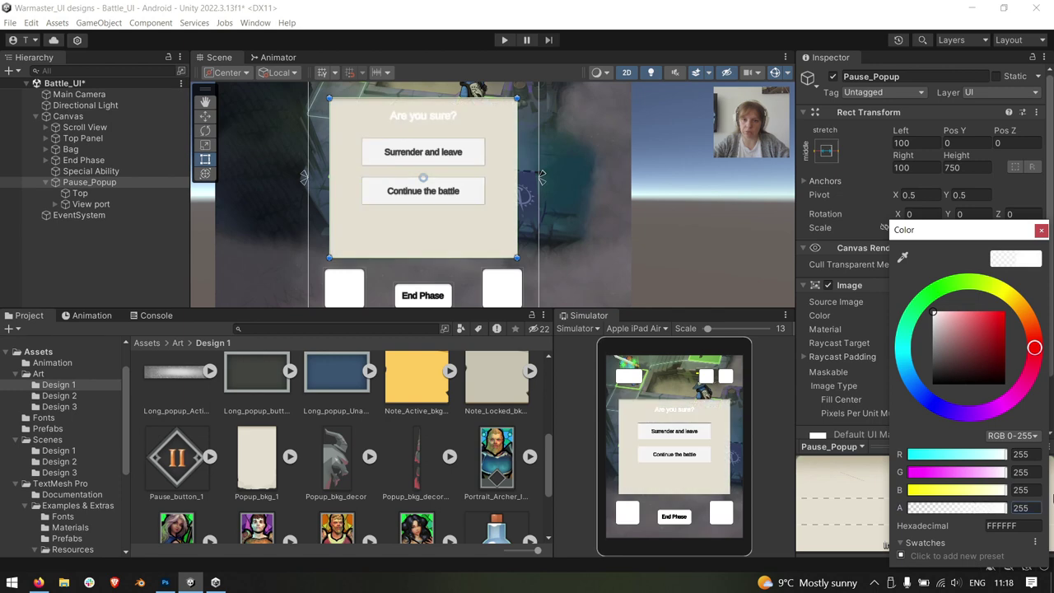
click(1039, 233)
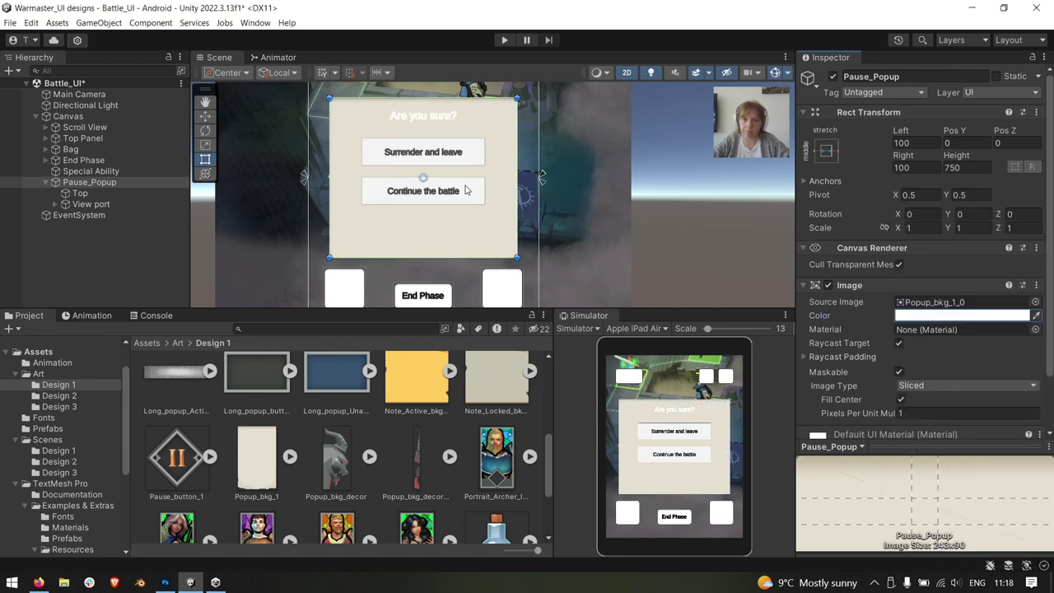
scroll(464, 190, up, 2)
click(691, 214)
Pan toward the Continue the battle button and review Popup_bkg_1's texture import settings
scroll(489, 198, up, 2)
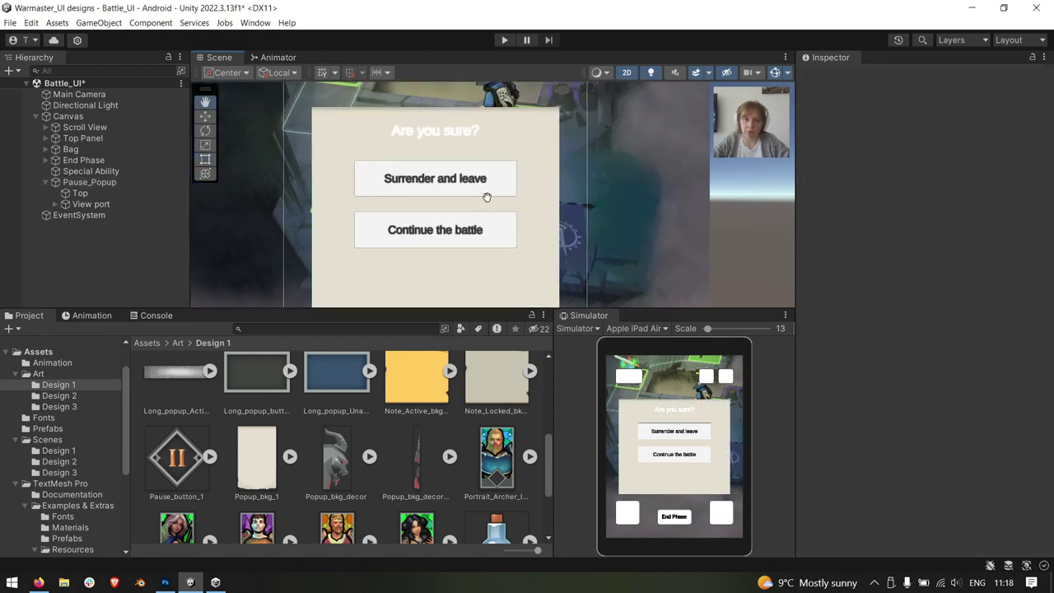
scroll(497, 110, up, 2)
key(Left)
key(Down)
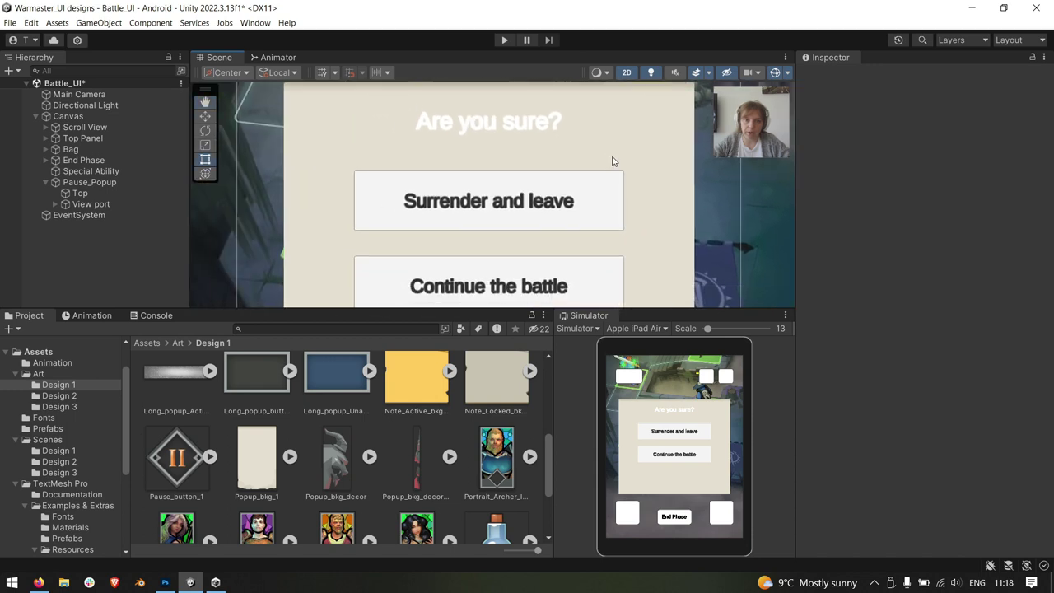
key(Down)
click(249, 485)
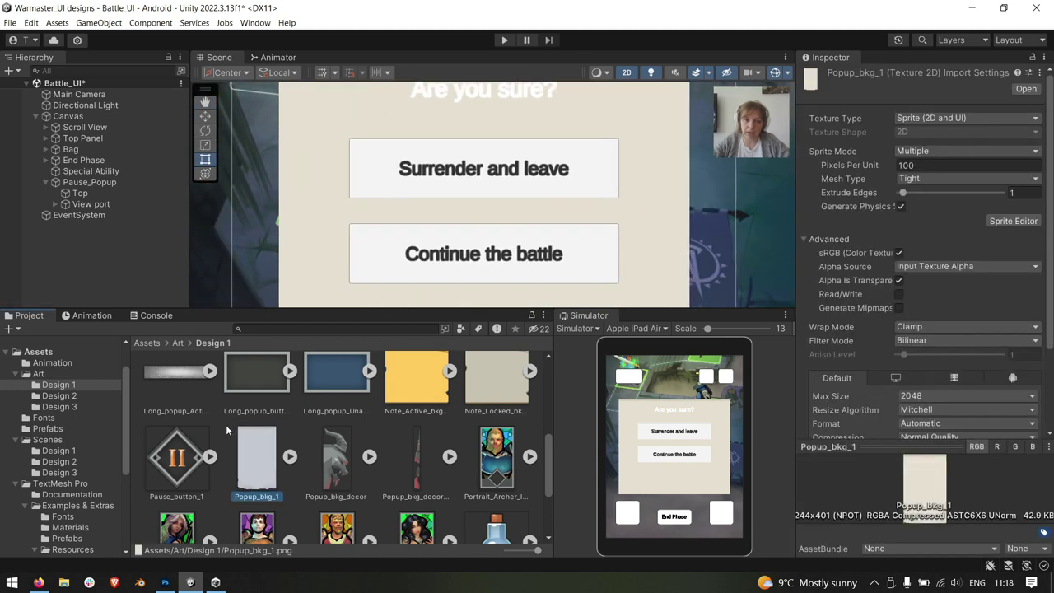
scroll(610, 213, down, 1)
scroll(610, 214, down, 2)
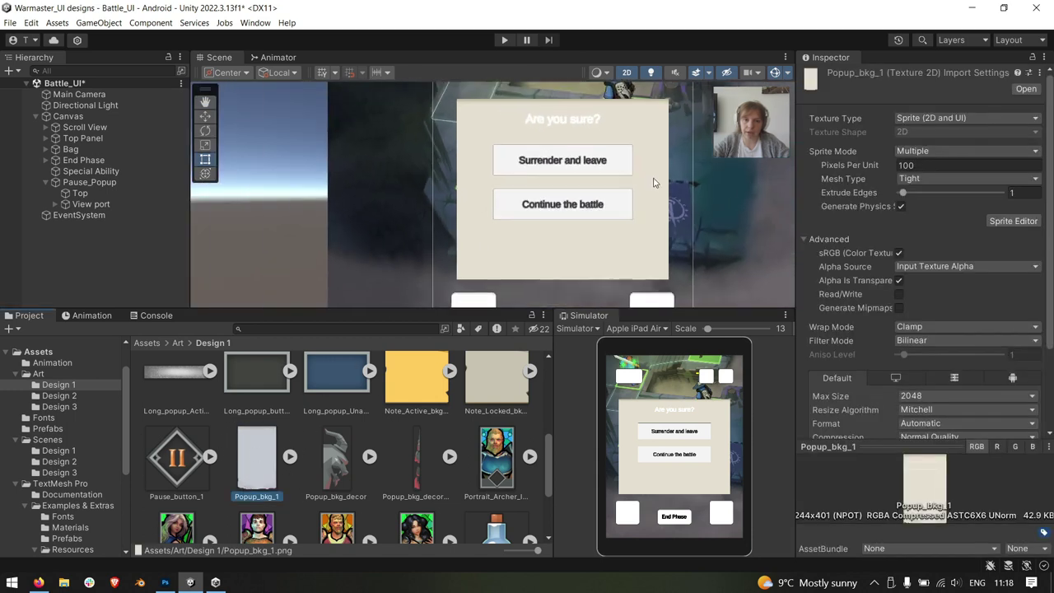
scroll(610, 214, down, 2)
middle_drag(610, 213, 613, 212)
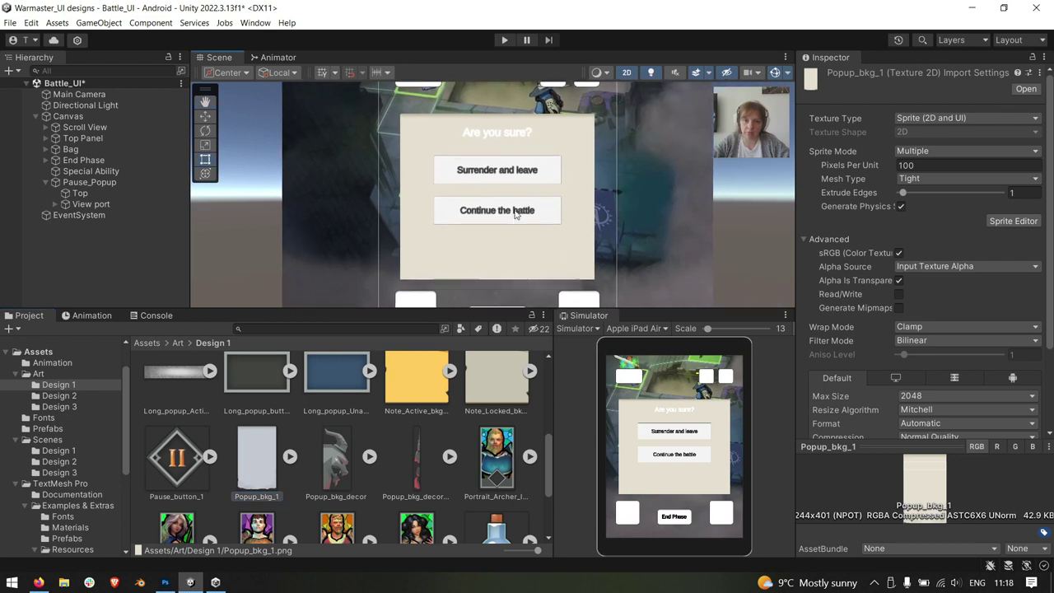
Expand Popup_bkg_1 and set Pause_Popup's Source Image to the Popup_bkg_1_1 sprite
click(290, 461)
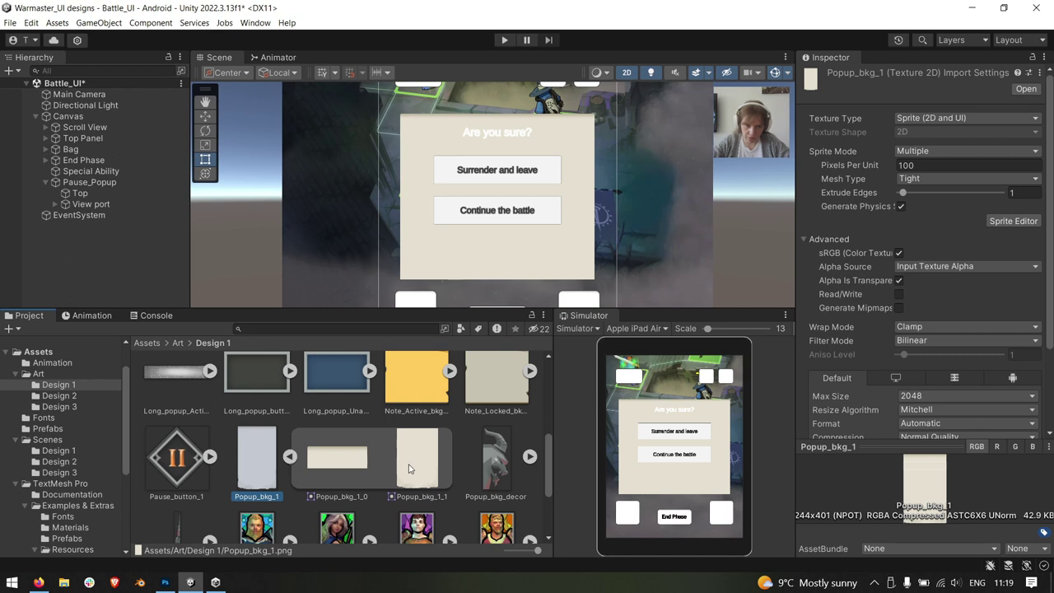
click(91, 181)
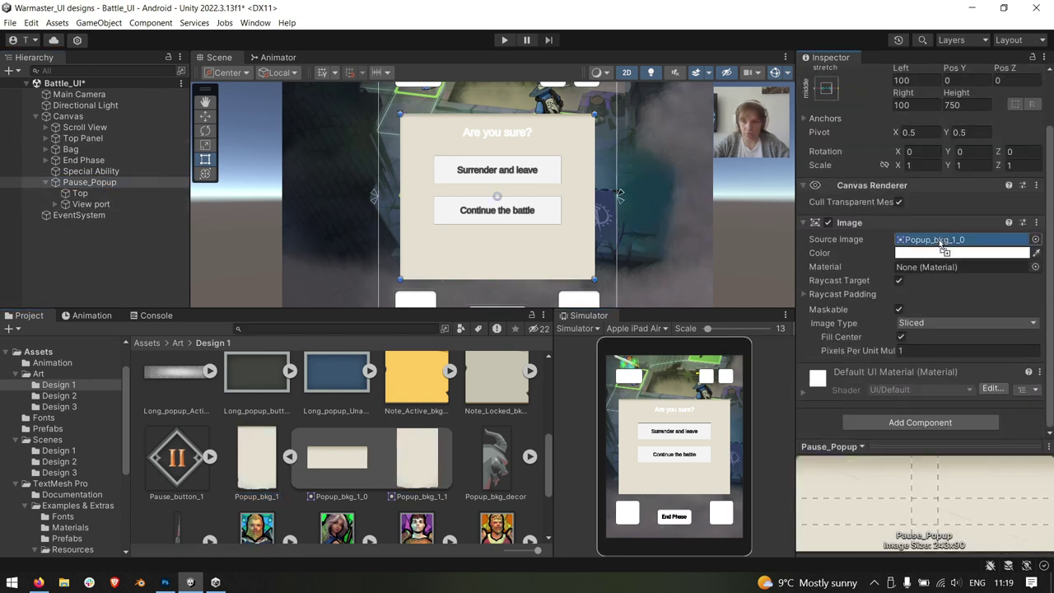
drag(916, 369, 944, 240)
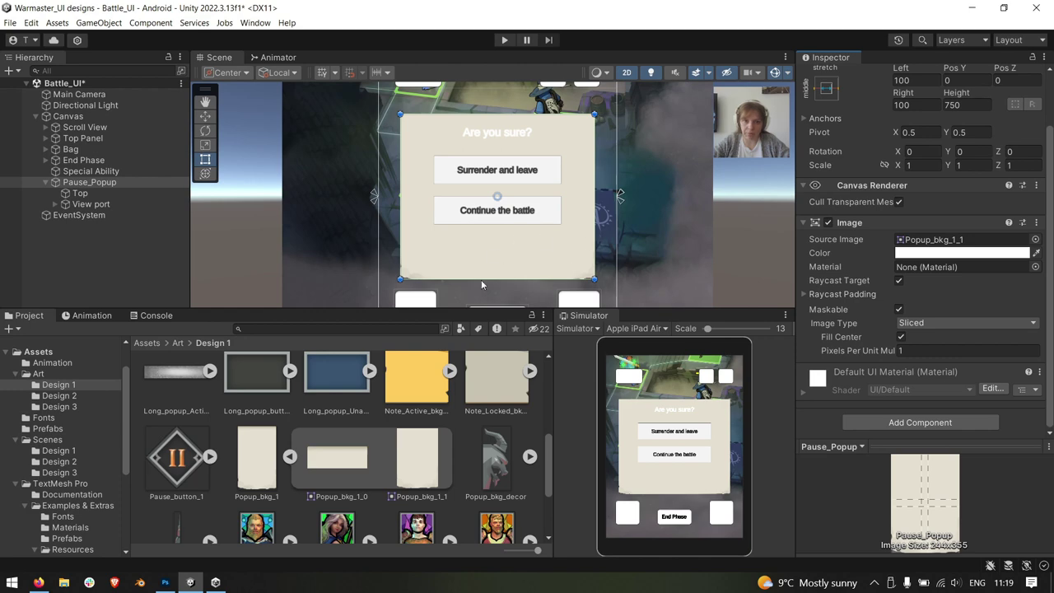
click(281, 466)
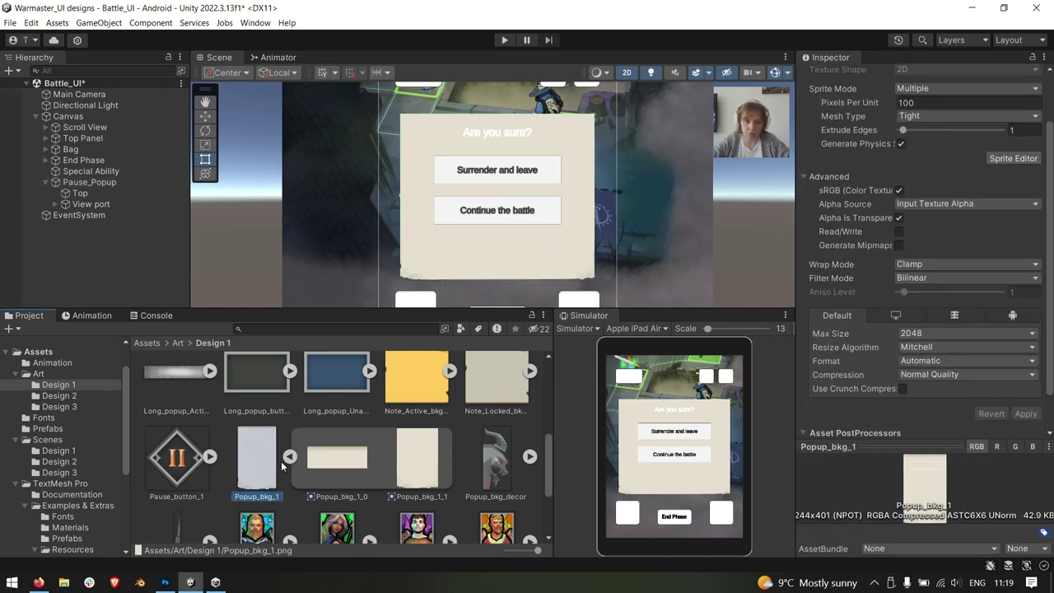
scroll(370, 473, down, 3)
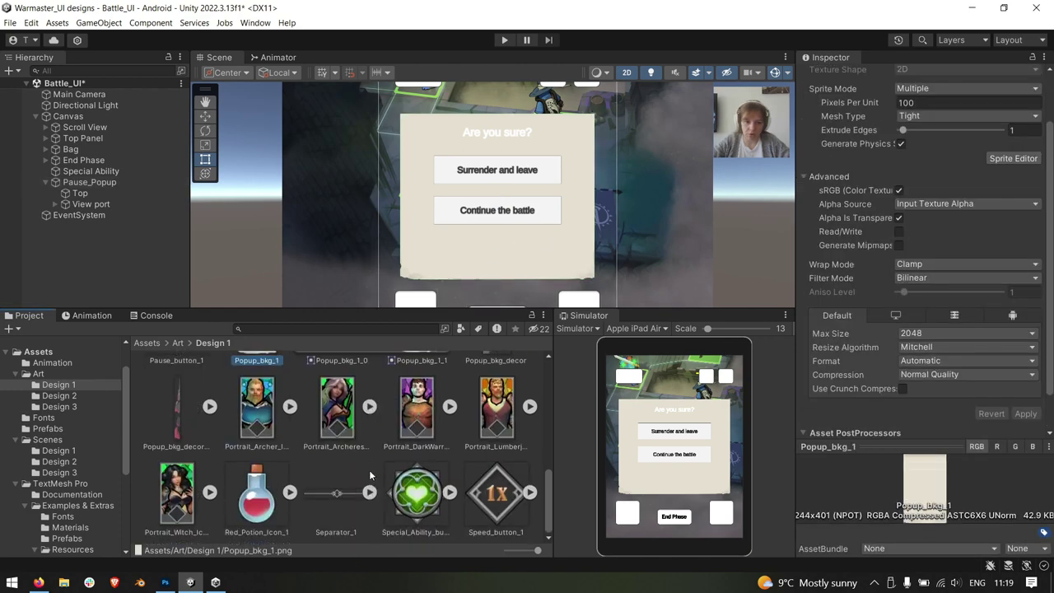
From the Design 2 folder, set Pause_Popup's image to Note_bkg and drag its top edge taller
click(85, 395)
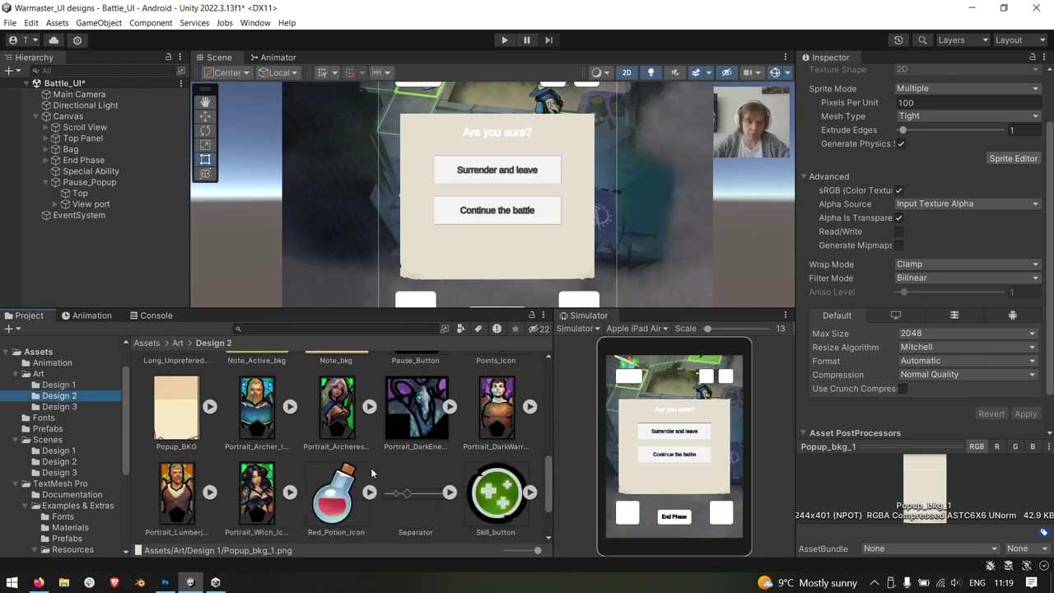
key(ctrl+z)
scroll(362, 453, up, 2)
scroll(353, 429, up, 2)
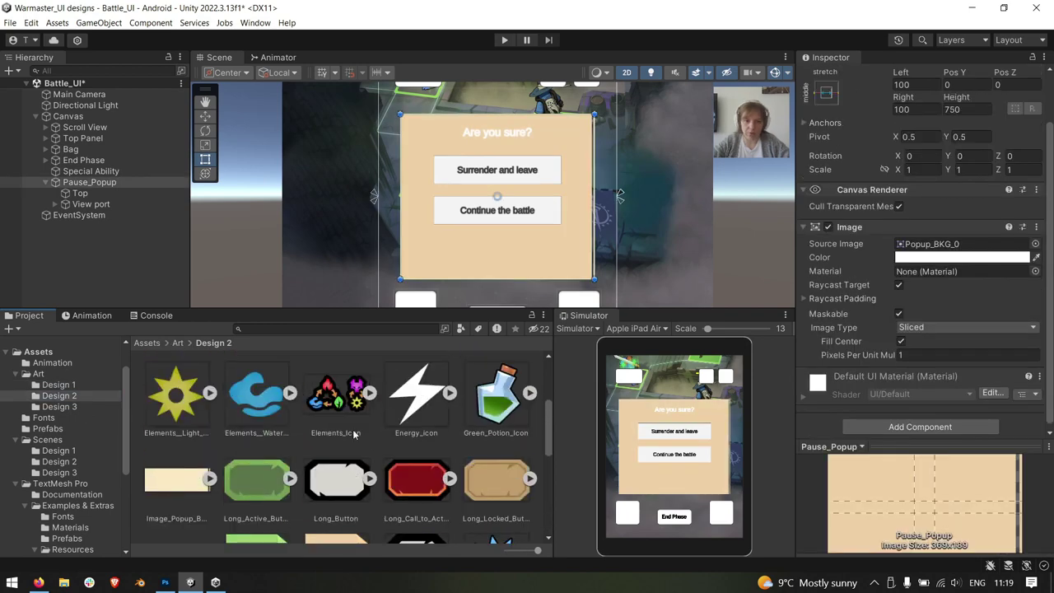
scroll(354, 435, down, 3)
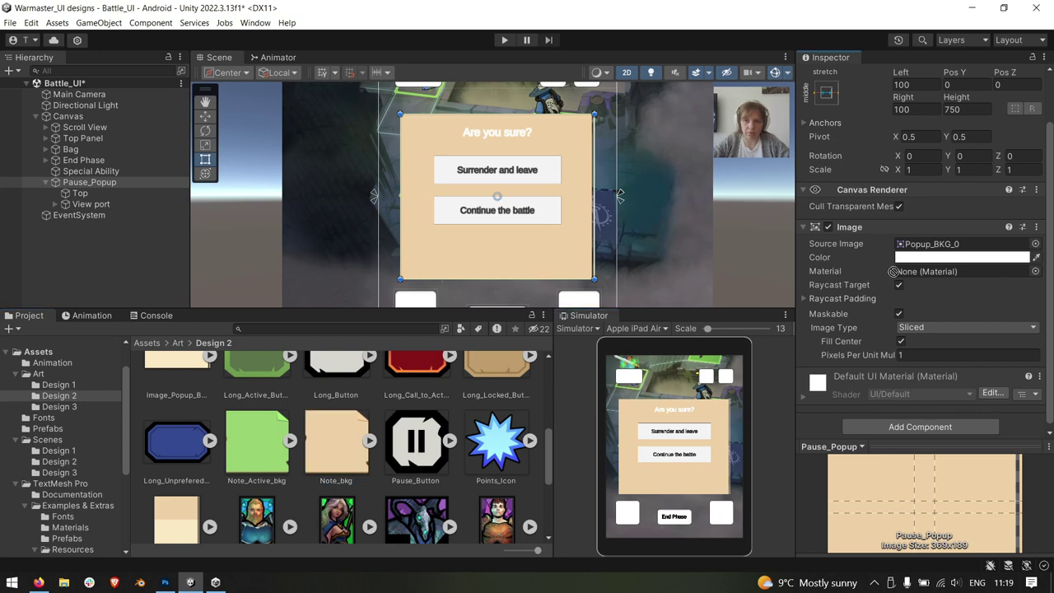
drag(893, 271, 917, 245)
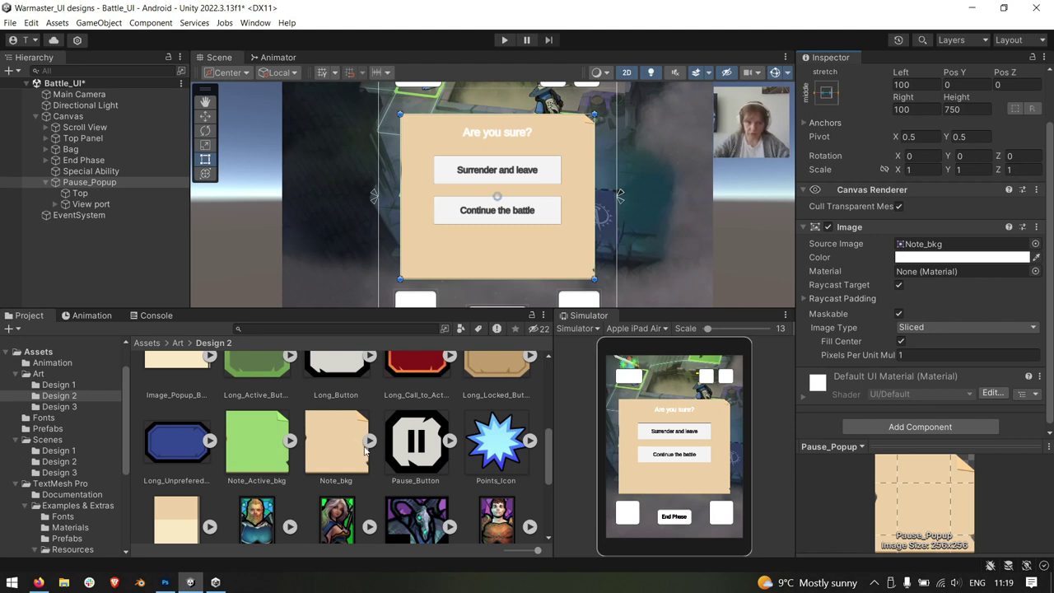
scroll(358, 453, up, 1)
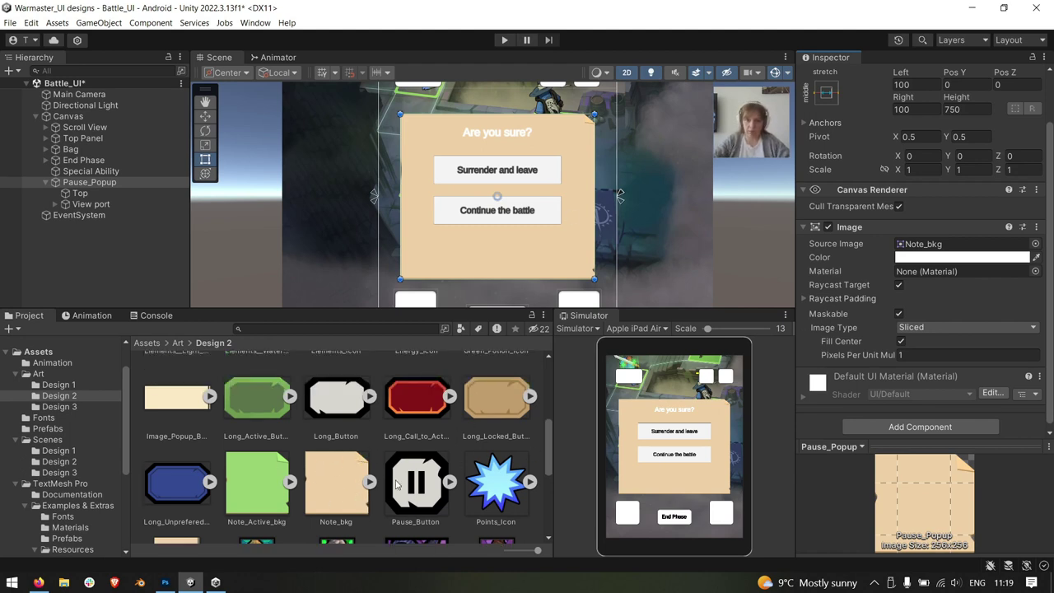
drag(500, 113, 497, 74)
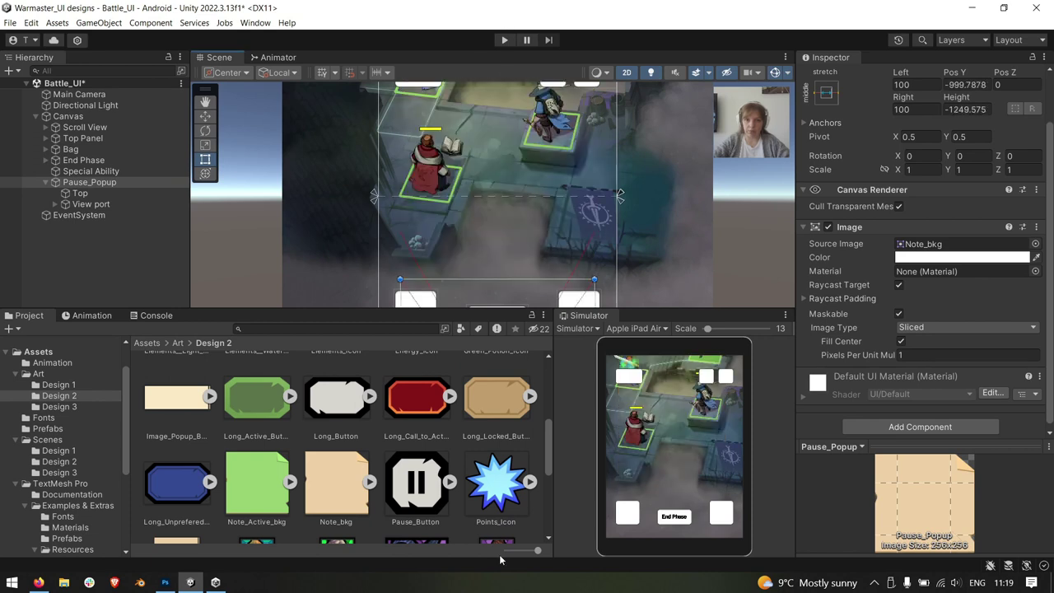
Stretch the Note_bkg popup's bottom edge much further down and pan around to inspect it
scroll(533, 239, down, 3)
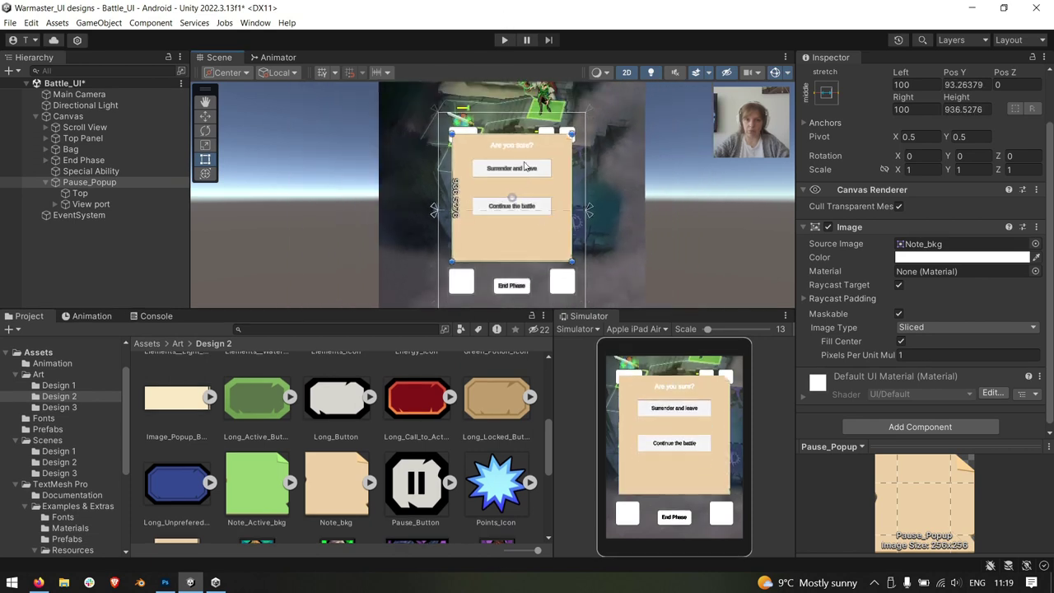
drag(530, 262, 530, 321)
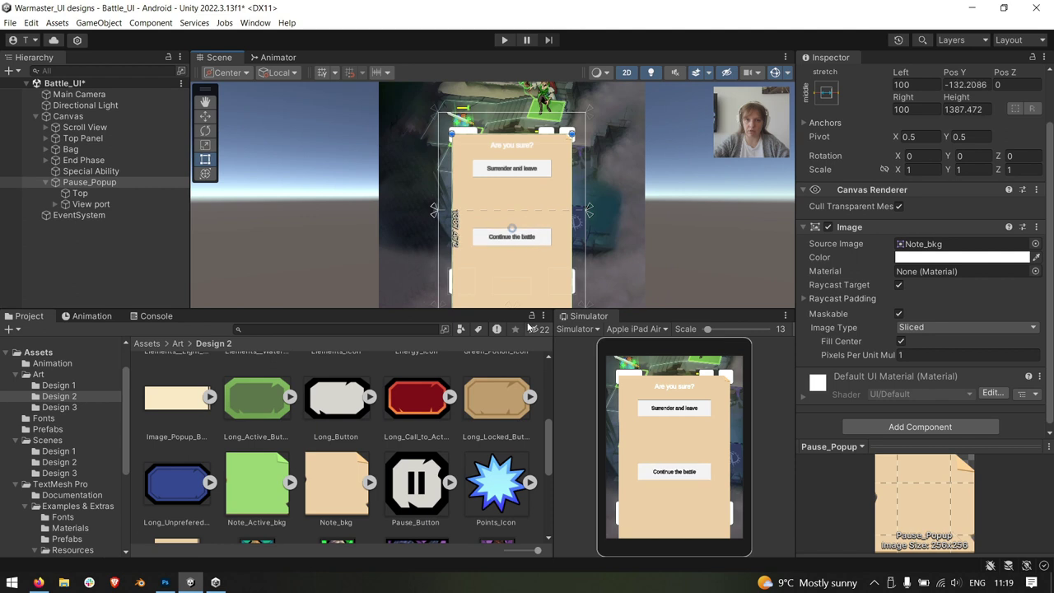
key(f)
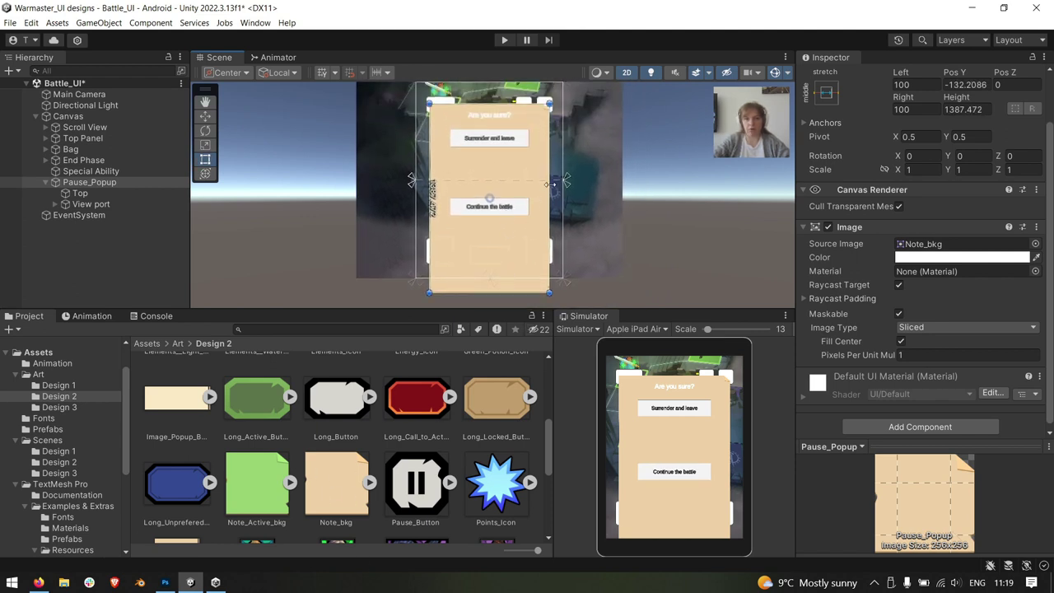
scroll(510, 257, up, 3)
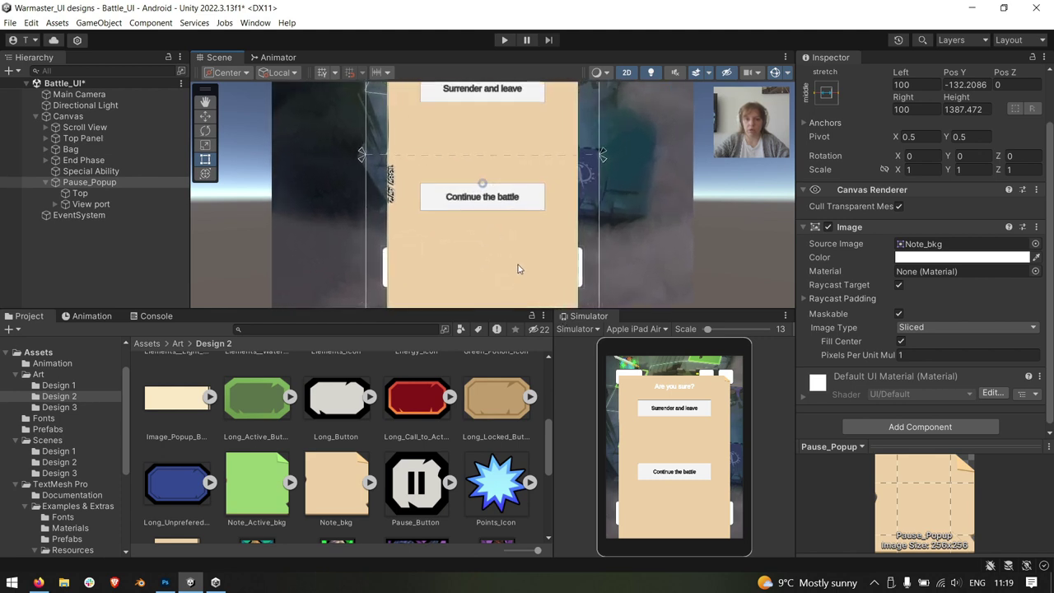
scroll(527, 147, up, 2)
scroll(568, 159, up, 2)
scroll(568, 160, up, 1)
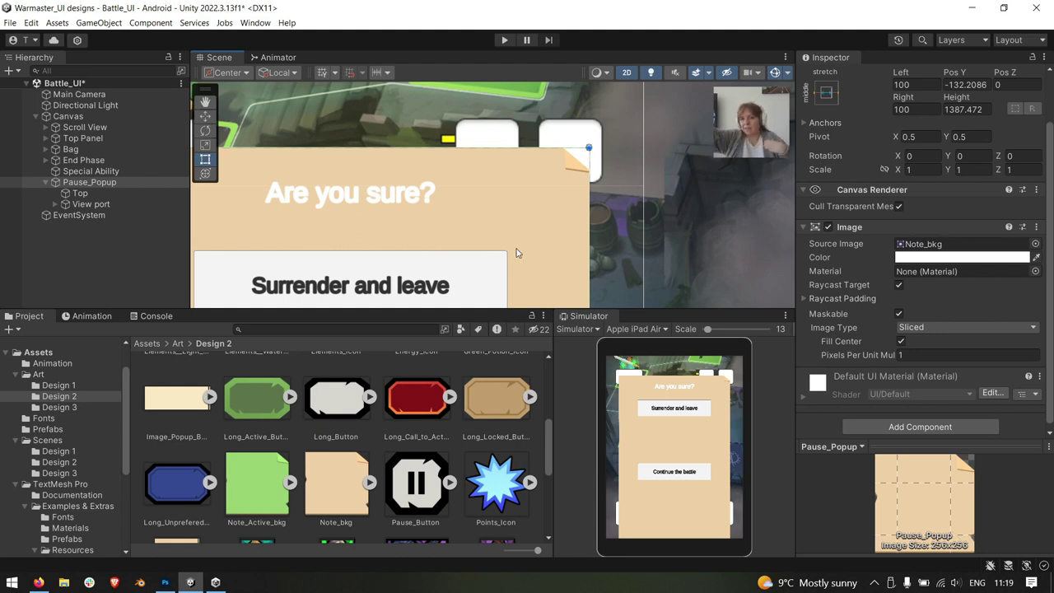
middle_drag(517, 253, 630, 179)
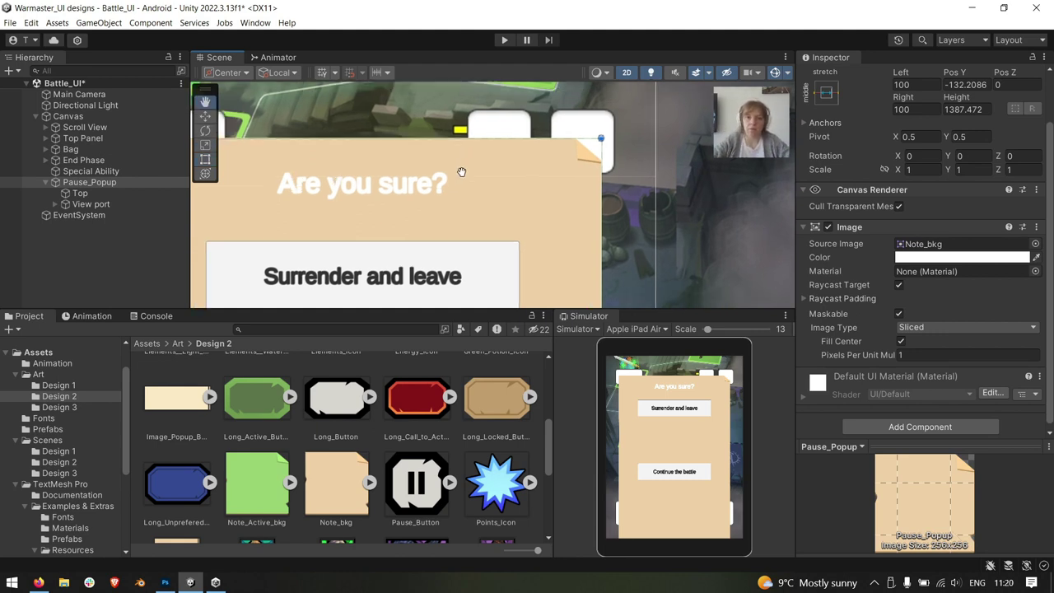
middle_drag(635, 216, 565, 223)
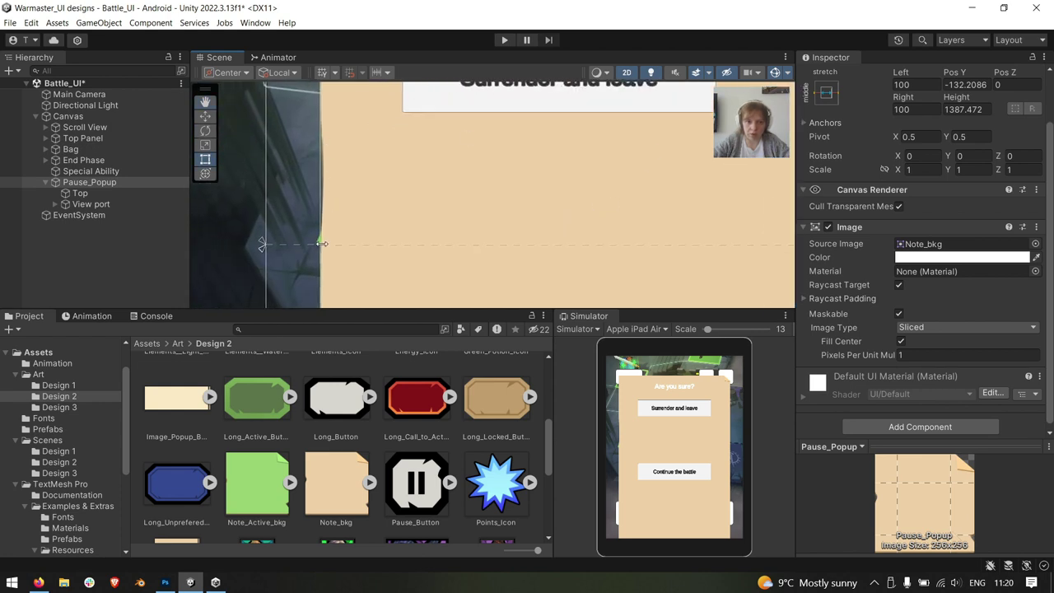
middle_drag(340, 207, 395, 91)
With the Rect tool, pull the bottom edge back up and undo to restore height 750
key(t)
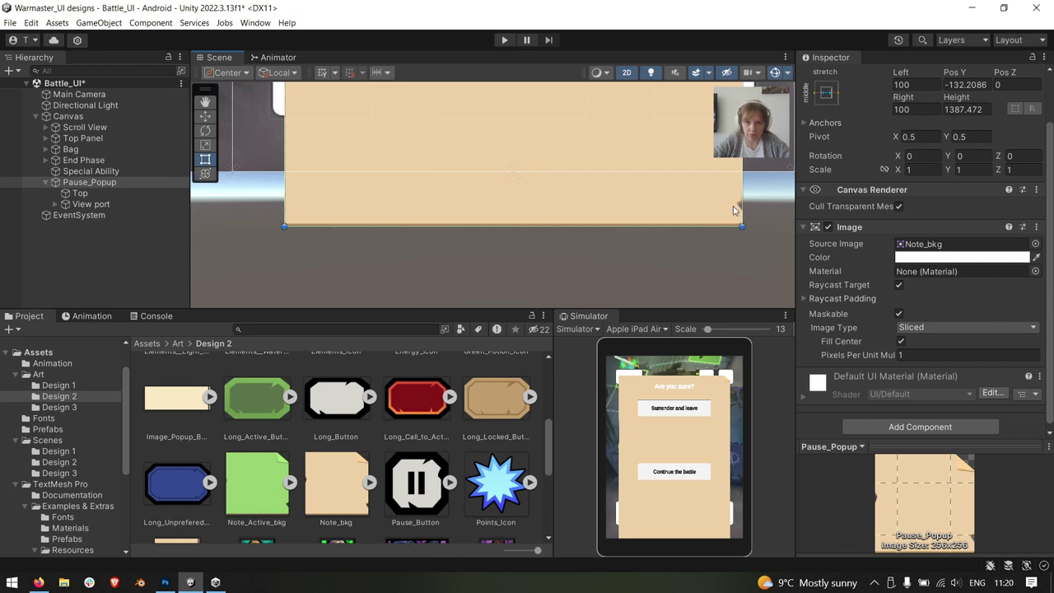
scroll(642, 230, up, 3)
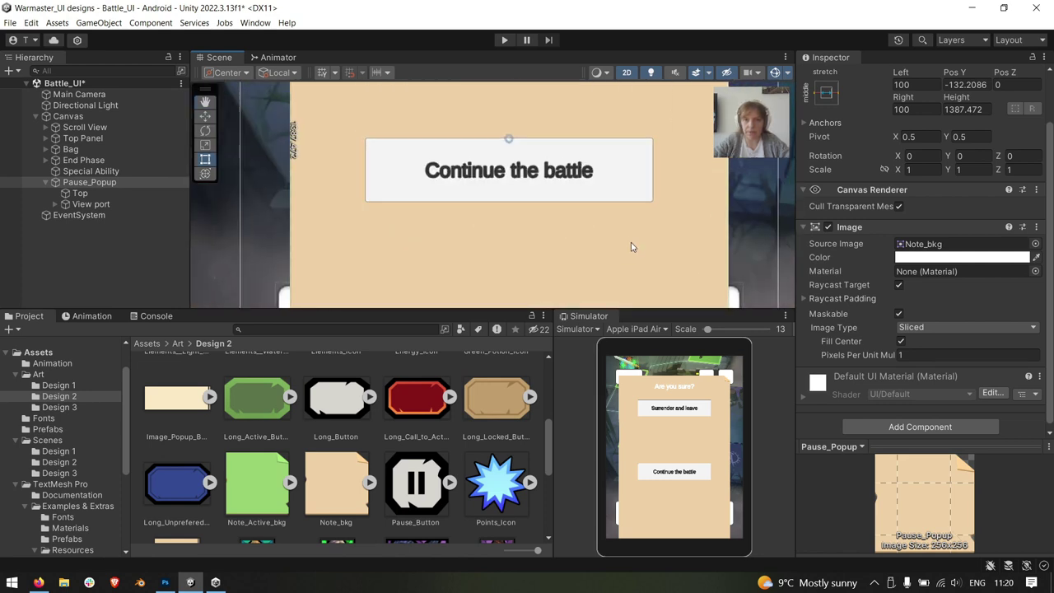
scroll(600, 238, down, 5)
drag(597, 298, 589, 241)
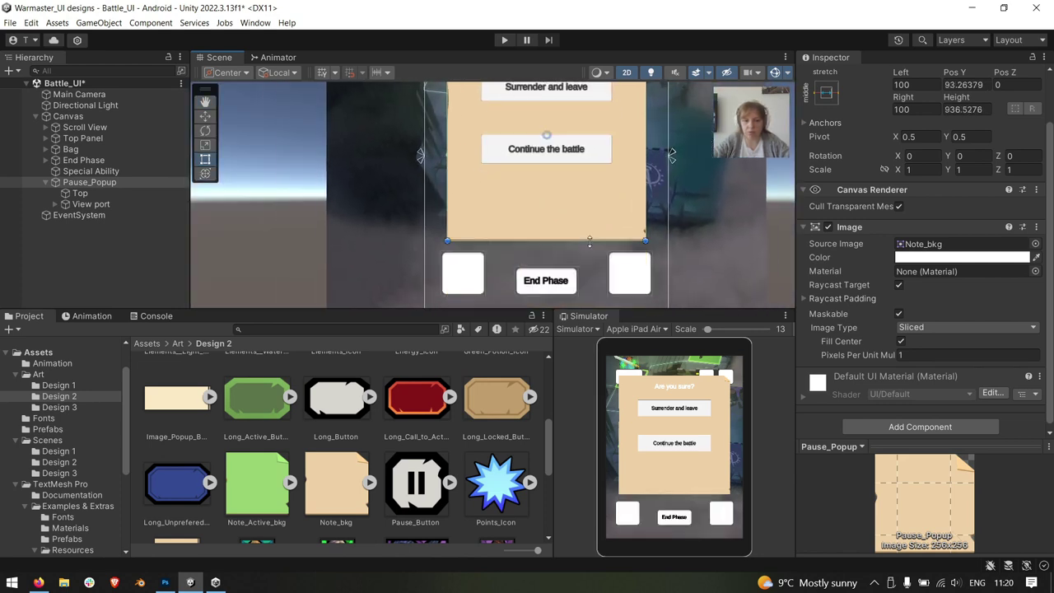
middle_drag(576, 171, 541, 201)
key(ctrl+z)
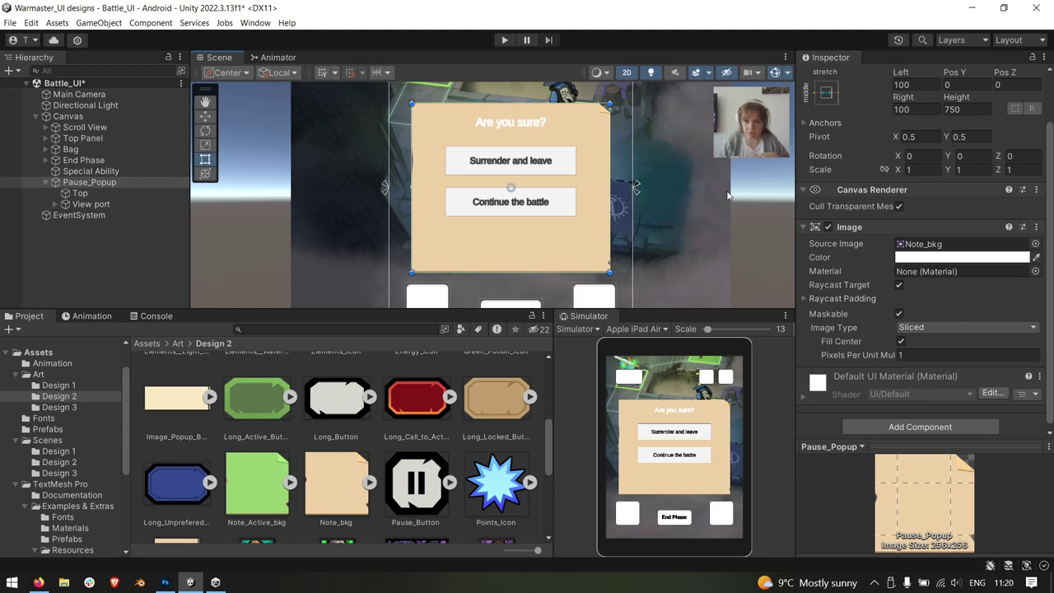
Undo to reset Pause_Popup's Source Image to None, then show the Design 1 folder in File Explorer
click(369, 483)
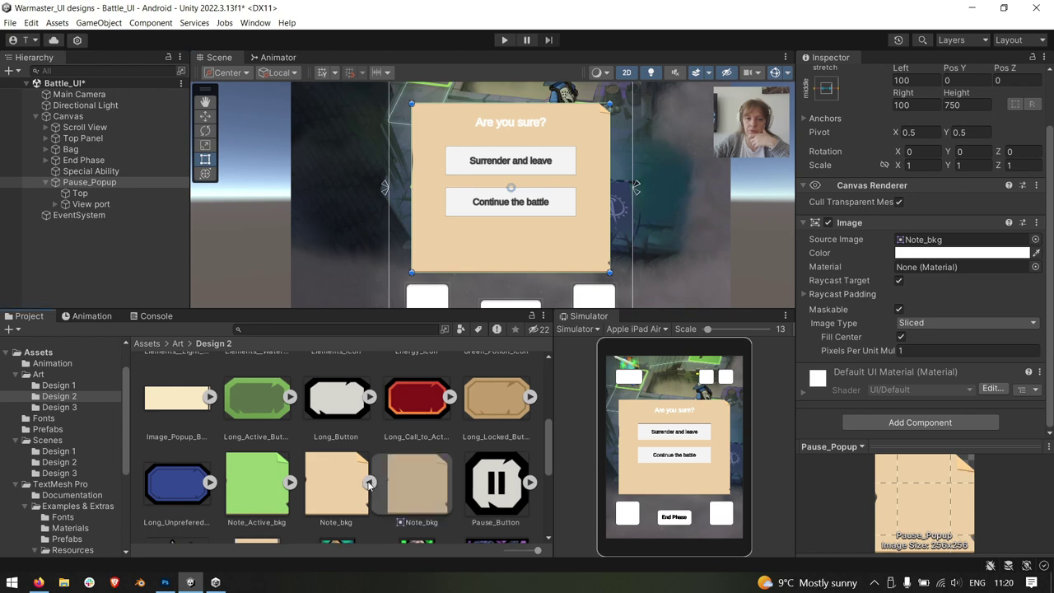
key(ctrl+z)
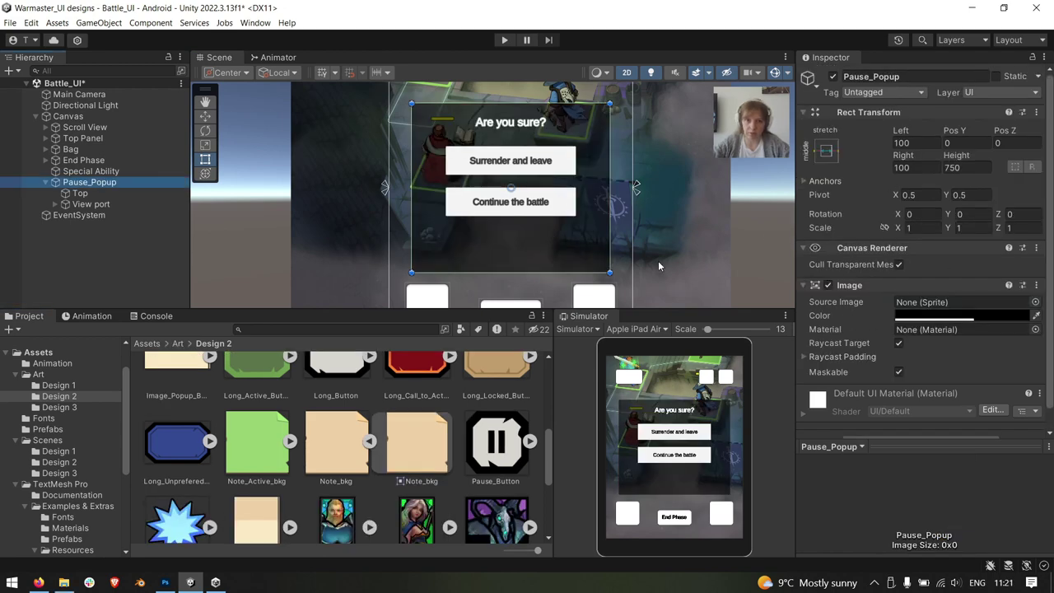
click(371, 443)
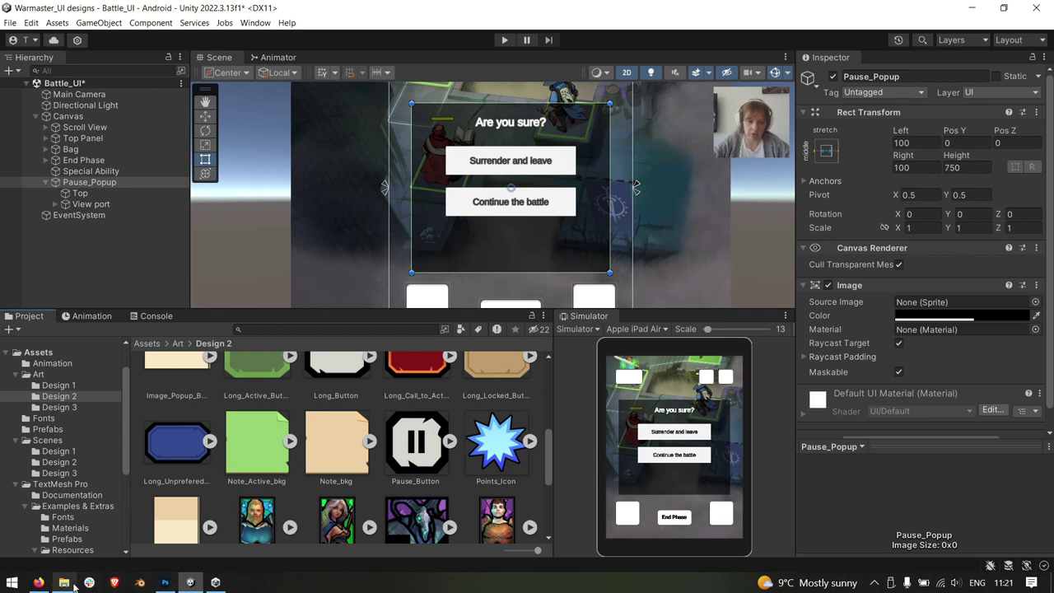
click(370, 443)
click(370, 443)
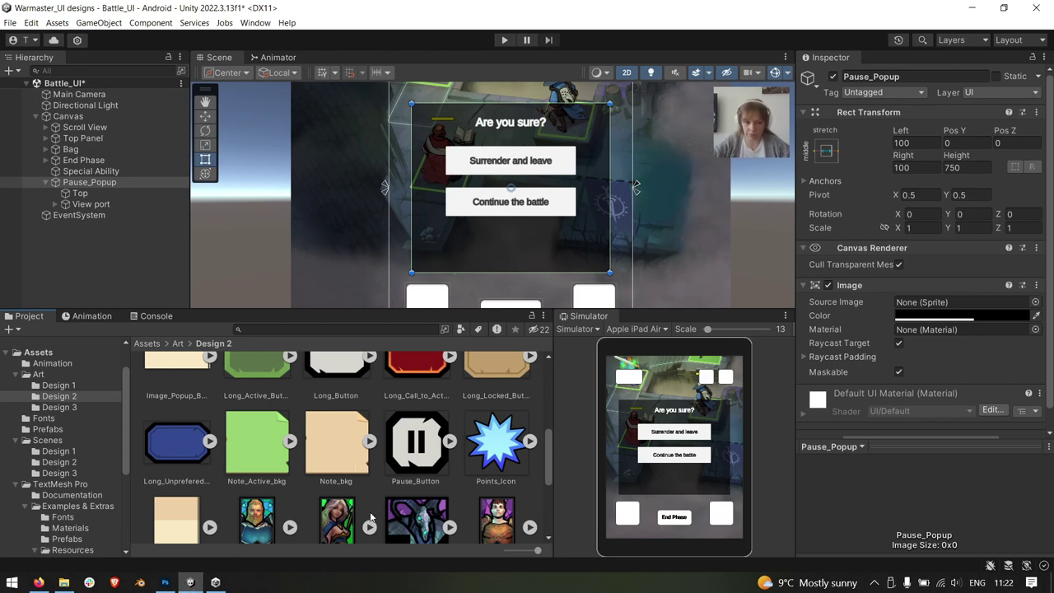
click(64, 582)
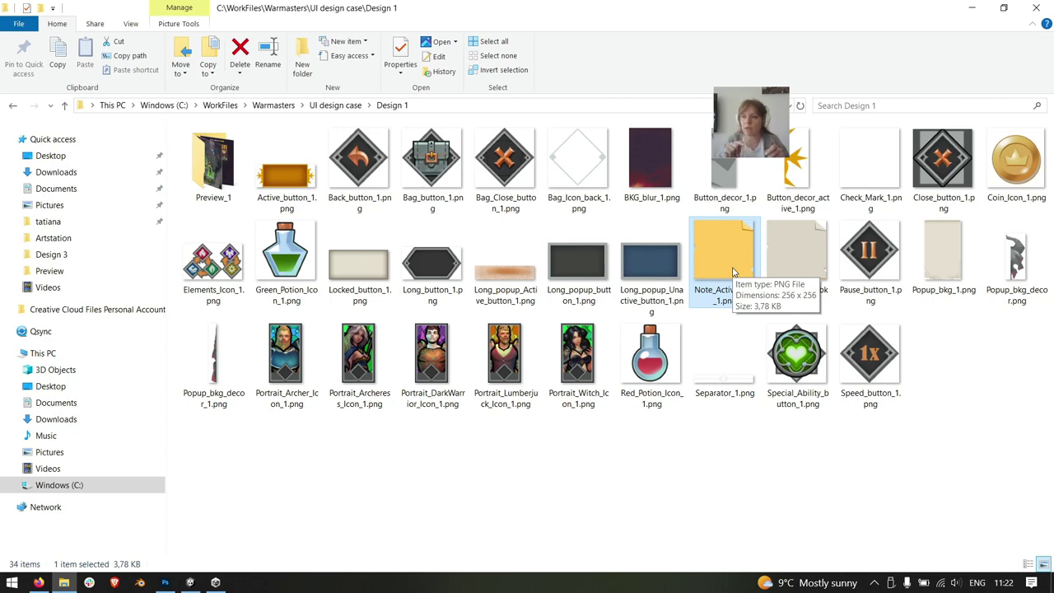
Drag Note_Active_bkg_1.png from File Explorer into Unity's Assets/Art/Design 2 folder
drag(733, 271, 164, 582)
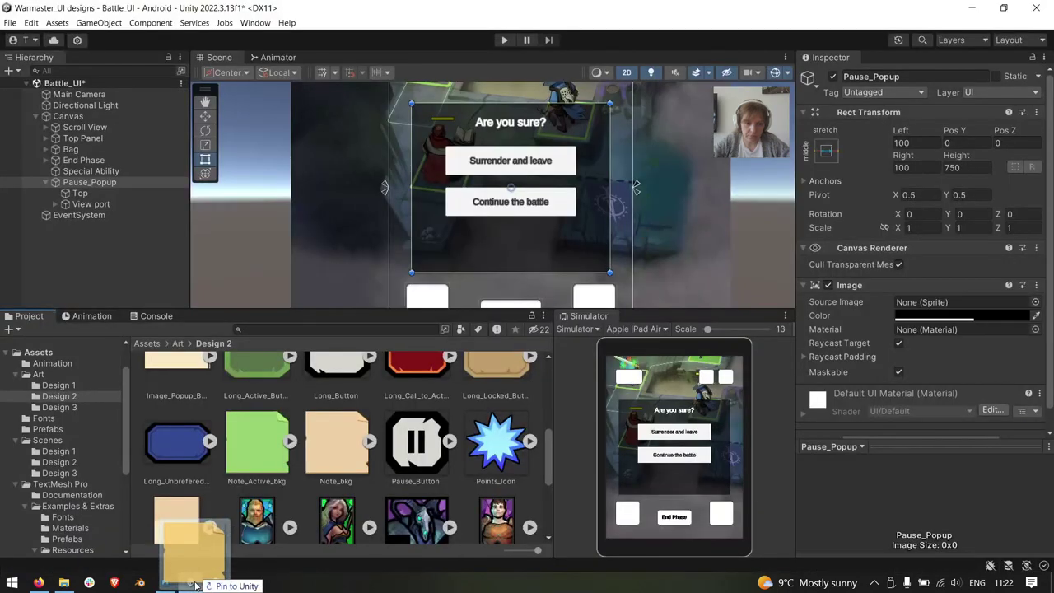
drag(164, 582, 298, 466)
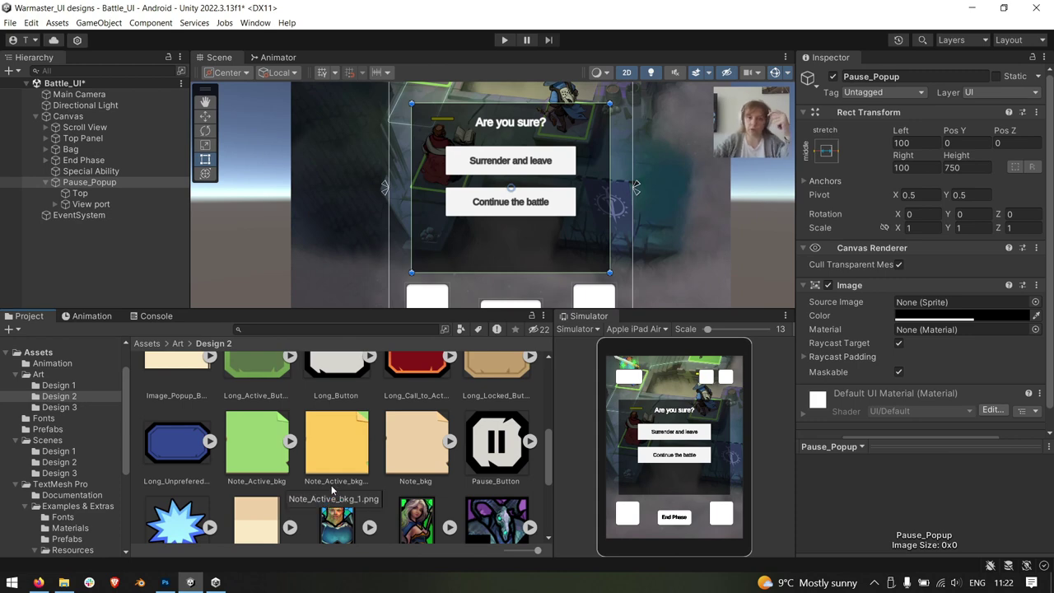
Set Note_Active_bkg_1's Texture Type to Sprite (2D and UI) and apply the import settings
click(334, 461)
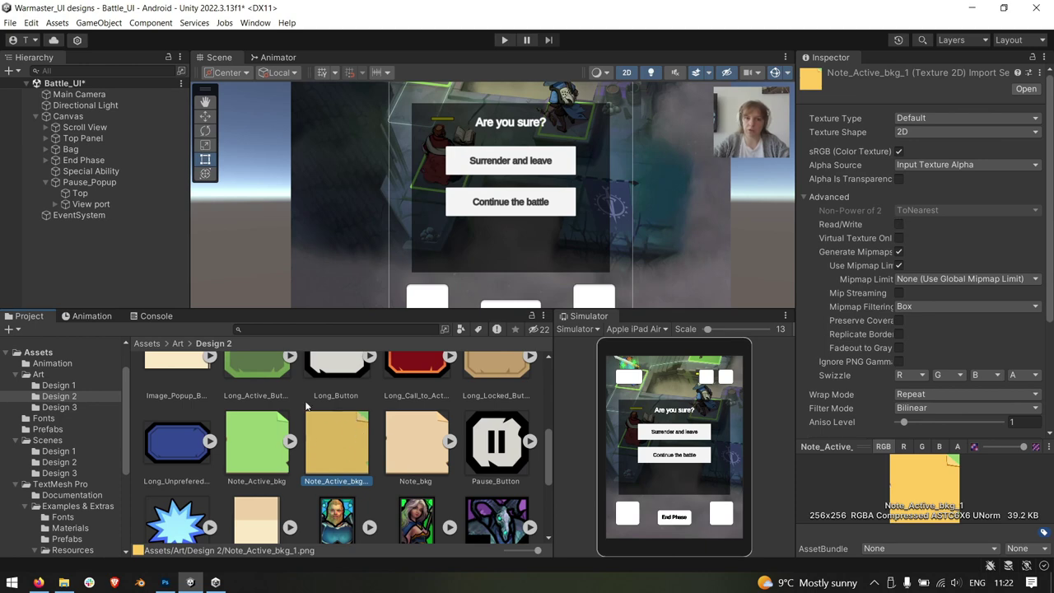
click(944, 119)
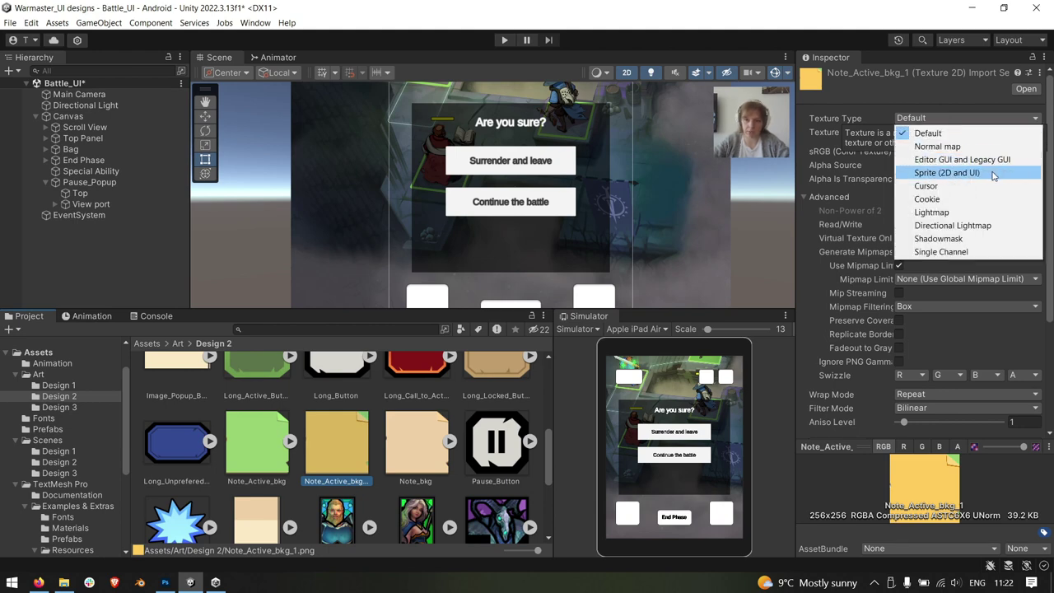
click(992, 174)
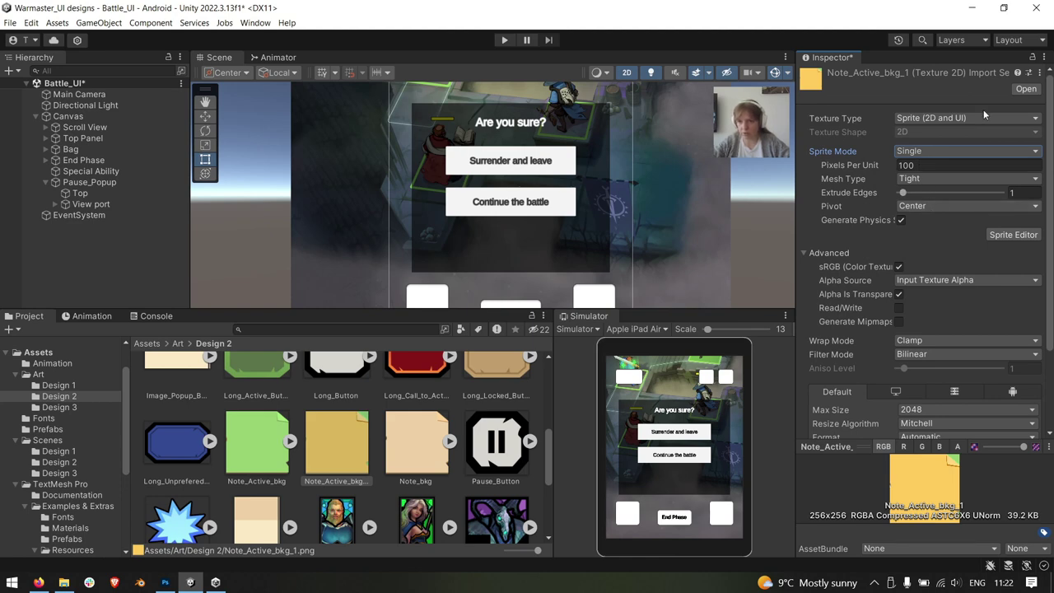
scroll(986, 336, down, 3)
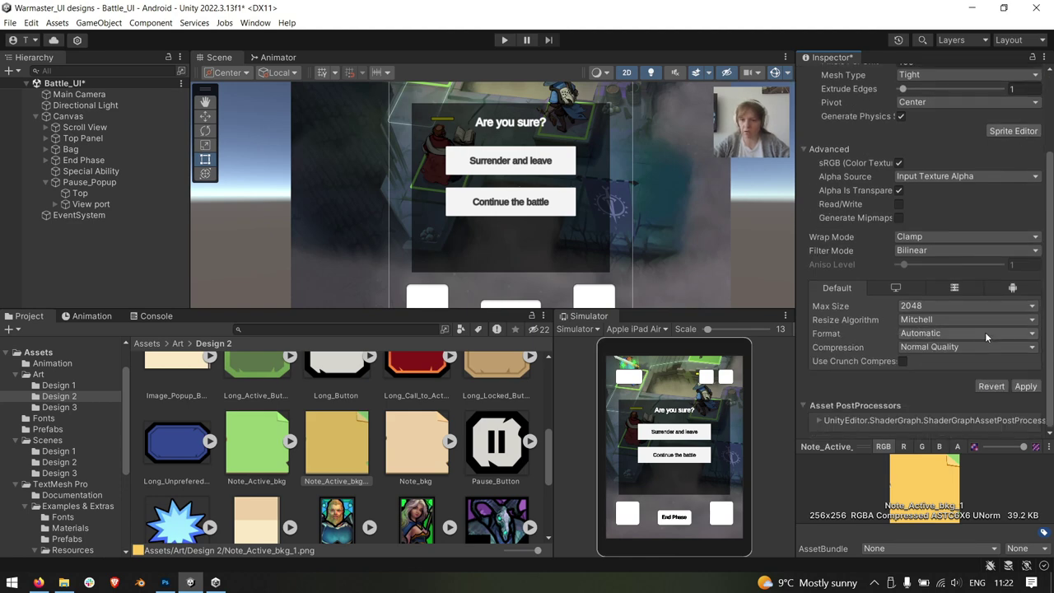
click(1027, 387)
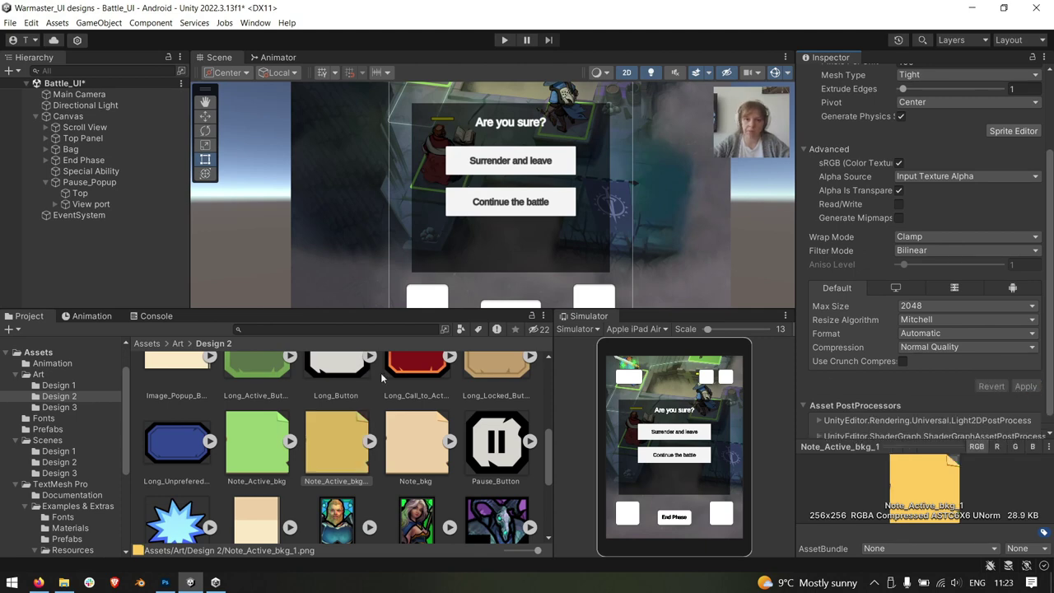
Check the note sprite's Note_Active_bkg_1 sub-sprite, then select Pause_Popup in the Hierarchy
scroll(378, 454, down, 1)
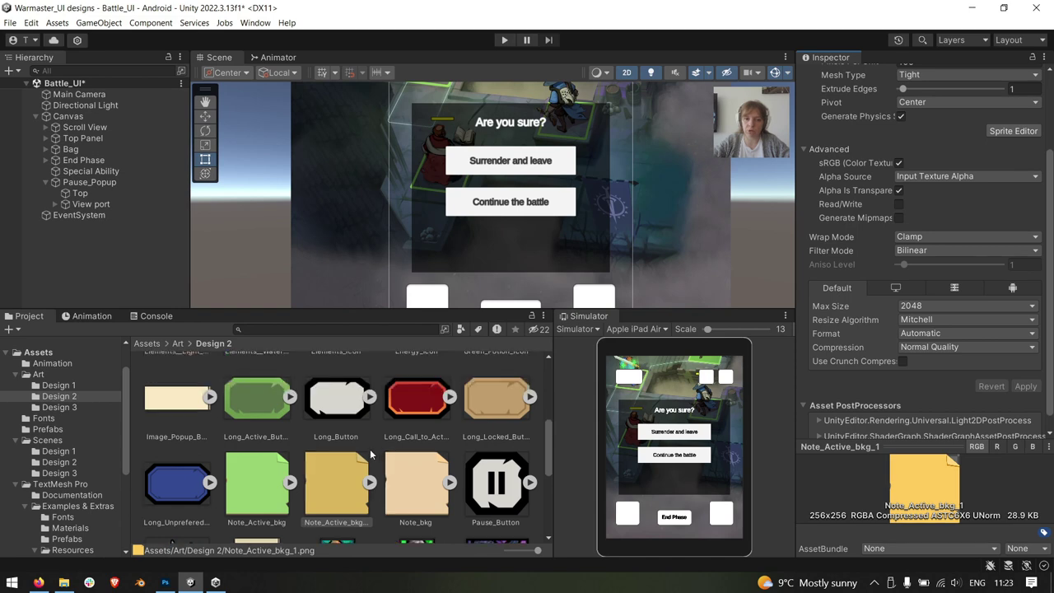
scroll(362, 457, up, 1)
click(371, 442)
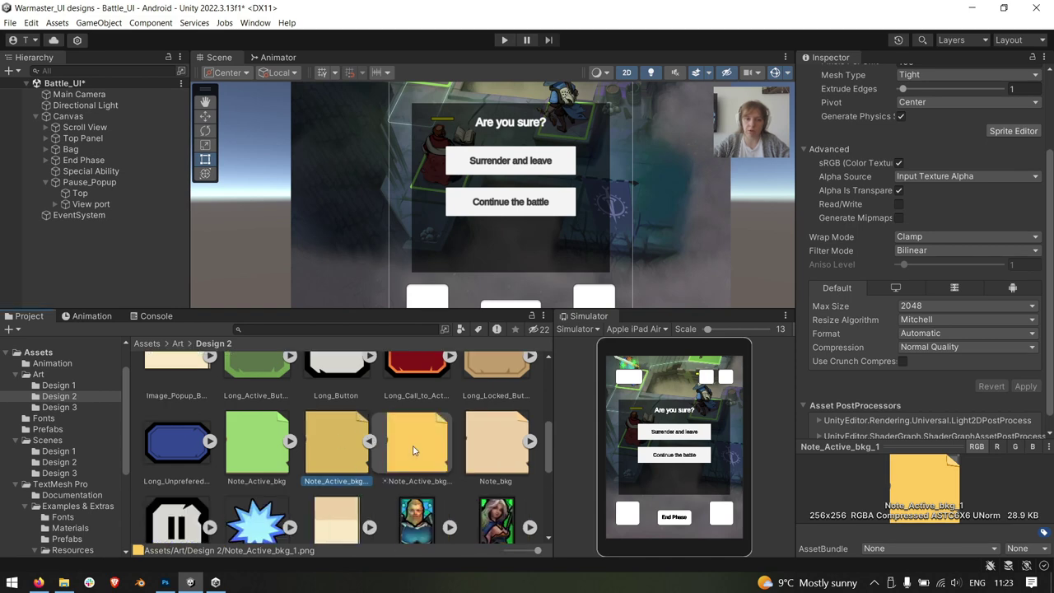
click(416, 447)
click(370, 443)
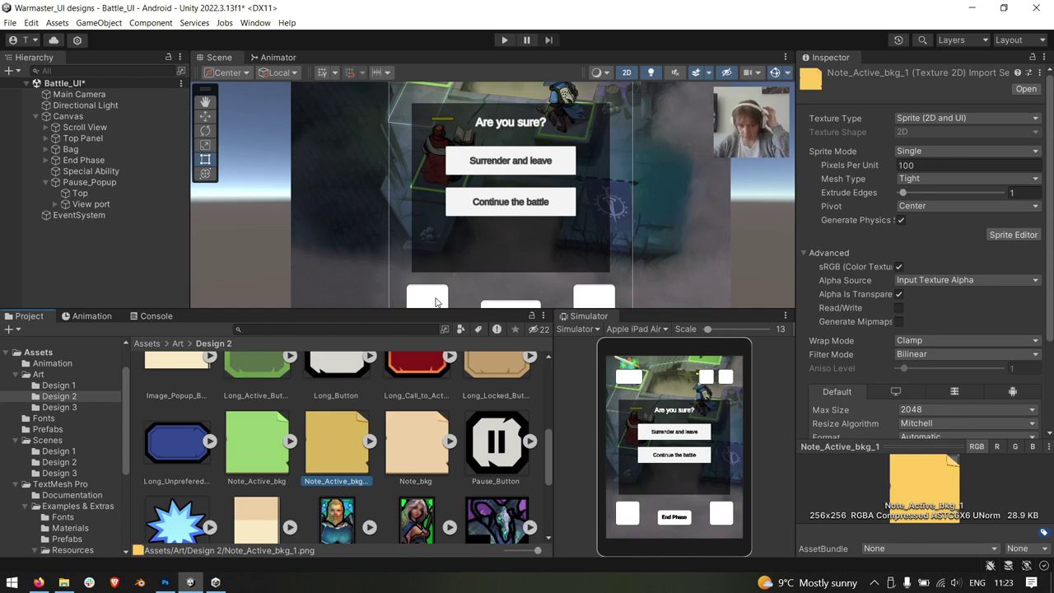
click(138, 181)
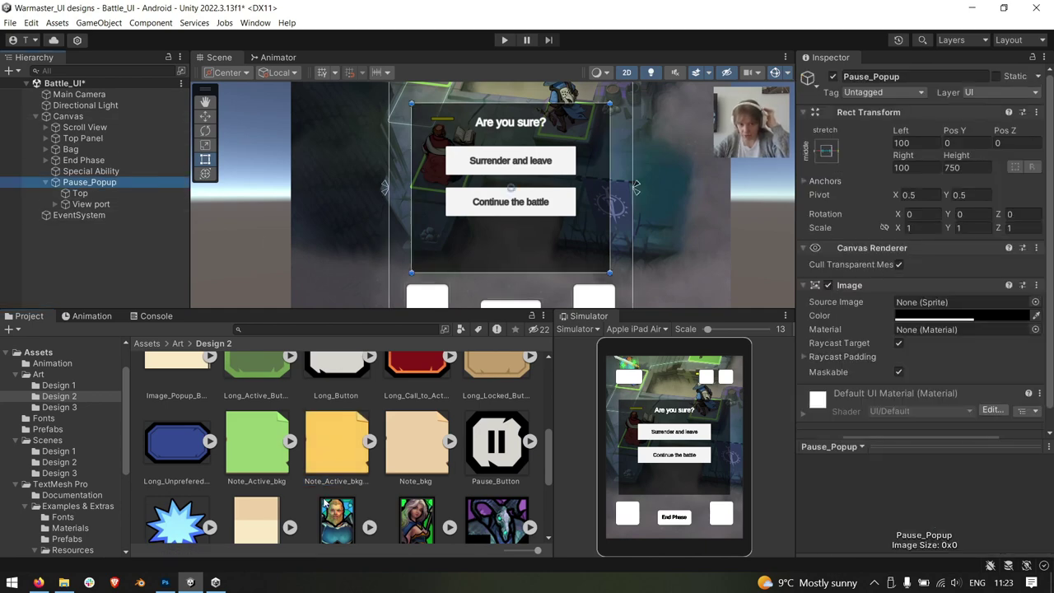
Assign the note sprite as Pause_Popup's Source Image, keeping the popup height at 750
scroll(951, 330, down, 1)
click(964, 288)
key(ctrl+v)
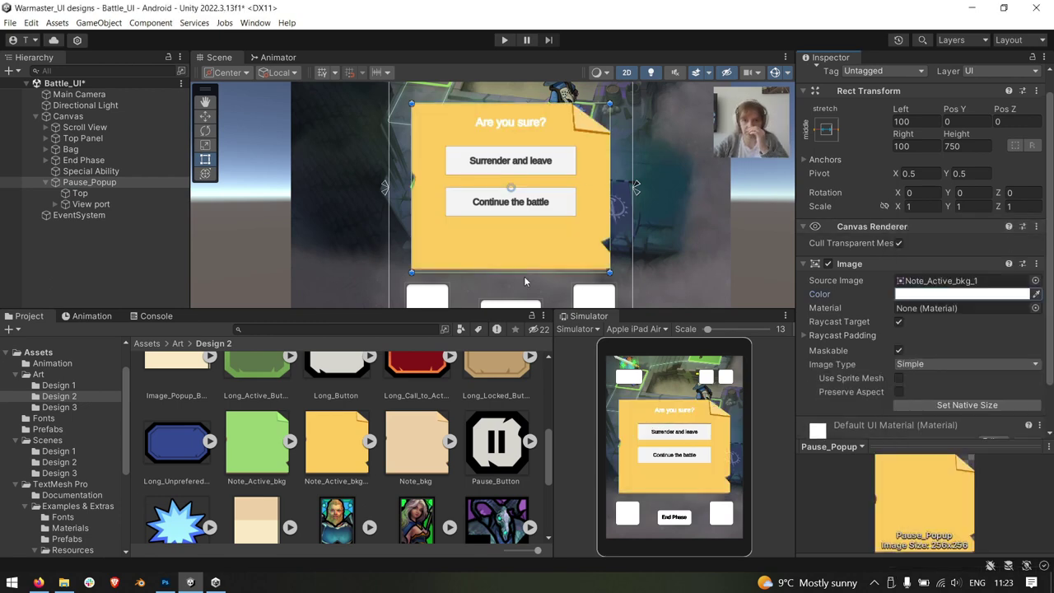
drag(541, 104, 542, 88)
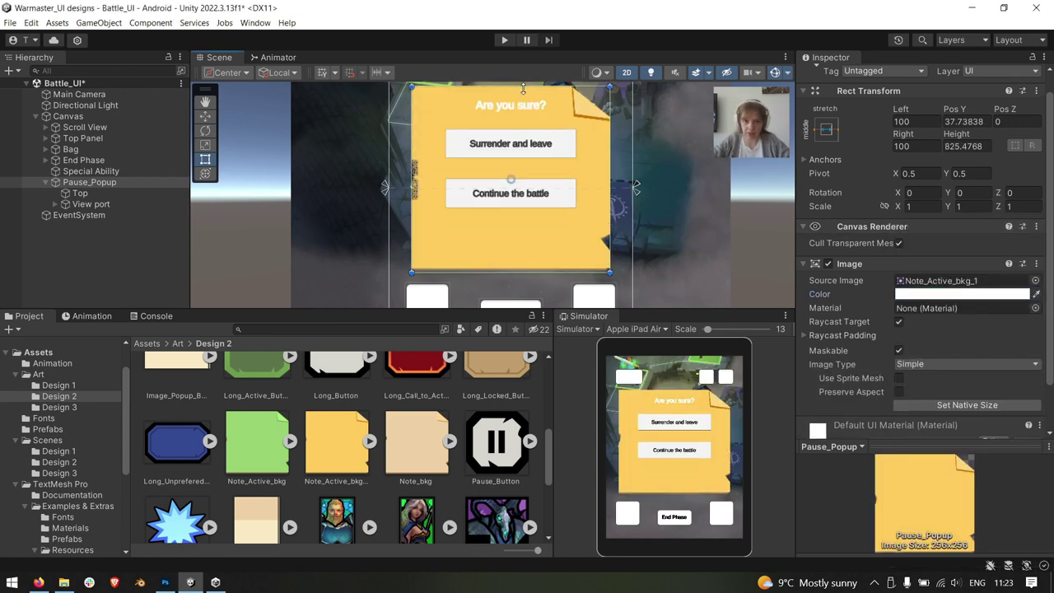
middle_drag(544, 102, 524, 189)
mouse_move(532, 173)
mouse_down()
mouse_move(535, 125)
mouse_move(539, 191)
mouse_up()
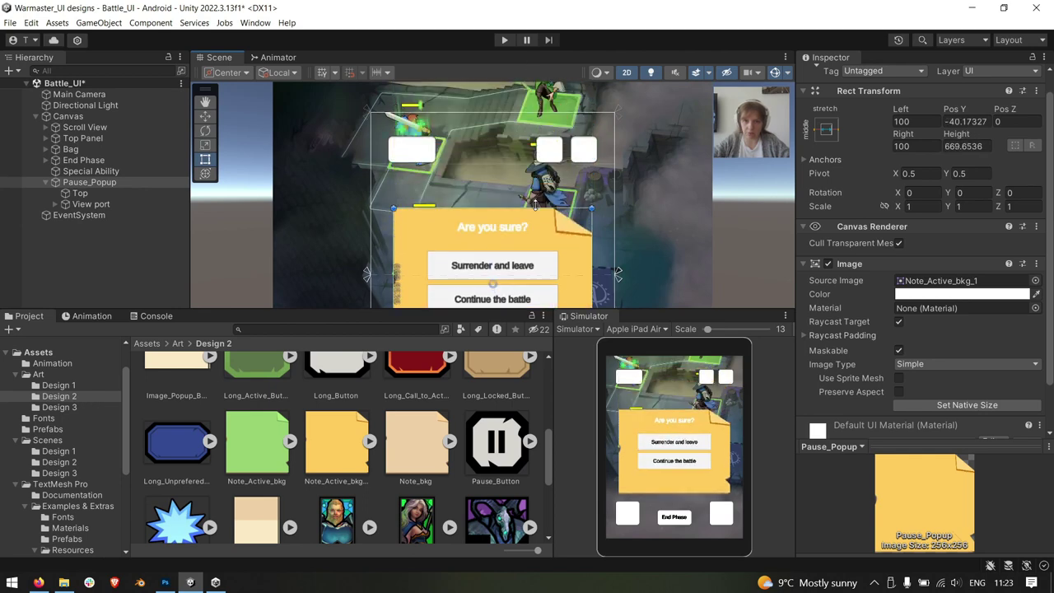
middle_drag(558, 255, 568, 198)
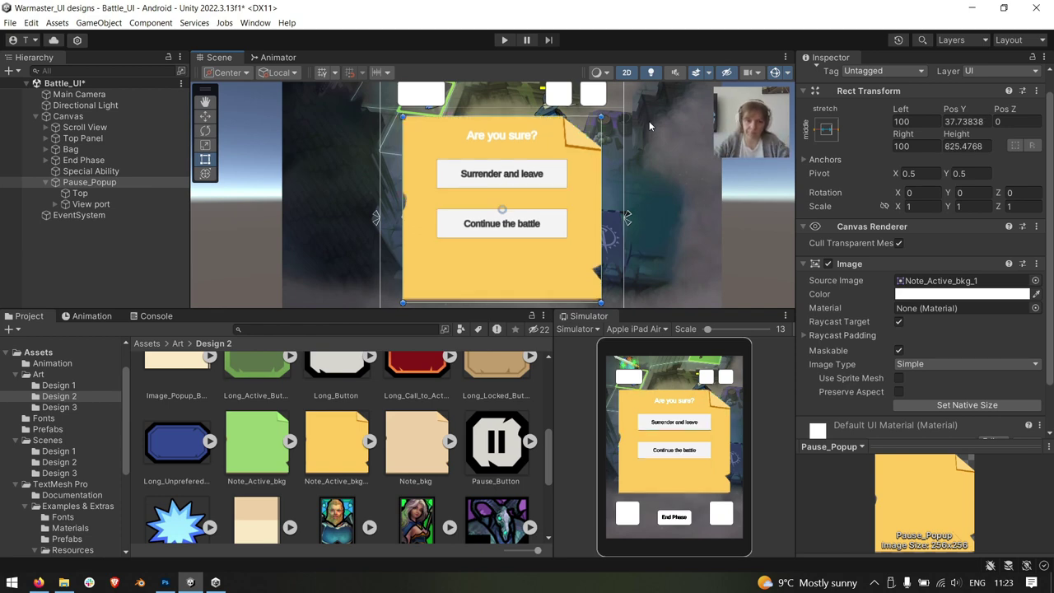
key(ctrl+z)
key(ctrl+z)
middle_drag(579, 249, 577, 225)
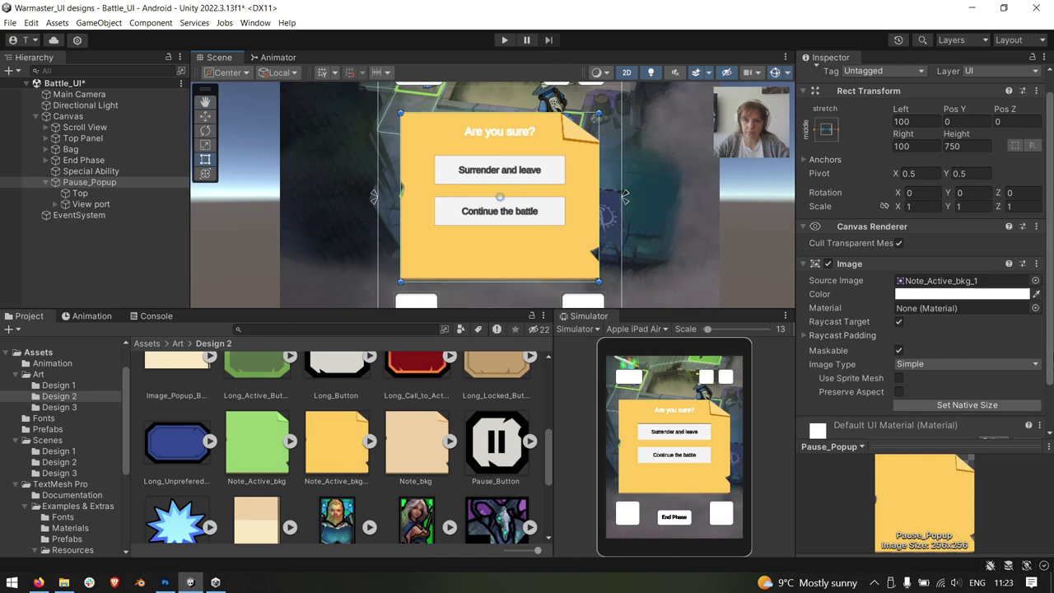
Set the popup's Image Type to Sliced and reselect the note background asset
click(948, 372)
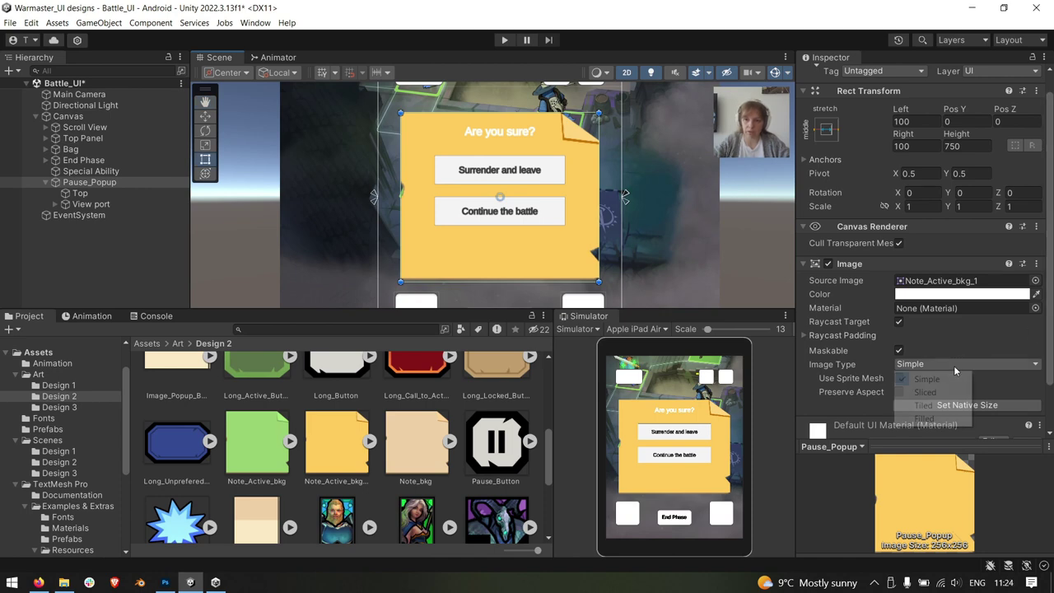
click(943, 394)
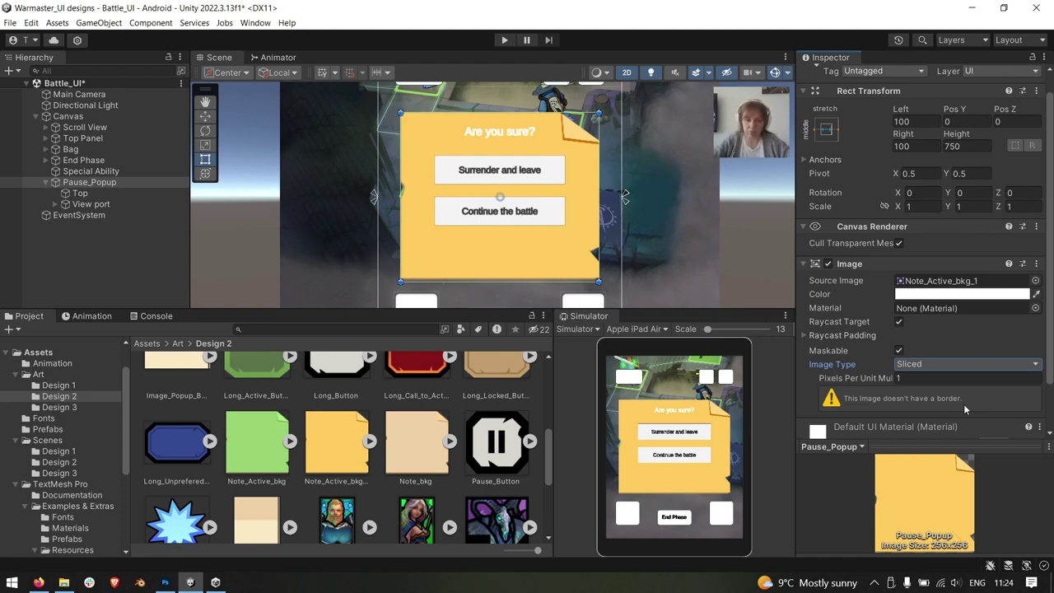
click(349, 453)
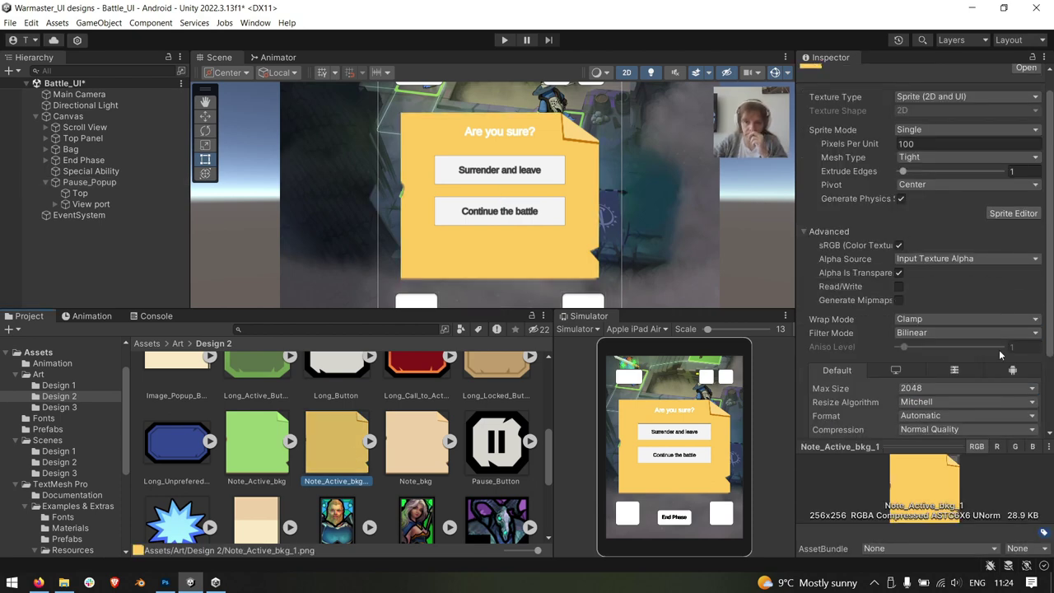
In the Sprite Editor, set left and right borders to 117 and move the pivot above centre
click(1012, 213)
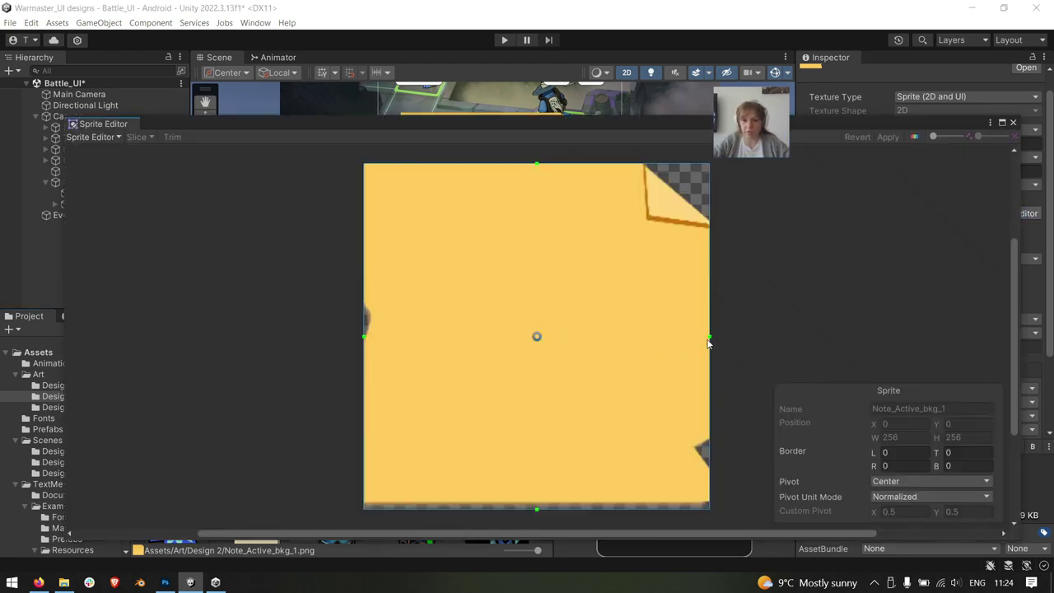
drag(708, 344, 552, 338)
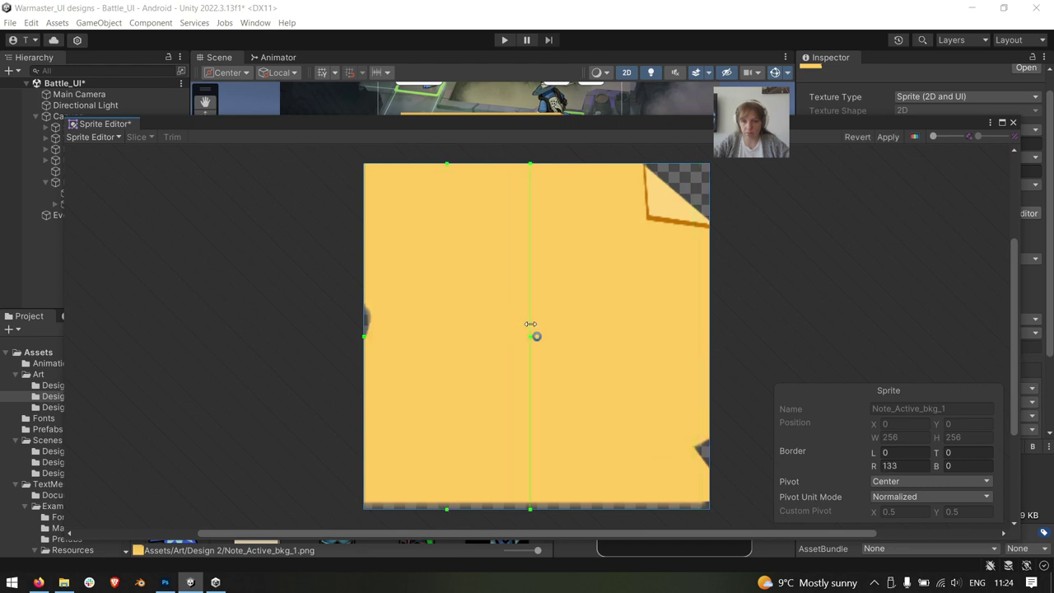
drag(365, 337, 522, 336)
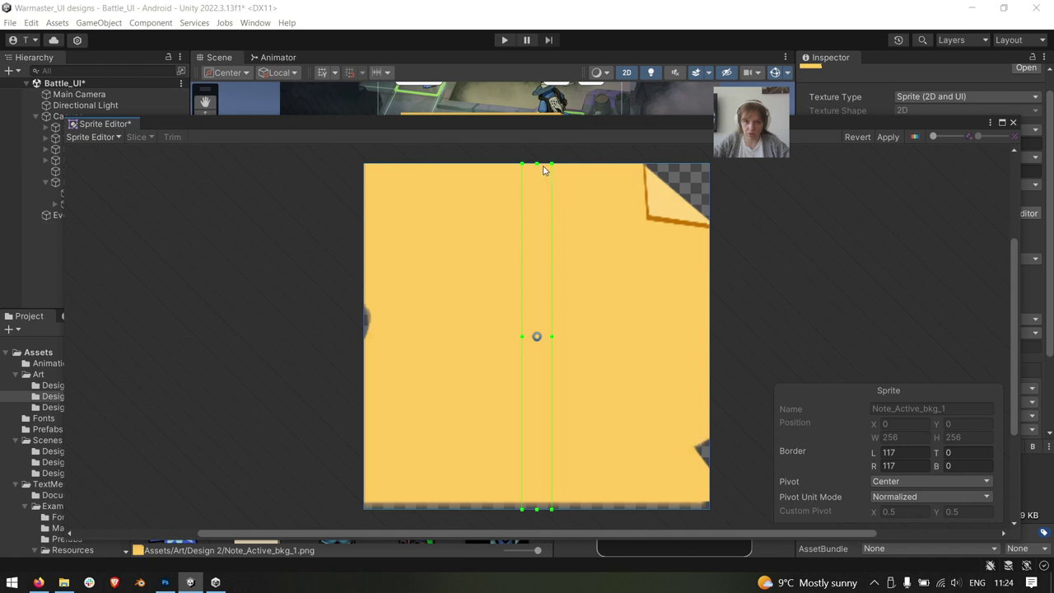
drag(533, 164, 540, 266)
drag(536, 507, 535, 284)
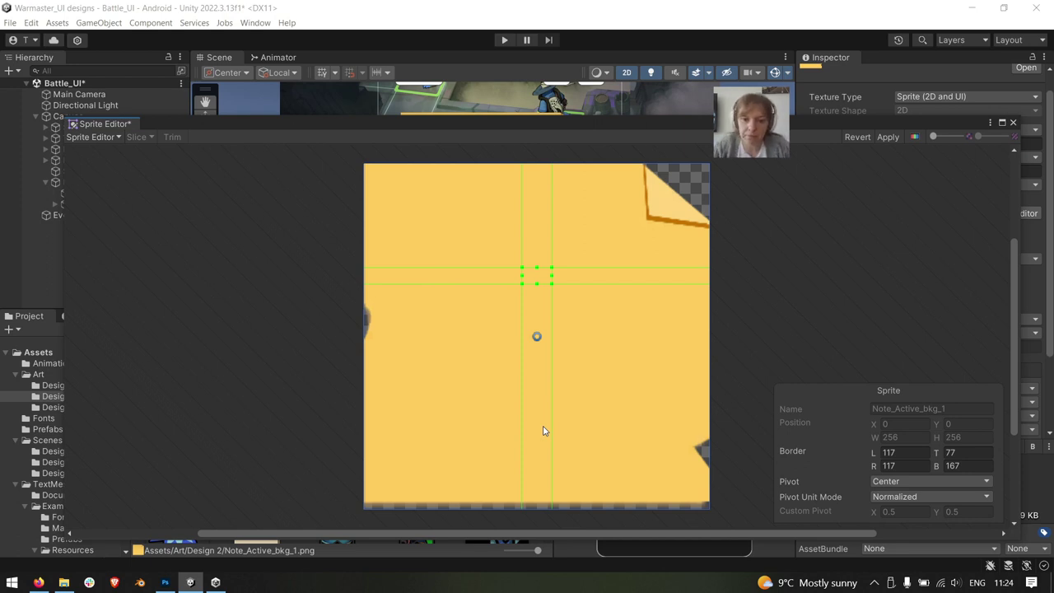
drag(537, 336, 542, 275)
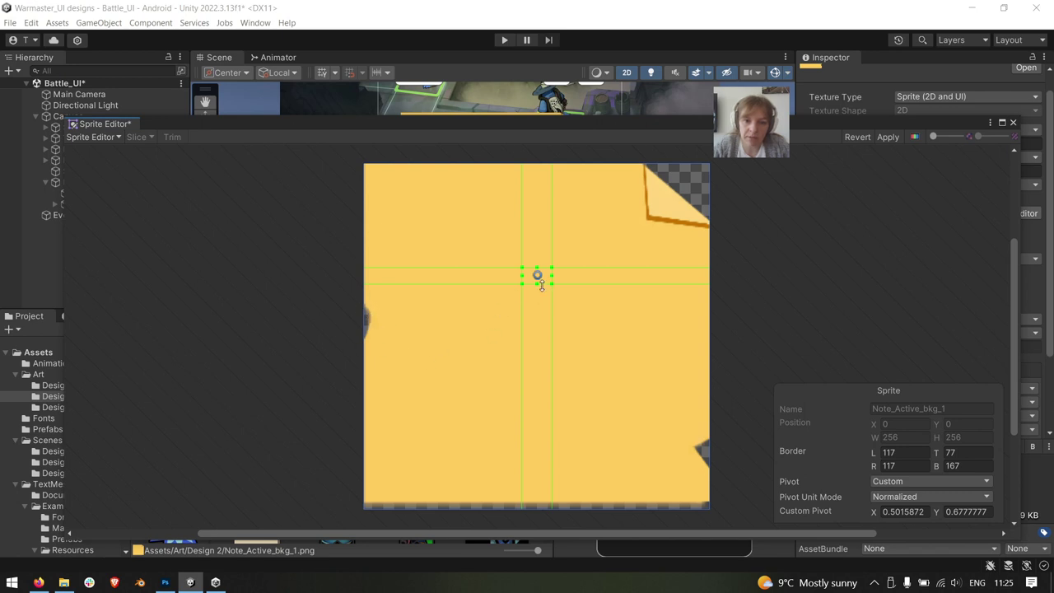
Adjust the top border to 76 and the bottom border to 169, then apply
mouse_move(540, 283)
mouse_down()
mouse_move(543, 336)
mouse_move(546, 324)
mouse_up()
drag(538, 267, 534, 316)
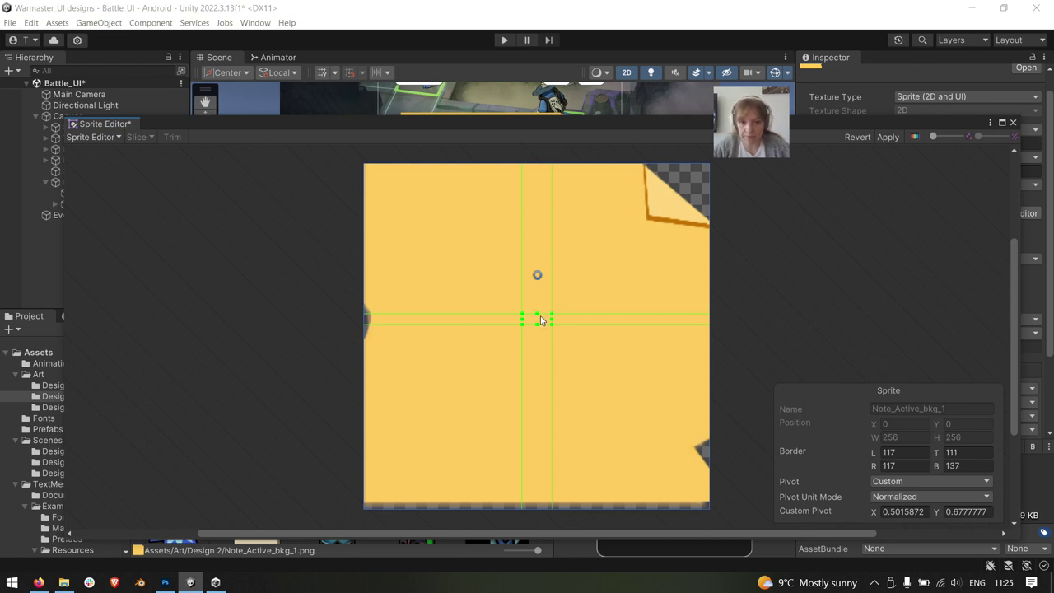
drag(539, 311, 539, 266)
drag(541, 329, 536, 281)
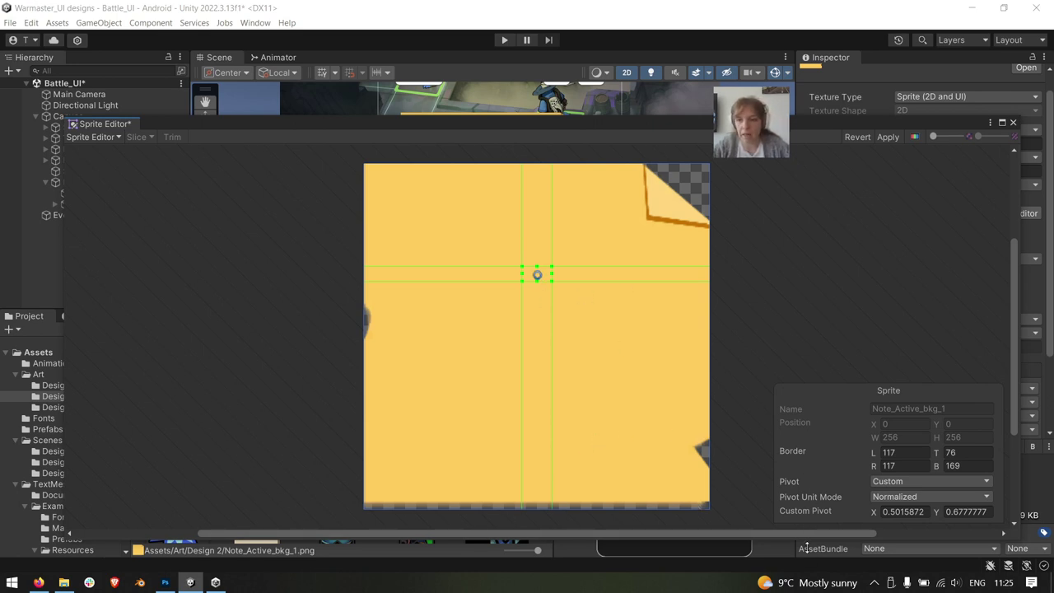
click(901, 135)
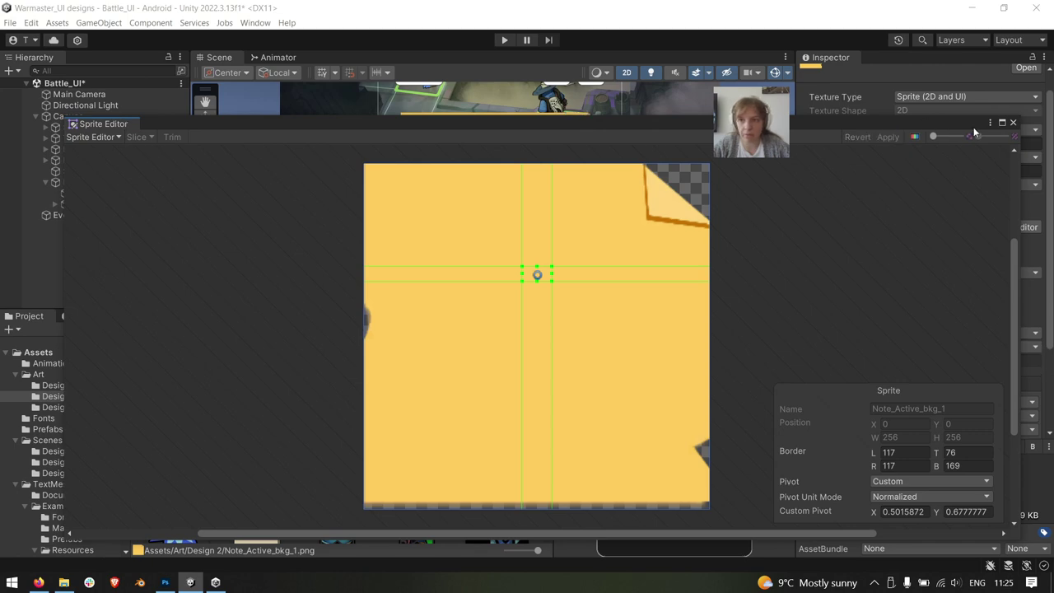
Close the Sprite Editor and frame the 'Are you sure?' popup and its buttons in the Scene view
click(1011, 123)
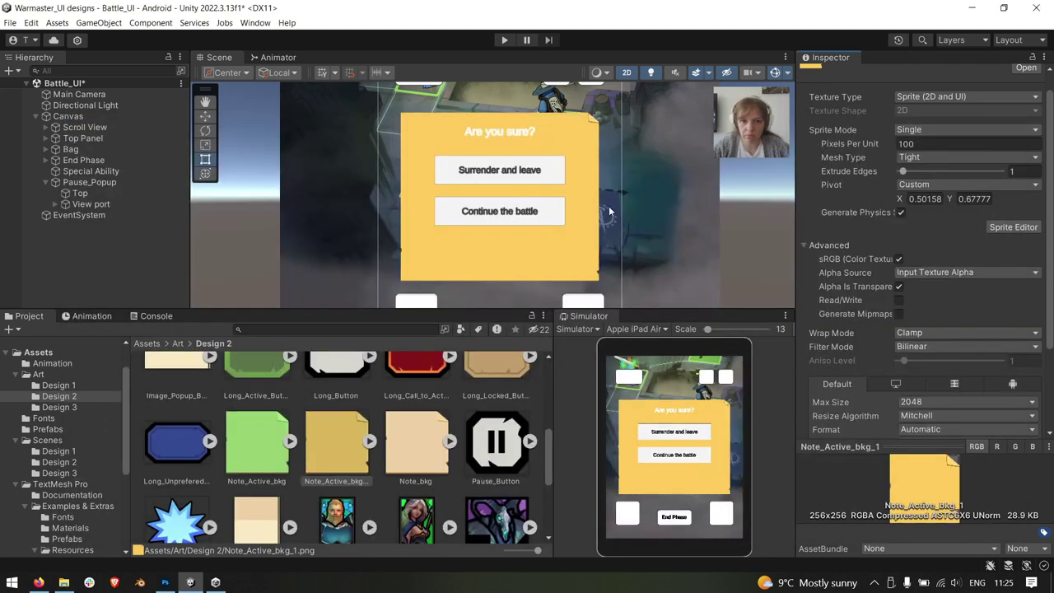
scroll(609, 211, up, 3)
scroll(612, 138, up, 3)
scroll(606, 172, up, 2)
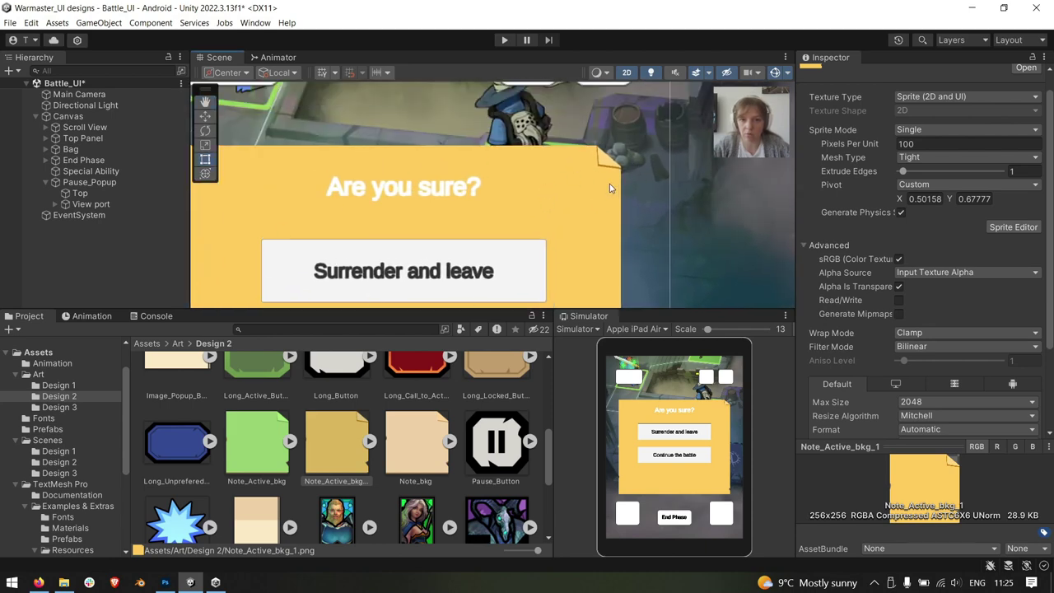
middle_drag(393, 240, 573, 95)
middle_drag(415, 260, 453, 167)
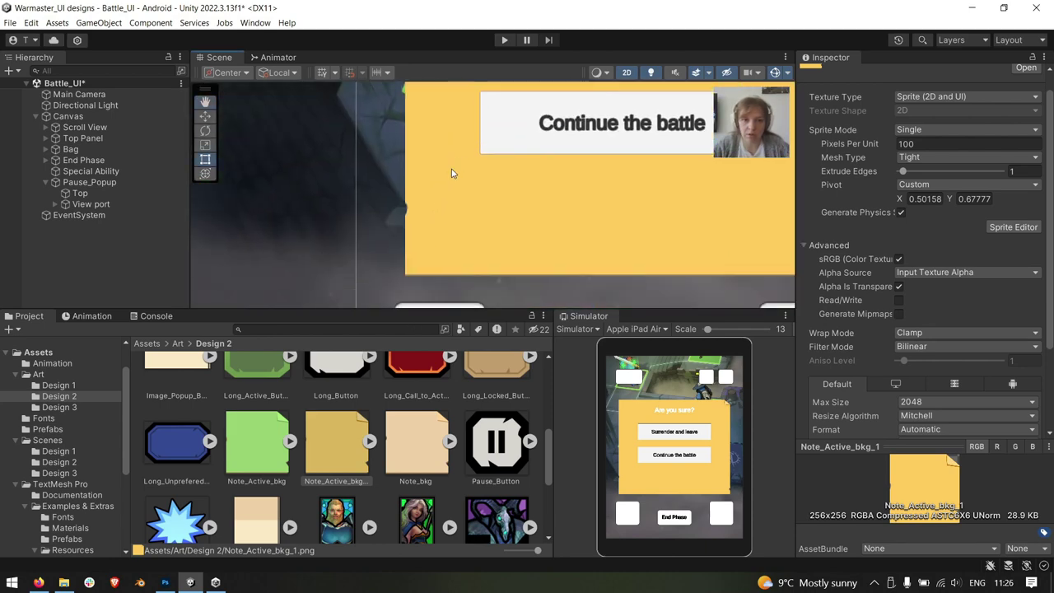
middle_drag(645, 234, 415, 232)
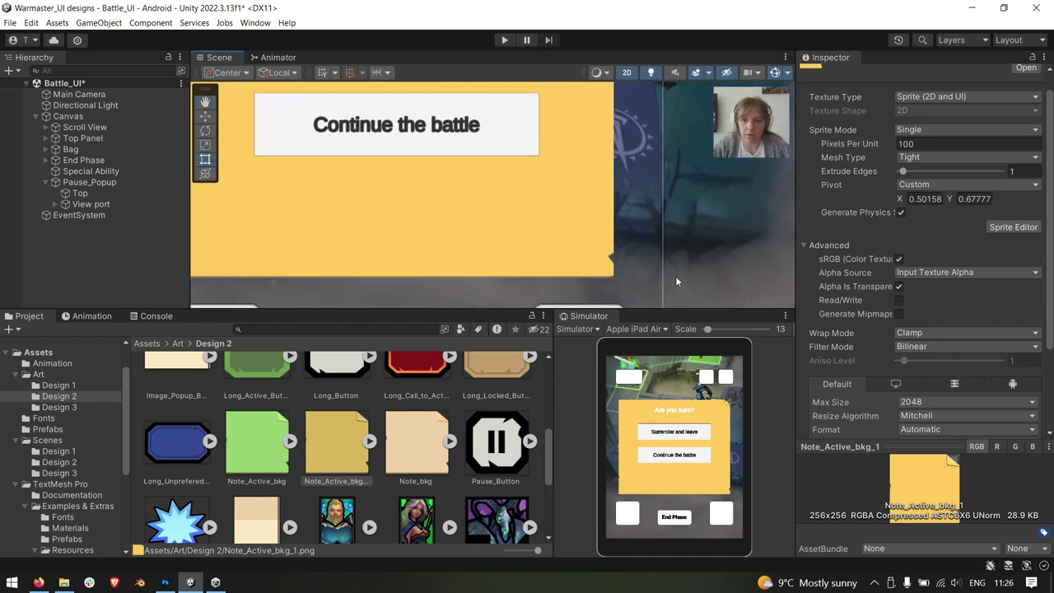
middle_drag(481, 279, 527, 245)
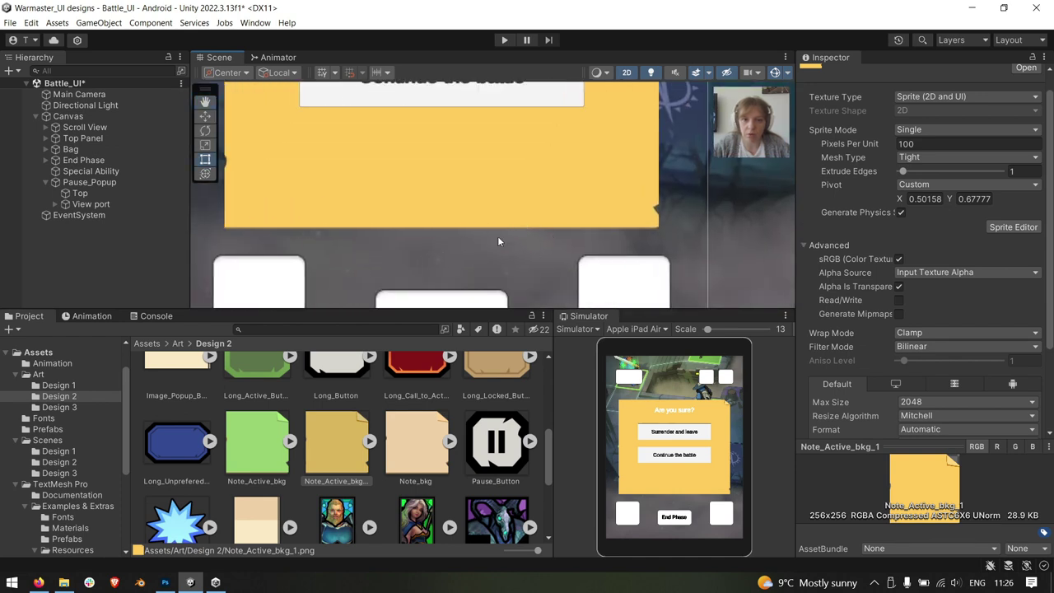
scroll(580, 175, up, 3)
middle_drag(607, 216, 592, 258)
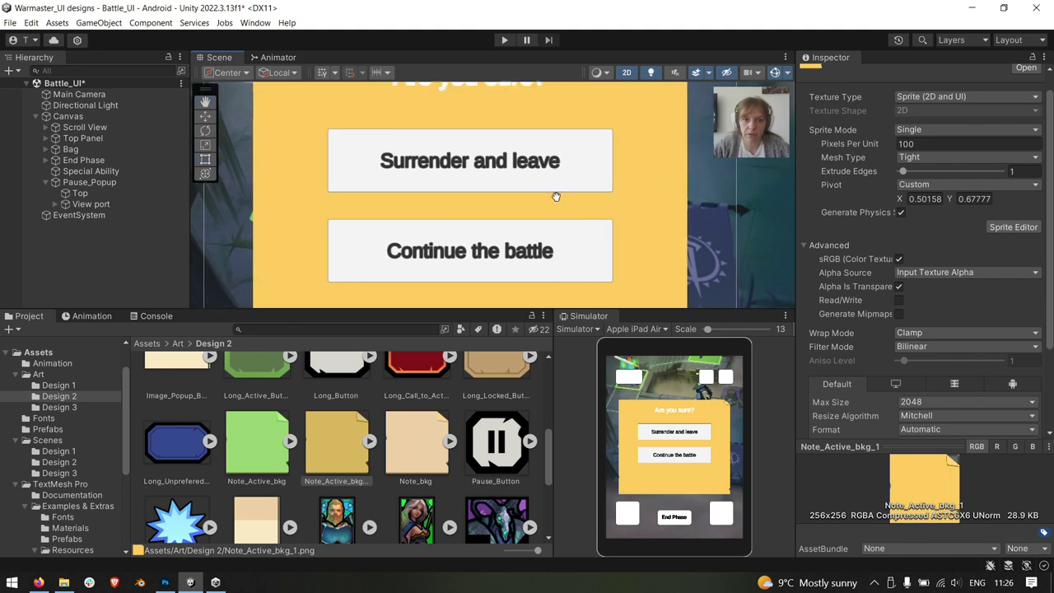
scroll(557, 244, down, 2)
scroll(560, 246, down, 1)
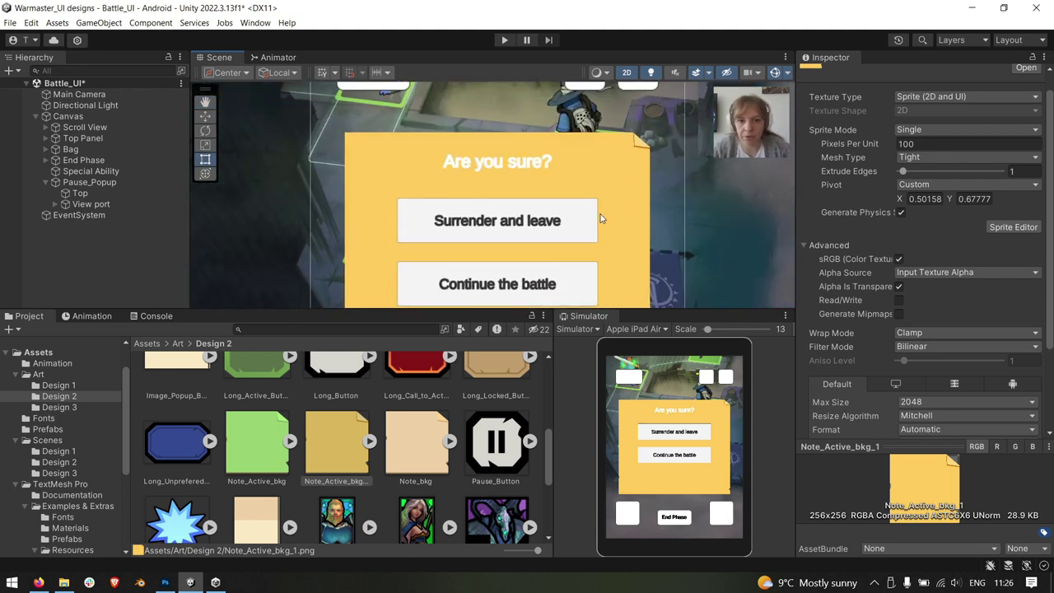
middle_drag(599, 225, 593, 163)
scroll(572, 209, down, 2)
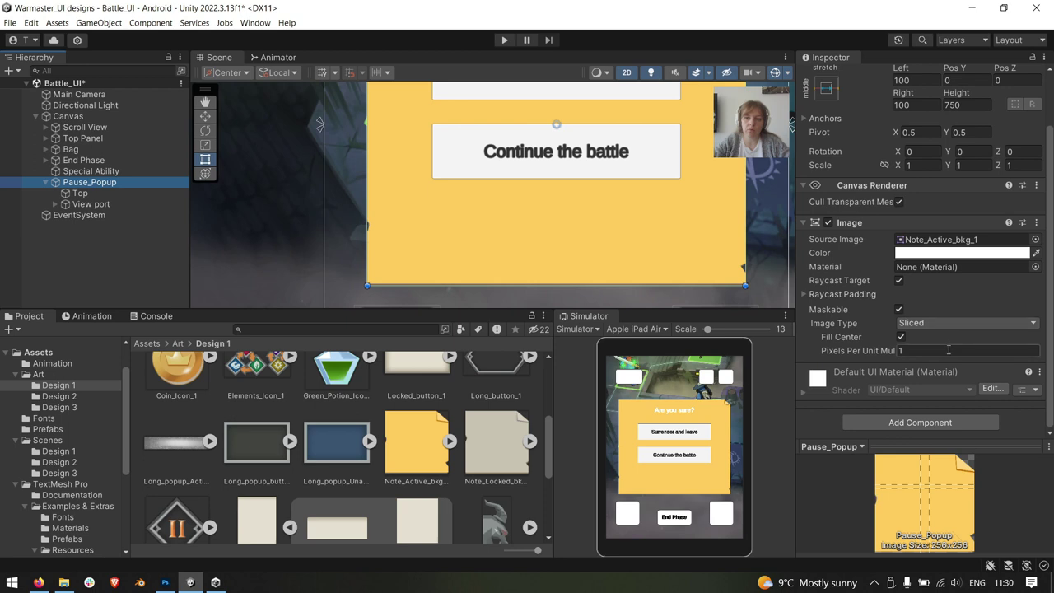
Set the pause popup's Pixels Per Unit Multiplier to 2 and inspect the result
click(948, 350)
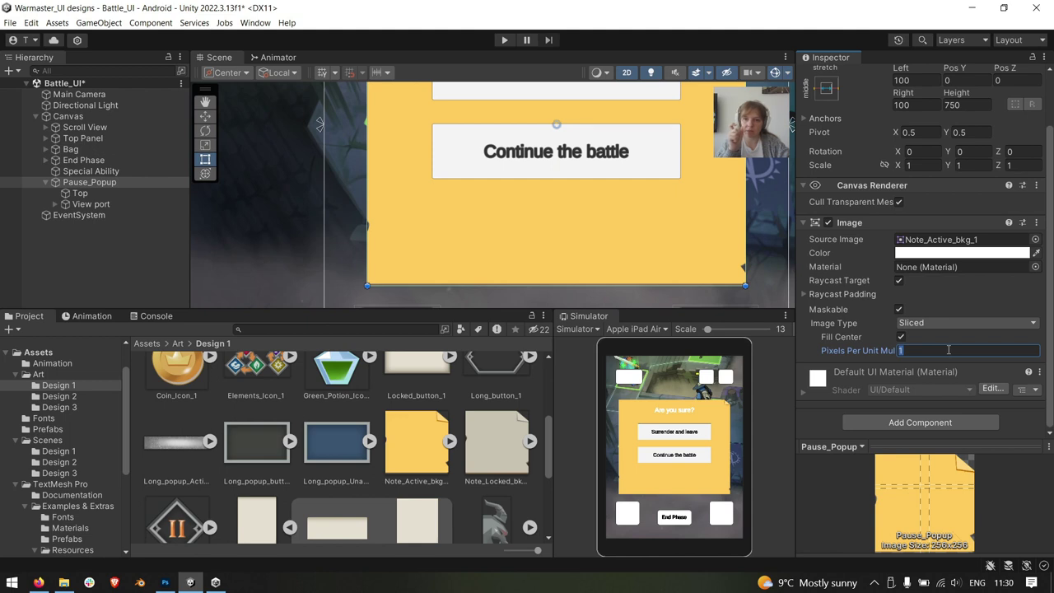
text(2)
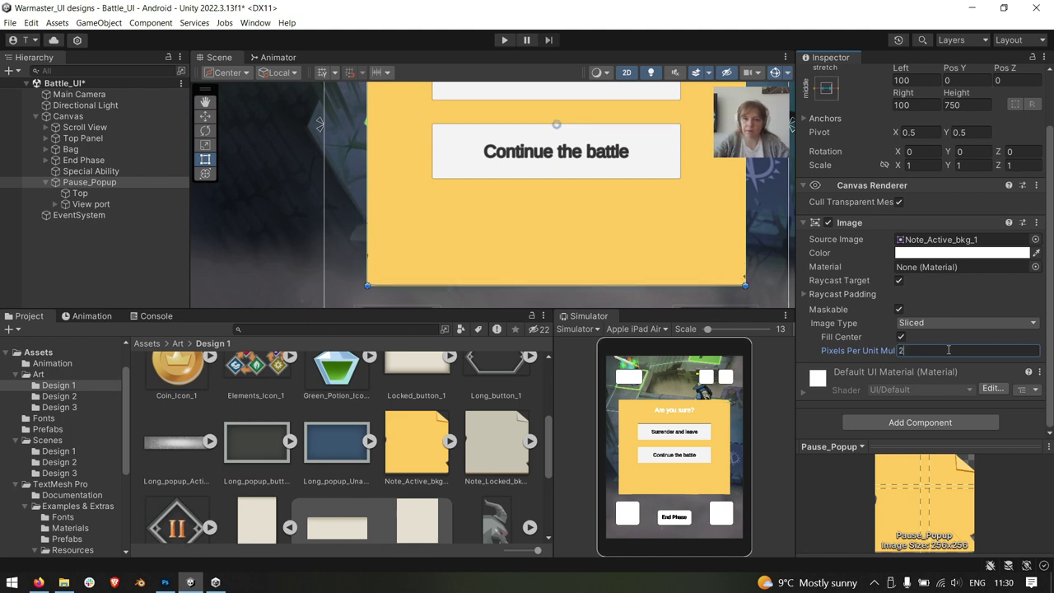
scroll(699, 300, up, 2)
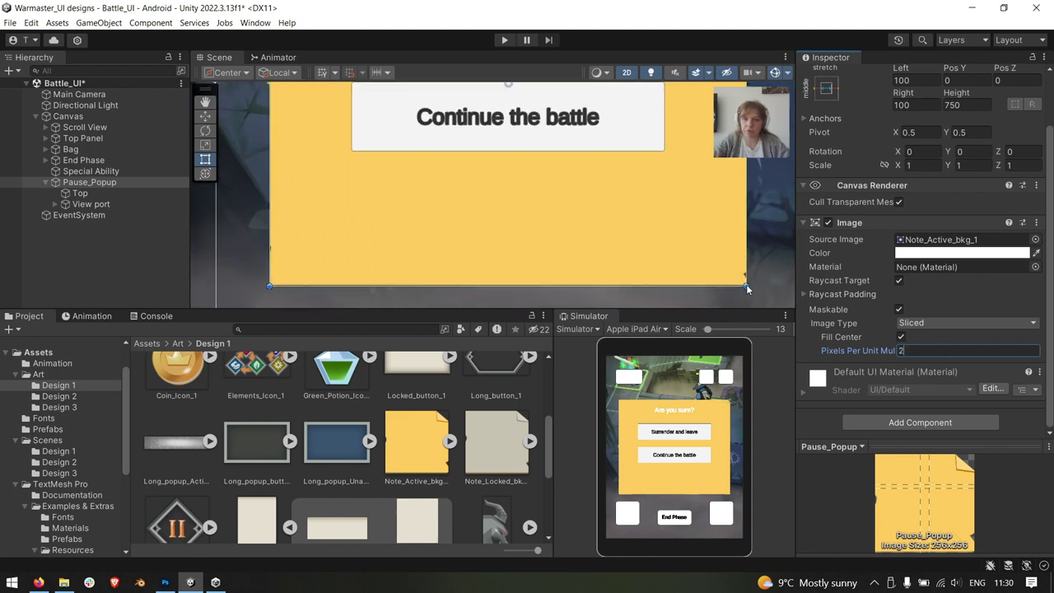
scroll(699, 300, up, 2)
scroll(668, 210, up, 3)
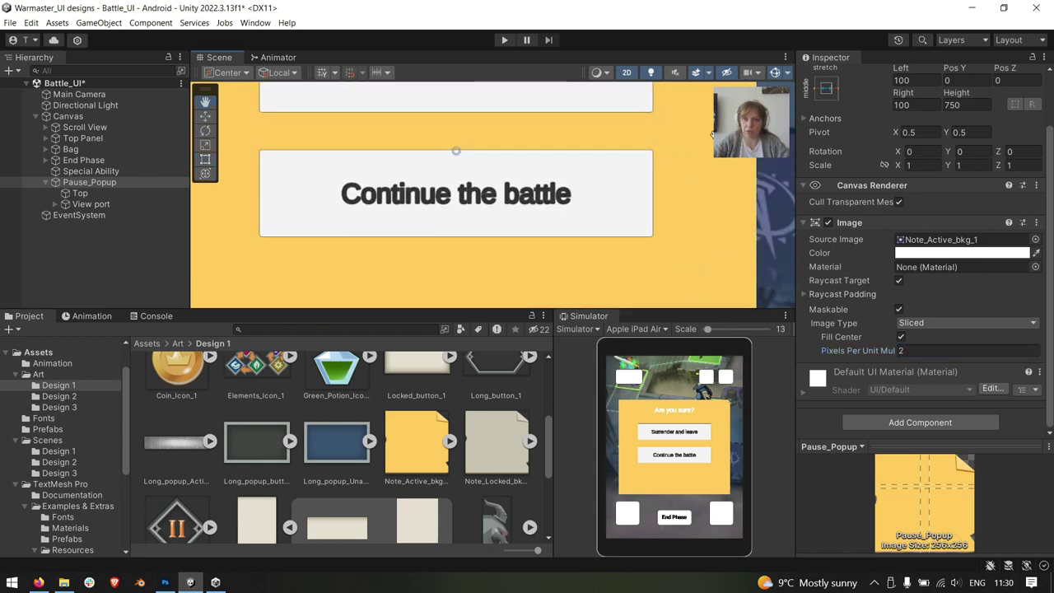
scroll(667, 210, up, 3)
scroll(663, 206, up, 3)
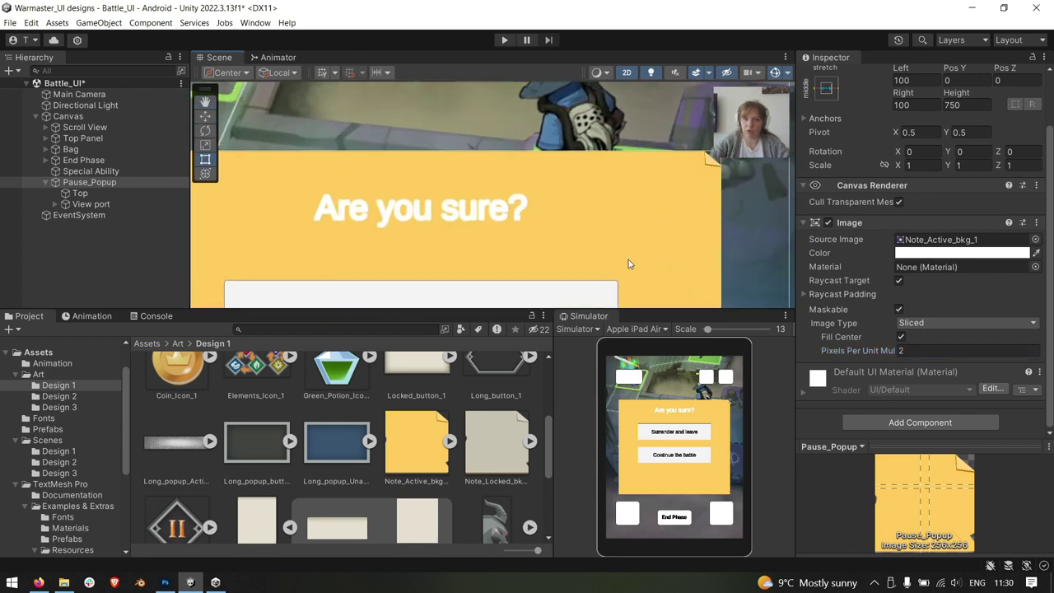
scroll(706, 165, down, 3)
scroll(704, 177, down, 3)
scroll(699, 190, down, 3)
scroll(699, 191, down, 1)
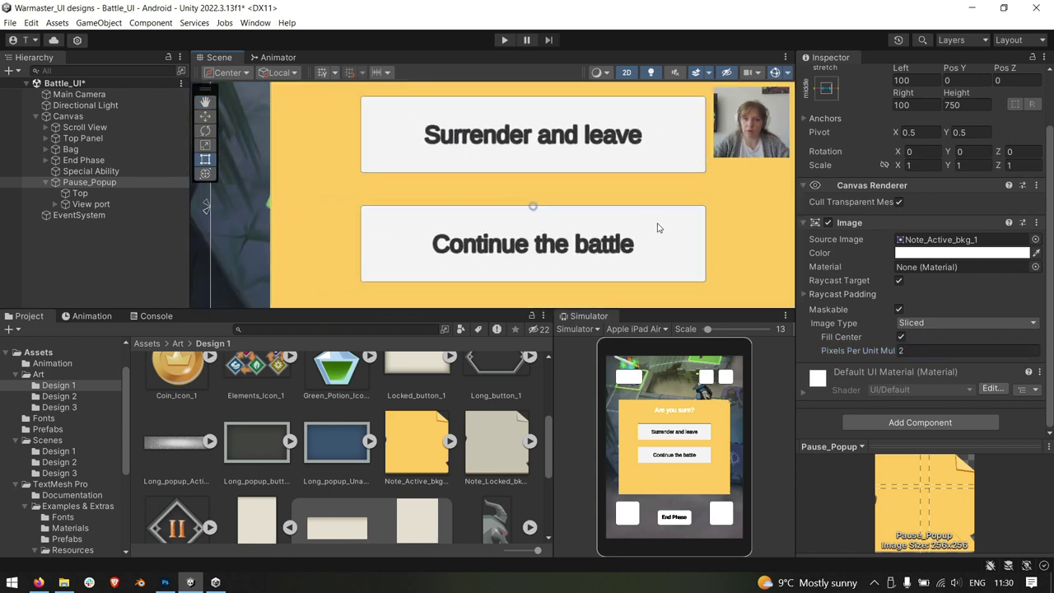
scroll(659, 228, down, 2)
scroll(682, 263, down, 2)
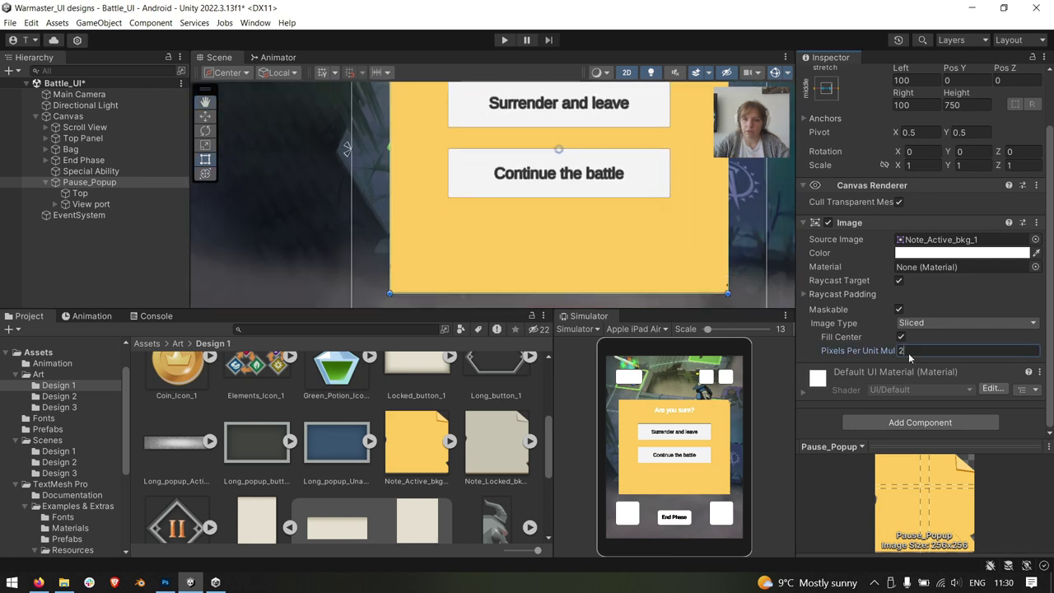
Lower the multiplier to 0.5, then restore it to 1
drag(885, 352, 751, 290)
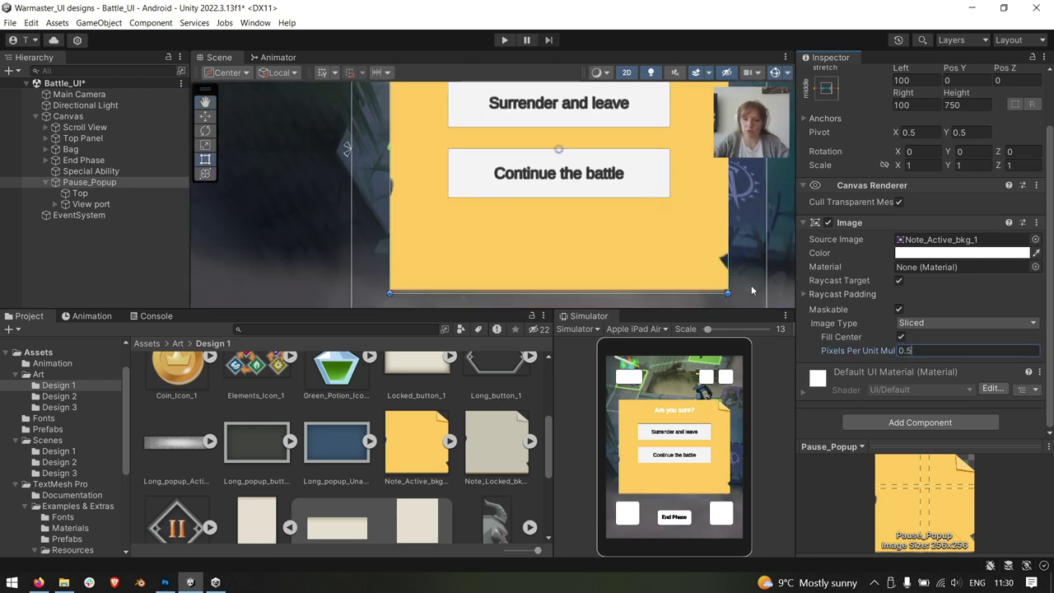
mouse_move(706, 178)
mouse_down()
mouse_move(695, 292)
mouse_move(713, 188)
mouse_move(704, 180)
mouse_up()
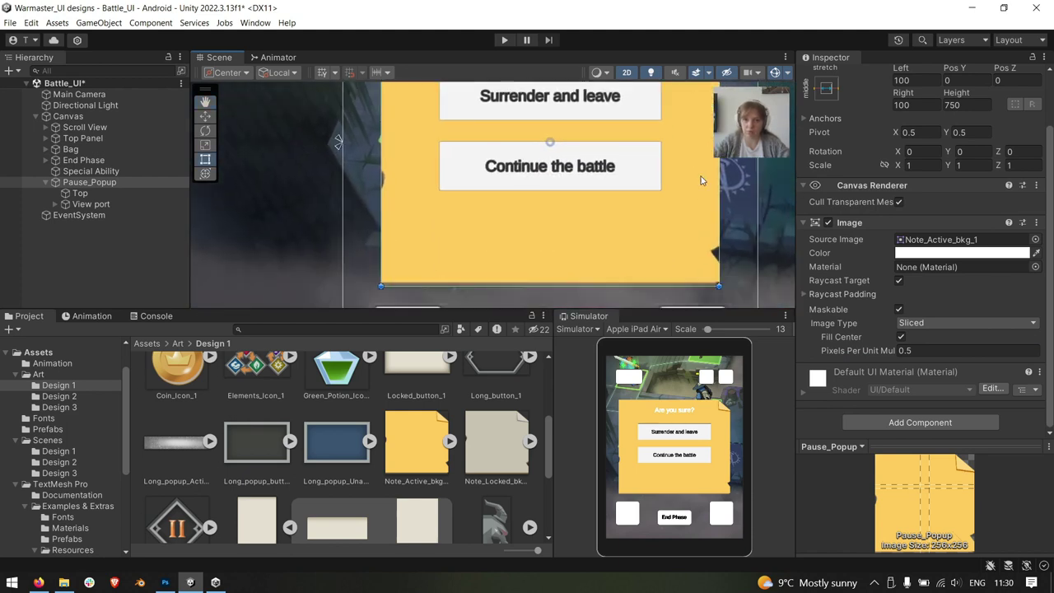
click(928, 354)
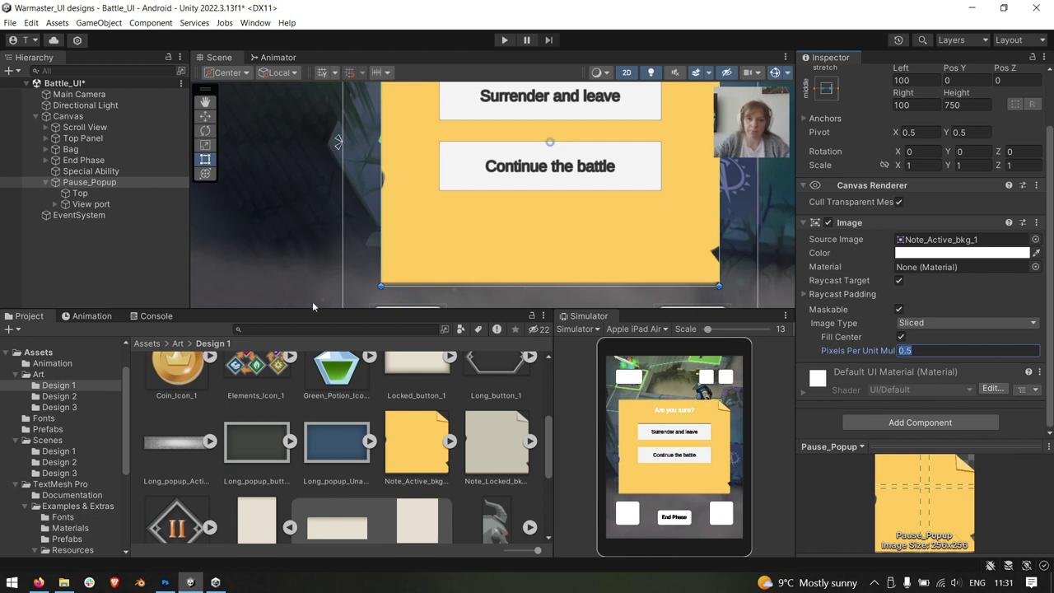
text(1)
scroll(470, 237, down, 3)
middle_drag(500, 244, 489, 235)
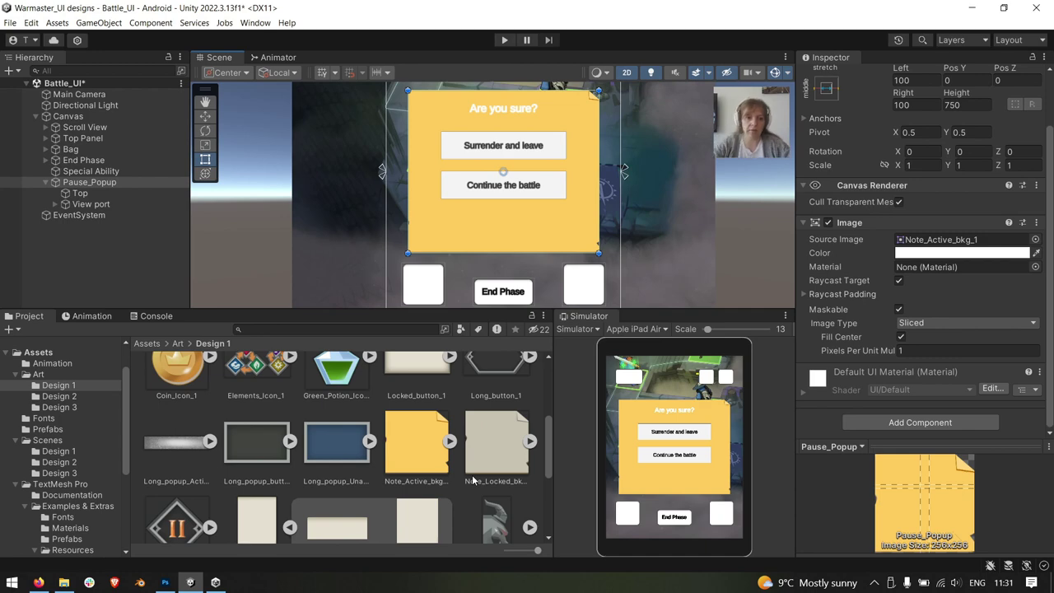
scroll(600, 182, down, 1)
scroll(206, 202, down, 1)
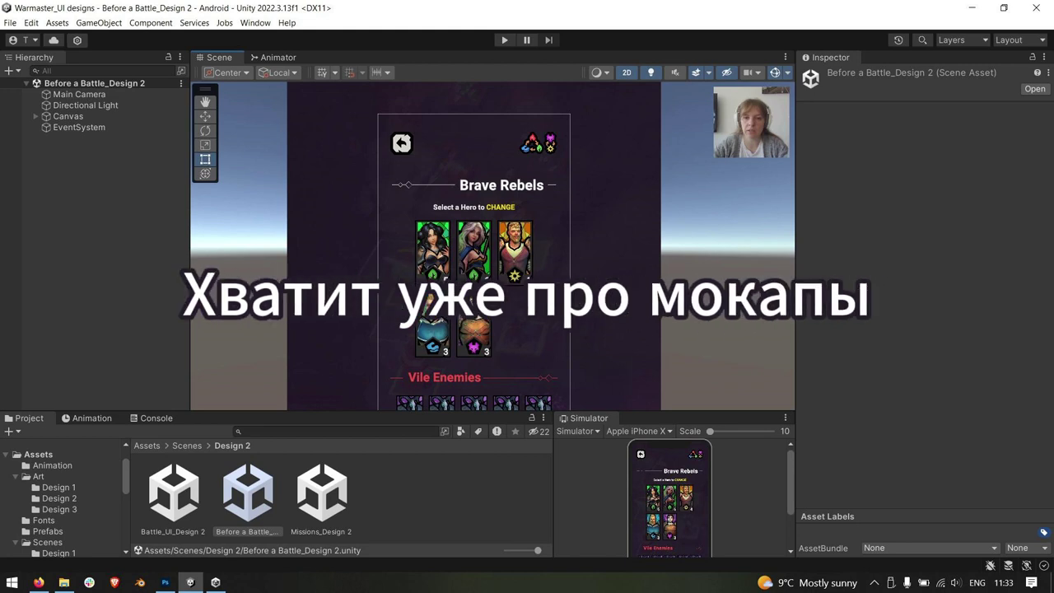
Browse the Scenes folders and open the Design 2 scenes folder
click(187, 445)
drag(213, 411, 263, 280)
click(418, 358)
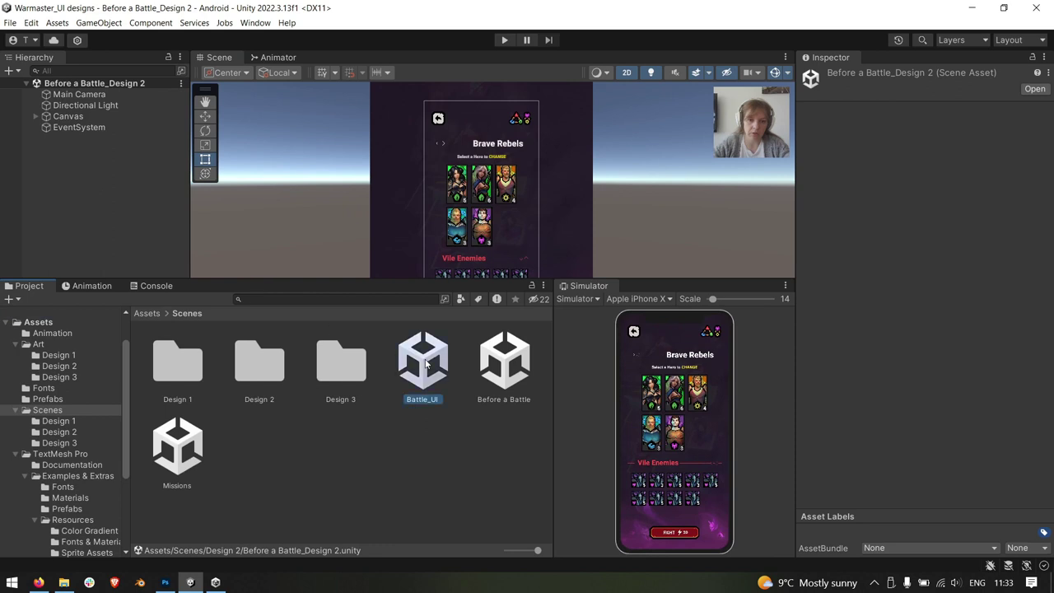
click(189, 451)
click(528, 386)
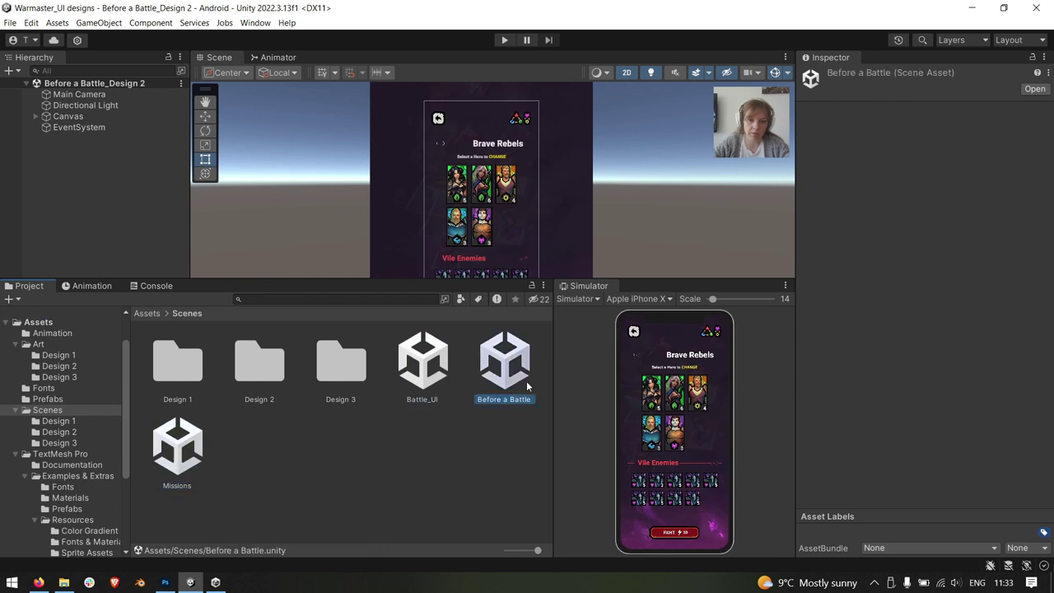
click(182, 391)
click(244, 394)
click(356, 385)
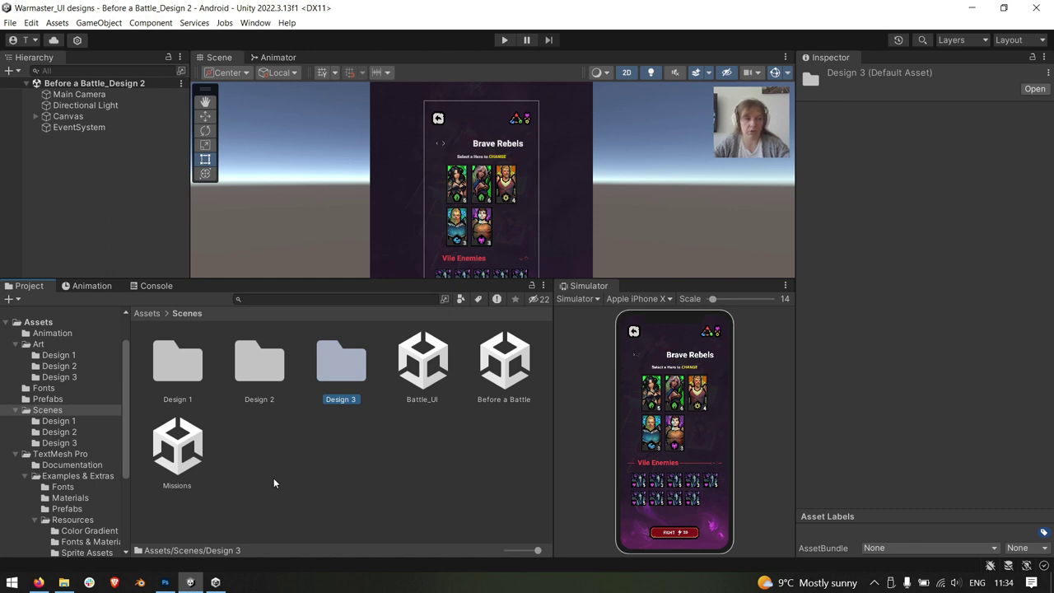
double_click(259, 363)
Enlarge the Scene view, expand Canvas, and play the Before a Battle_Design 2 scene
drag(389, 280, 389, 442)
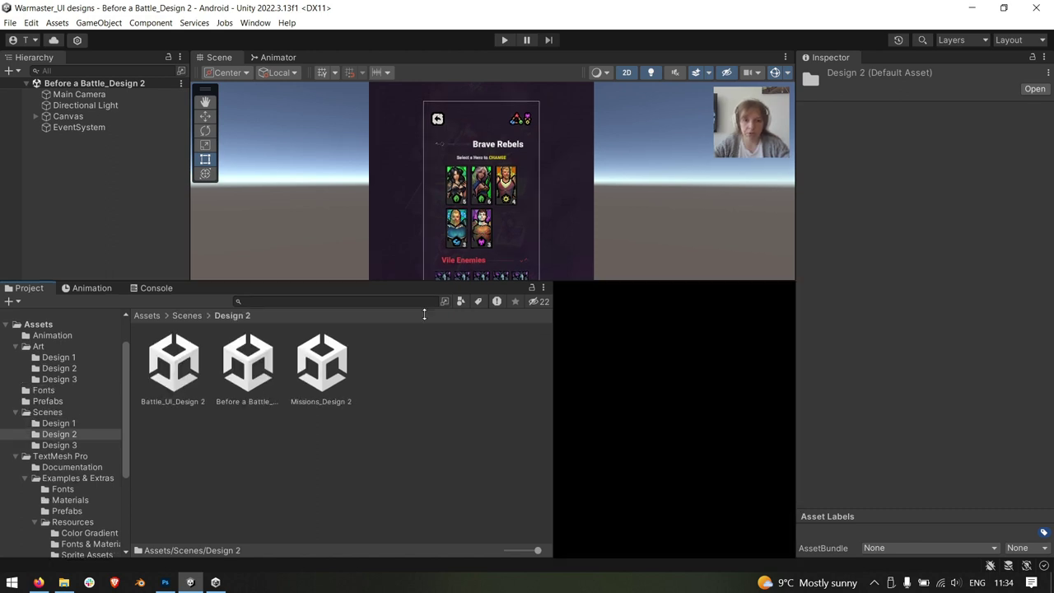
middle_drag(461, 331, 468, 250)
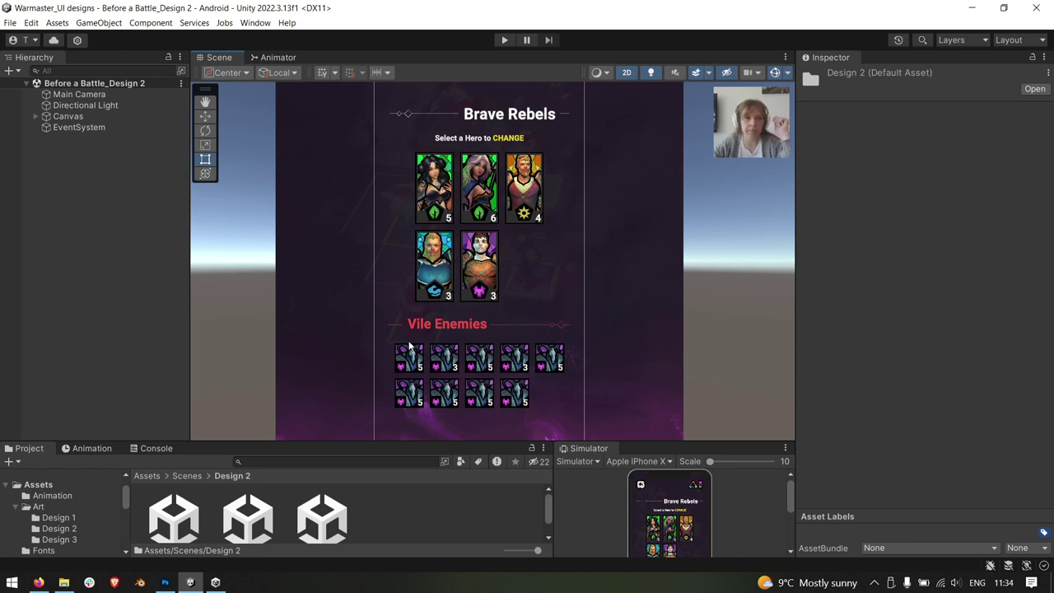
click(35, 117)
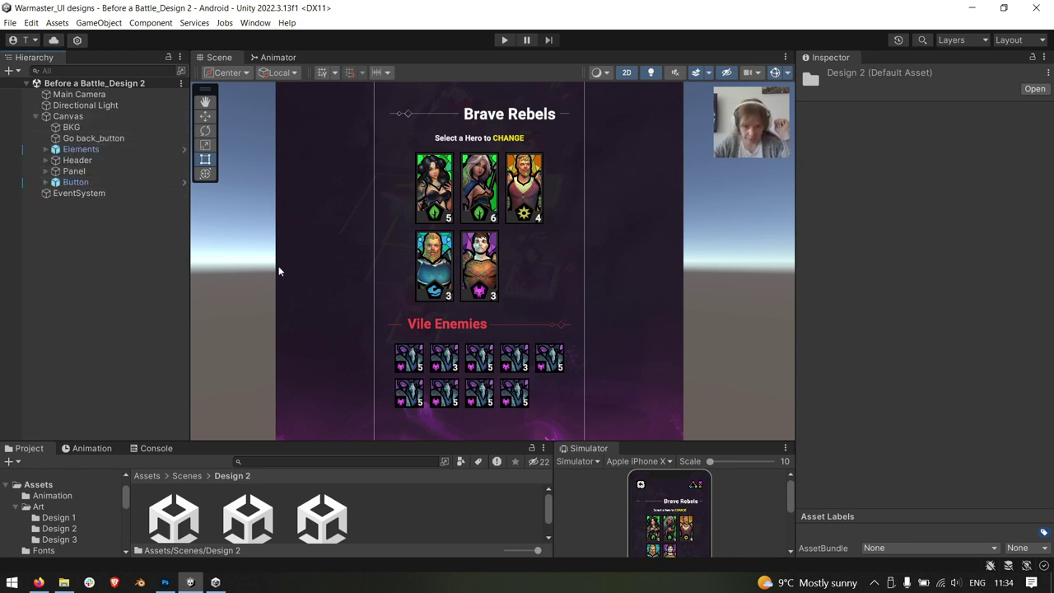
middle_drag(503, 192, 494, 217)
drag(453, 444, 453, 472)
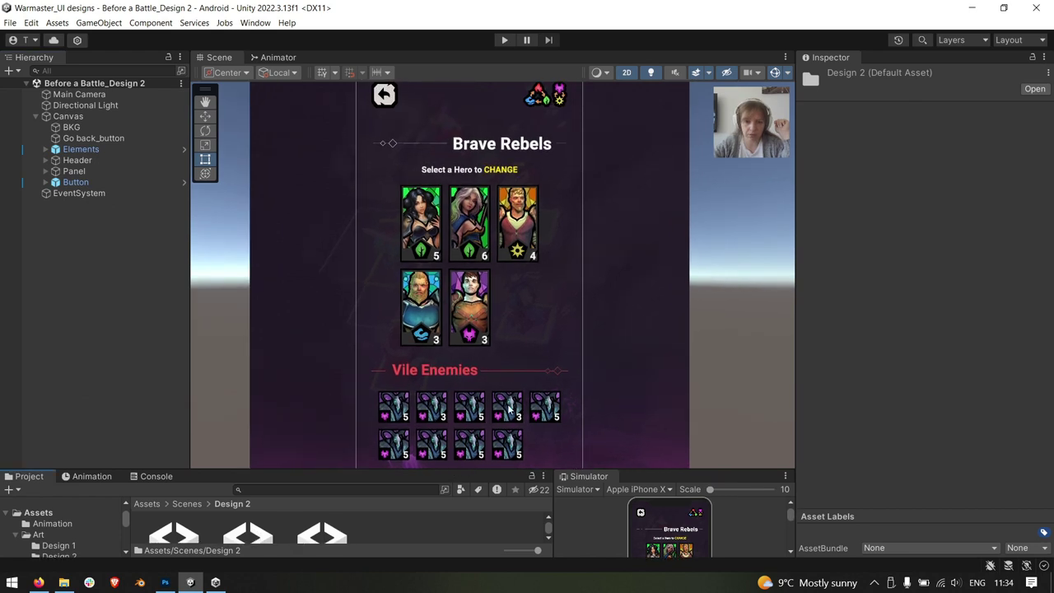
click(504, 40)
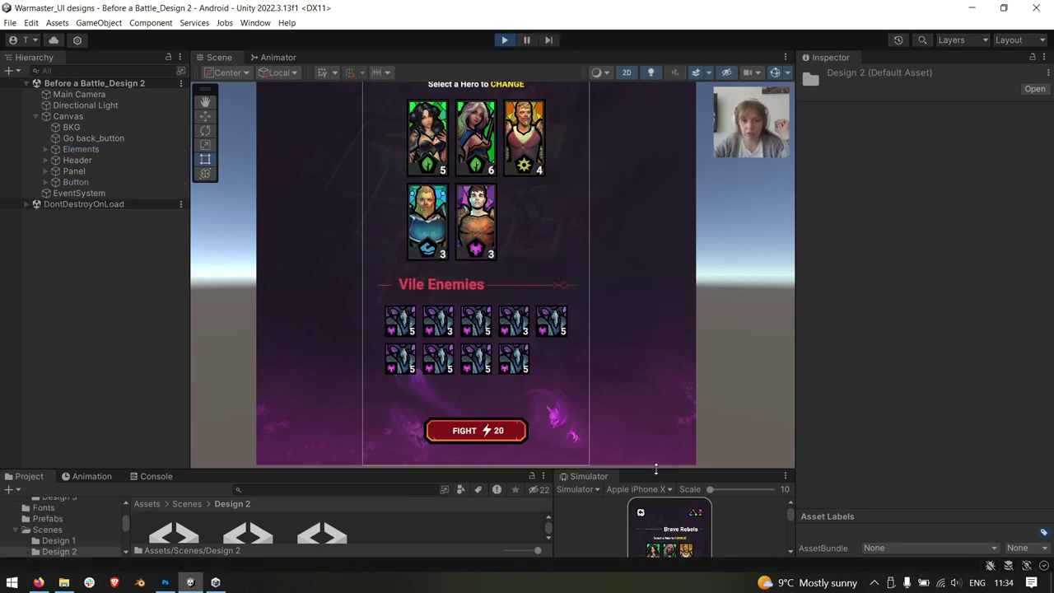
Preview the screen on iPad Mini 4, Nvidia Shield Tablet, Sony Xperia Z2 Tablet and Galaxy Z Flip3 5G
drag(655, 470, 656, 245)
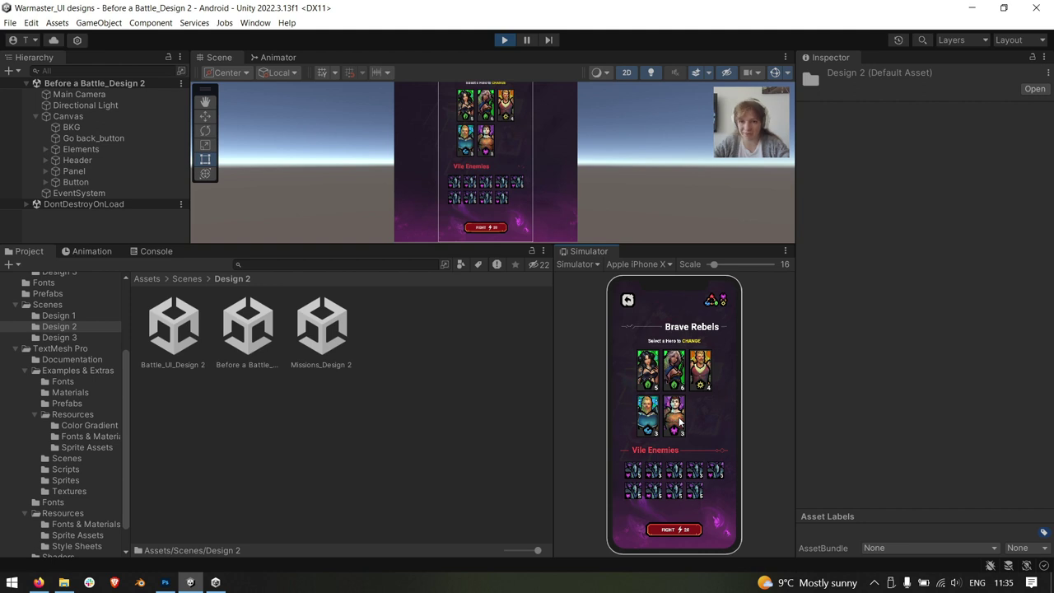
click(650, 265)
scroll(653, 354, up, 4)
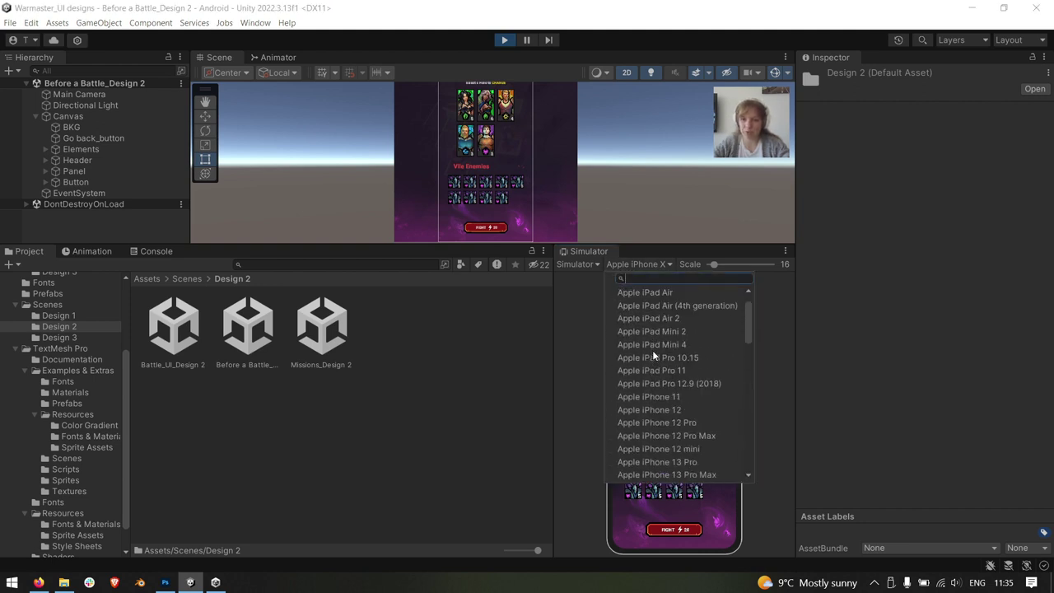
click(657, 344)
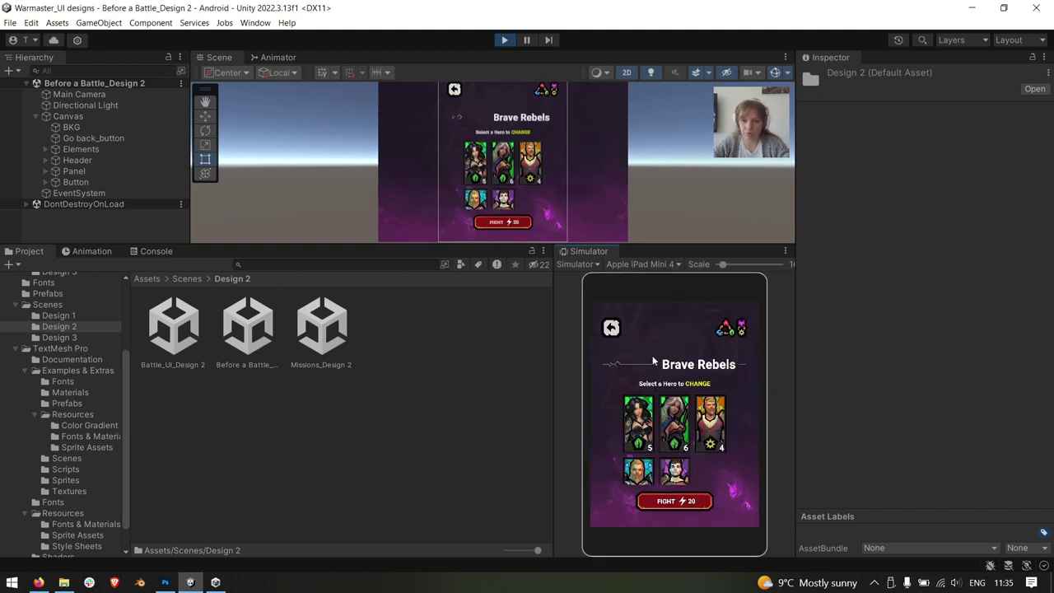
click(634, 264)
scroll(677, 412, down, 10)
scroll(677, 438, down, 5)
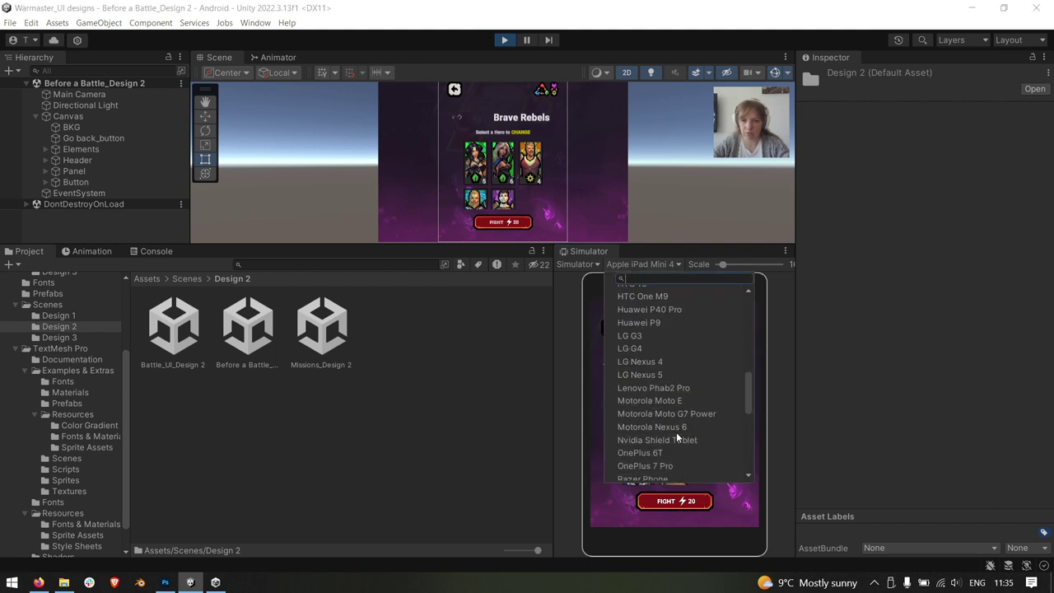
click(677, 438)
click(649, 265)
scroll(654, 404, down, 5)
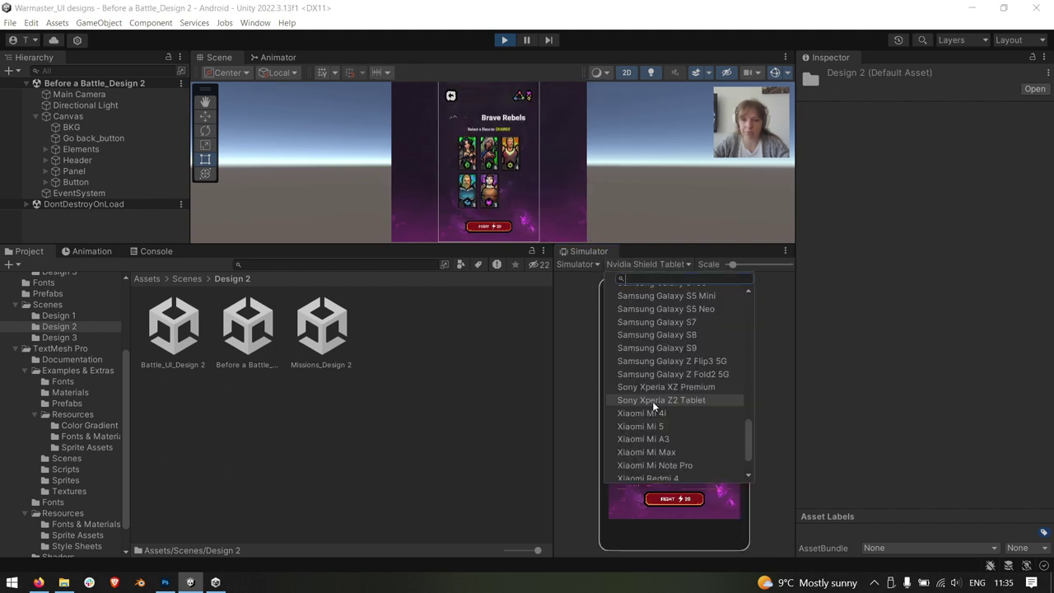
click(655, 402)
click(663, 264)
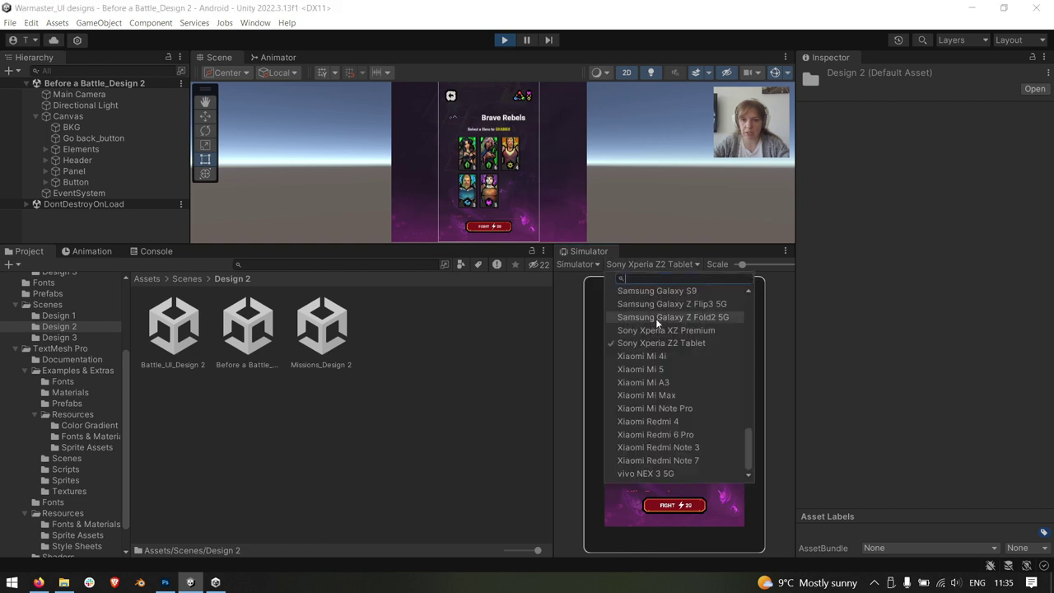
click(696, 304)
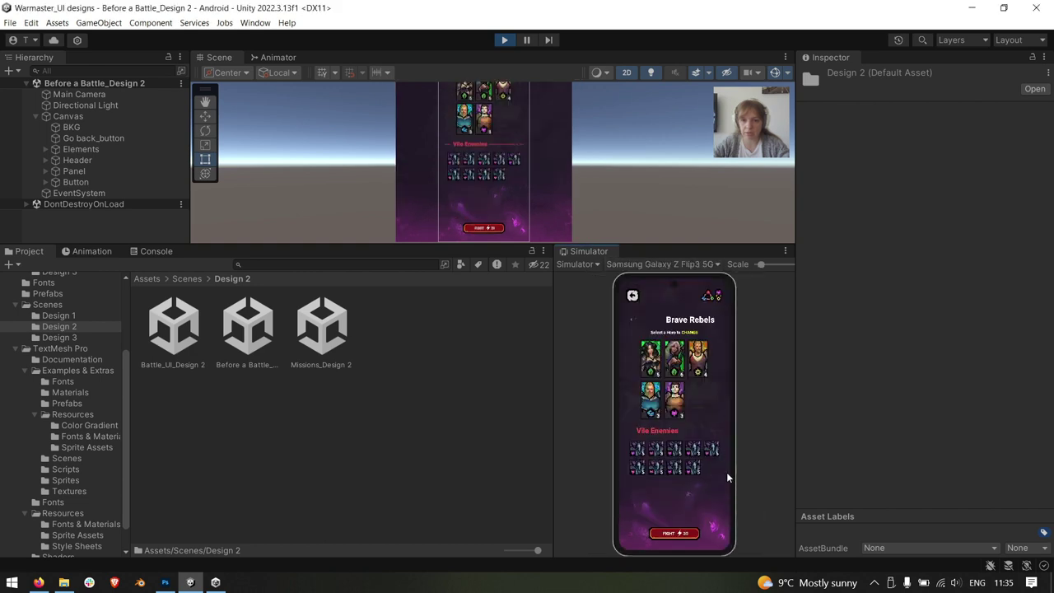
scroll(678, 362, down, 2)
scroll(678, 362, up, 2)
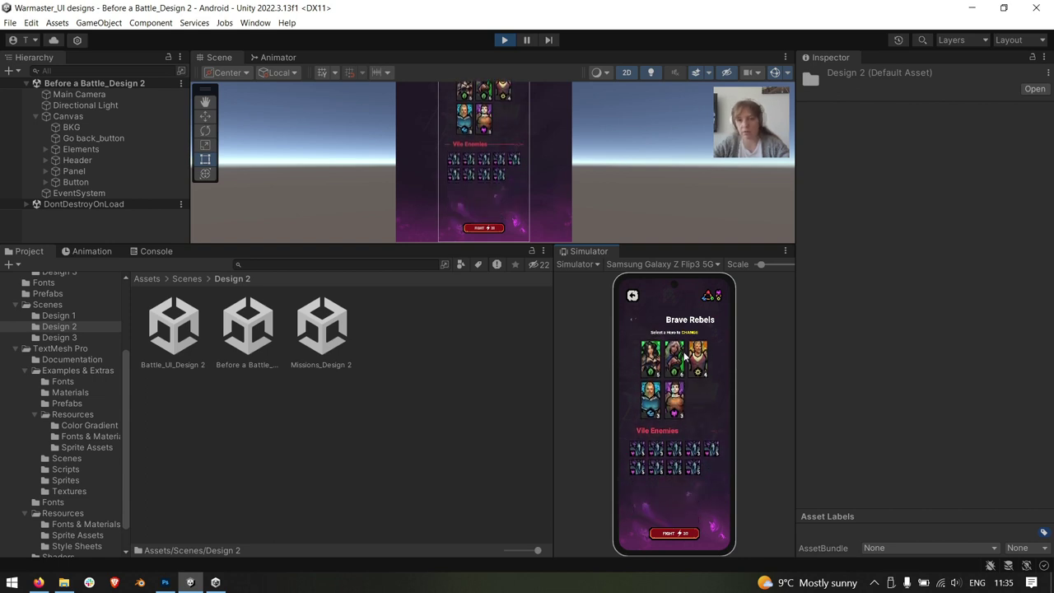
Switch the simulated device to Apple iPhone X and give the Scene view more room
click(688, 265)
scroll(666, 424, up, 3)
scroll(665, 423, up, 5)
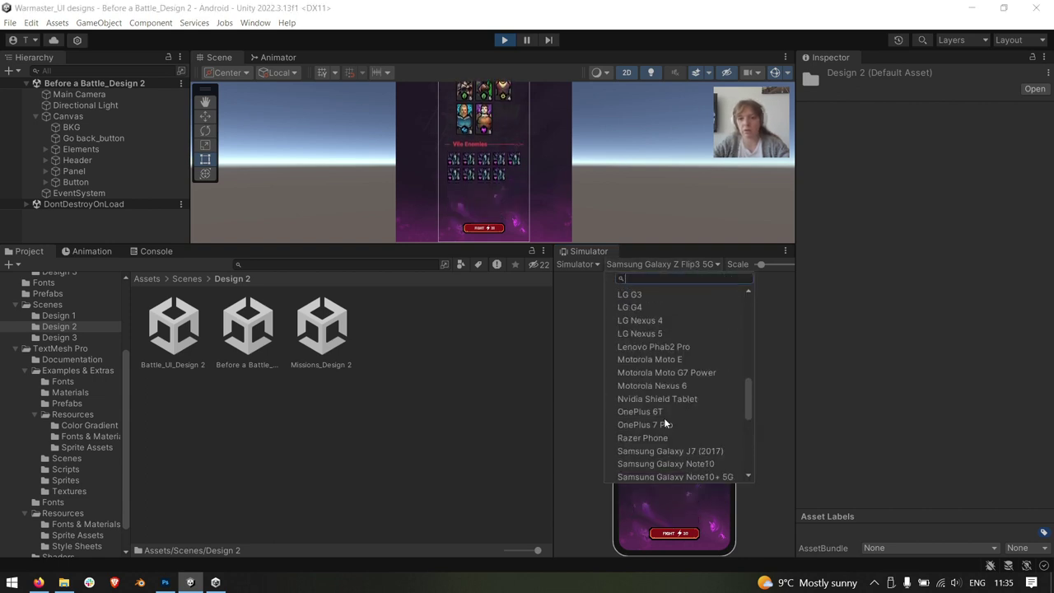
scroll(665, 423, up, 5)
scroll(665, 423, up, 3)
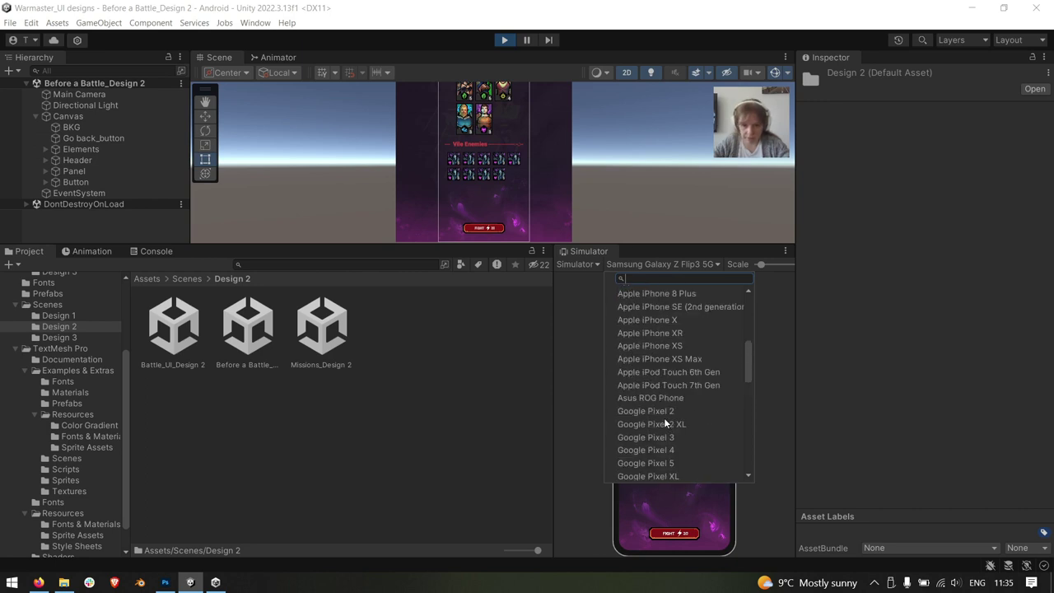
scroll(665, 423, down, 2)
scroll(654, 425, down, 2)
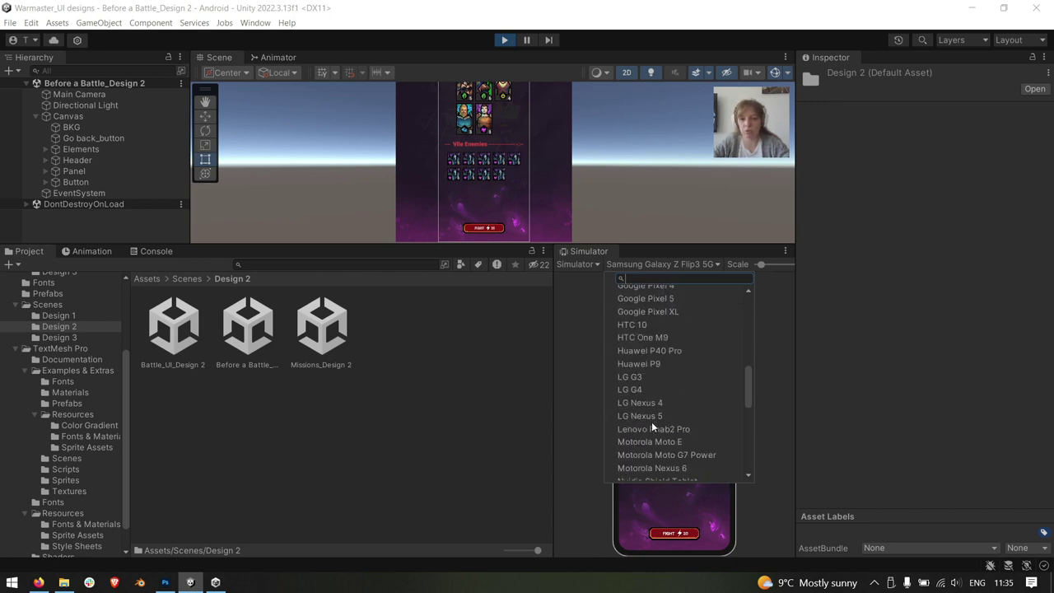
scroll(653, 427, down, 1)
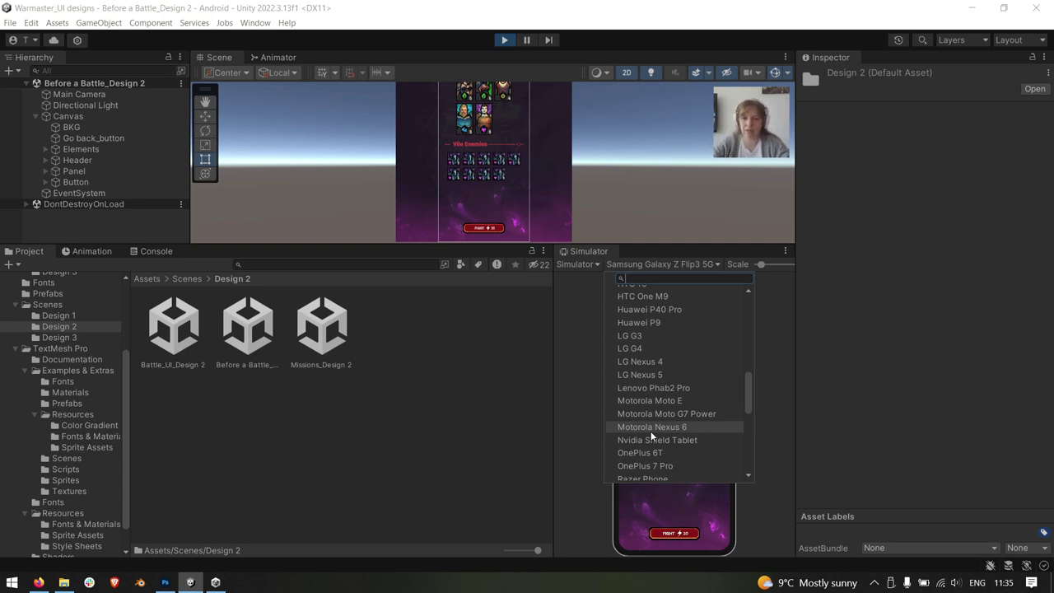
scroll(674, 412, down, 1)
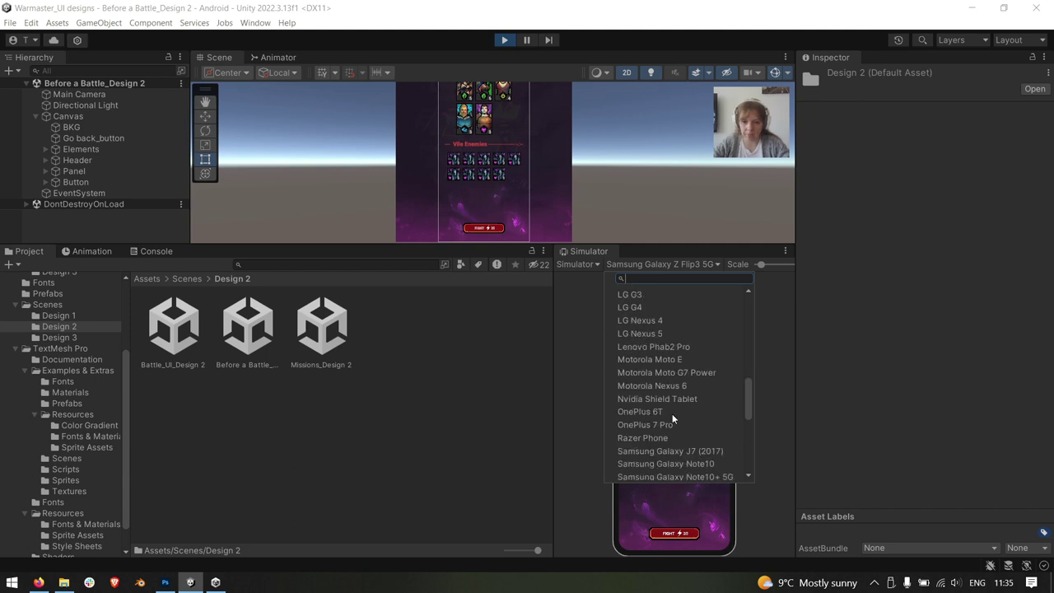
click(659, 416)
drag(398, 245, 407, 402)
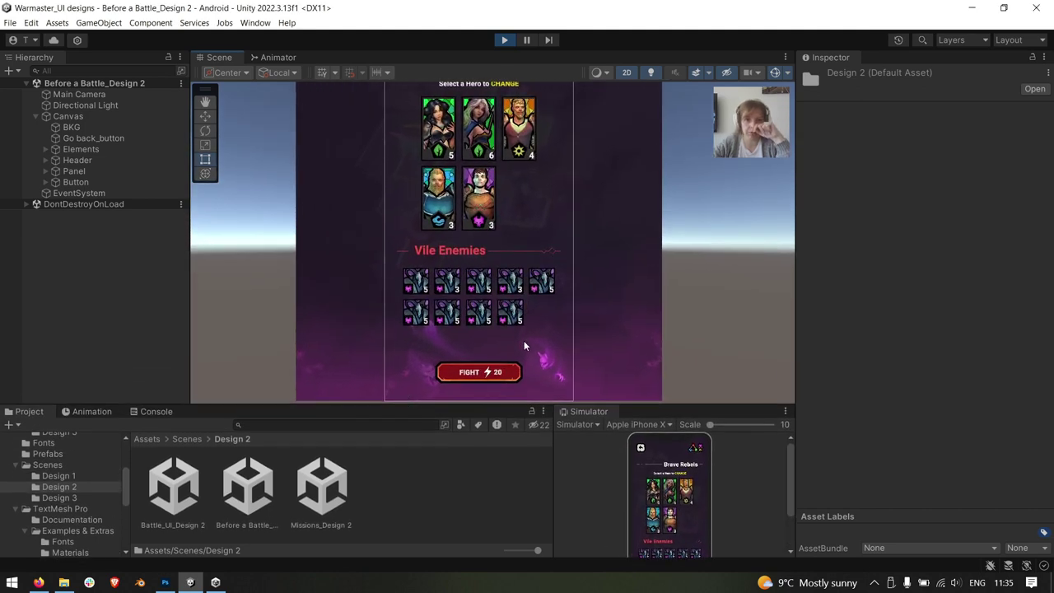
Stop Play mode, collapse the Panel hierarchy, and disable the Canvas's Force Refresh script
key(ctrl+p)
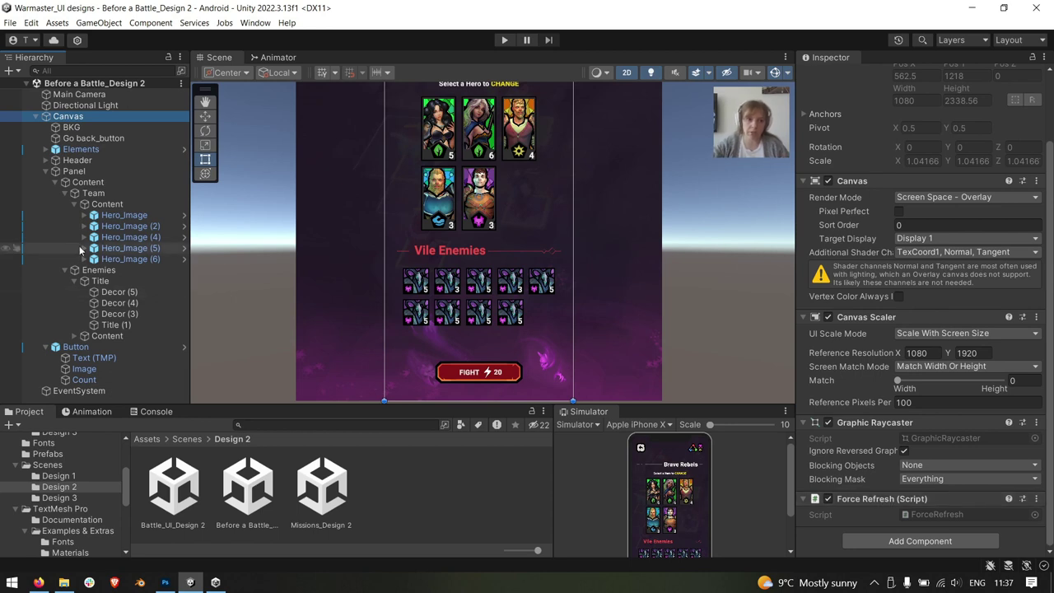
click(73, 204)
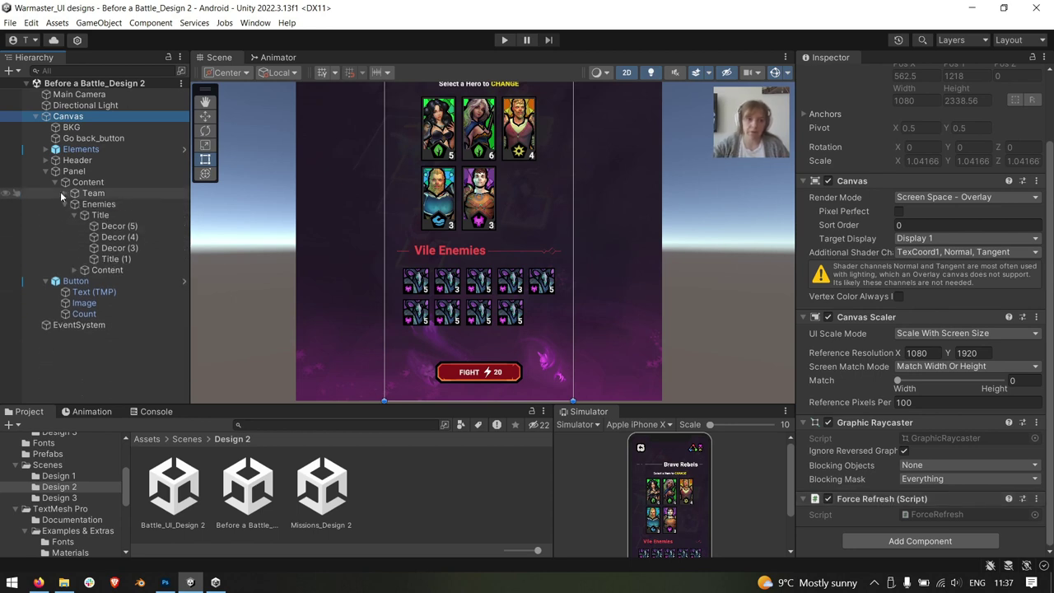
click(55, 182)
click(46, 172)
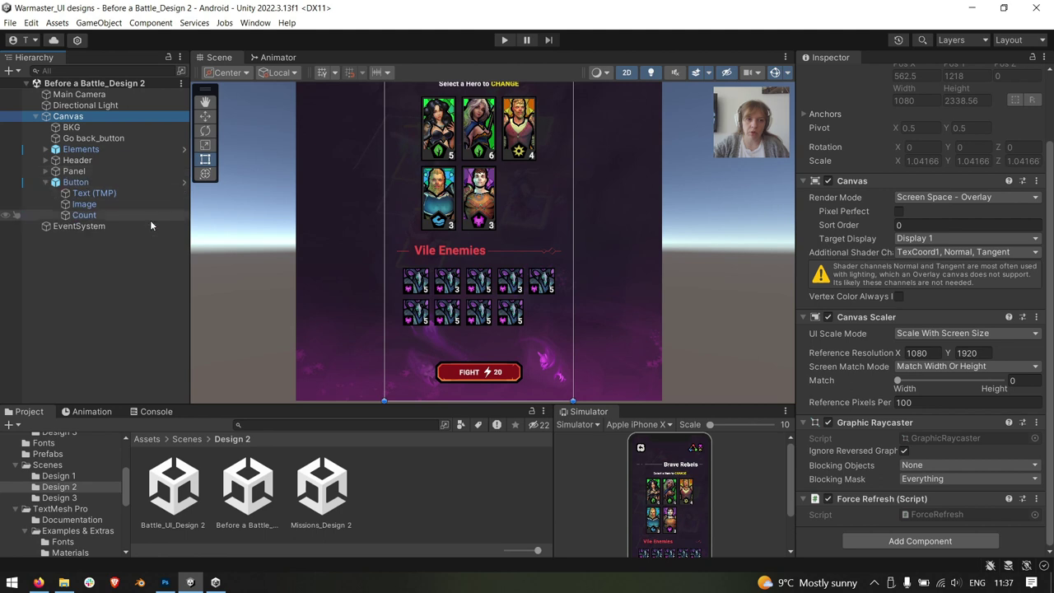
middle_drag(505, 182, 484, 240)
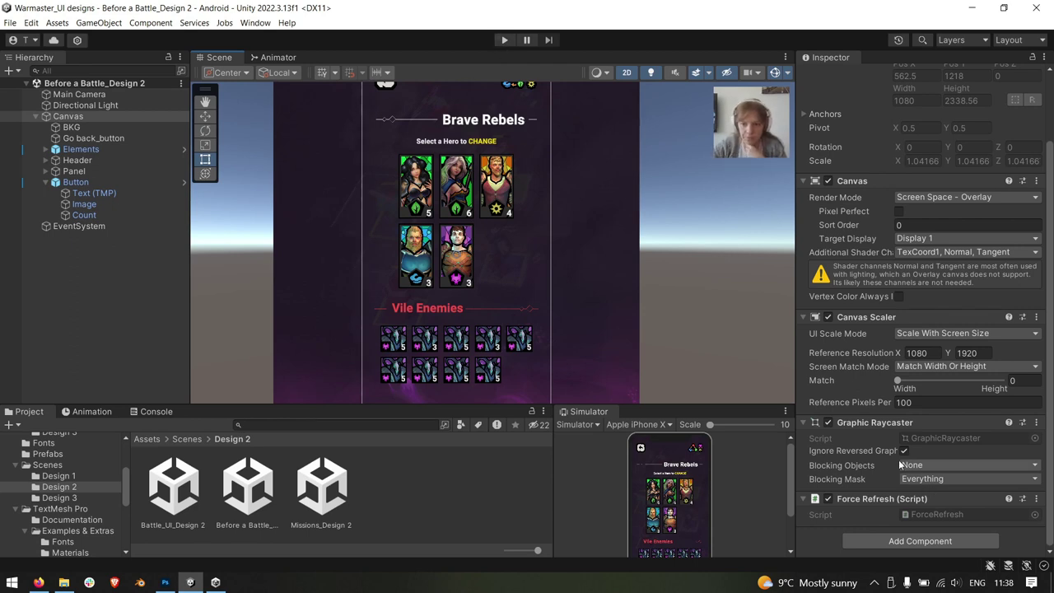
click(828, 498)
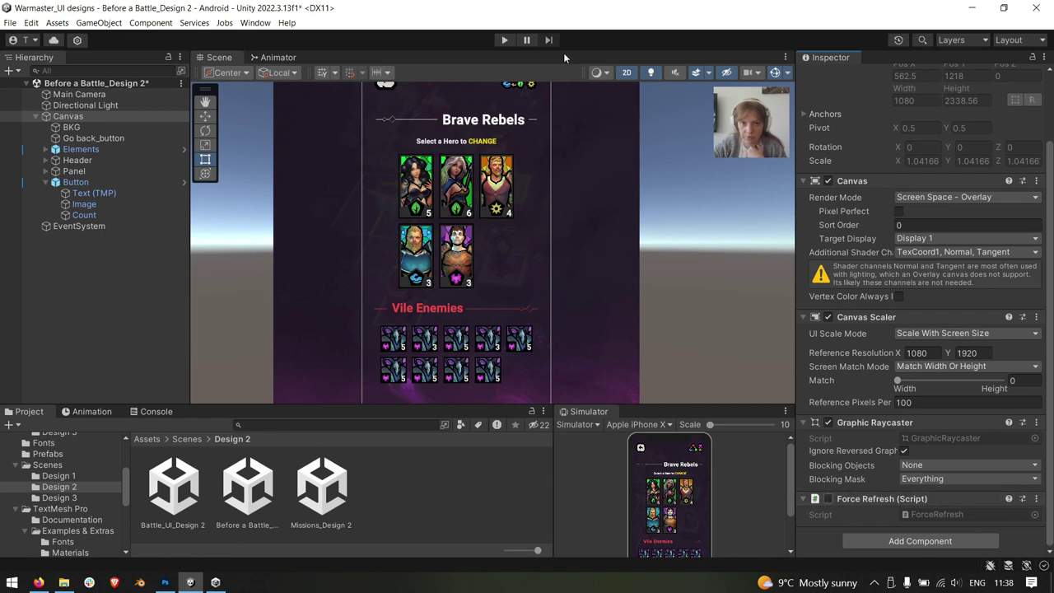
Play the scene, toggle Force Refresh to fix the Vile Enemies layout, and retest
click(504, 40)
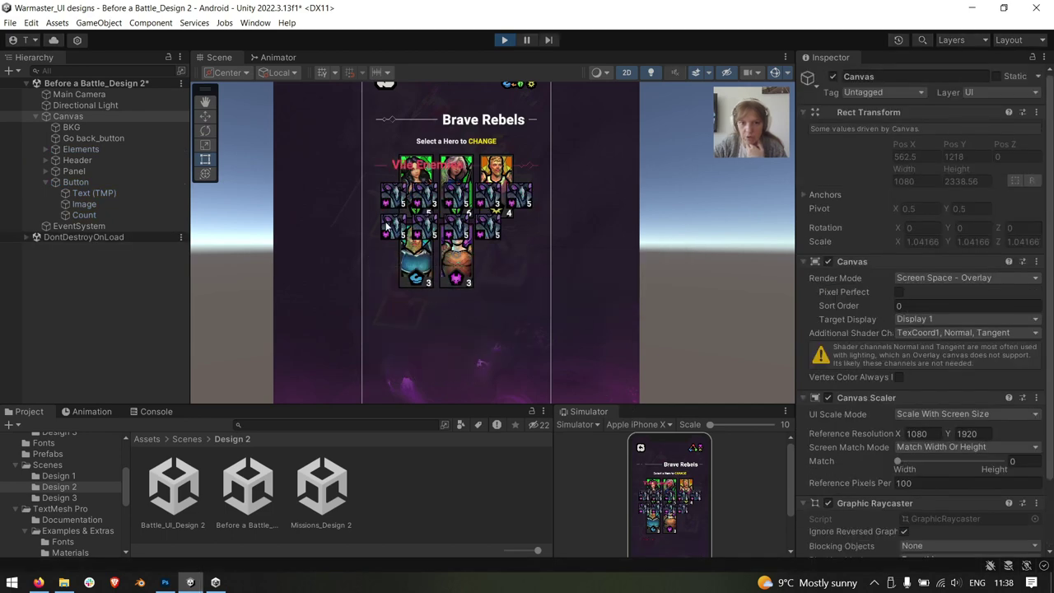
drag(646, 405, 650, 248)
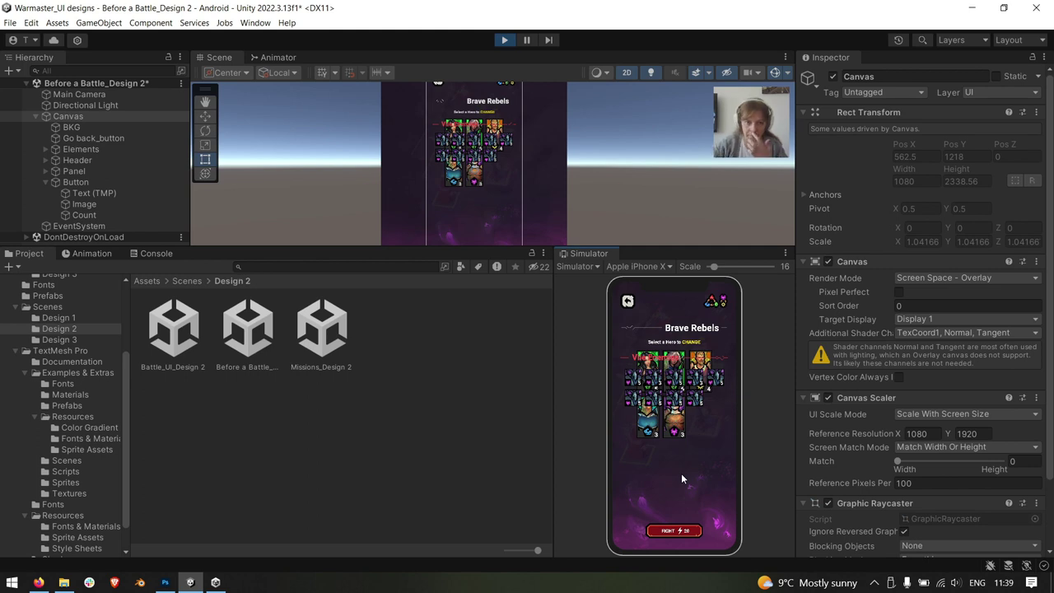
scroll(858, 496, down, 3)
click(830, 498)
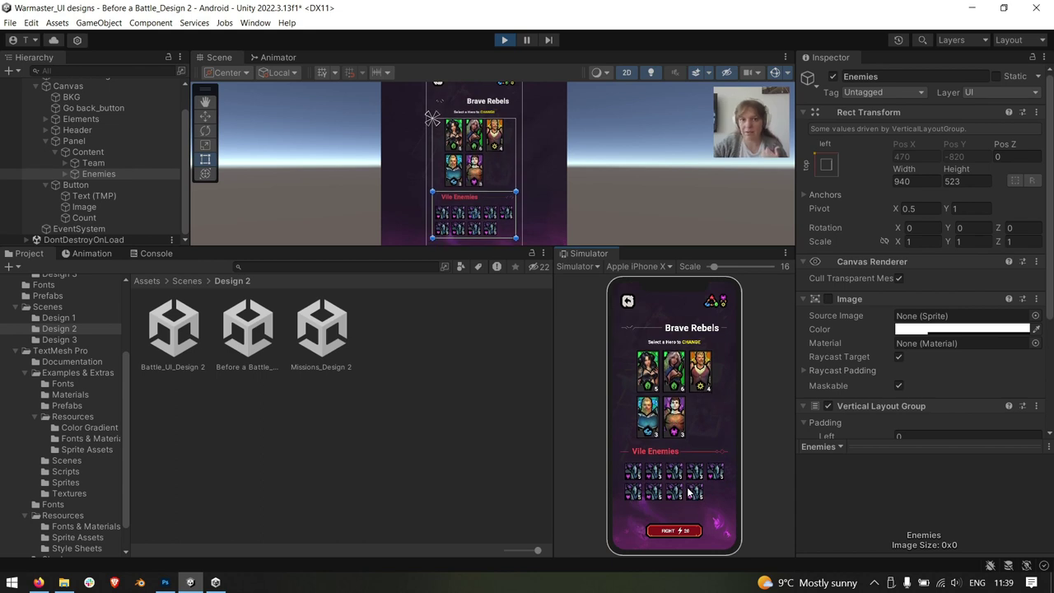
click(510, 44)
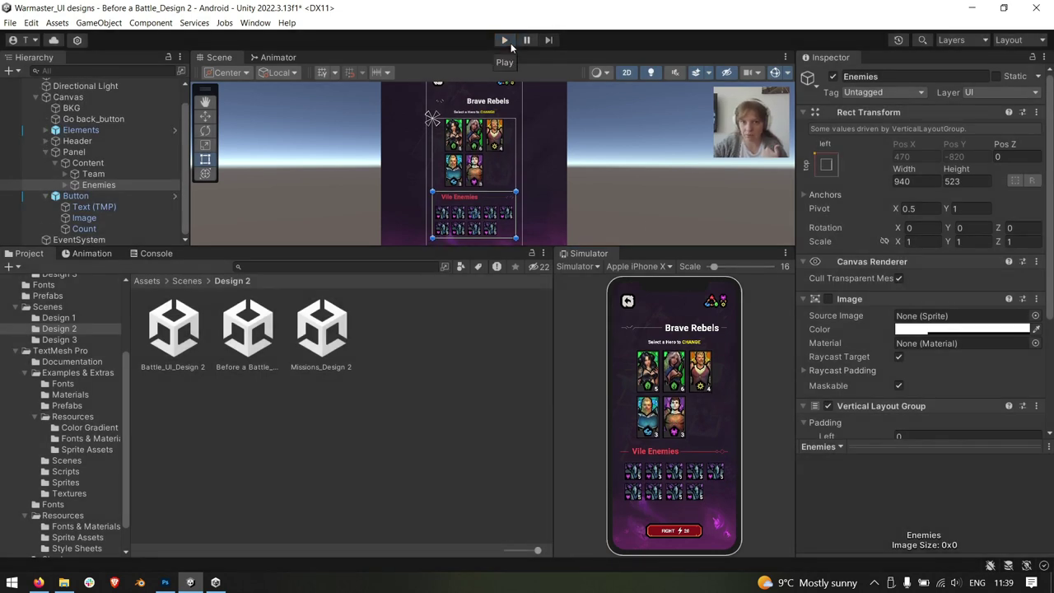
click(507, 43)
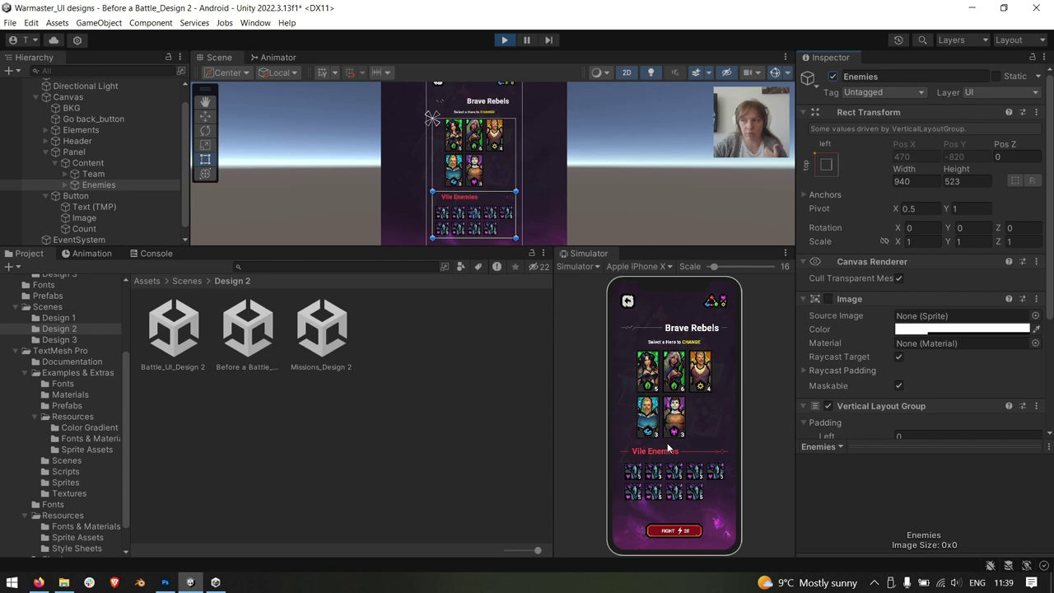
click(504, 39)
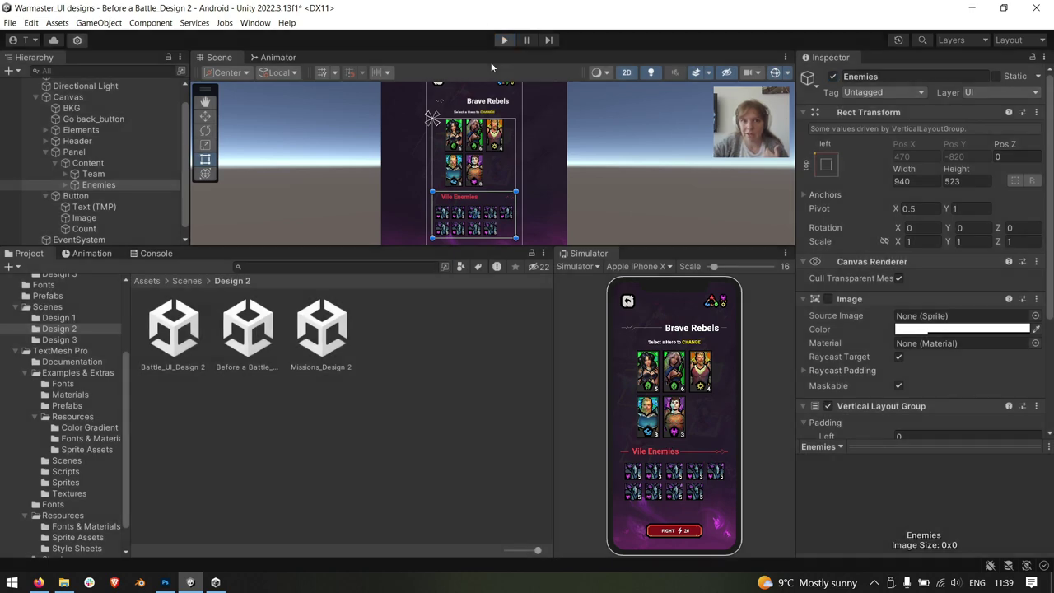
Select Canvas and re-enable its Force Refresh (Script) component
drag(458, 247, 457, 427)
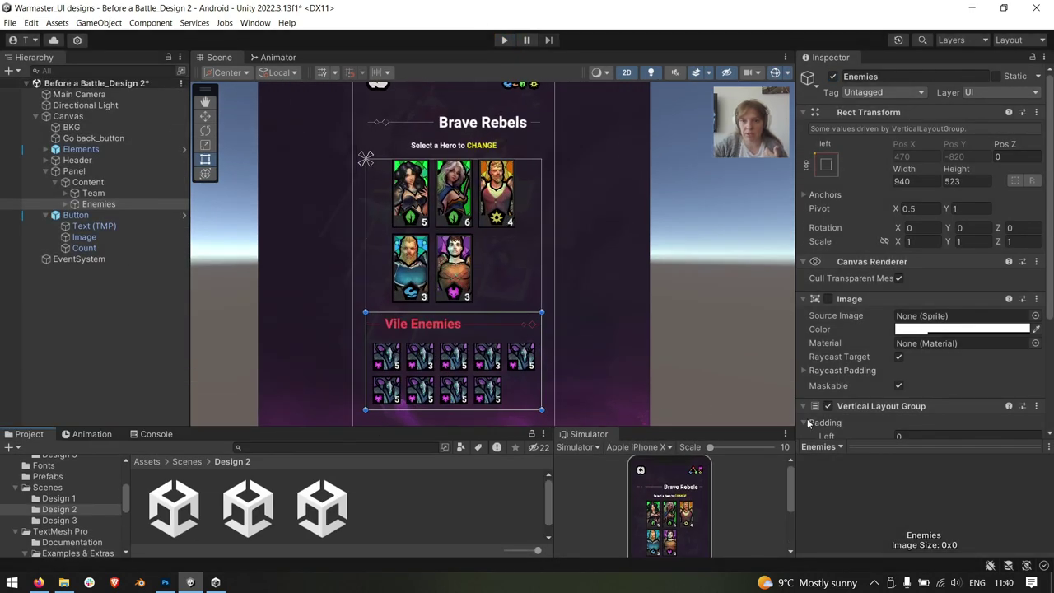
click(157, 119)
scroll(825, 499, down, 2)
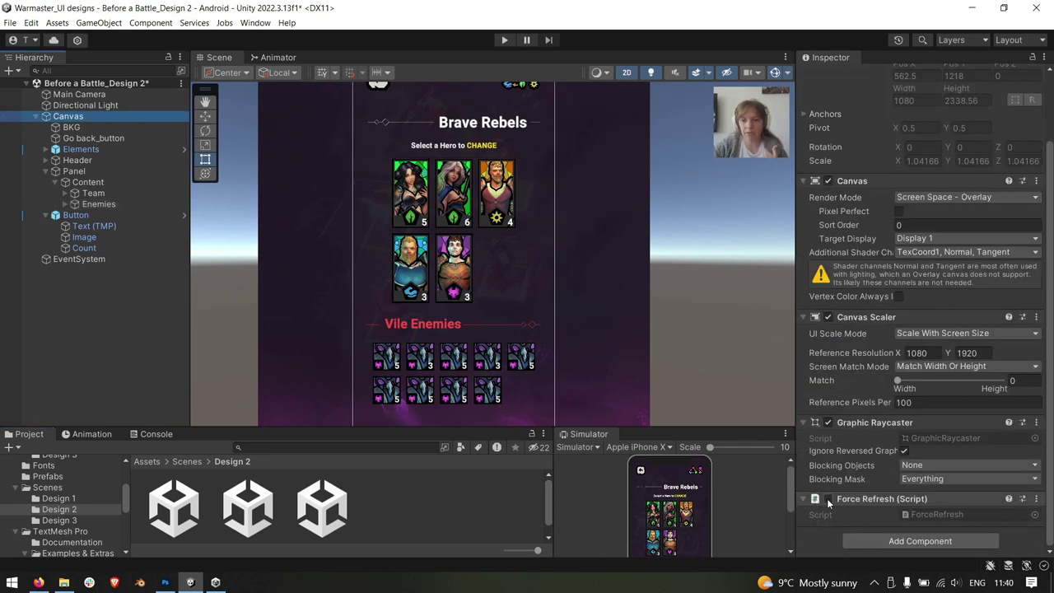
click(828, 499)
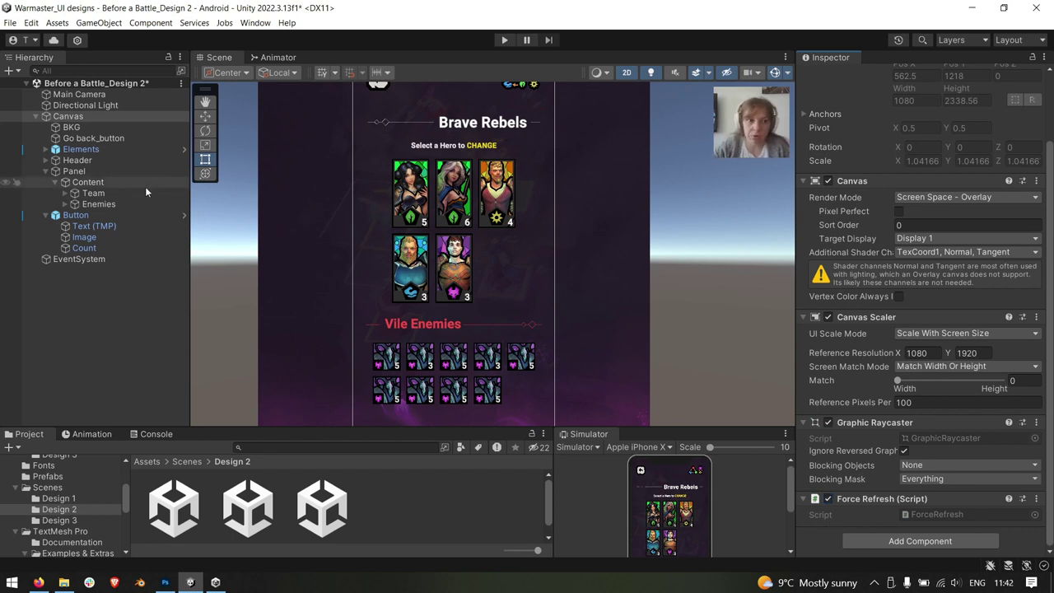
drag(235, 427, 265, 338)
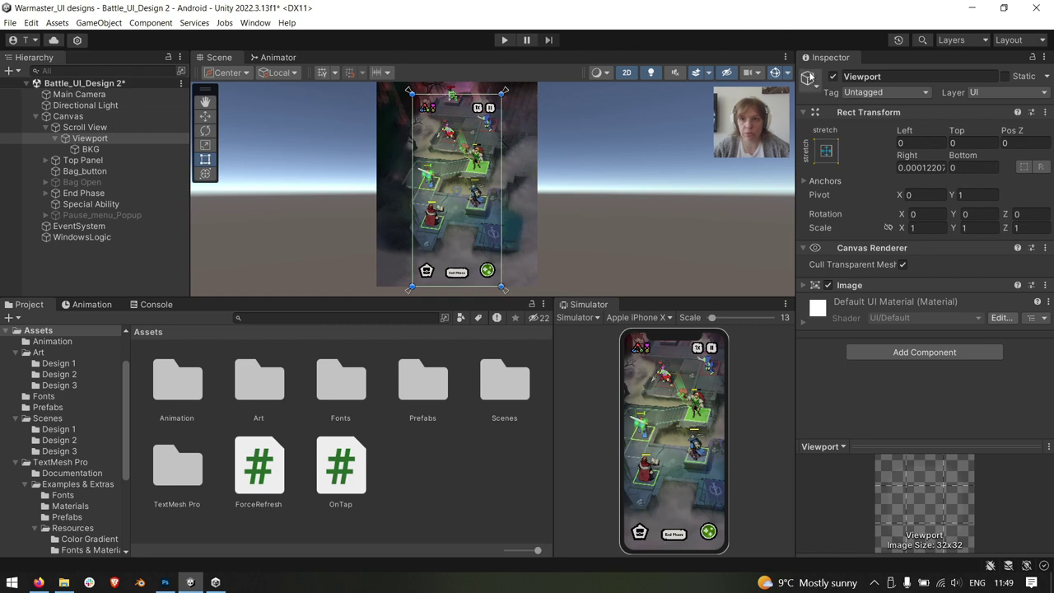
click(1017, 286)
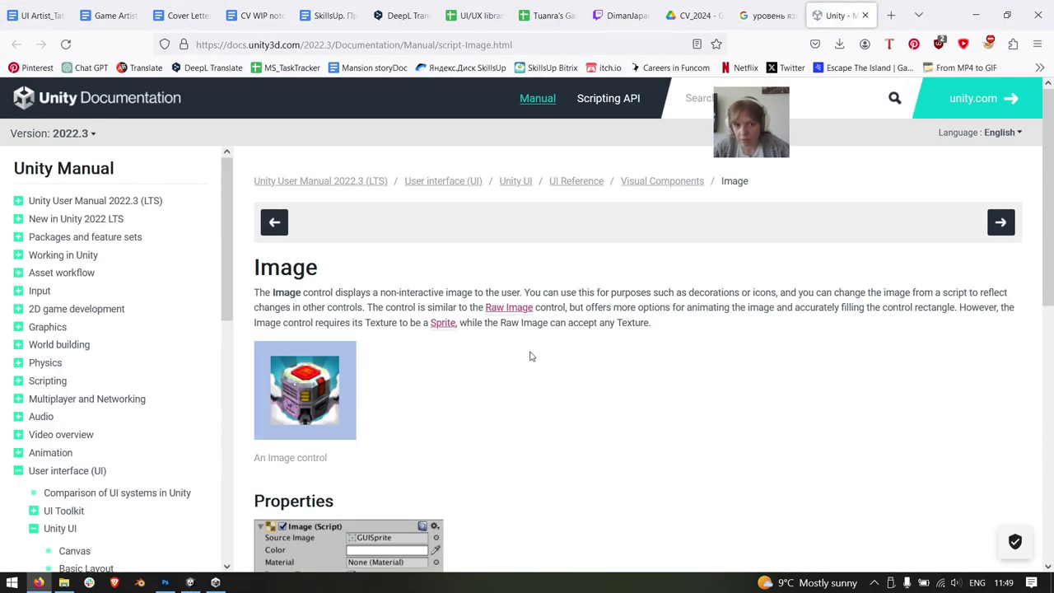
scroll(704, 346, down, 3)
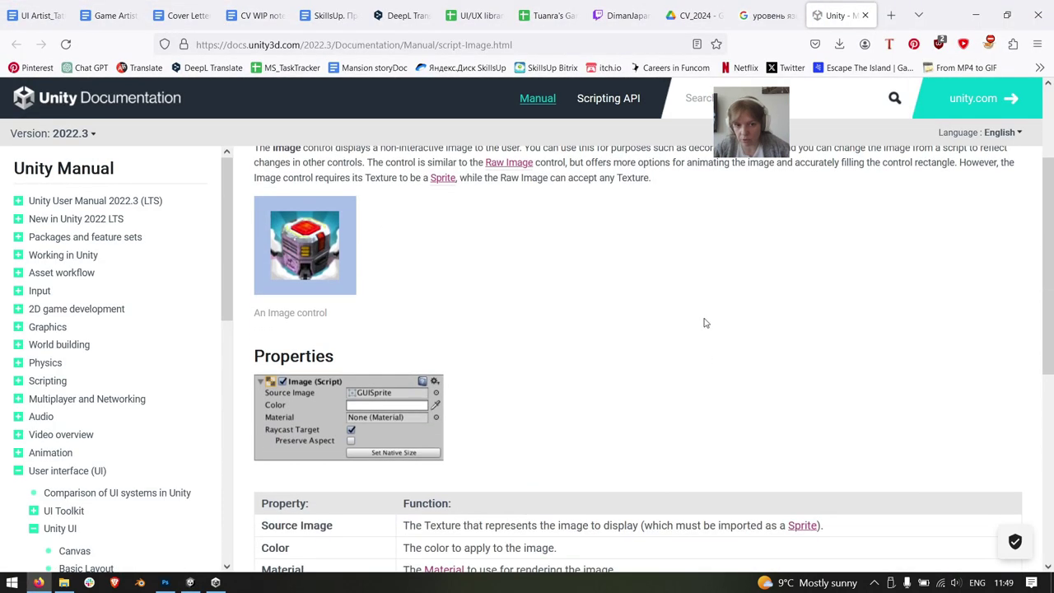
scroll(705, 323, down, 5)
key(alt+Tab)
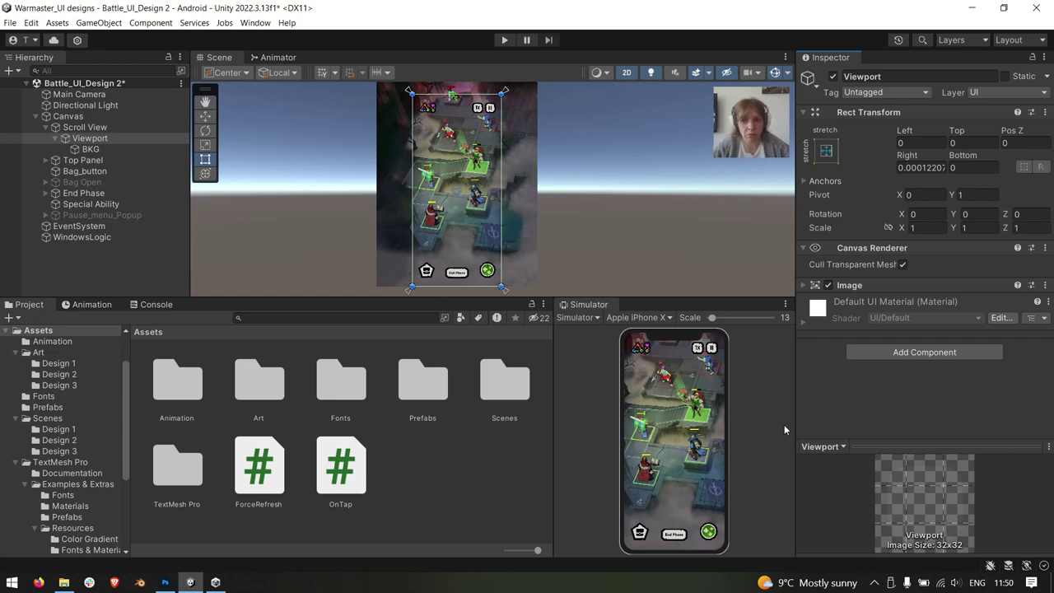
In Play mode, open and close the bag popup twice in the simulator
key(ctrl+p)
click(620, 524)
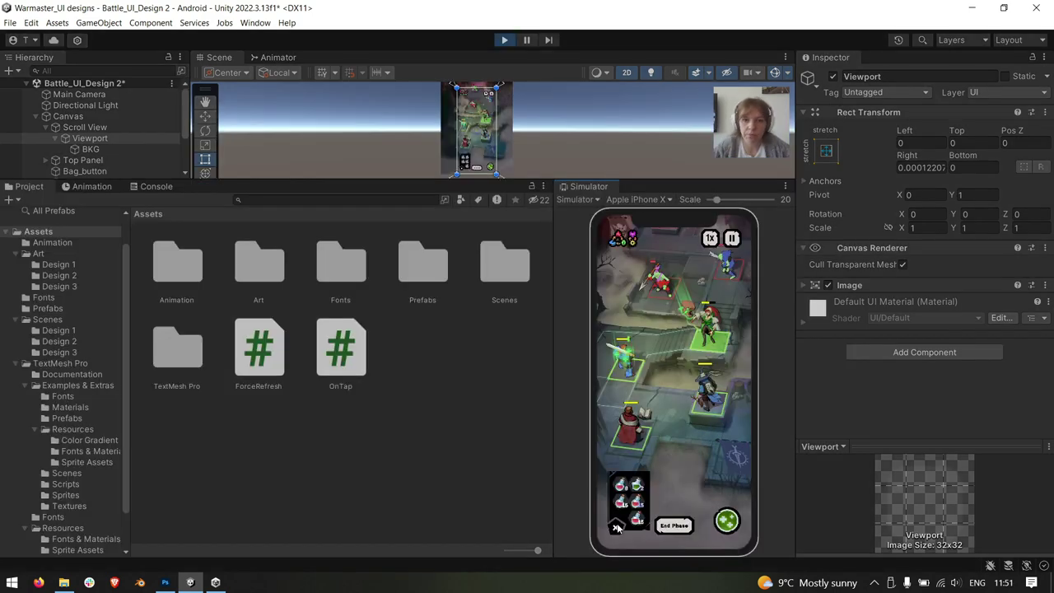
click(620, 524)
click(620, 525)
click(620, 525)
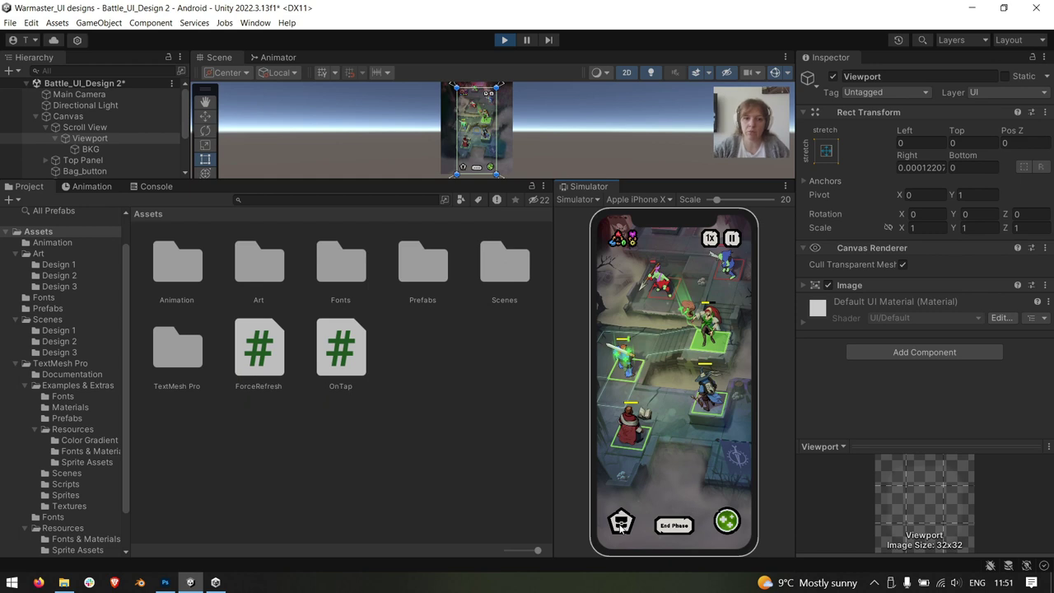
View the OnTap.cs code, reopen the bag inventory popup, and stop Play mode
click(338, 363)
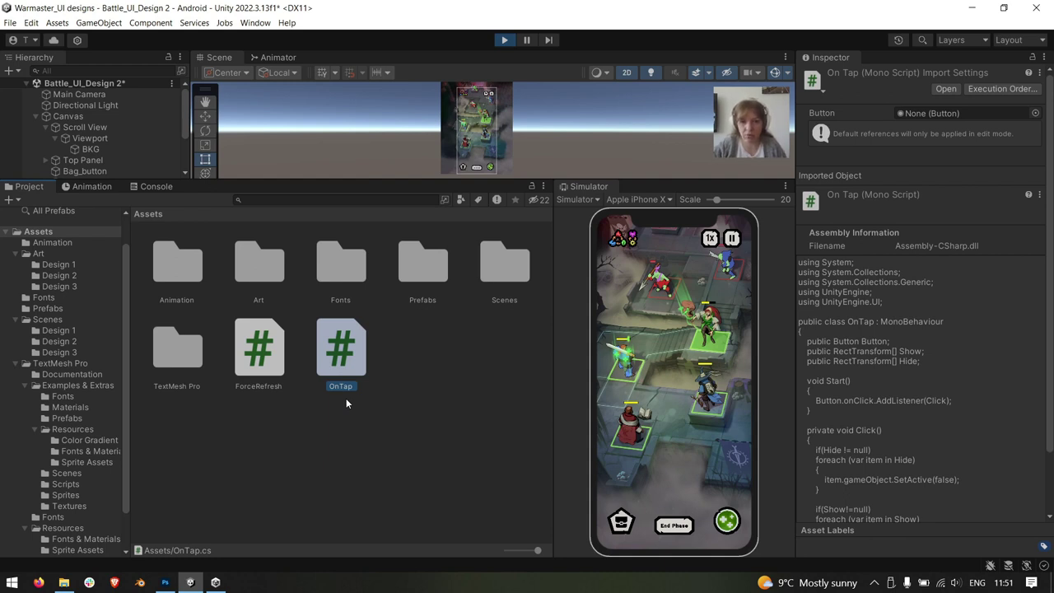
click(621, 521)
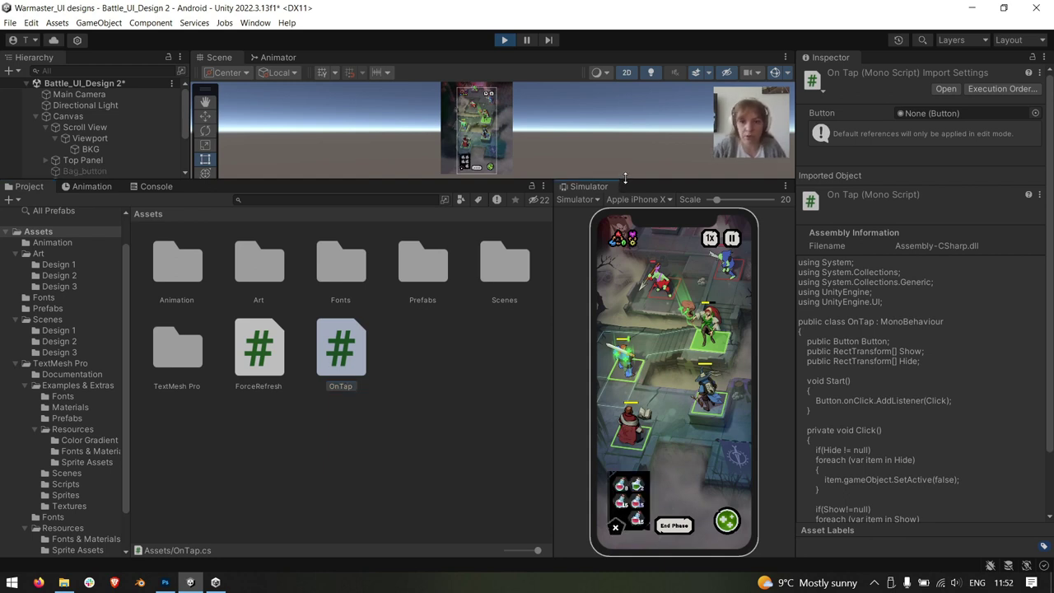
drag(613, 180, 613, 393)
click(505, 41)
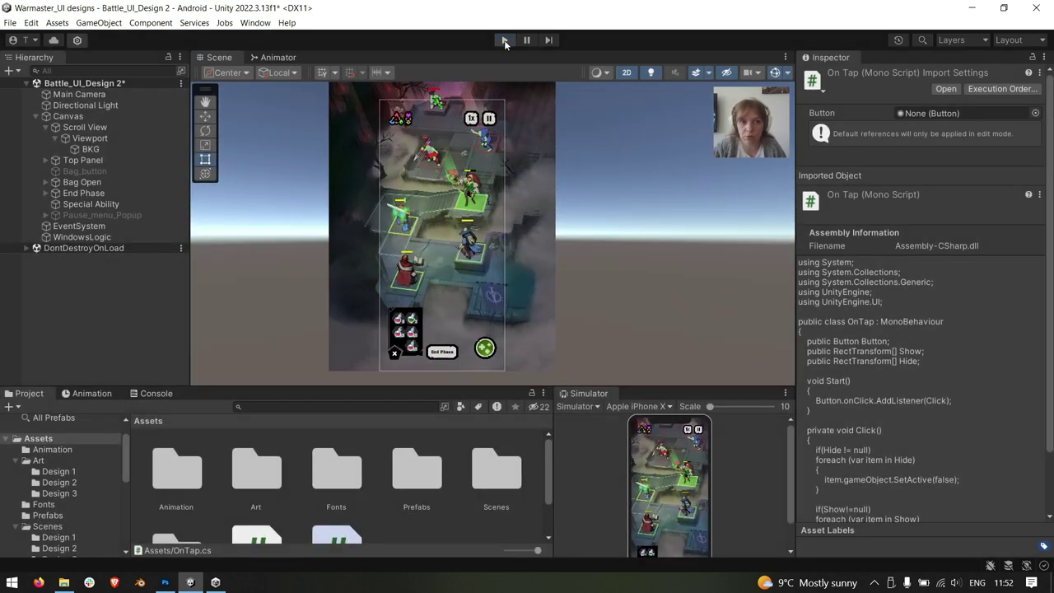
Activate the Bag Open panel in the battle UI Hierarchy
click(91, 193)
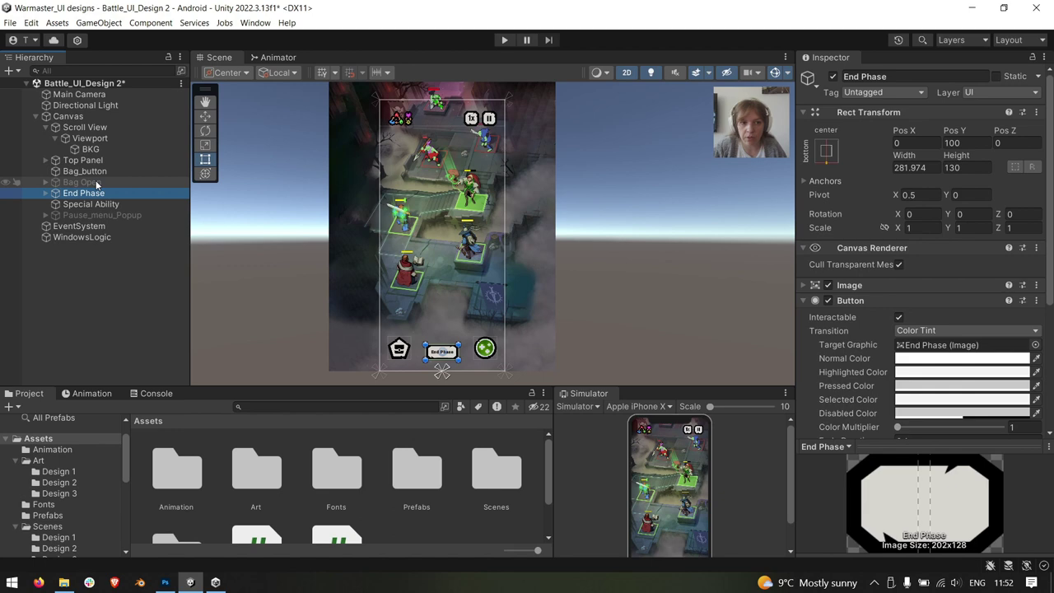
click(89, 172)
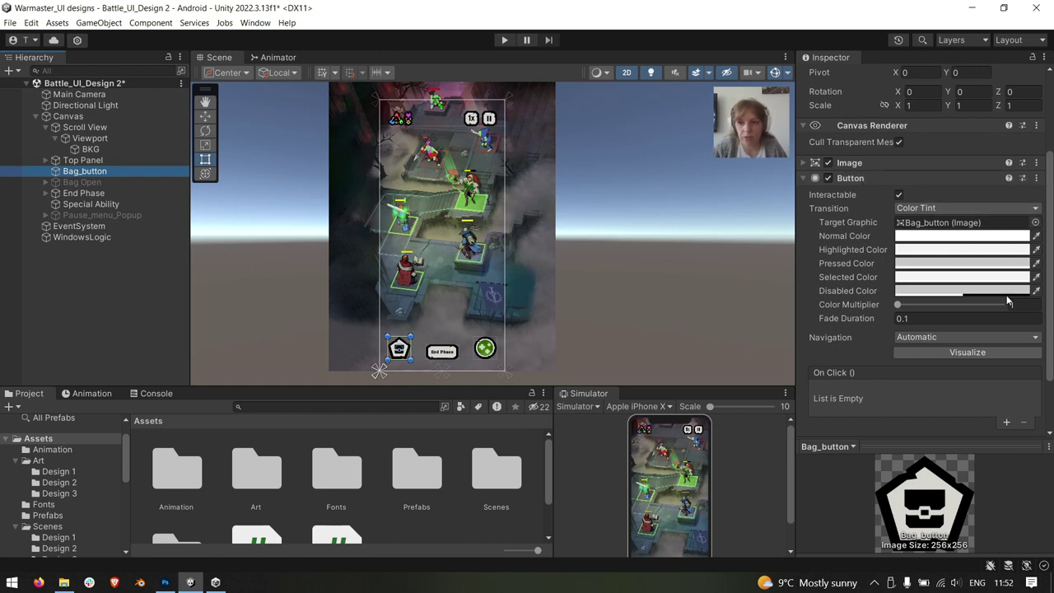
scroll(935, 340, down, 3)
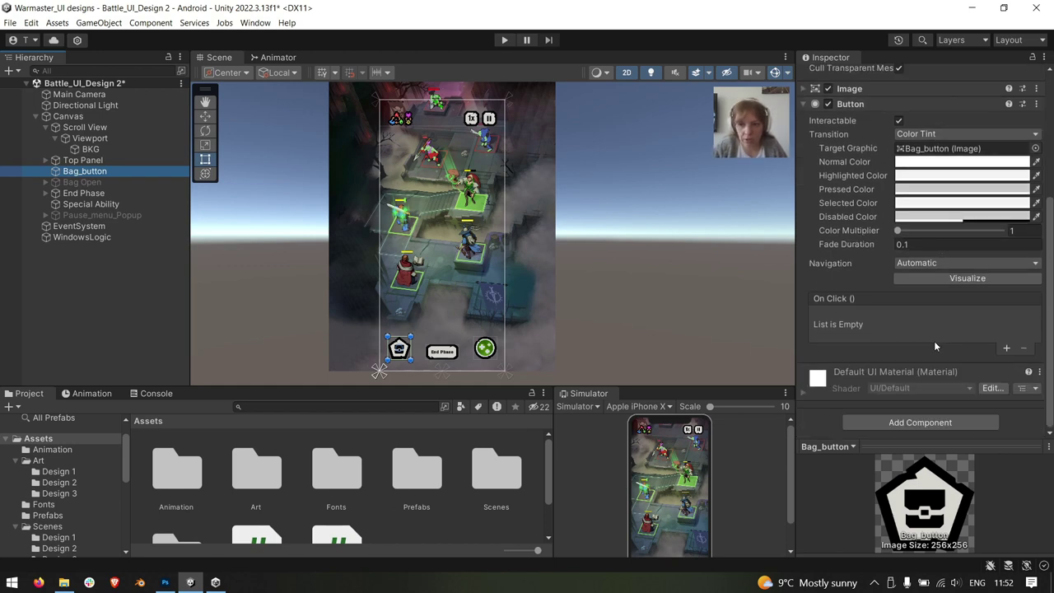
scroll(934, 341, up, 1)
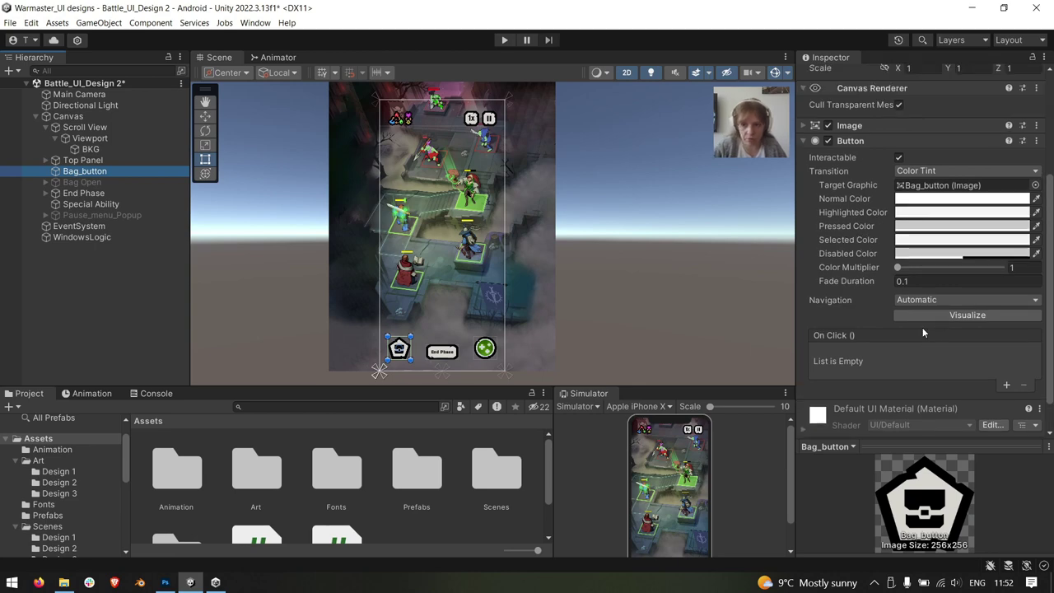
click(116, 183)
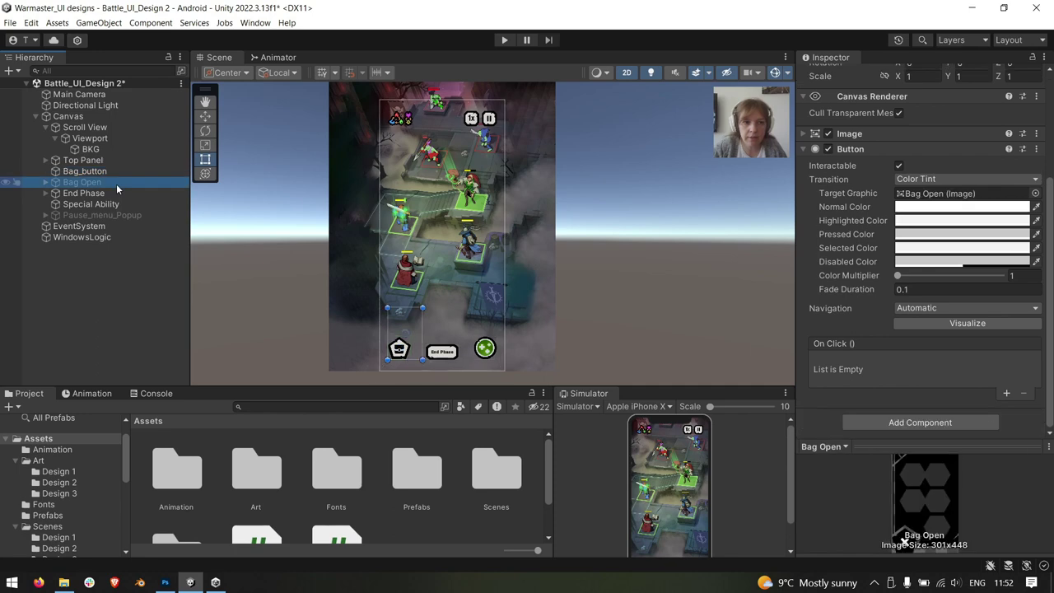
scroll(840, 120, up, 4)
click(832, 76)
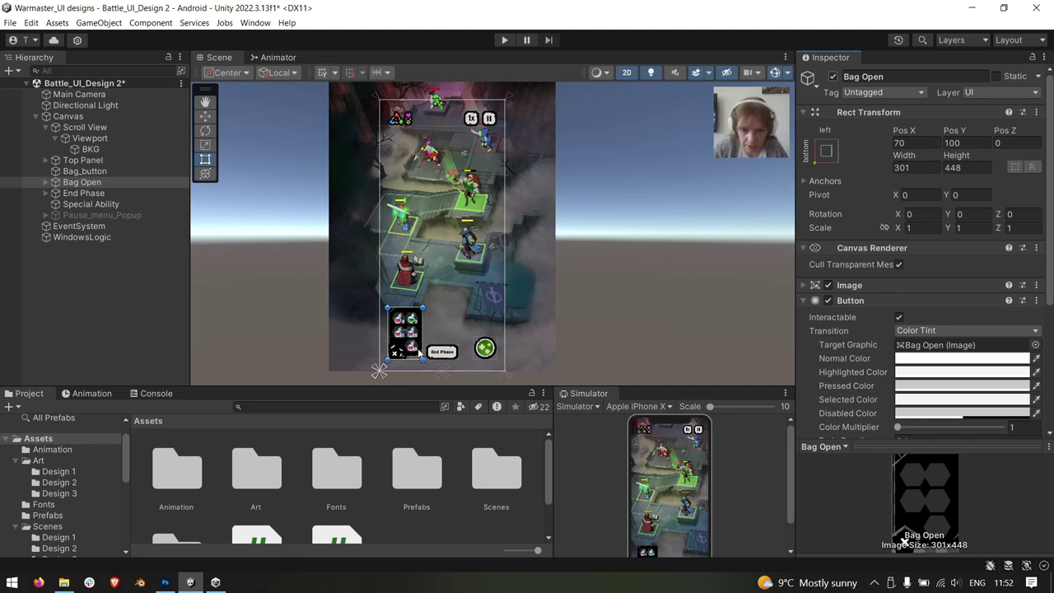
Deactivate Bag_button so only the open 301x448 bag panel shows
click(139, 171)
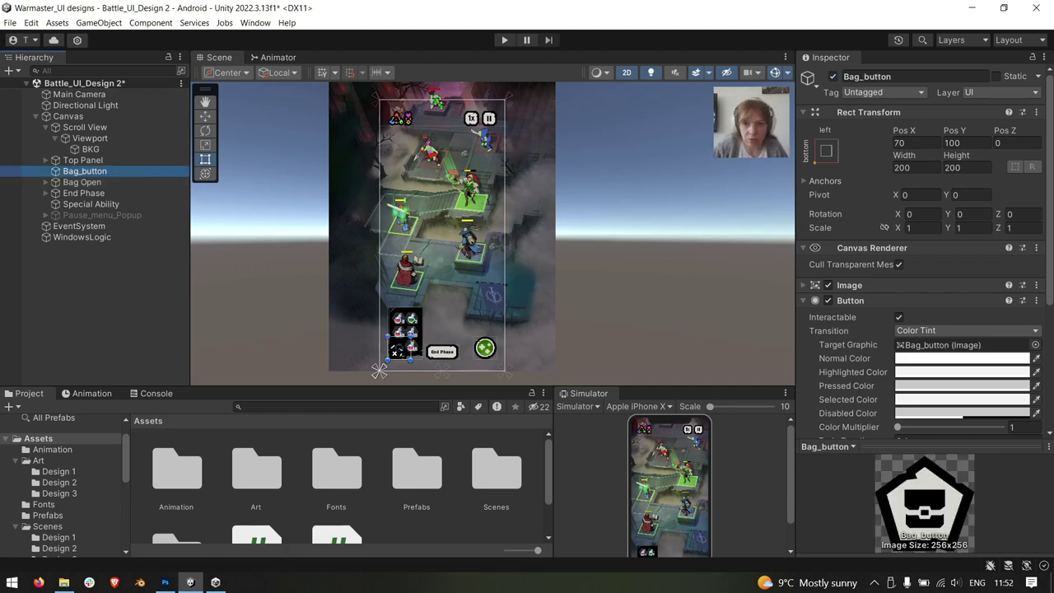
click(832, 77)
click(83, 182)
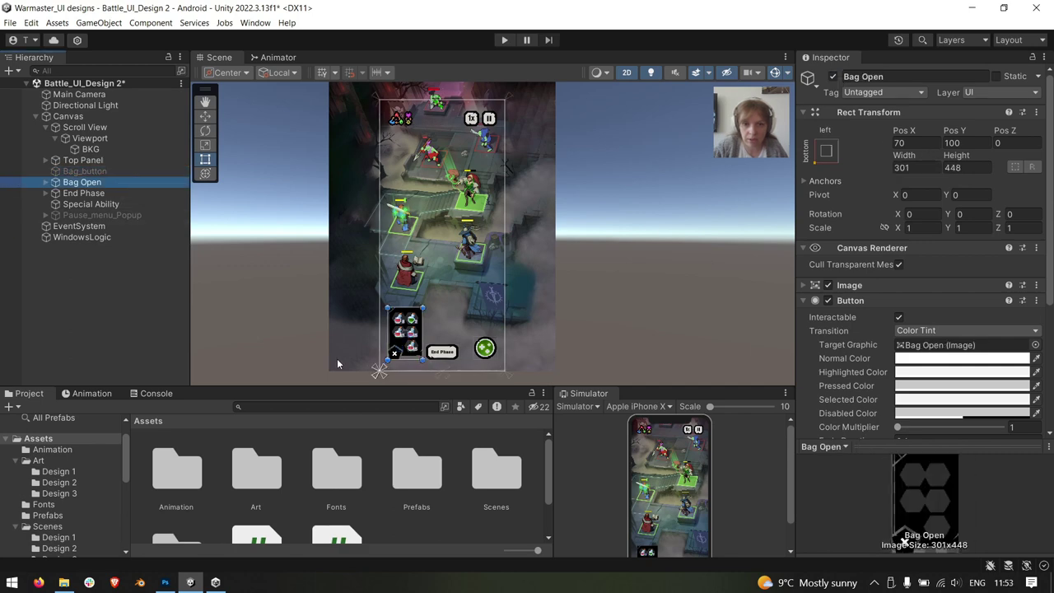
Zoom in on the bag panel, expand Bag Open and inspect its BagCloseCross button
scroll(363, 357, up, 3)
scroll(375, 350, up, 2)
scroll(375, 350, up, 3)
scroll(374, 350, up, 1)
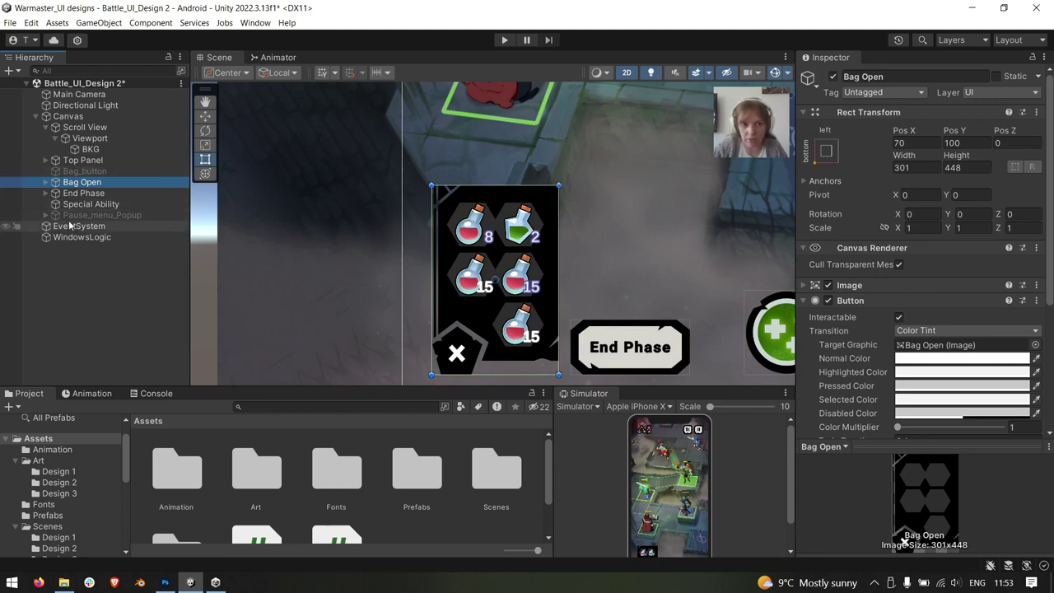
scroll(870, 266, down, 5)
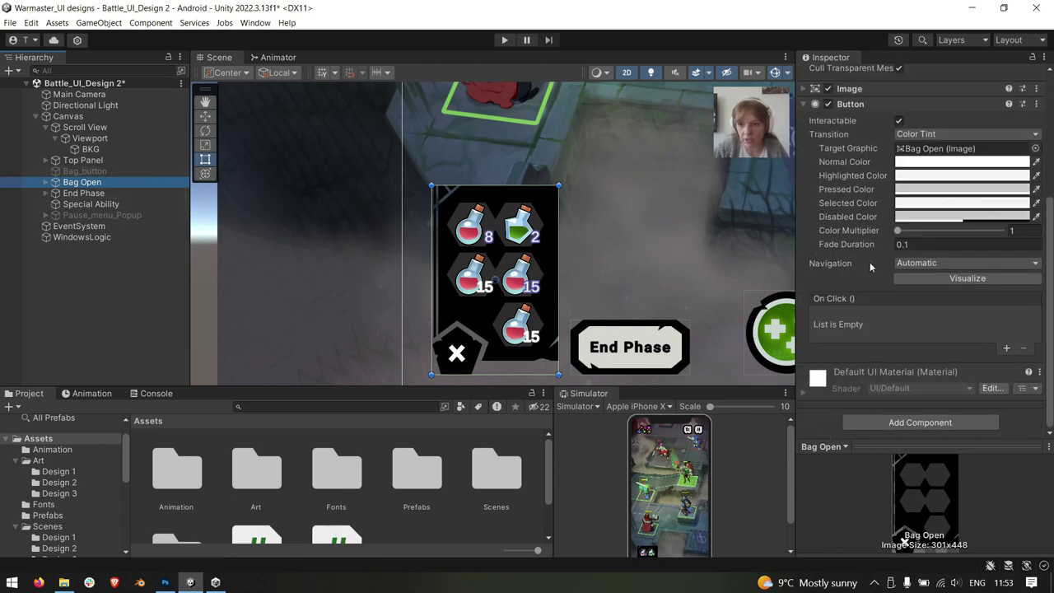
click(46, 182)
click(90, 204)
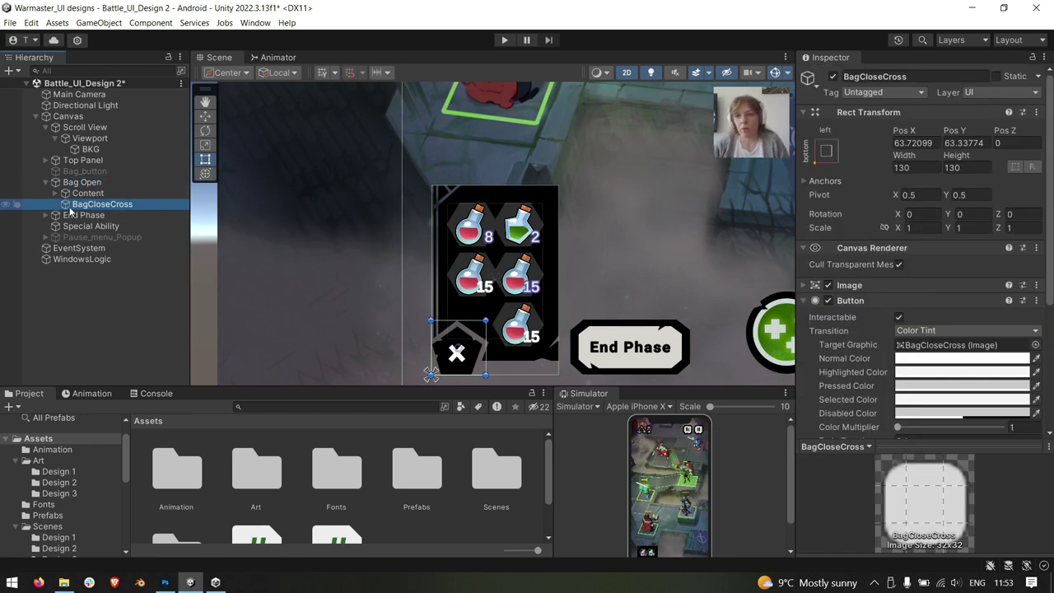
Collapse the Scroll View branch and review Content, Bag Open and the Canvas settings
scroll(889, 362, down, 4)
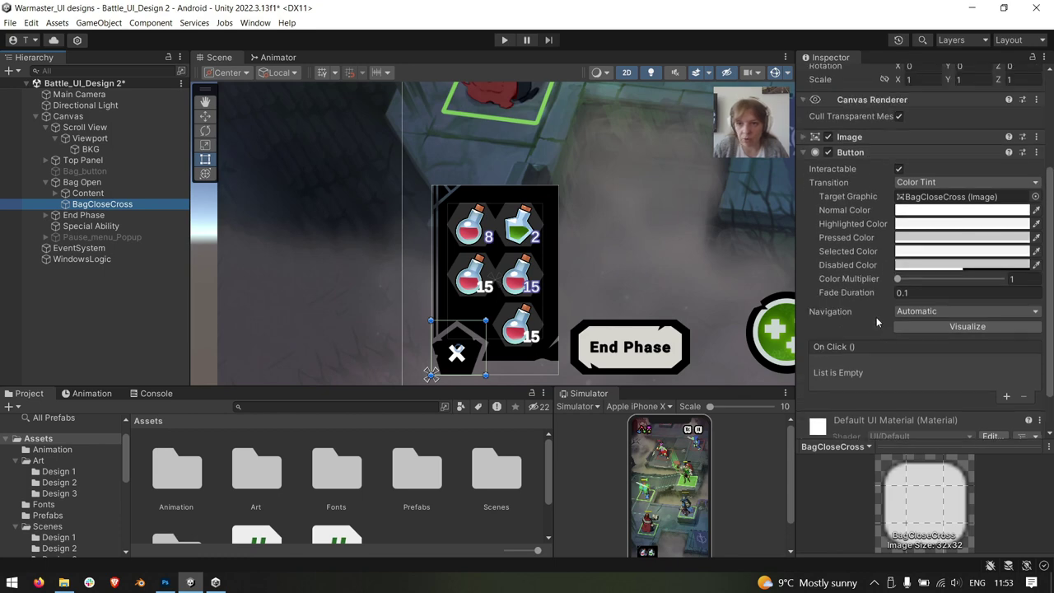
scroll(876, 317, up, 4)
scroll(875, 316, down, 4)
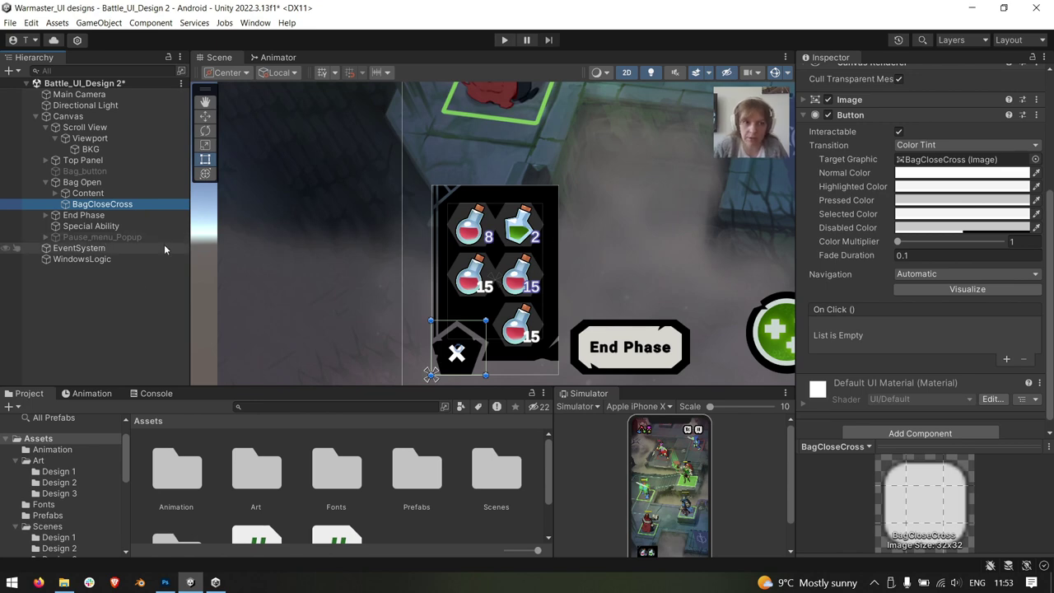
click(45, 127)
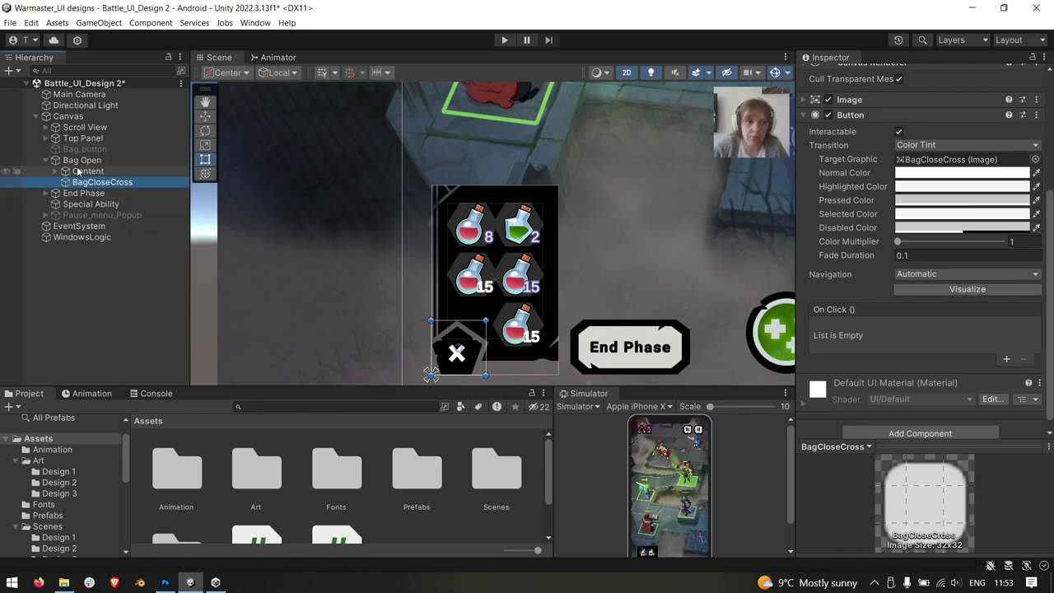
click(86, 170)
click(83, 160)
scroll(913, 336, down, 4)
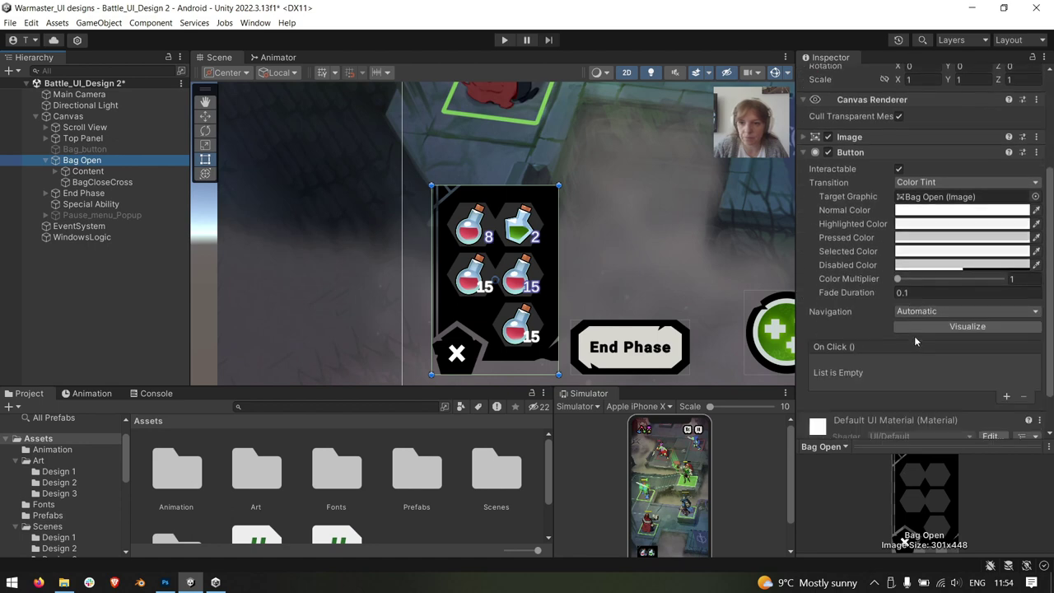
scroll(913, 336, down, 1)
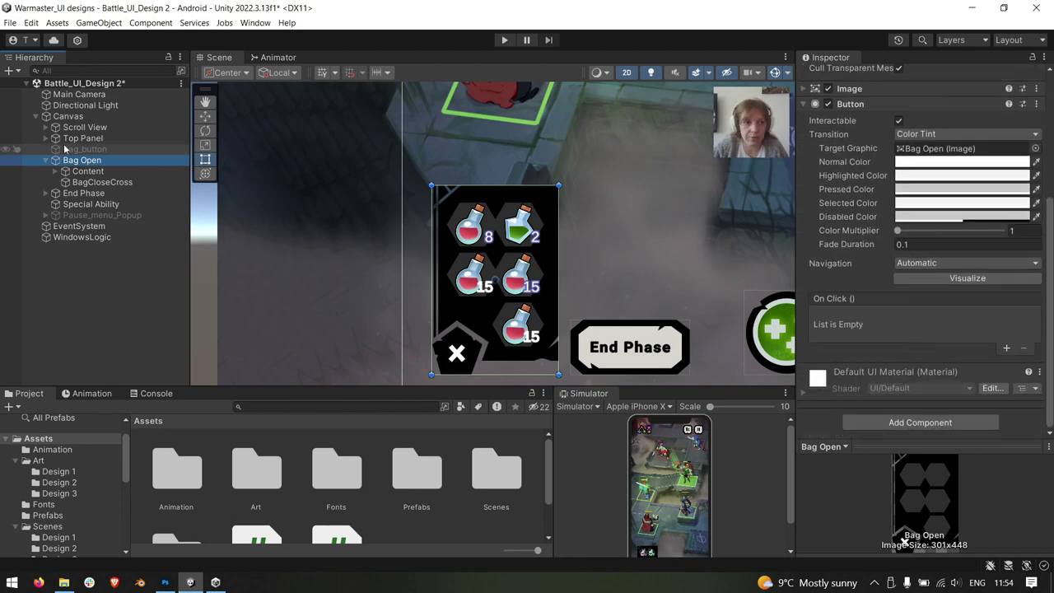
click(139, 119)
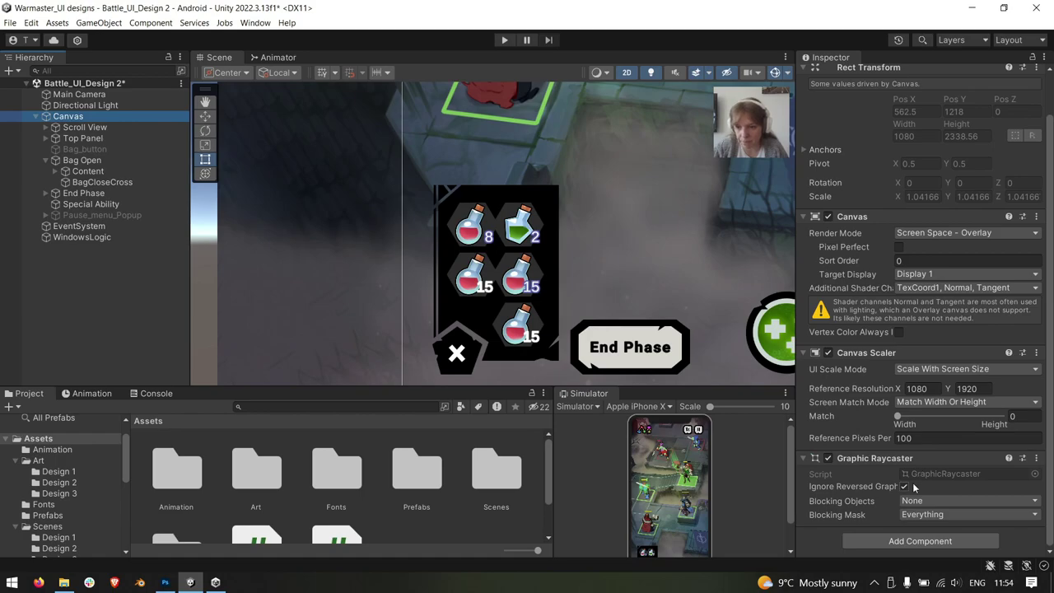
Select WindowsLogic and expand its four On Tap (Script) components
click(99, 226)
click(114, 240)
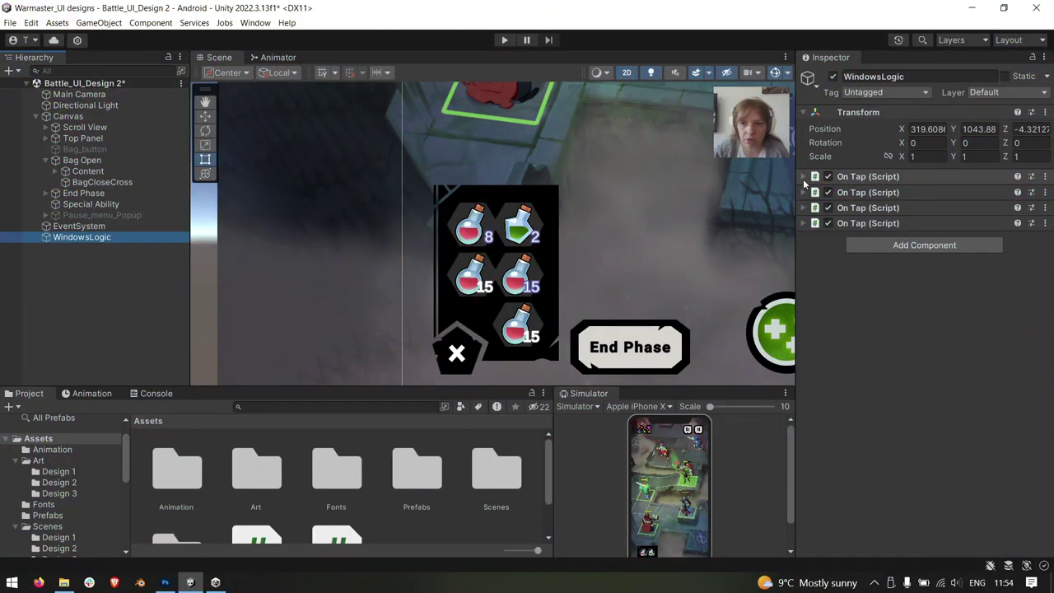
click(804, 180)
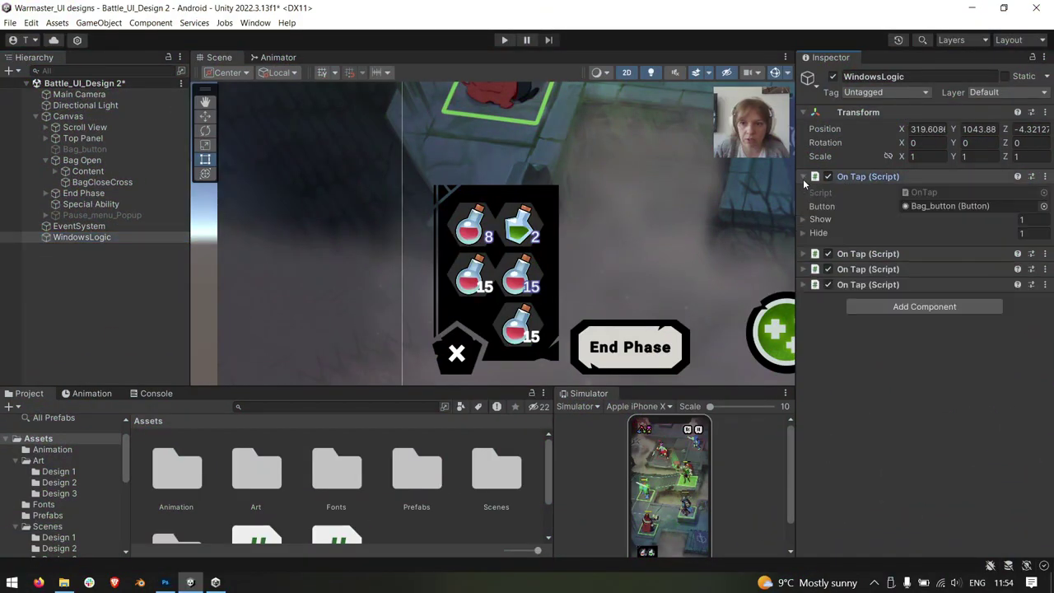
click(806, 256)
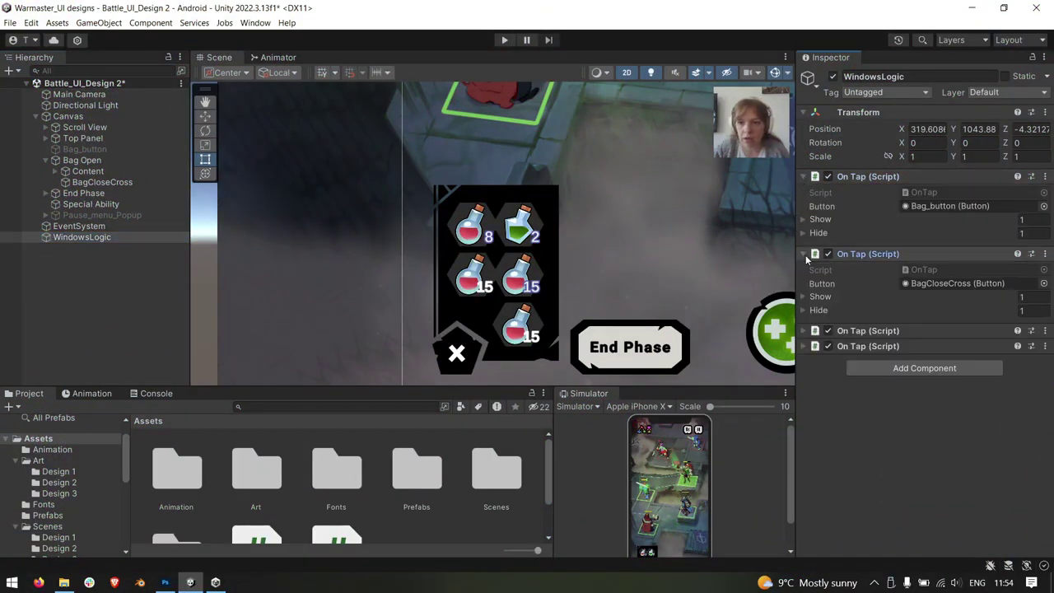
click(805, 331)
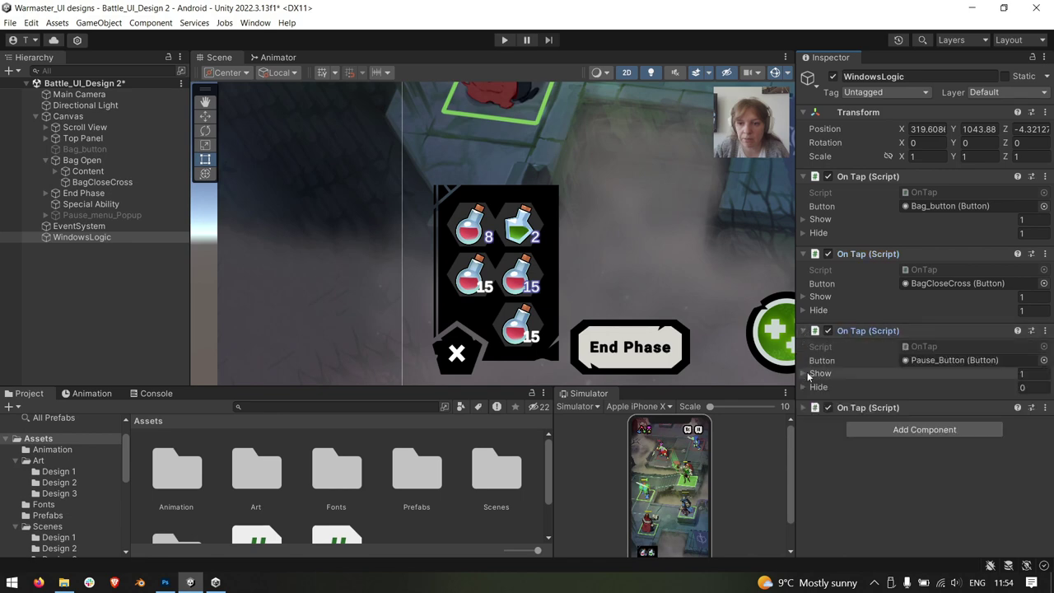
click(804, 407)
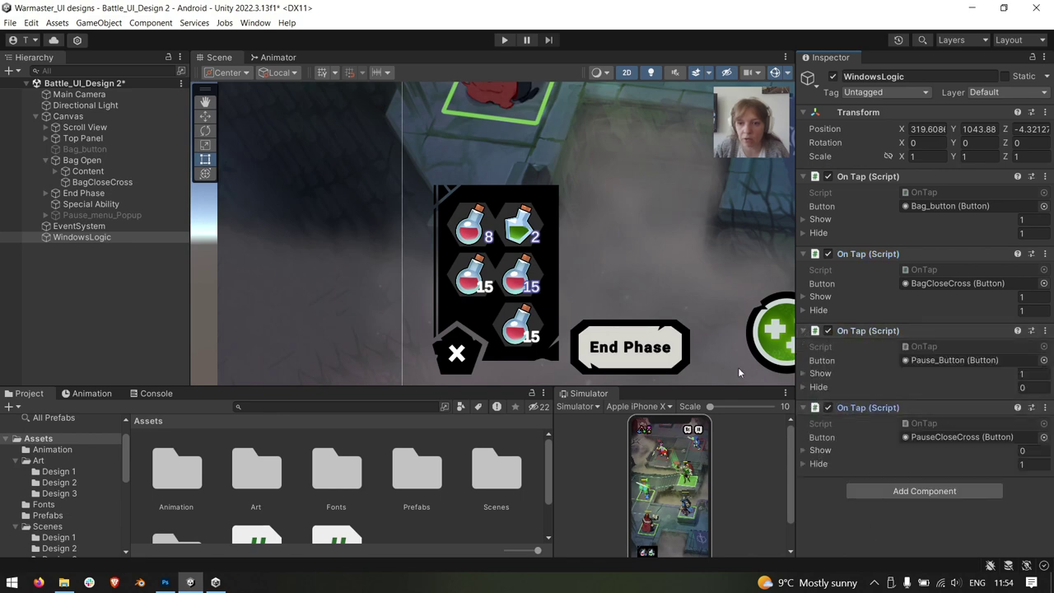
scroll(446, 257, down, 3)
scroll(446, 261, down, 2)
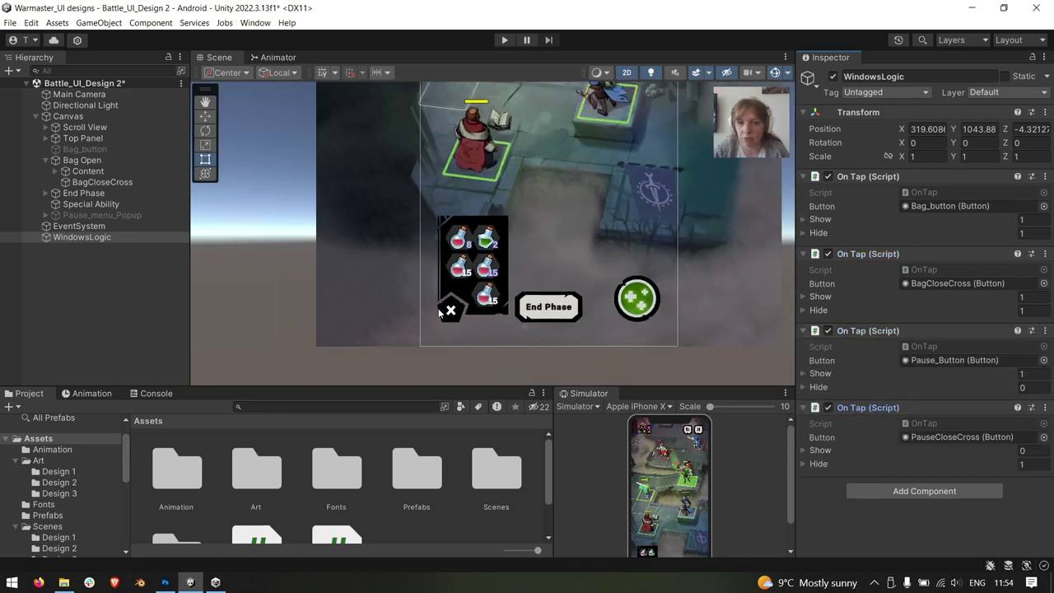
middle_drag(574, 184, 570, 346)
mouse_move(526, 387)
mouse_down()
mouse_move(524, 282)
mouse_move(522, 425)
mouse_up()
middle_drag(580, 371, 579, 148)
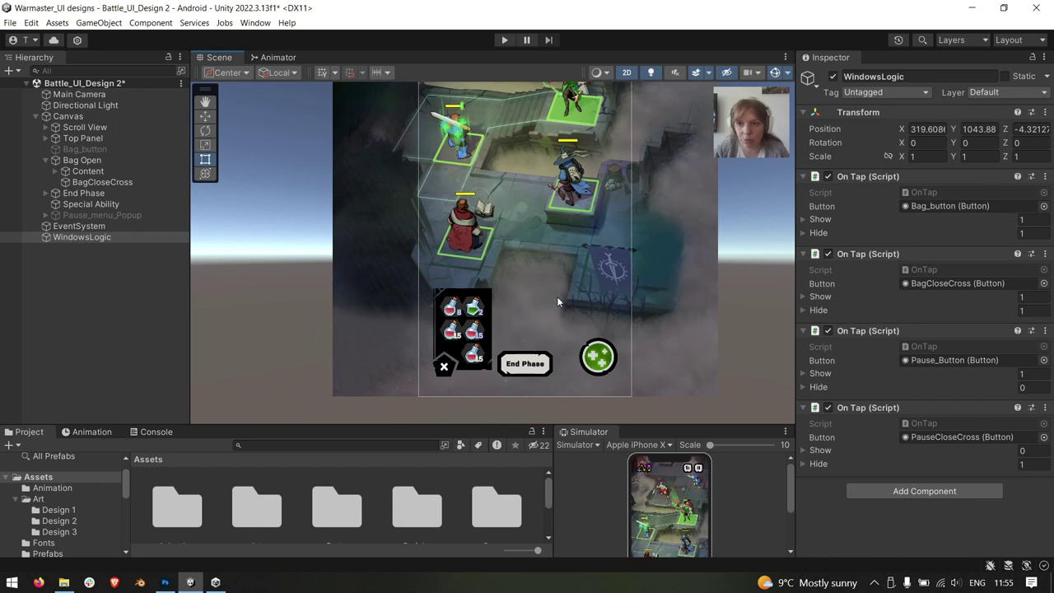
Check that the Bag_button tap shows Bag Open and hides Bag_button
click(914, 206)
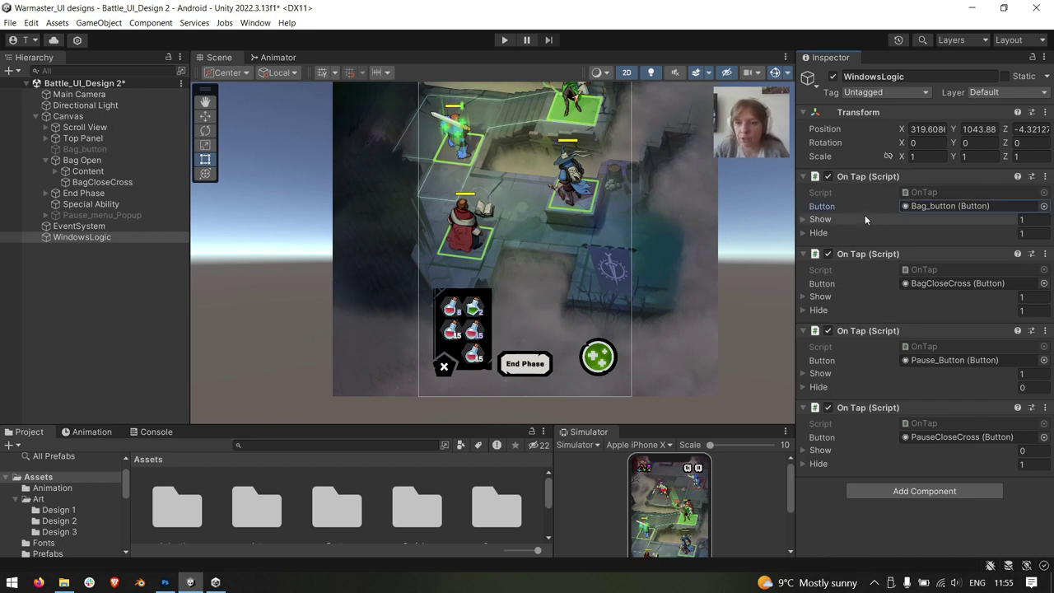
click(955, 207)
click(889, 219)
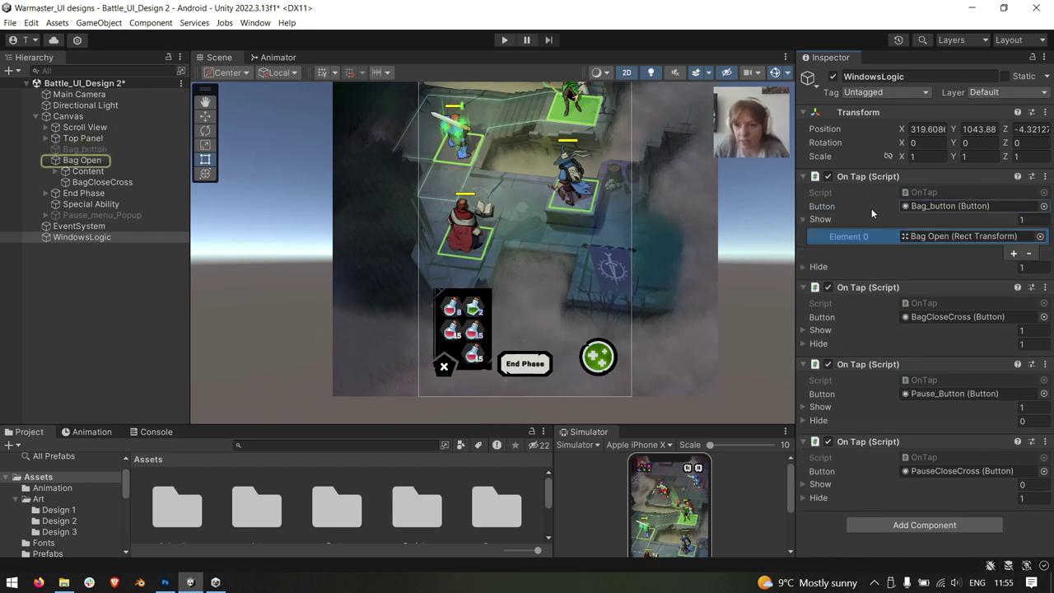
click(915, 209)
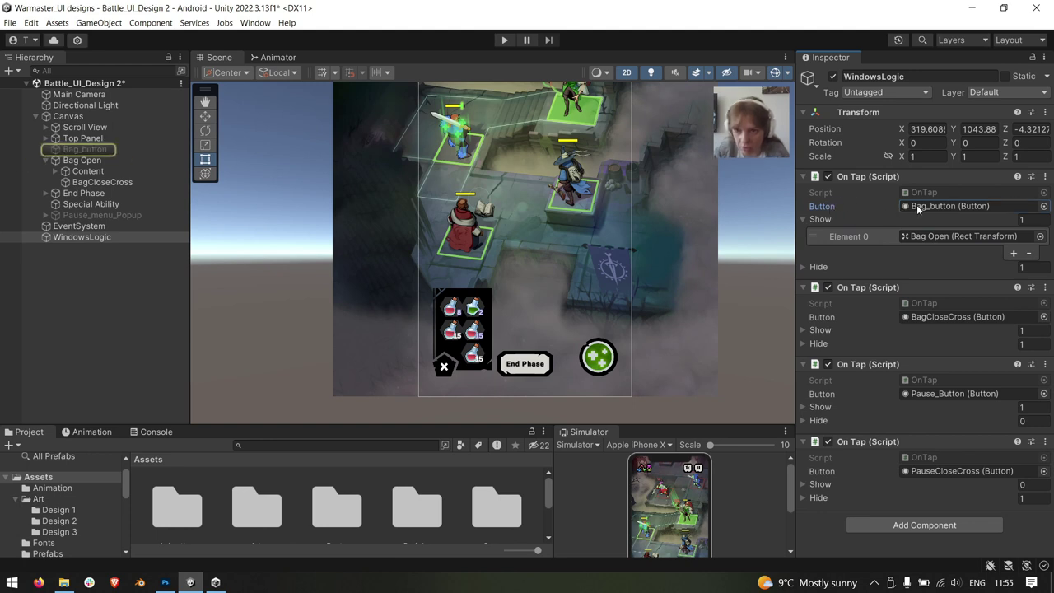
click(819, 220)
click(819, 220)
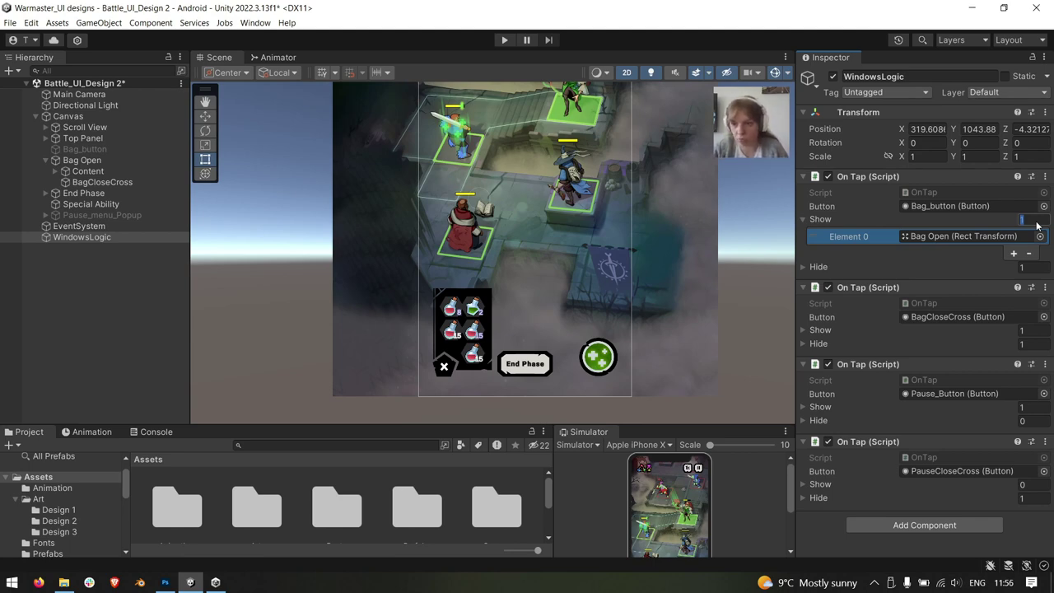
click(950, 218)
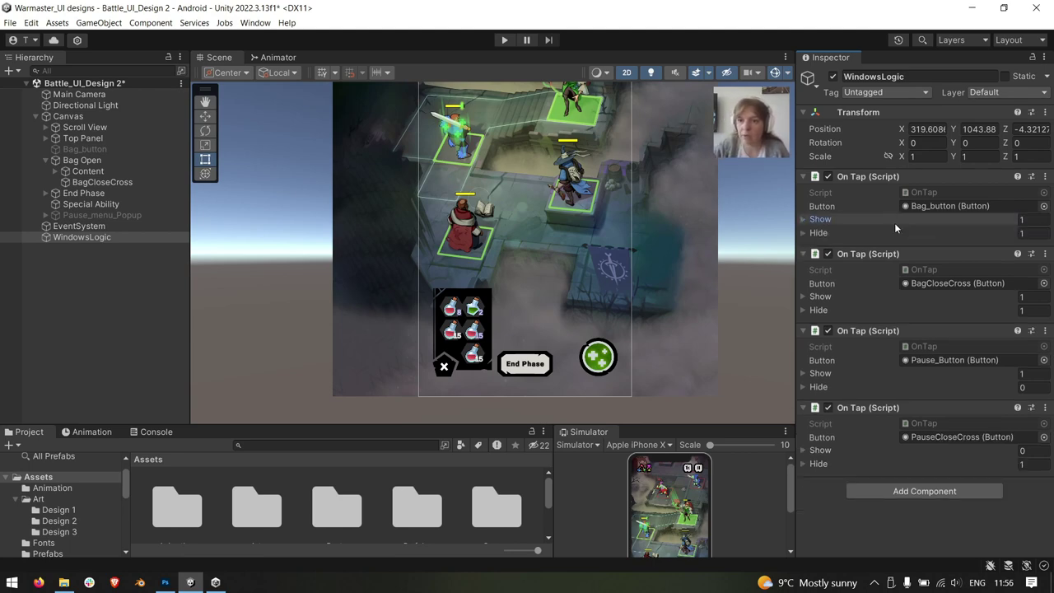
click(804, 219)
click(944, 237)
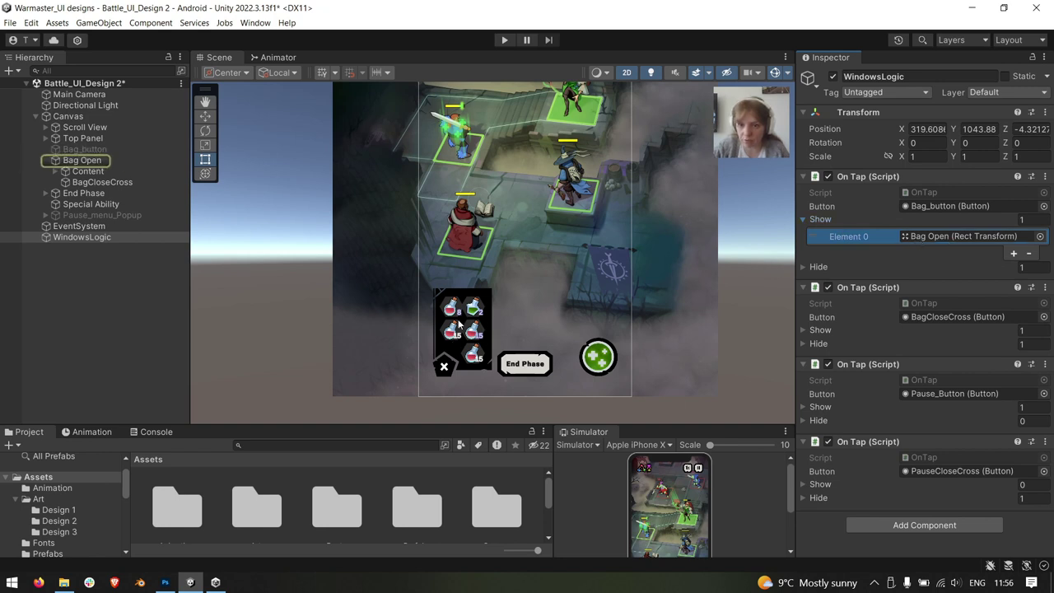
click(804, 220)
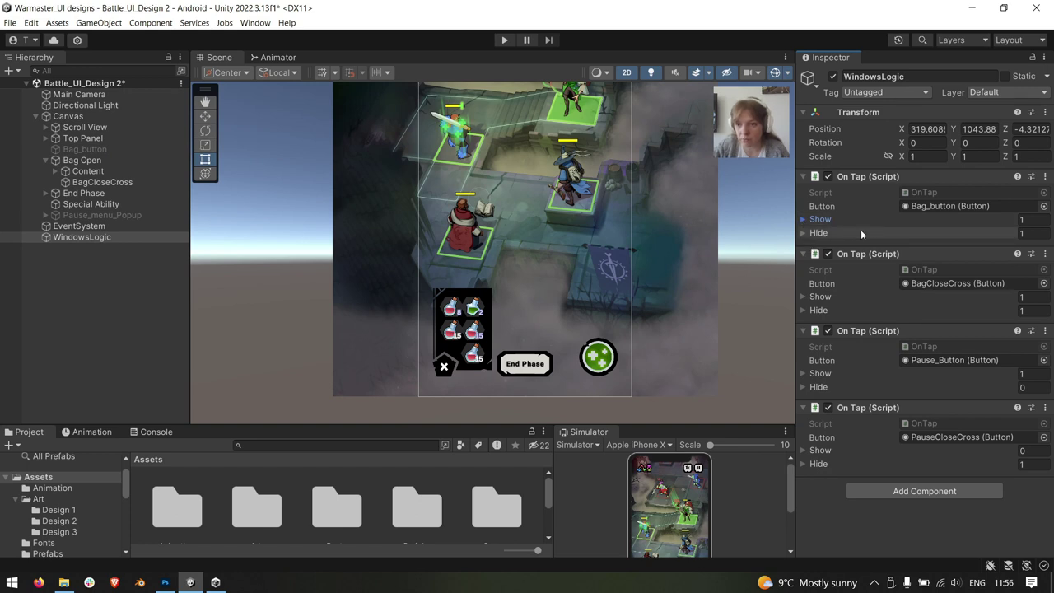
click(1024, 234)
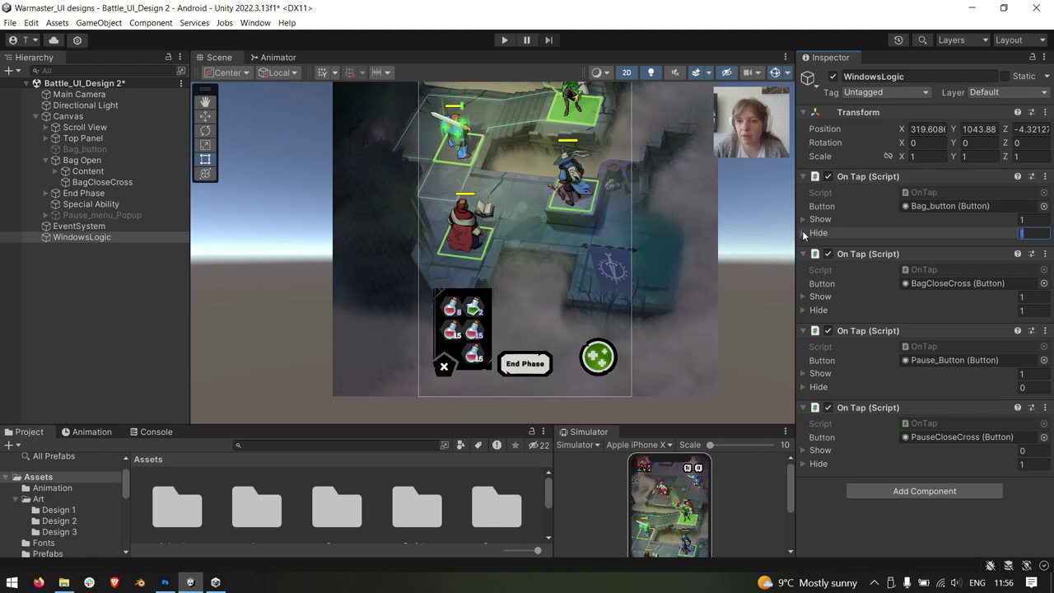
click(803, 234)
click(923, 251)
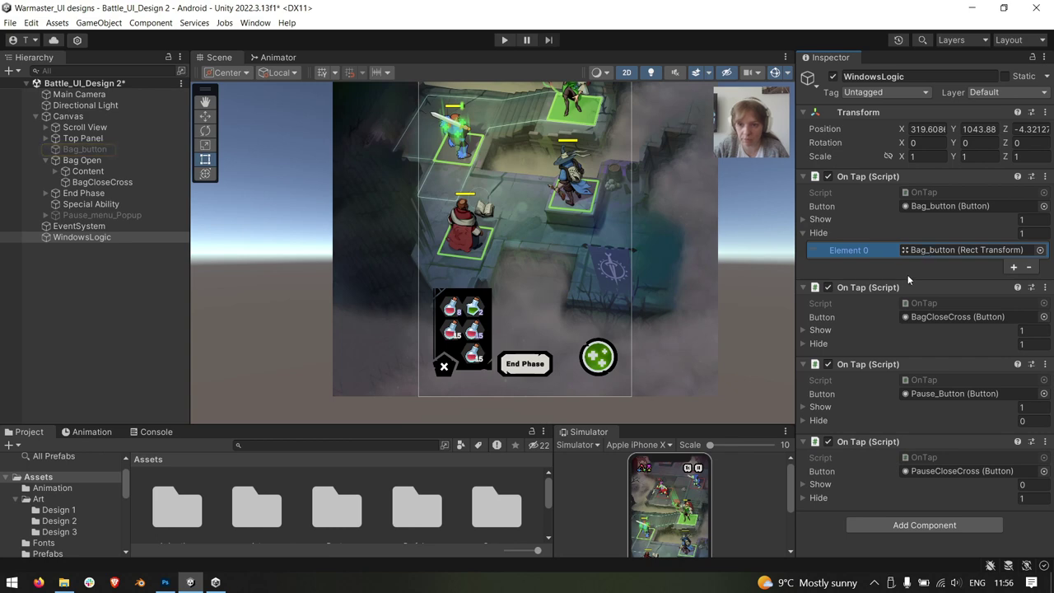
click(803, 235)
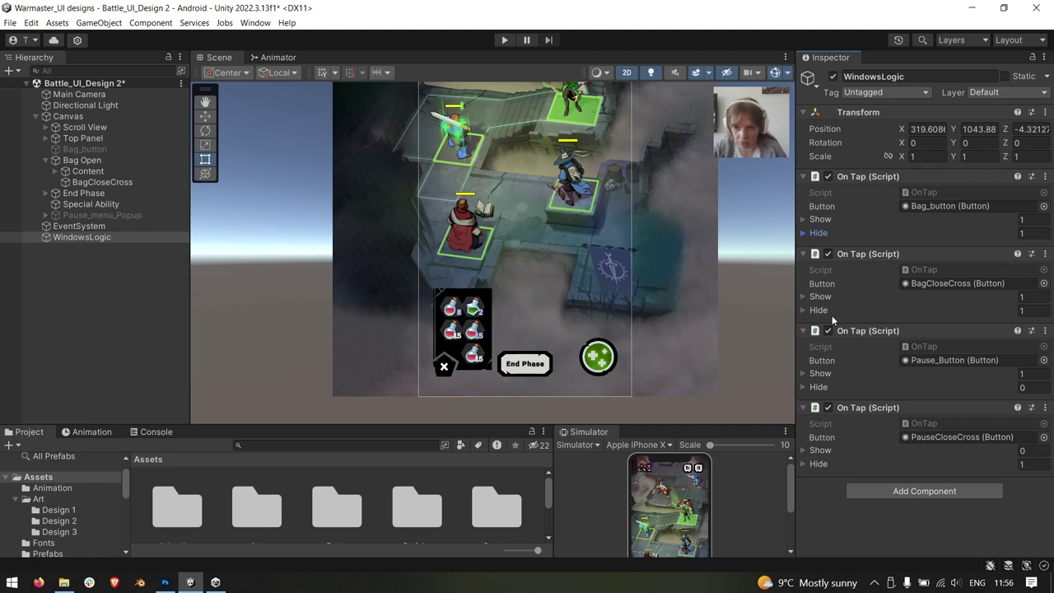
Confirm the BagCloseCross tap shows Bag_button and hides the Bag Open panel
click(923, 283)
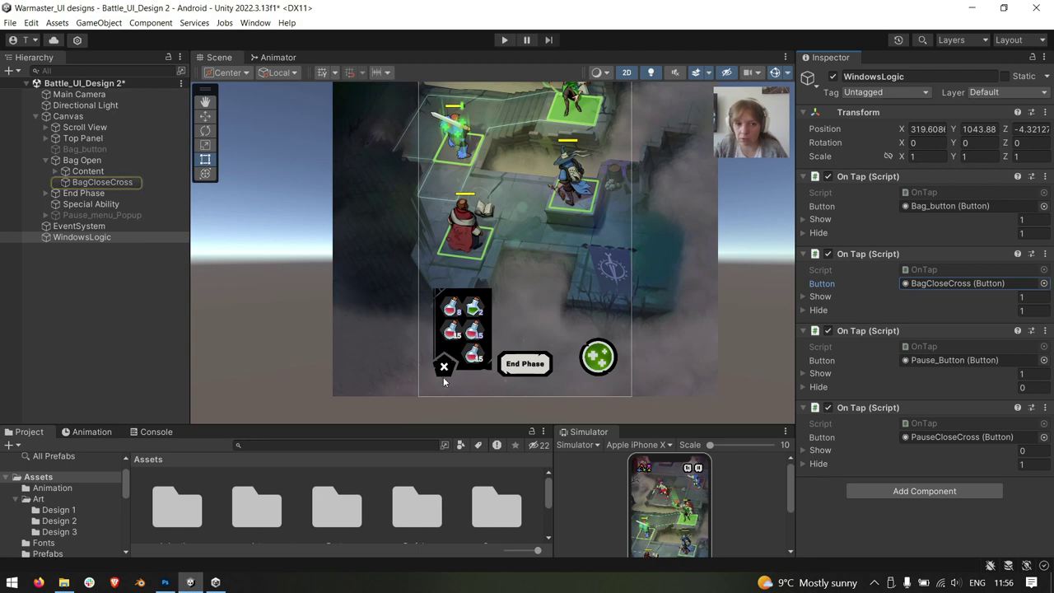
click(79, 182)
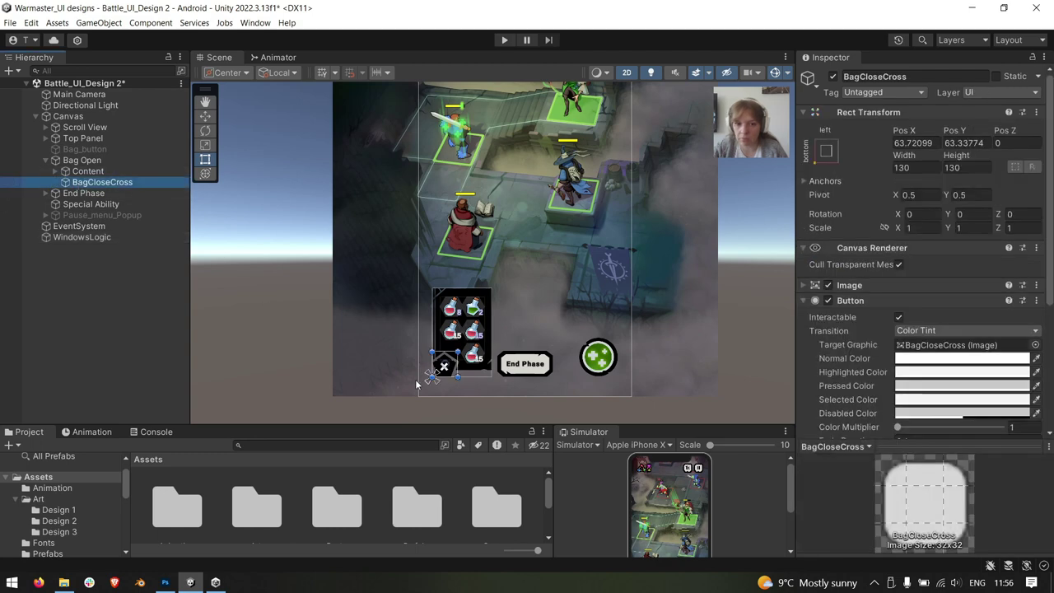
click(81, 238)
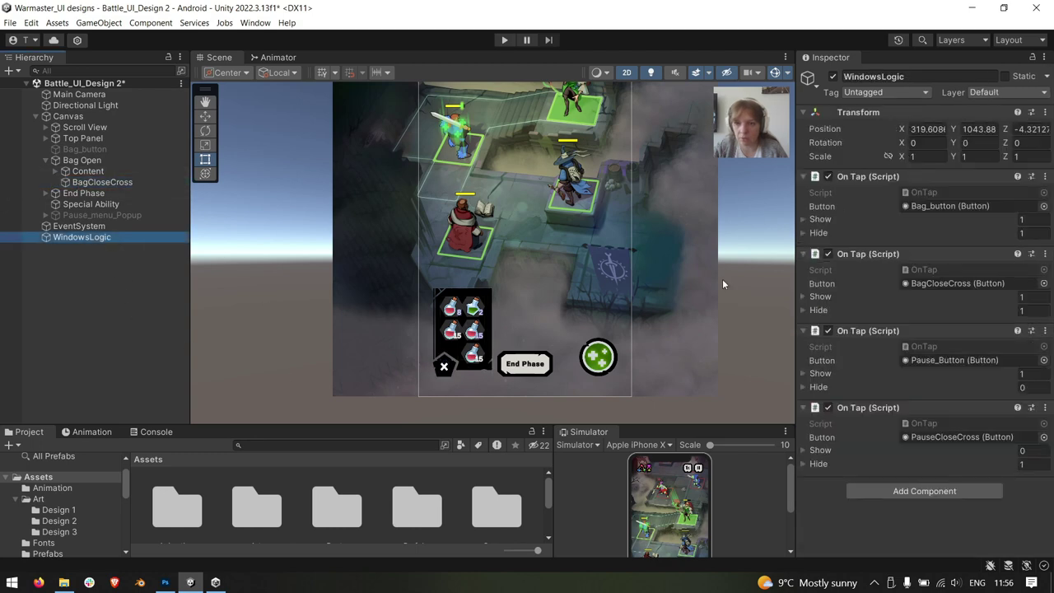
click(951, 280)
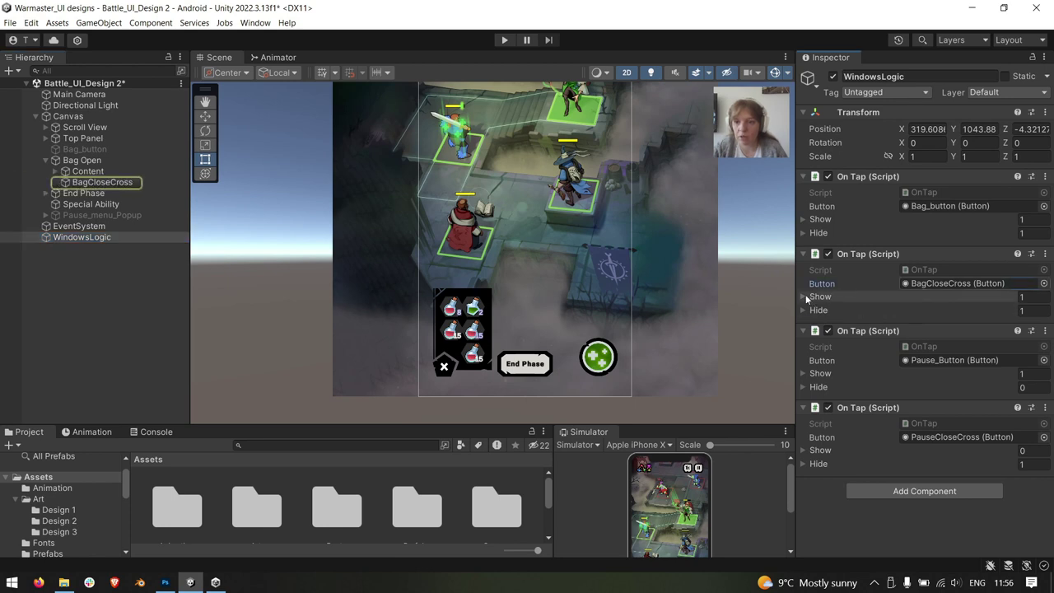
click(805, 296)
click(930, 311)
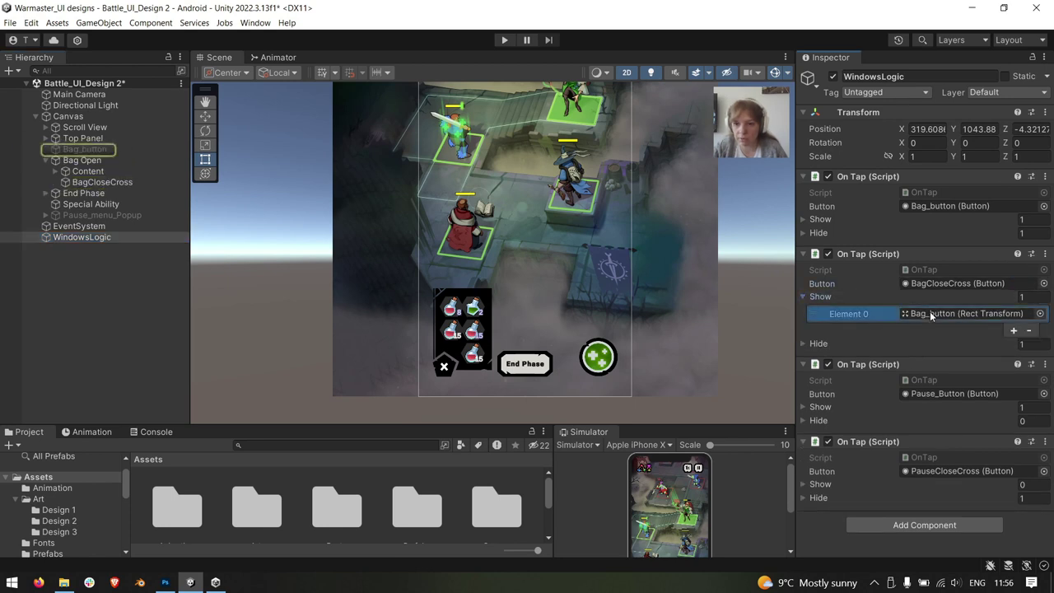
click(805, 342)
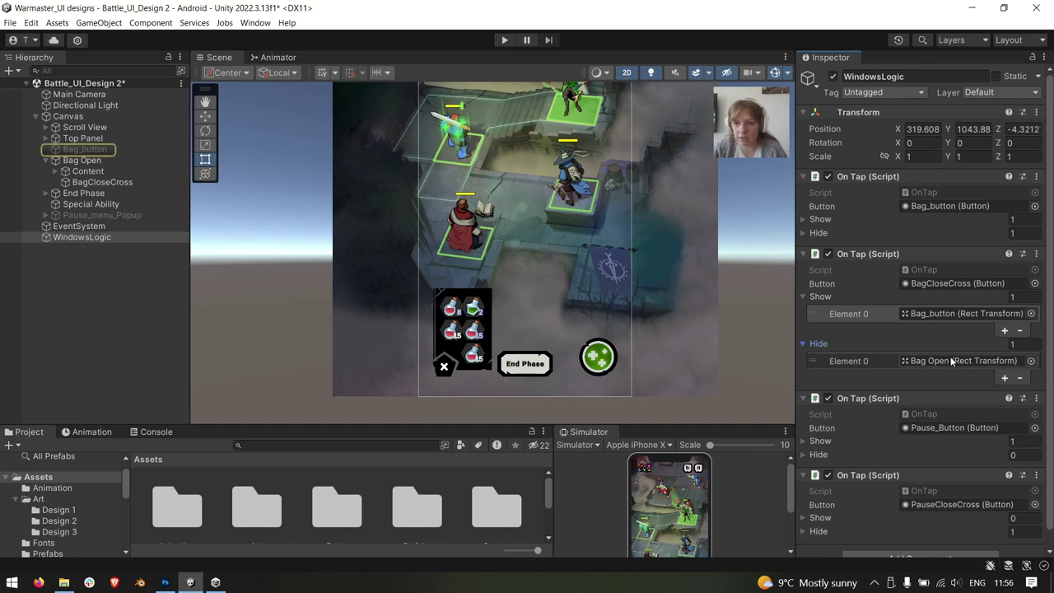
click(951, 360)
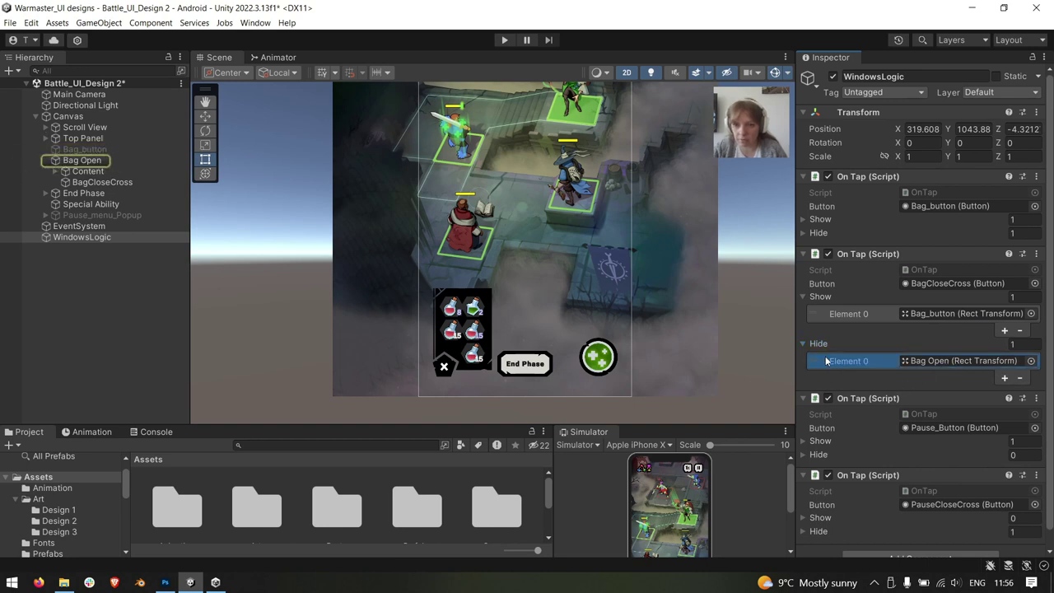
click(802, 344)
click(803, 297)
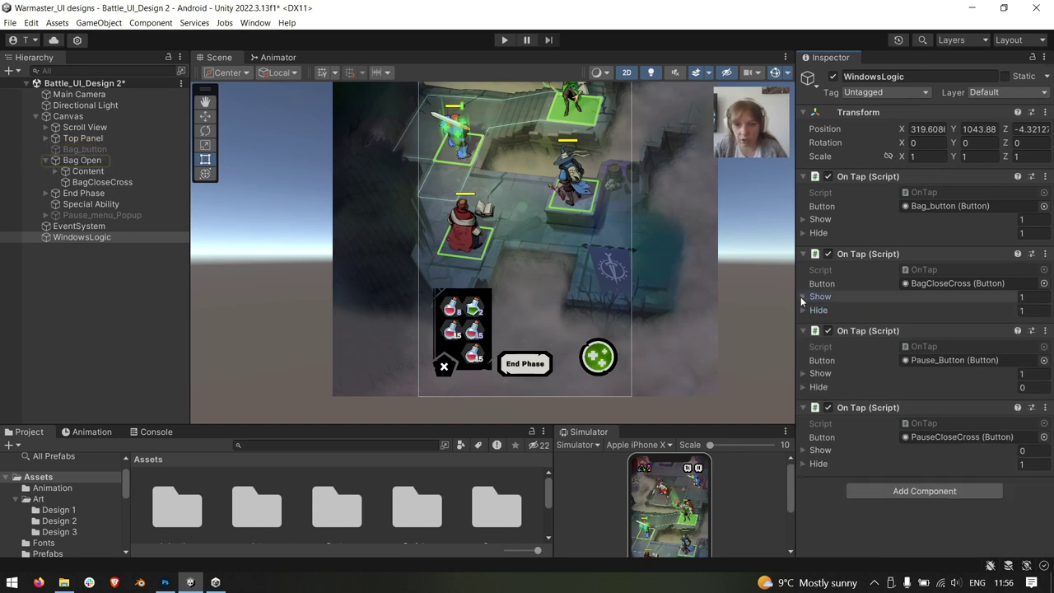
click(803, 254)
scroll(634, 331, down, 2)
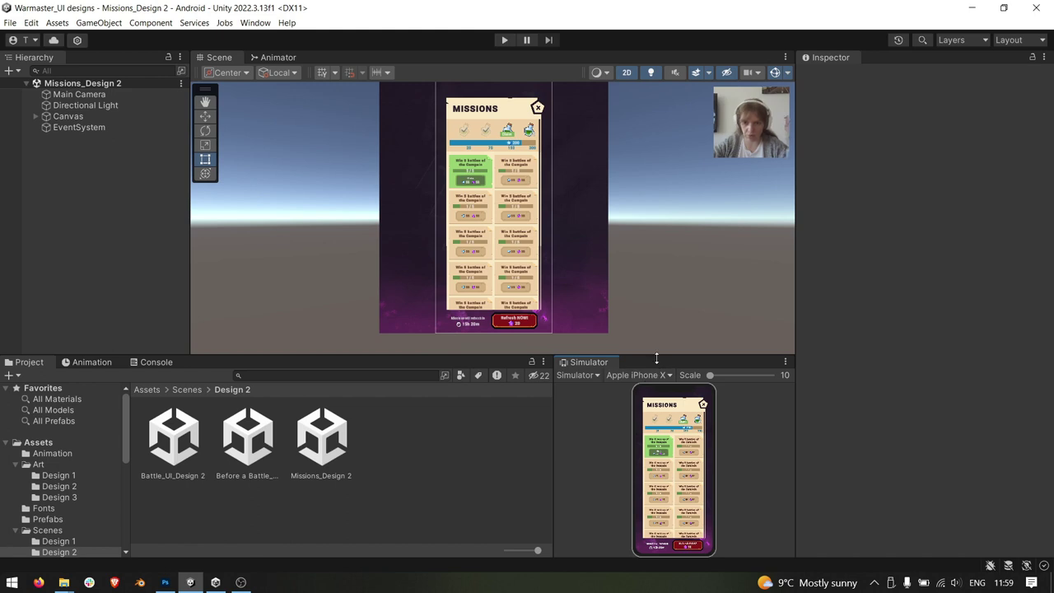
Enlarge the Missions_Design 2 Simulator preview, then minimise Unity to the desktop
drag(668, 357, 669, 299)
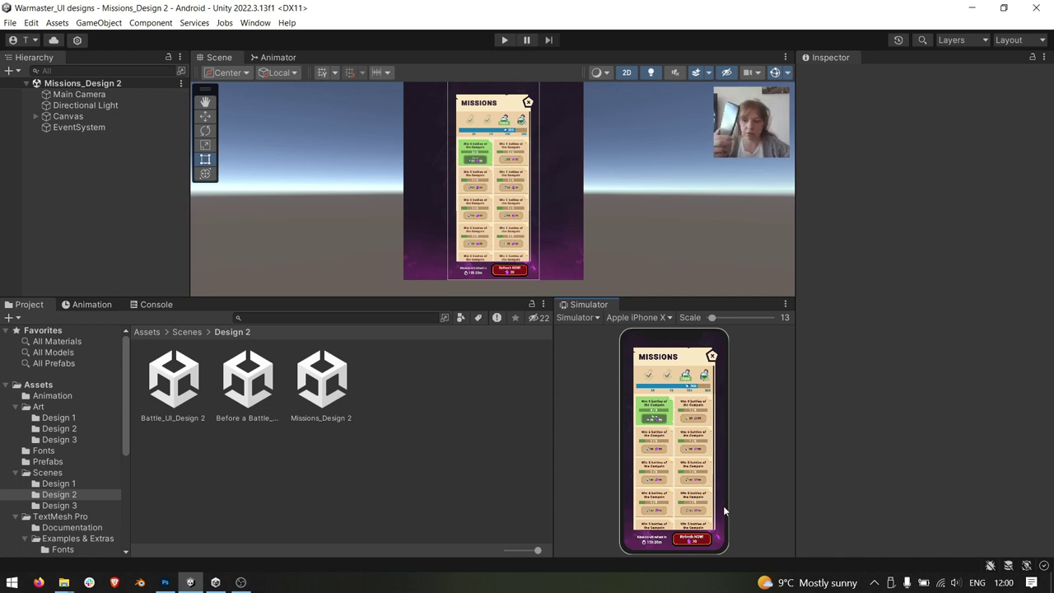
key(super+d)
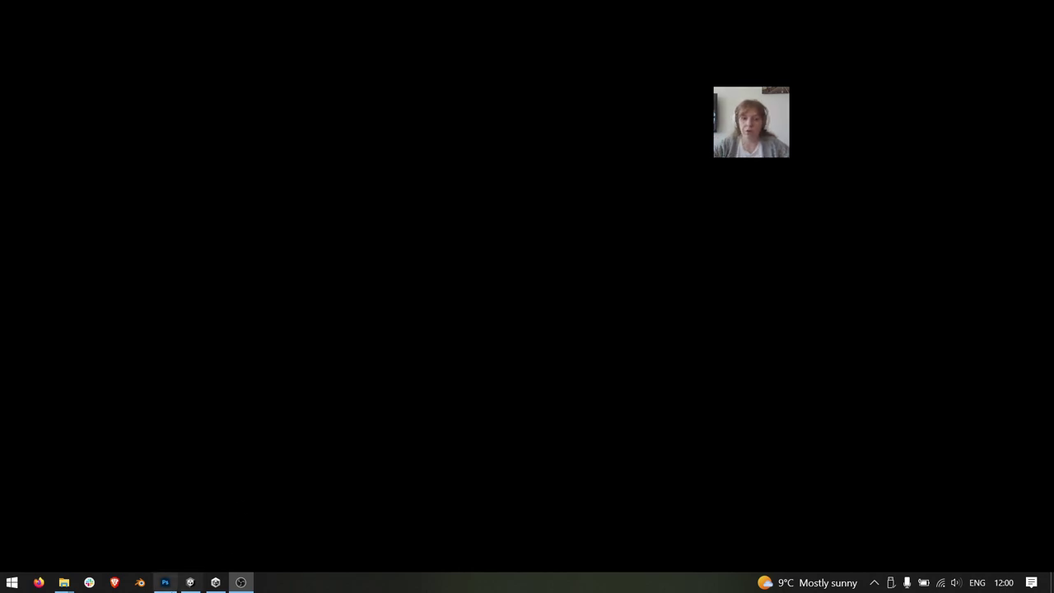
Restore Unity and confirm the POCO phone is the Run Device in Build Settings
click(242, 582)
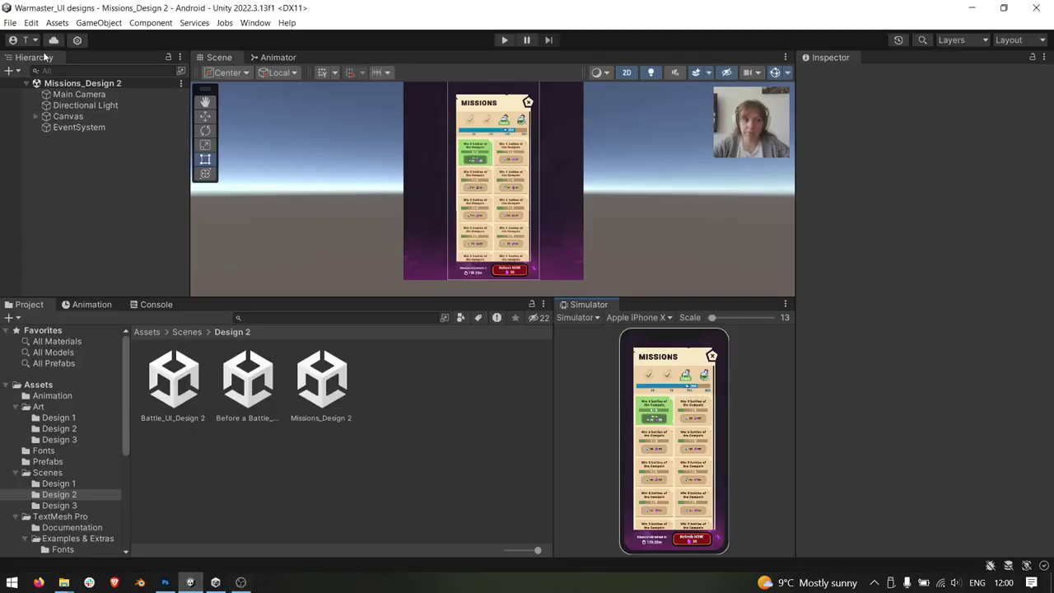
click(10, 22)
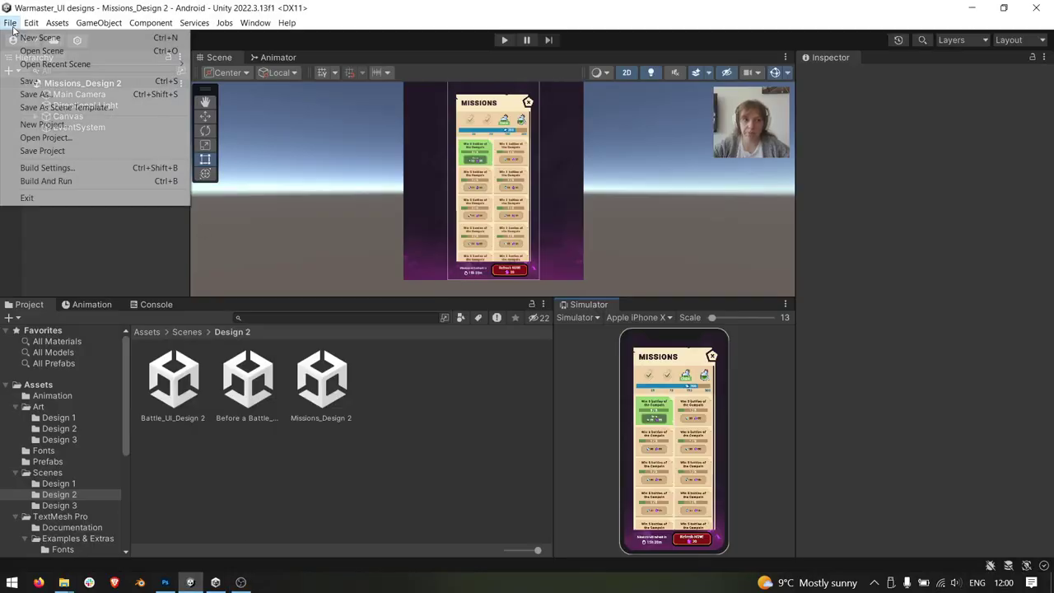
click(138, 169)
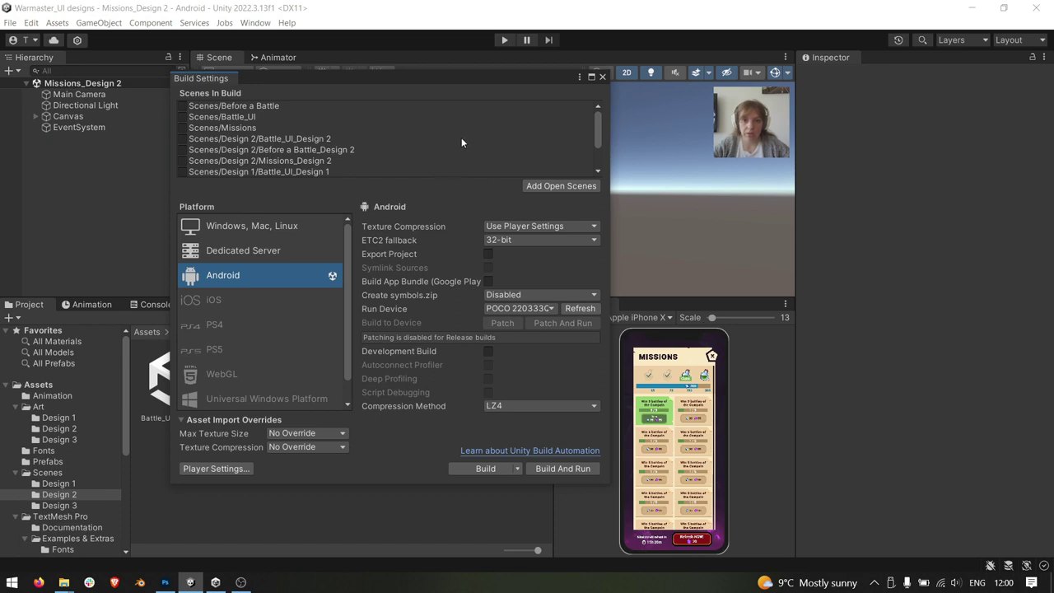
scroll(360, 140, down, 3)
scroll(361, 140, up, 3)
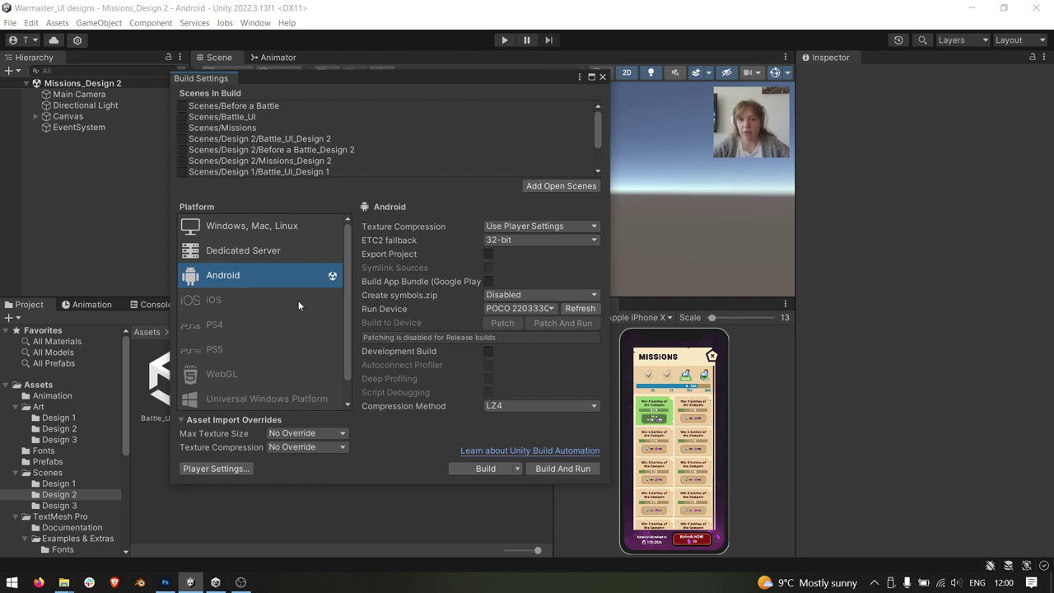
click(546, 311)
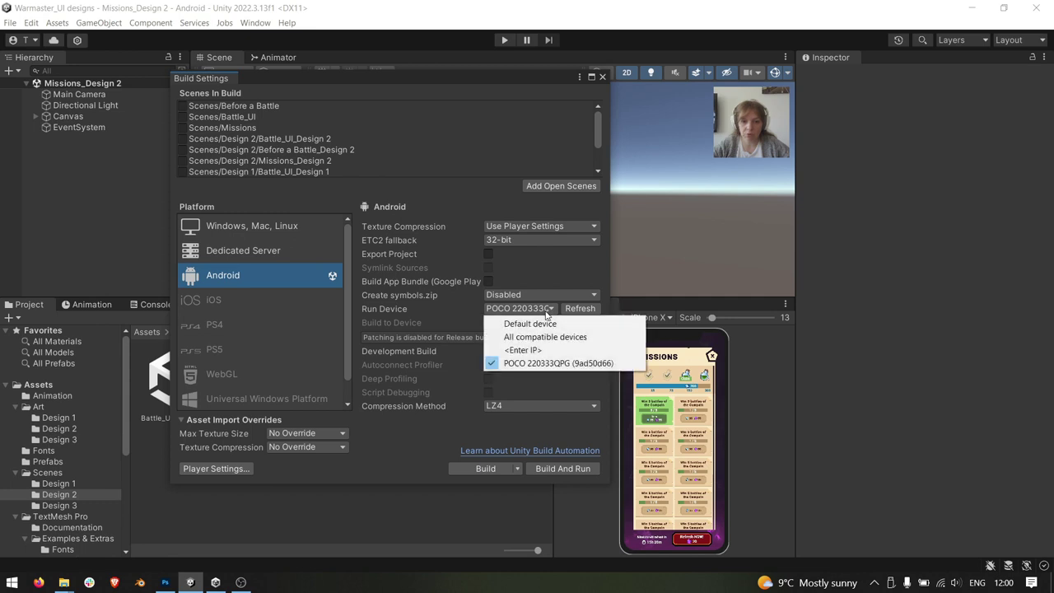
click(545, 365)
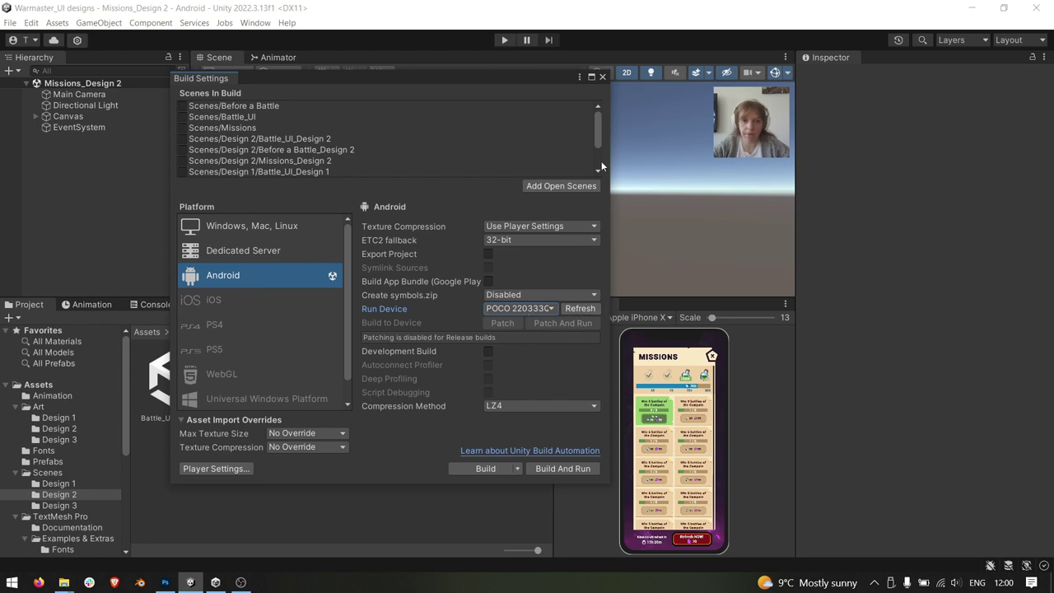
drag(596, 122, 584, 171)
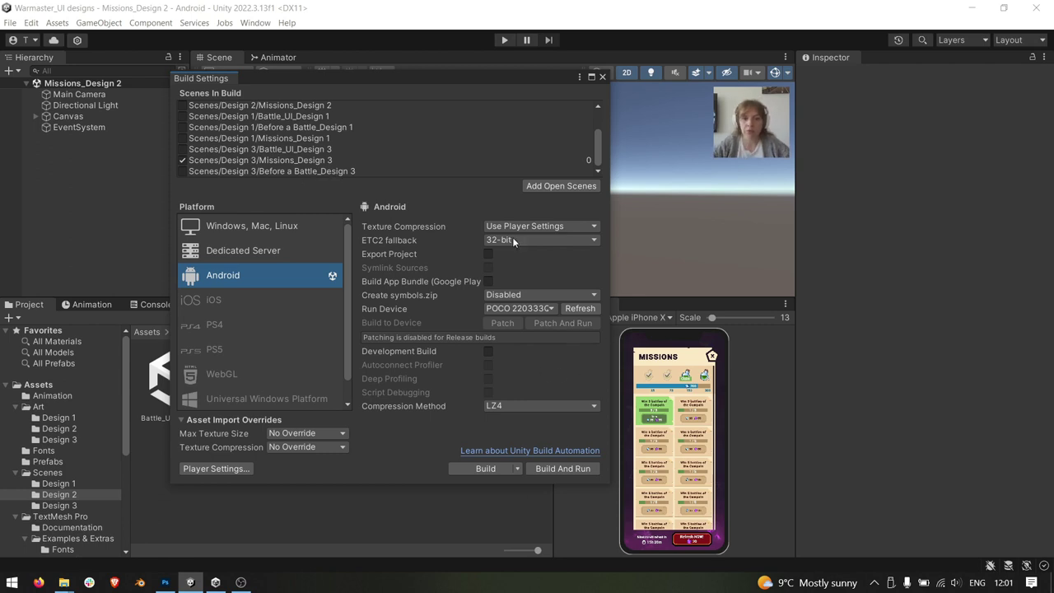
Build and run the Missions app on the POCO phone
click(602, 76)
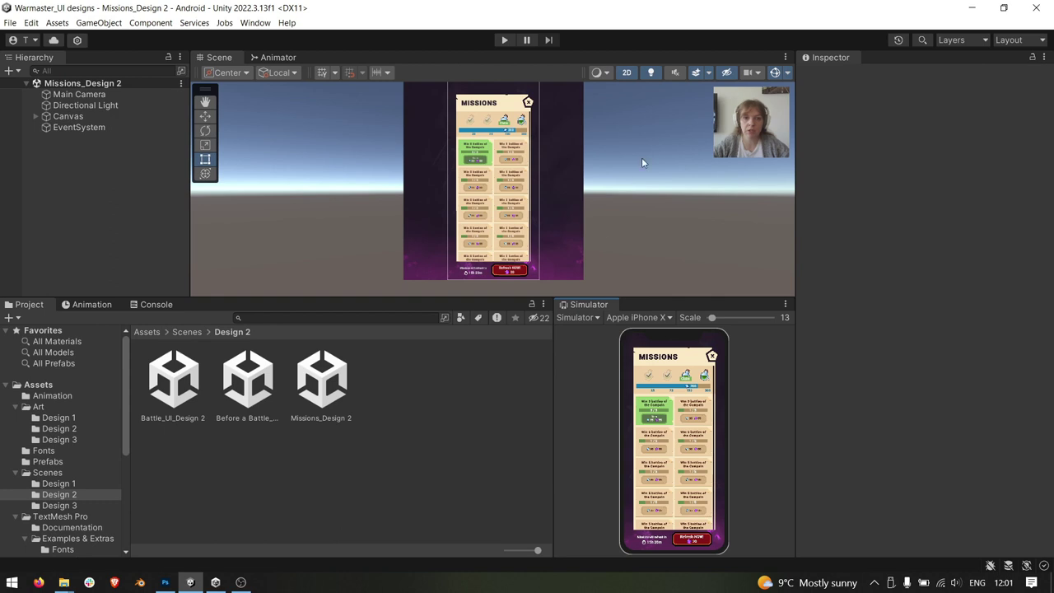
click(10, 22)
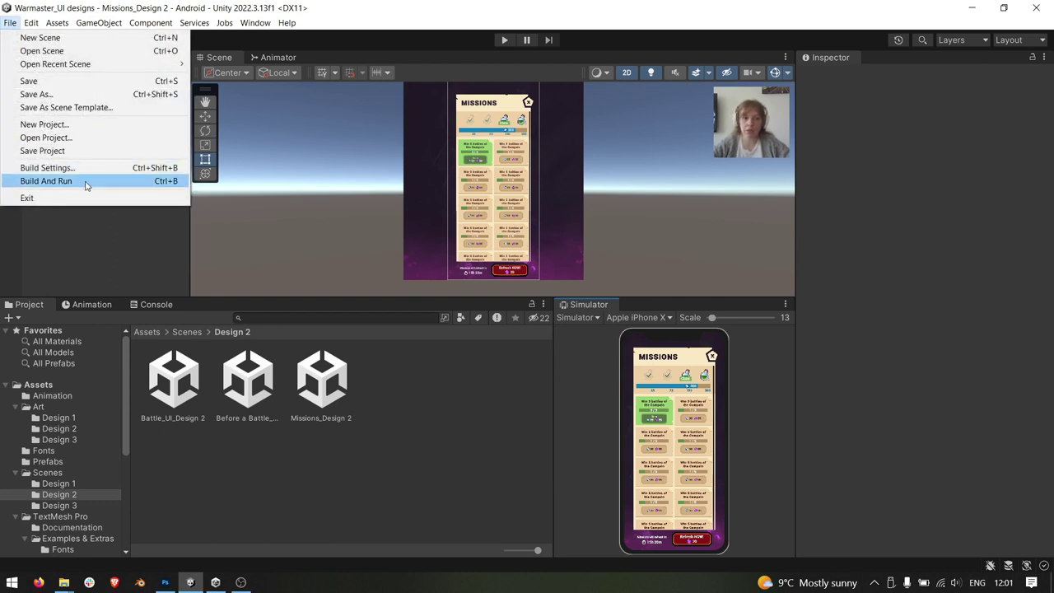
click(86, 184)
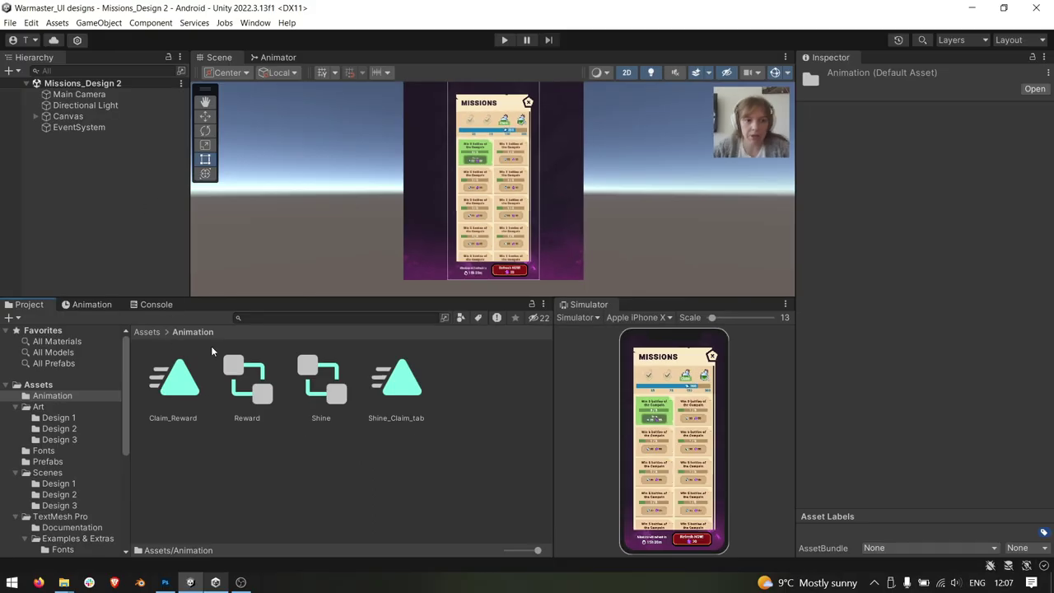
Start Play mode and zoom the Scene view onto the Missions canvas
drag(681, 298, 664, 232)
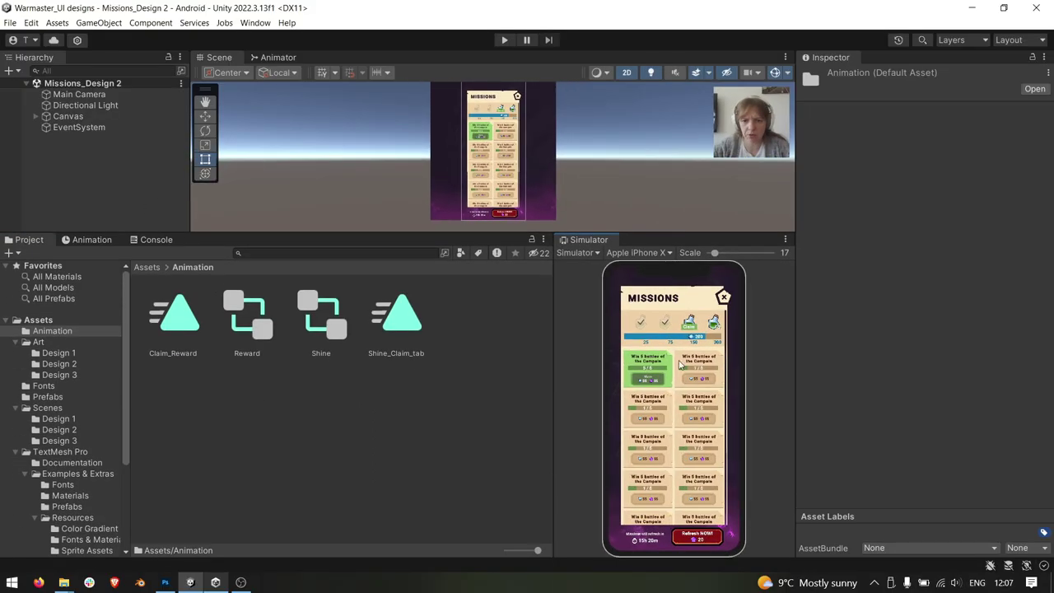
click(504, 39)
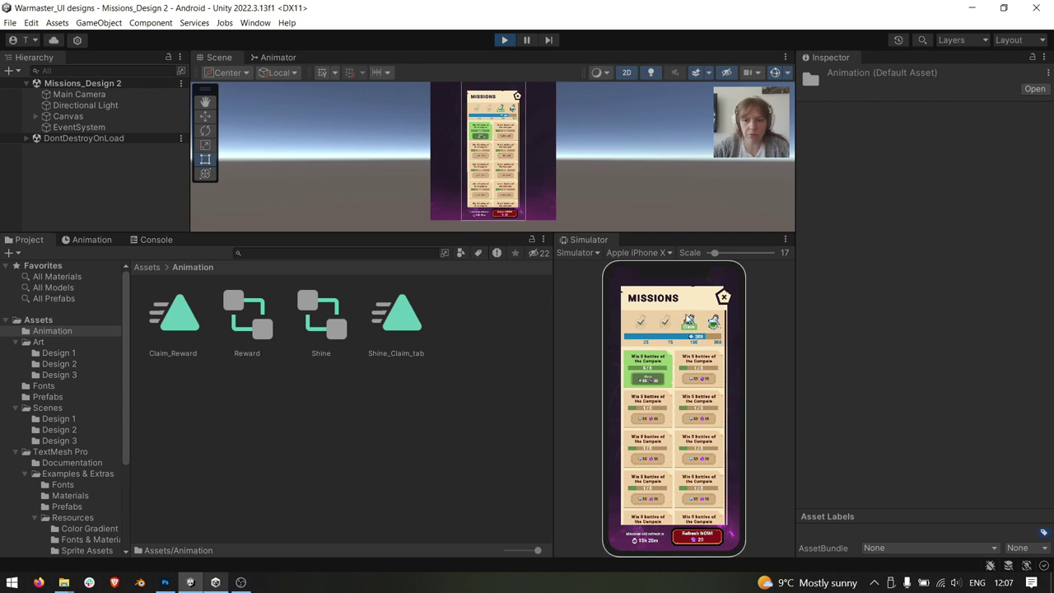
scroll(515, 95, up, 1)
scroll(502, 91, up, 2)
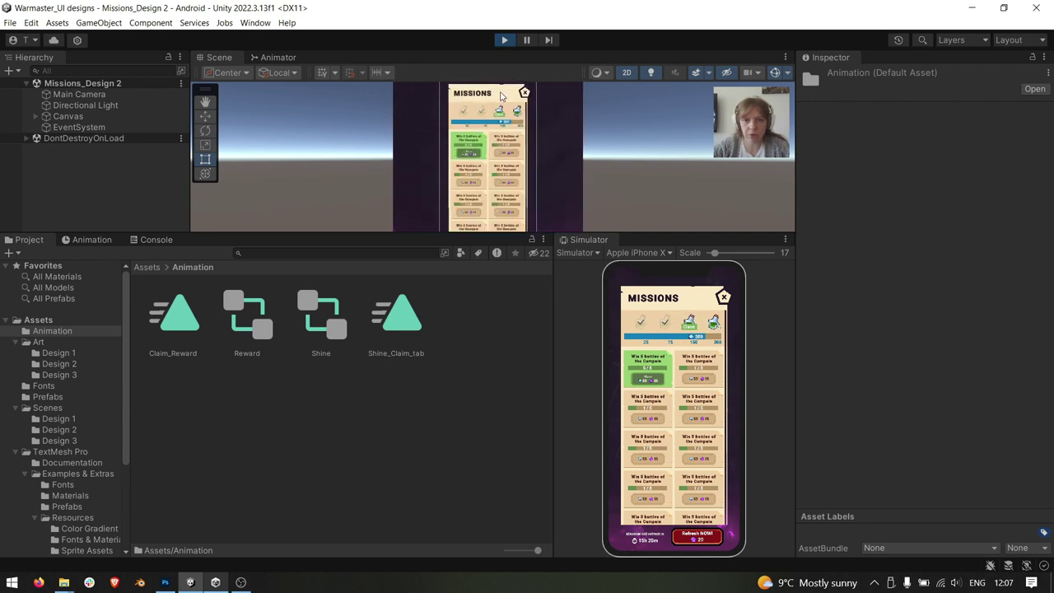
drag(519, 235, 520, 423)
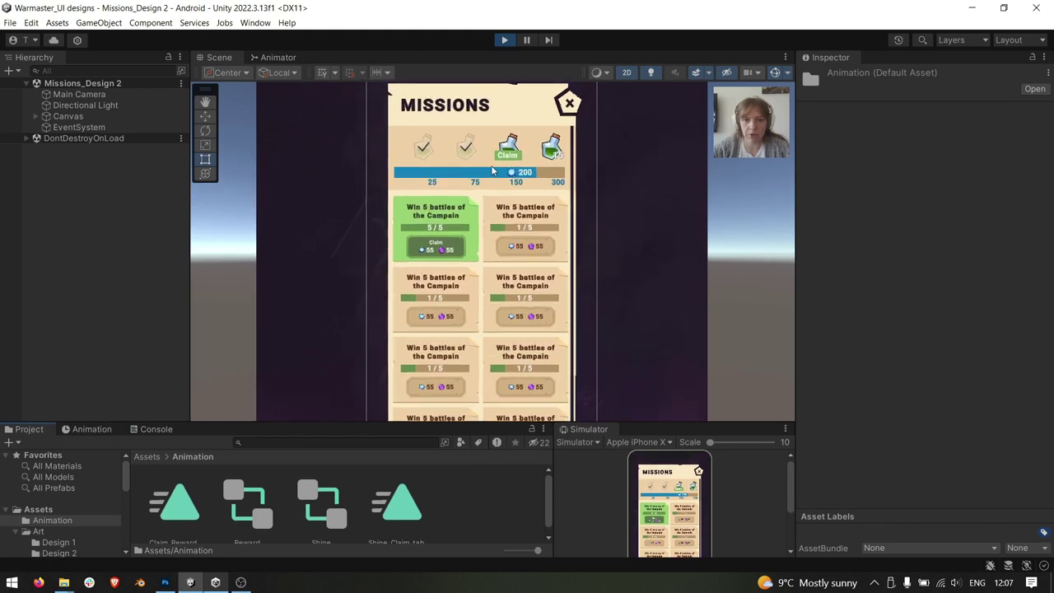
scroll(586, 162, up, 3)
scroll(586, 163, up, 2)
scroll(586, 162, up, 2)
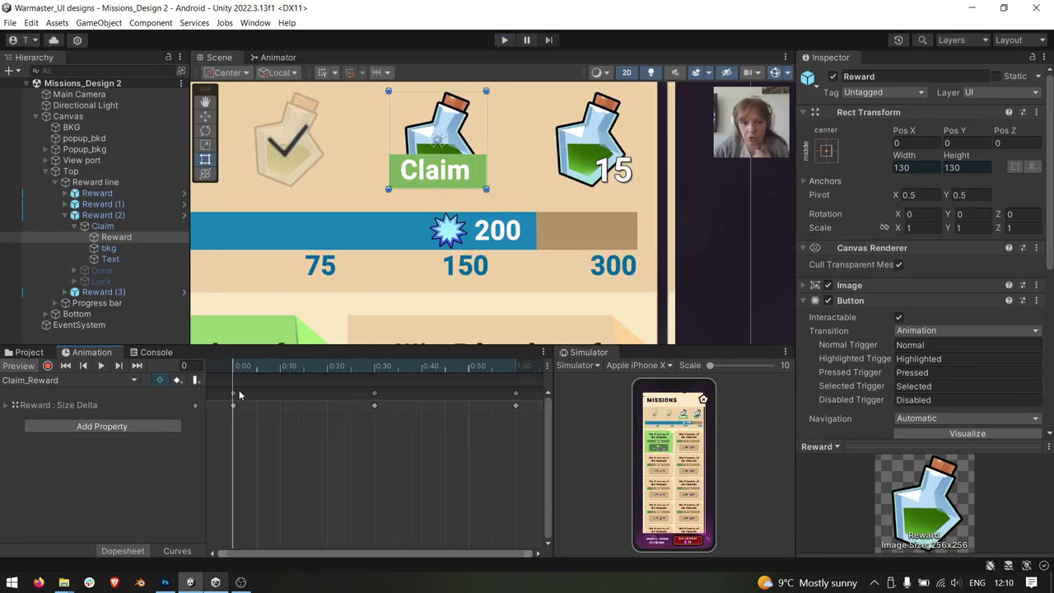
Scrub the Claim_Reward clip from size 110 back to 130 and play it
drag(240, 367, 375, 372)
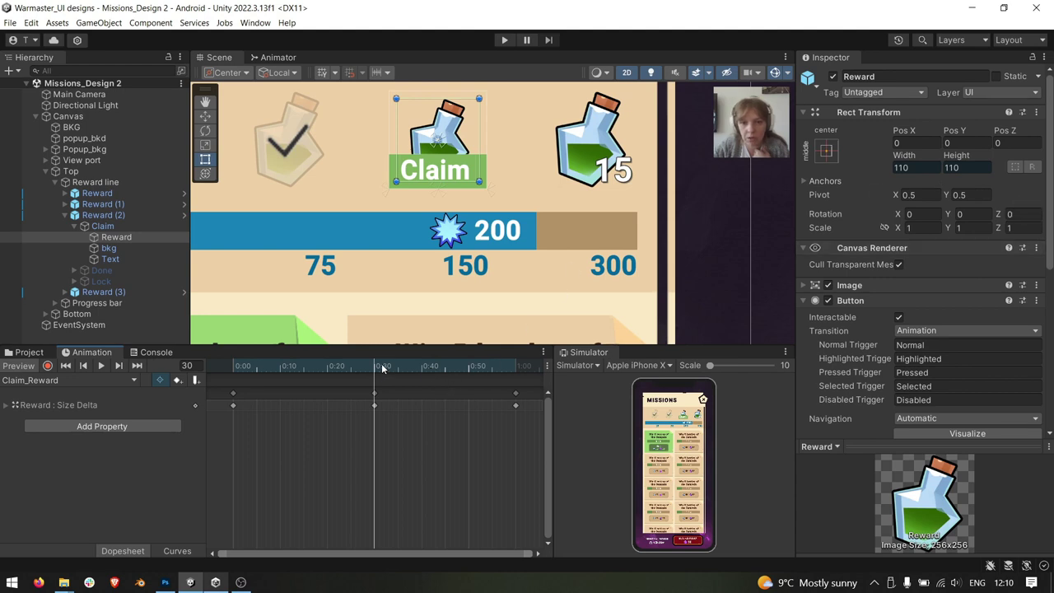
drag(382, 368, 519, 349)
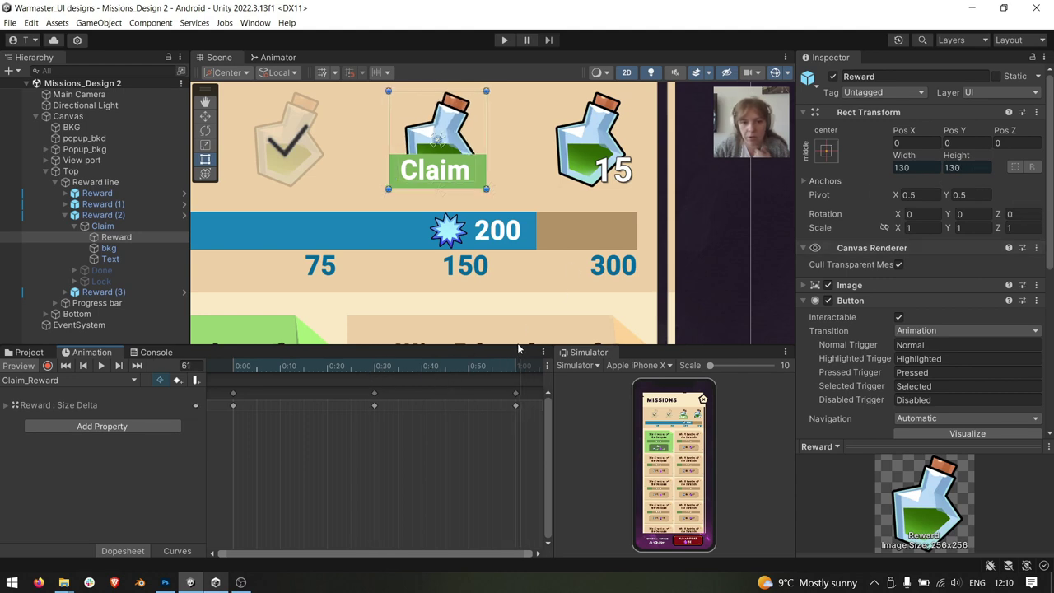
click(101, 365)
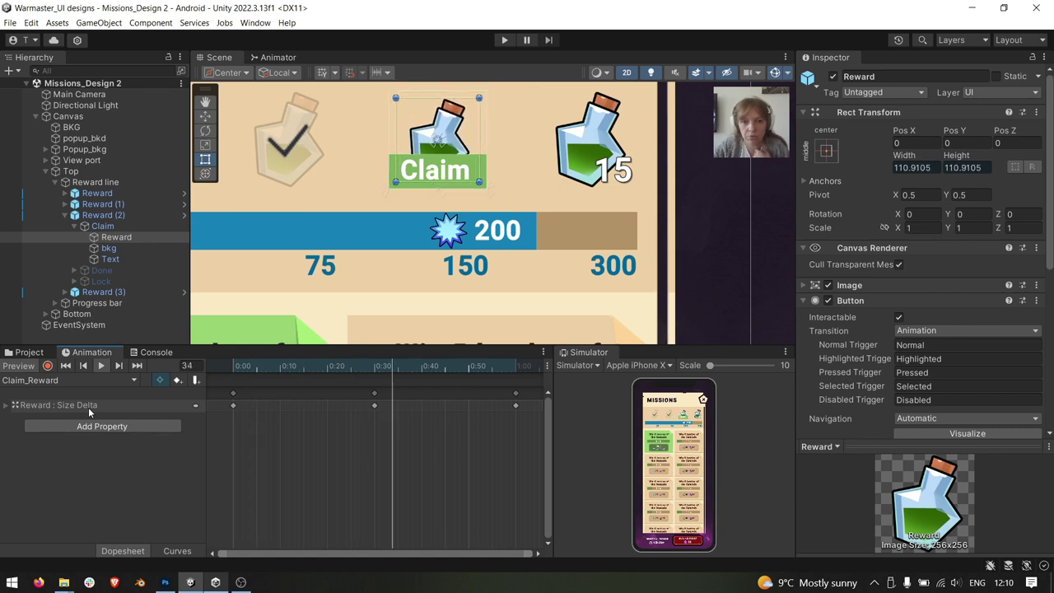
Return to the Project panel and open the Scenes > Design 1 folder
click(29, 352)
click(74, 226)
click(65, 215)
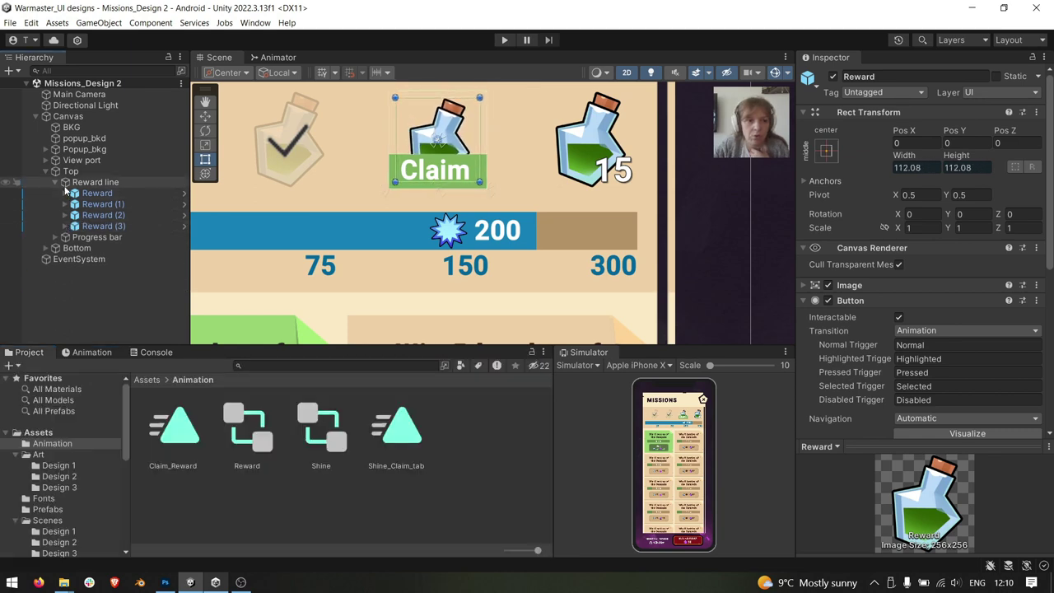
scroll(60, 493, down, 2)
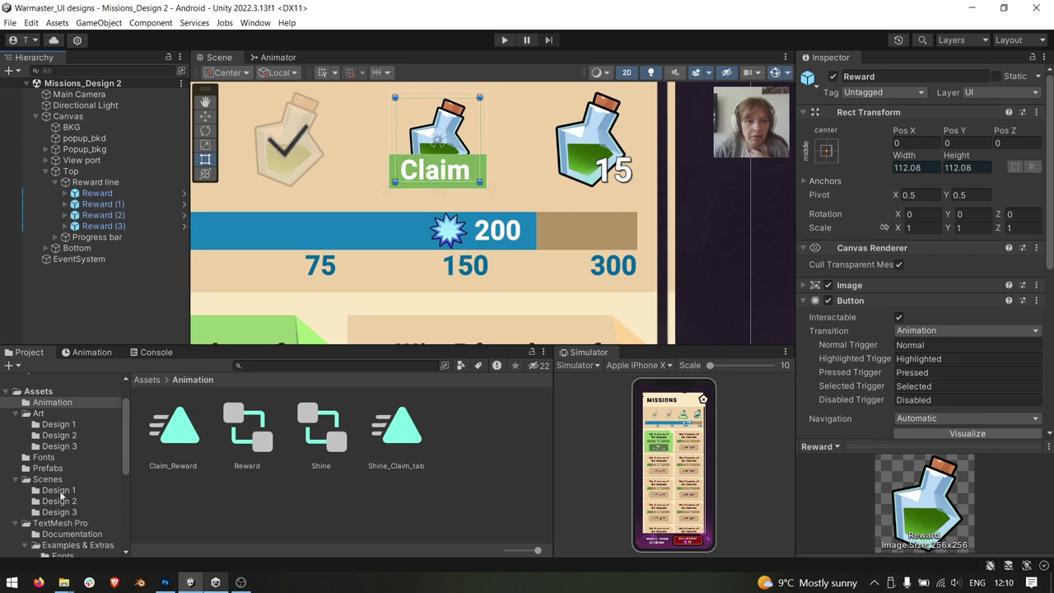
click(62, 493)
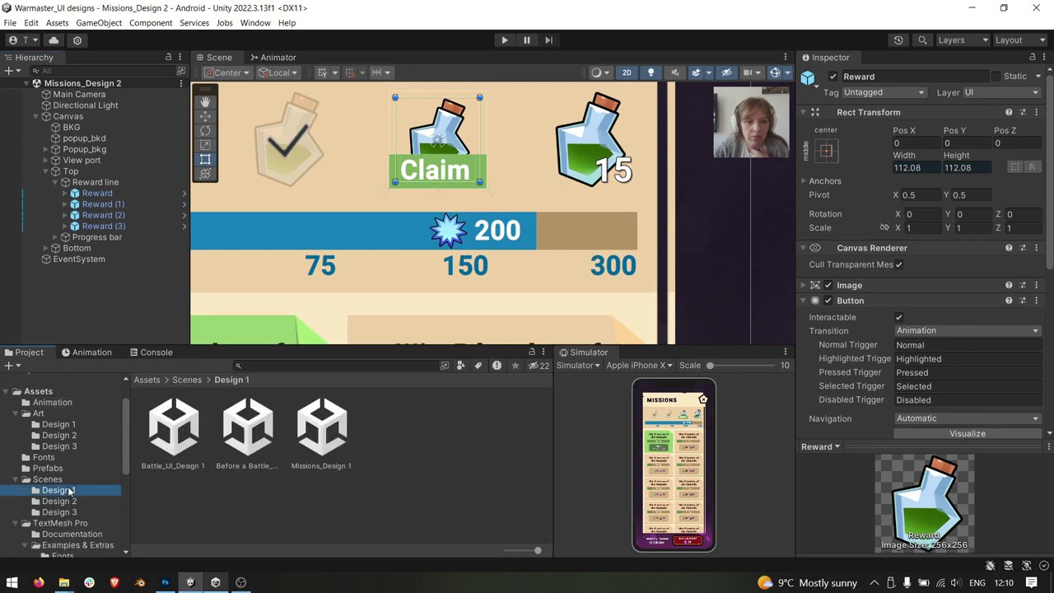
Open Missions_Design 1, then Missions_Design 2, then Missions_Design 3
double_click(329, 430)
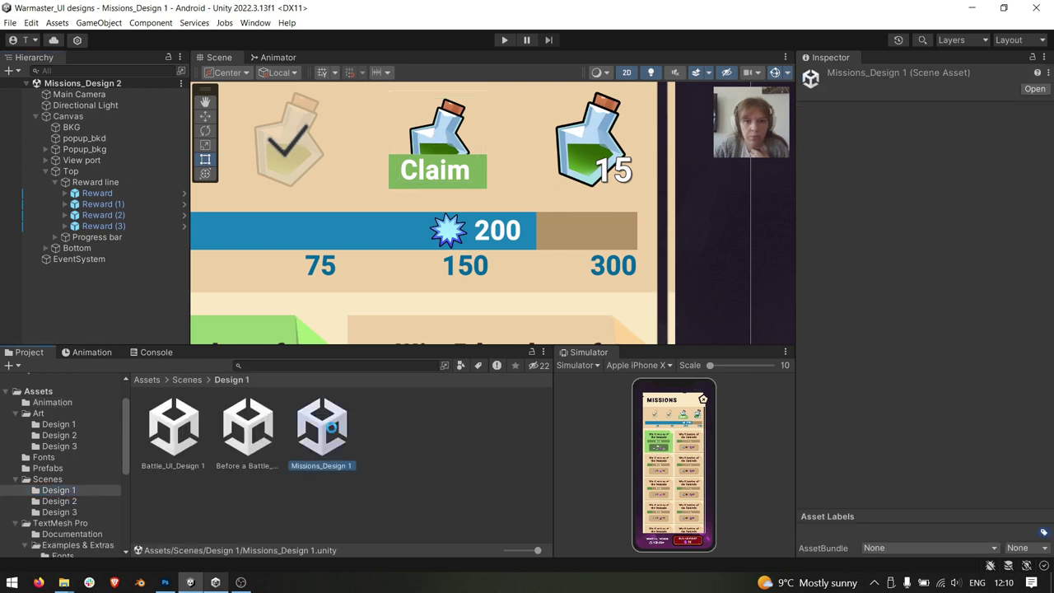
scroll(475, 172, down, 3)
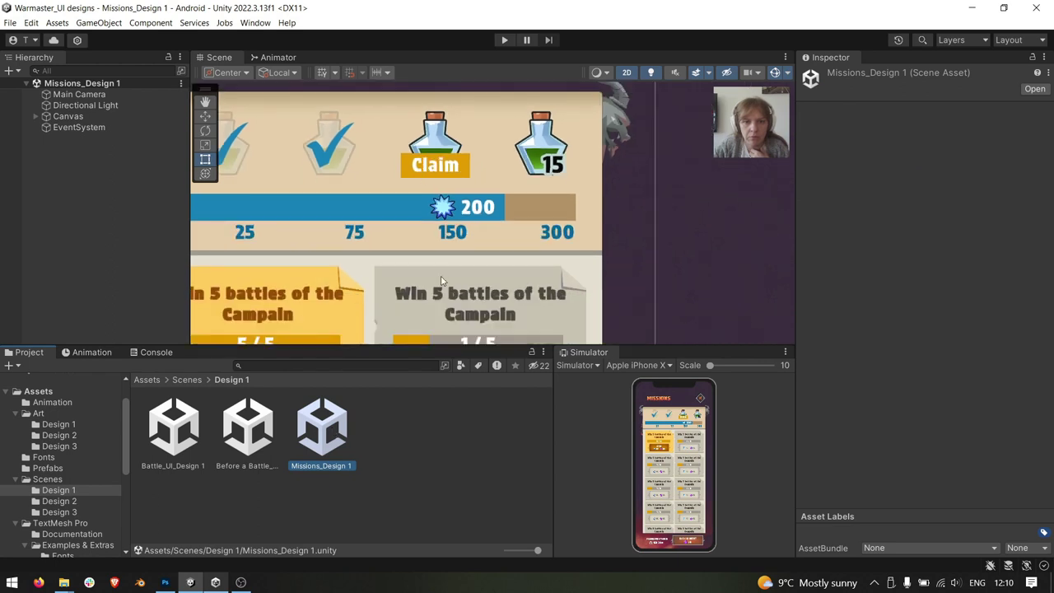
scroll(475, 171, down, 2)
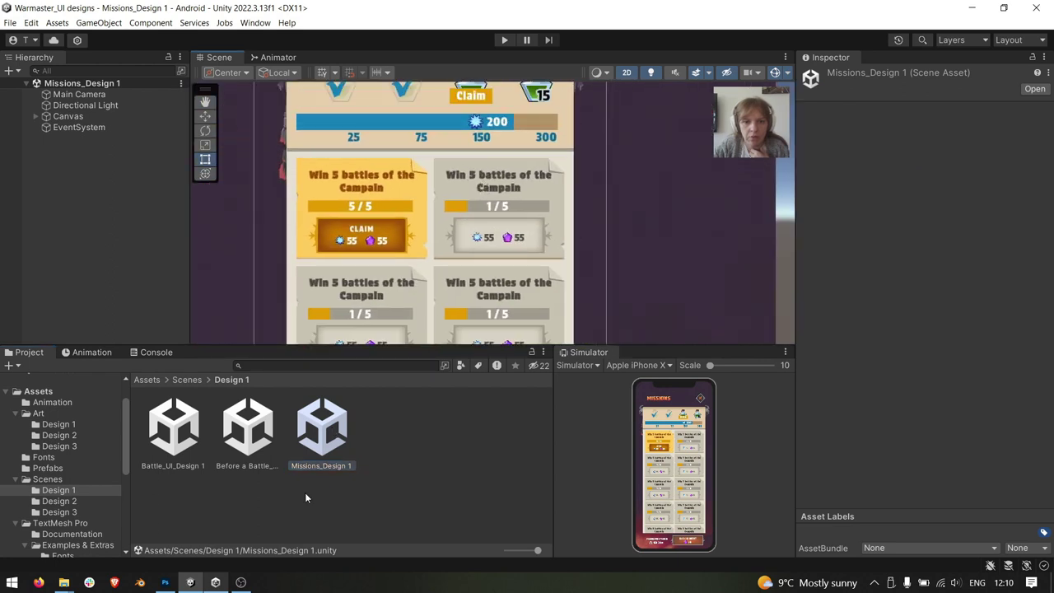
click(60, 501)
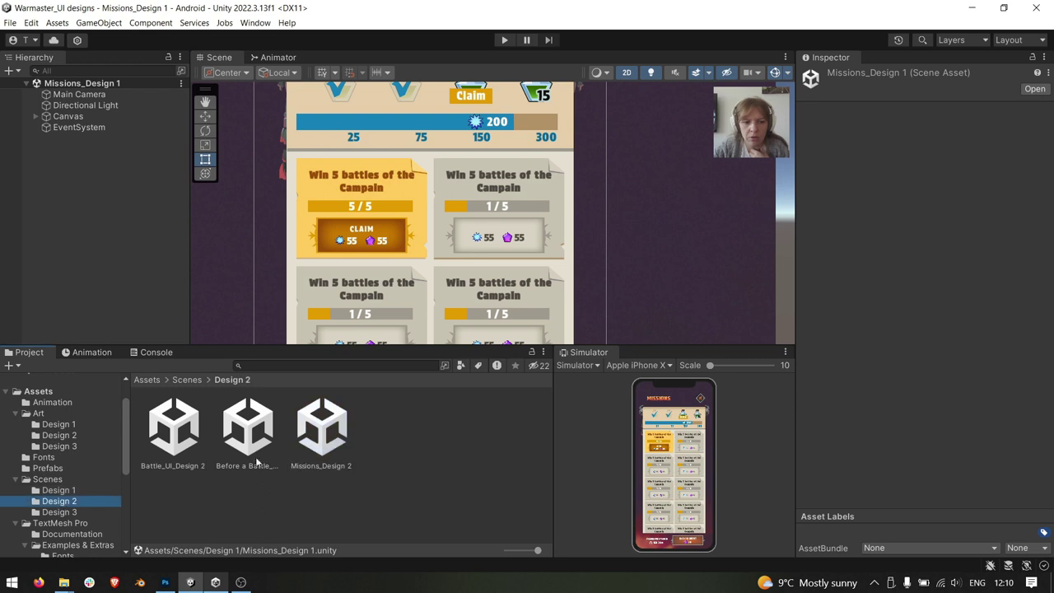
double_click(323, 429)
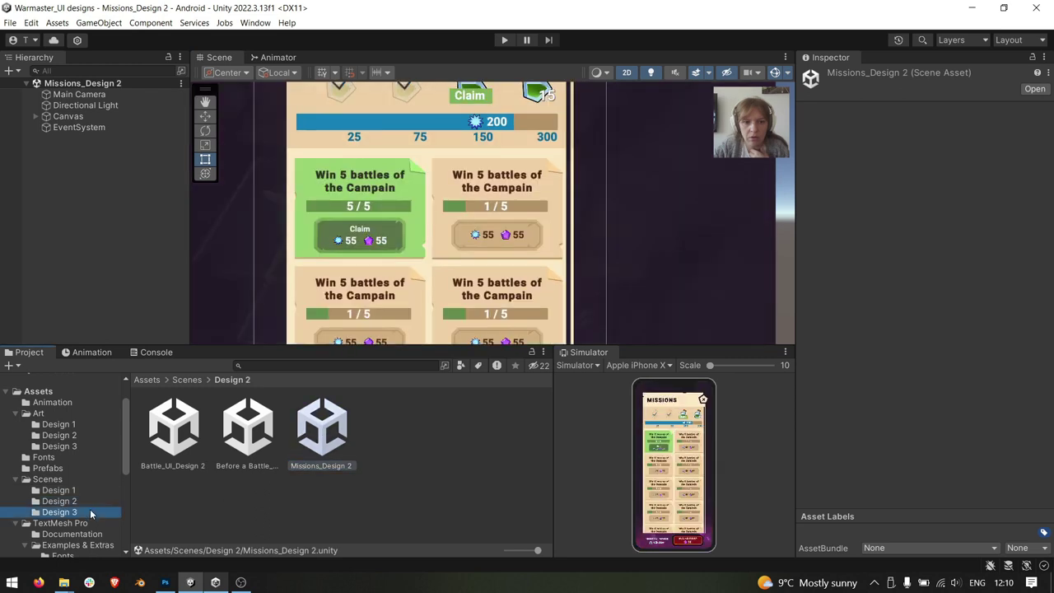
click(90, 513)
double_click(325, 437)
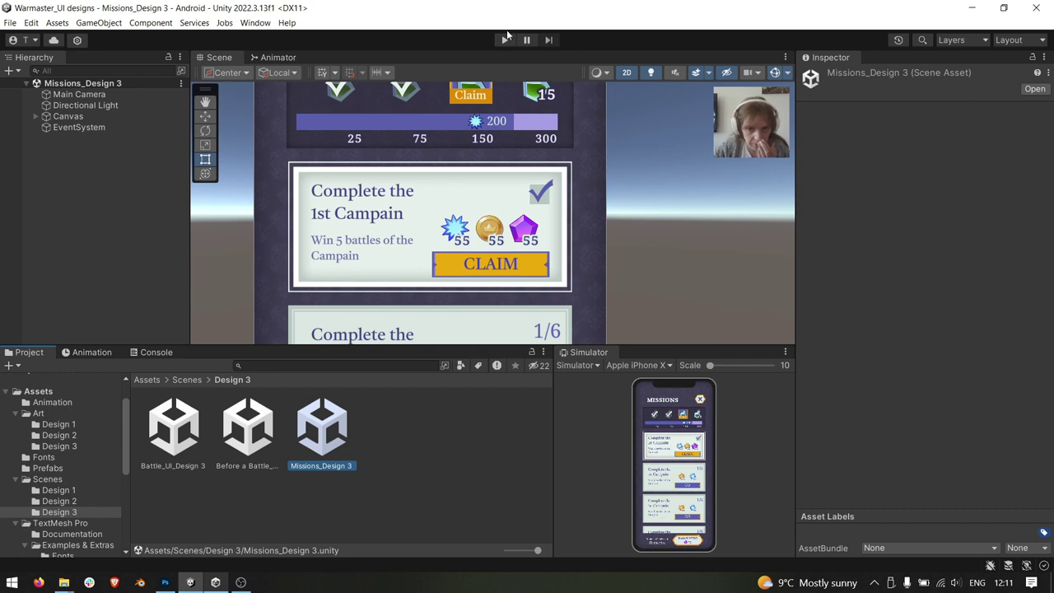
Play the scene and select Shine under Task_design 3's Button Clame to view Shine_Claim_tab
click(505, 39)
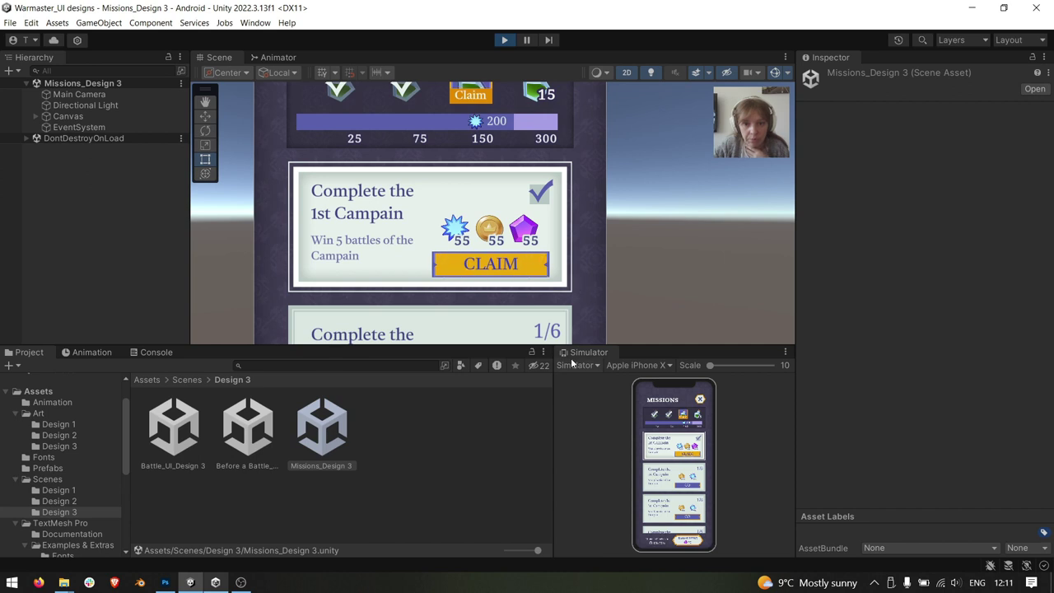
click(483, 269)
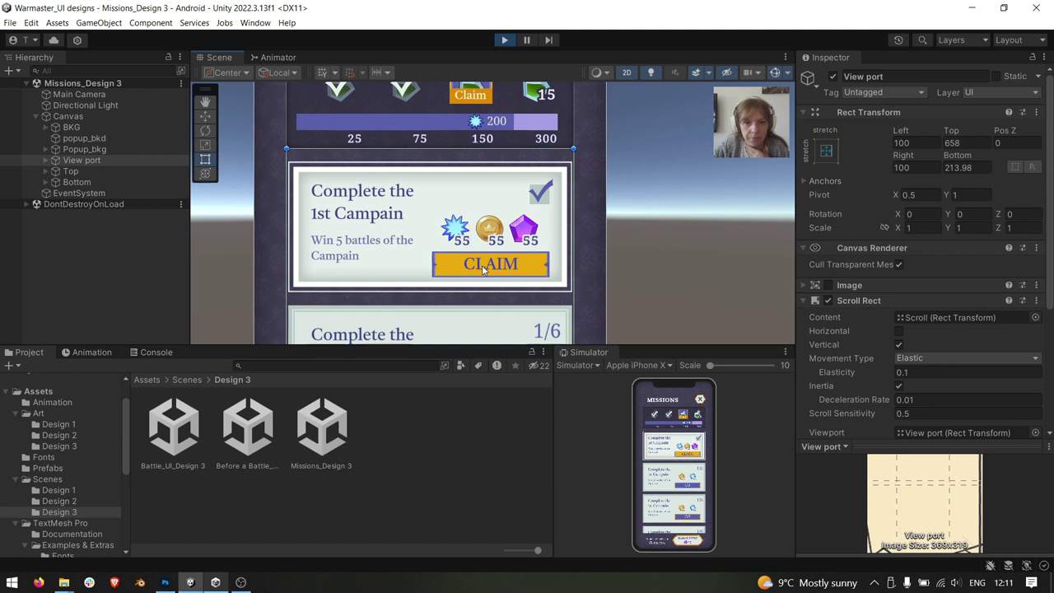
click(45, 160)
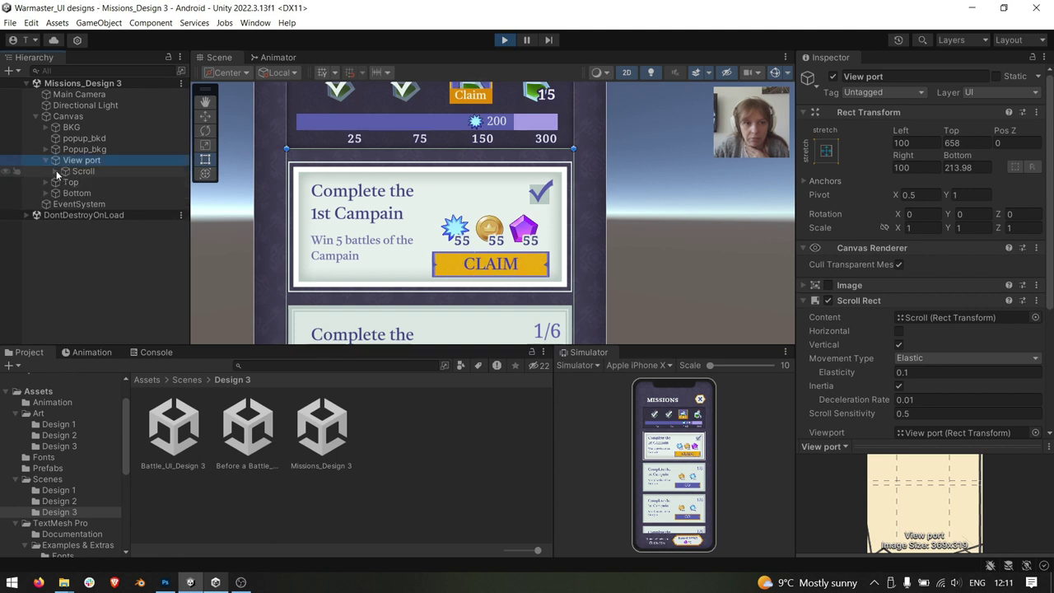
click(56, 170)
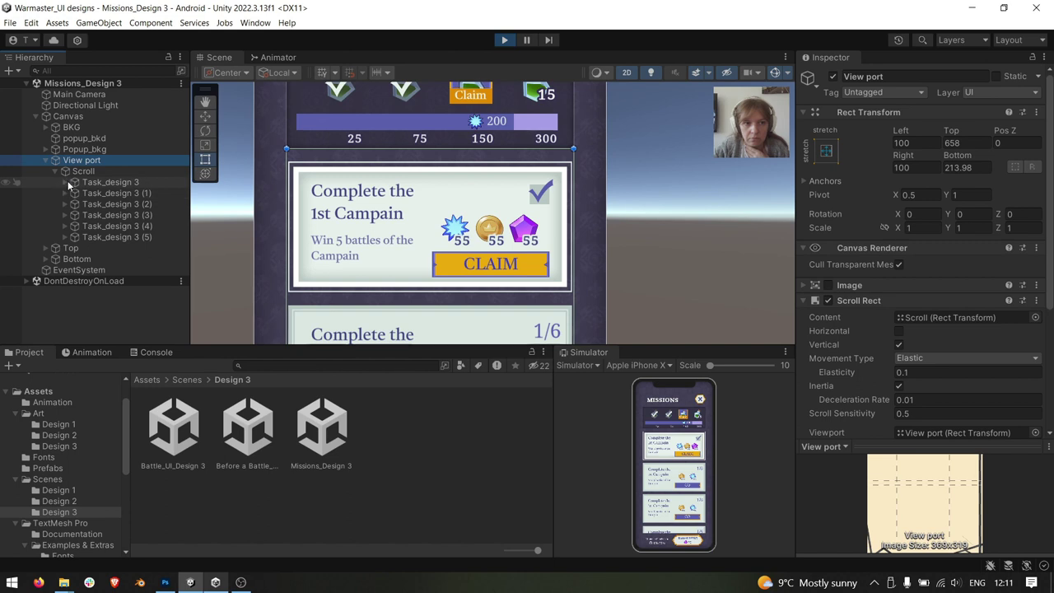
click(66, 181)
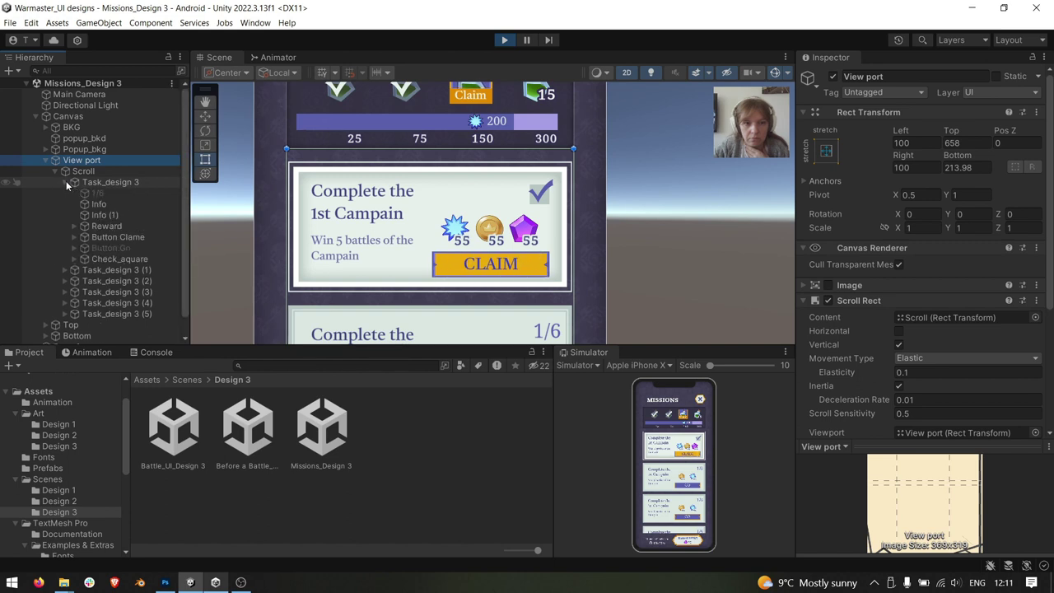
click(107, 237)
click(90, 351)
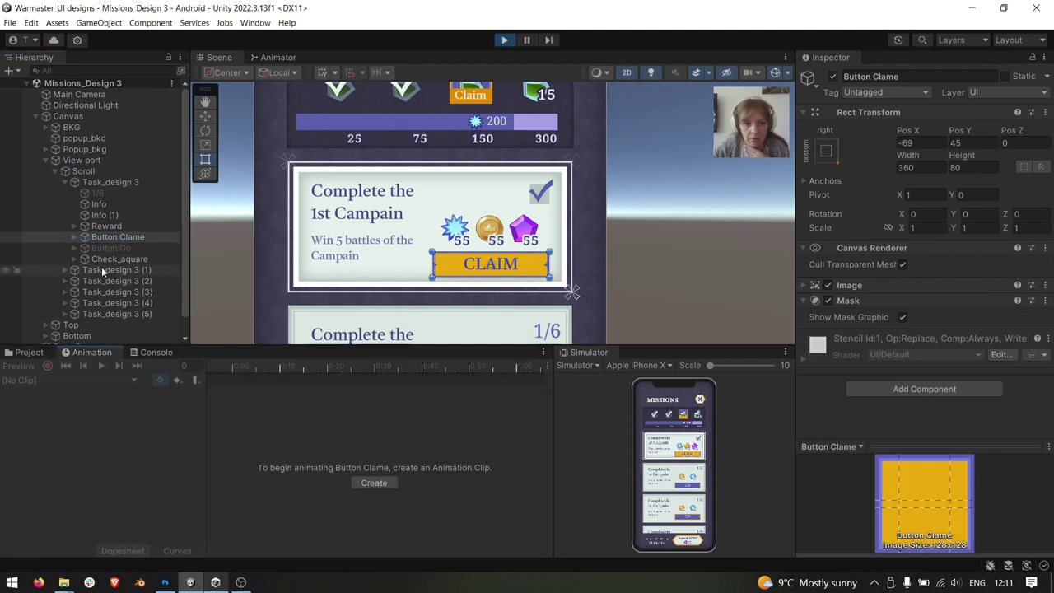
click(74, 238)
click(112, 248)
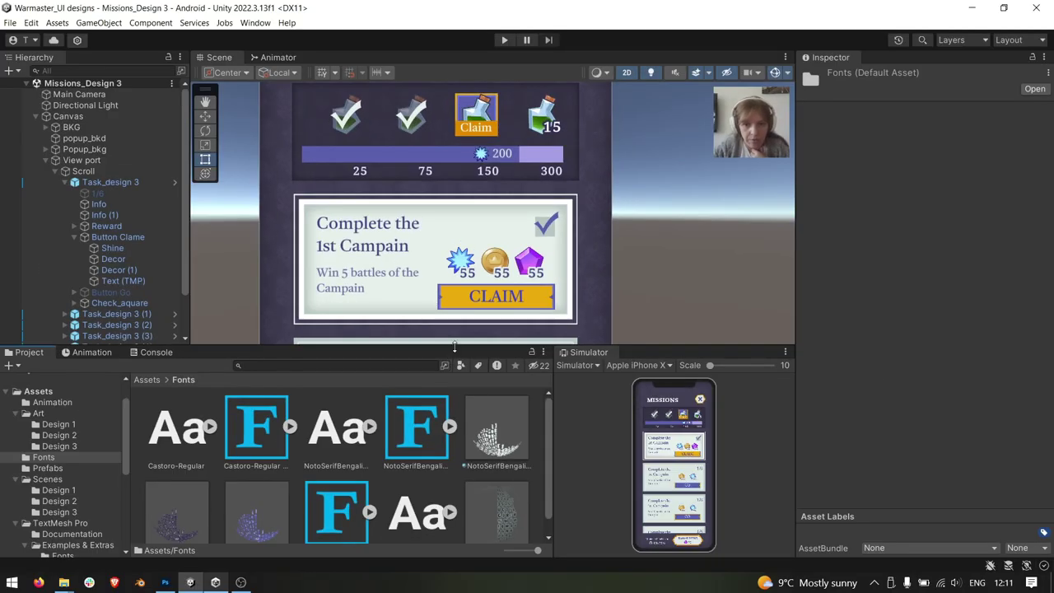
drag(447, 345, 447, 306)
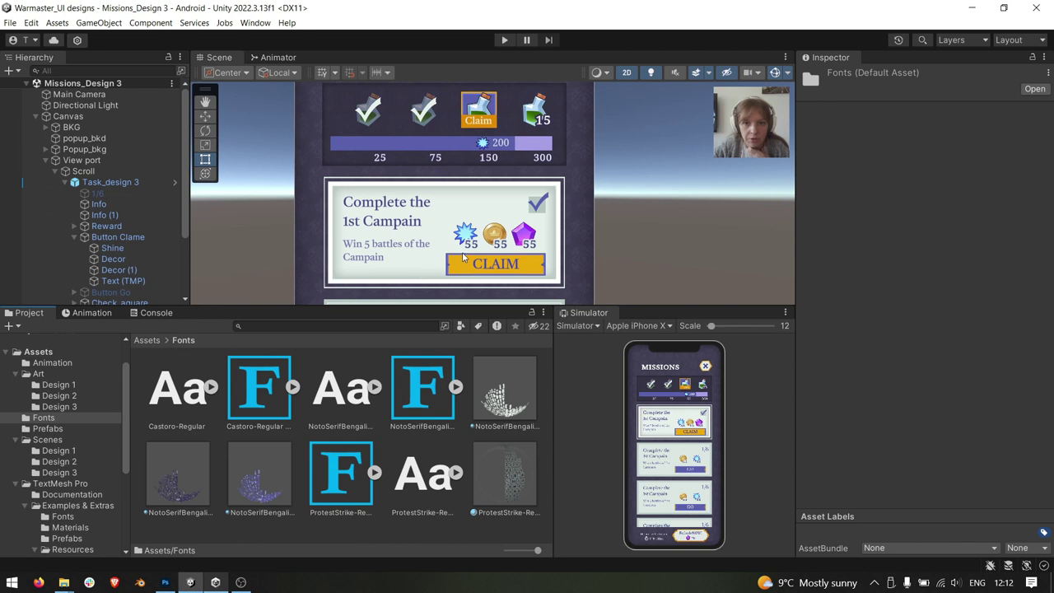
Preview Oswald and Liberation on the 15 text, then set it to NotoSerifBengali
scroll(1018, 360, down, 3)
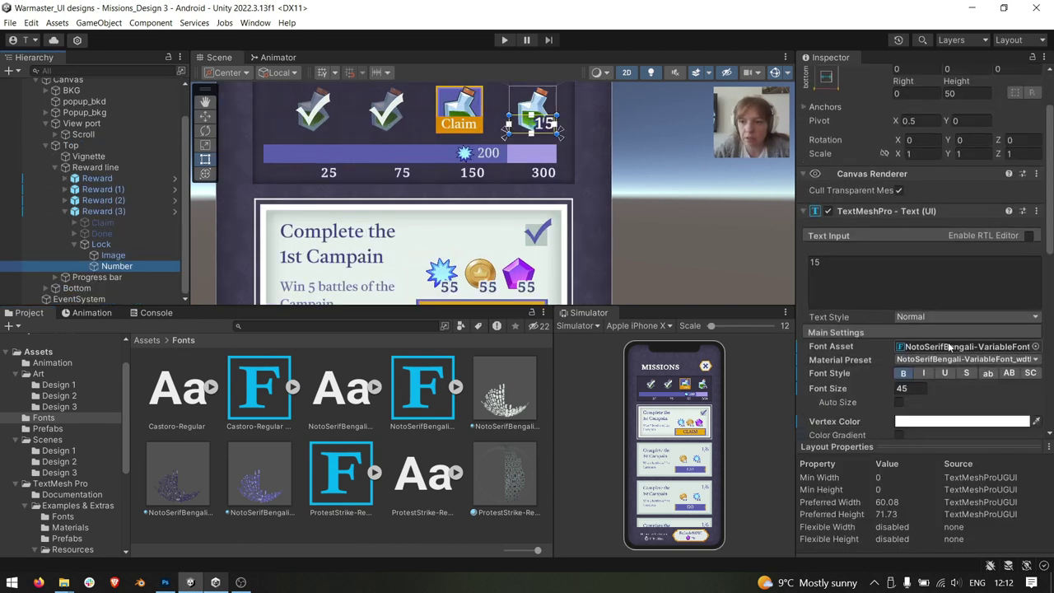
click(1035, 347)
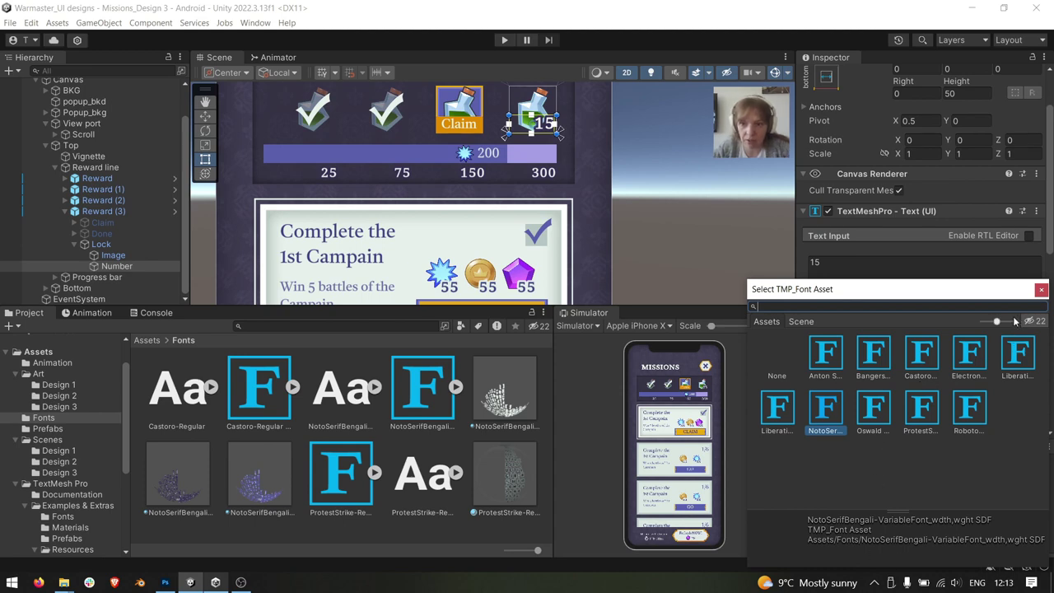
click(856, 418)
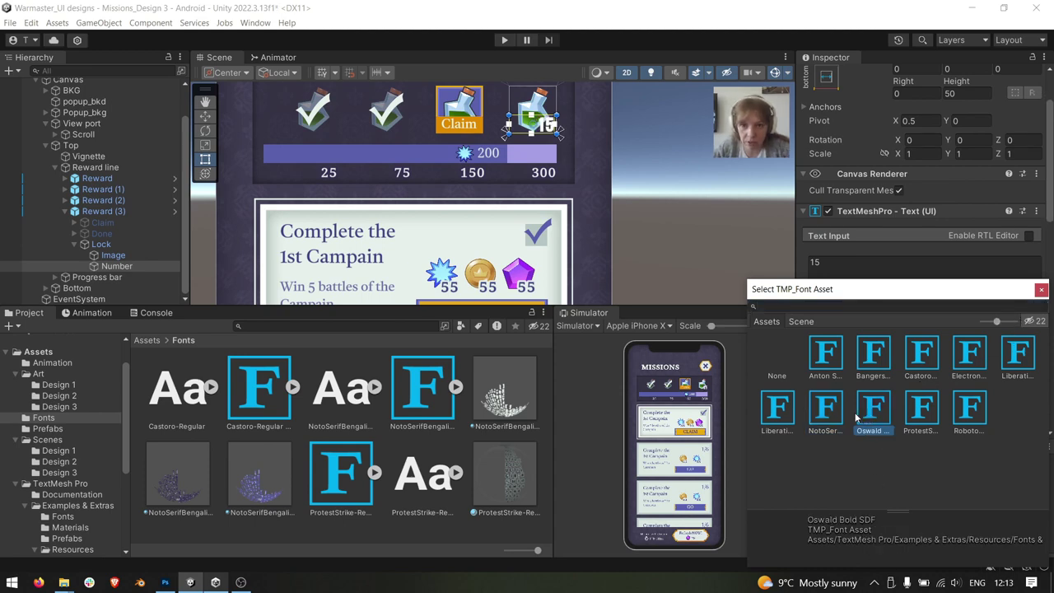
click(826, 412)
click(776, 423)
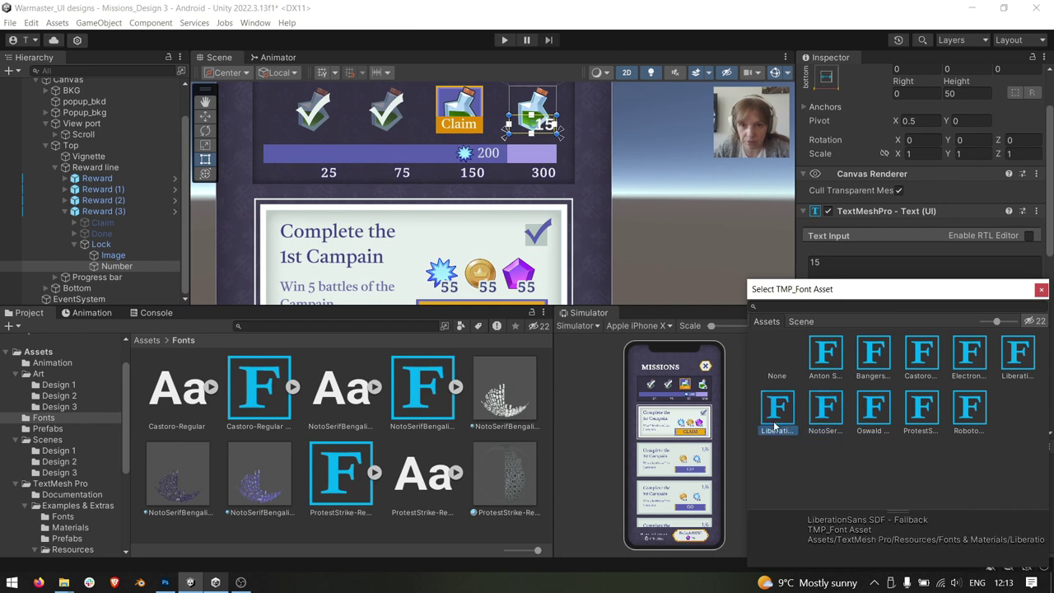
click(840, 425)
click(867, 418)
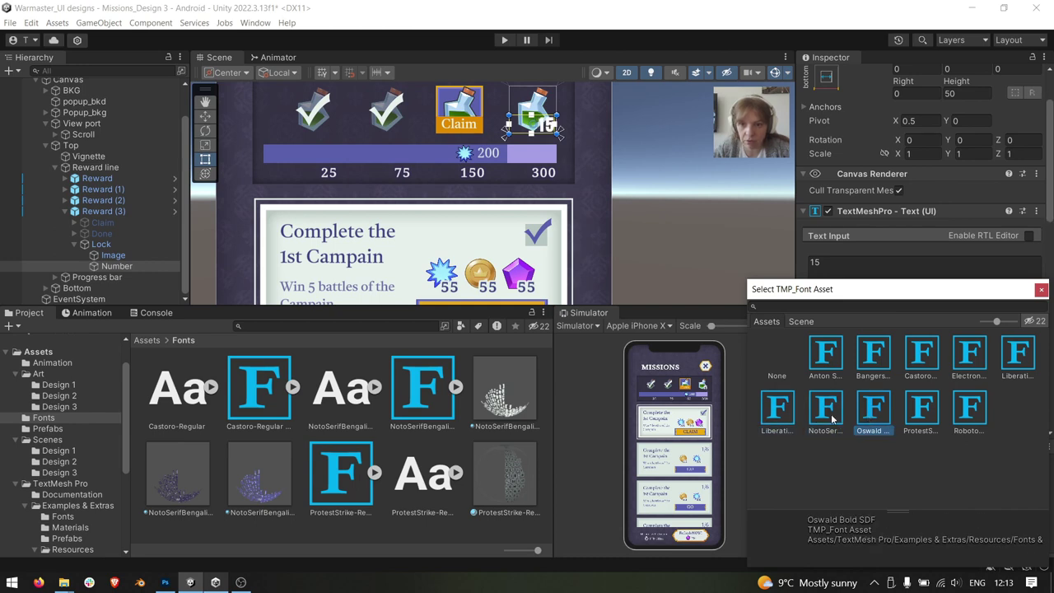
click(831, 420)
click(1041, 289)
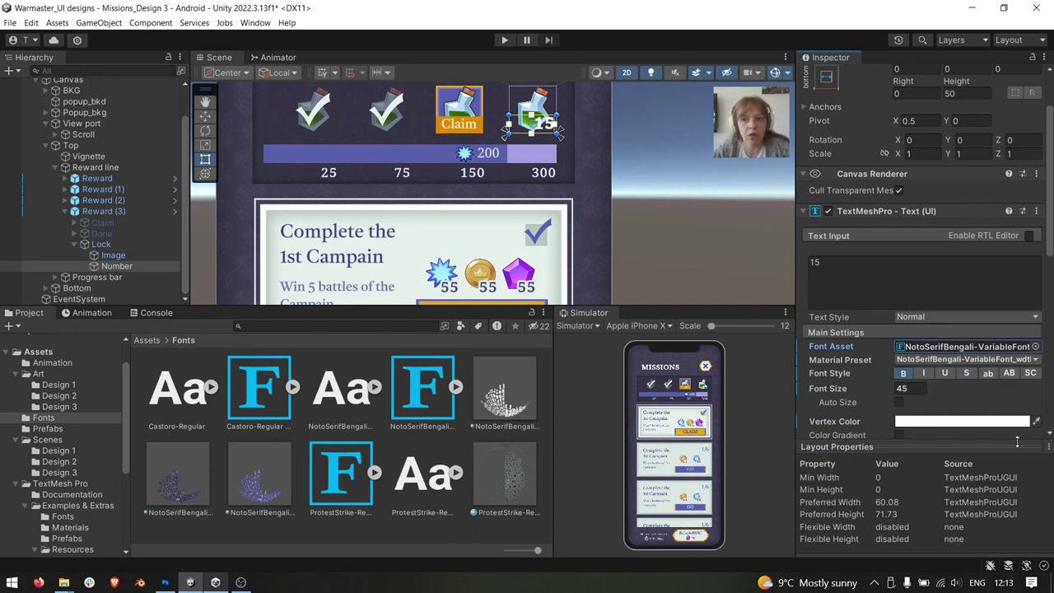
Try the Outline, Variant Outline 1 and Variant Outline 2 material presets on the 15 text
click(1040, 362)
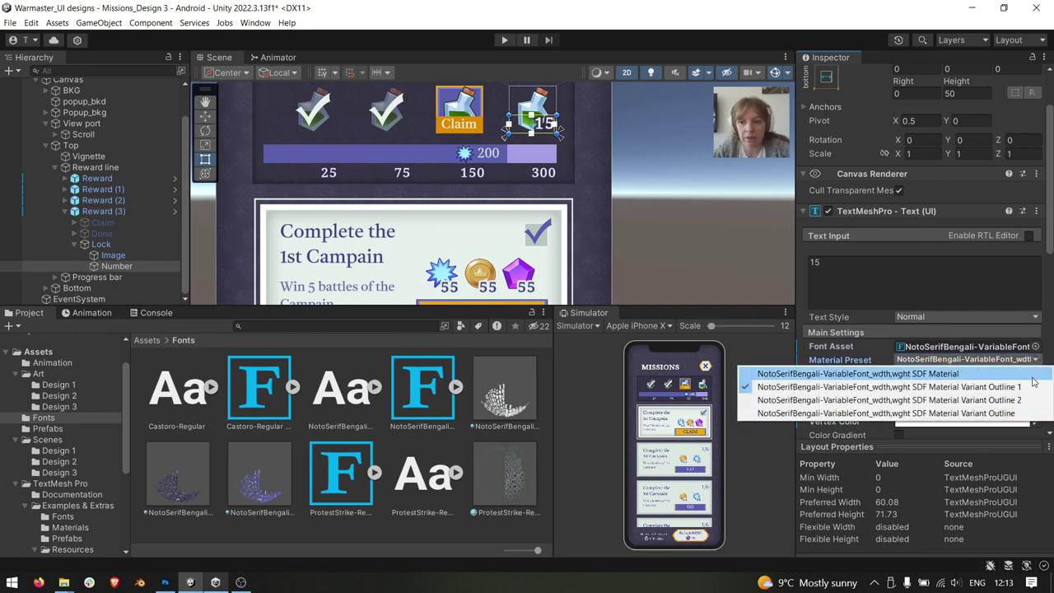
click(1033, 386)
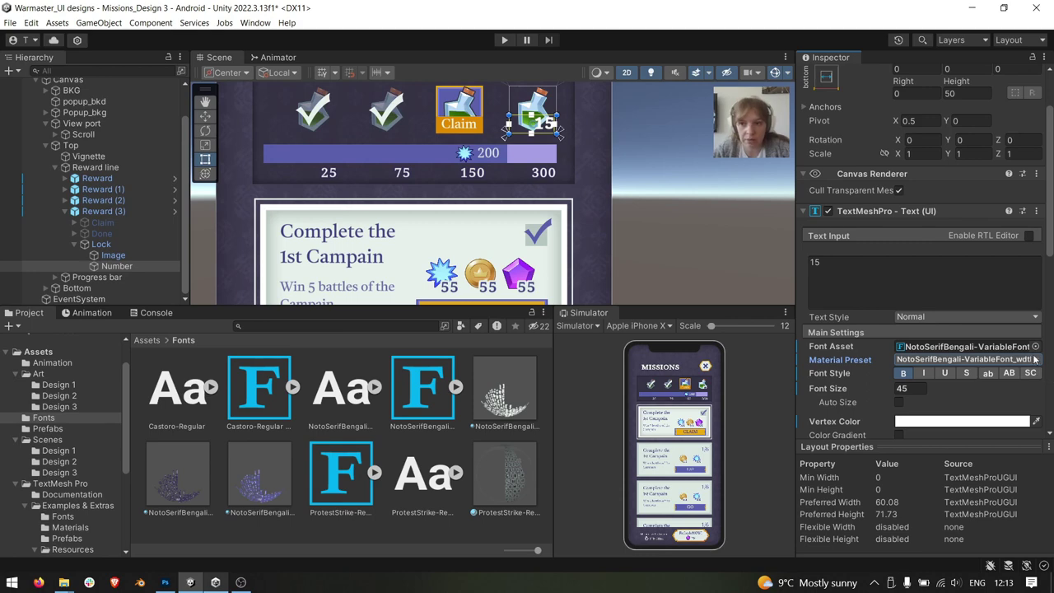
click(1035, 360)
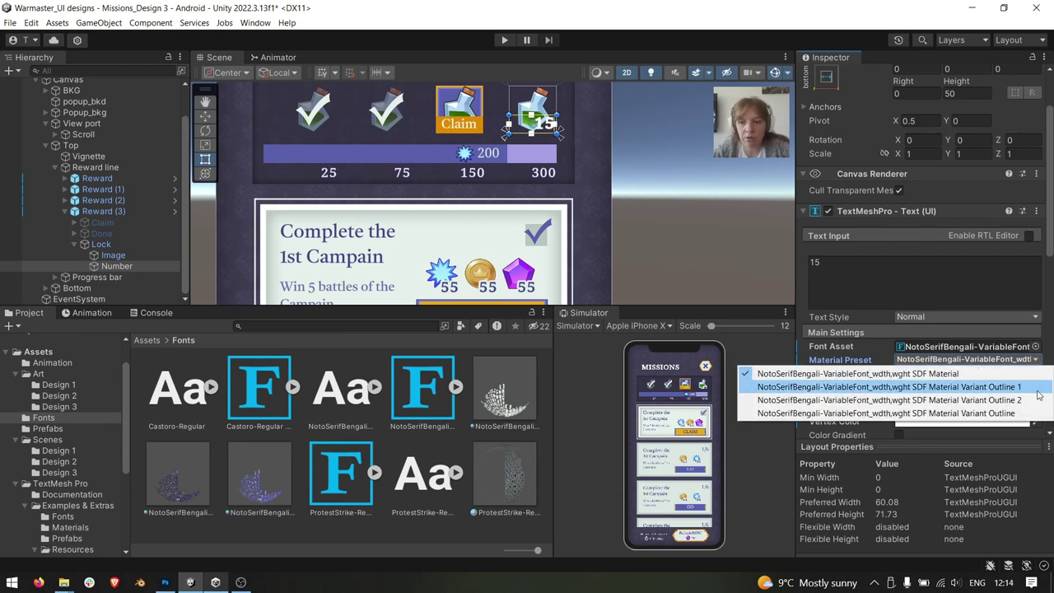
click(1036, 392)
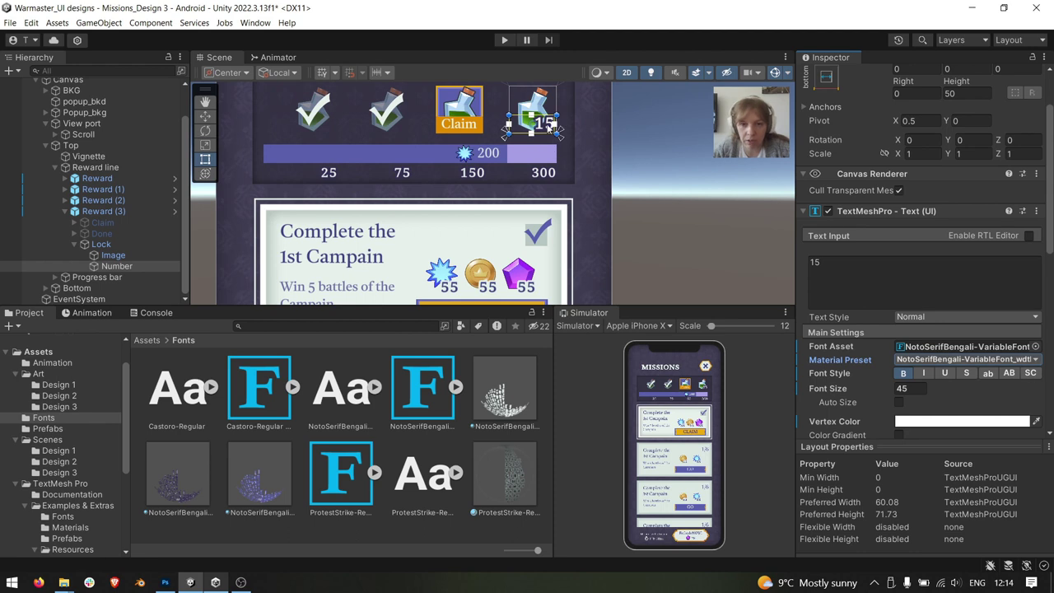
click(1030, 361)
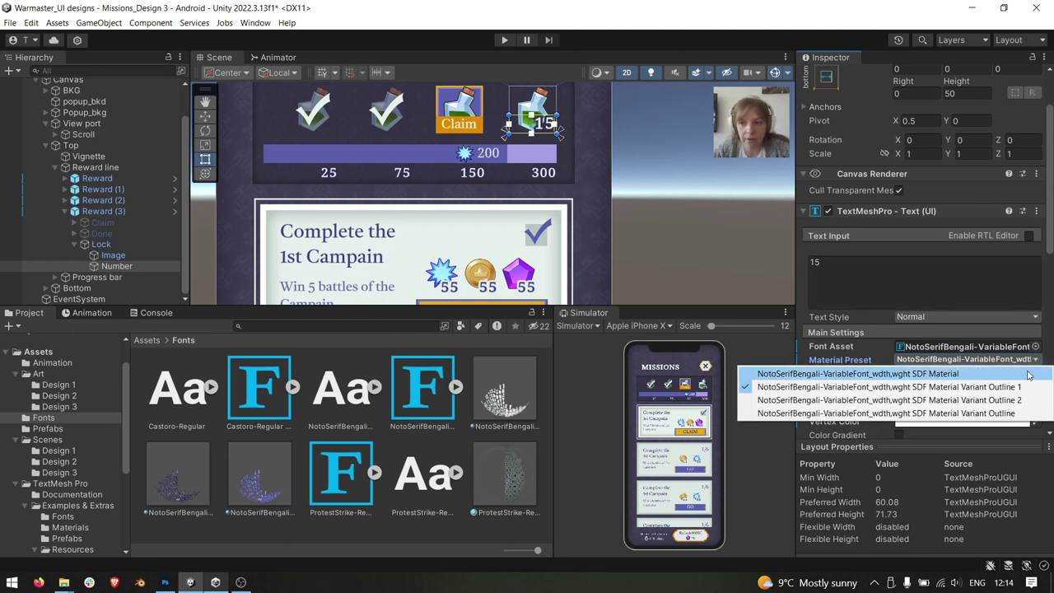
click(1027, 401)
click(1027, 361)
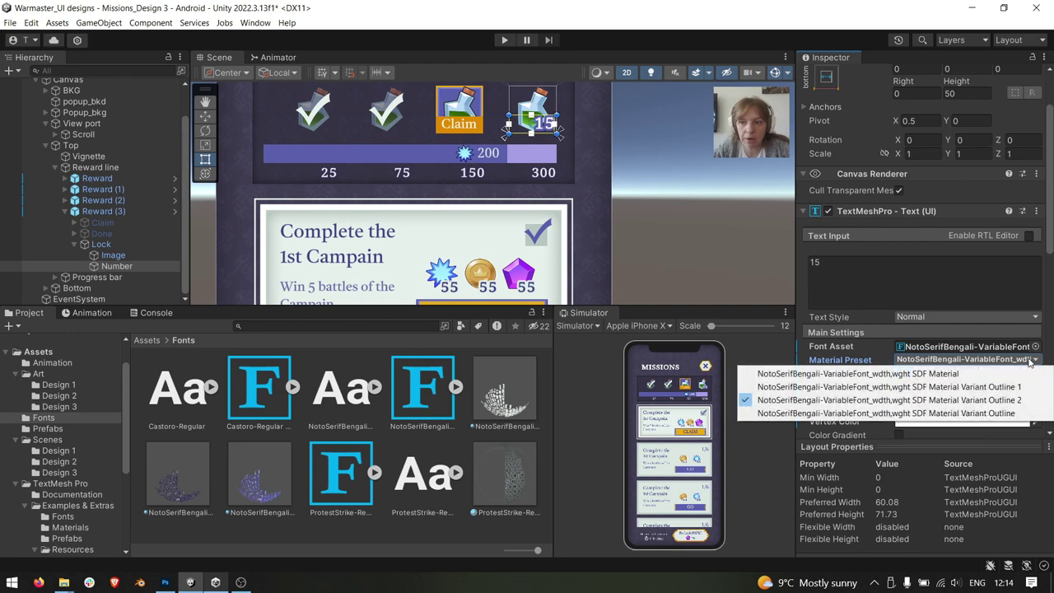
click(1036, 415)
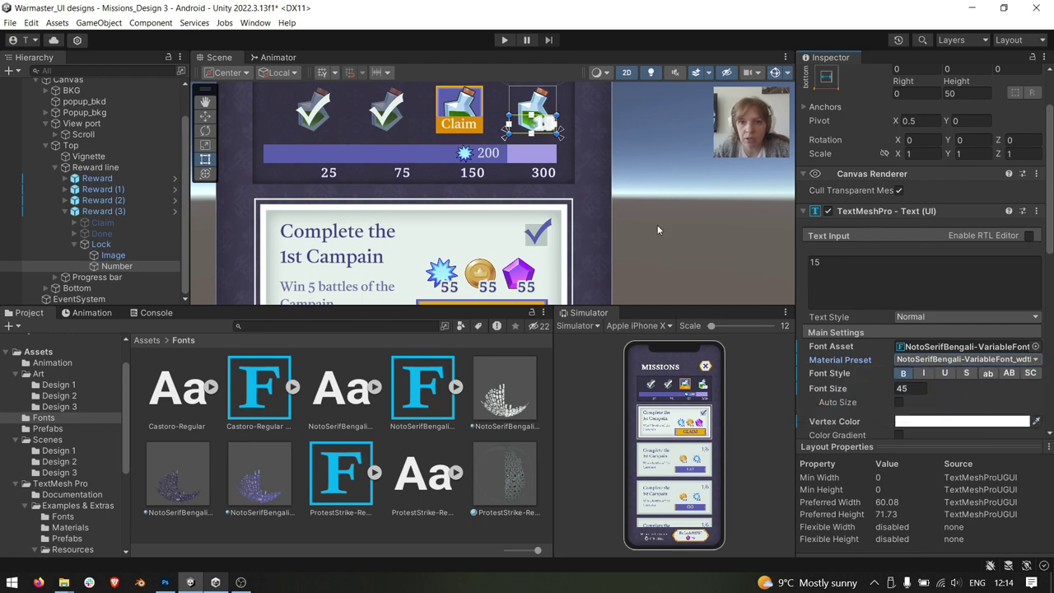
click(1010, 363)
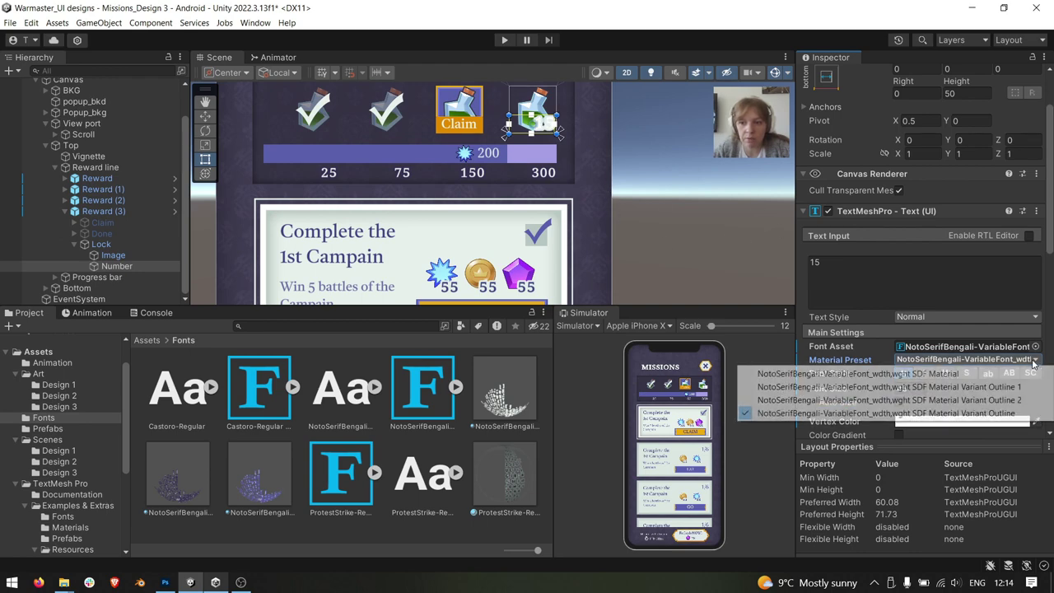
click(972, 375)
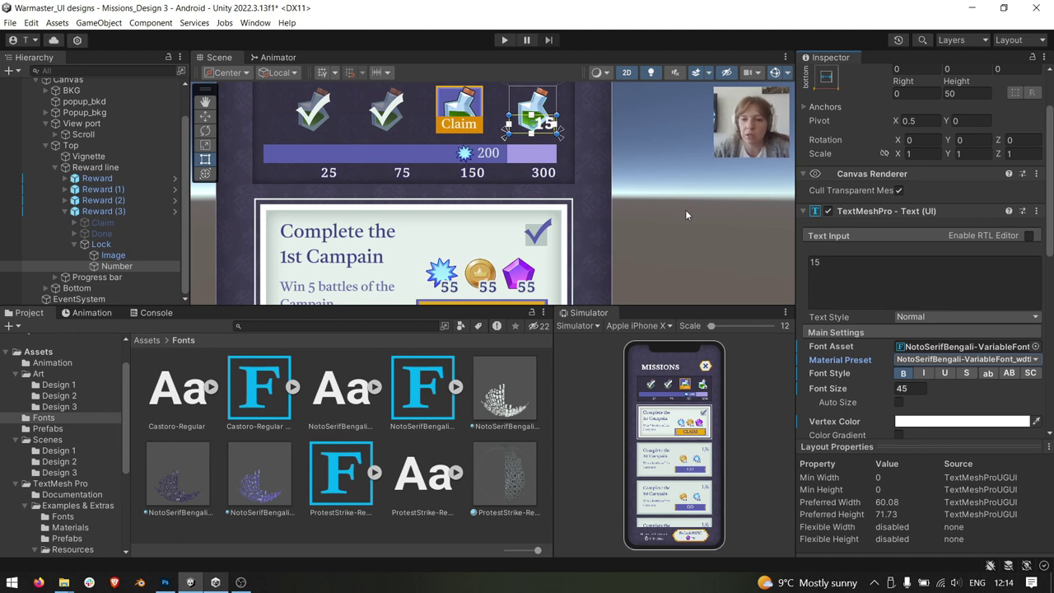
Enable Color Gradient on the 15 reward counter text
scroll(846, 339, down, 2)
click(905, 351)
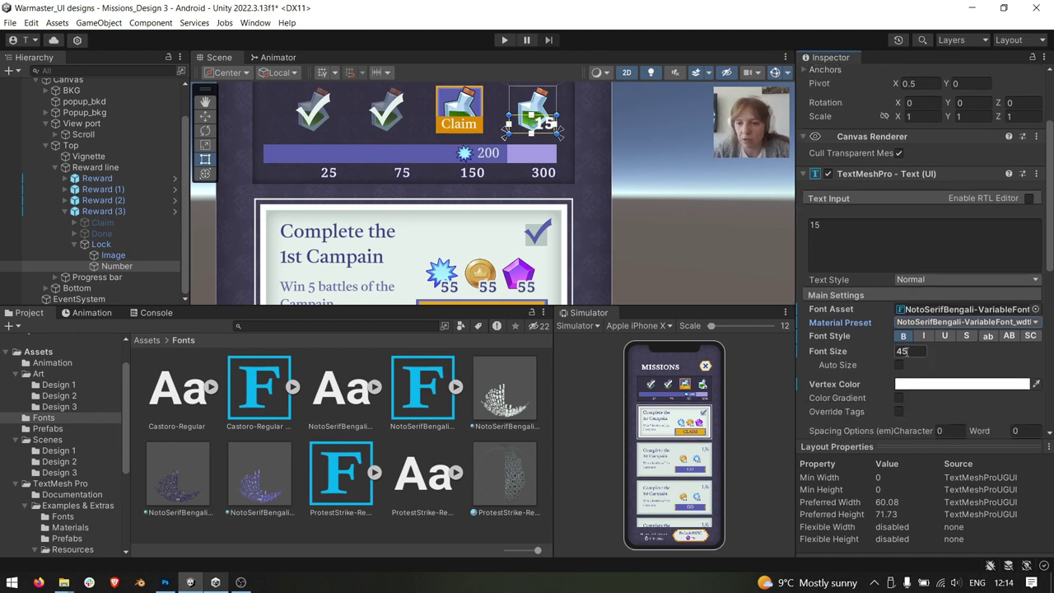
click(898, 397)
scroll(929, 399, down, 4)
key(ctrl+z)
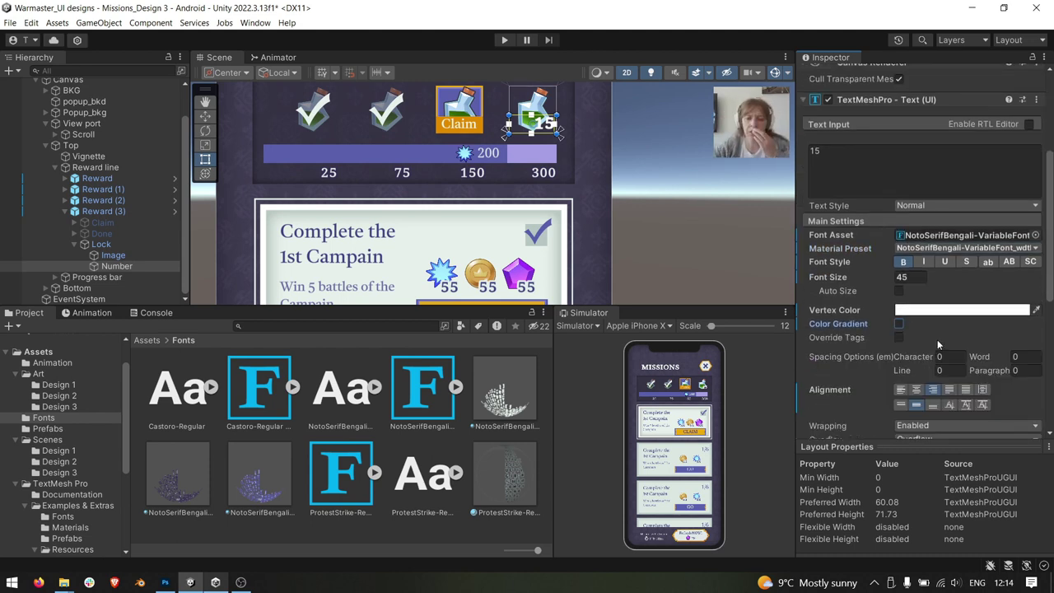
click(898, 323)
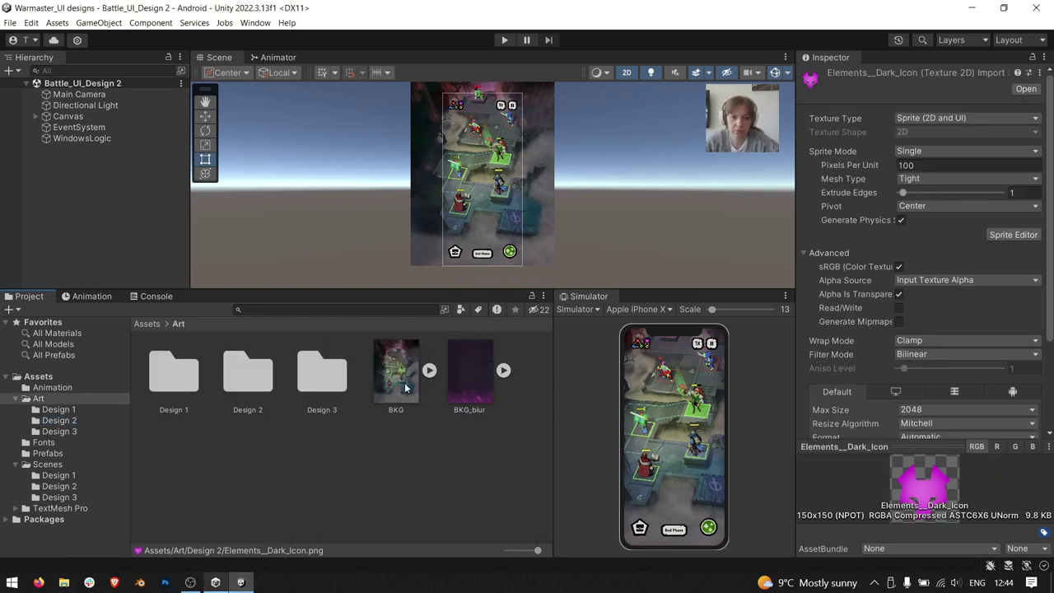
Inspect the BKG and BKG_blur background sprites after widening the asset settings panel
click(396, 375)
click(461, 392)
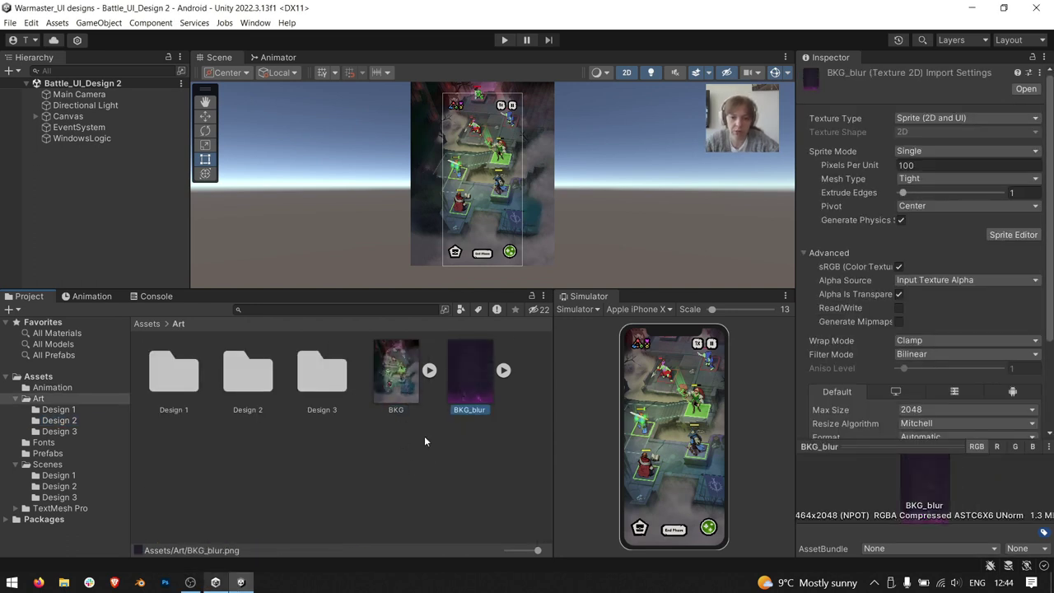
drag(796, 483, 754, 484)
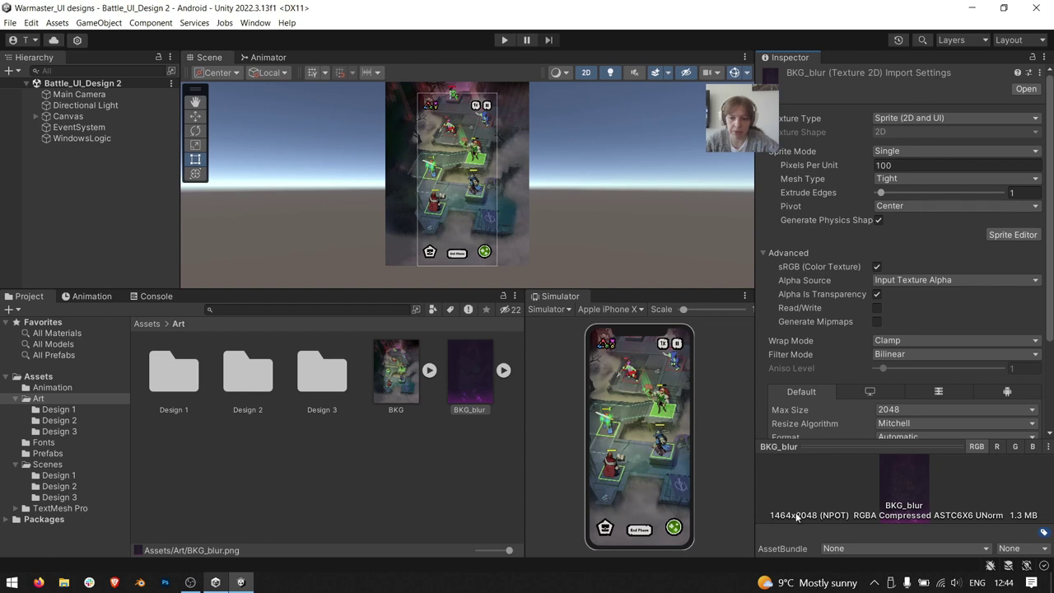
click(387, 383)
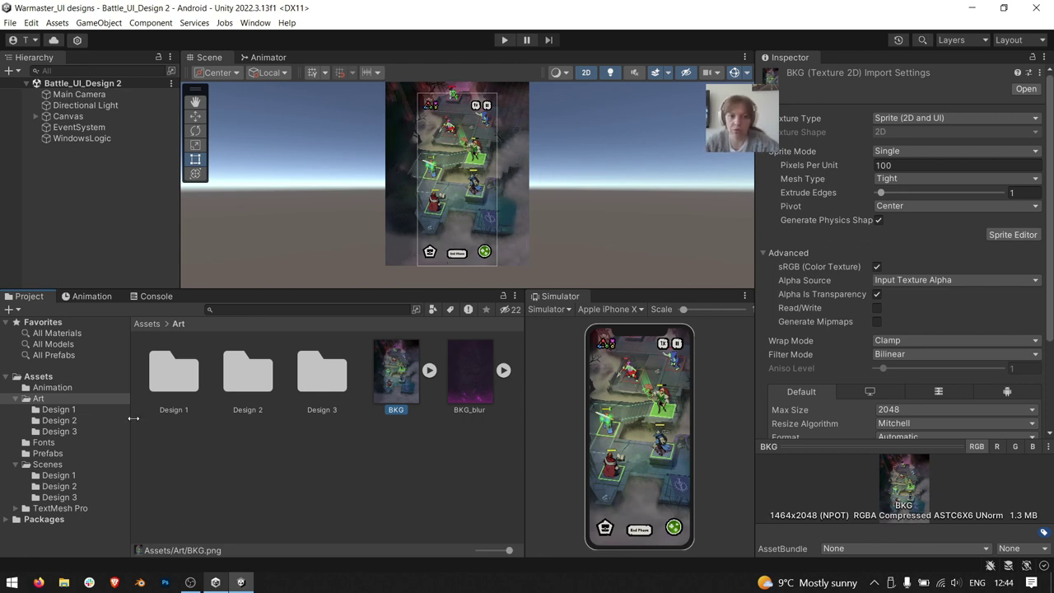
In Art > Design 2, select Elements__Fire_Icon and open it in Photoshop
click(78, 409)
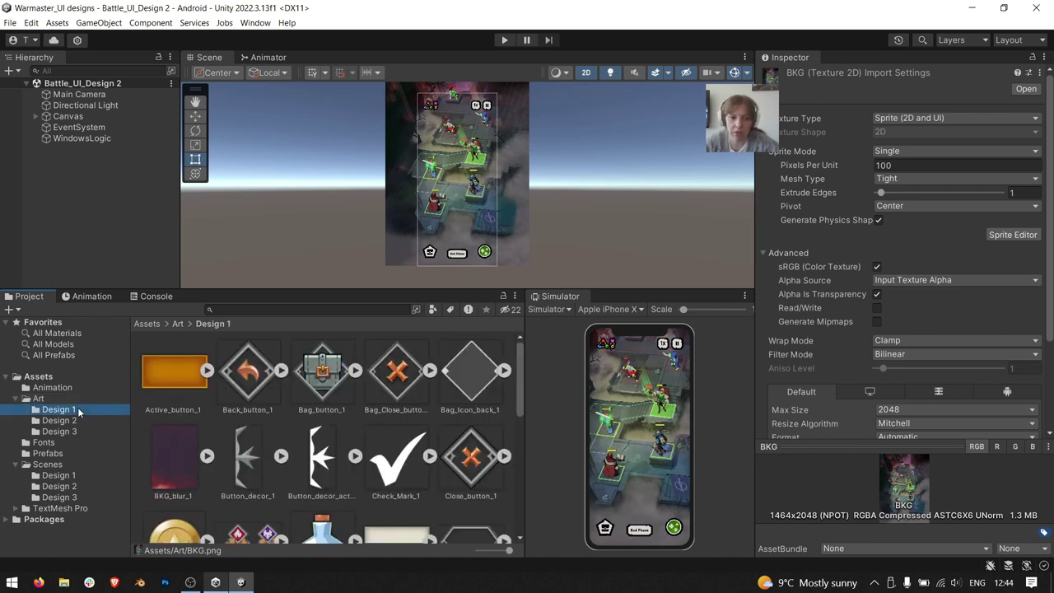
click(79, 421)
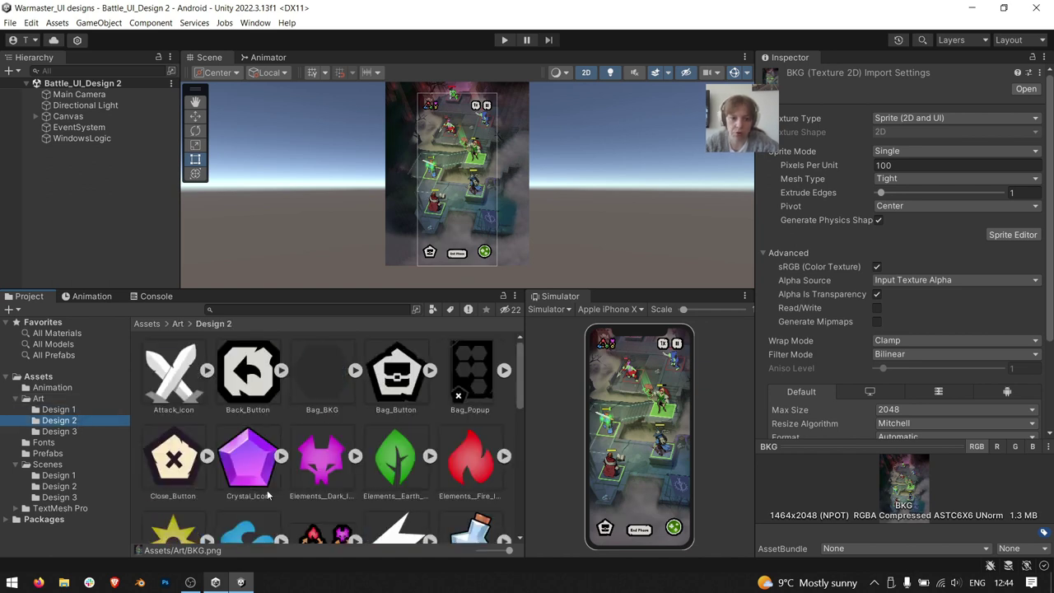
click(453, 407)
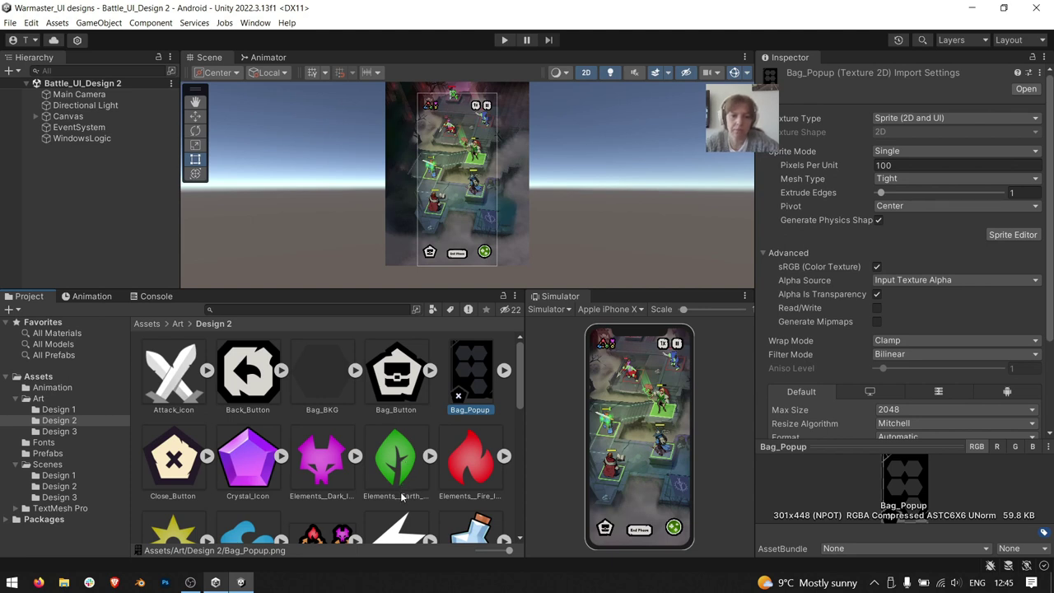
click(407, 475)
click(450, 458)
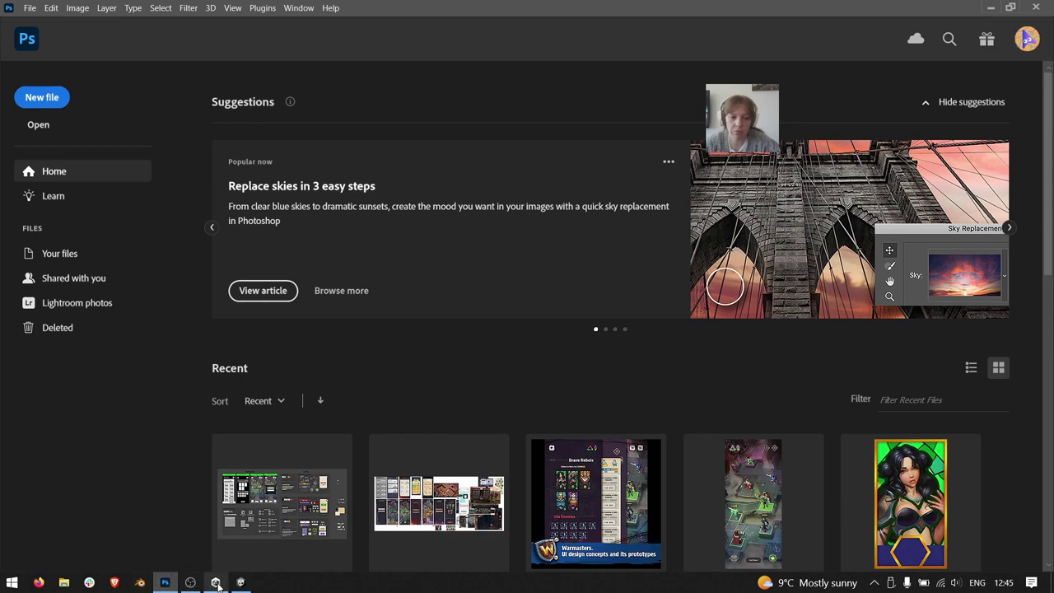
click(219, 583)
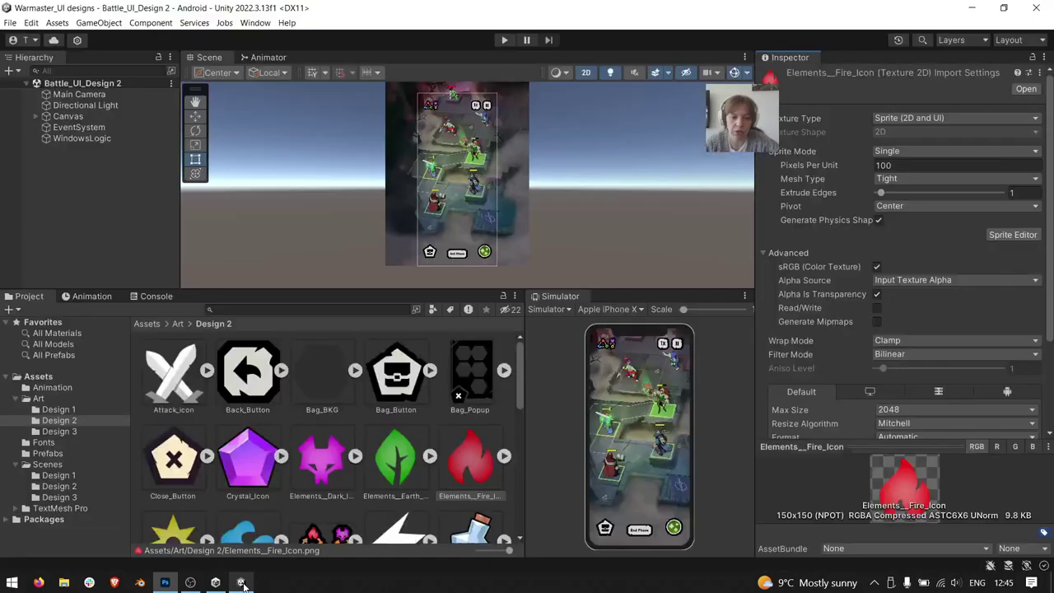
scroll(399, 488, down, 1)
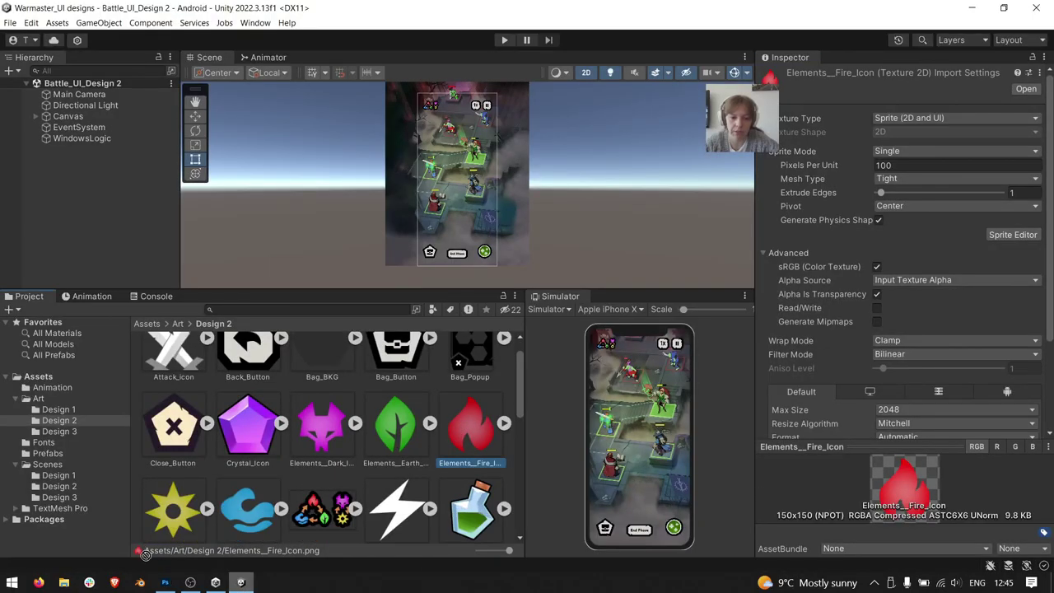
click(167, 582)
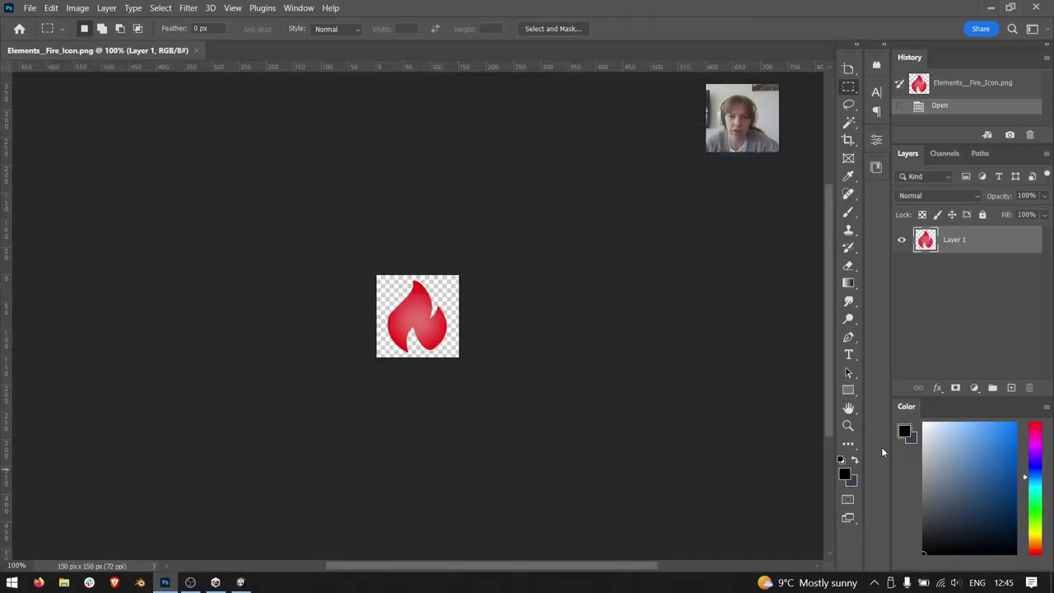
Add a small Stroke outline layer style to the fire icon layer
click(937, 387)
click(955, 434)
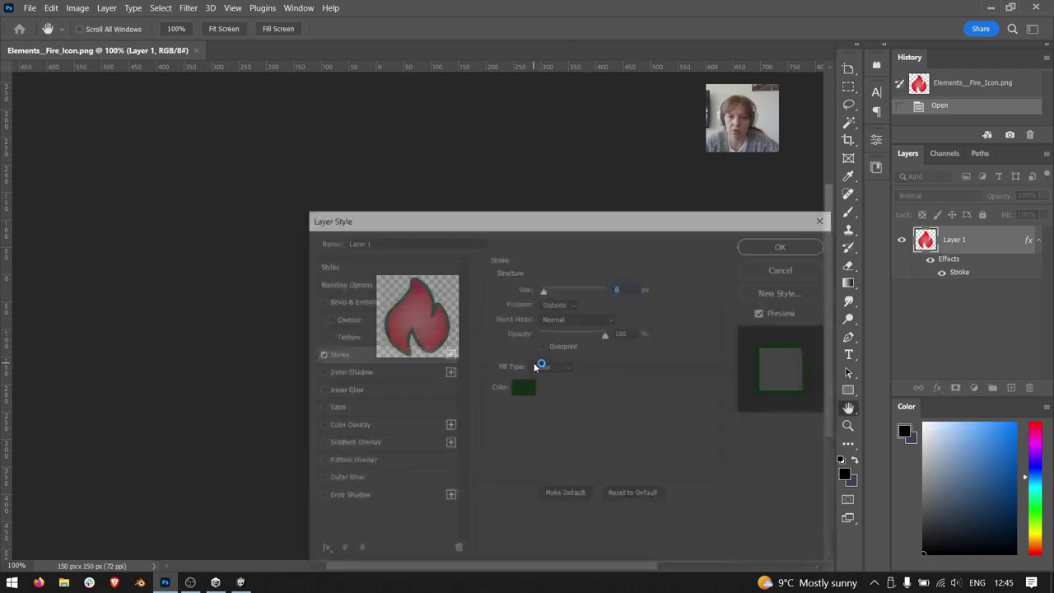
drag(599, 220, 458, 391)
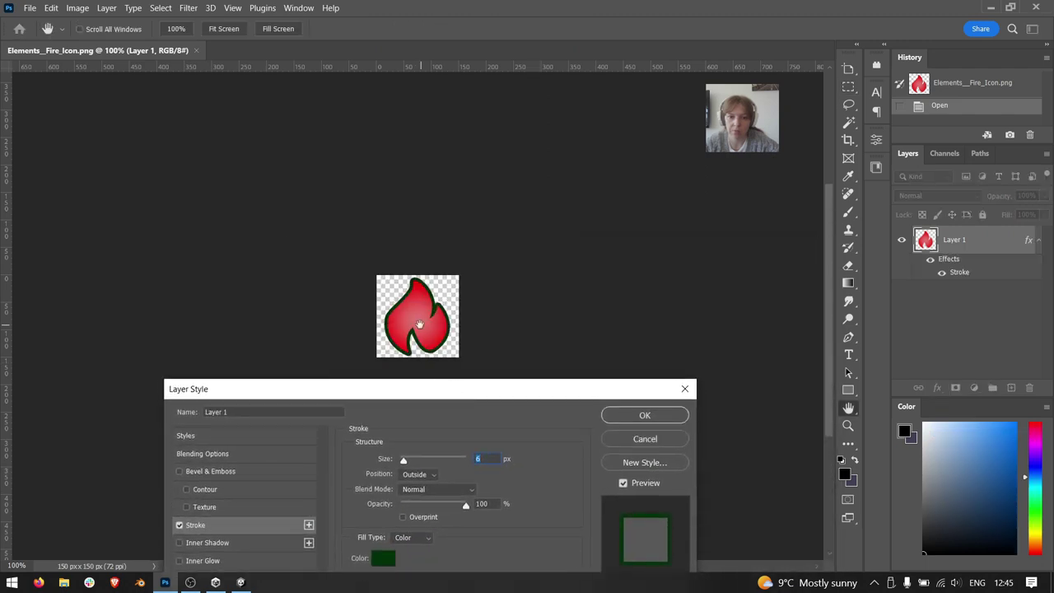
text(0)
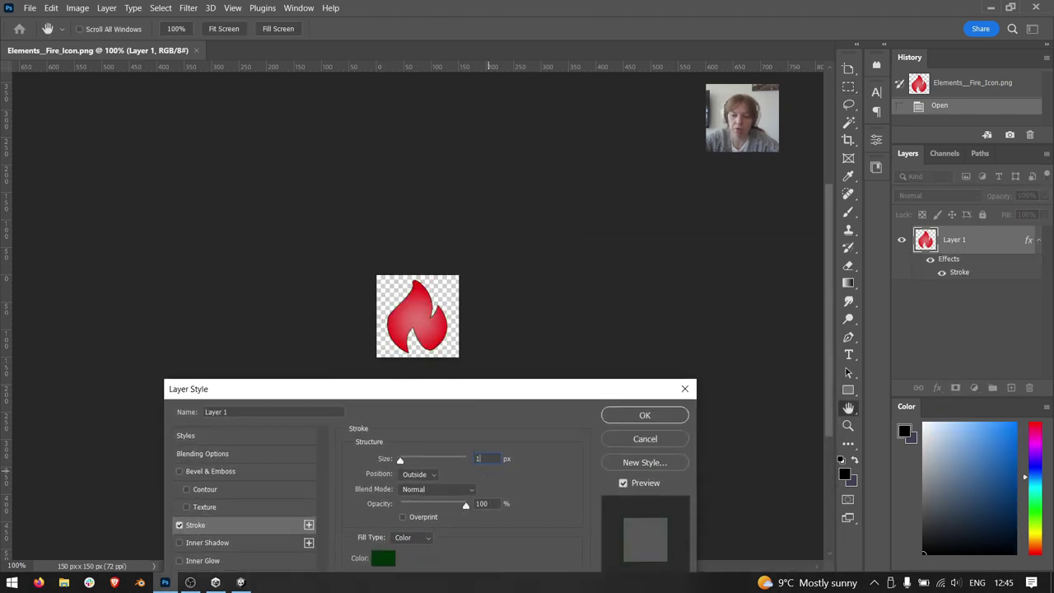
key(Return)
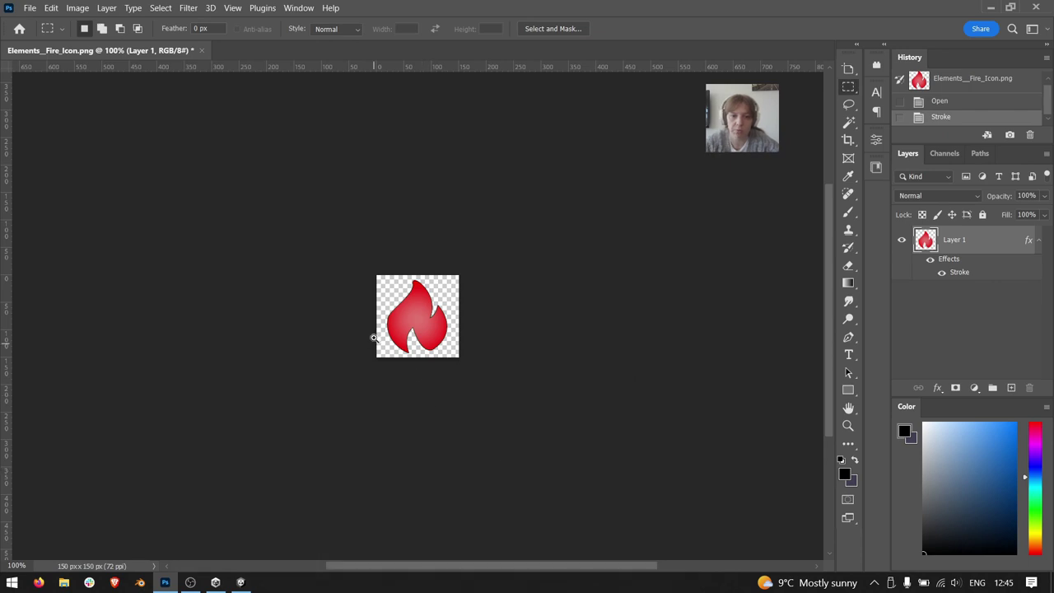
Zoom in on the flame and paint small dark brush dabs beside it
ctrl+drag(372, 334, 449, 319)
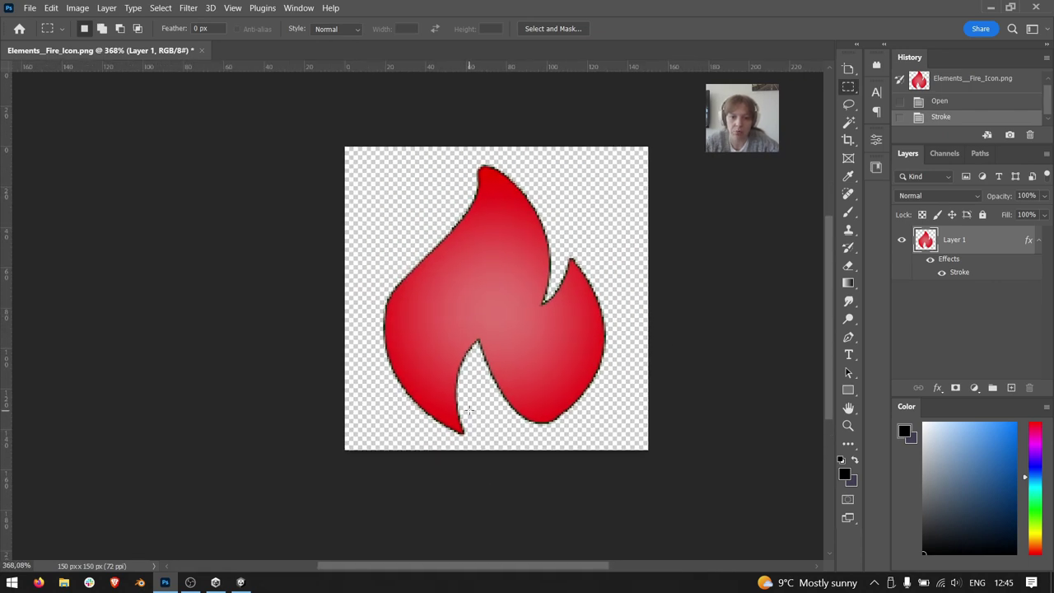
key(b)
click(365, 418)
key(ctrl+z)
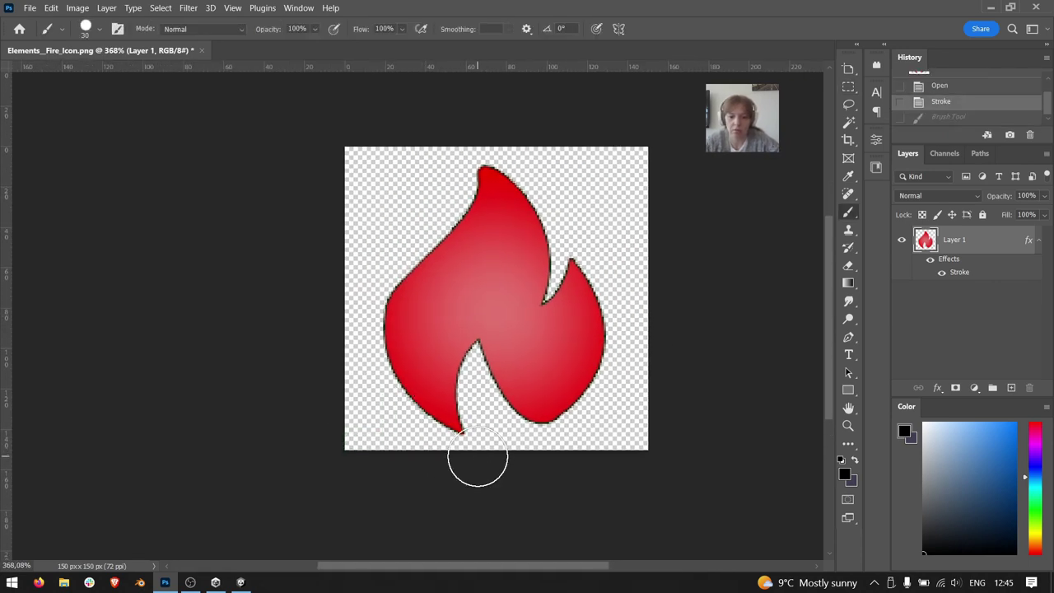
key(bracketleft)
key(bracketleft)
key(bracketleft)
double_click(395, 417)
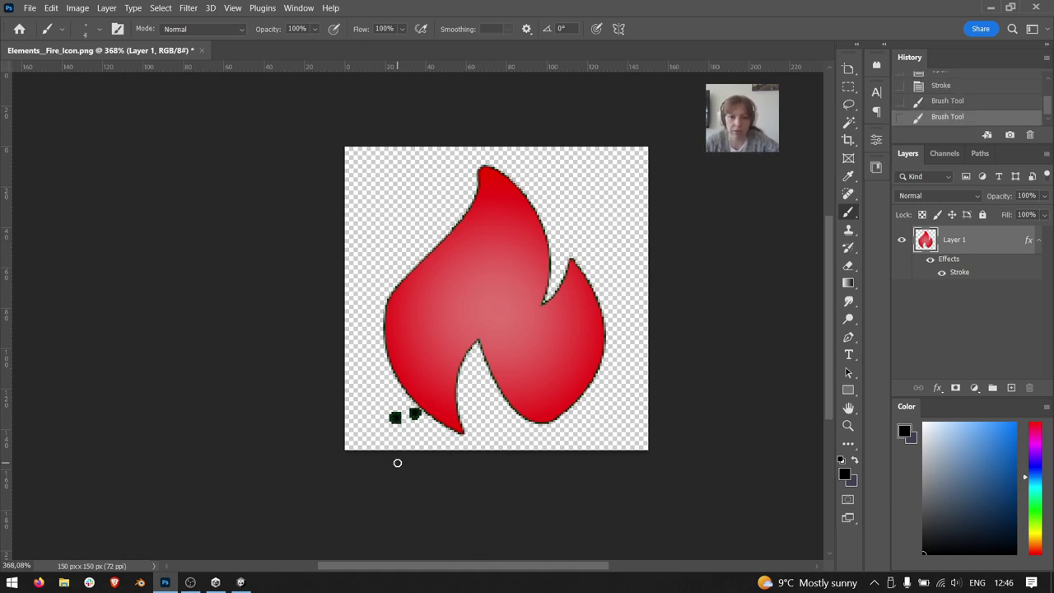
Test and undo a few edits, then hide the Stroke effect so the flame shows plain red
click(931, 260)
key(ctrl+z)
key(ctrl+z)
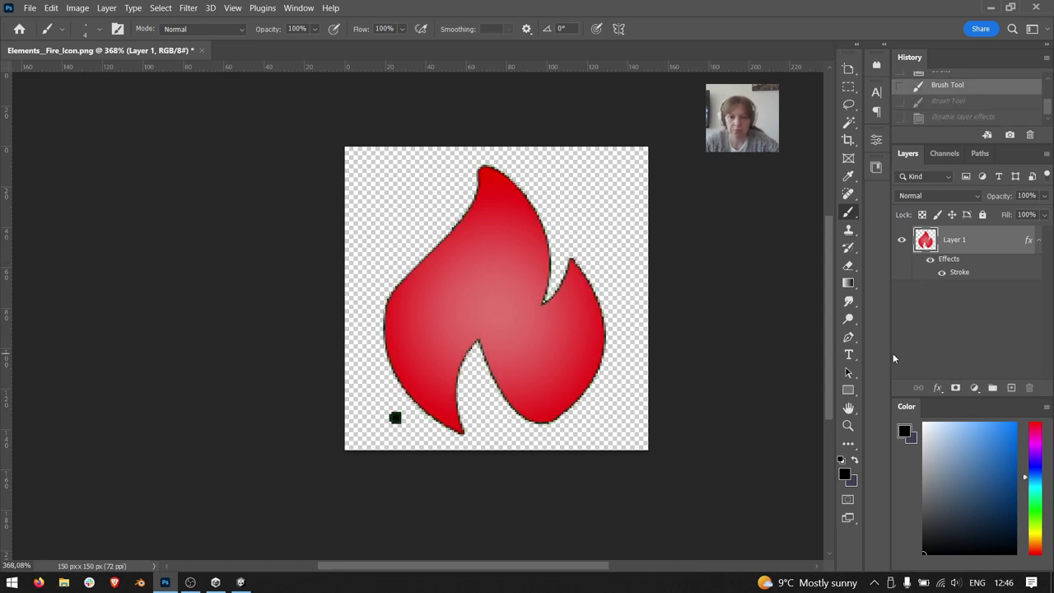
key(ctrl+z)
click(923, 426)
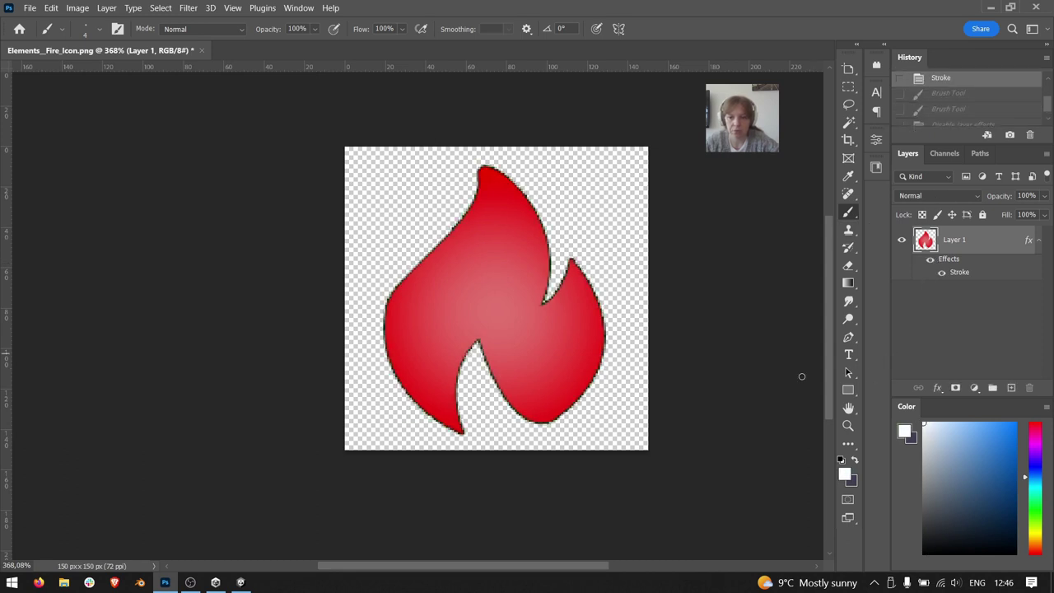
click(427, 424)
key(ctrl+z)
key(bracketleft)
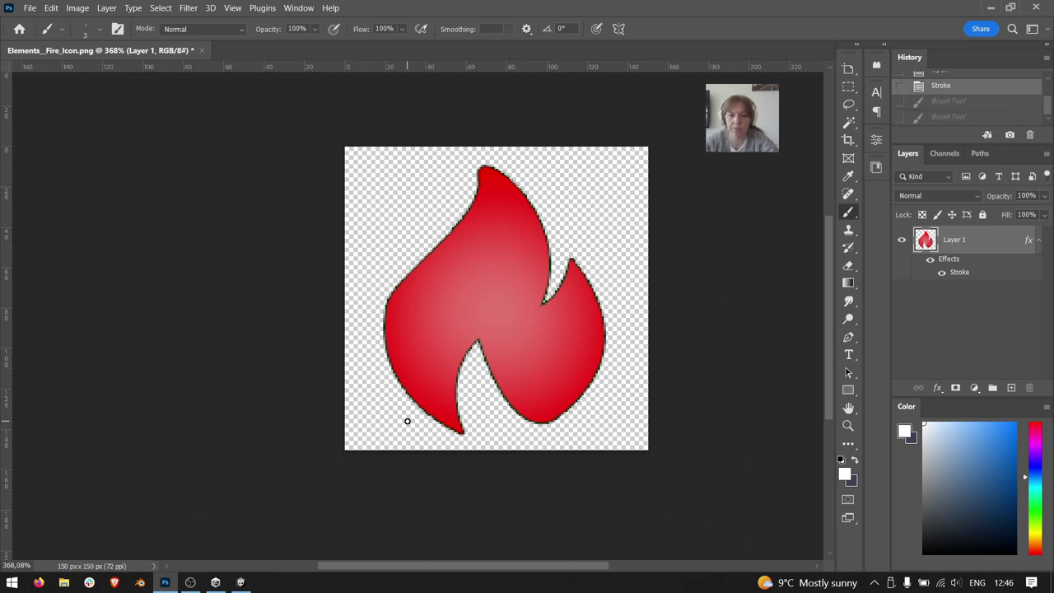
key(ctrl+shift+z)
key(ctrl+shift+z)
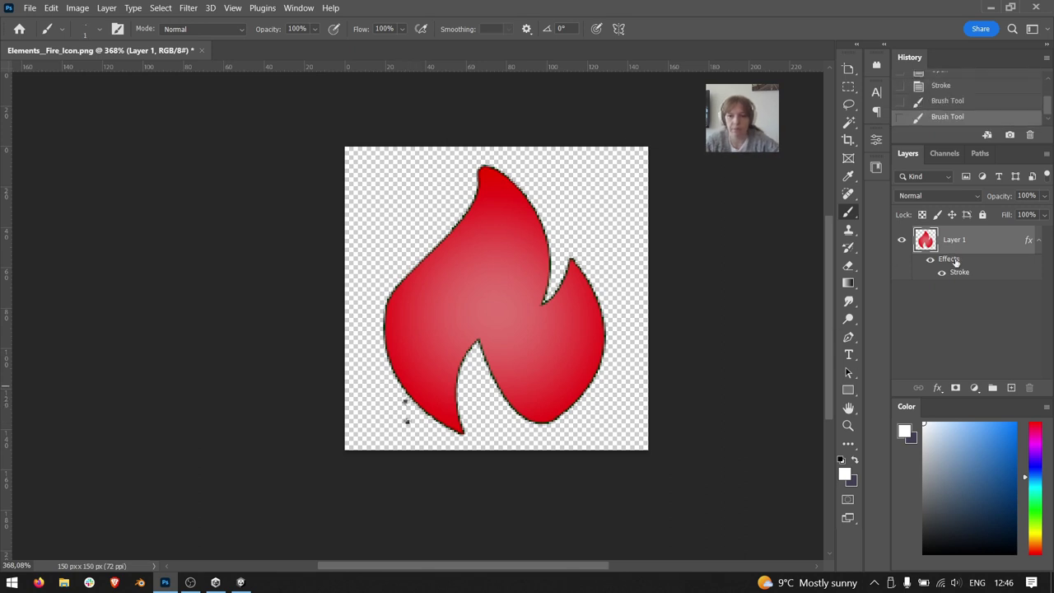
click(931, 260)
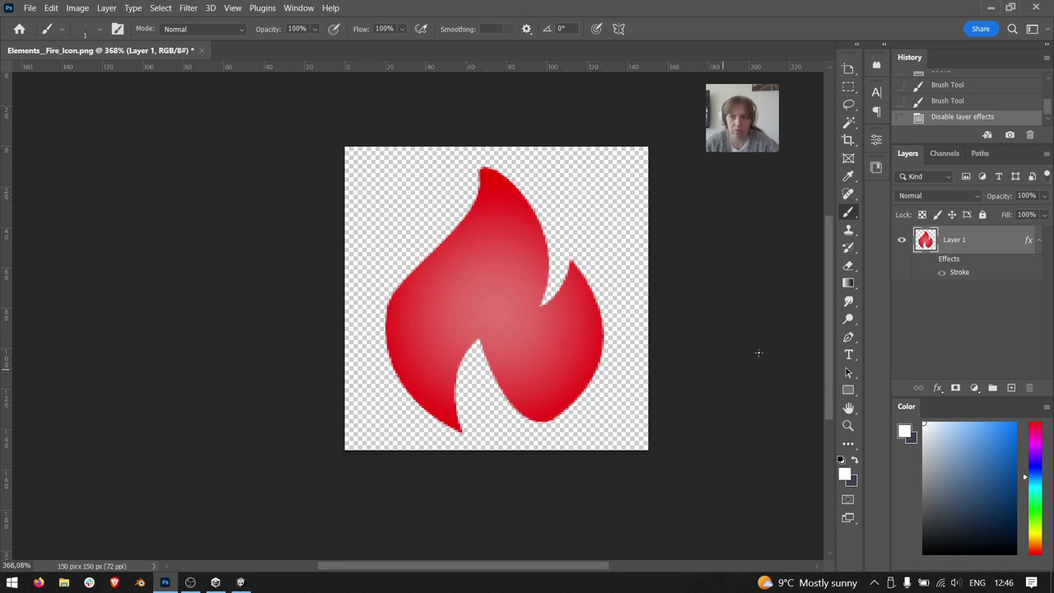
Toggle the fire layer's Effects back on and off again, leaving the outline hidden, then return to Unity
click(930, 261)
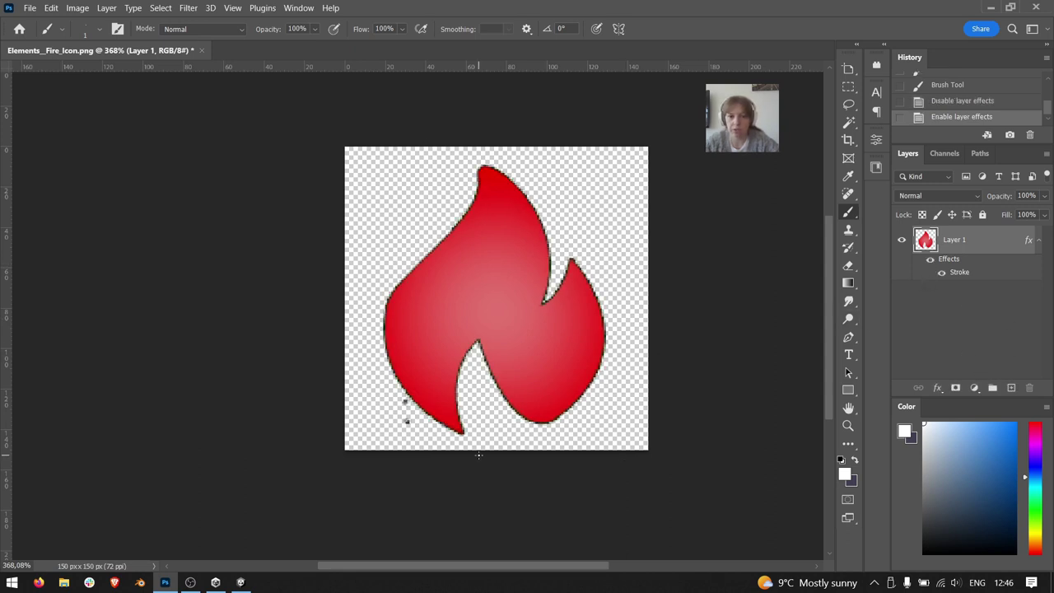
key(ctrl+z)
key(ctrl+z)
key(ctrl+z)
key(ctrl+z)
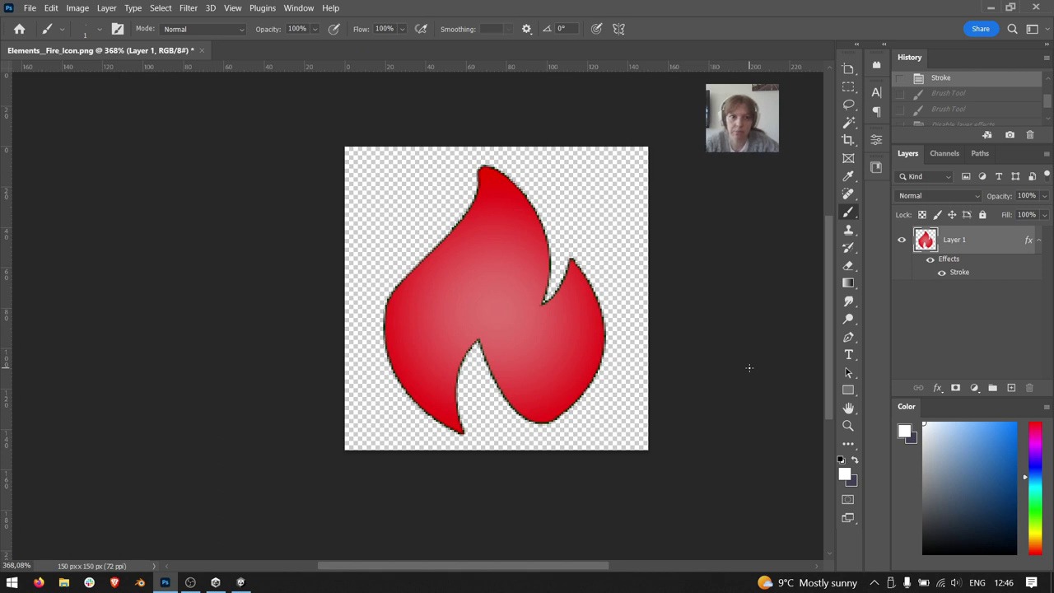
click(931, 260)
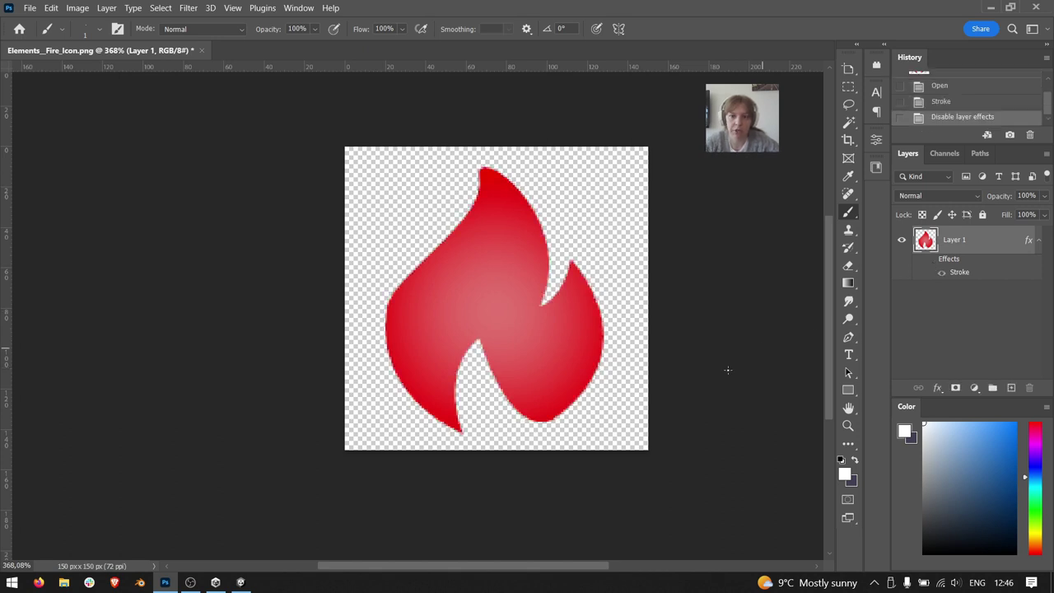
click(240, 582)
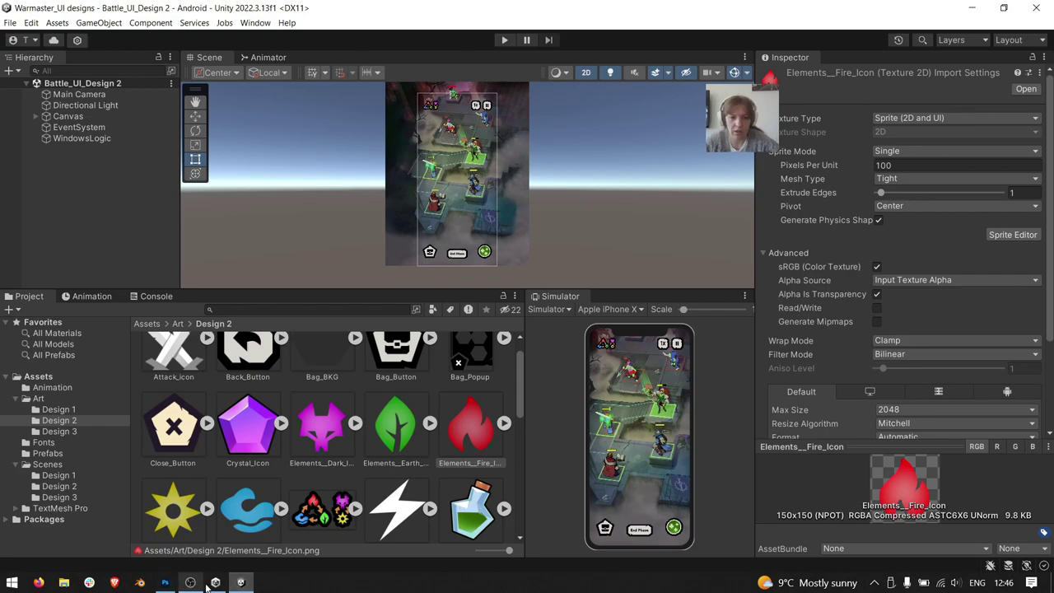
Scribble white brush strokes across the flame, save the PNG, and check the updated sprite in Unity
click(165, 582)
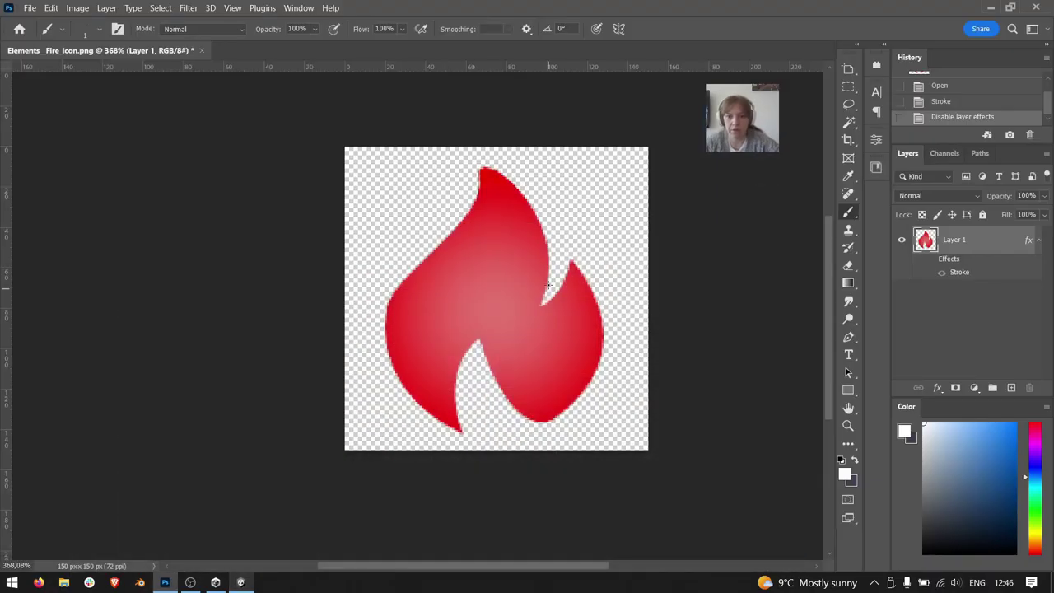
drag(444, 276, 566, 347)
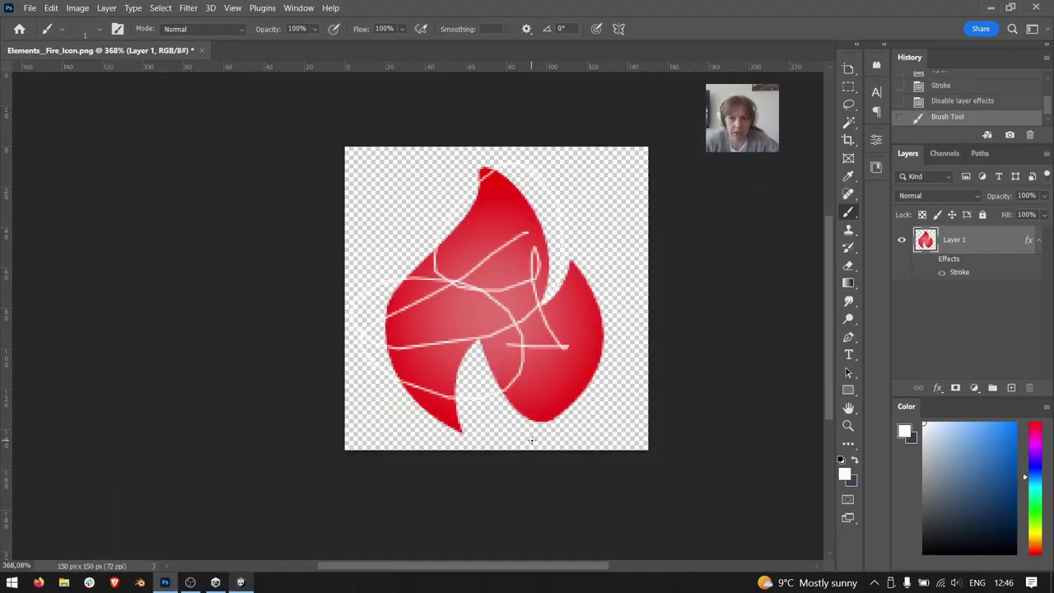
key(ctrl+s)
click(216, 582)
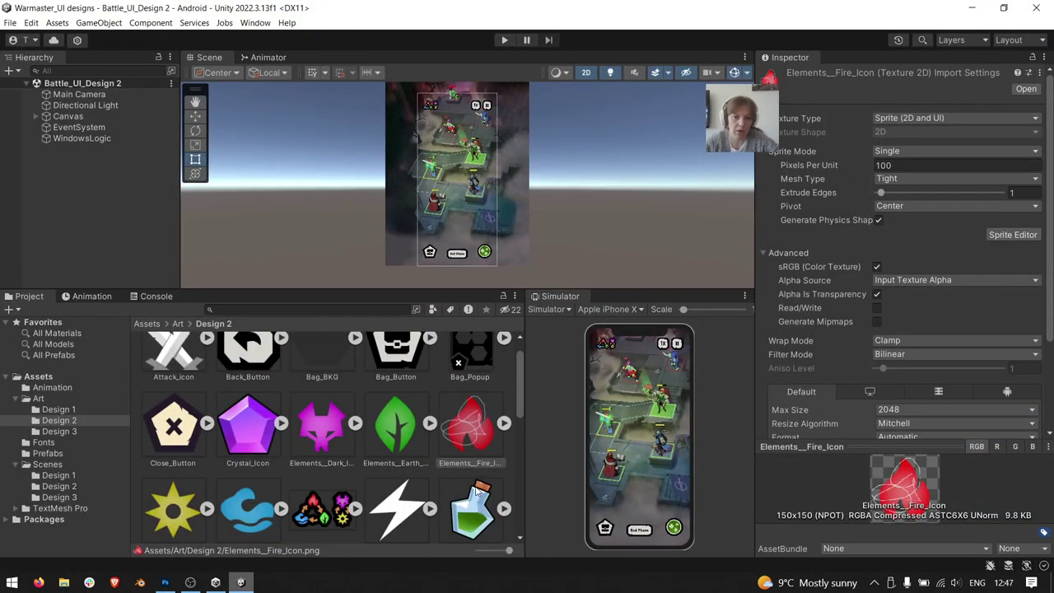
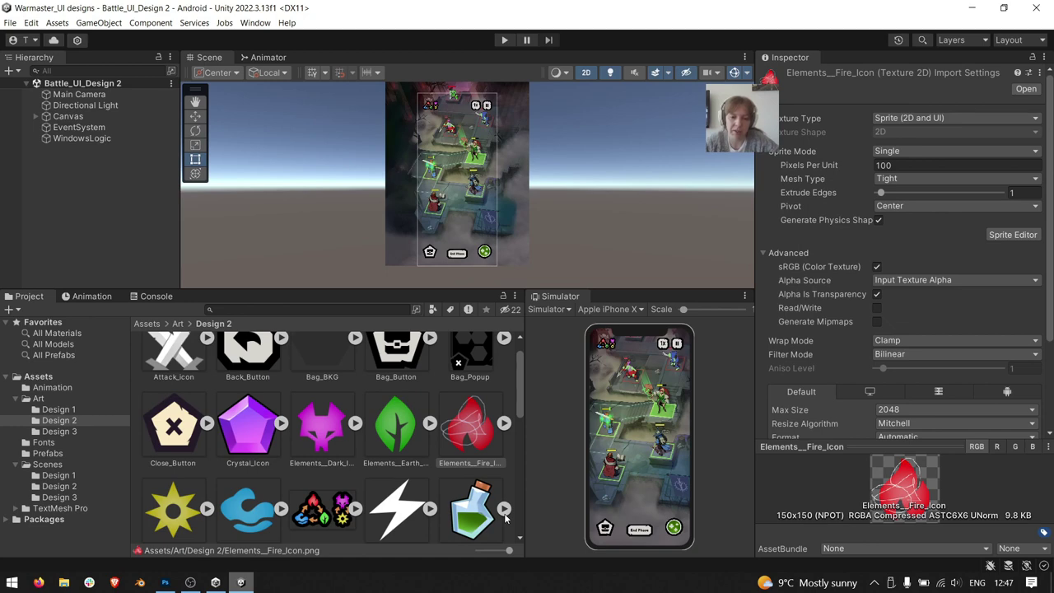
In Photoshop, undo the white brush strokes on the flame icon and save the file
key(alt+Tab)
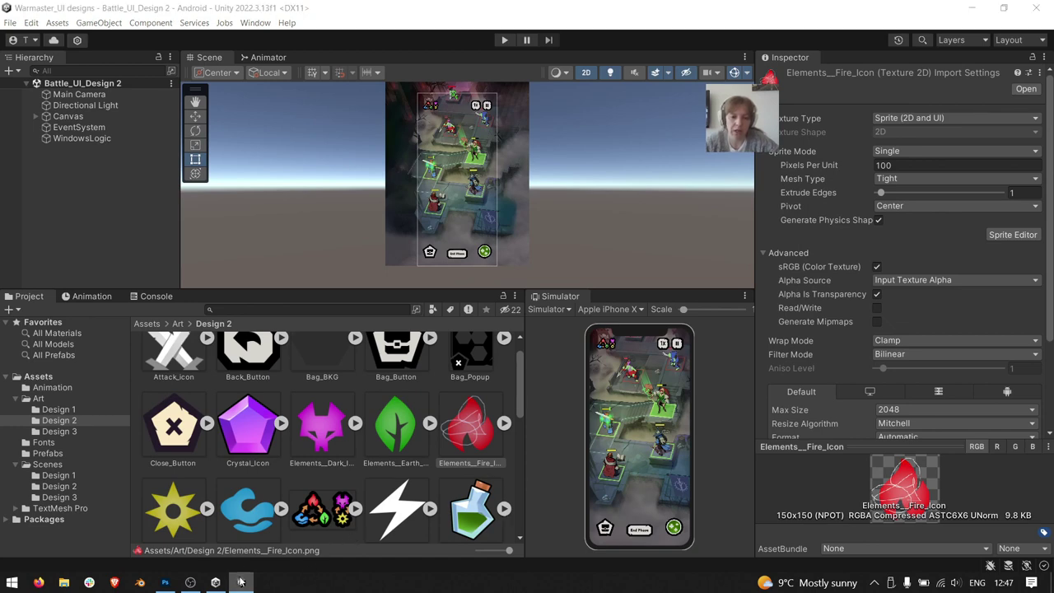
key(ctrl+z)
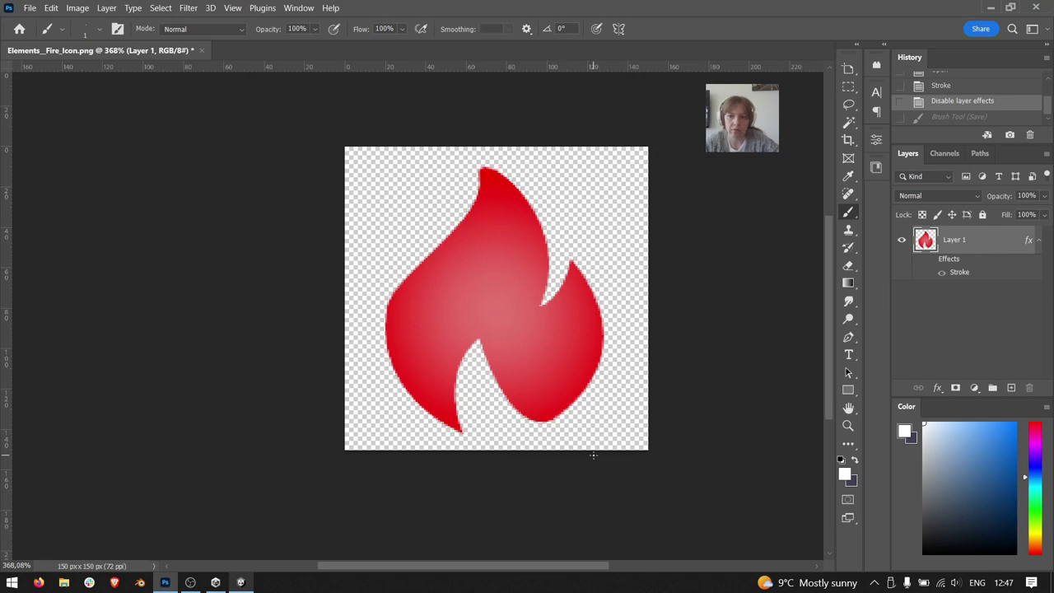
key(ctrl+s)
Back in Unity, check the 128x128 Energy_icon, then show the 202x128 Long_Locked_Button import settings
click(242, 584)
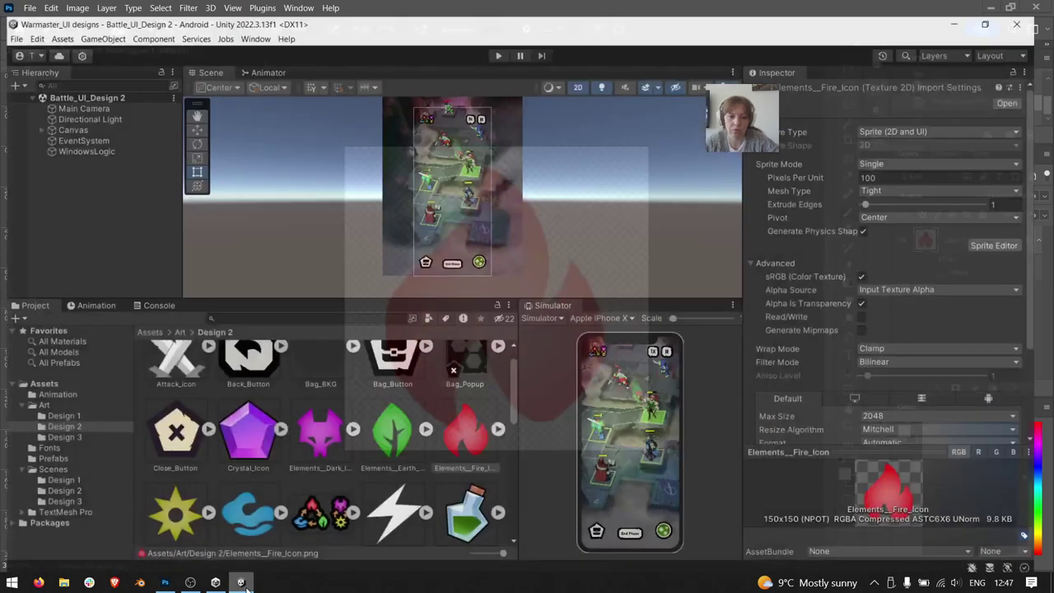
scroll(390, 465, down, 2)
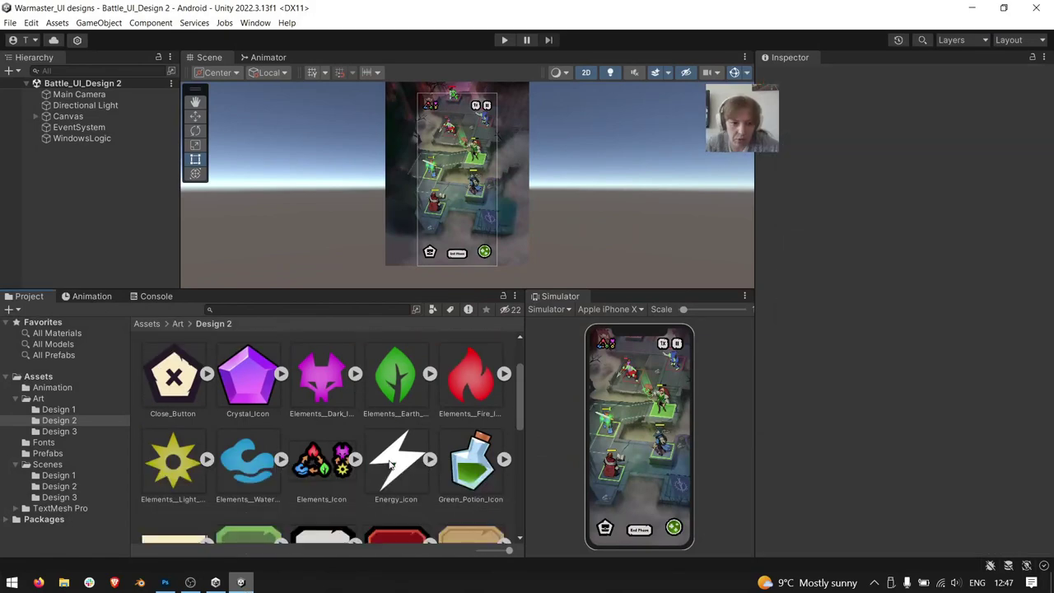
scroll(390, 465, down, 1)
click(388, 459)
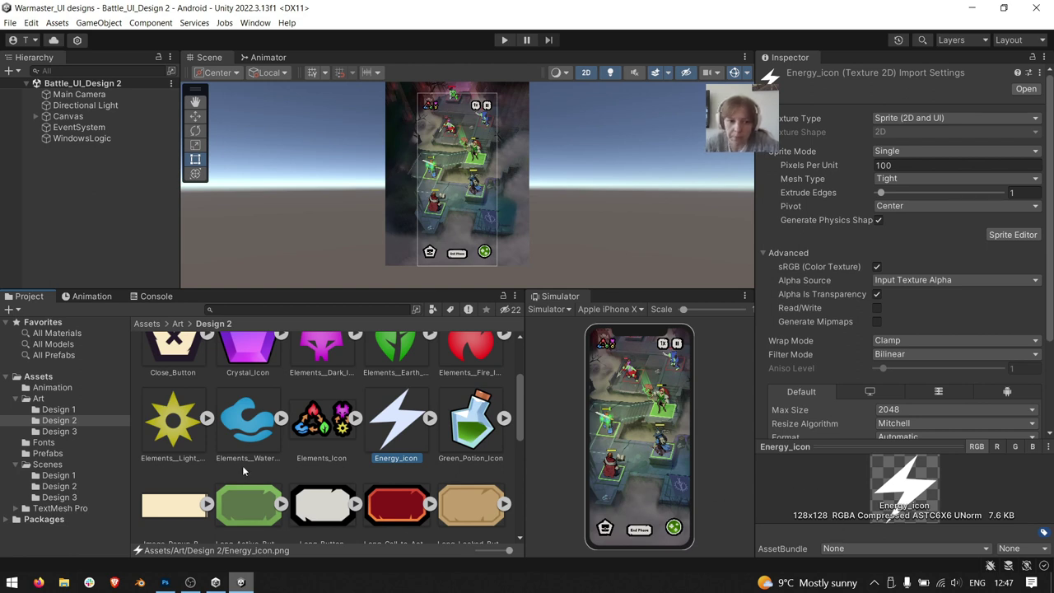
scroll(396, 481, down, 2)
scroll(396, 480, down, 2)
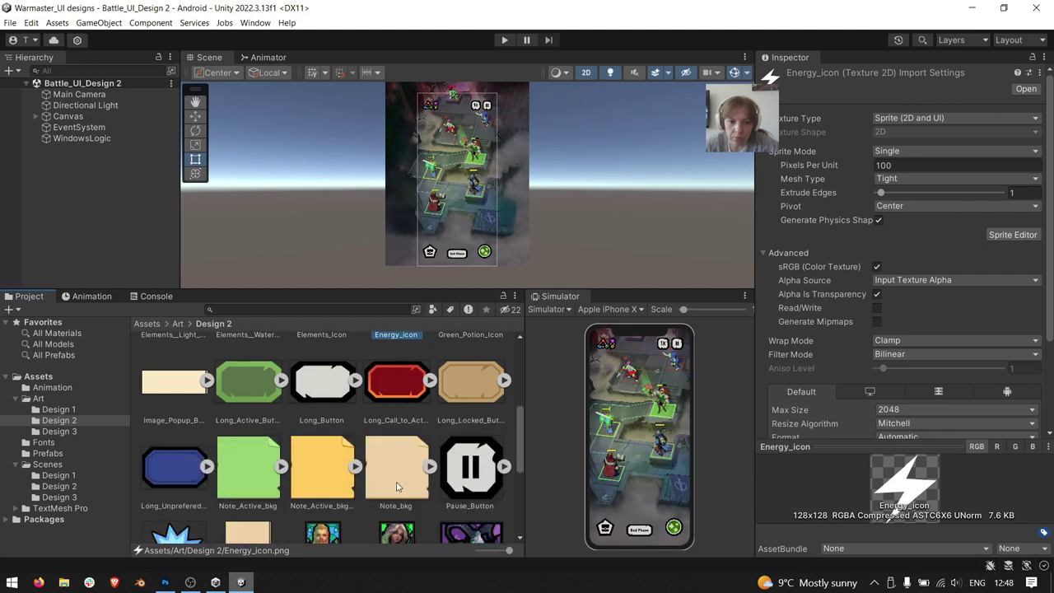
click(471, 399)
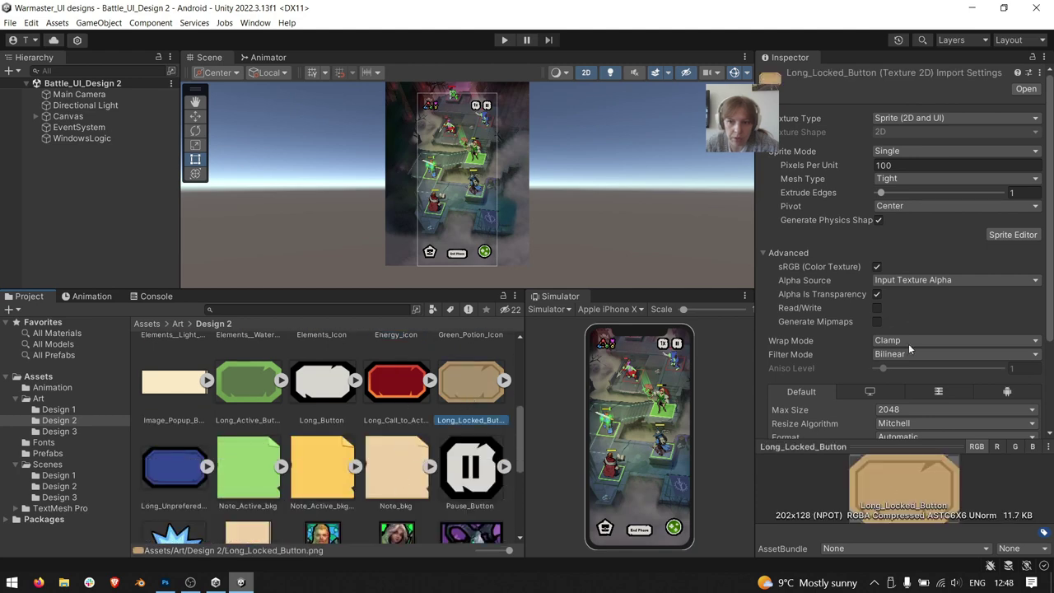
click(1002, 234)
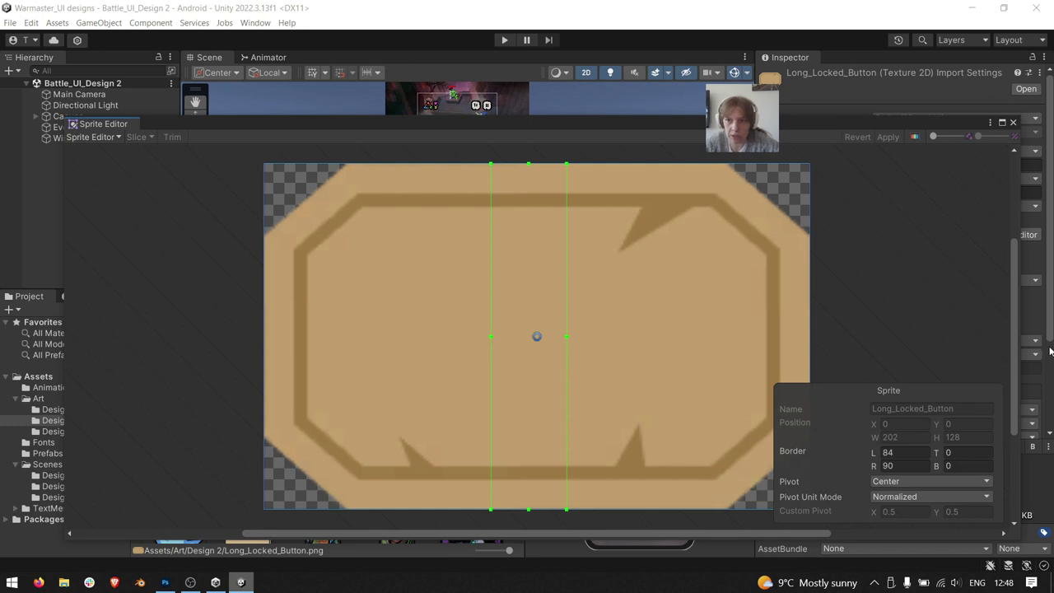
click(1014, 122)
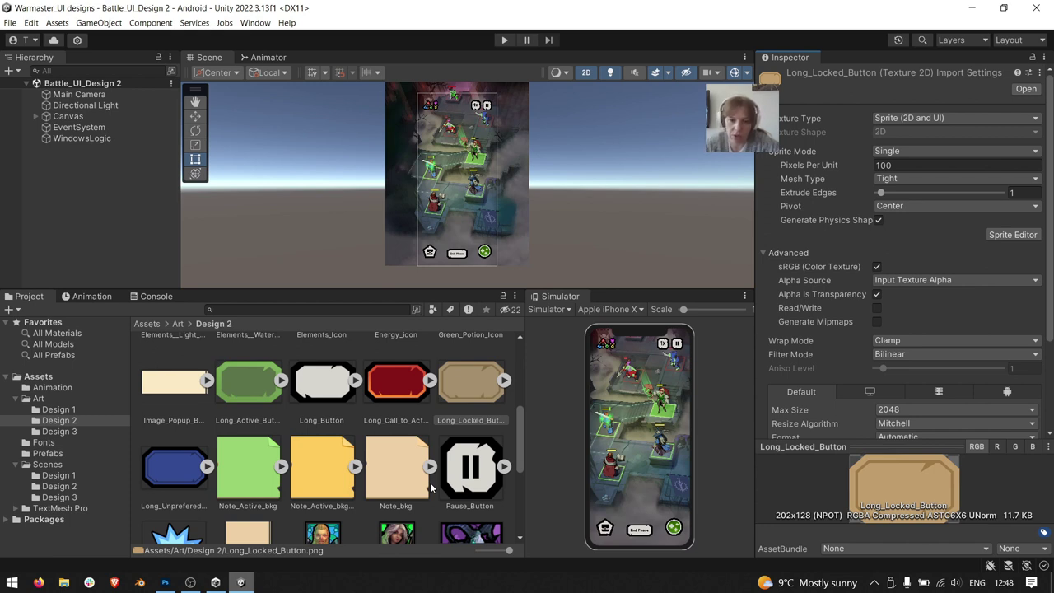
Inspect Portrait_Archer_Icon, keep the Automatic texture format, and enlarge its preview
scroll(363, 457, down, 2)
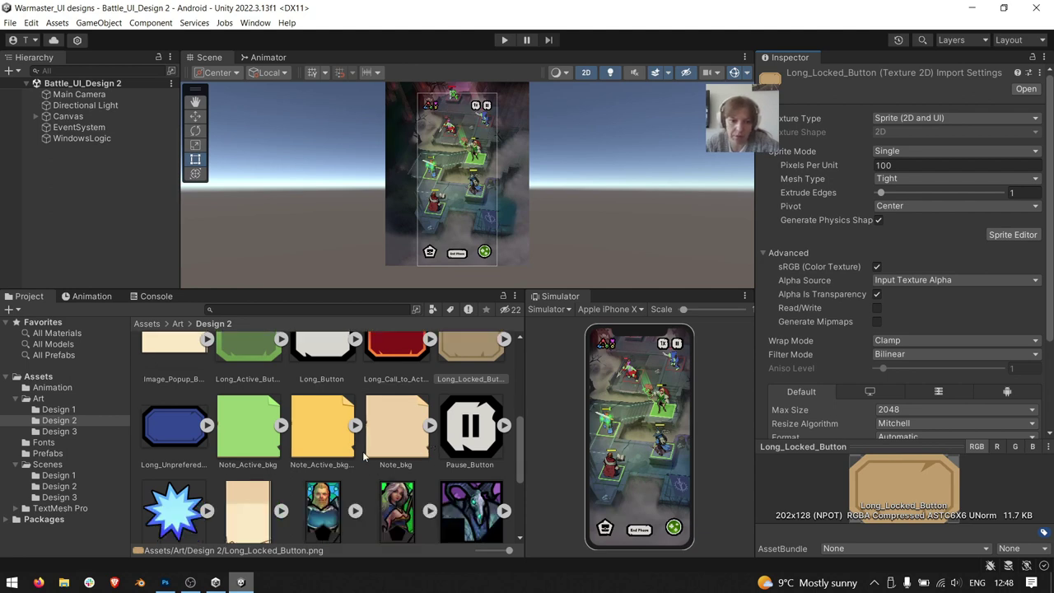
scroll(364, 457, down, 2)
scroll(362, 455, down, 2)
scroll(369, 448, down, 2)
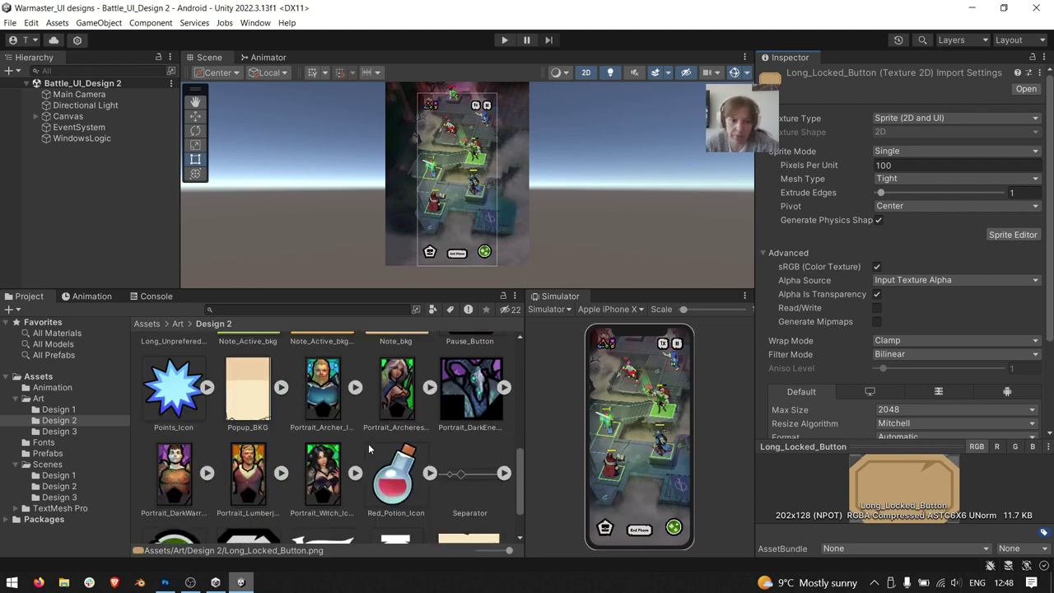
click(337, 393)
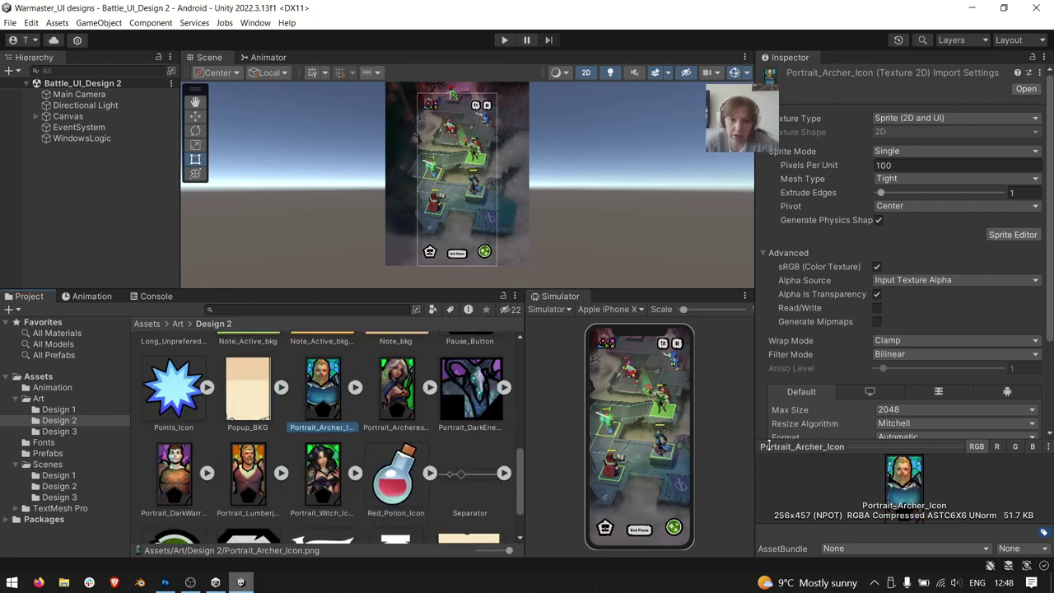
click(912, 437)
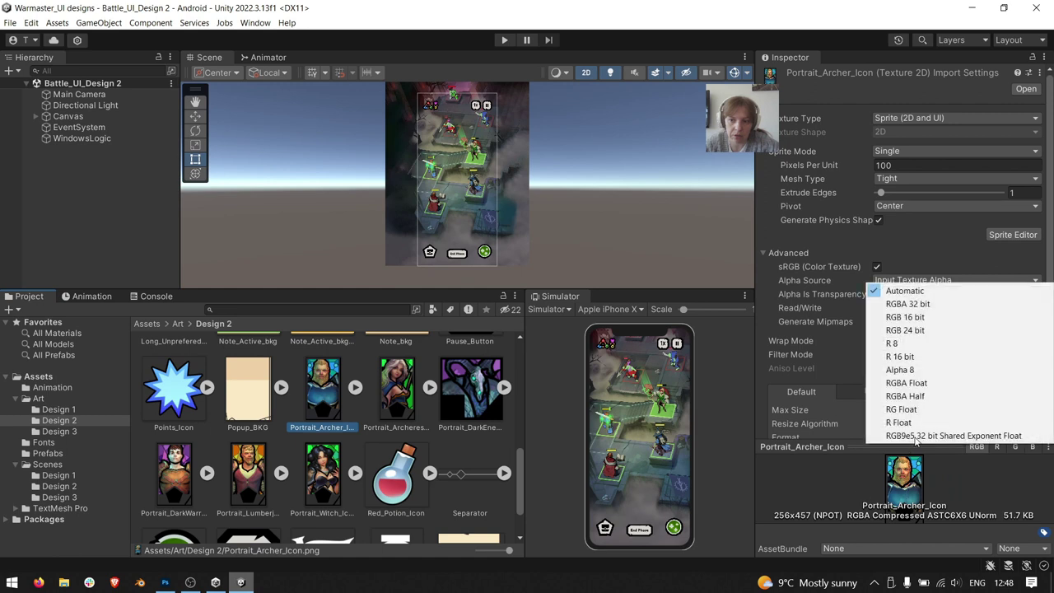
click(915, 446)
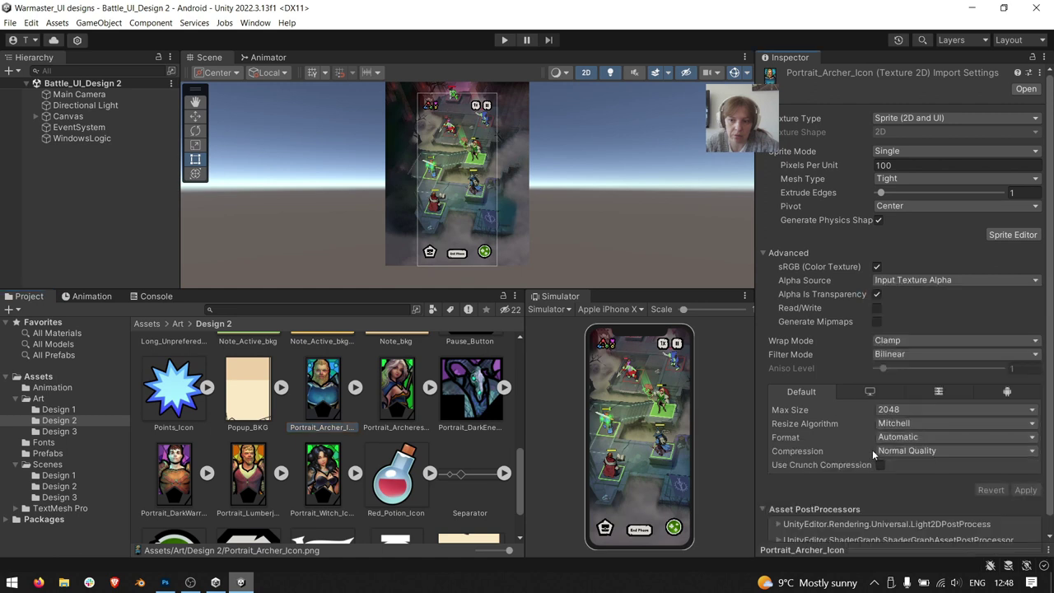
click(787, 547)
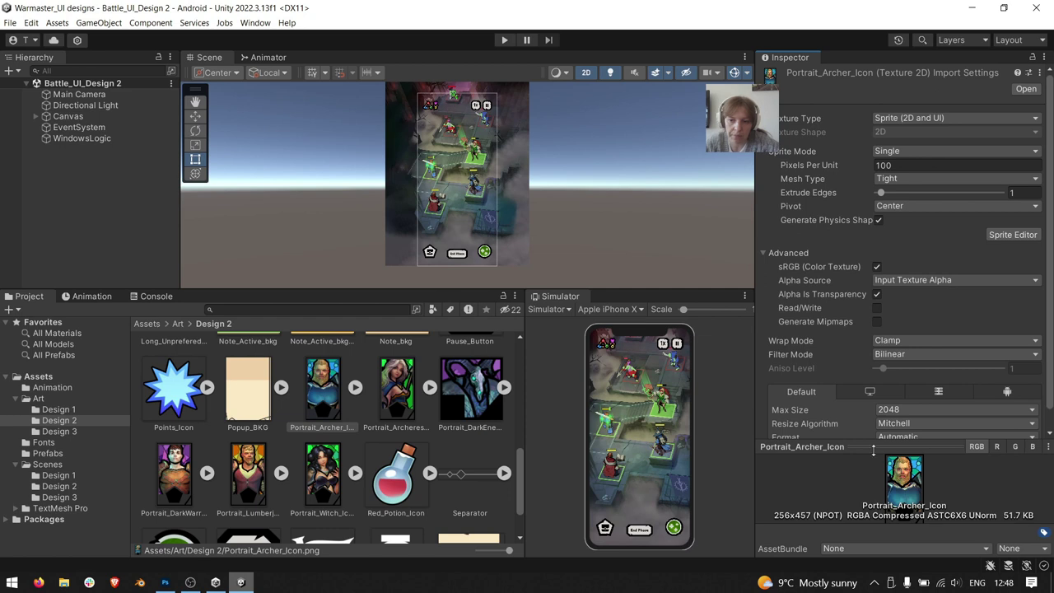
drag(874, 449, 874, 250)
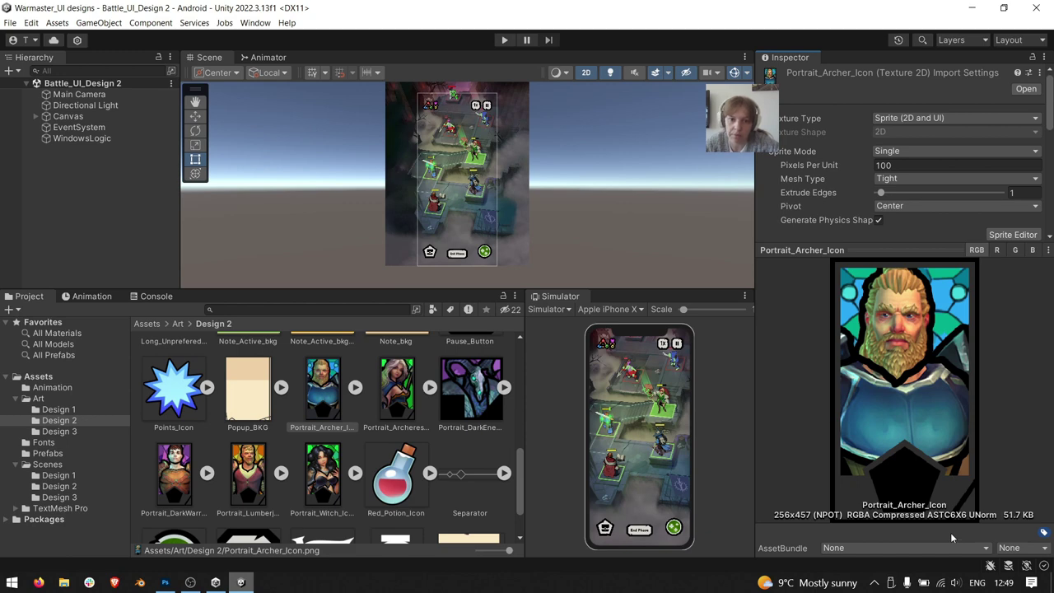
Select the 256x256 Red_Potion_Icon sprite to show its import settings
scroll(312, 461, down, 2)
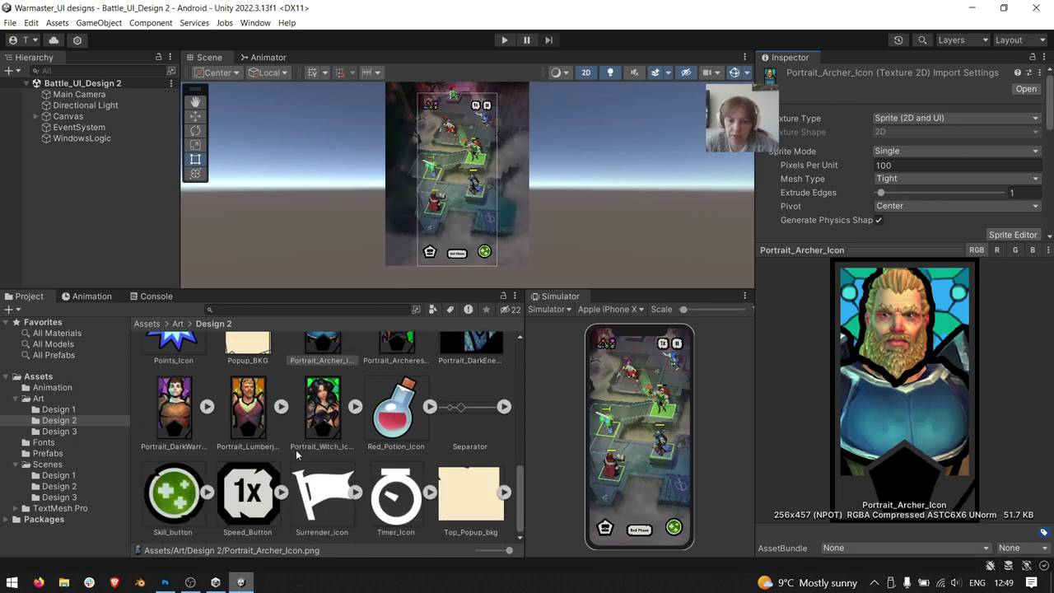
scroll(313, 486, up, 5)
scroll(312, 485, up, 3)
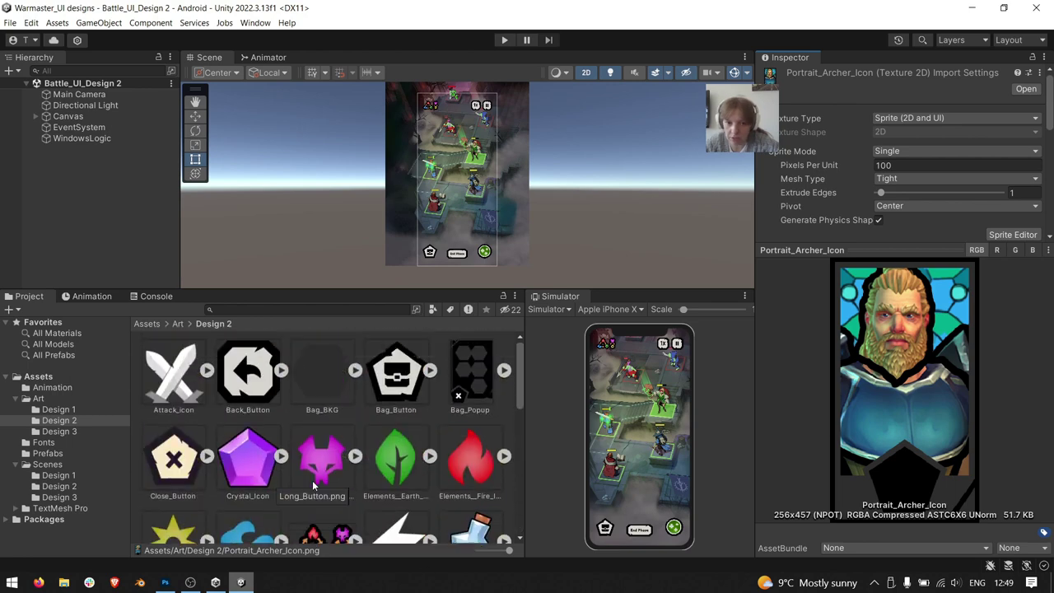
scroll(313, 486, down, 2)
scroll(313, 485, down, 3)
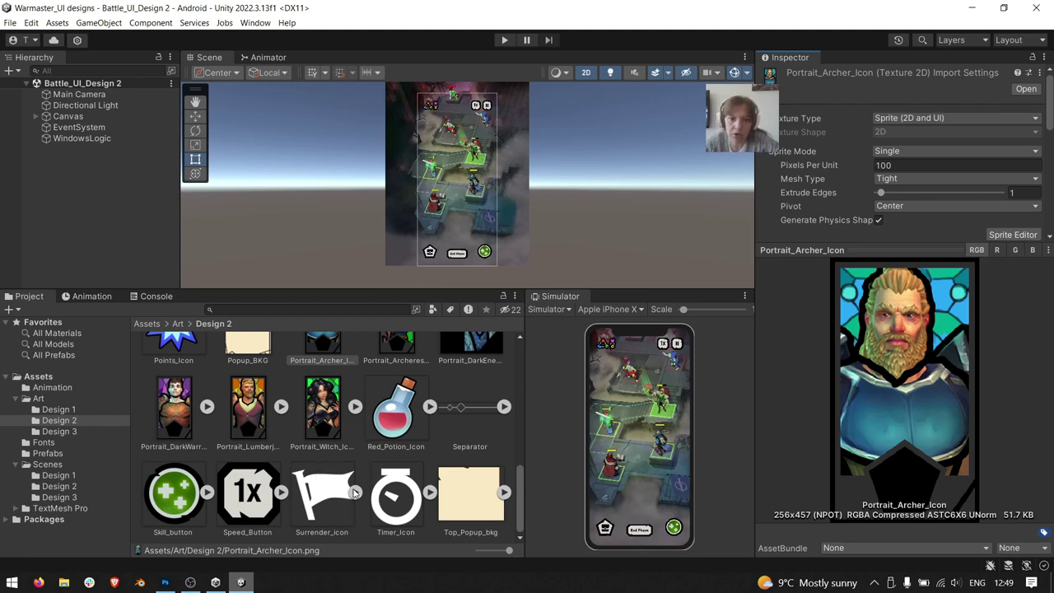
click(381, 443)
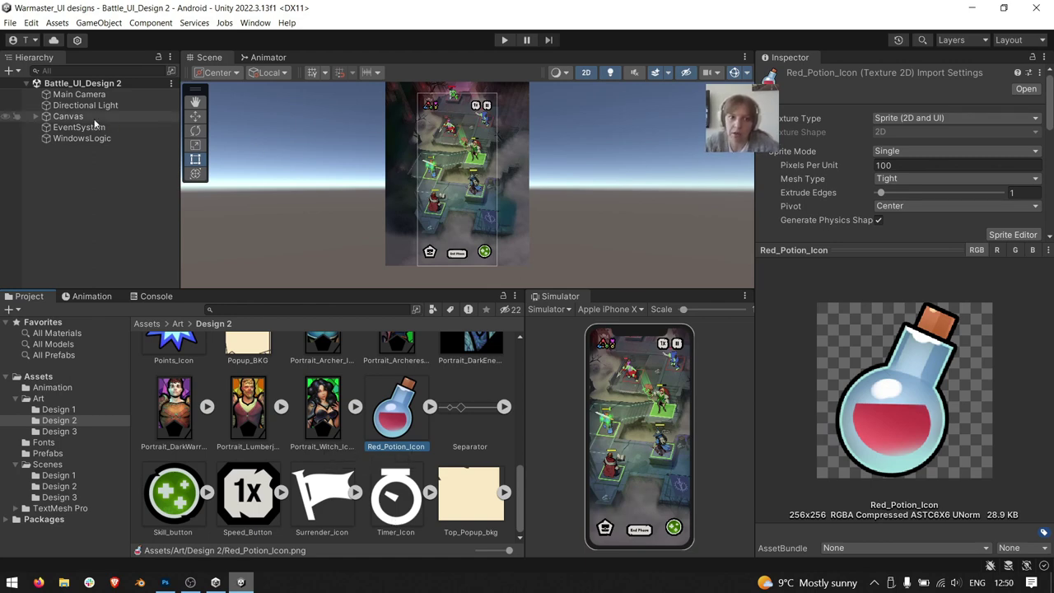
Select Bag_button under the Canvas and add a Shadow component to it
click(33, 127)
click(35, 121)
click(36, 117)
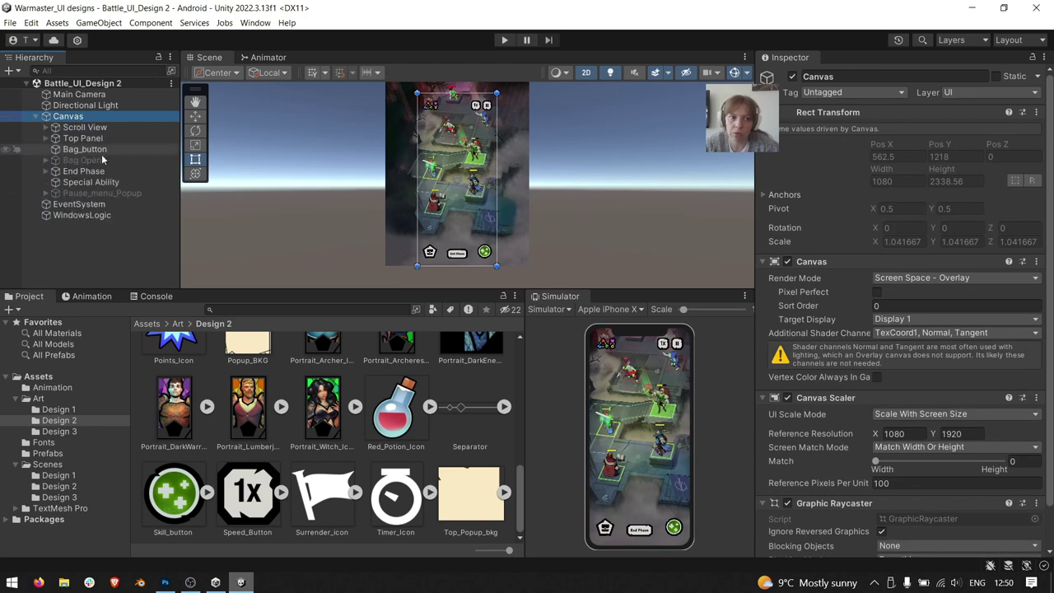
click(92, 150)
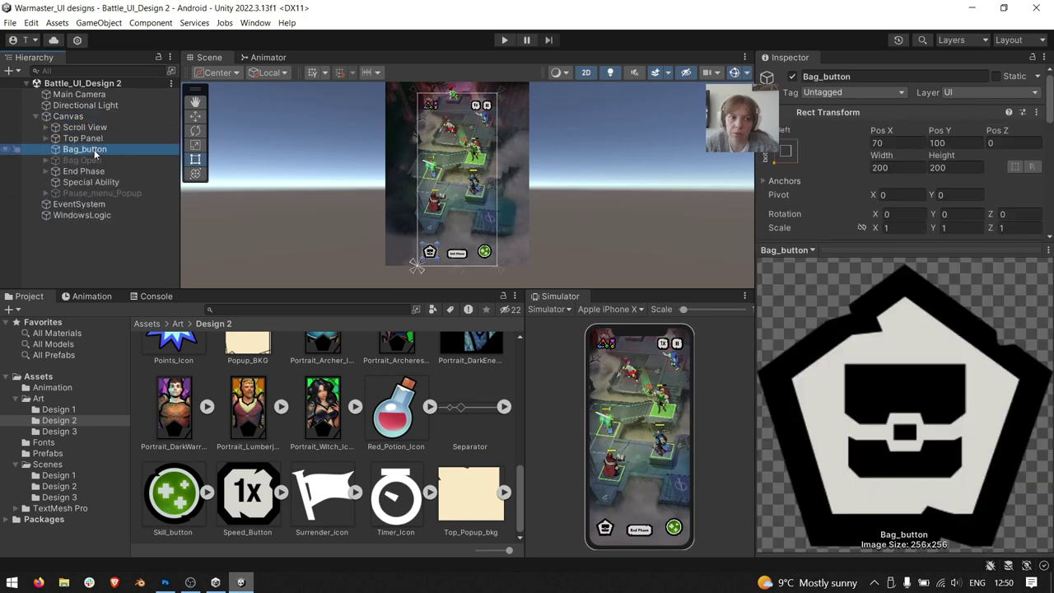
click(848, 262)
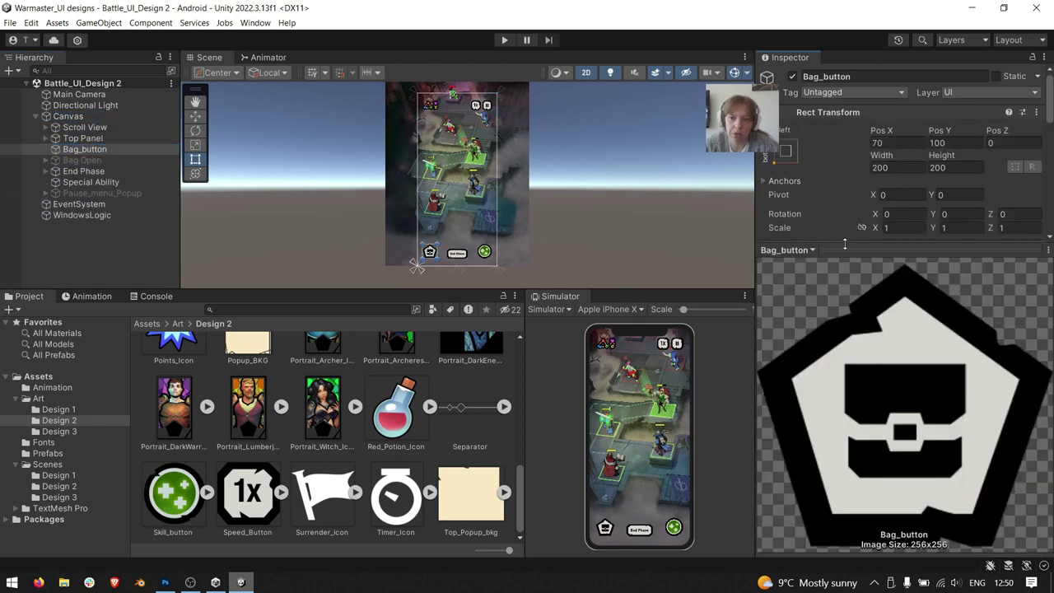
drag(844, 244, 844, 445)
scroll(908, 323, down, 5)
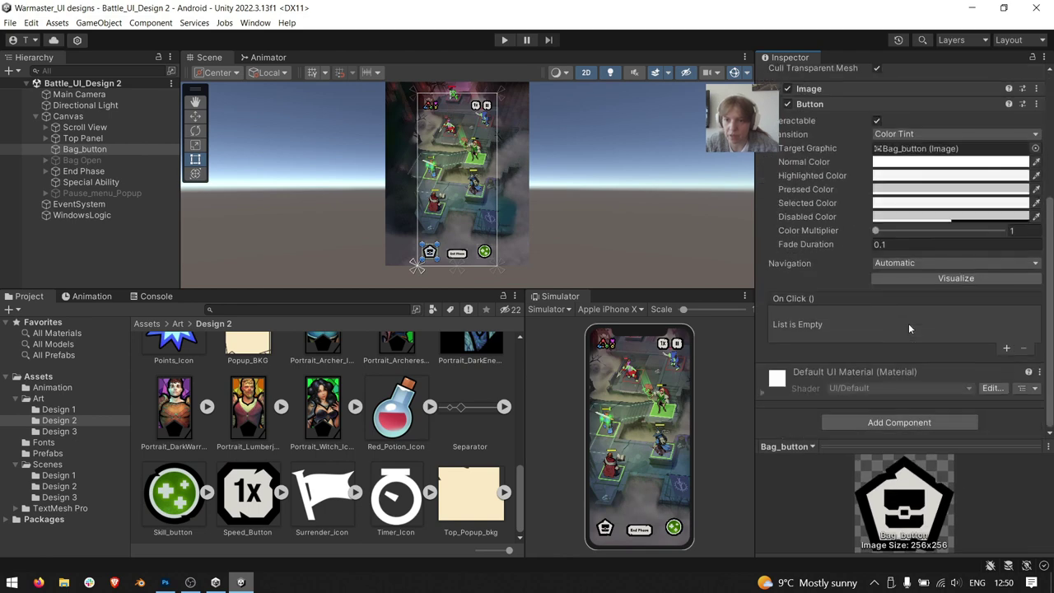
click(904, 422)
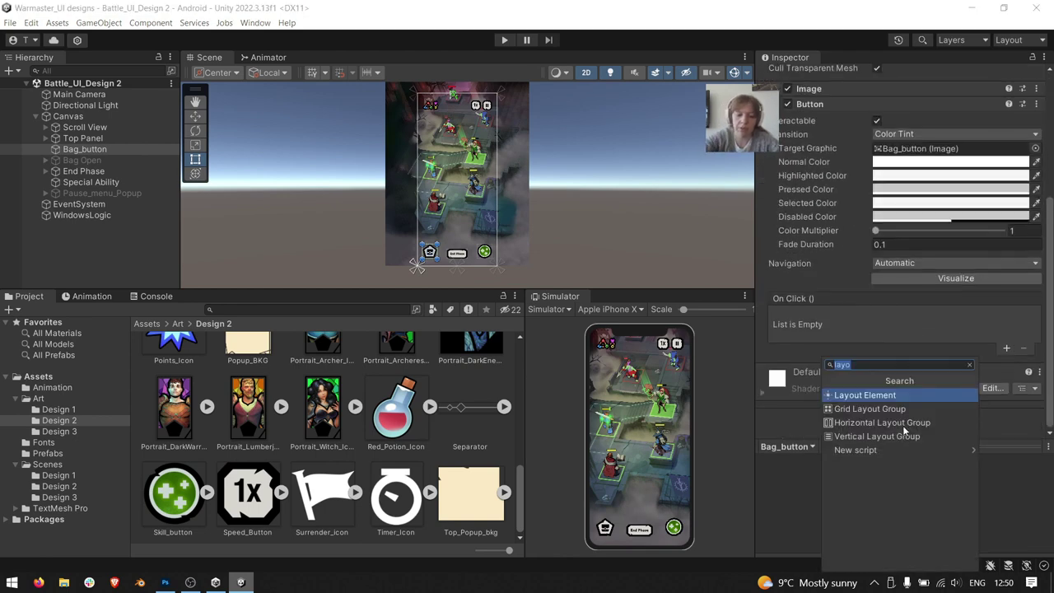
text(shadow)
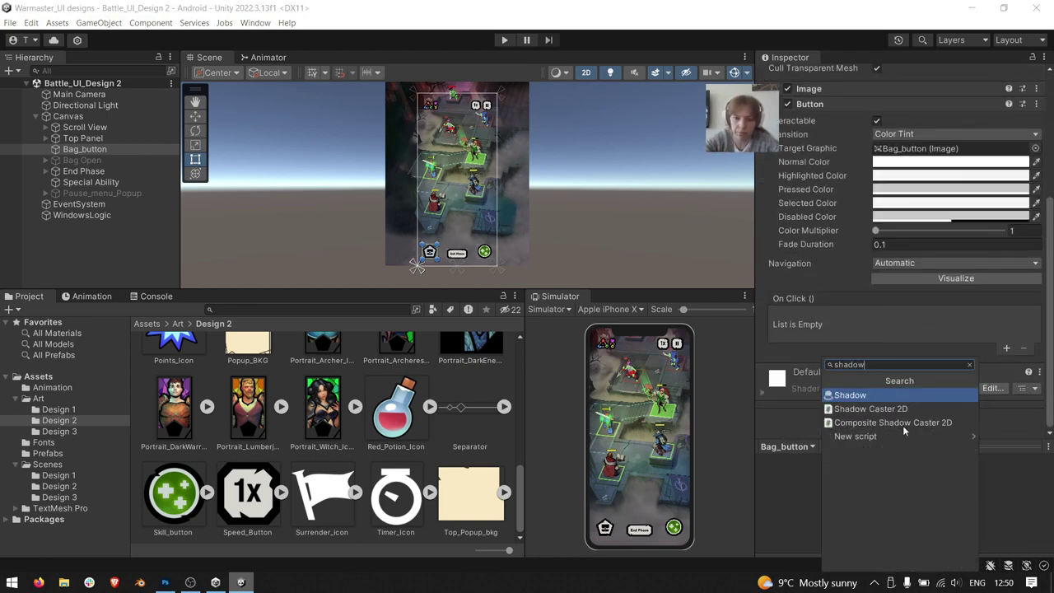
key(Return)
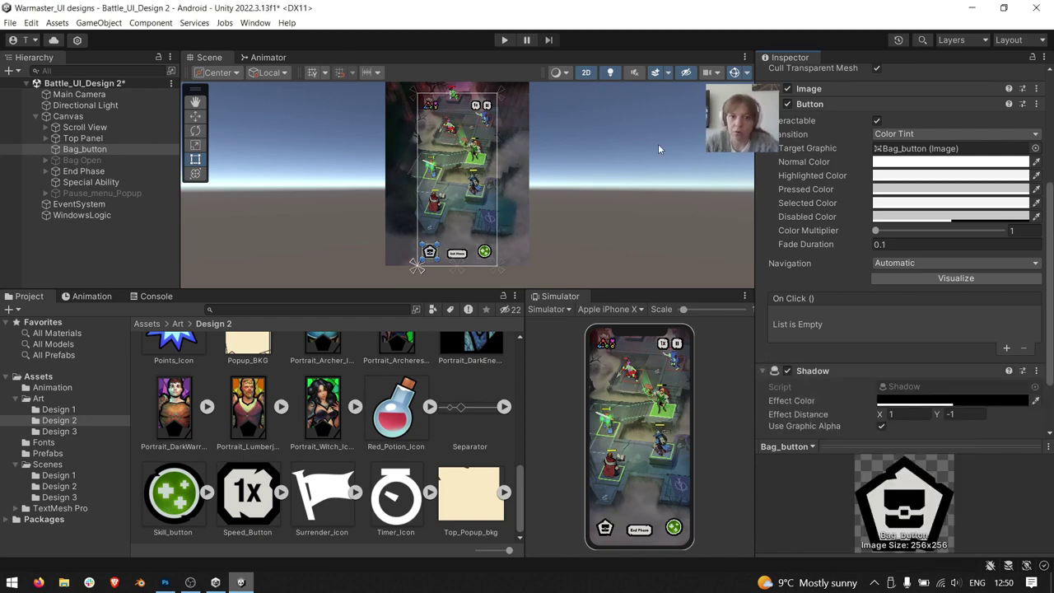
Frame the Bag button and push its shadow's Effect Distance down and to the left
scroll(400, 252, up, 2)
scroll(400, 249, up, 3)
scroll(401, 249, up, 3)
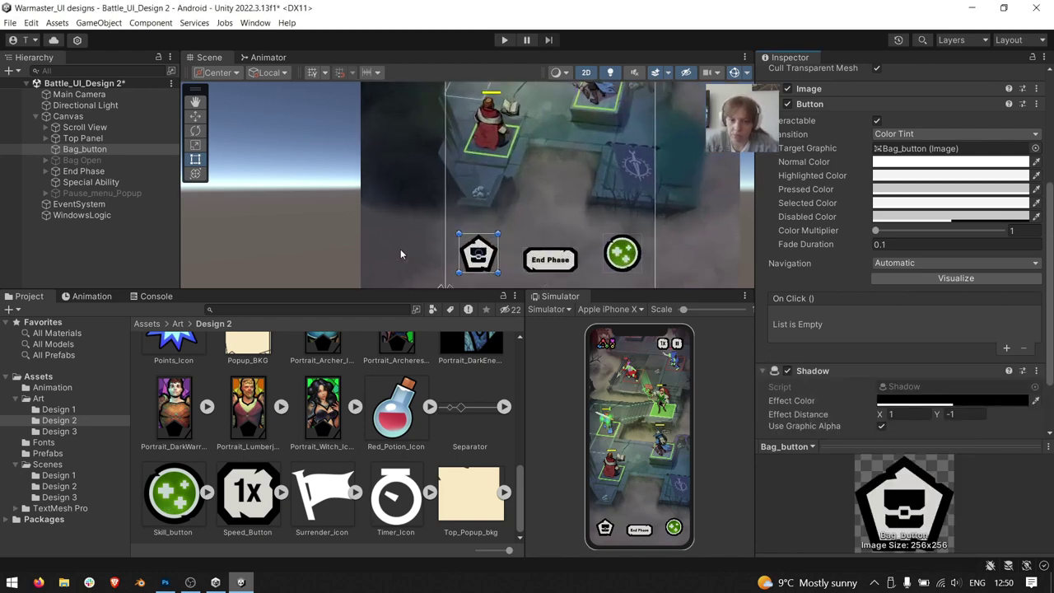
scroll(400, 248, up, 3)
scroll(400, 250, up, 3)
scroll(400, 250, up, 2)
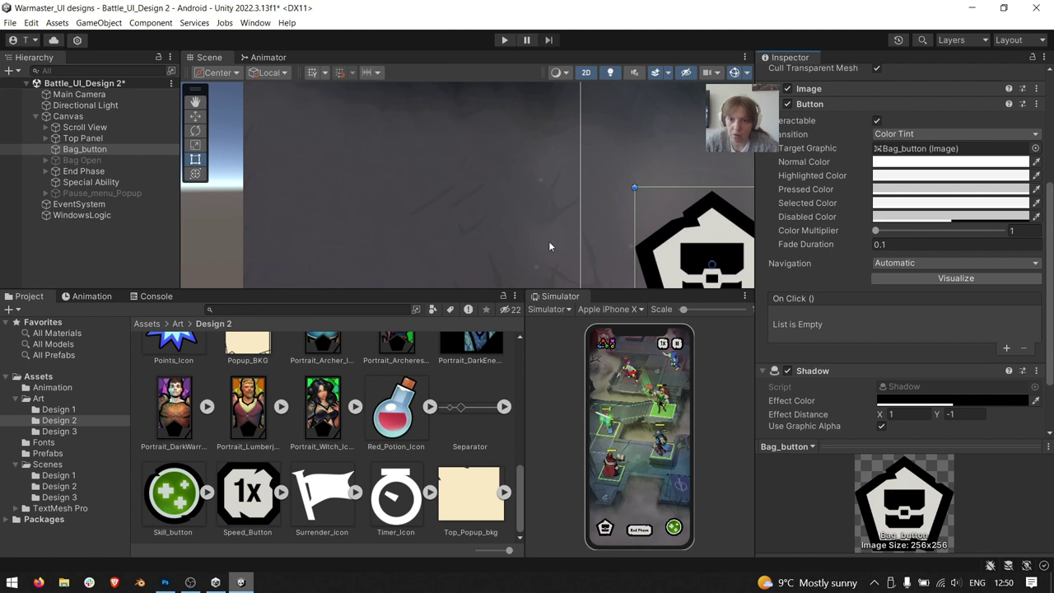
key(f)
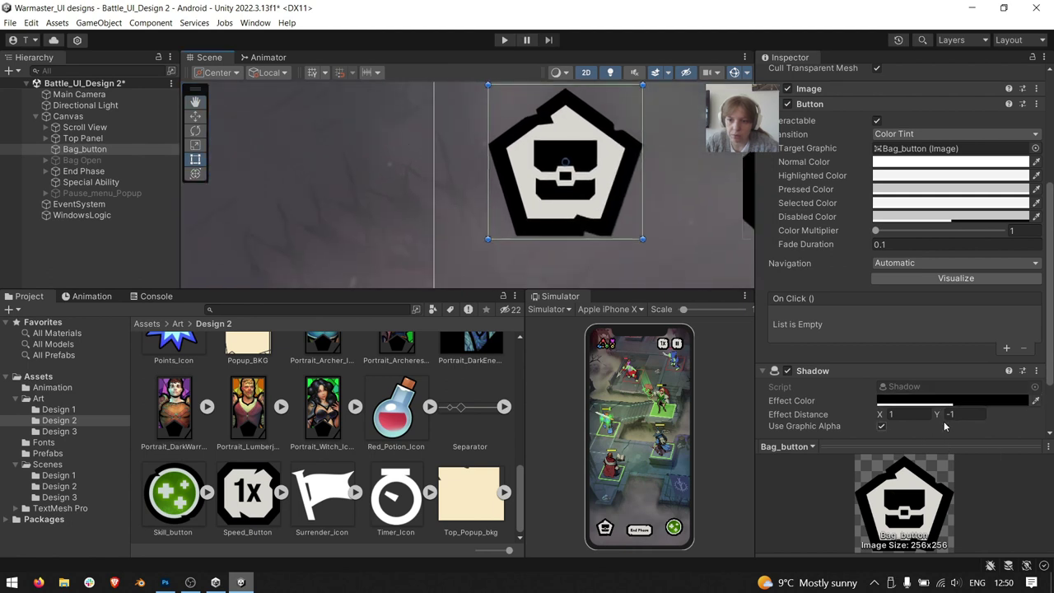
drag(938, 414, 719, 403)
drag(880, 414, 669, 411)
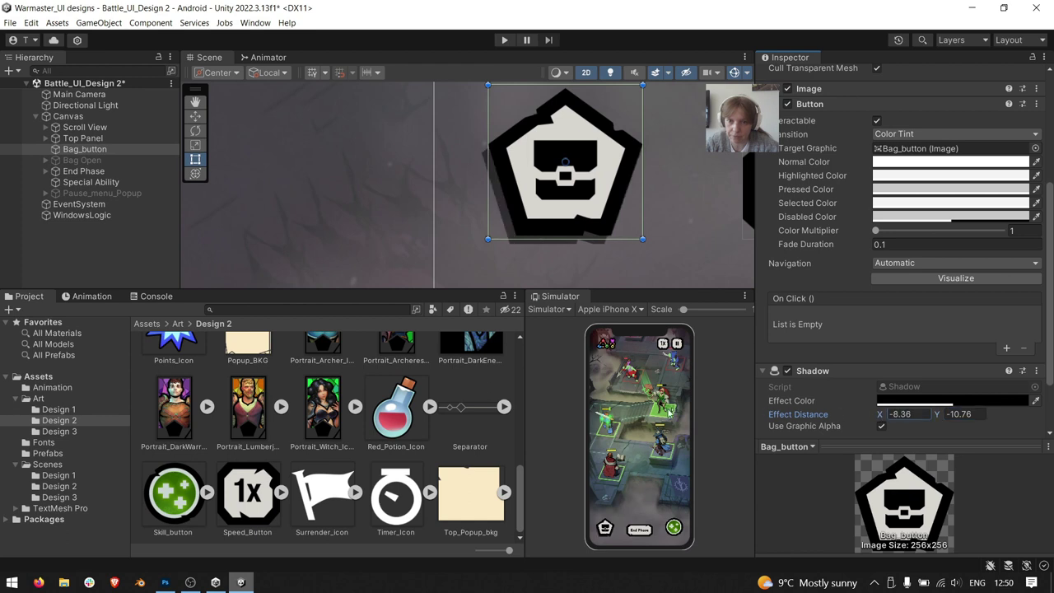
Make the shadow opaque magenta FF00D0 at distance (-22.6, -10.76), then reselect Red_Potion_Icon
click(971, 401)
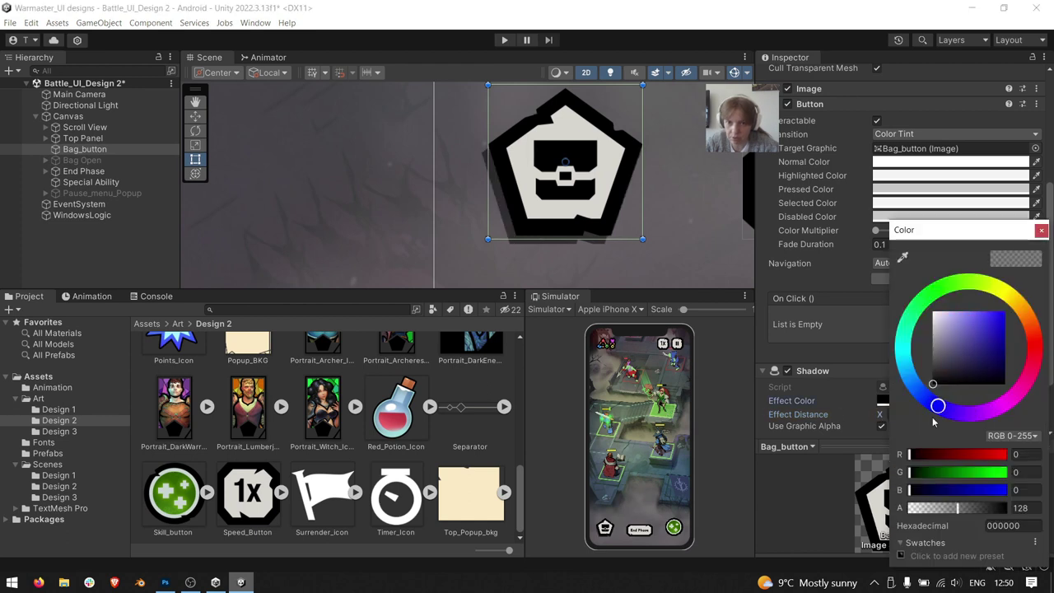
drag(937, 408, 1012, 398)
drag(984, 334, 1004, 311)
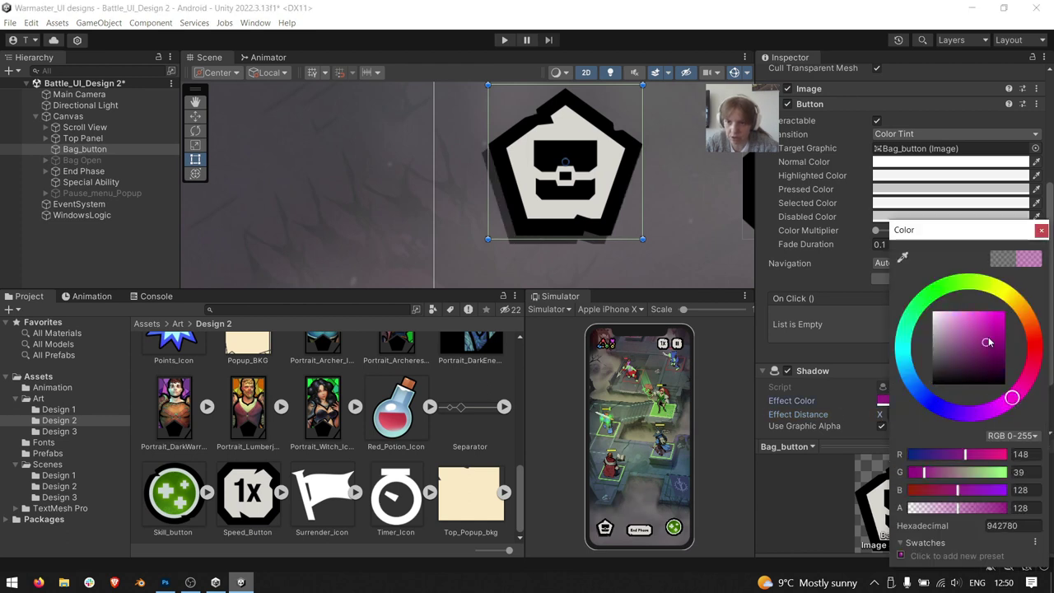
click(1041, 230)
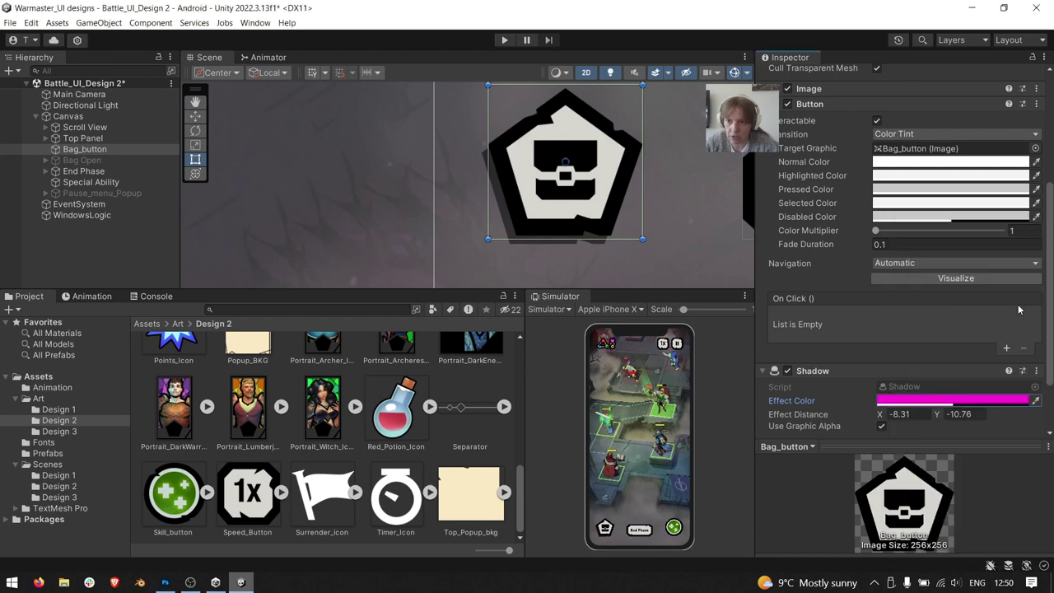
click(978, 401)
click(1021, 508)
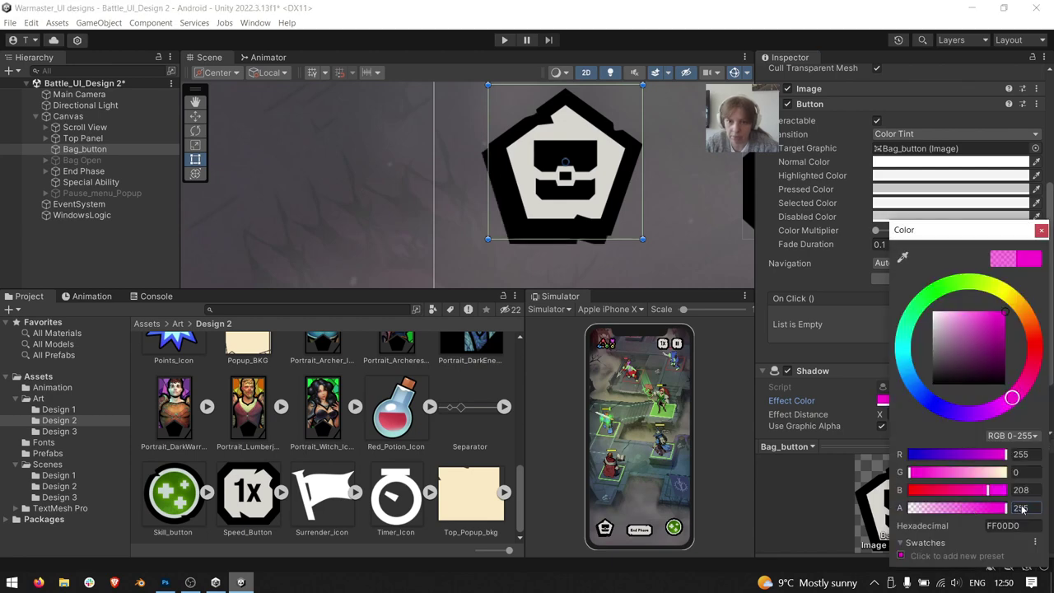
key(Return)
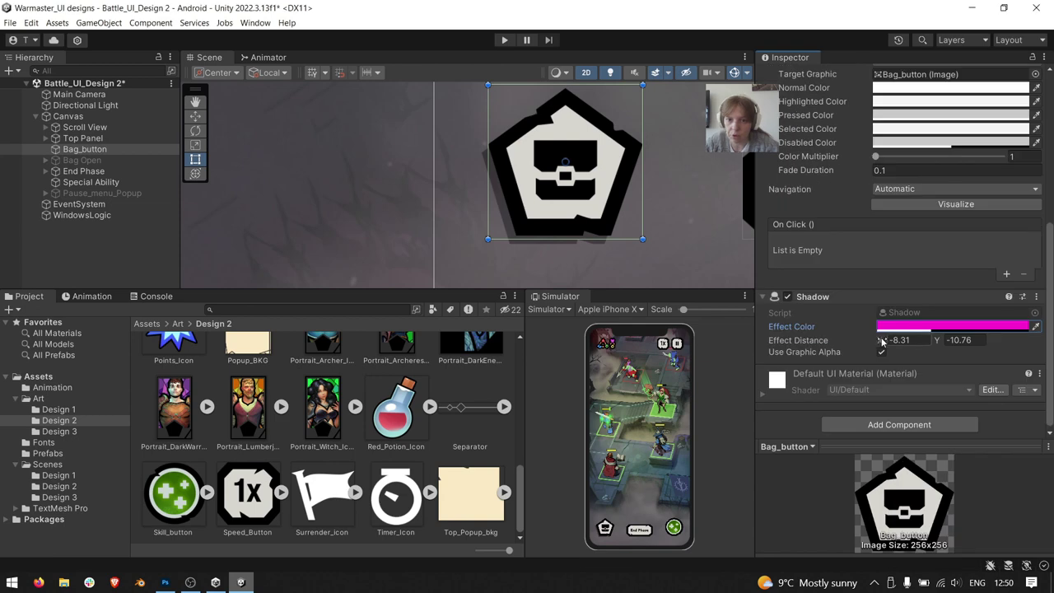
mouse_move(108, 360)
mouse_down()
mouse_move(897, 298)
mouse_move(882, 408)
mouse_up()
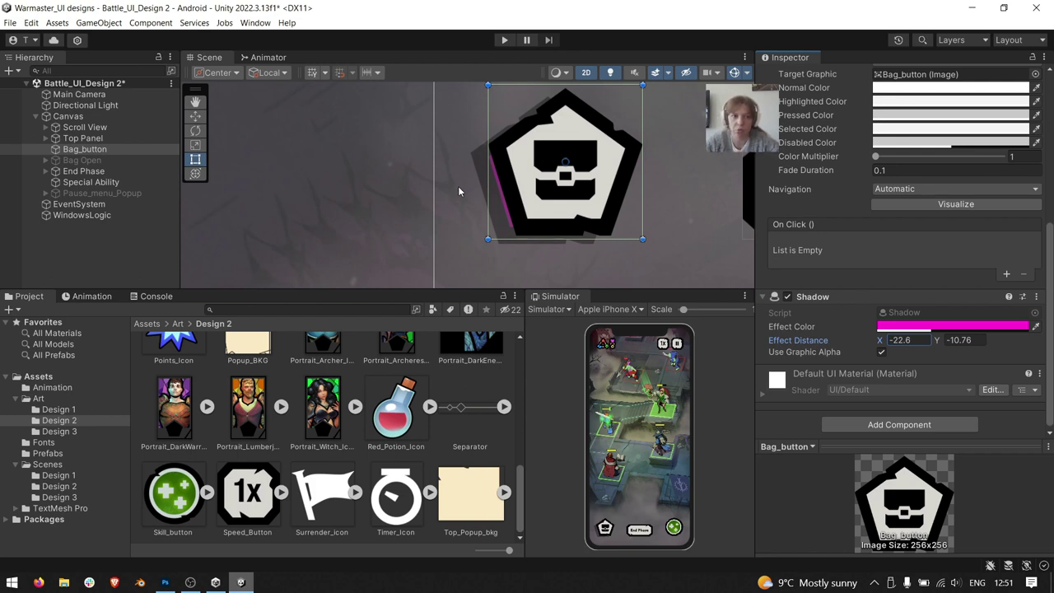
click(398, 410)
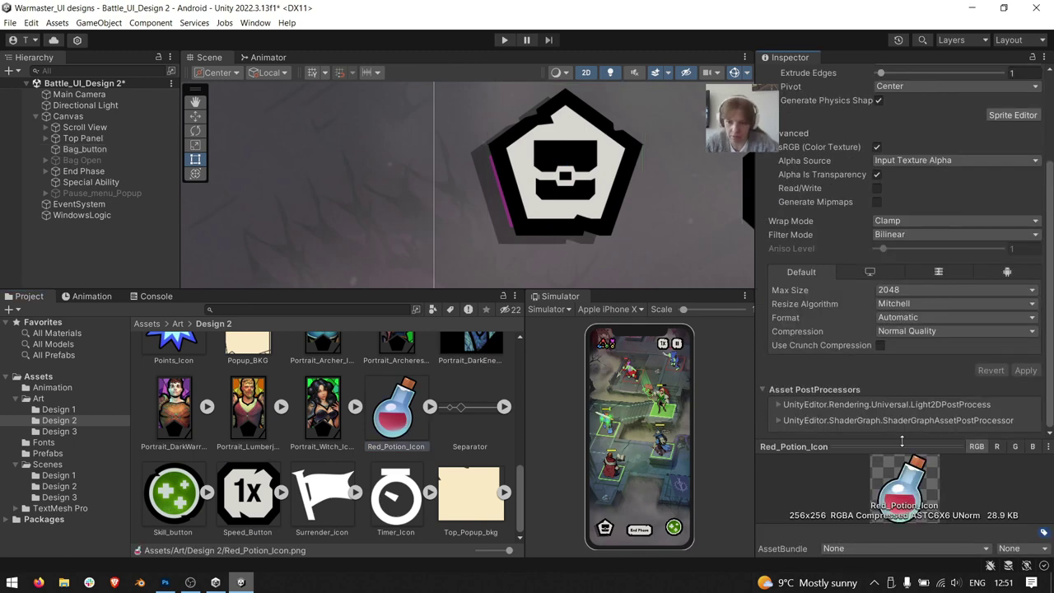
Enlarge the potion icon preview, enable the Bag Open panel, and pan to its potion slots
drag(917, 443, 916, 267)
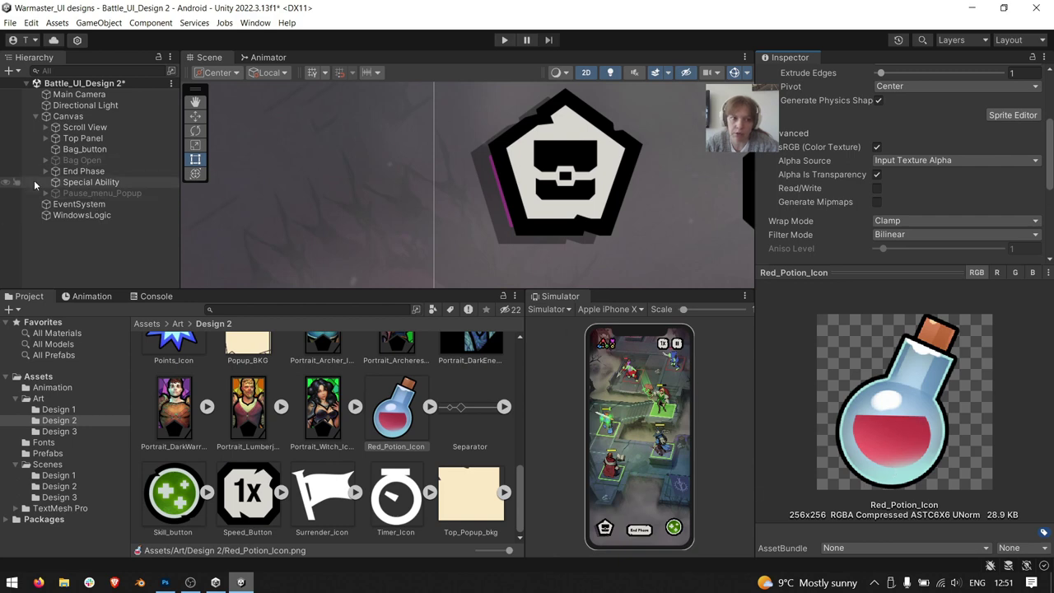
click(78, 149)
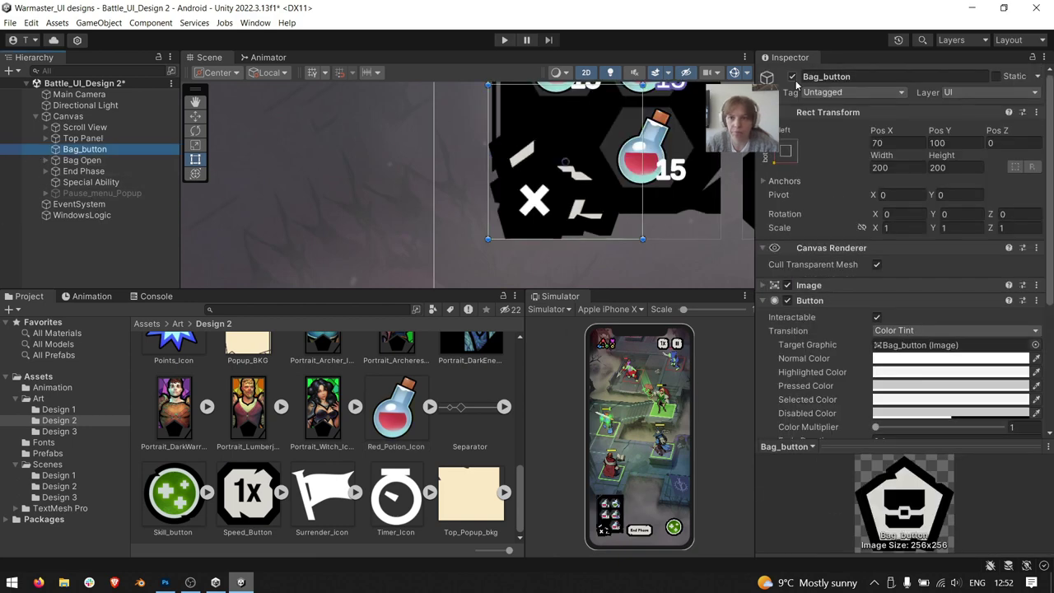
middle_drag(599, 99, 476, 181)
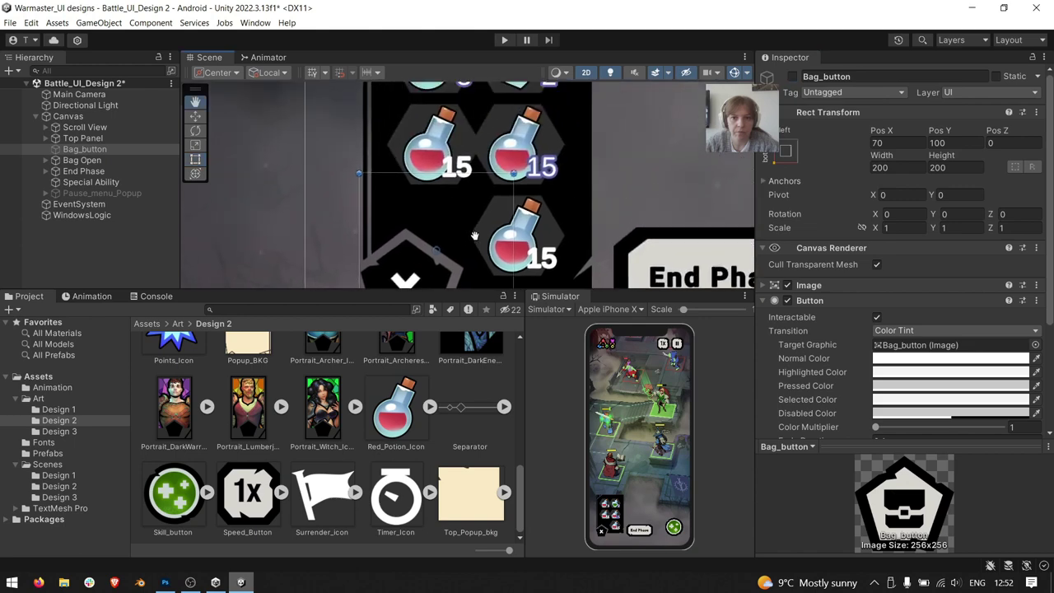
Expand the first two potion slots in the Hierarchy and select each slot's Potion image
click(61, 160)
click(65, 182)
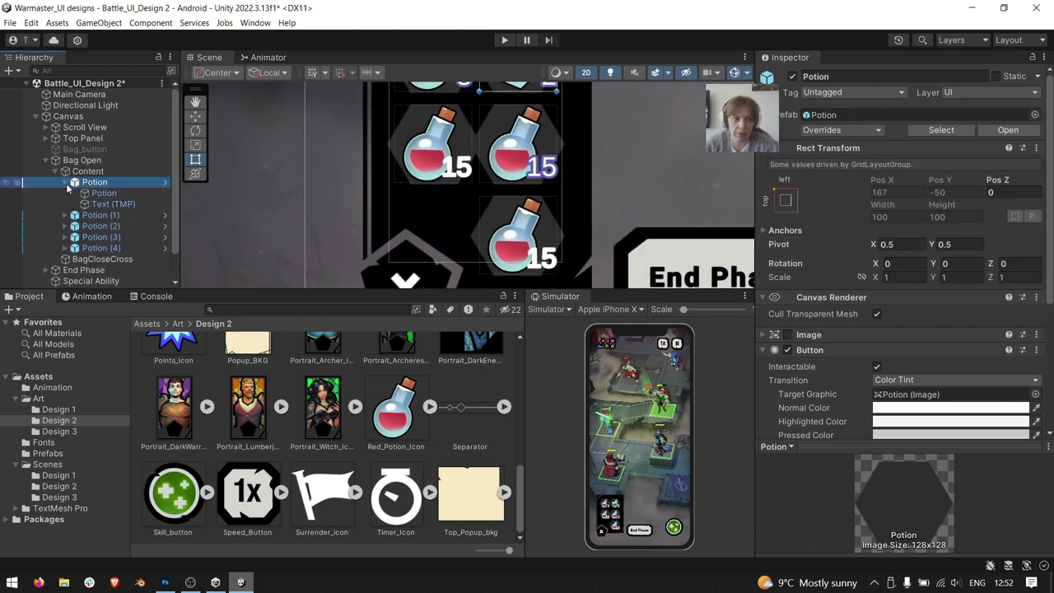
click(91, 193)
middle_drag(432, 183, 433, 287)
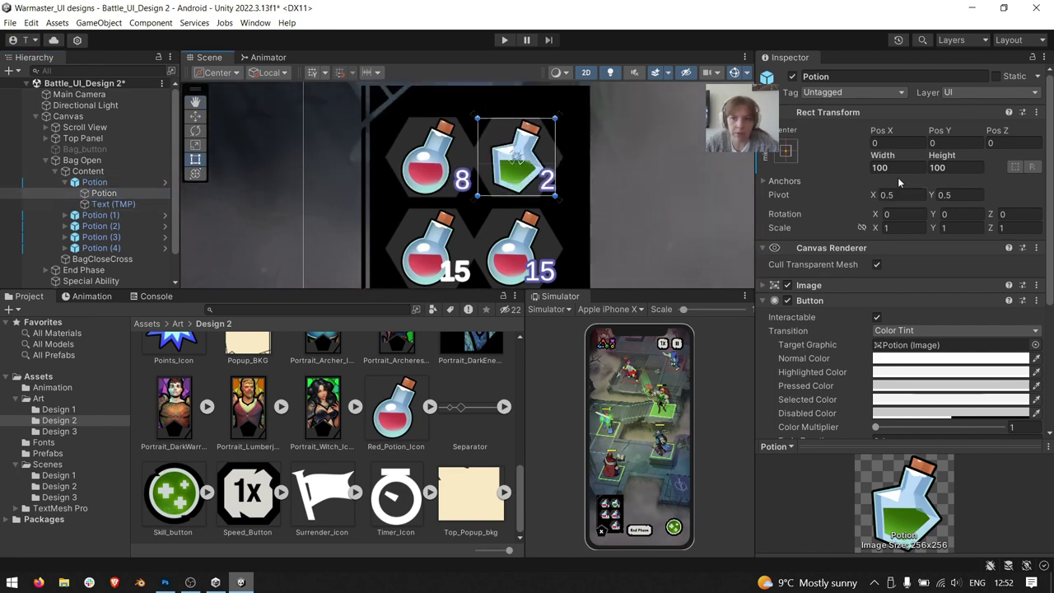
click(72, 217)
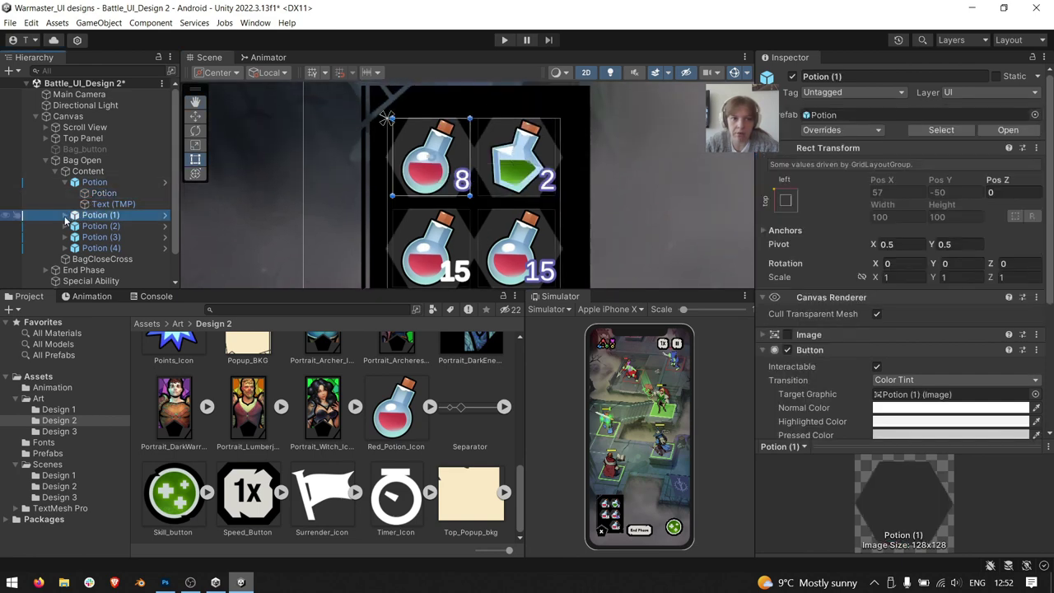
click(65, 215)
click(111, 229)
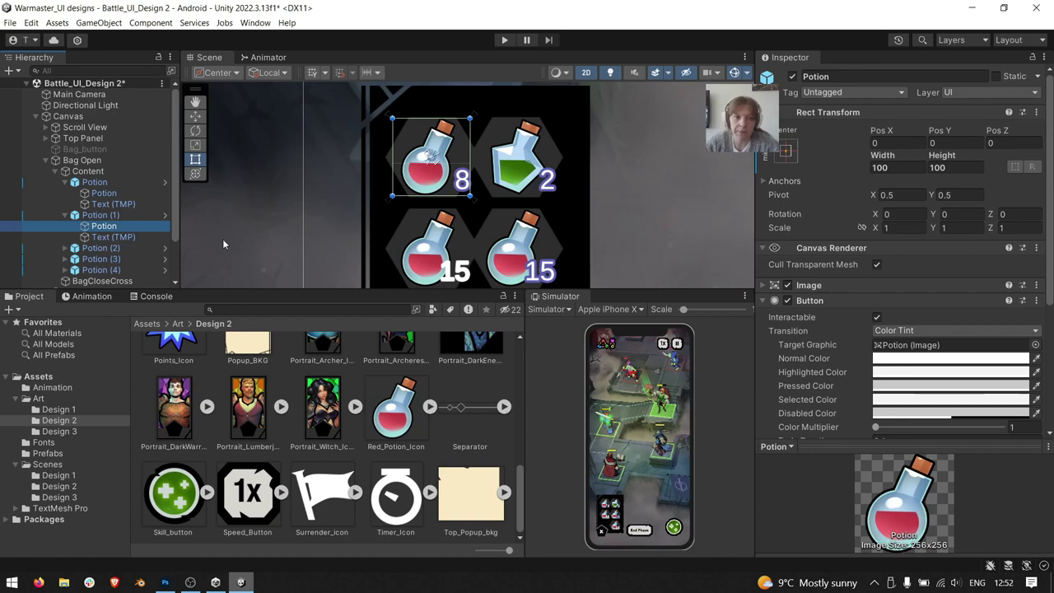
Inspect Red_Potion_Icon, then Green_Potion_Icon with an enlarged preview of the green potion
click(388, 425)
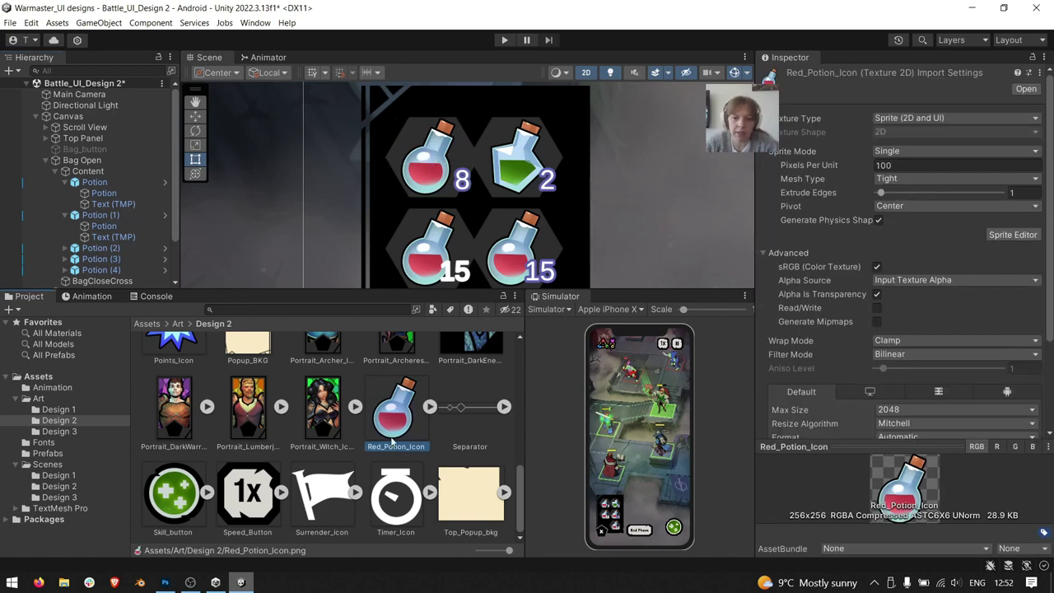
scroll(403, 420, up, 3)
scroll(428, 420, up, 3)
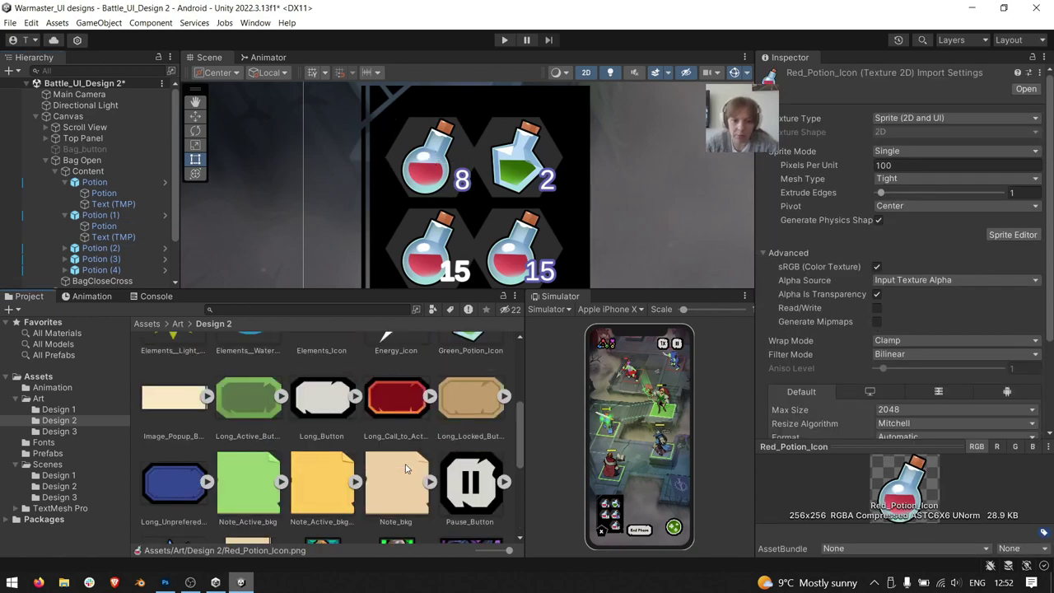
scroll(461, 416, up, 2)
click(502, 393)
click(486, 419)
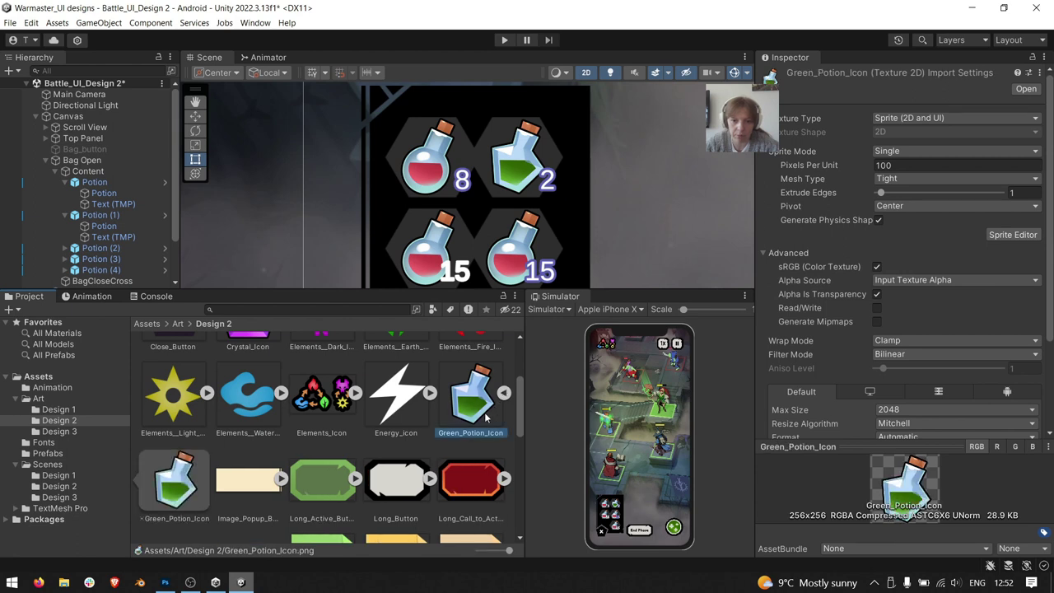
click(505, 400)
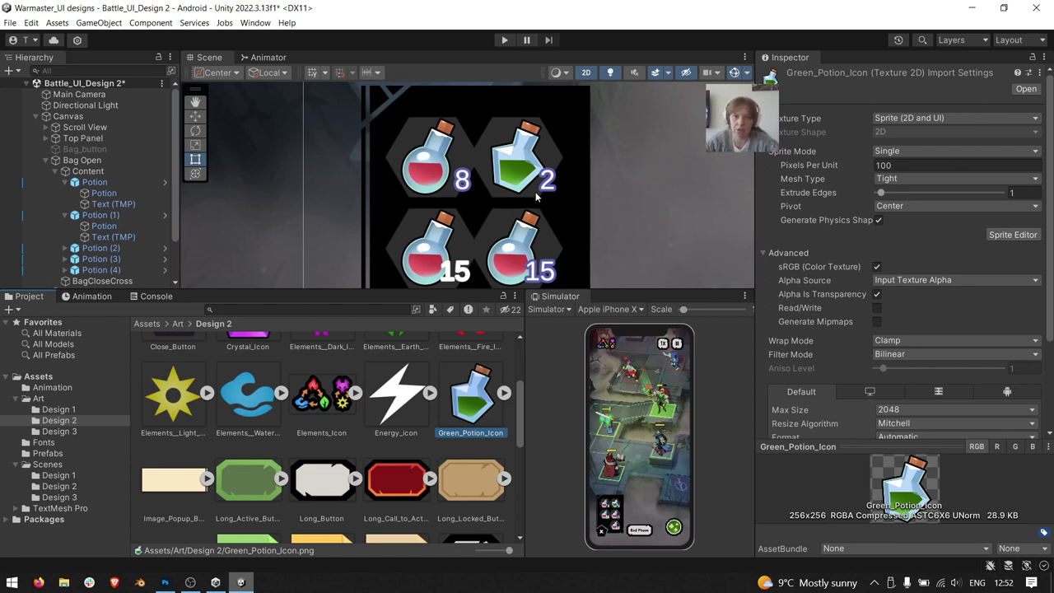
click(848, 446)
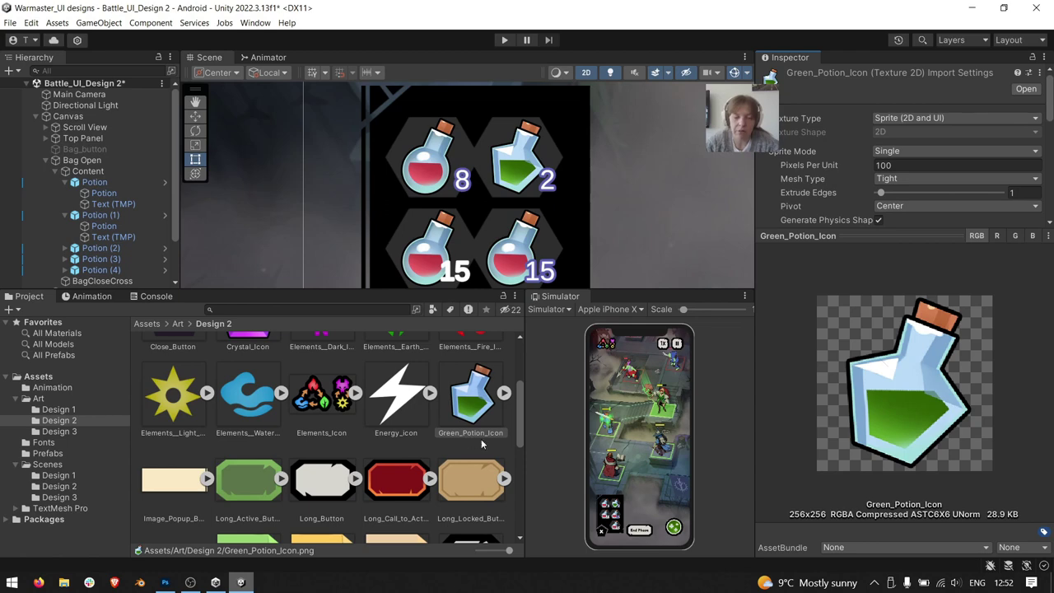
scroll(452, 447, down, 3)
scroll(453, 447, down, 1)
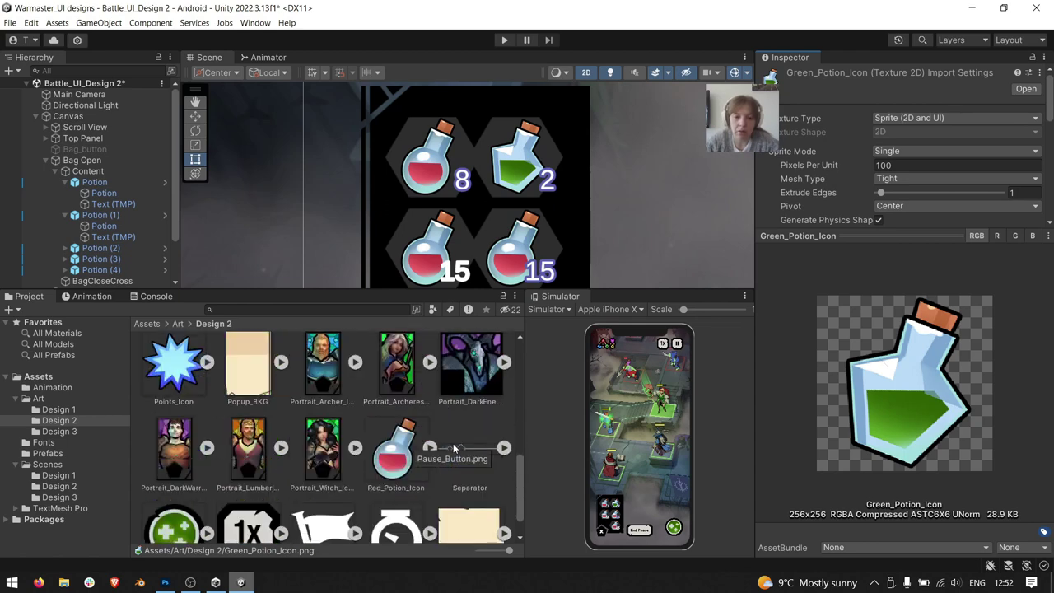
scroll(453, 447, up, 1)
scroll(453, 447, up, 1)
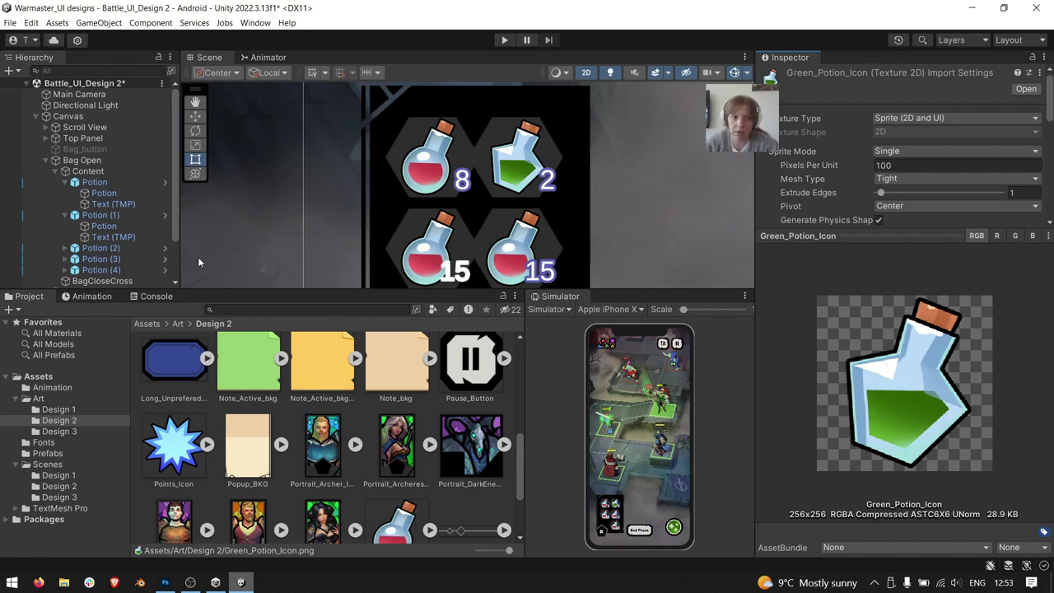
Compare the first slot's green potion image with the second slot's red potion image
click(103, 193)
click(107, 225)
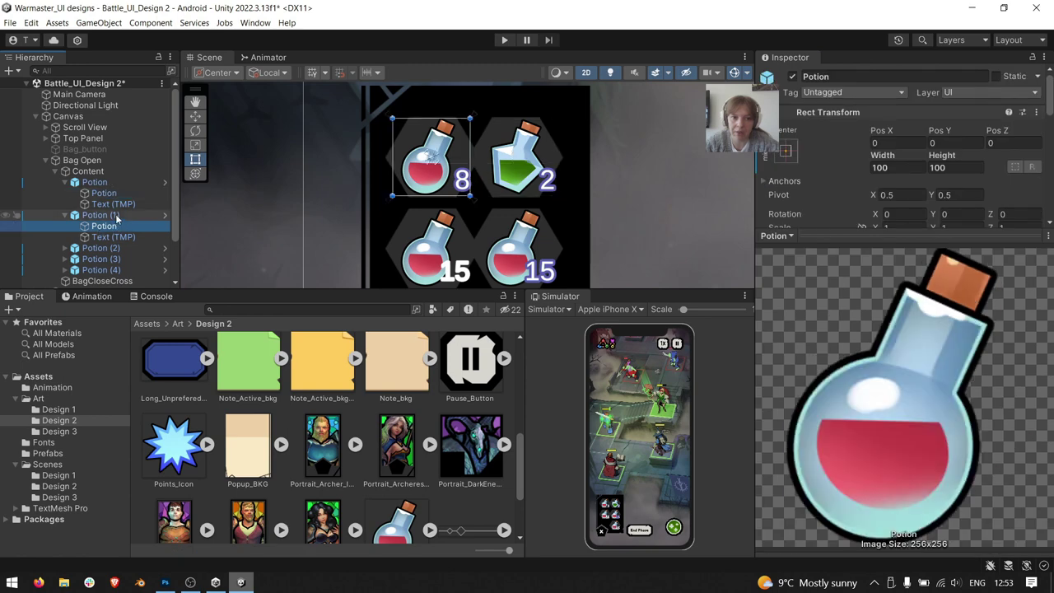
click(121, 195)
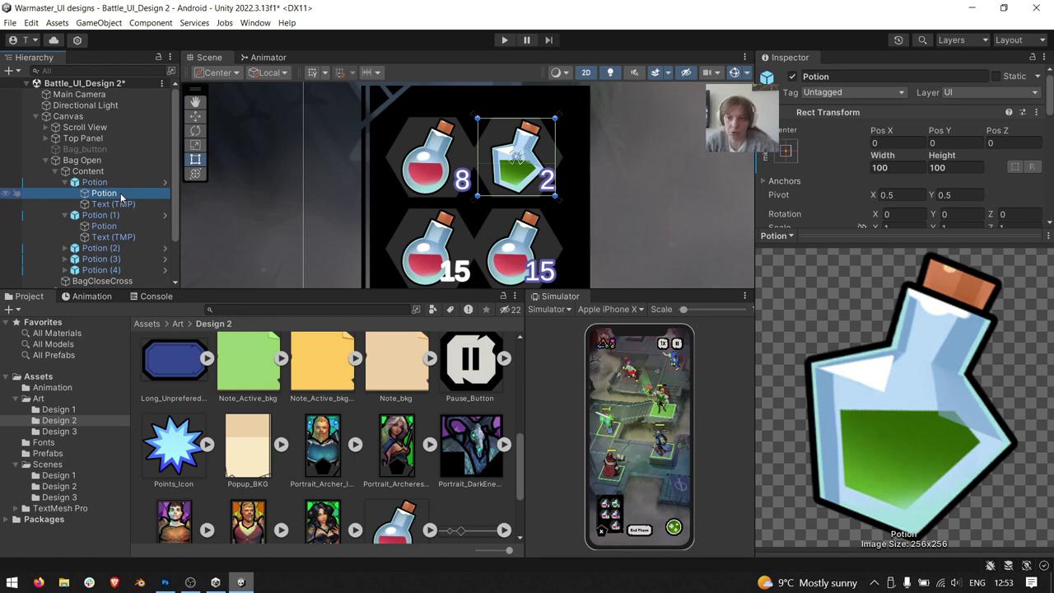
Select Timer_Icon in the Project window, then move up to Red_Potion_Icon to view its settings
scroll(357, 466, down, 3)
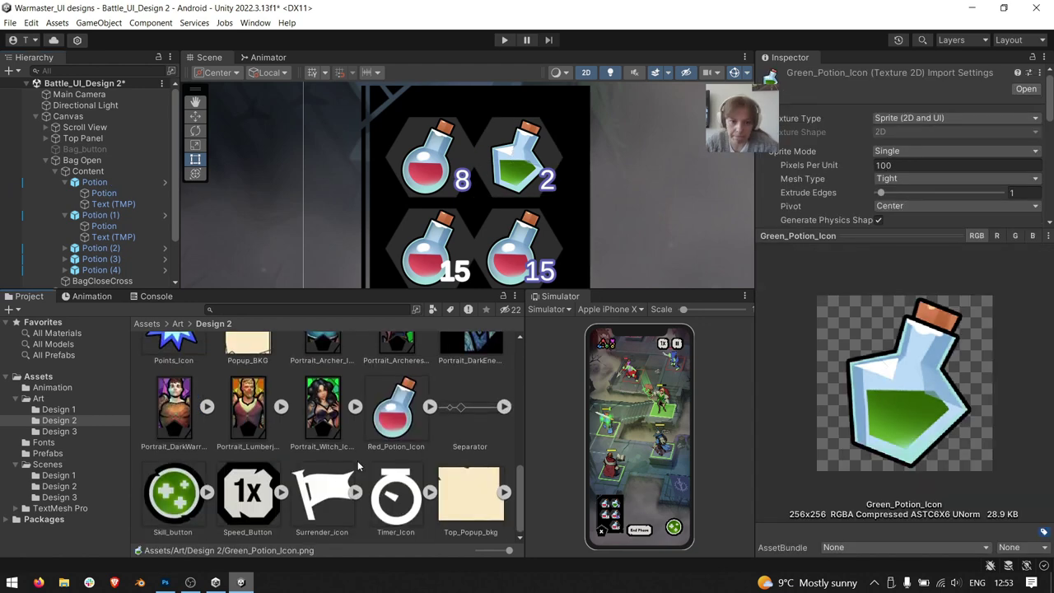
click(388, 501)
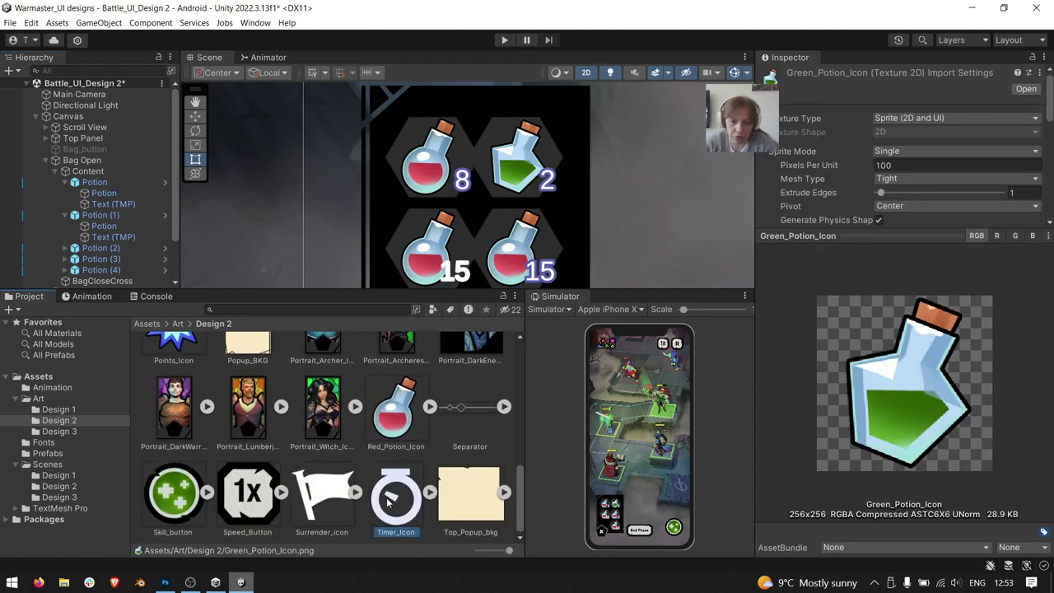
key(Up)
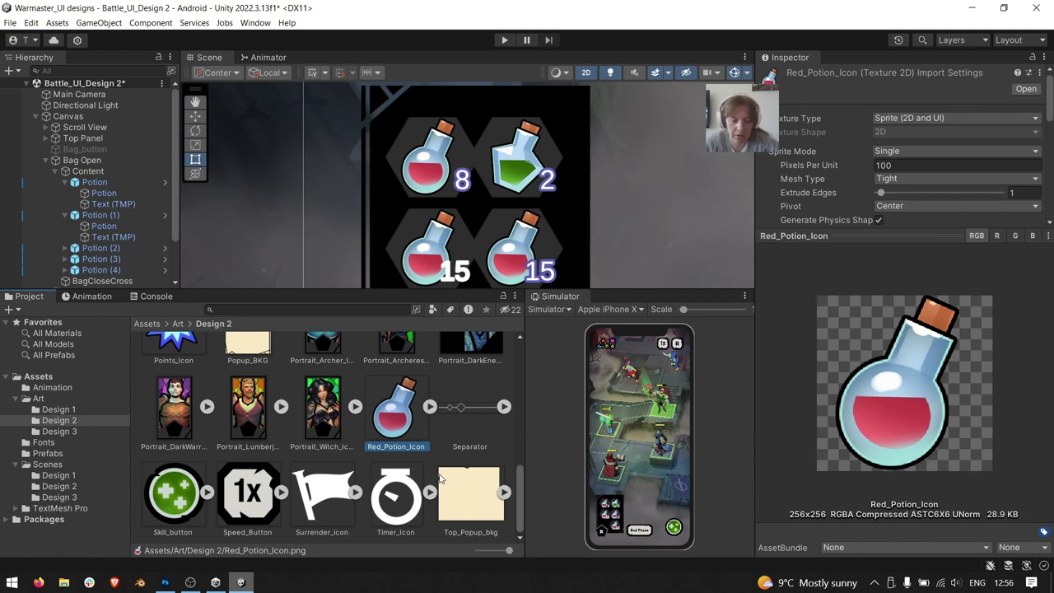
scroll(440, 477, up, 1)
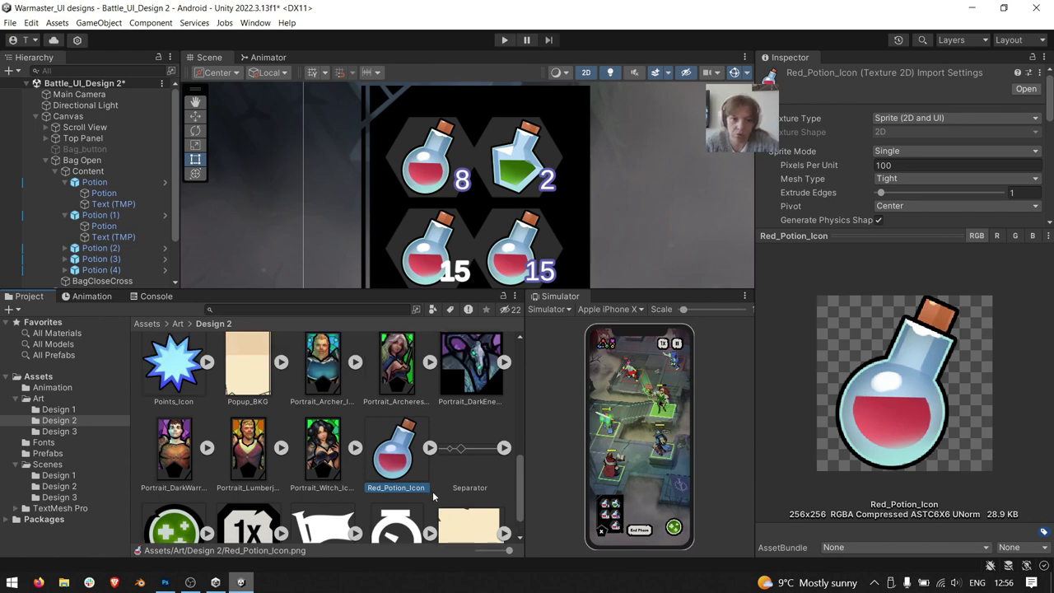
scroll(439, 479, up, 2)
scroll(445, 483, up, 2)
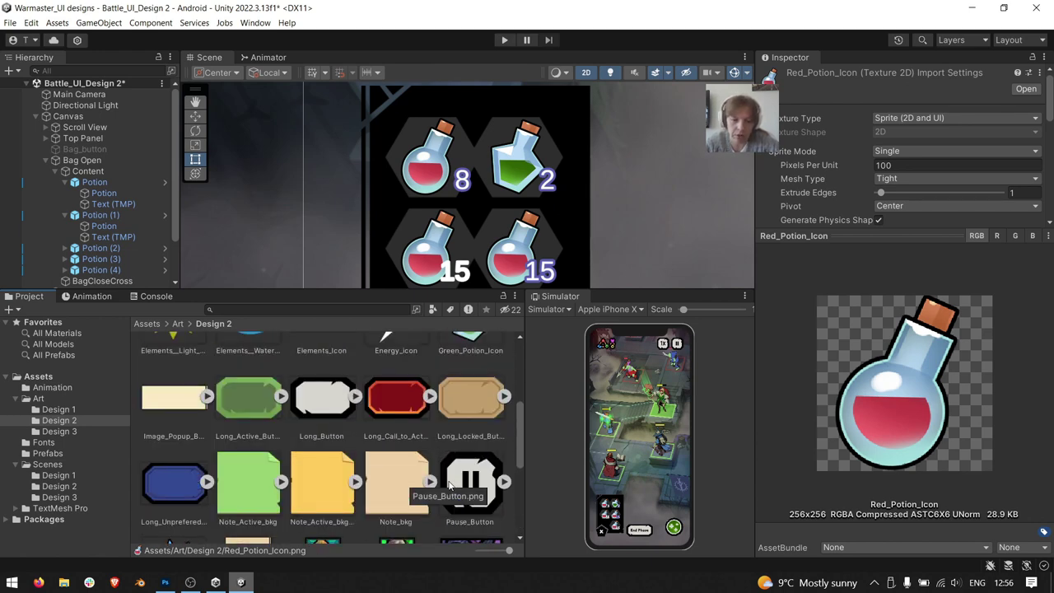
scroll(450, 486, up, 1)
scroll(450, 486, up, 3)
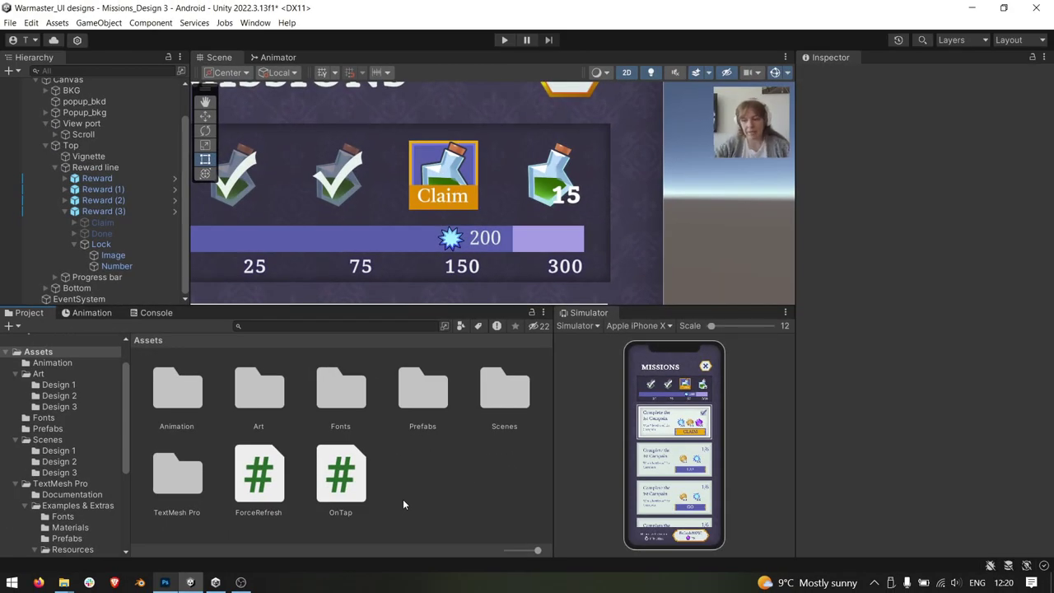
Zoom out and enlarge the Scene view to see the whole Missions popup, then switch to the Brave Rebels comparison
scroll(519, 239, down, 3)
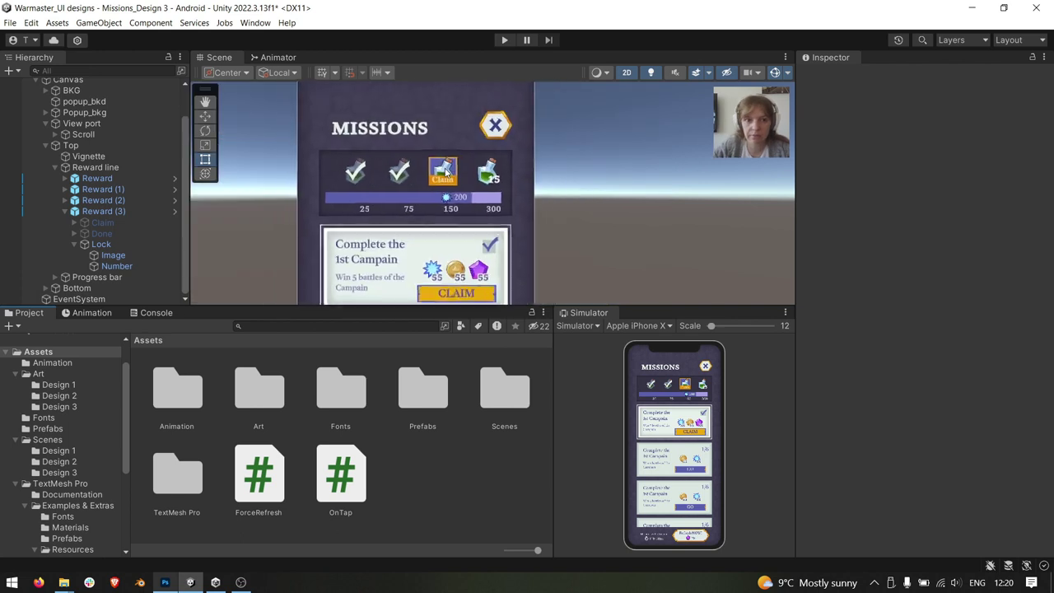
scroll(525, 235, down, 2)
scroll(526, 235, down, 1)
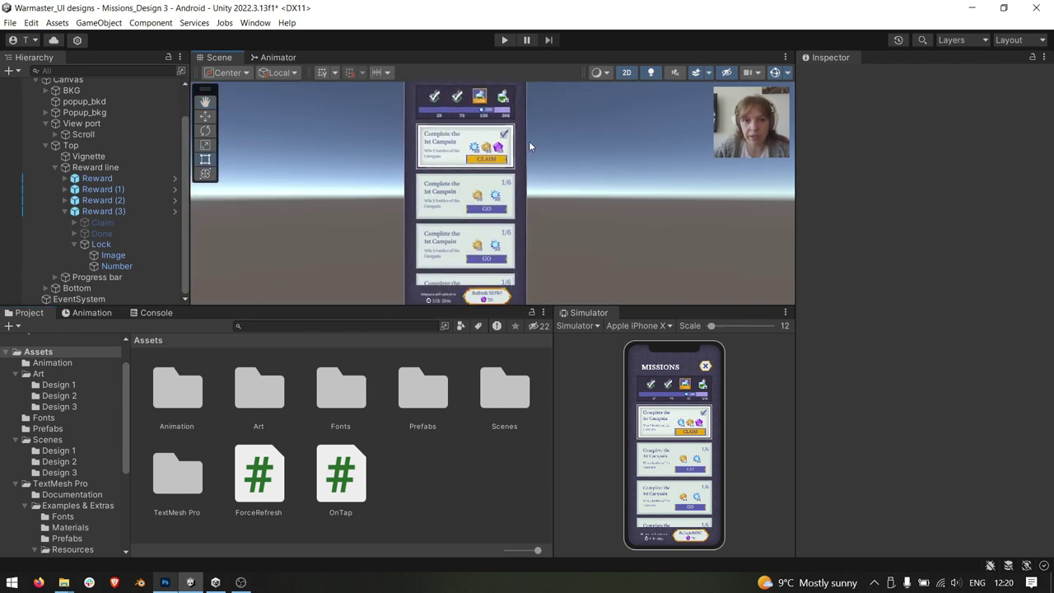
middle_drag(517, 258, 528, 169)
drag(643, 306, 643, 398)
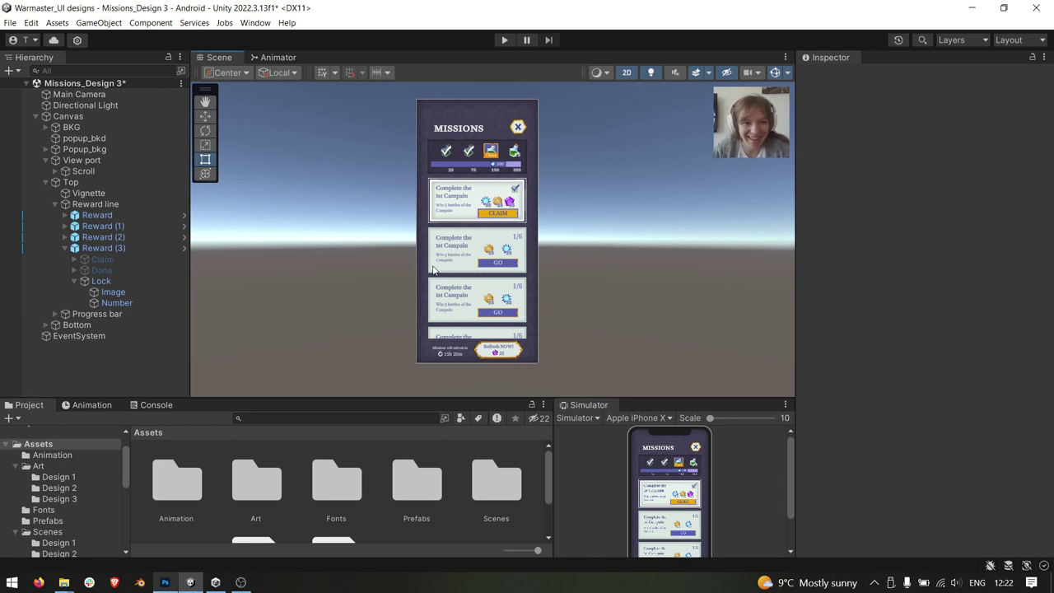
click(243, 583)
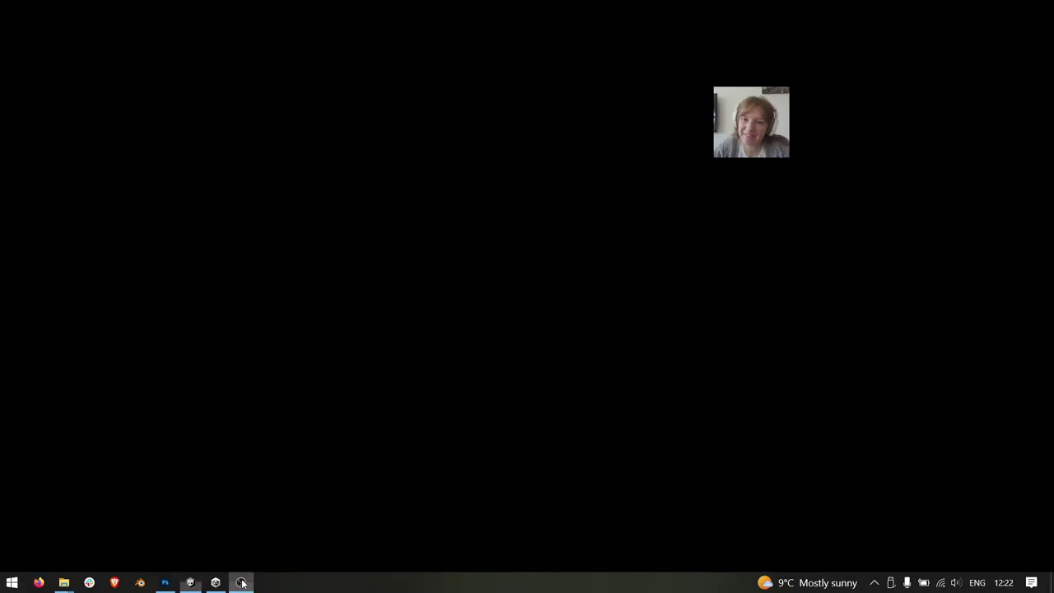